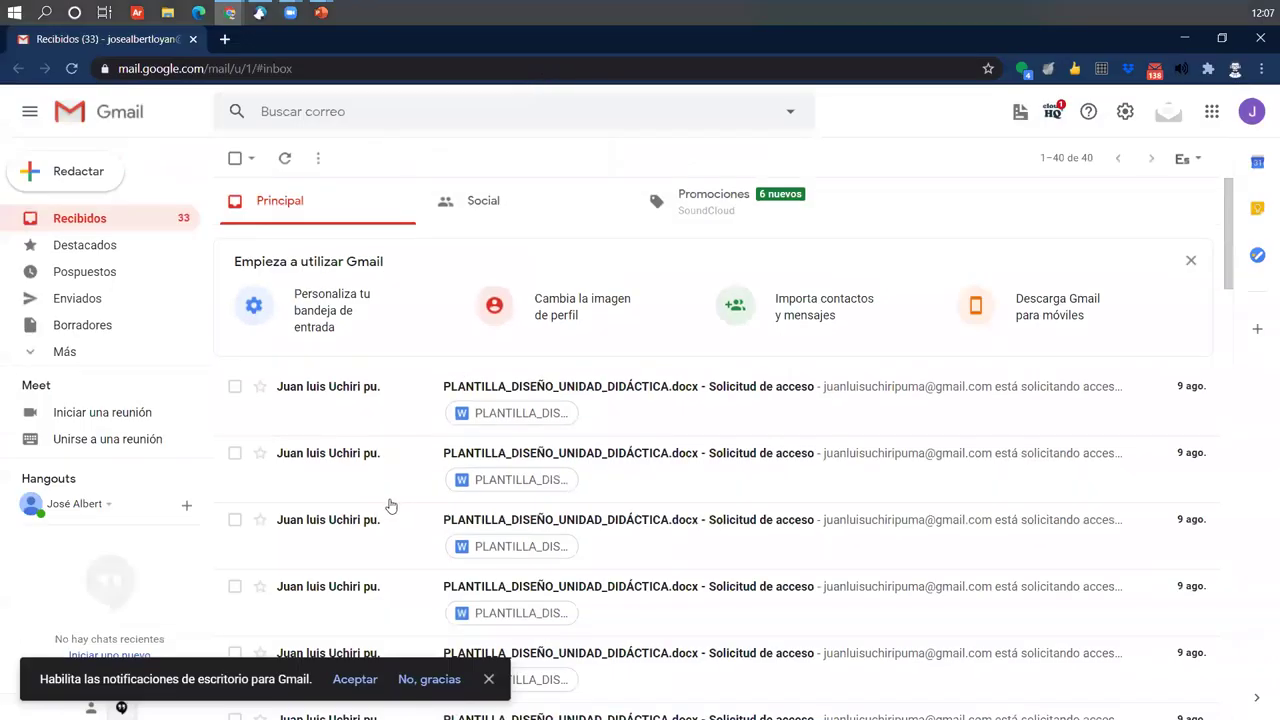
Dismiss the Gmail desktop notifications prompt.
left_click(489, 680)
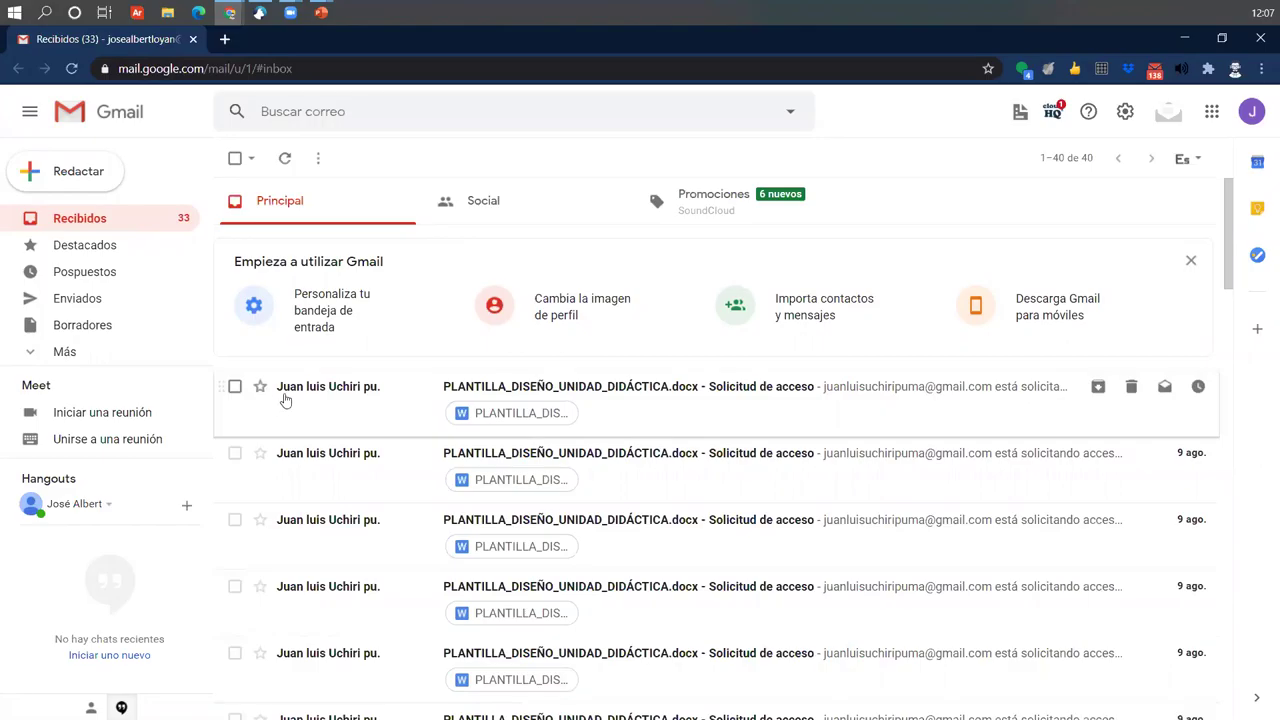
scroll(294, 394, "down", 5)
scroll(294, 397, "up", 5)
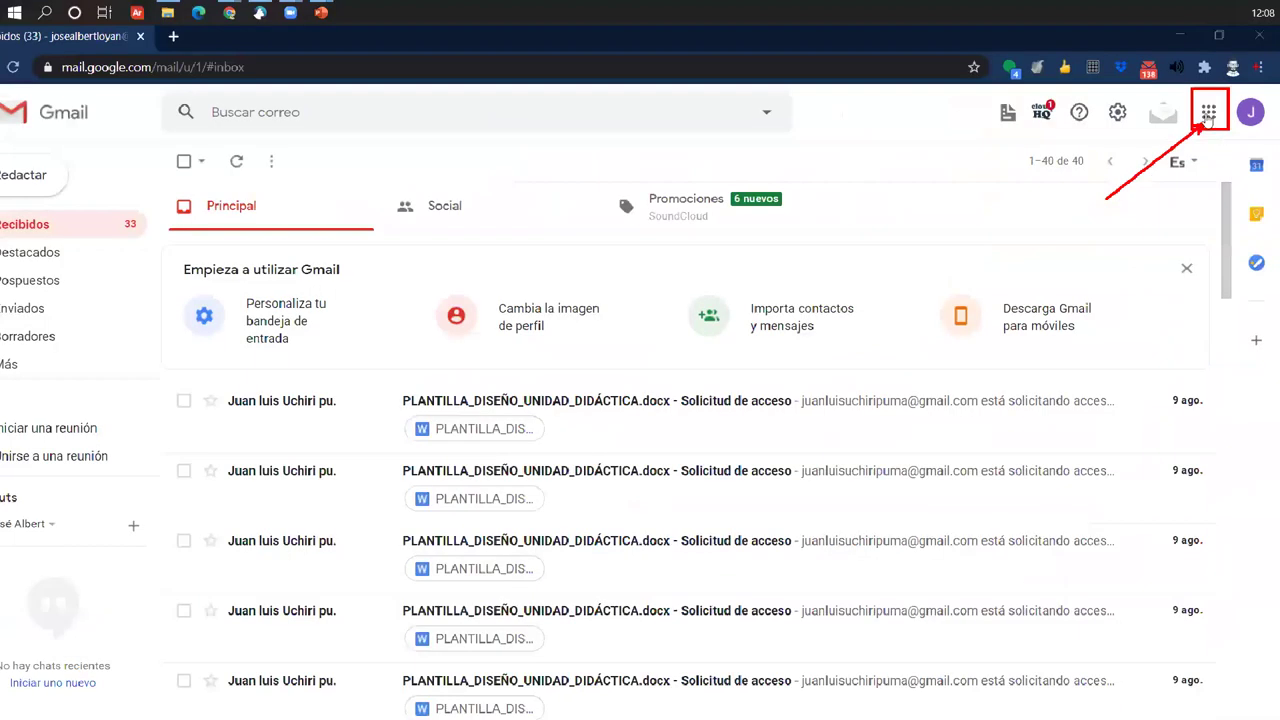
Open the Google apps list and look through the available apps, including Drive and Documentos.
left_click(1208, 113)
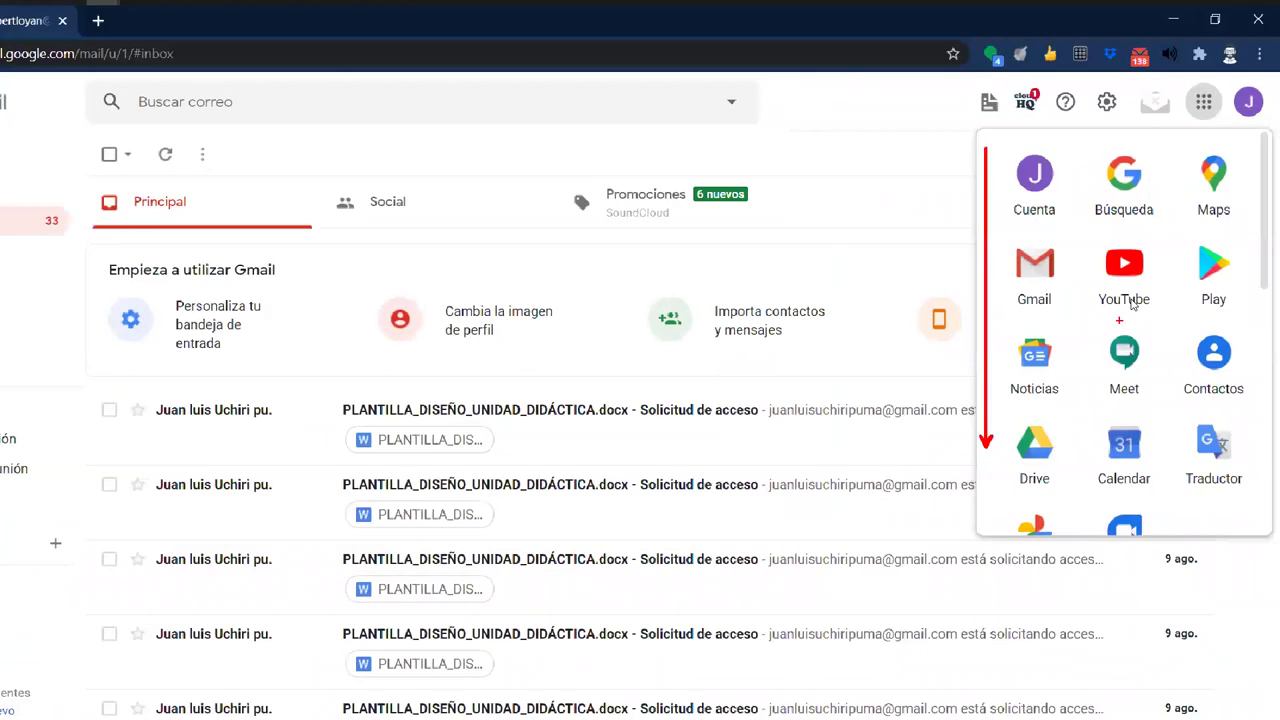
left_click(1160, 50)
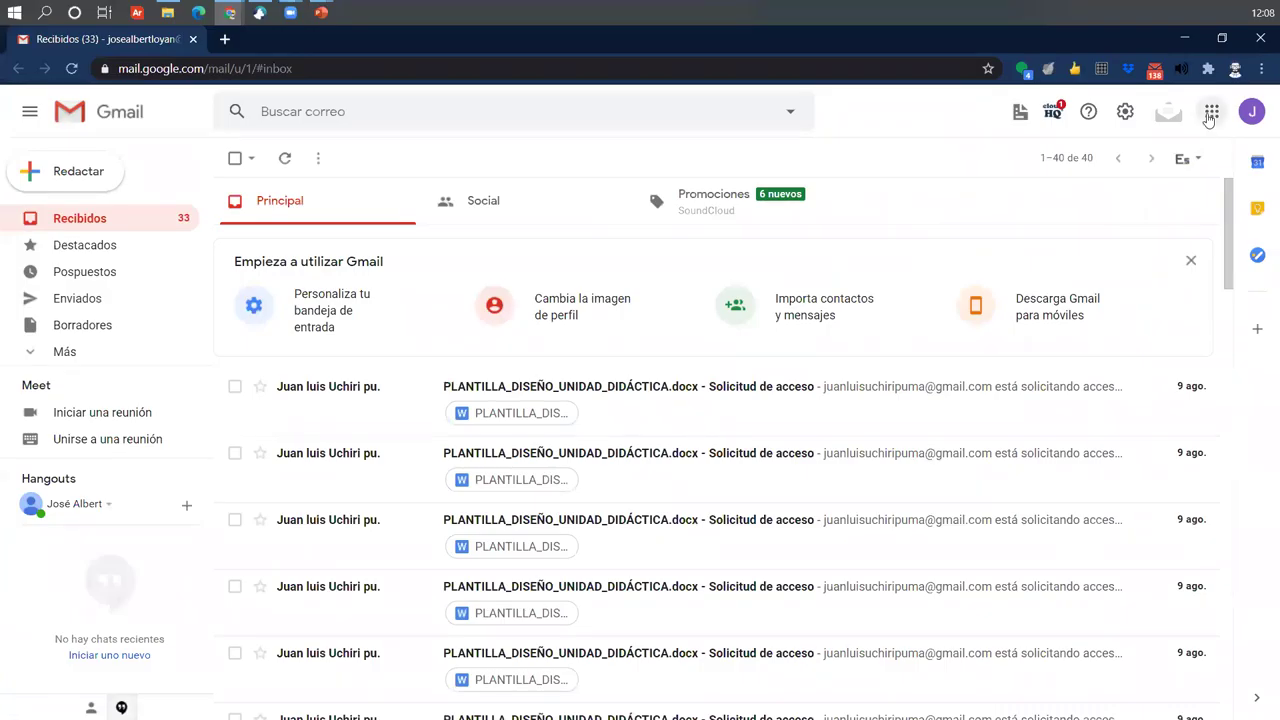
left_click(1211, 111)
scroll(1140, 366, "down", 3)
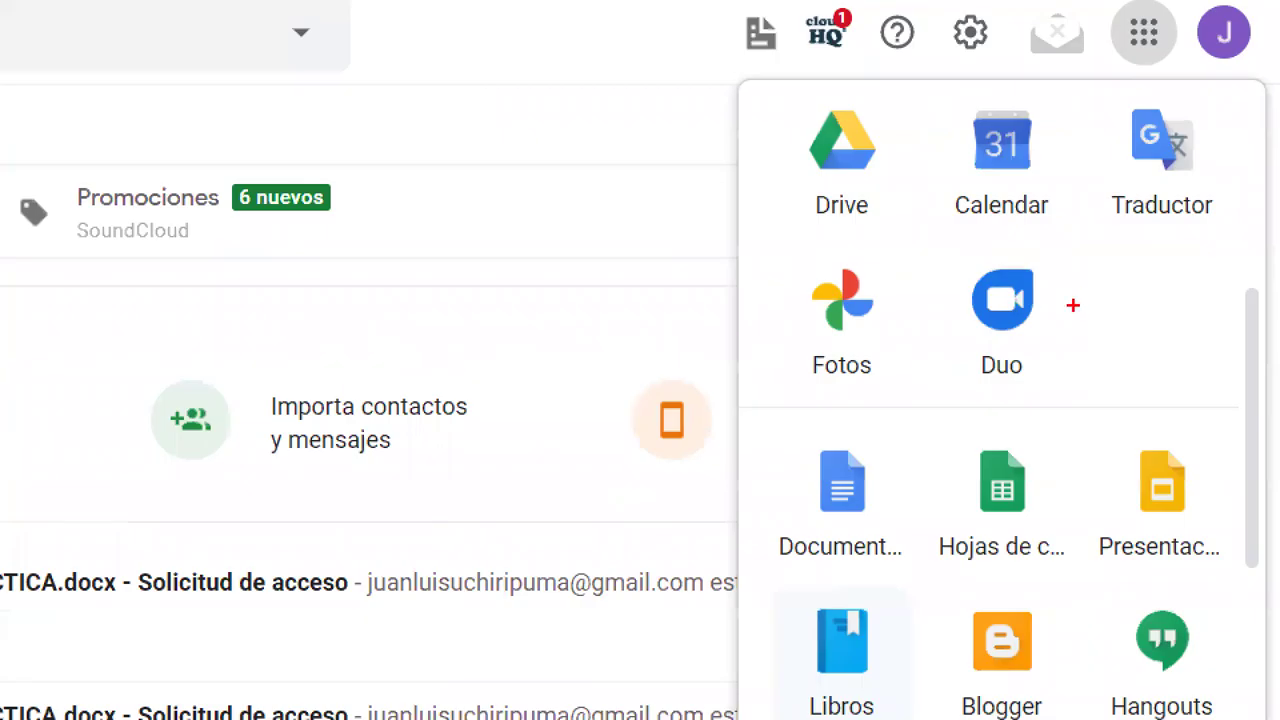
mouse_move(763, 88)
left_mouse_down()
mouse_move(877, 156)
mouse_move(925, 240)
left_mouse_up()
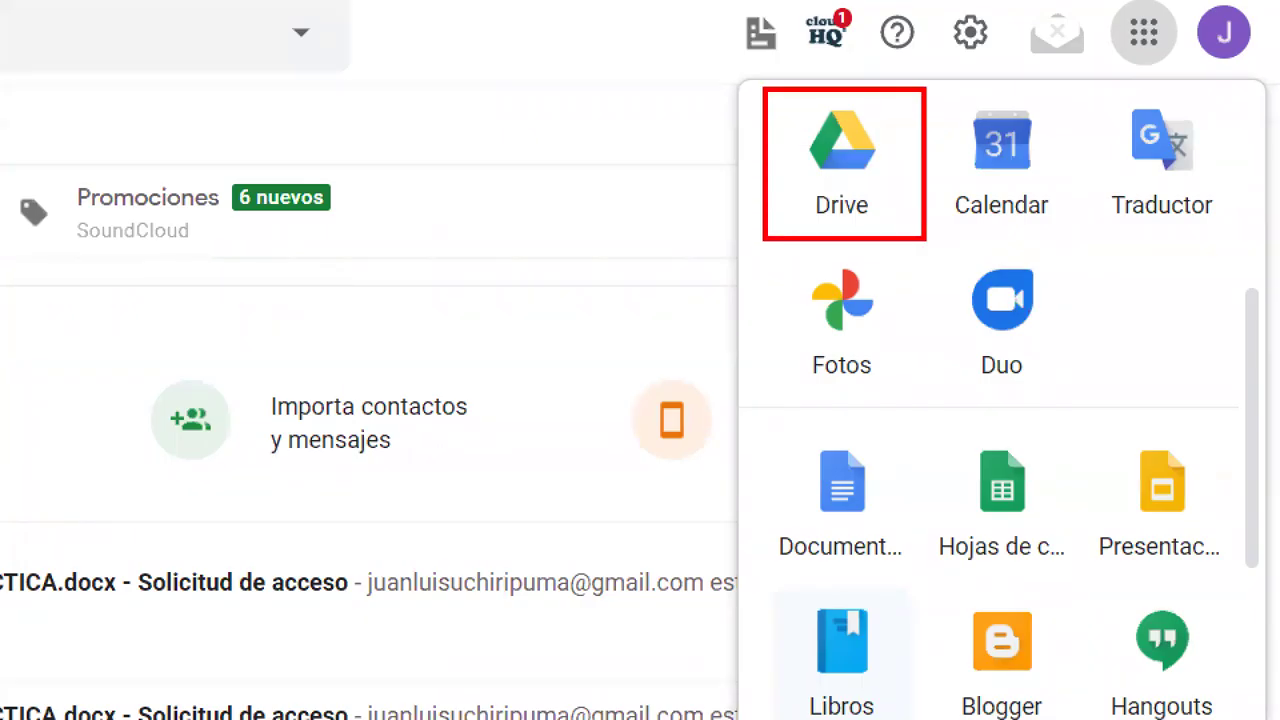
mouse_move(746, 426)
left_mouse_down()
mouse_move(909, 523)
mouse_move(950, 585)
mouse_move(920, 578)
left_mouse_up()
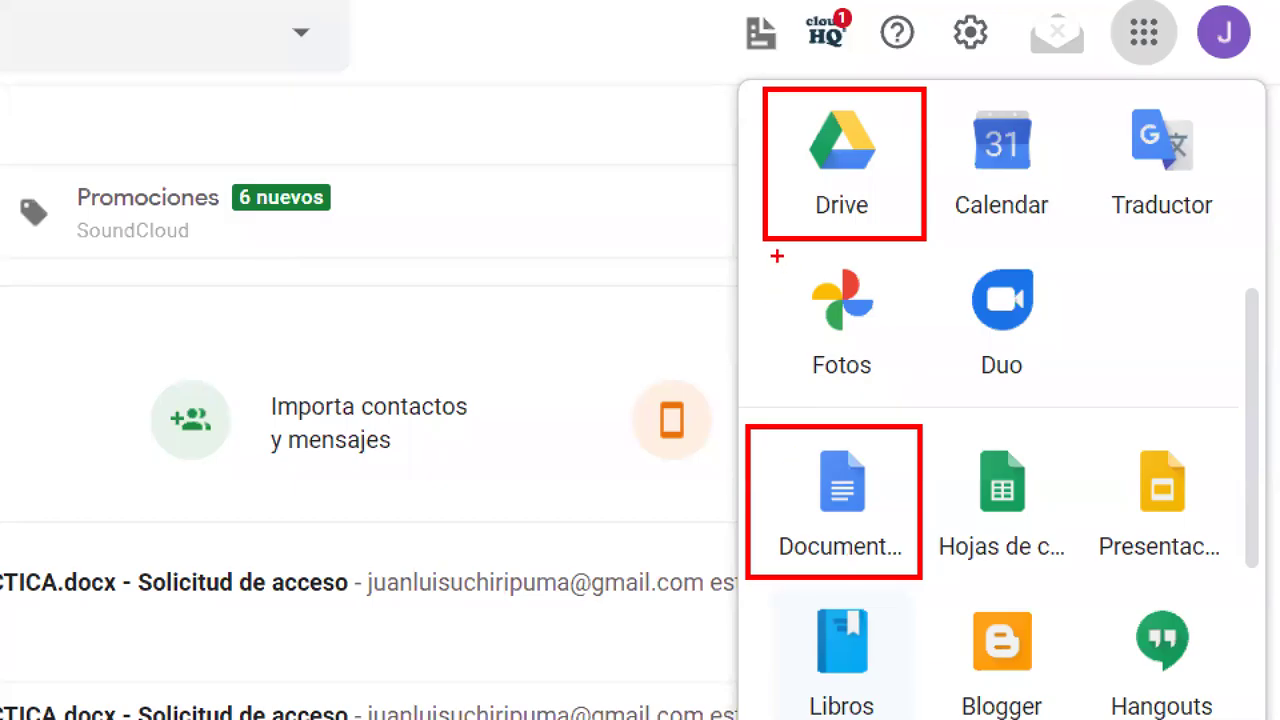
mouse_move(790, 213)
left_mouse_down()
mouse_move(777, 514)
mouse_move(772, 492)
mouse_move(792, 488)
left_mouse_up()
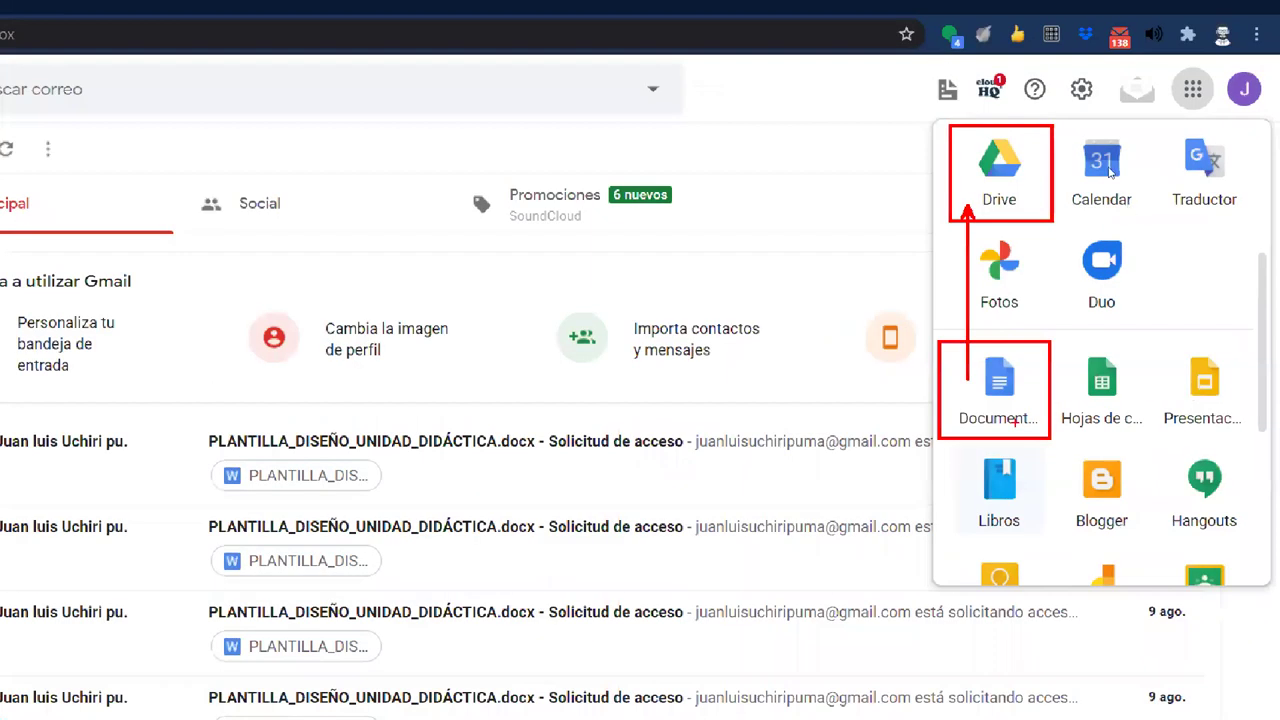
left_click(1193, 89)
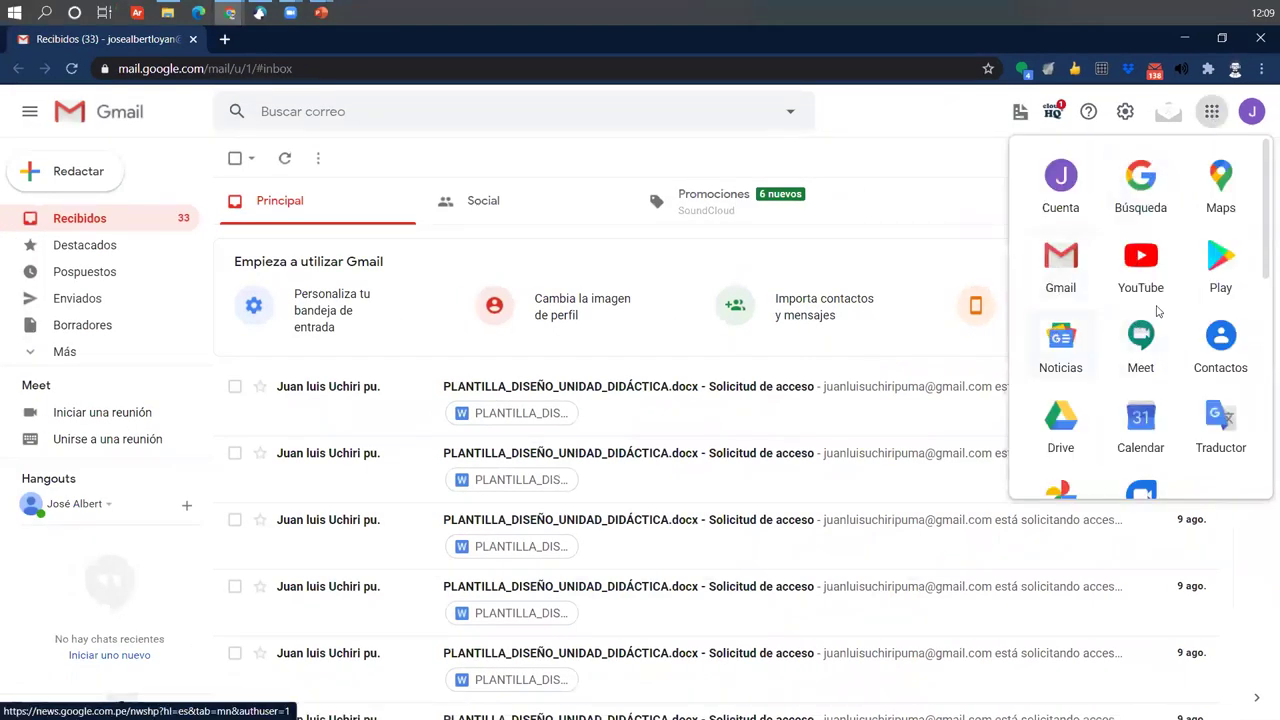
scroll(1141, 395, "down", 4)
scroll(1141, 423, "up", 4)
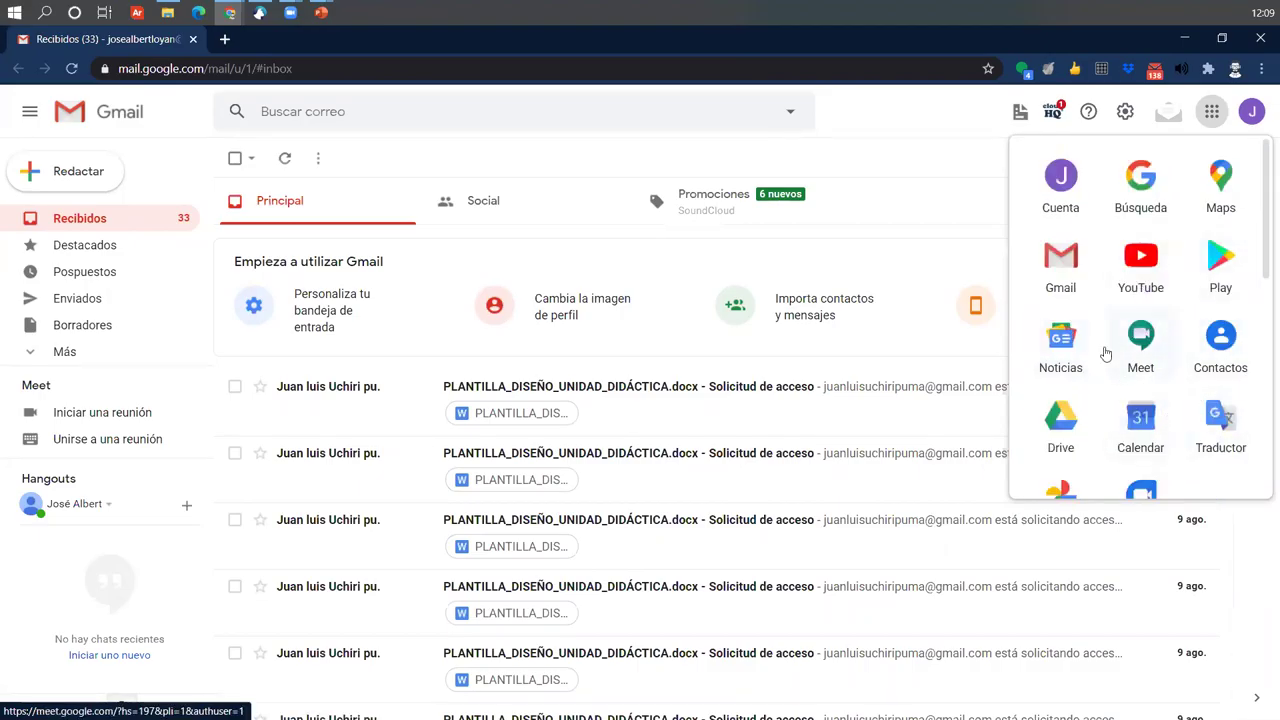
scroll(1107, 464, "down", 5)
scroll(1107, 464, "up", 4)
scroll(1107, 464, "up", 3)
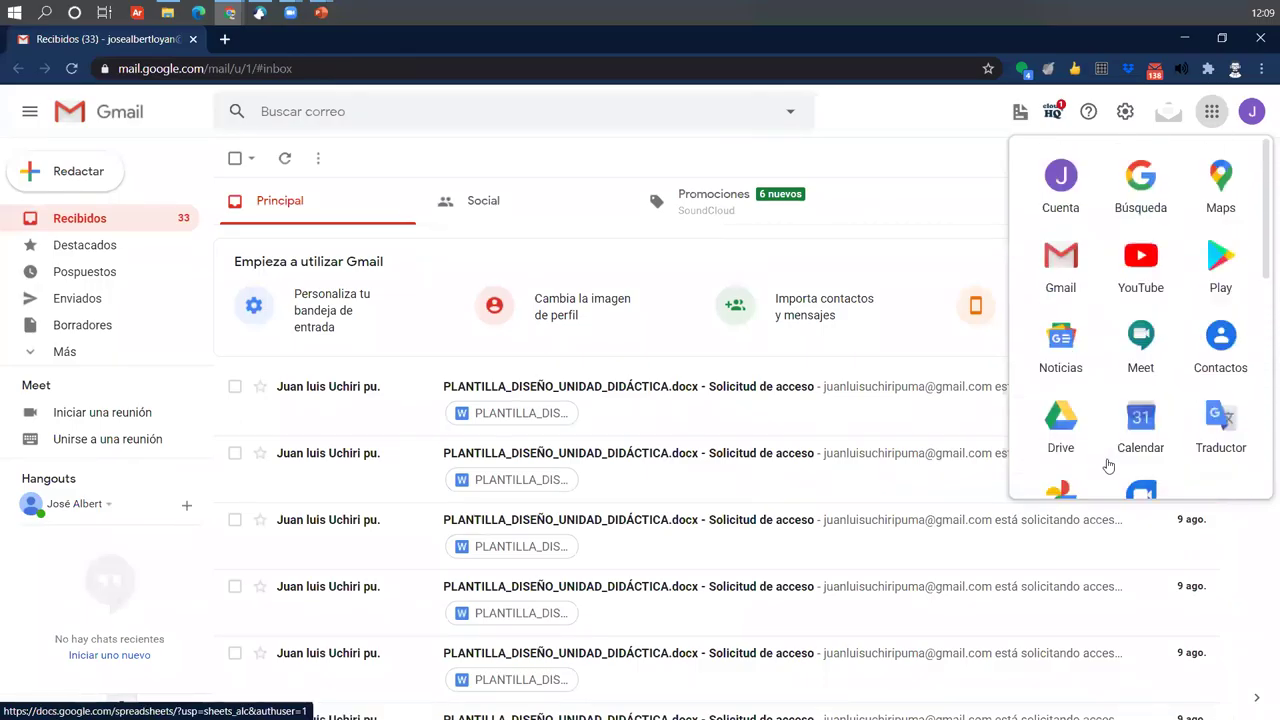
Rearrange the Google apps list so Drive comes right after YouTube and Documentos right after Drive.
left_click(1069, 425)
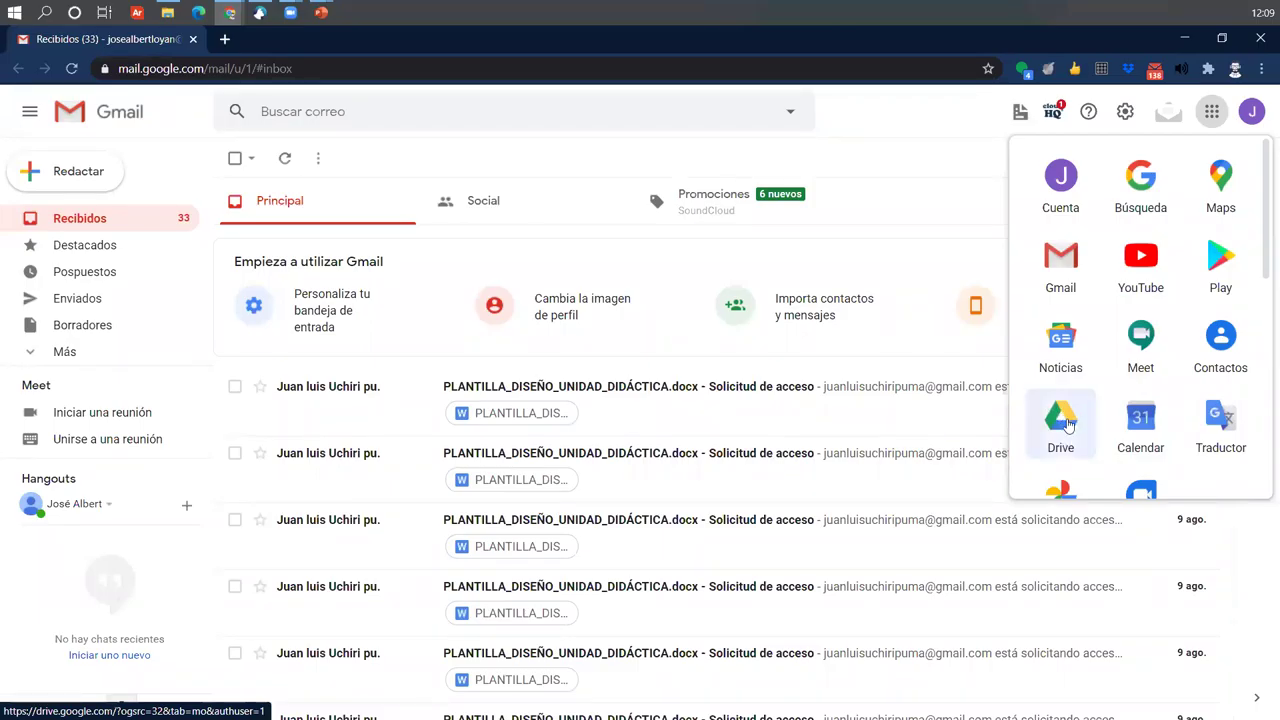
left_click_drag(1069, 425, 1214, 262)
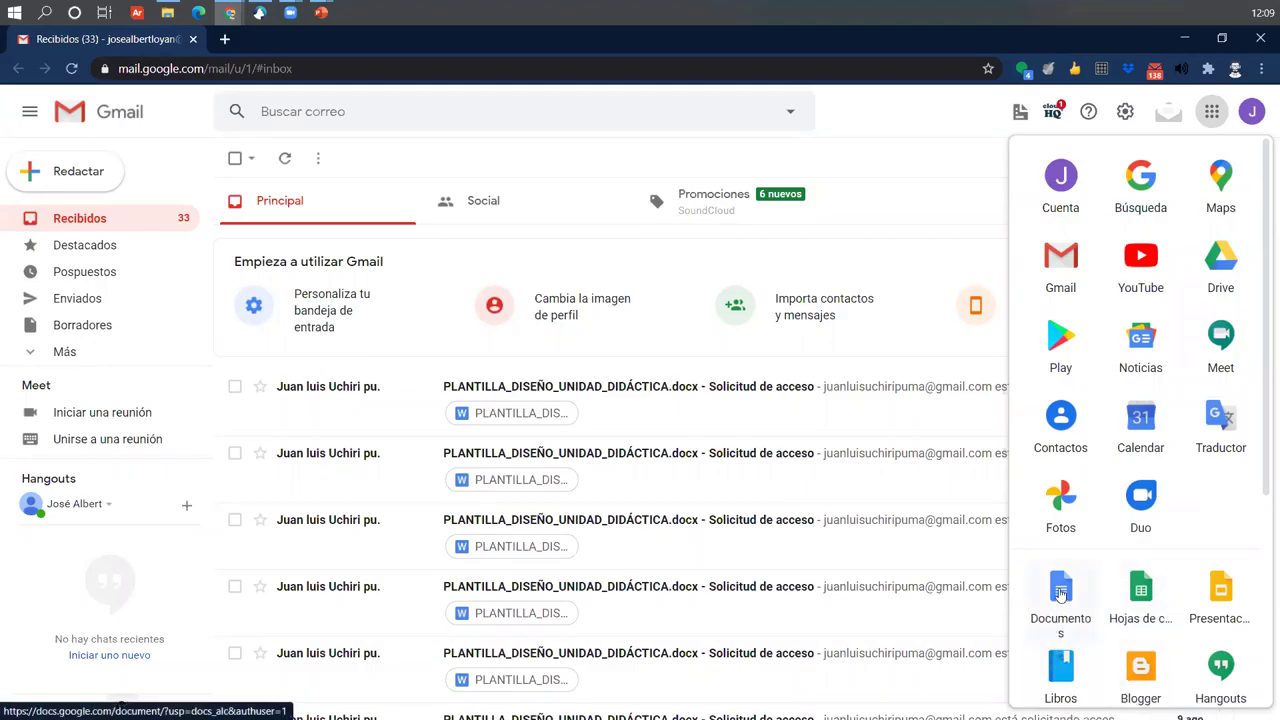
left_click_drag(1060, 595, 1088, 332)
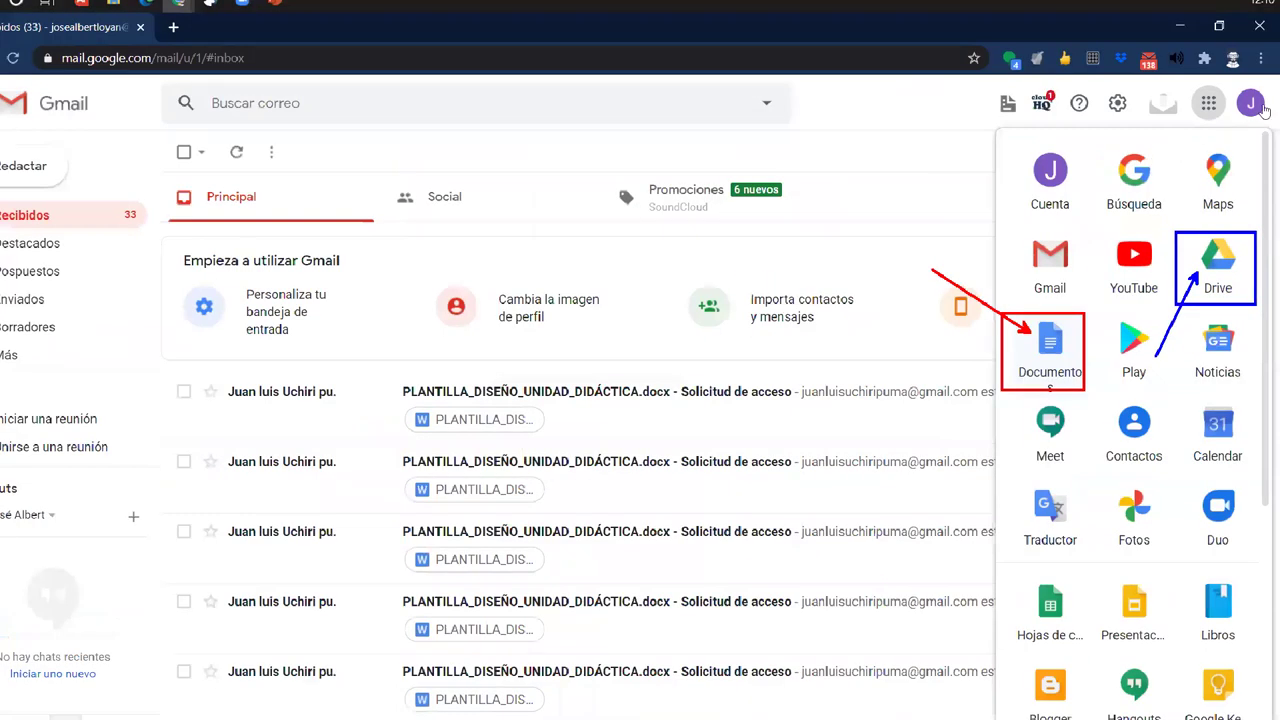
Open Documentos from the Google apps list.
left_click(1220, 112)
left_click(1216, 111)
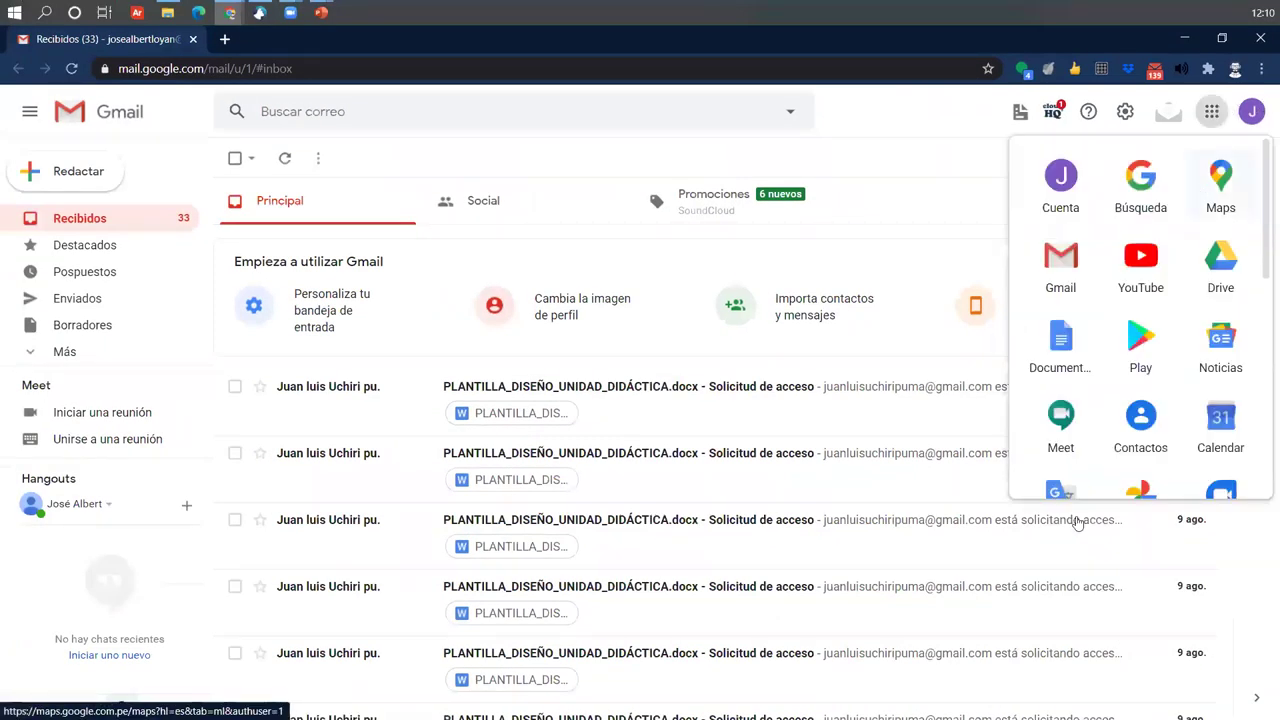
left_click(1057, 340)
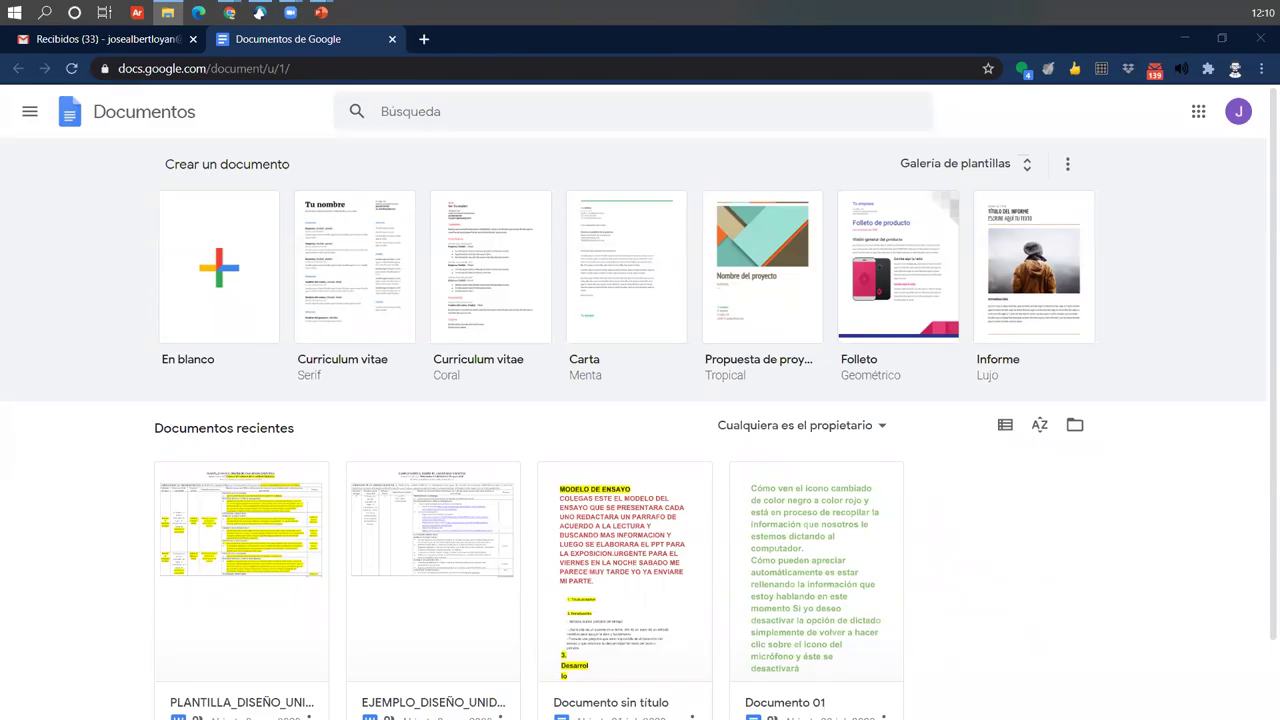
Browse the full template gallery and create a blank document from it.
scroll(789, 571, "down", 1)
scroll(820, 357, "up", 1)
left_click(1033, 167)
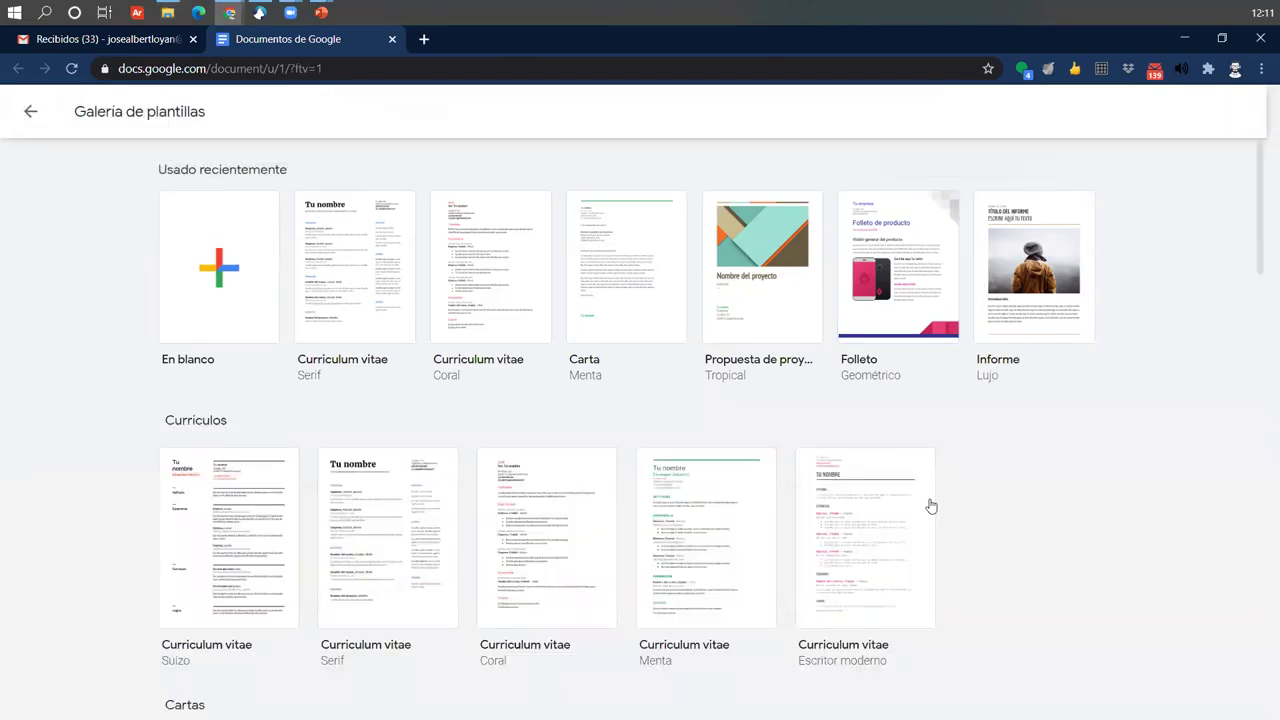
scroll(574, 600, "down", 3)
scroll(577, 603, "down", 10)
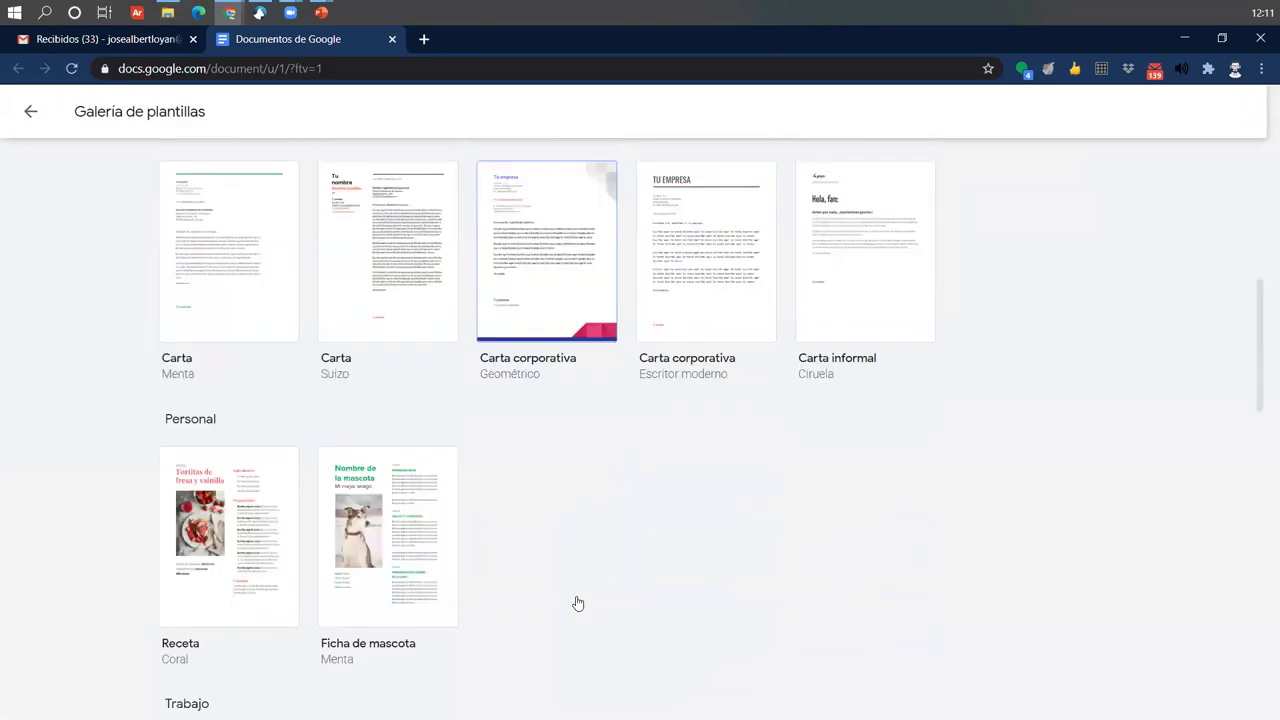
scroll(577, 603, "up", 9)
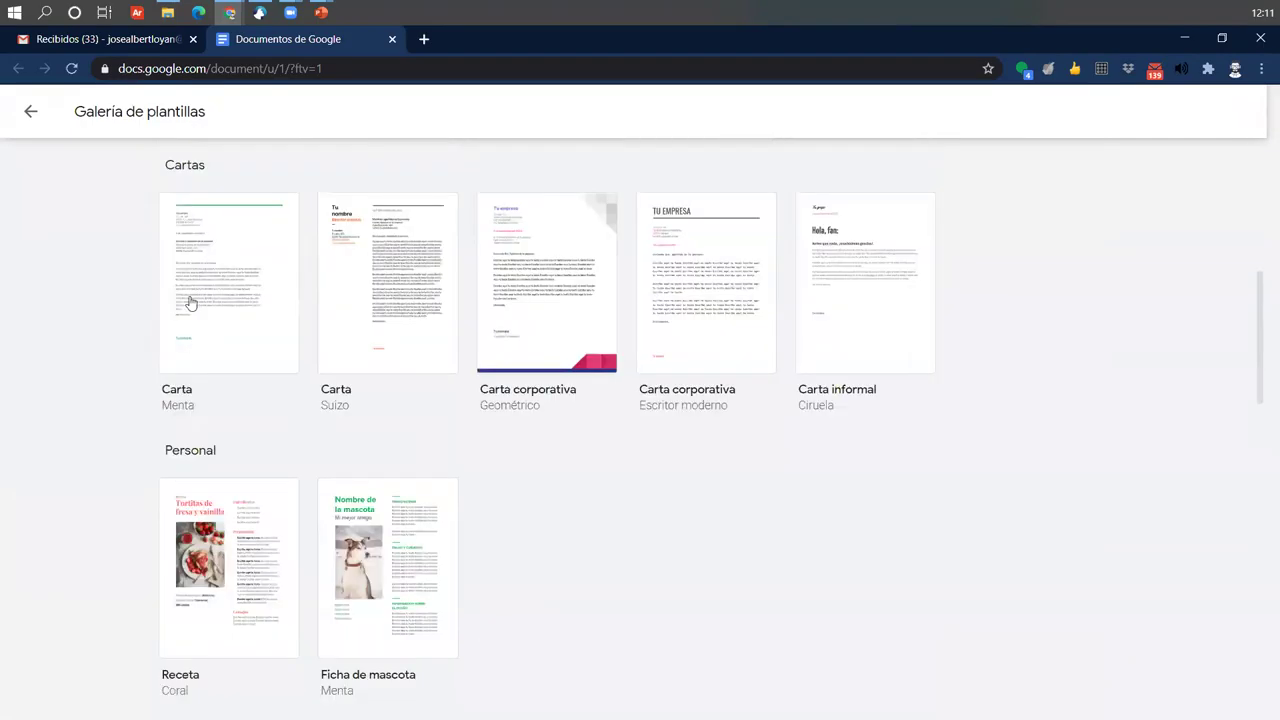
scroll(190, 303, "up", 5)
left_click(190, 303)
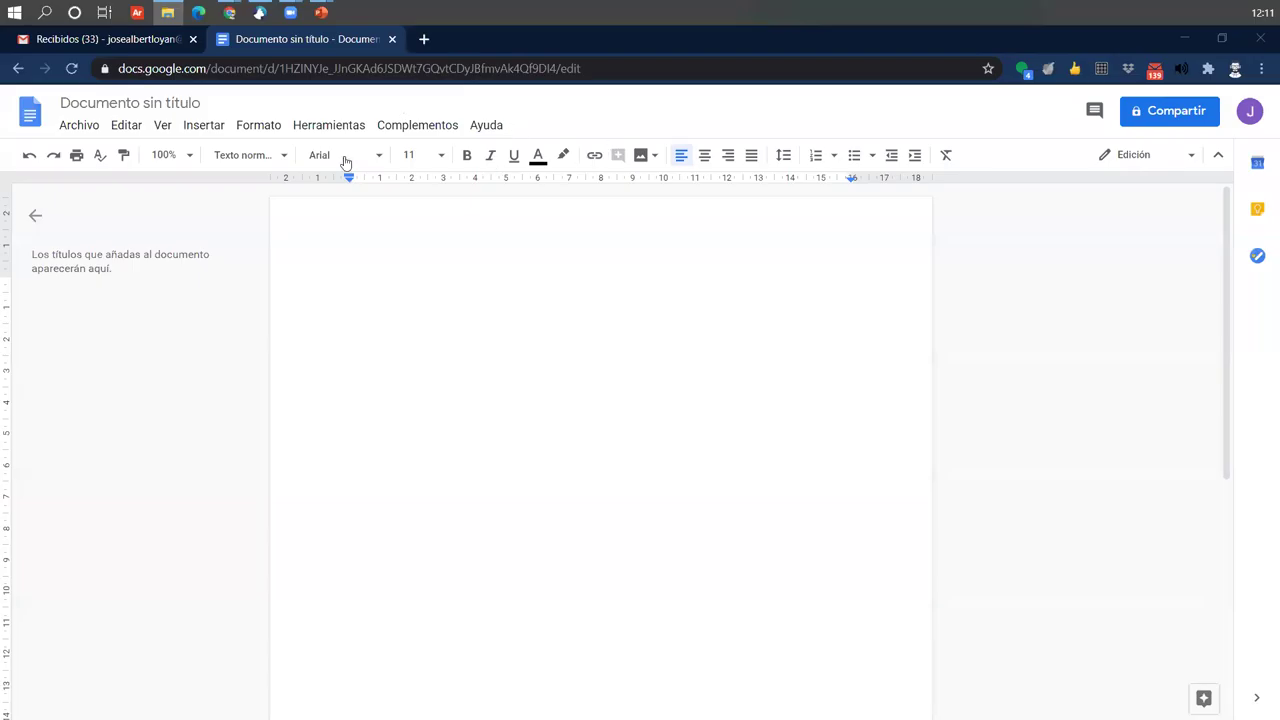
left_click(126, 125)
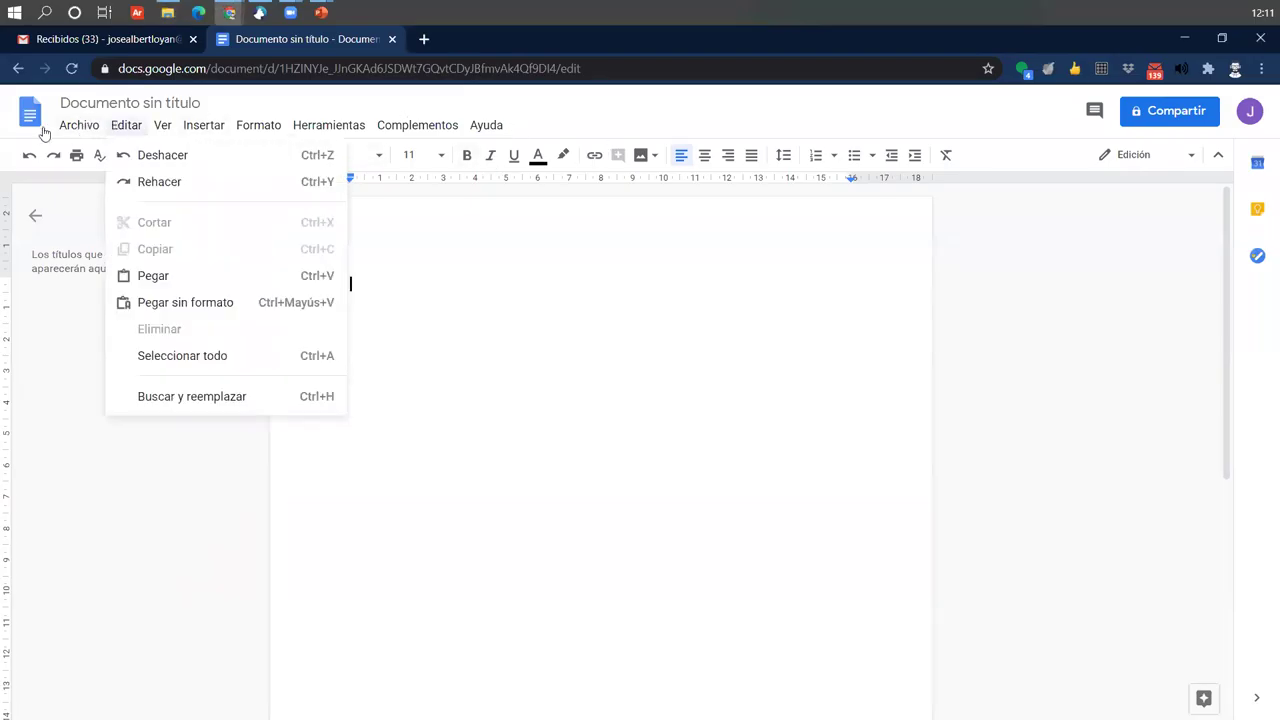
left_click(79, 125)
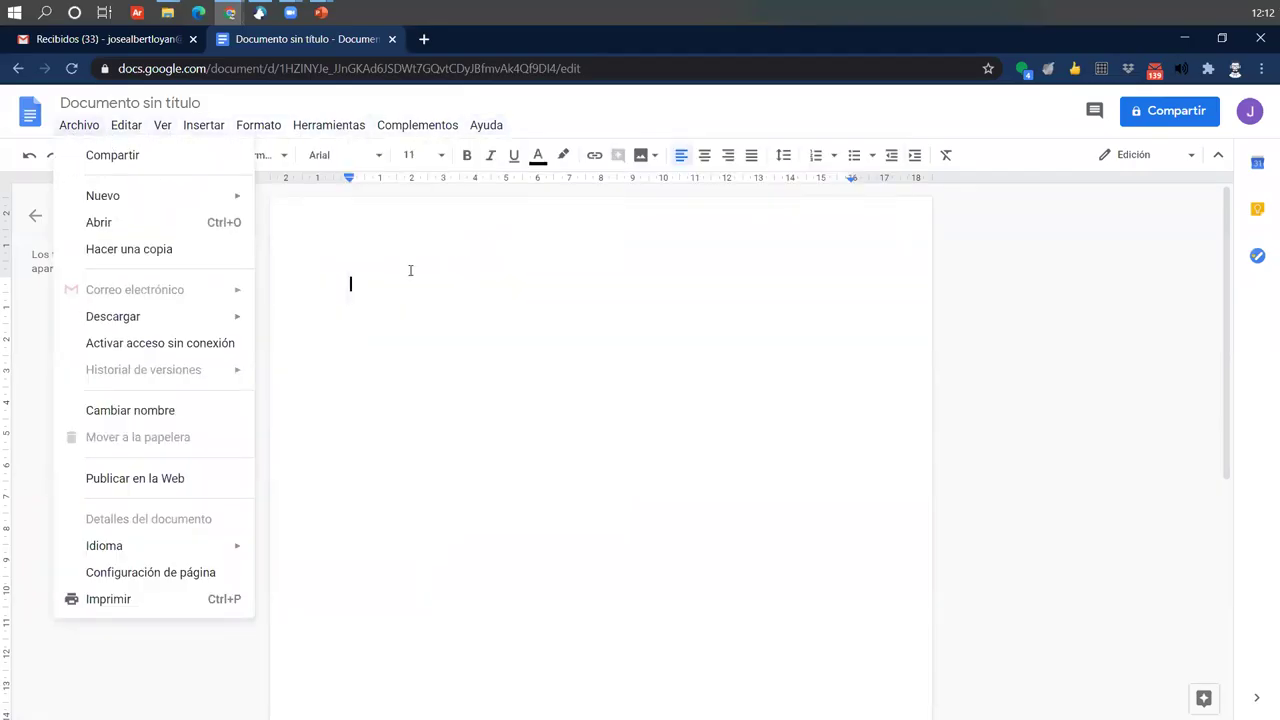
left_click(554, 449)
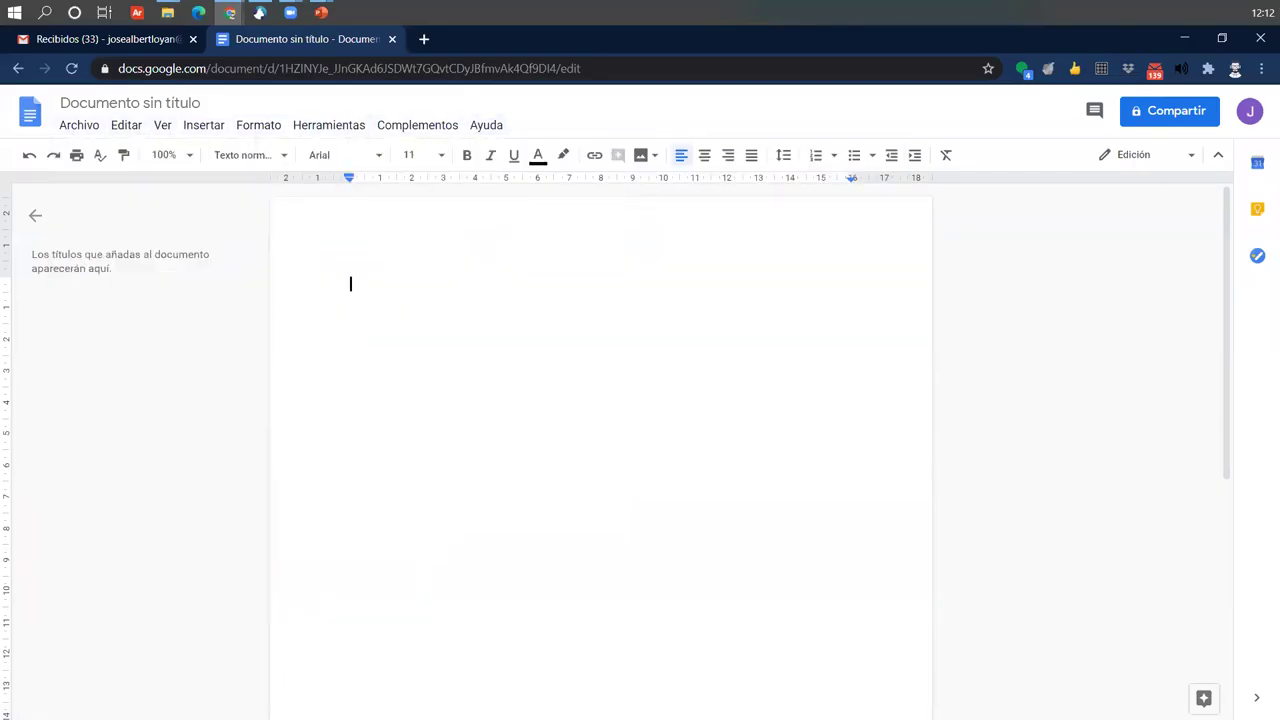
key("super+e")
scroll(420, 280, "down", 3)
scroll(517, 410, "up", 3)
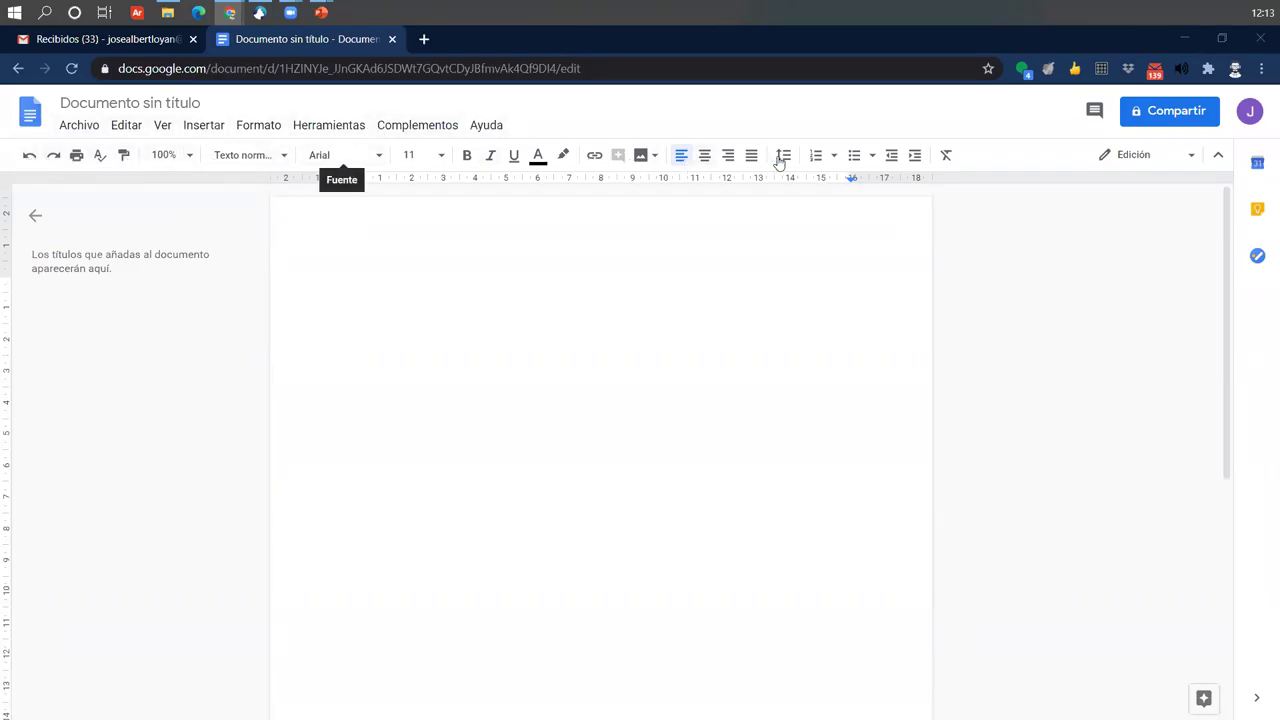
double_click(389, 285)
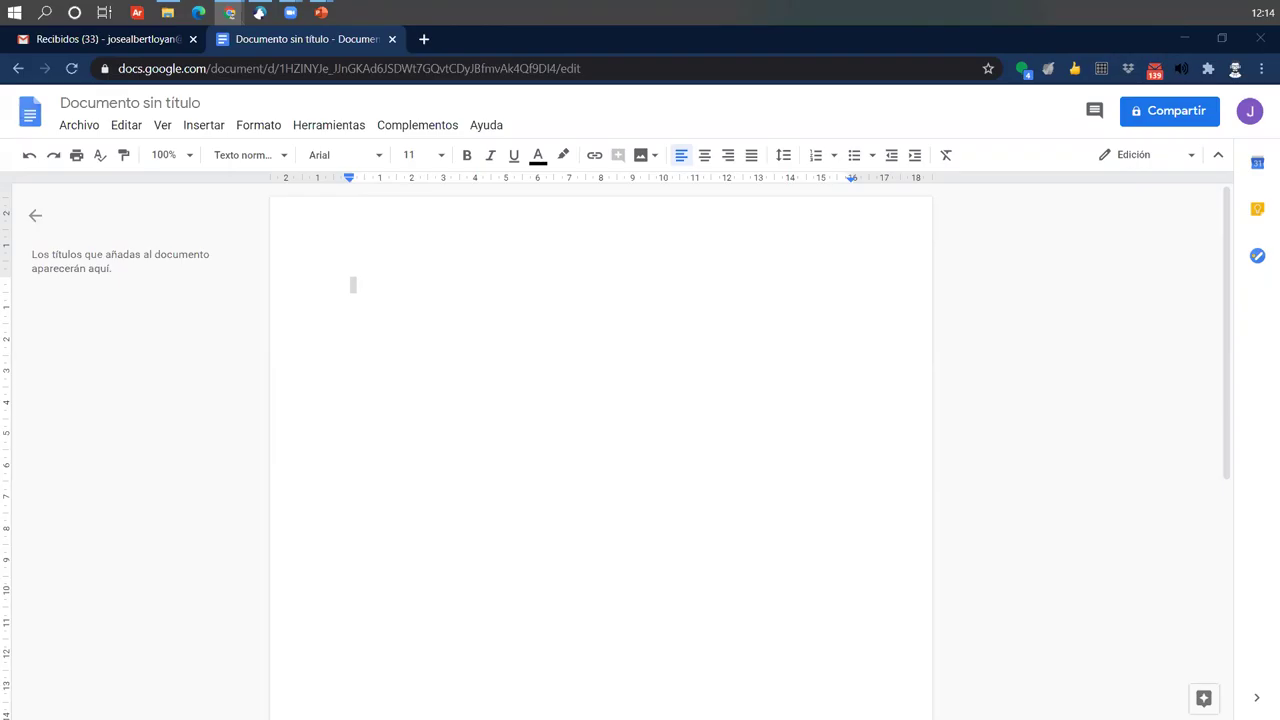
Review where Documentos sits in the Google apps list of the Gmail inbox, and return to the untitled document.
left_click(122, 40)
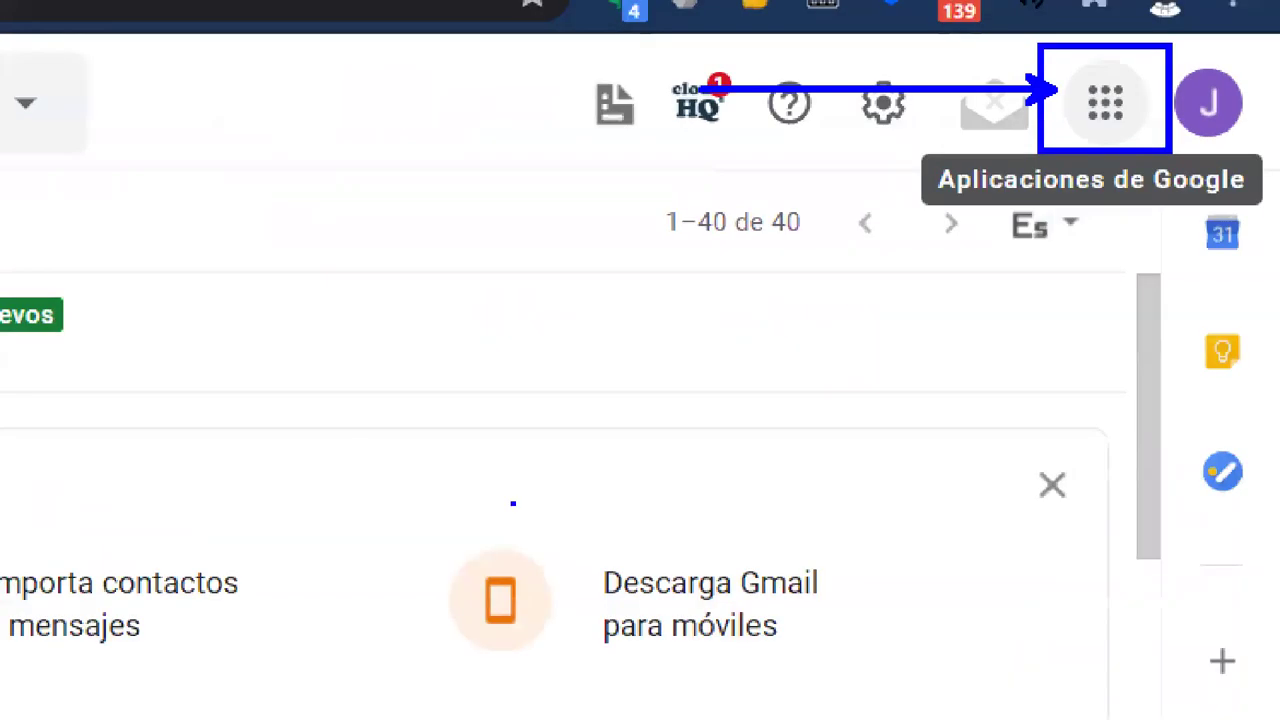
left_click(1007, 93)
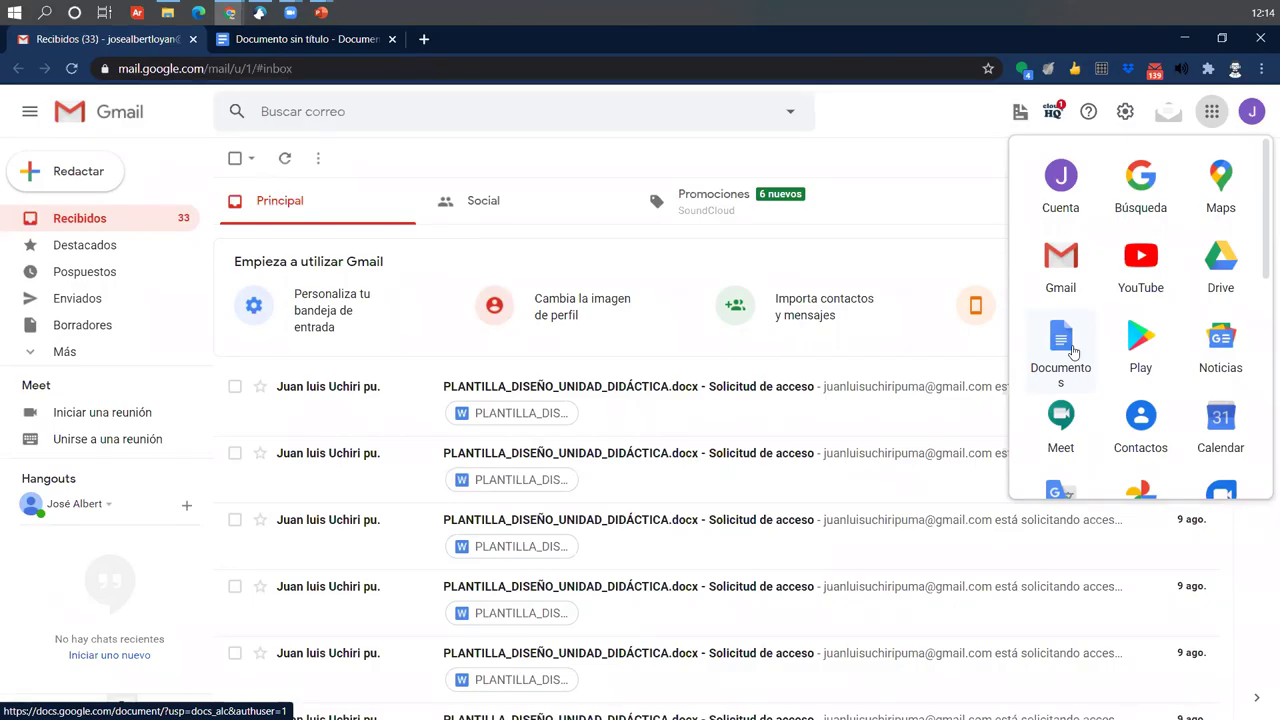
left_click(1211, 111)
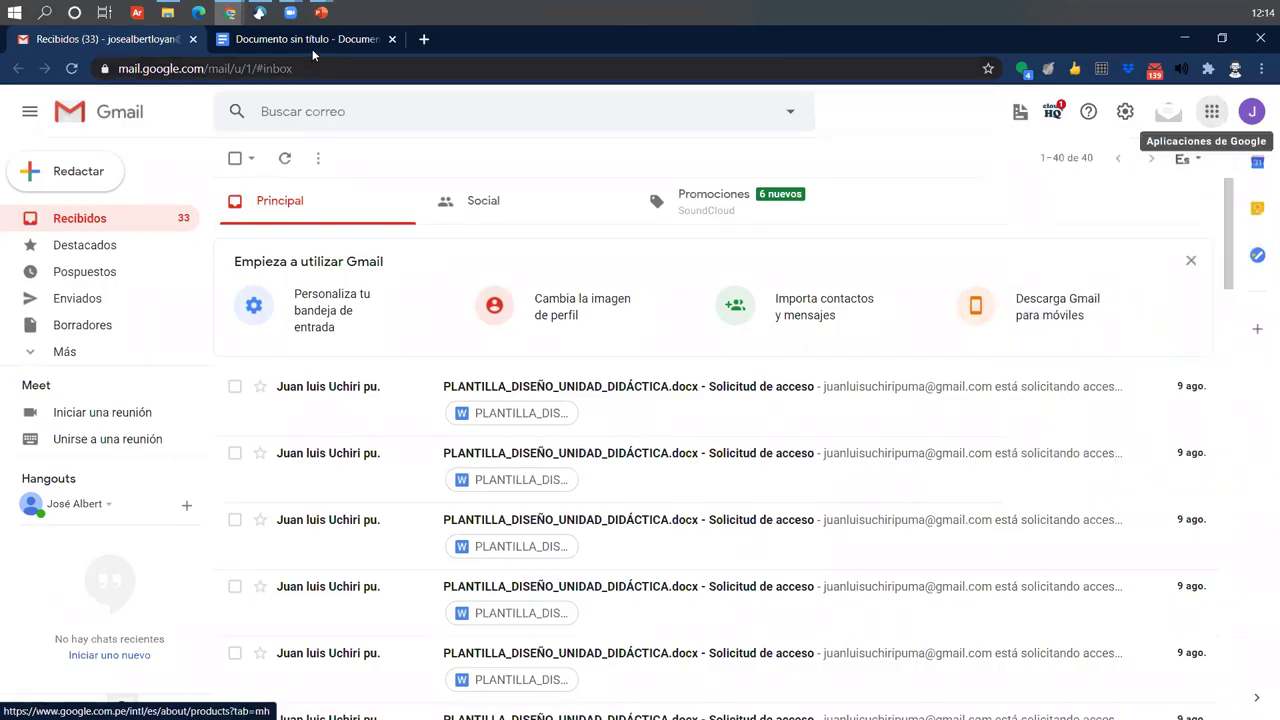
key("ctrl+Tab")
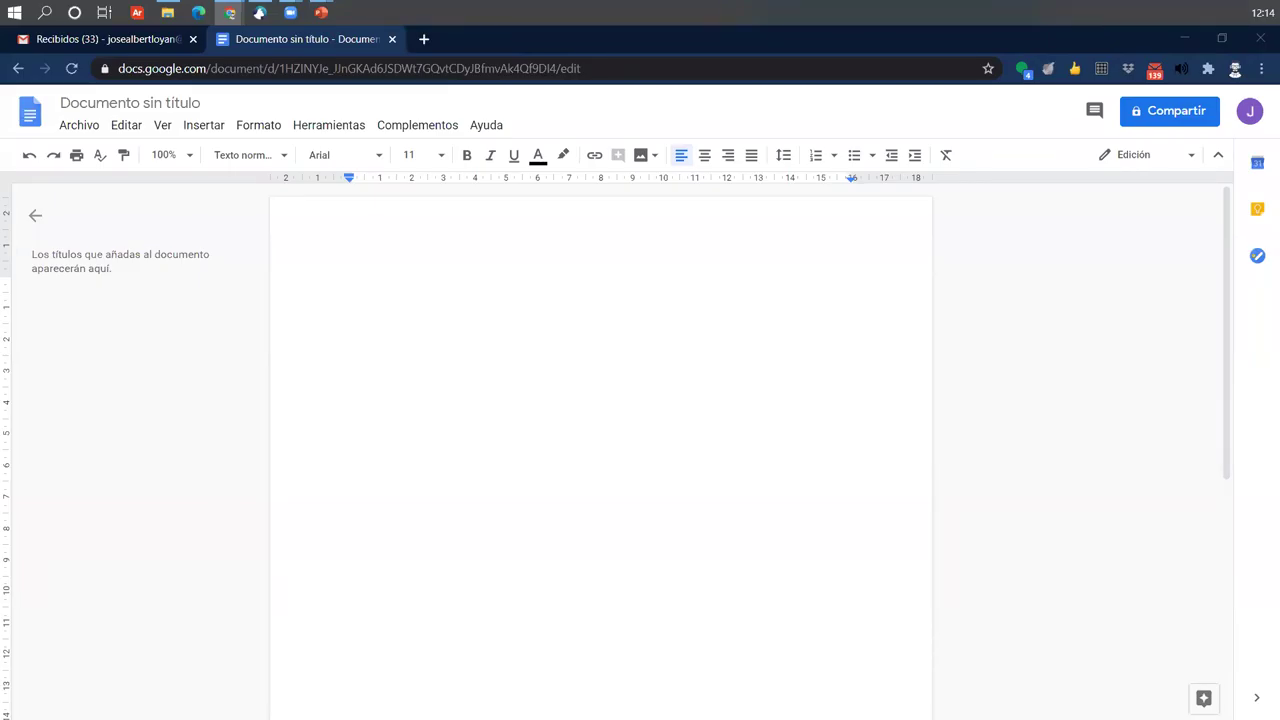
Write "redacción" on the first line of the blank document.
left_click(401, 258)
left_click(432, 269)
type("redacción")
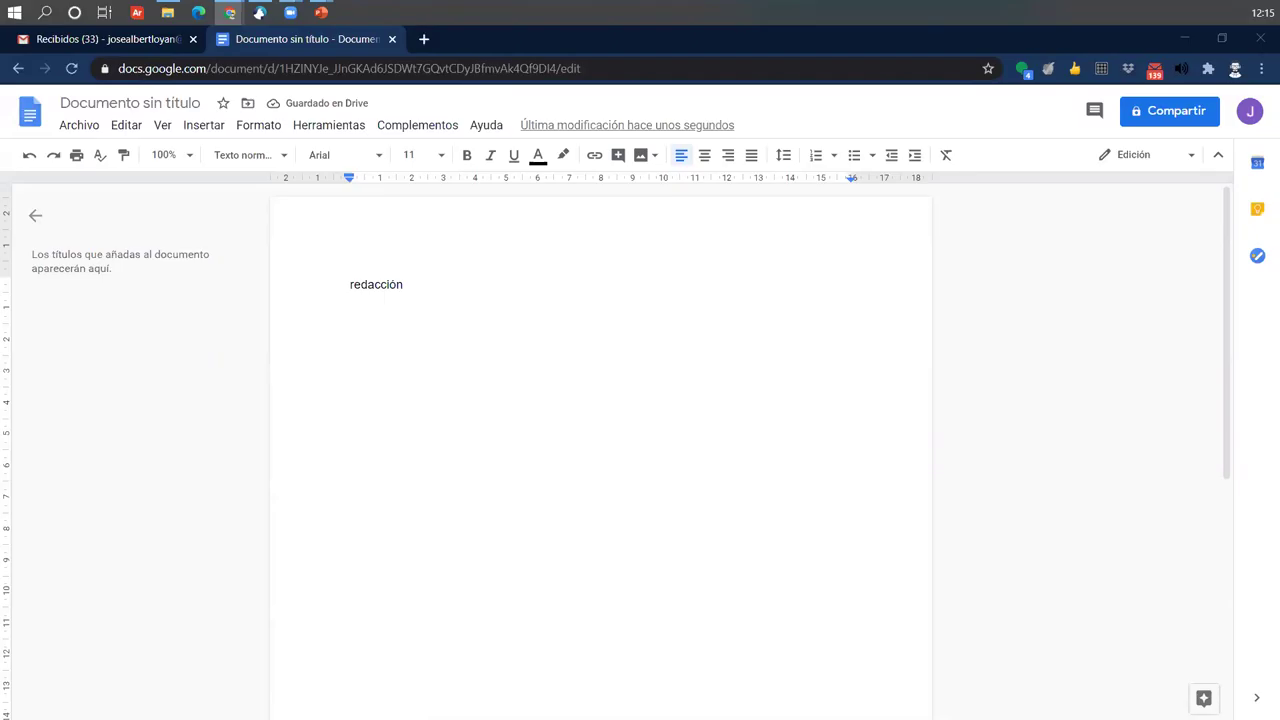
left_click(440, 428)
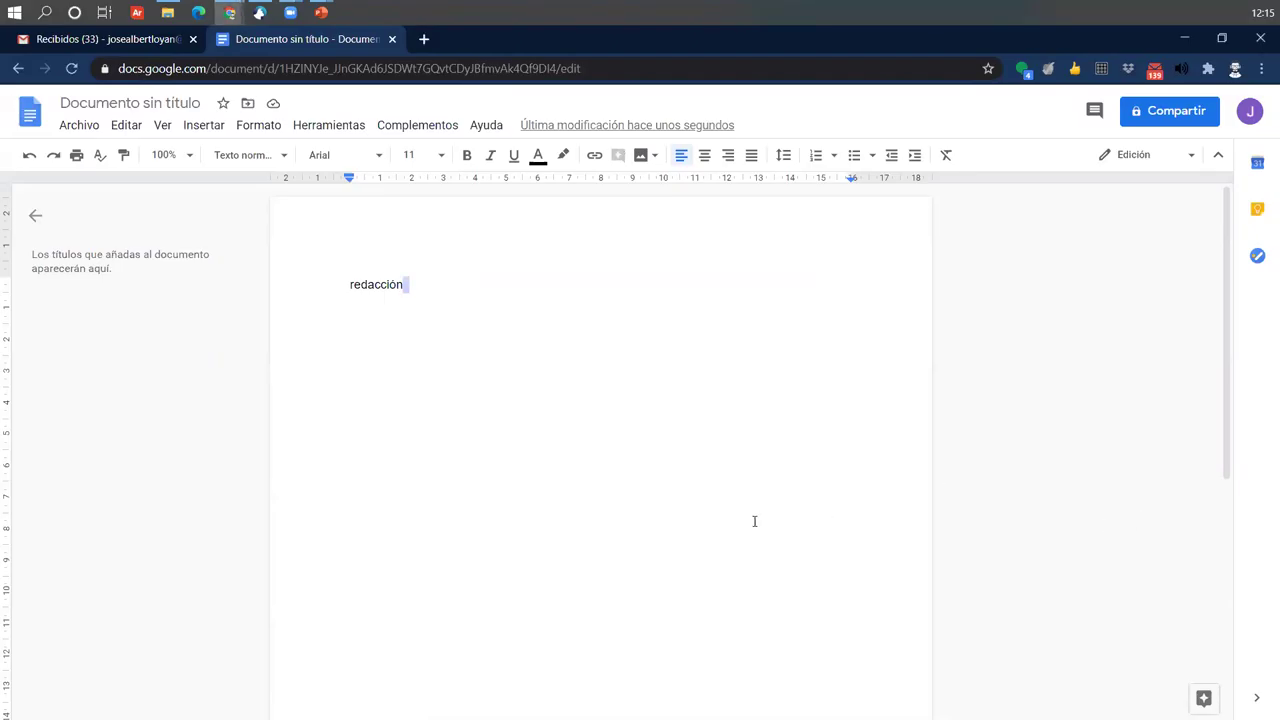
Replace "redacción" with the text copied from the Word document Texto Base (1).
mouse_move(355, 8)
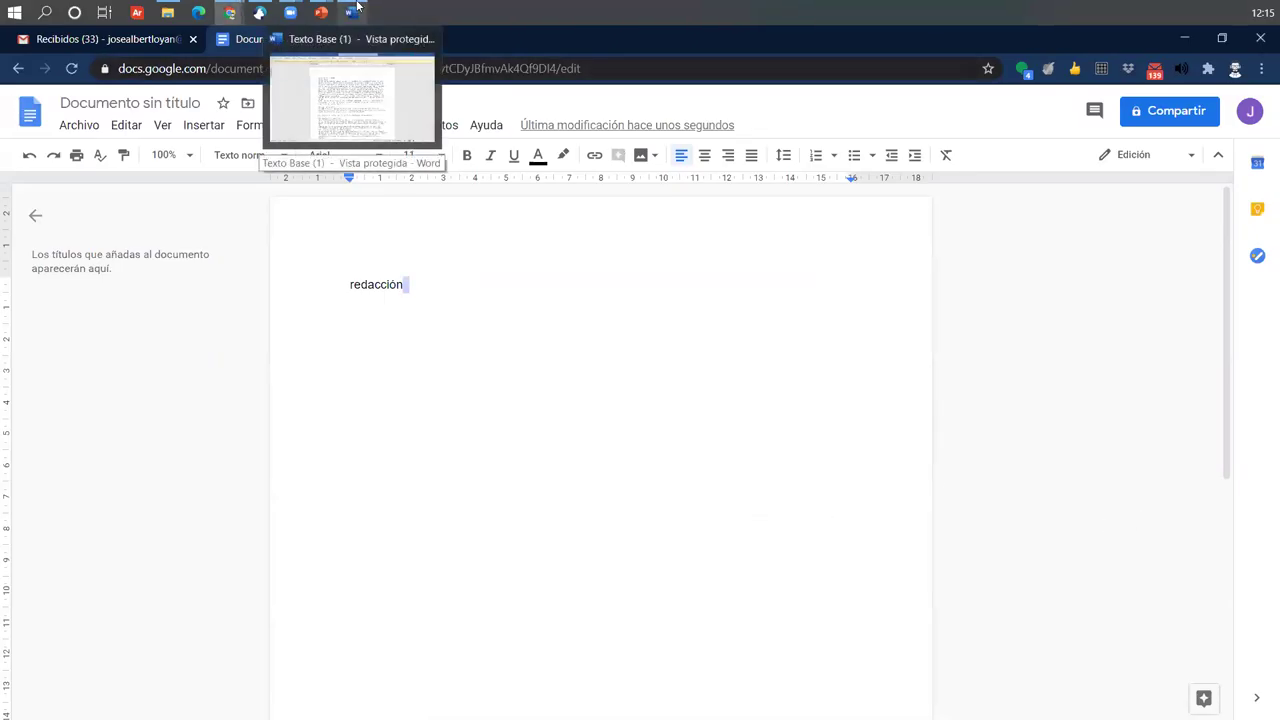
left_click(356, 100)
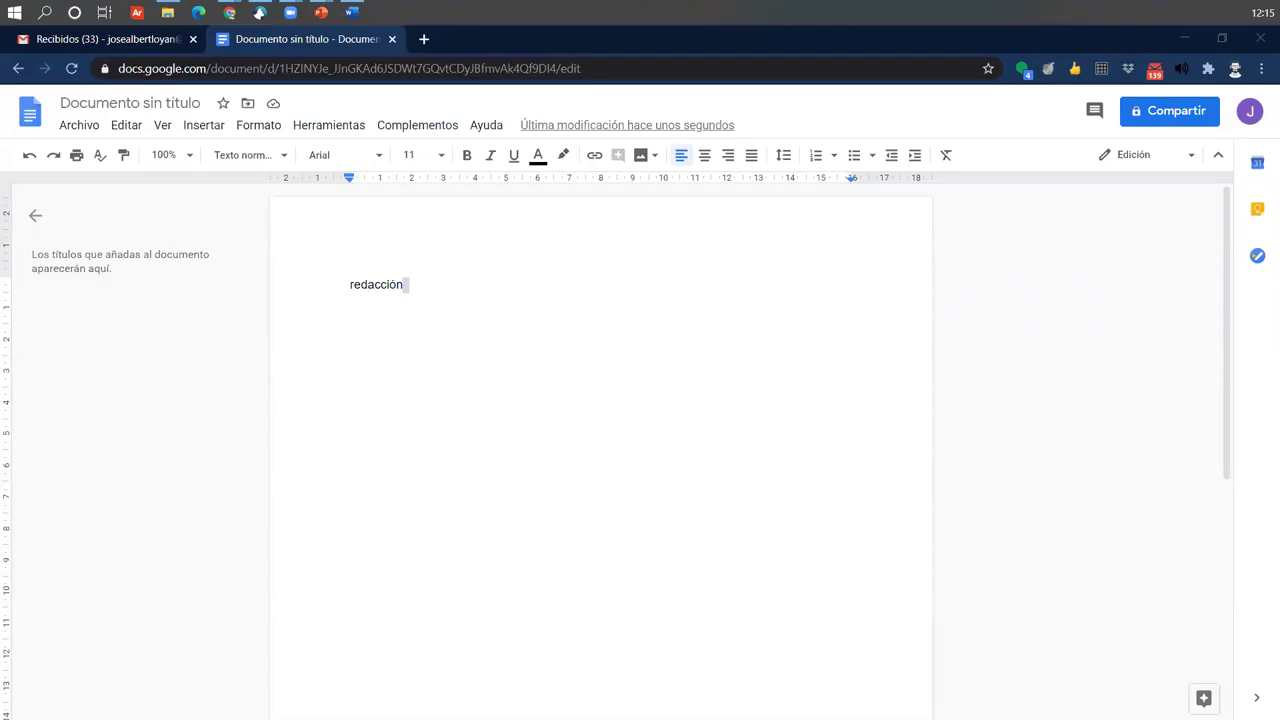
left_click_drag(531, 286, 277, 266)
key("ctrl+v")
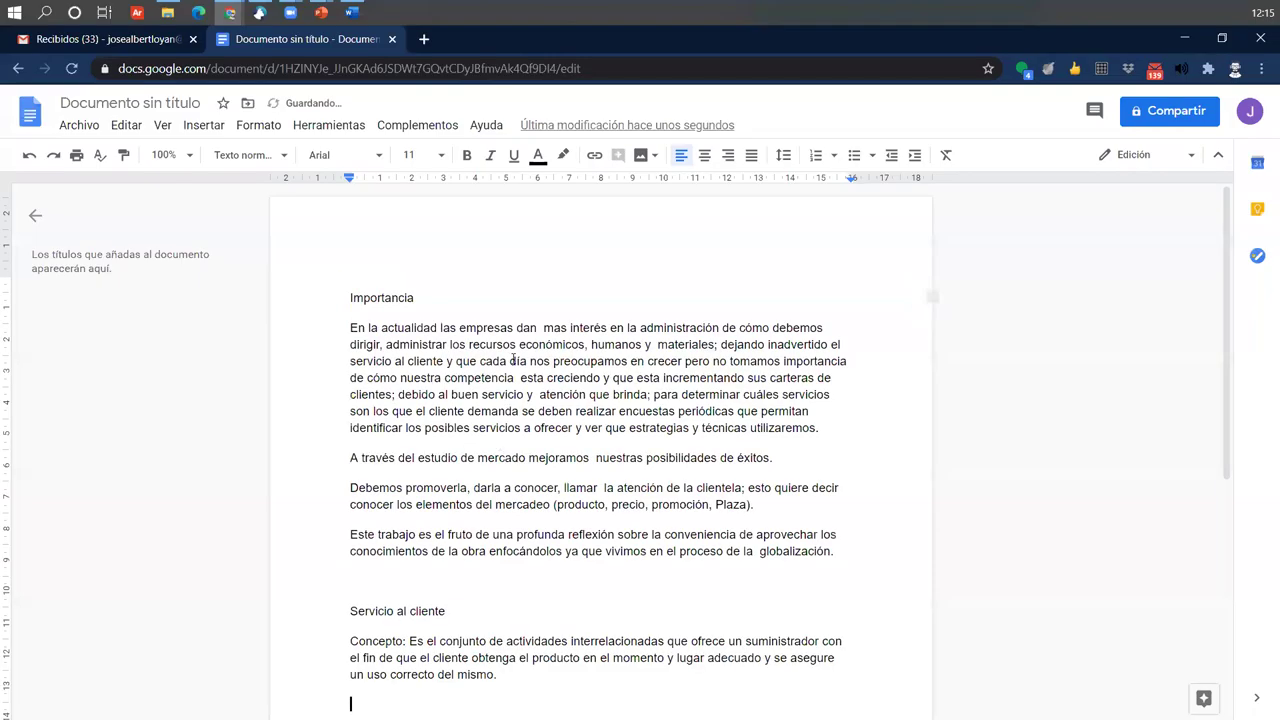
scroll(526, 330, "down", 2)
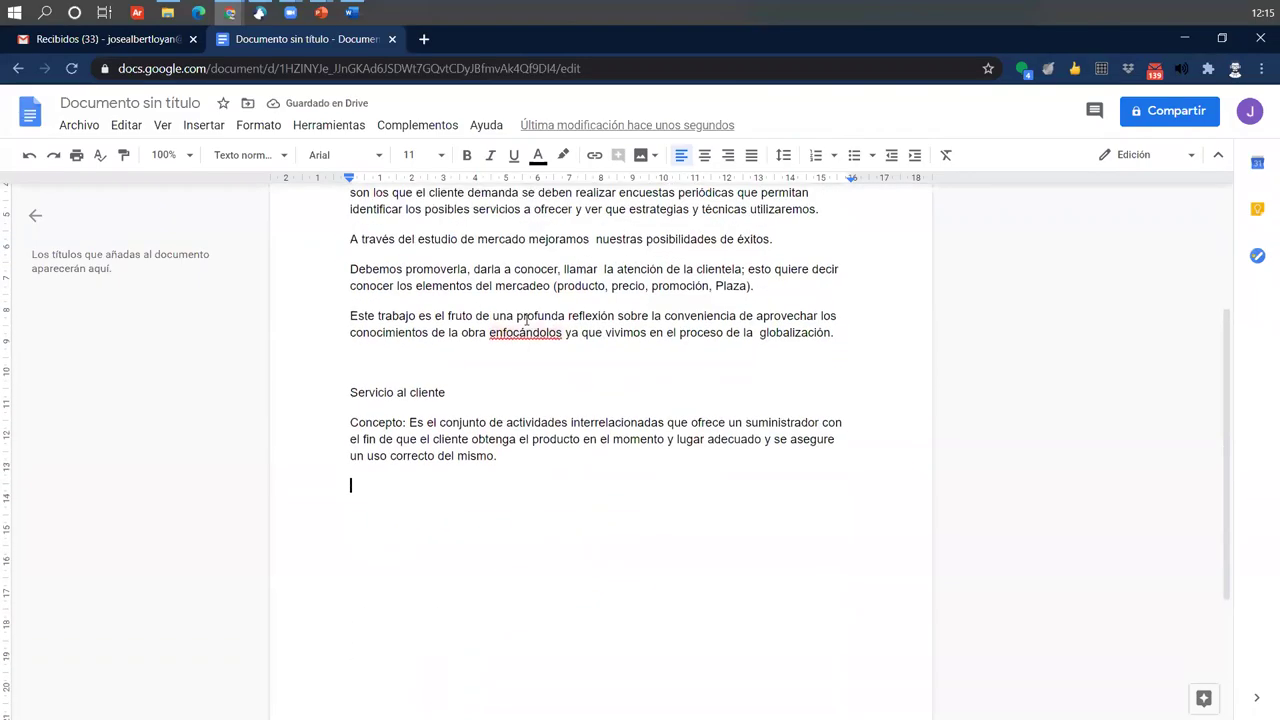
Remove the empty line above the "Servicio al cliente" heading.
scroll(494, 494, "up", 2)
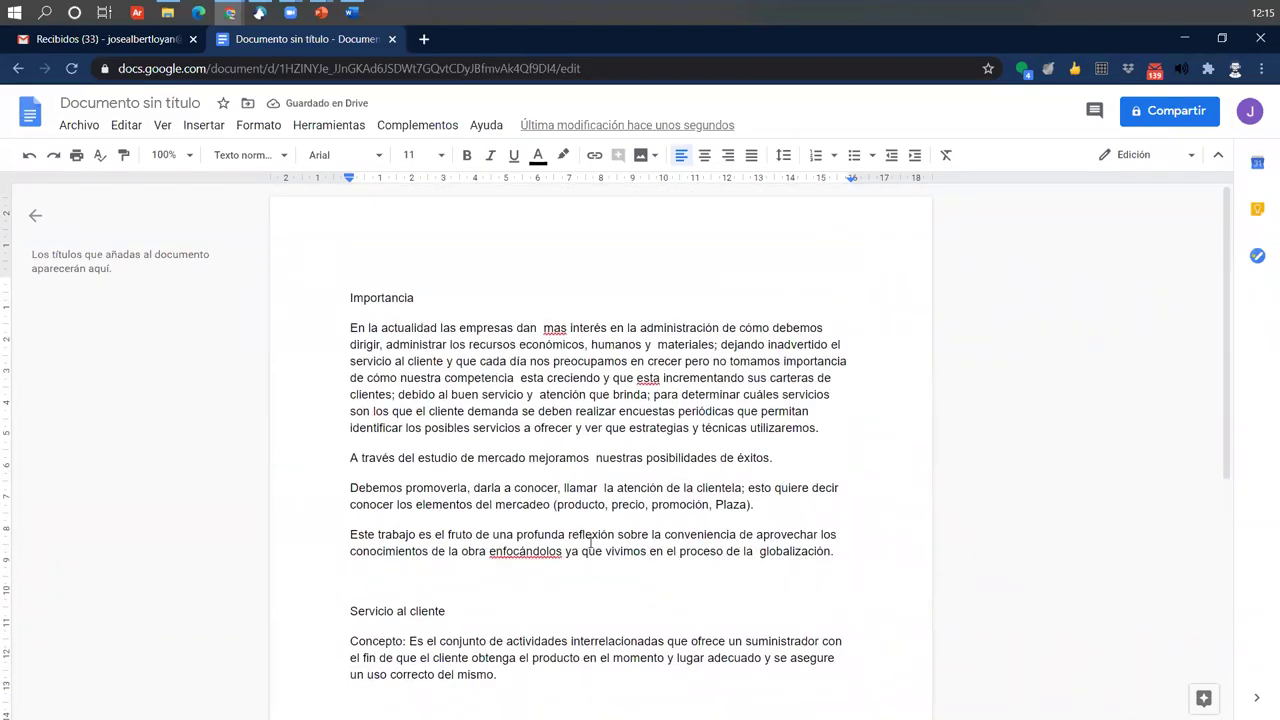
scroll(471, 380, "down", 4)
scroll(416, 344, "up", 1)
scroll(416, 344, "up", 4)
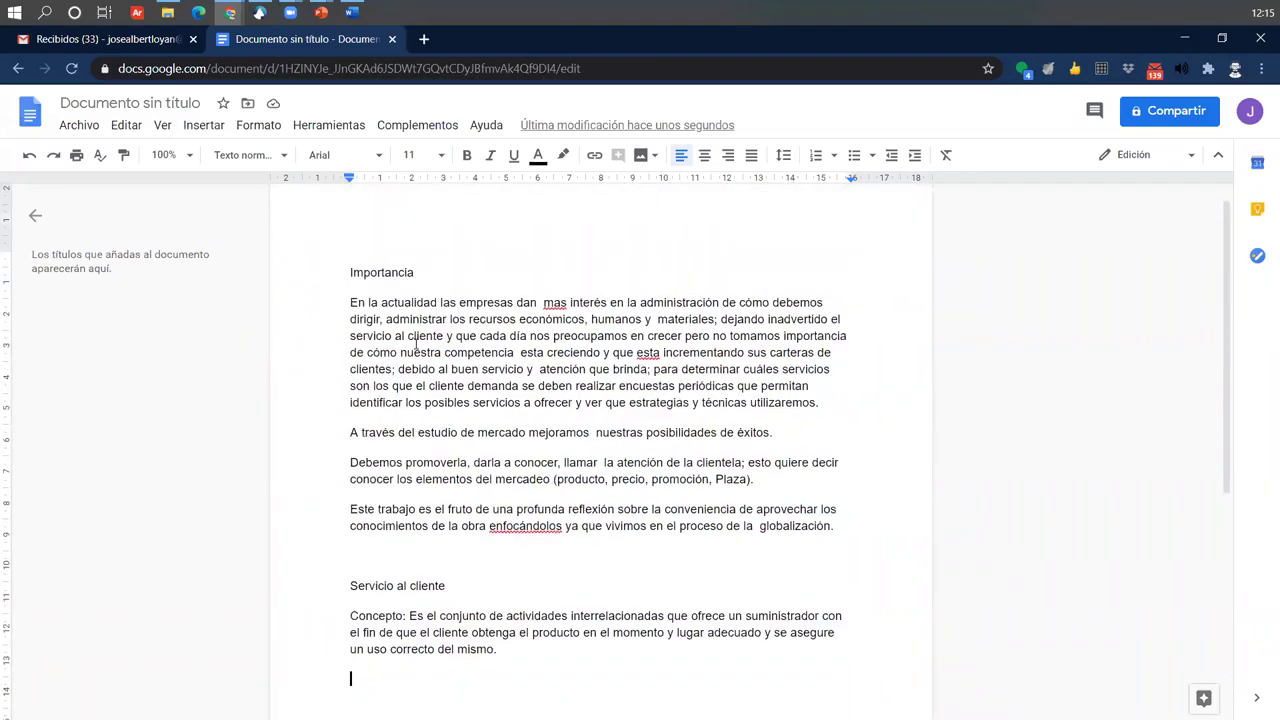
left_click(393, 577)
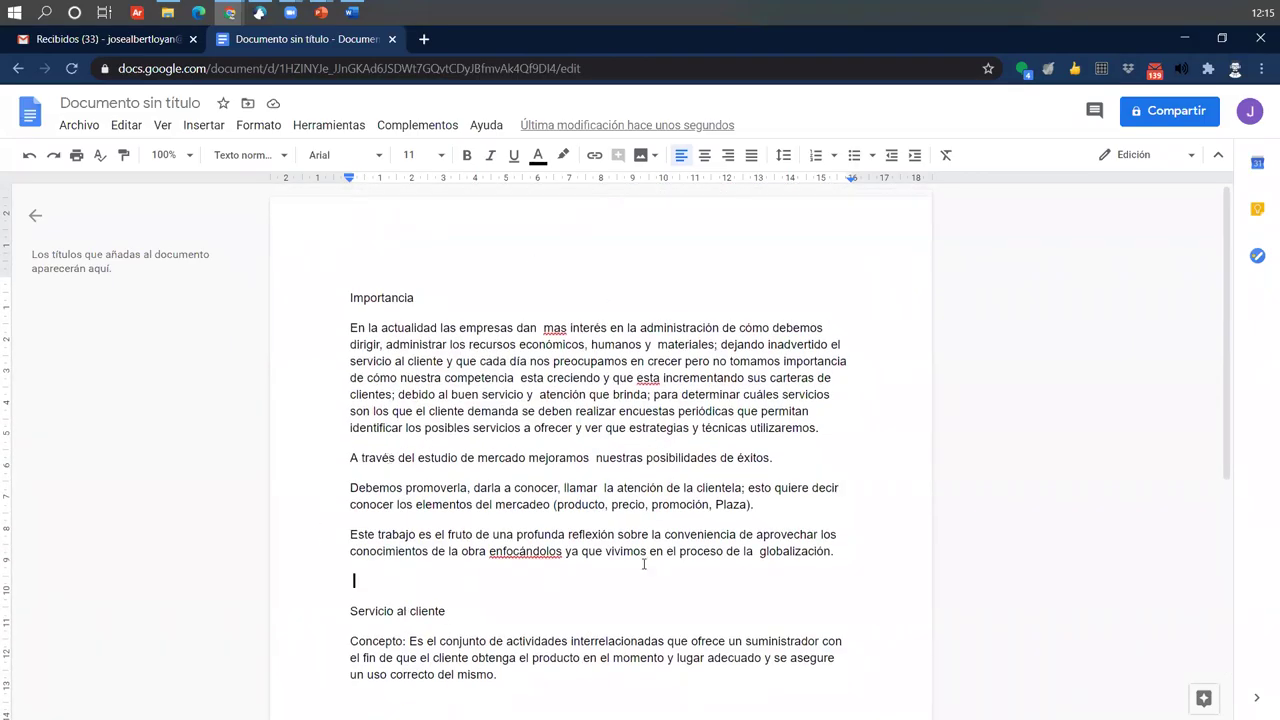
key("Delete")
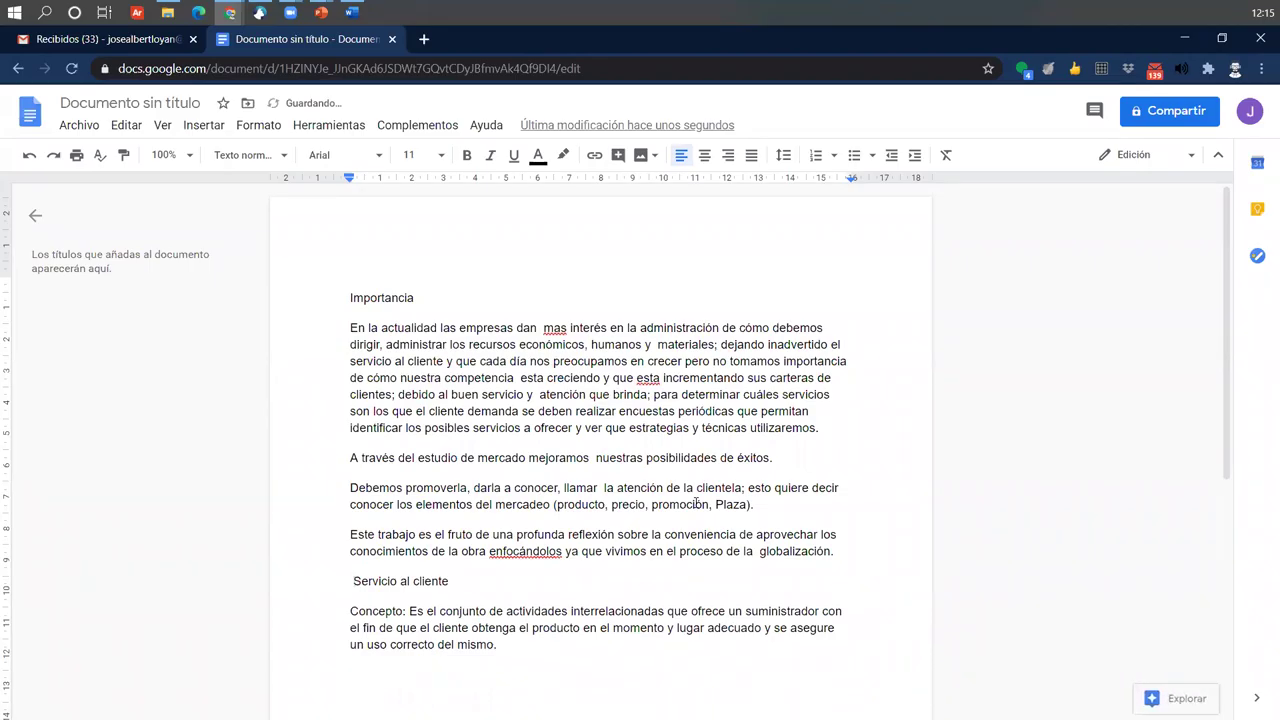
Select the whole text from "Importancia" to the last paragraph and look through the available fonts.
left_click(482, 327)
left_click_drag(500, 652, 302, 300)
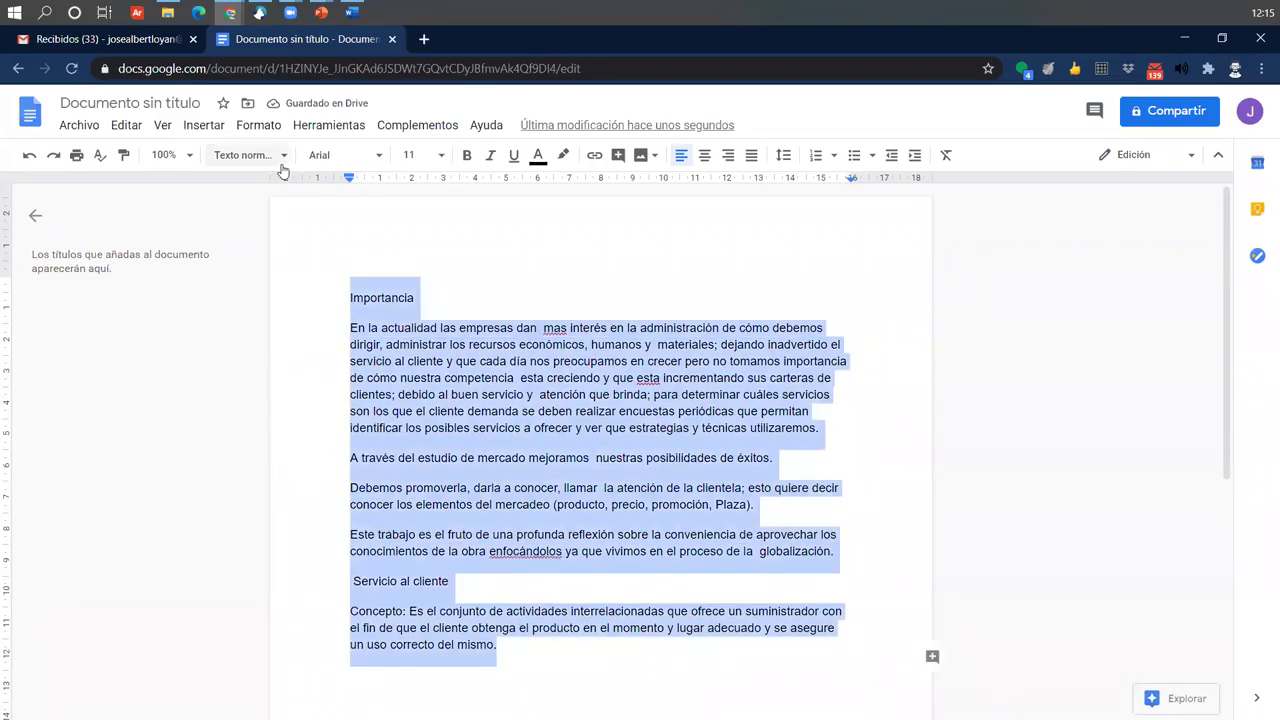
left_click(282, 163)
left_click(316, 158)
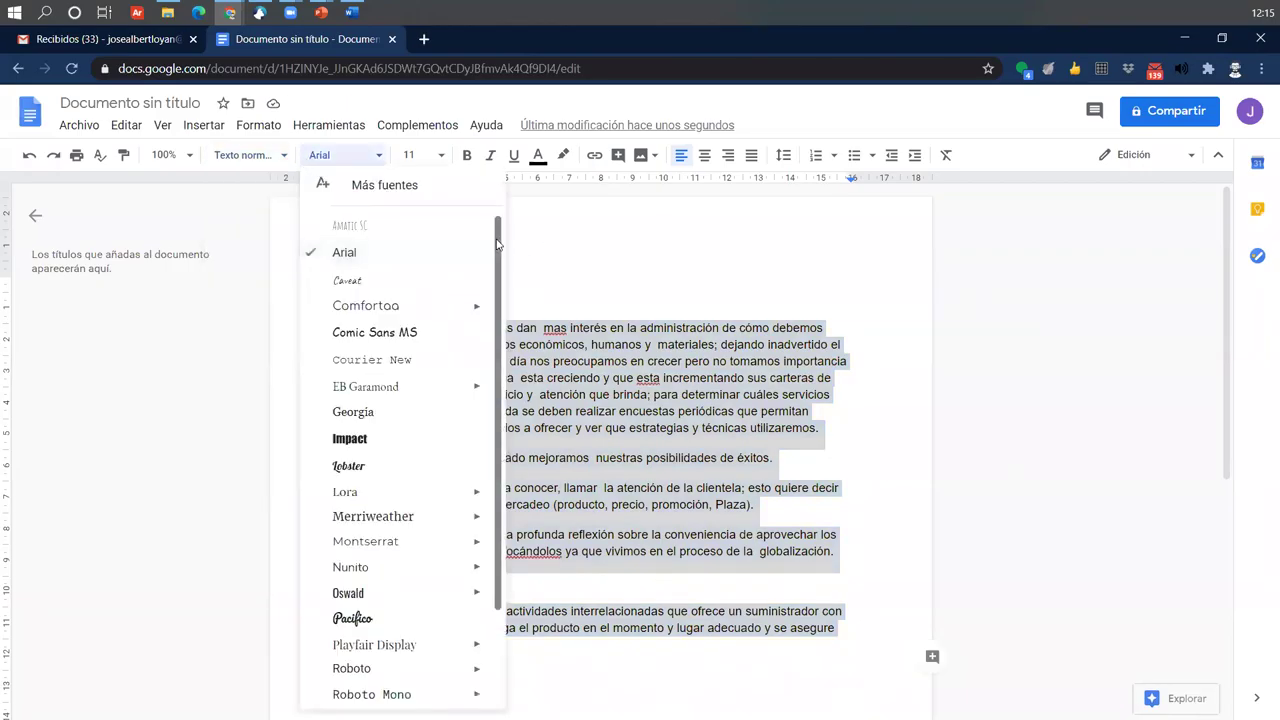
scroll(493, 303, "down", 1)
scroll(493, 303, "down", 1)
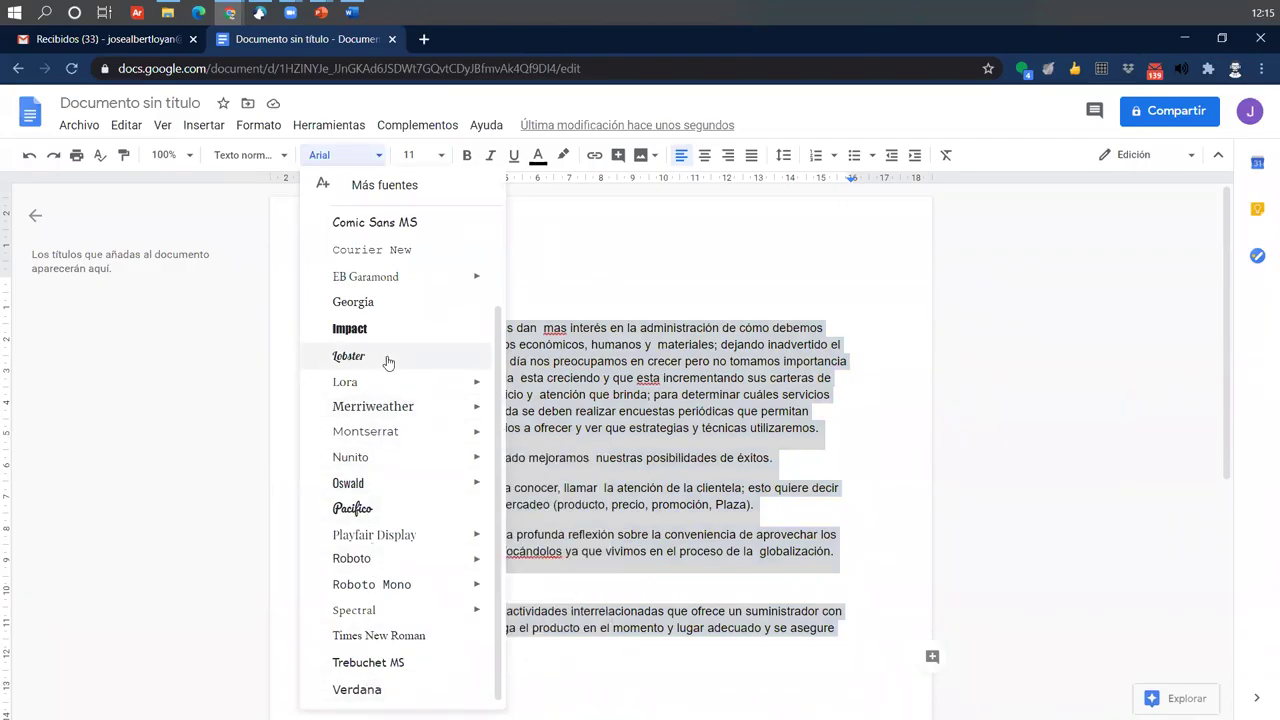
scroll(400, 277, "up", 2)
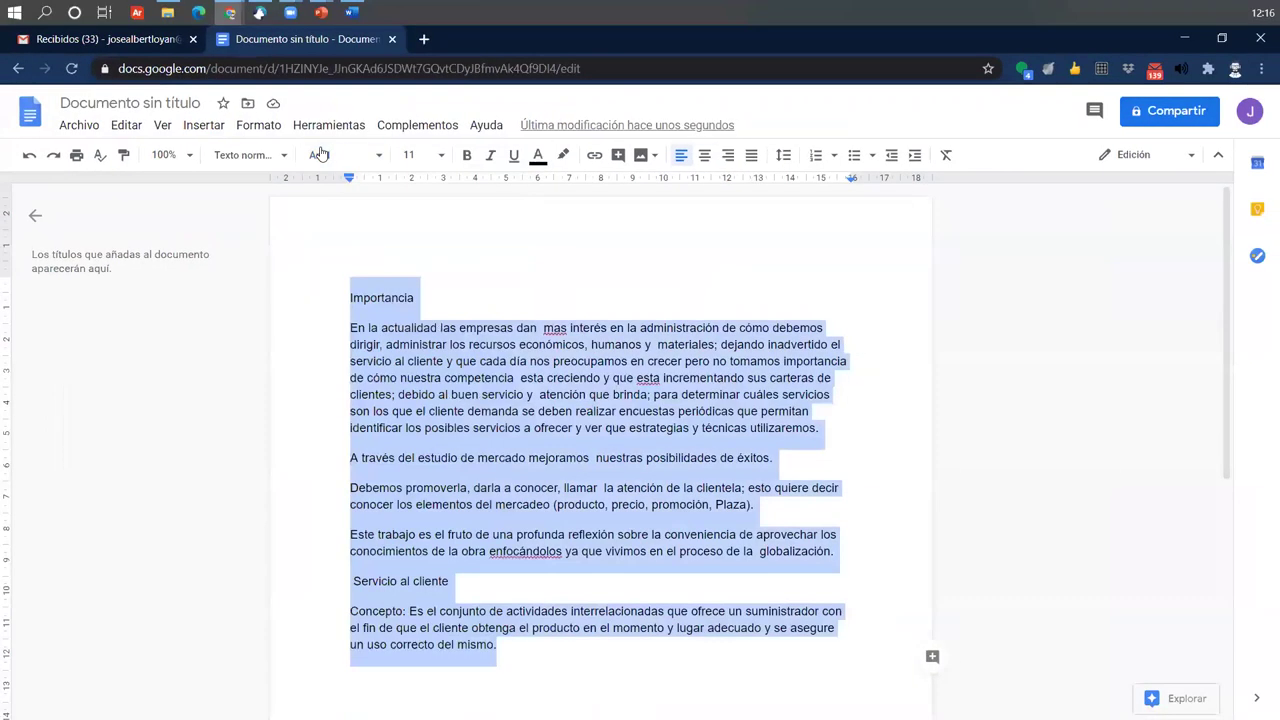
Open the catalog of additional fonts and examine its font list and its writing-system, display and sorting filters.
left_click(364, 178)
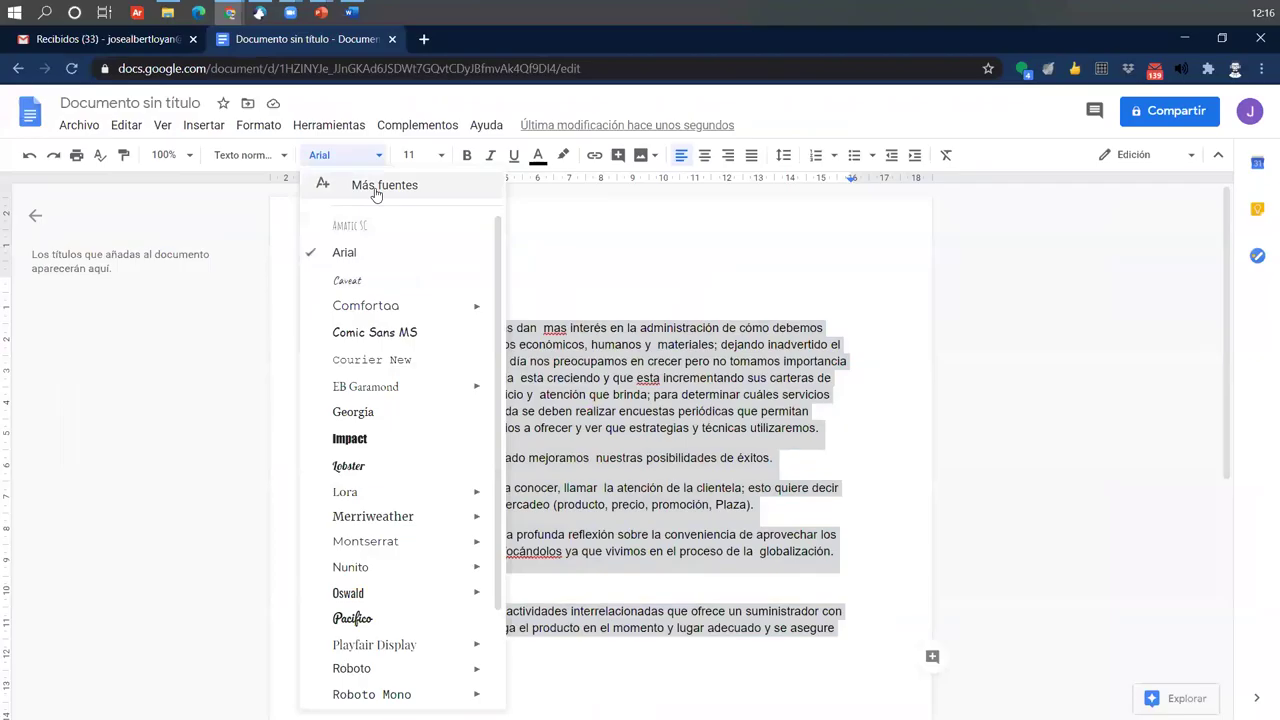
left_click(376, 190)
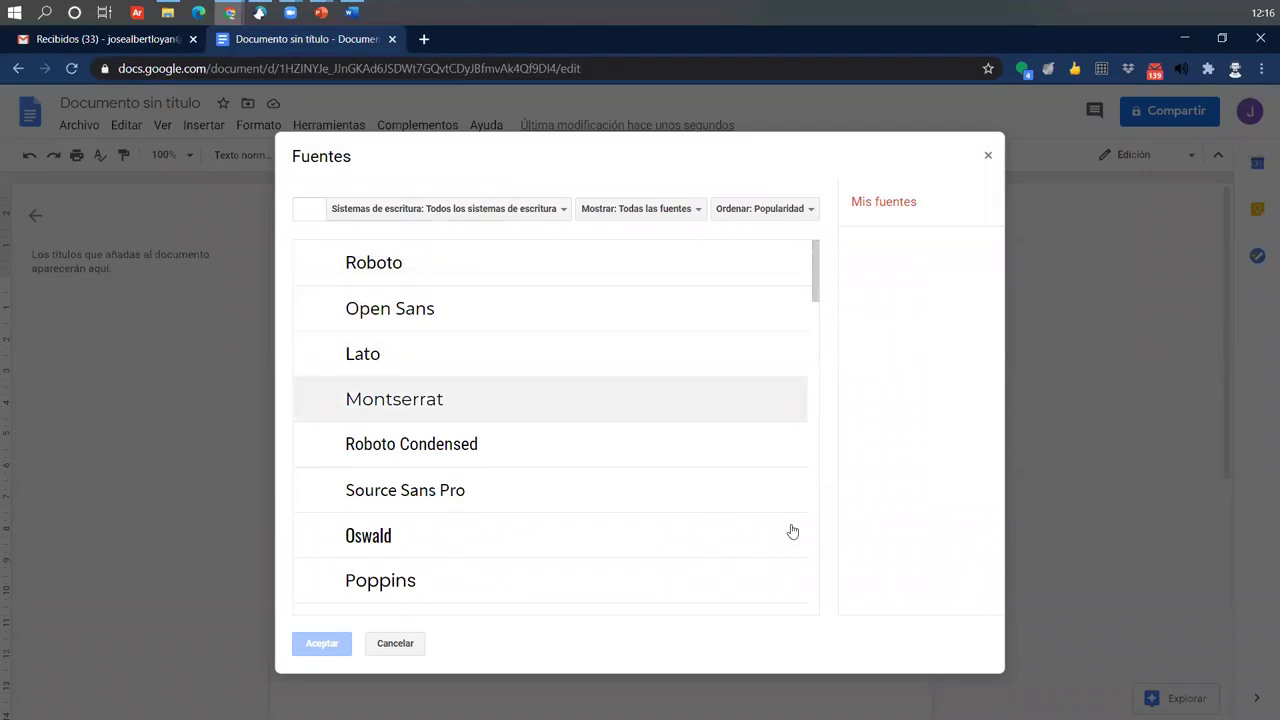
scroll(806, 330, "down", 7)
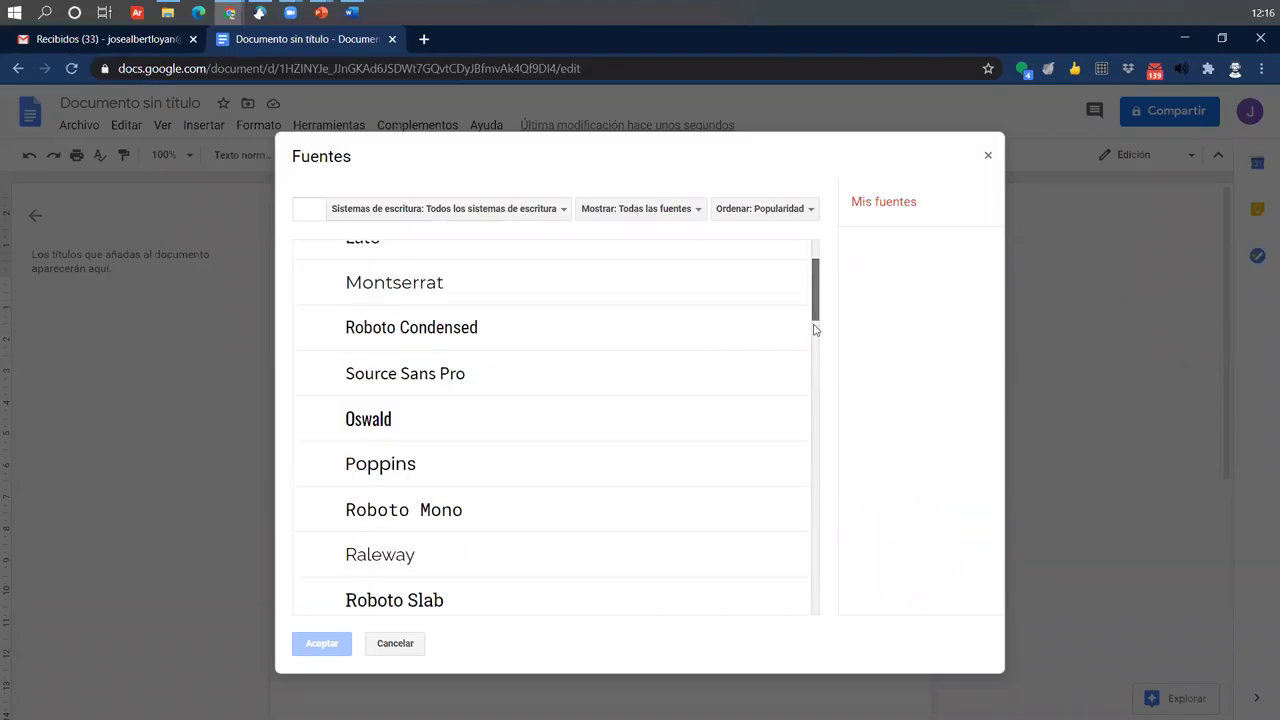
scroll(799, 413, "down", 3)
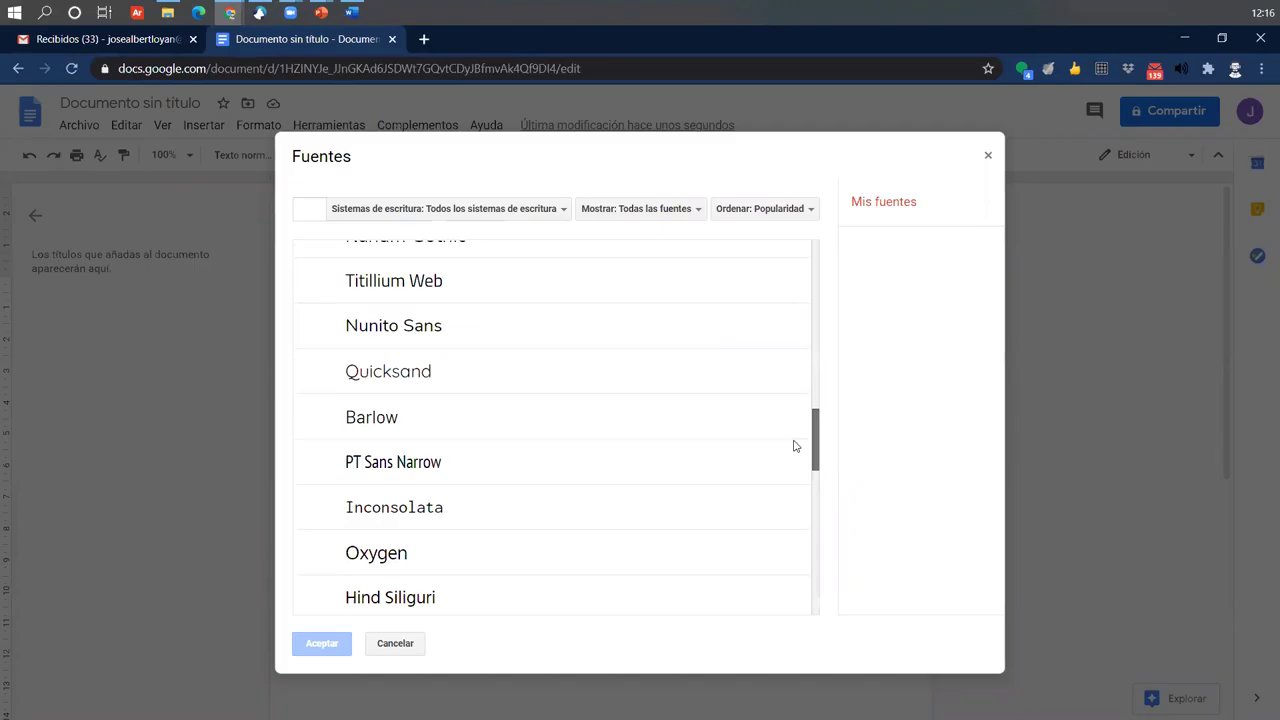
scroll(794, 460, "down", 9)
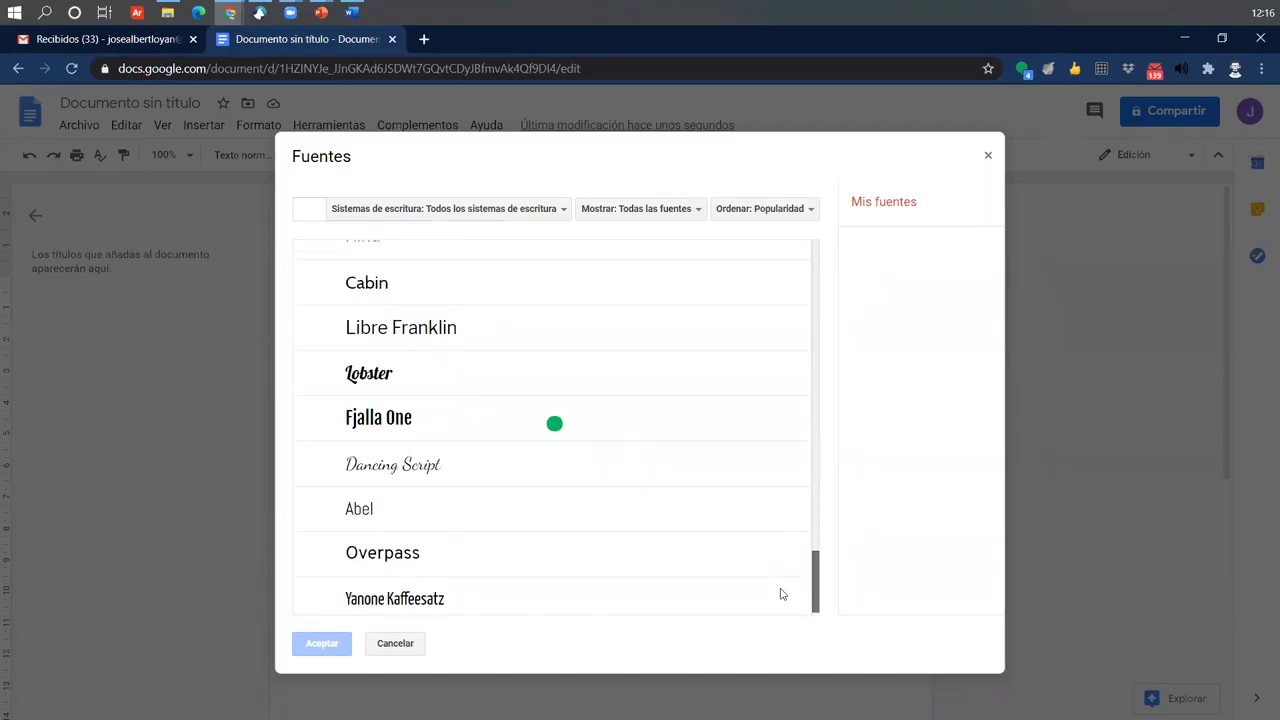
left_click_drag(814, 417, 797, 300)
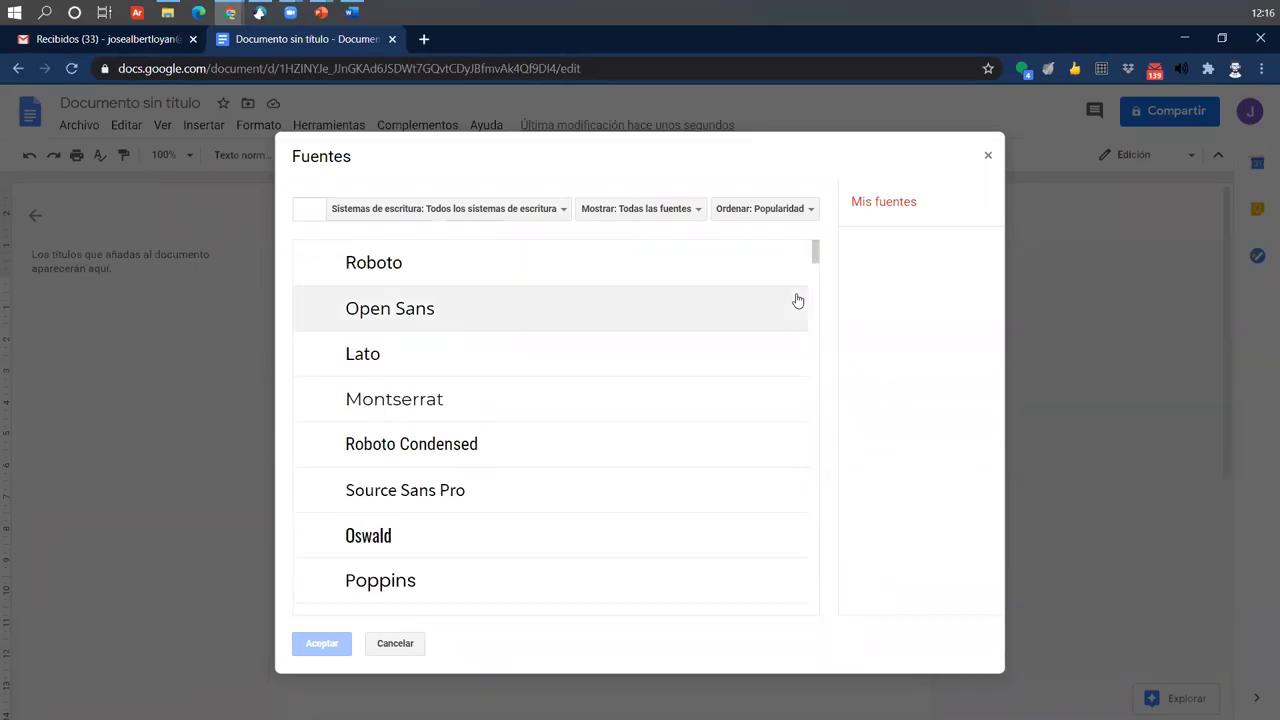
left_click(664, 214)
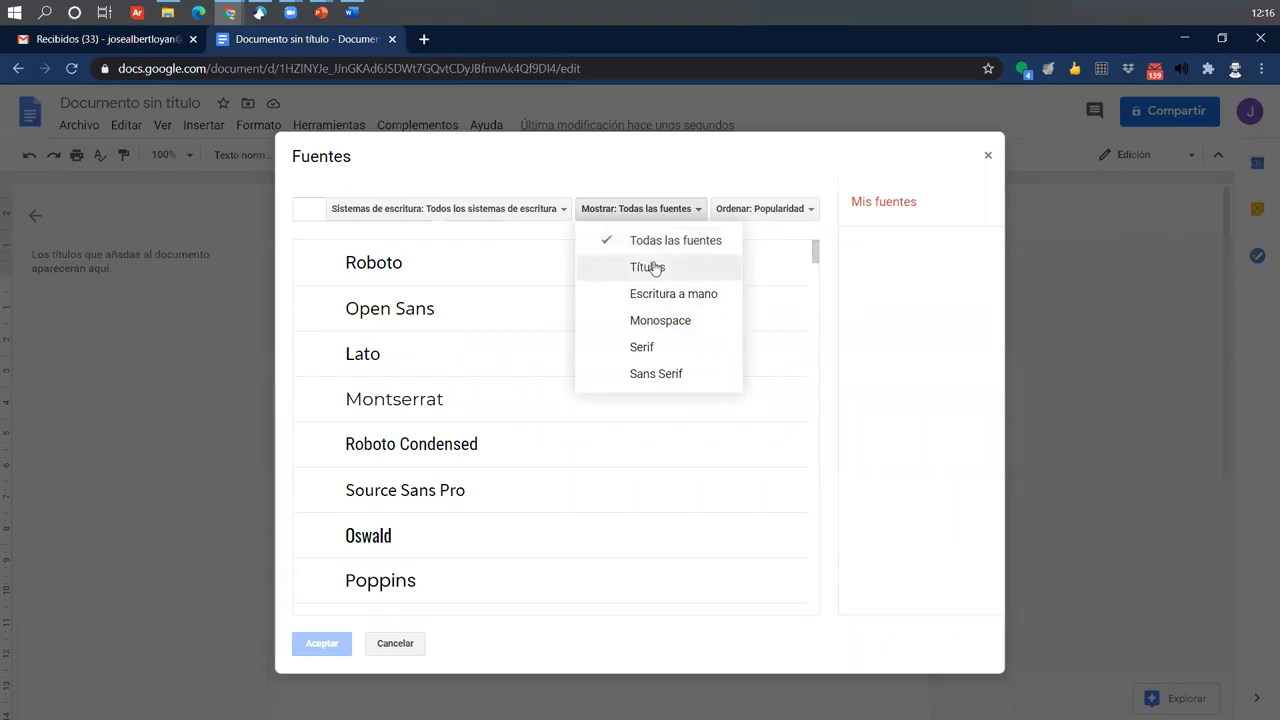
left_click(757, 212)
left_click(491, 212)
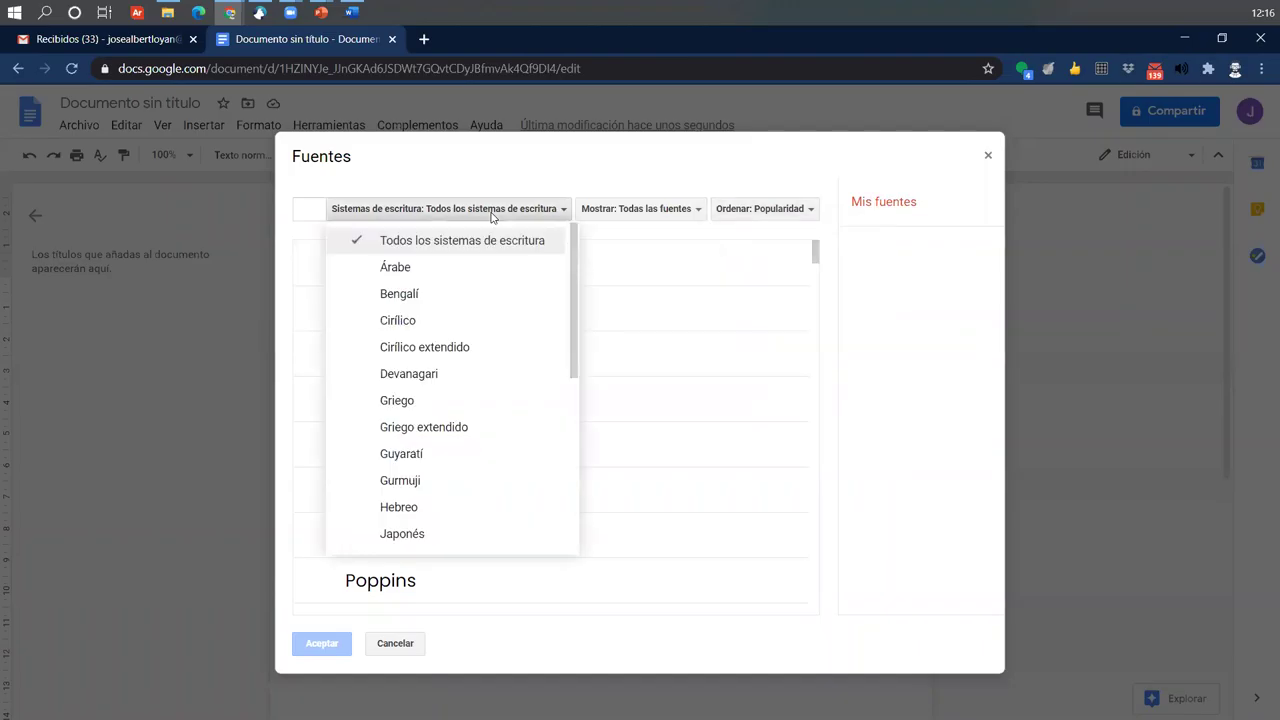
left_click(578, 150)
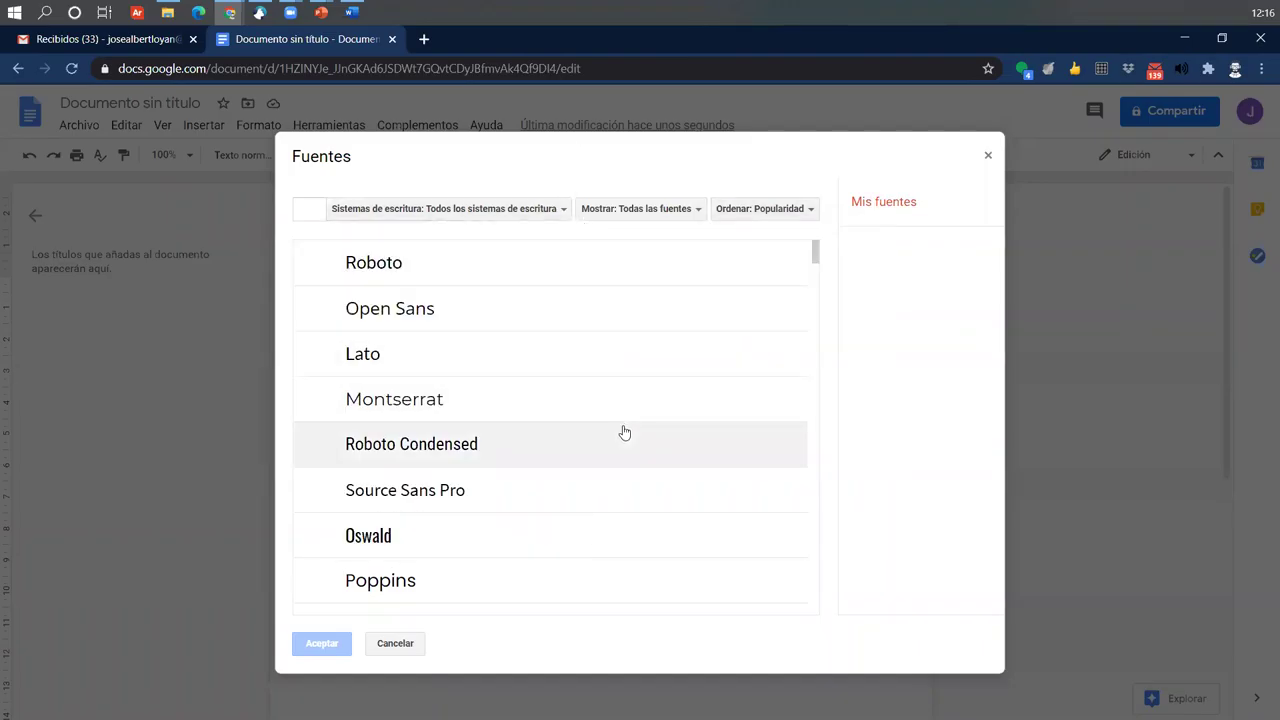
Add Ubuntu from the font catalog to Mis fuentes and apply it to the selected text.
scroll(683, 366, "down", 2)
scroll(683, 368, "down", 2)
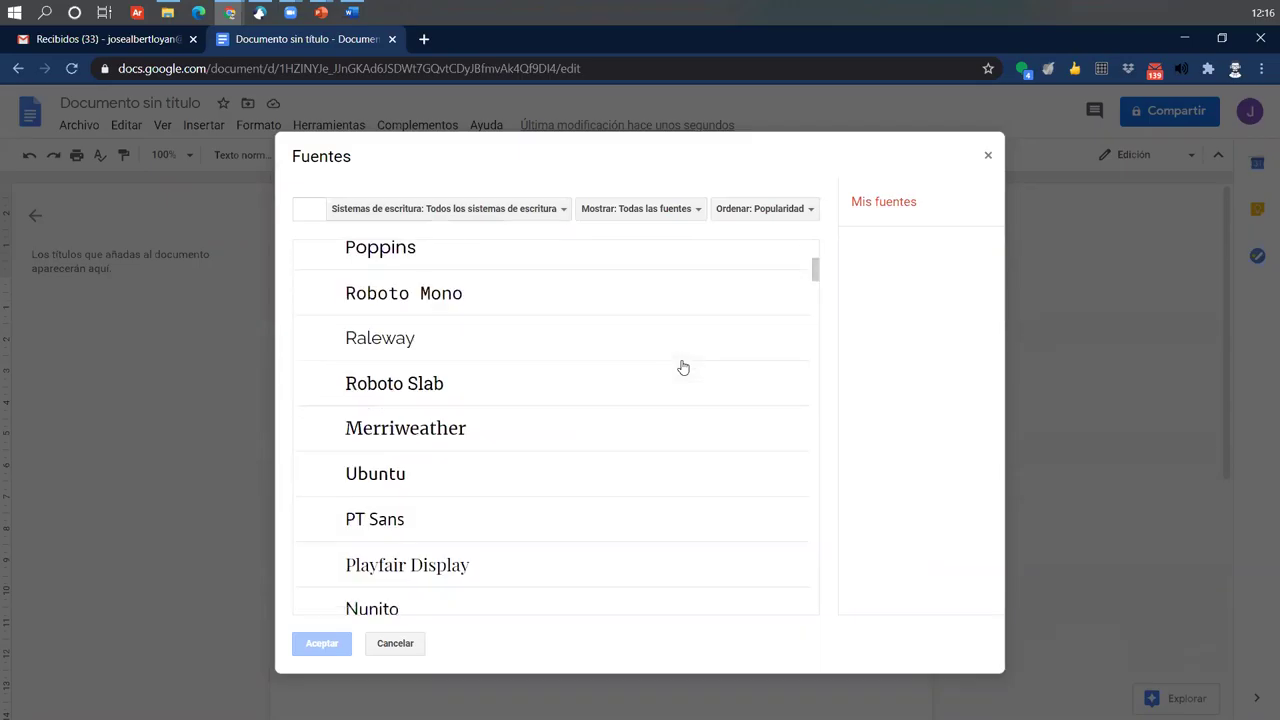
scroll(683, 367, "down", 3)
scroll(506, 300, "up", 2)
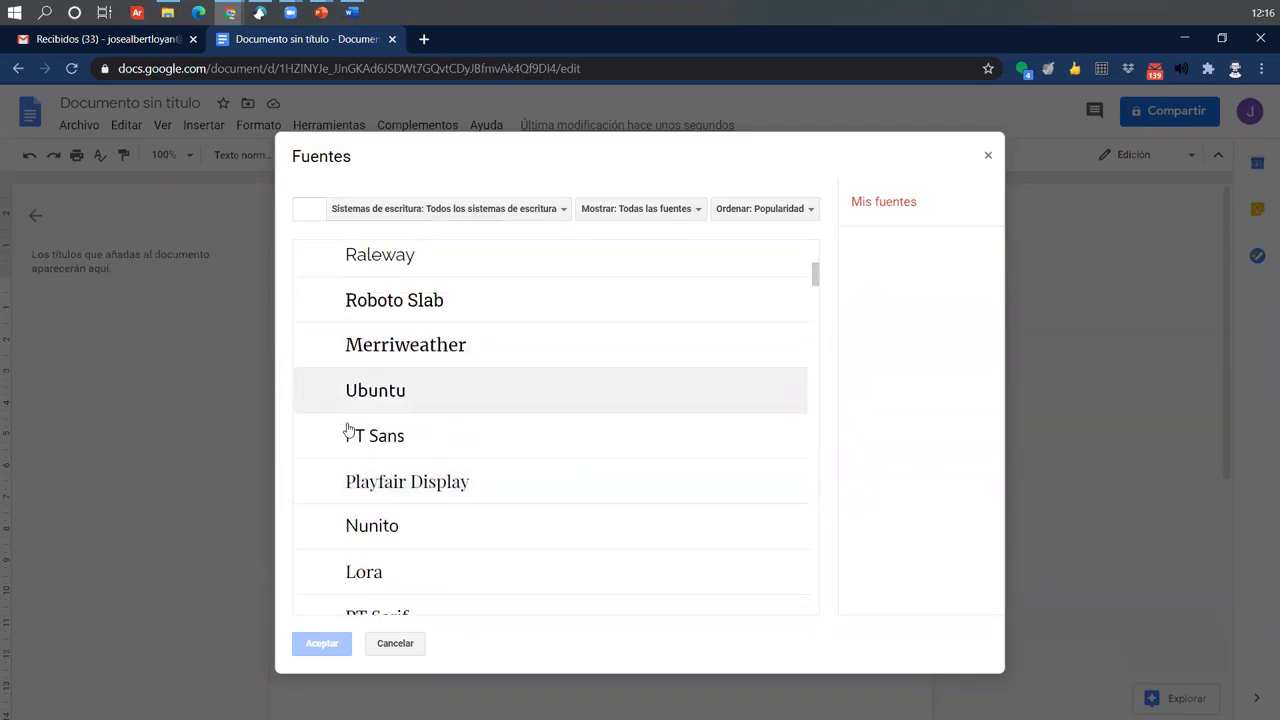
left_click(371, 398)
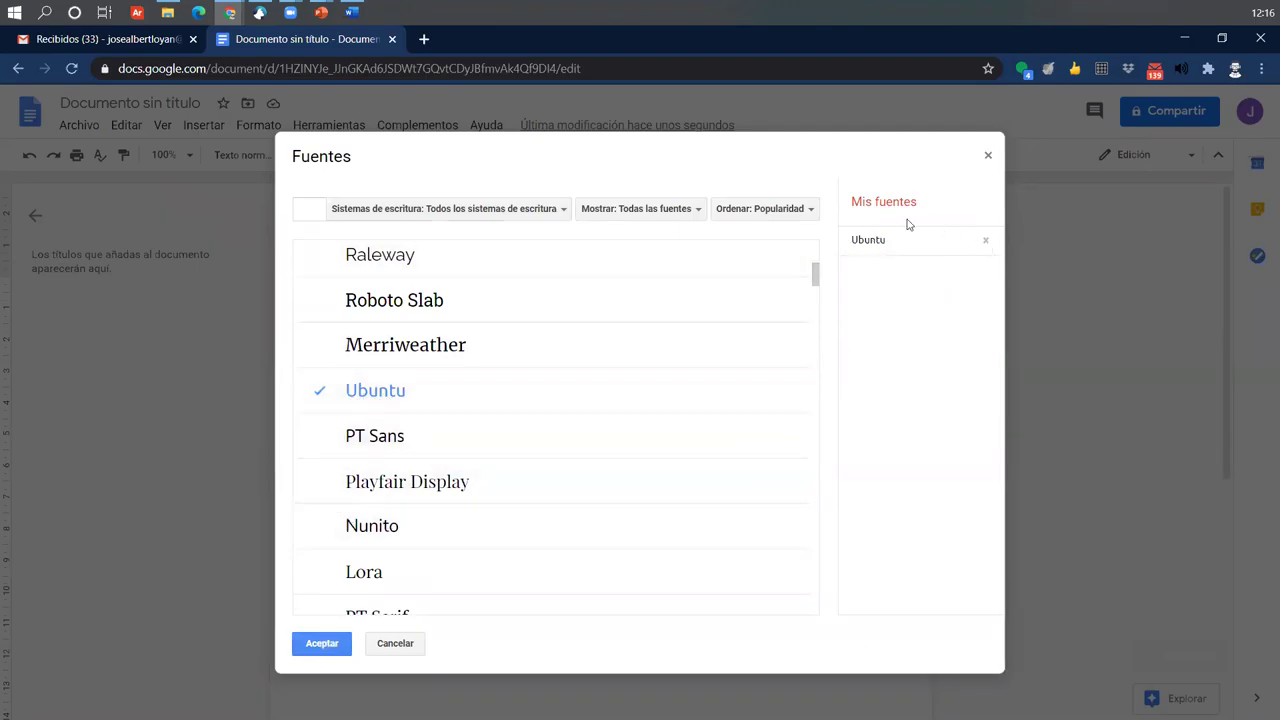
left_click(321, 644)
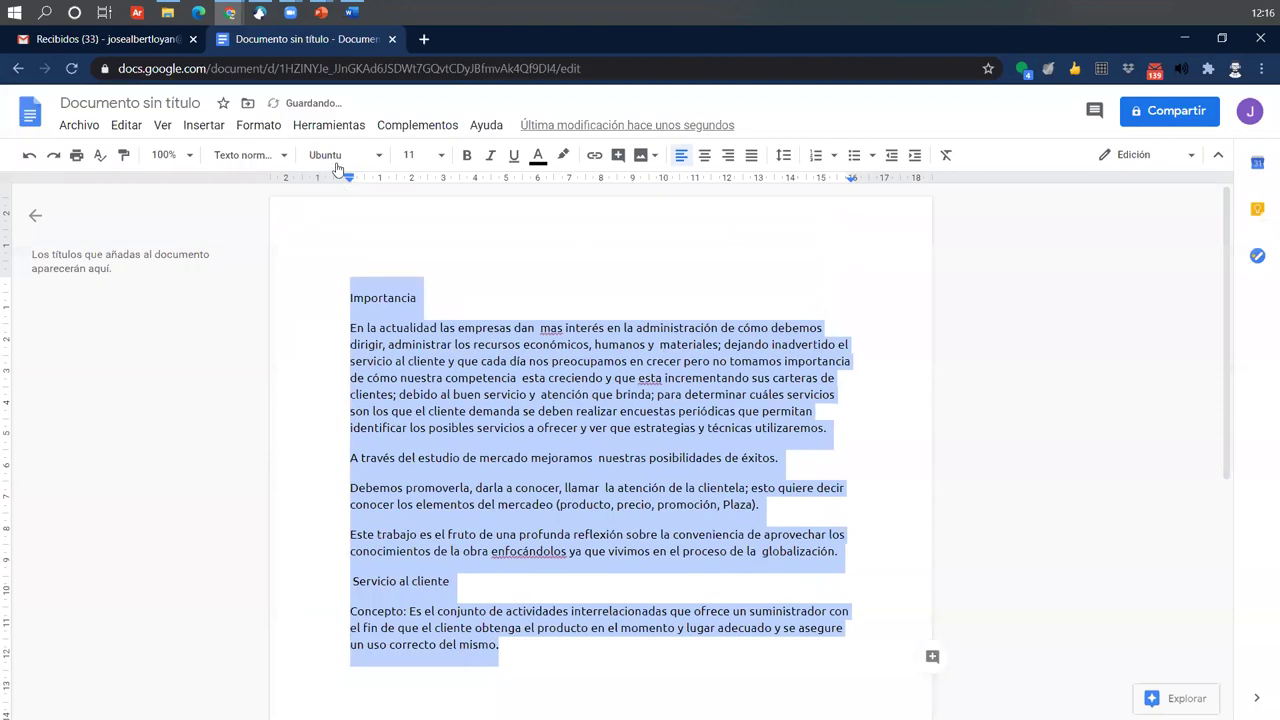
Check how Ubuntu is listed among the fonts and apply its Mediano weight to the selected text.
left_click(340, 158)
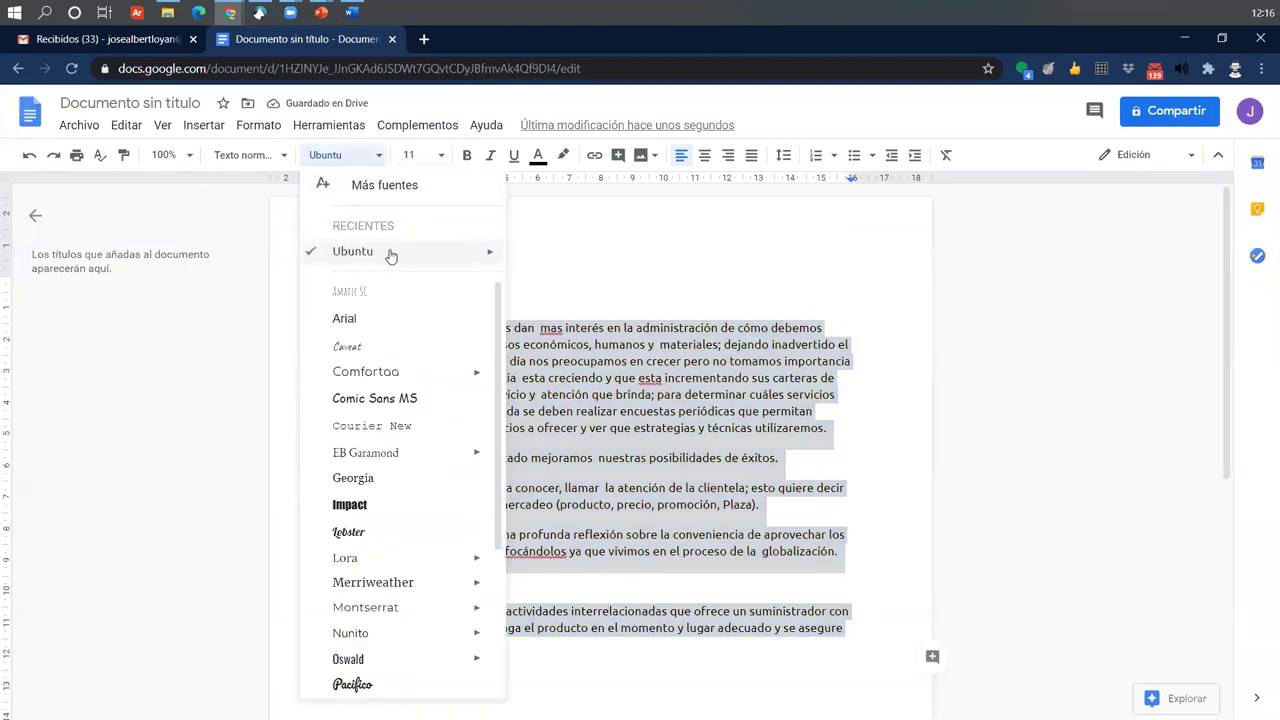
scroll(405, 560, "down", 3)
mouse_move(402, 645)
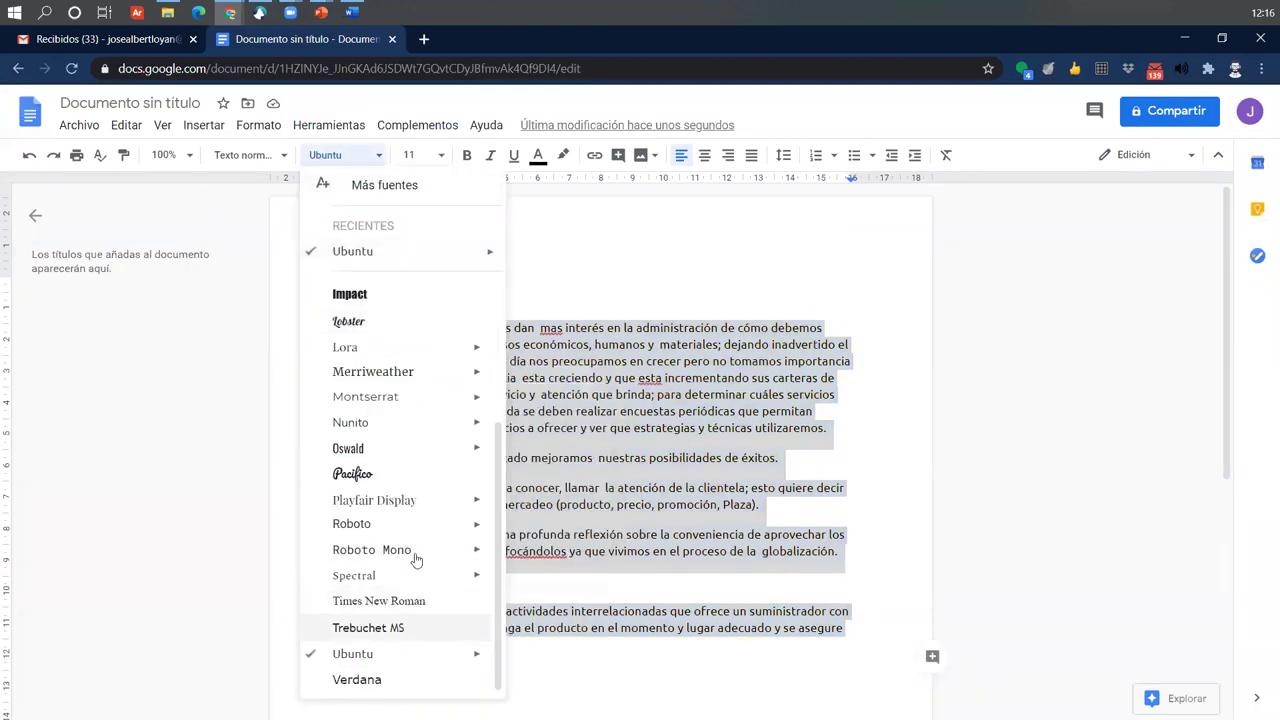
scroll(428, 500, "up", 3)
mouse_move(493, 255)
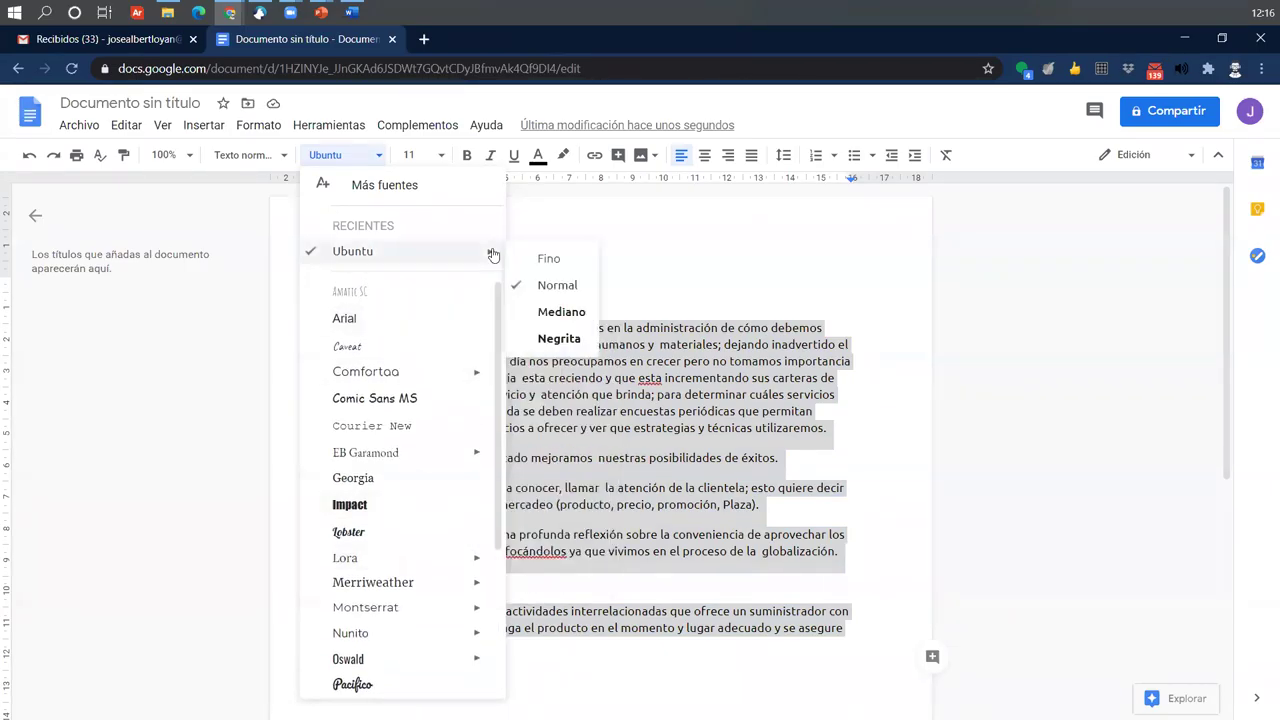
left_click(562, 311)
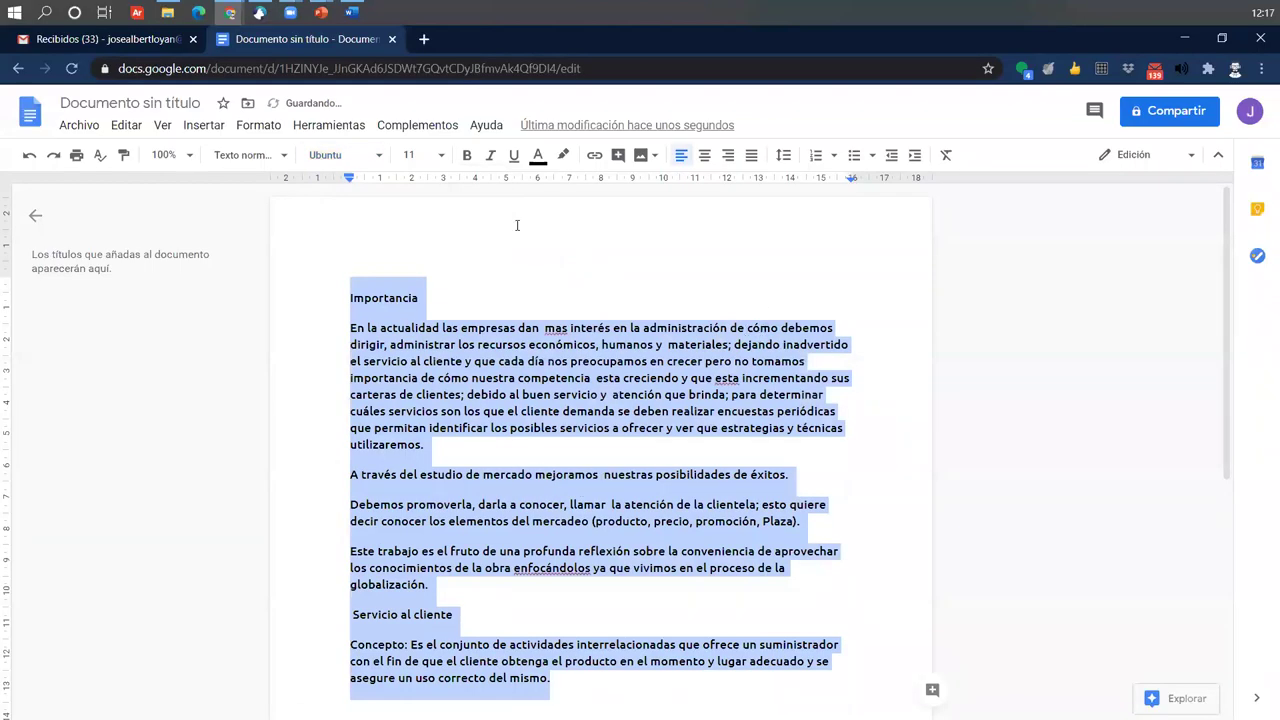
Set the selected text back to the Normal weight of Ubuntu and deselect it.
left_click(340, 155)
mouse_move(471, 251)
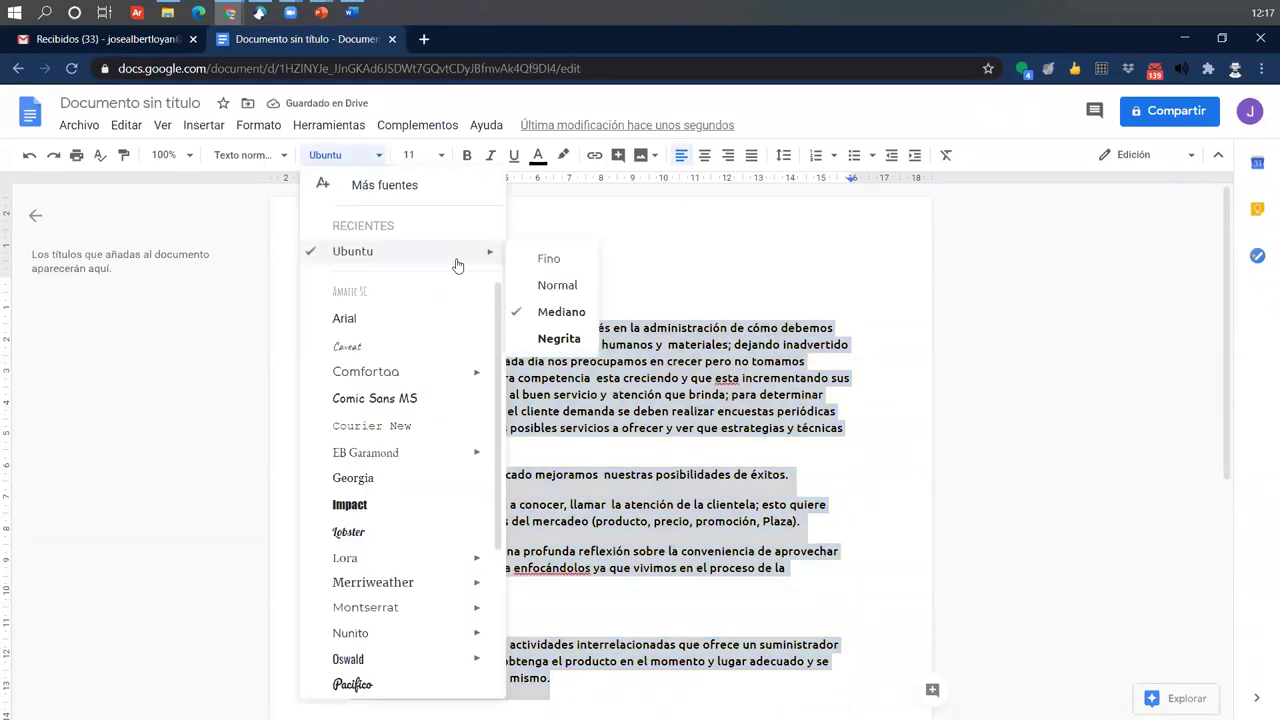
left_click(560, 286)
left_click(707, 264)
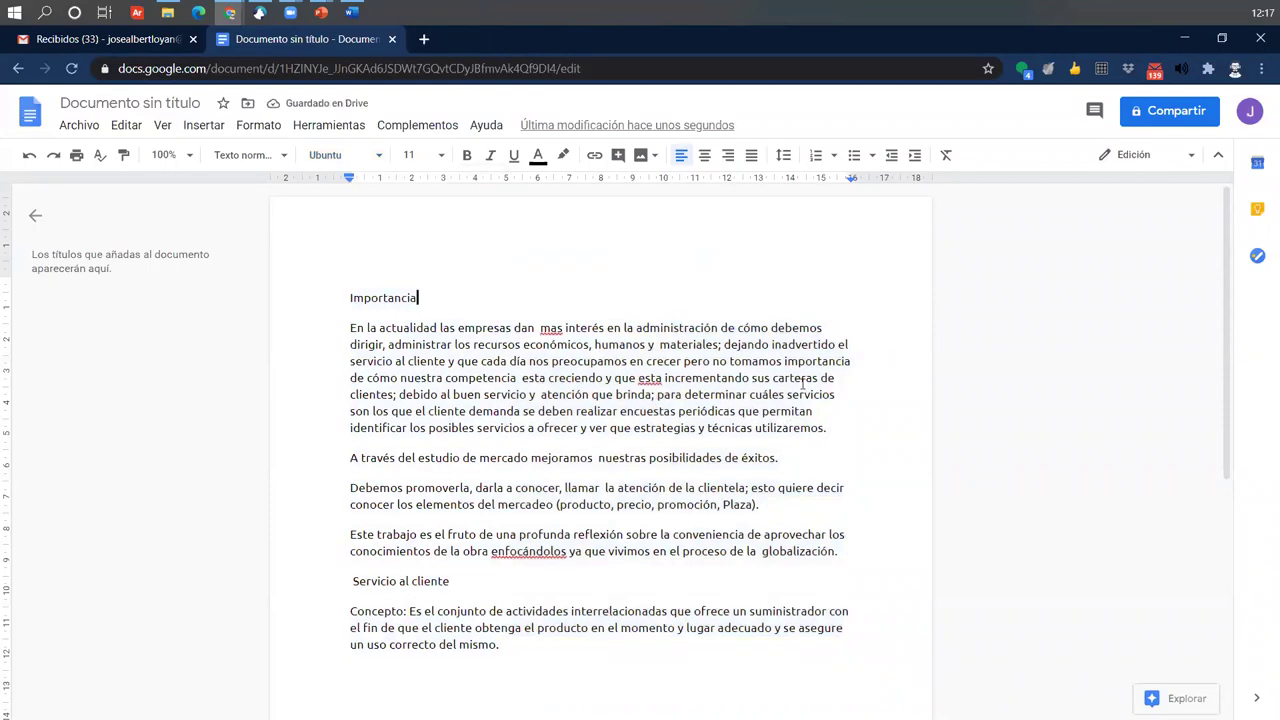
Set the document zoom to 150% and look over the enlarged text.
left_click(170, 155)
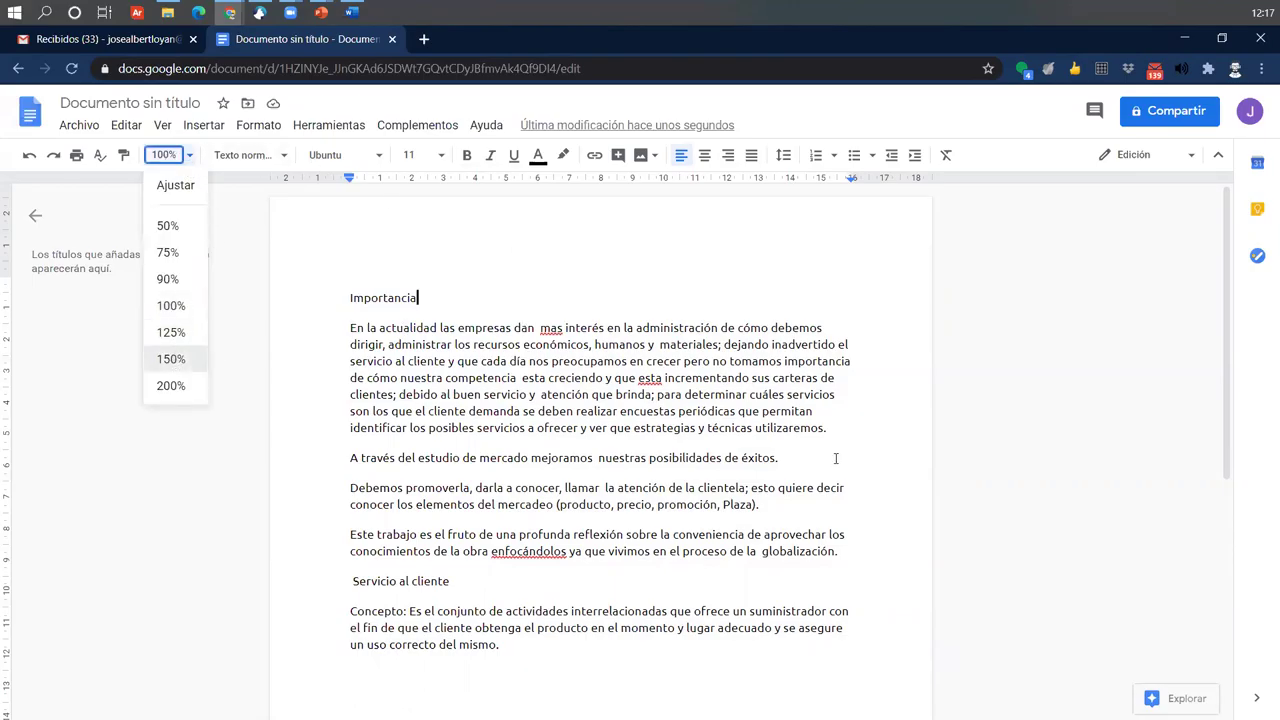
key("Return")
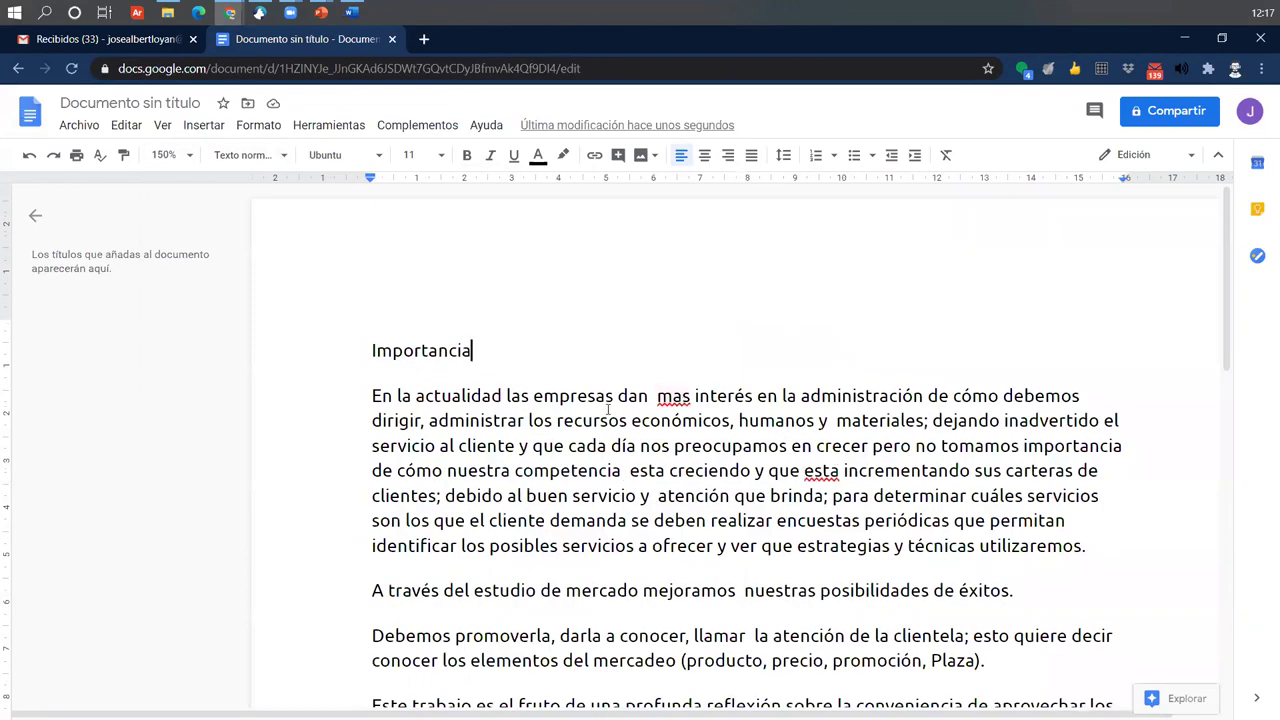
scroll(670, 360, "down", 1)
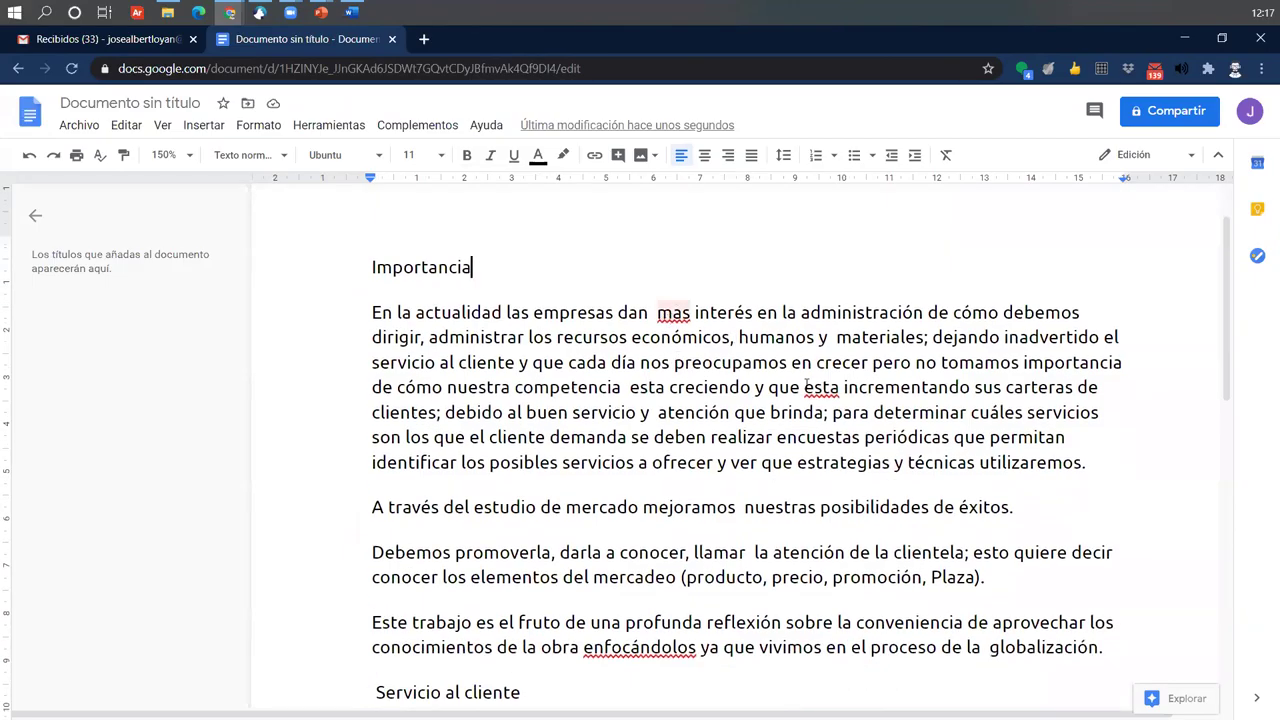
scroll(607, 582, "down", 3)
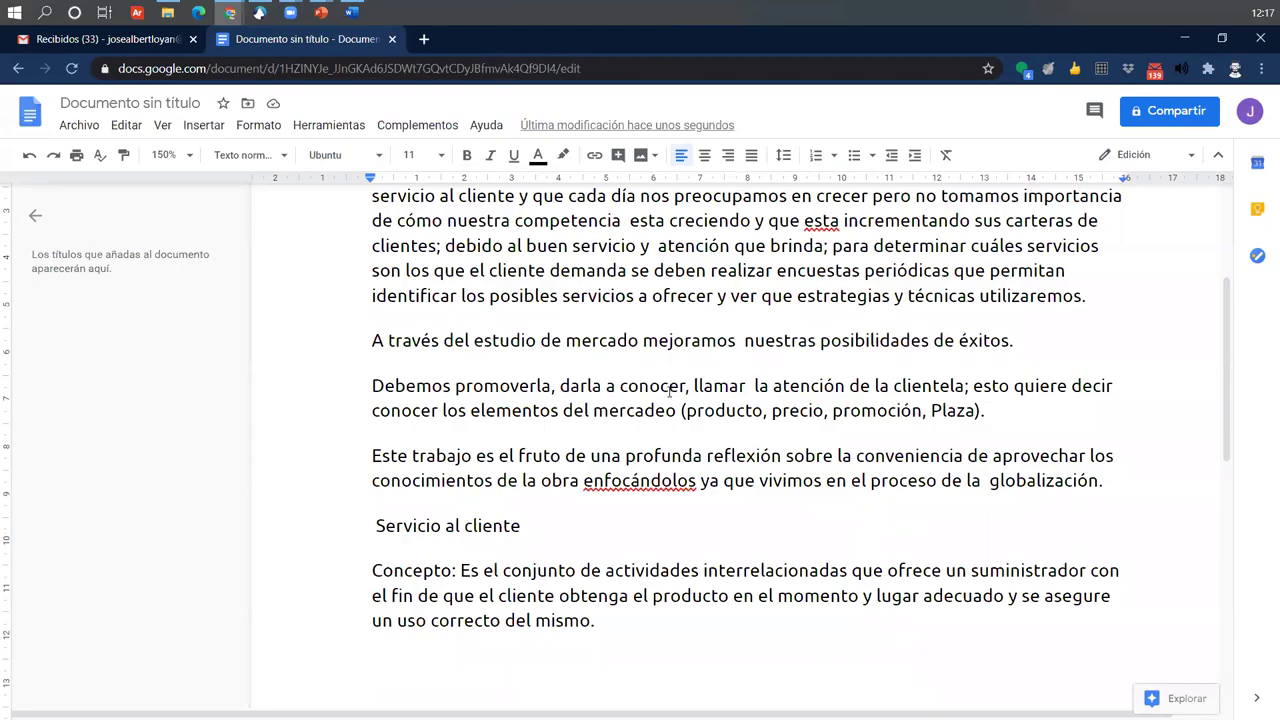
scroll(669, 392, "up", 5)
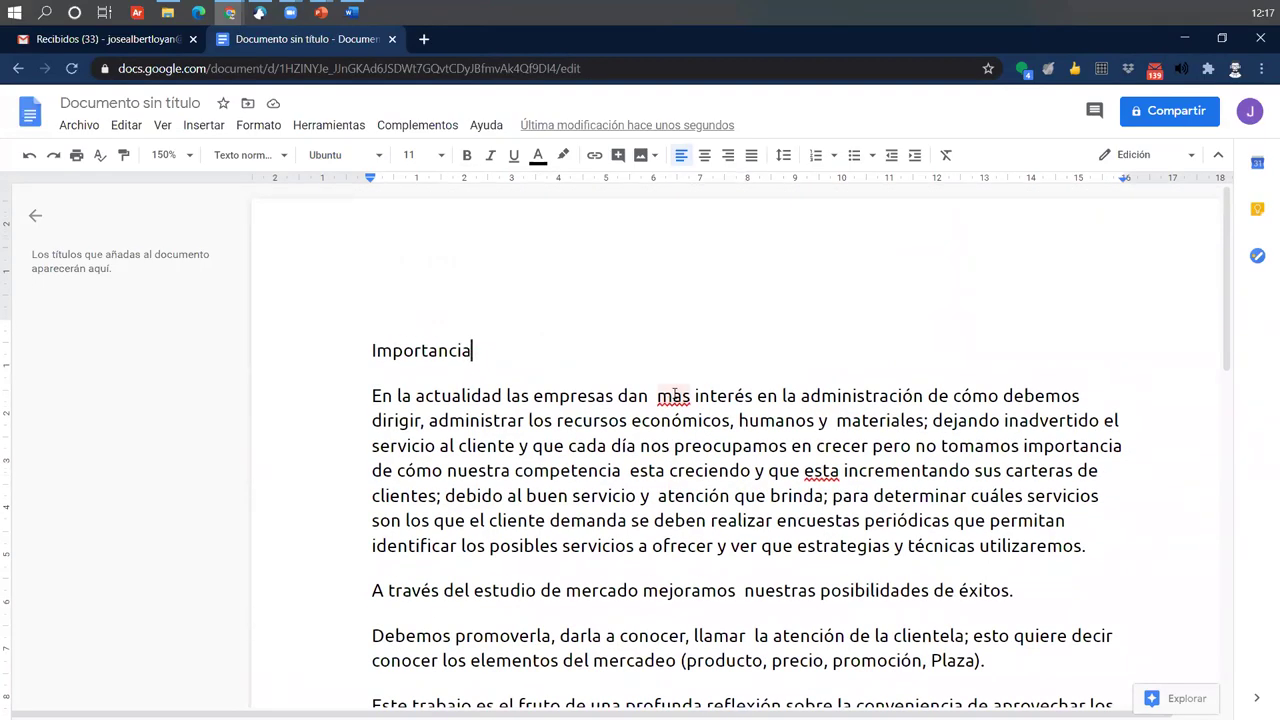
Accept the spelling suggestions "más" for "mas" and "está" for the "esta" before "incrementando" in the first paragraph.
right_click(674, 396)
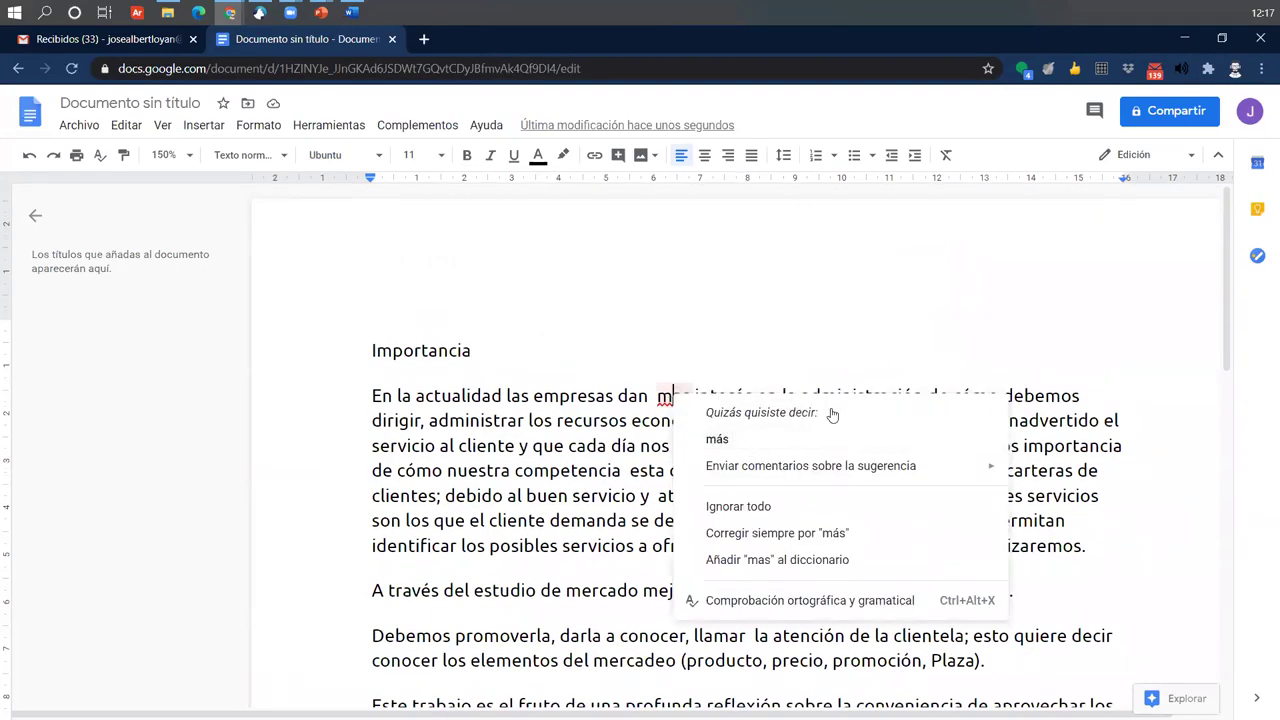
left_click(736, 443)
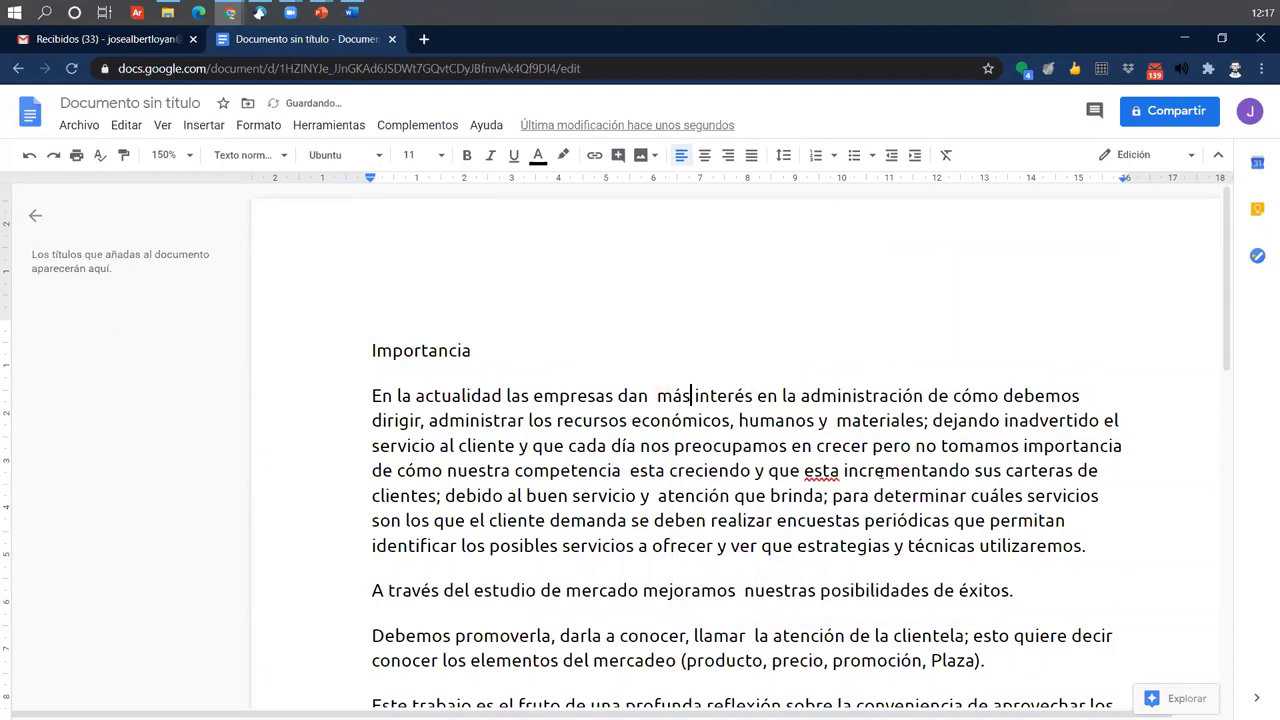
right_click(835, 479)
left_click(870, 525)
left_click(693, 345)
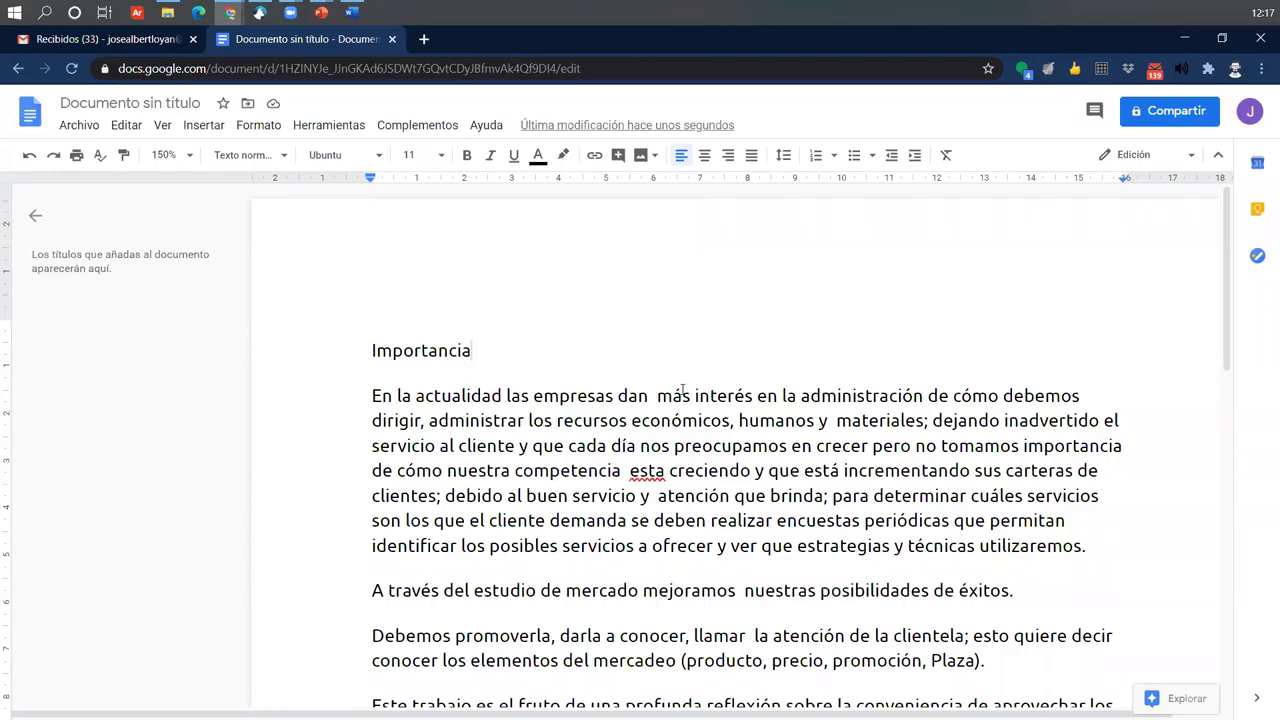
Apply the Título 1 style to the "Importancia" line above the first paragraph and reselect it to check its formatting.
left_click_drag(569, 351, 341, 358)
scroll(533, 321, "down", 5)
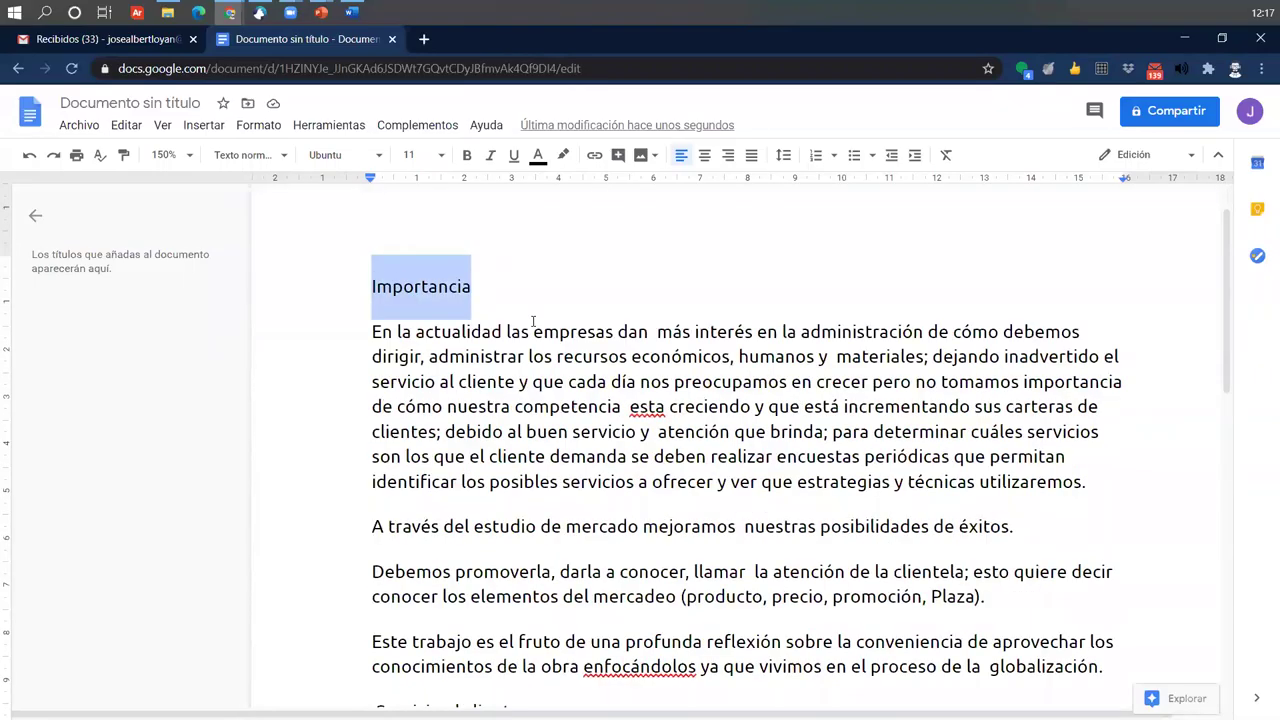
scroll(634, 422, "up", 4)
scroll(634, 422, "down", 1)
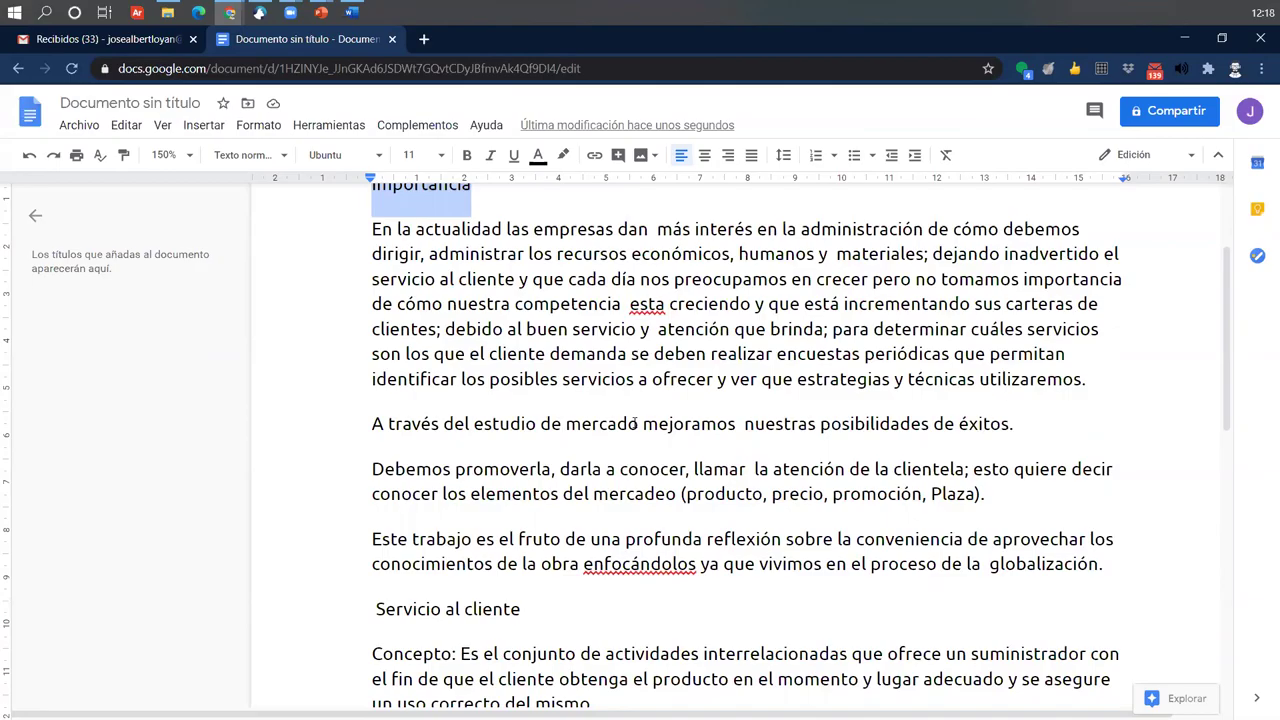
scroll(661, 423, "up", 2)
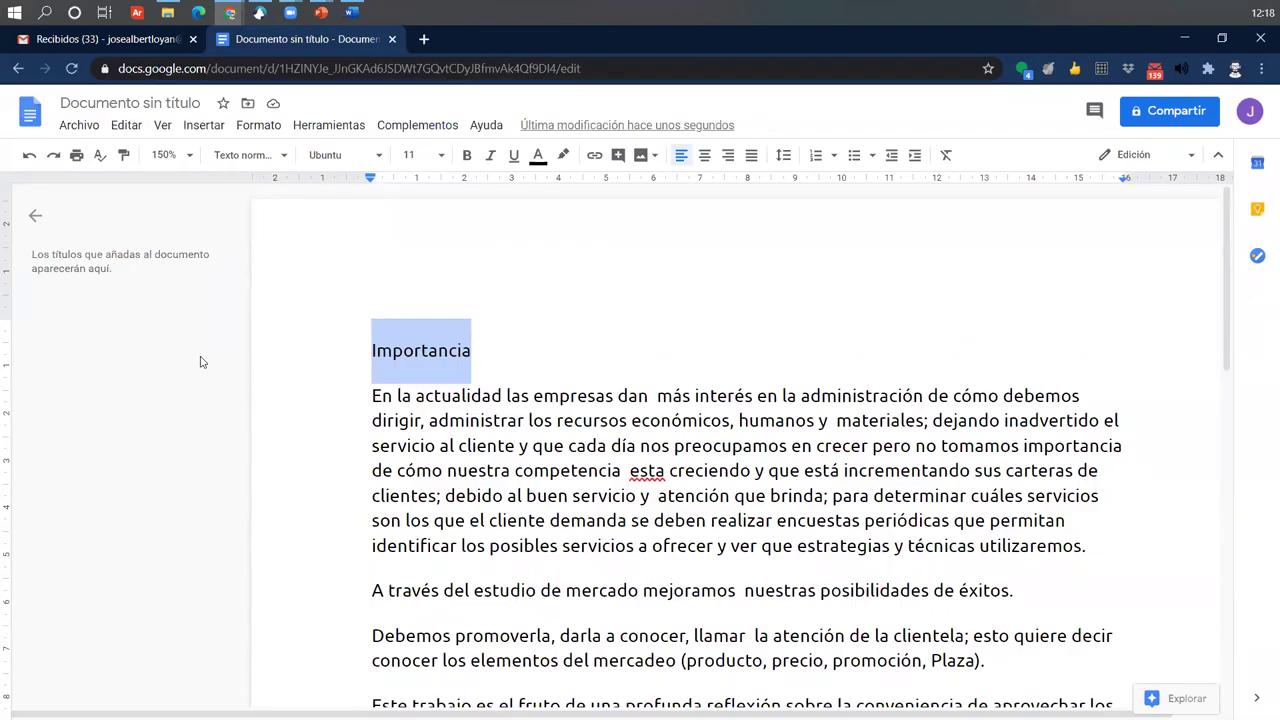
left_click(587, 310)
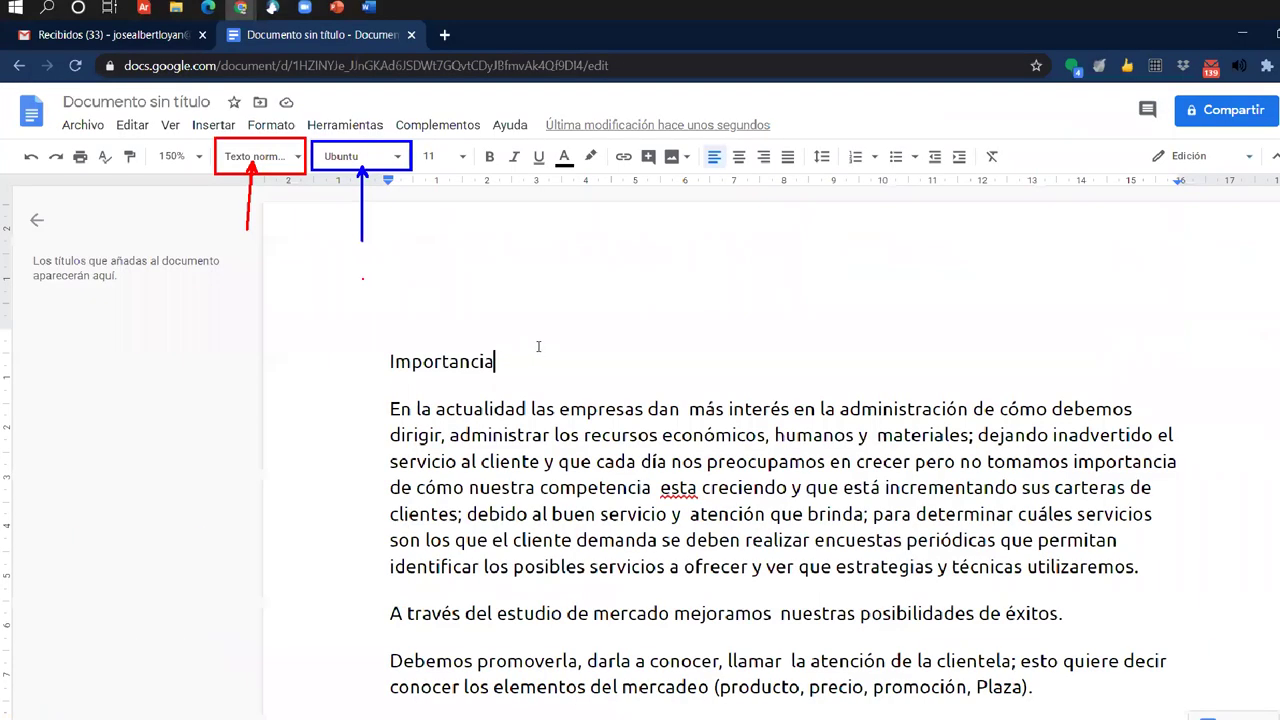
double_click(479, 352)
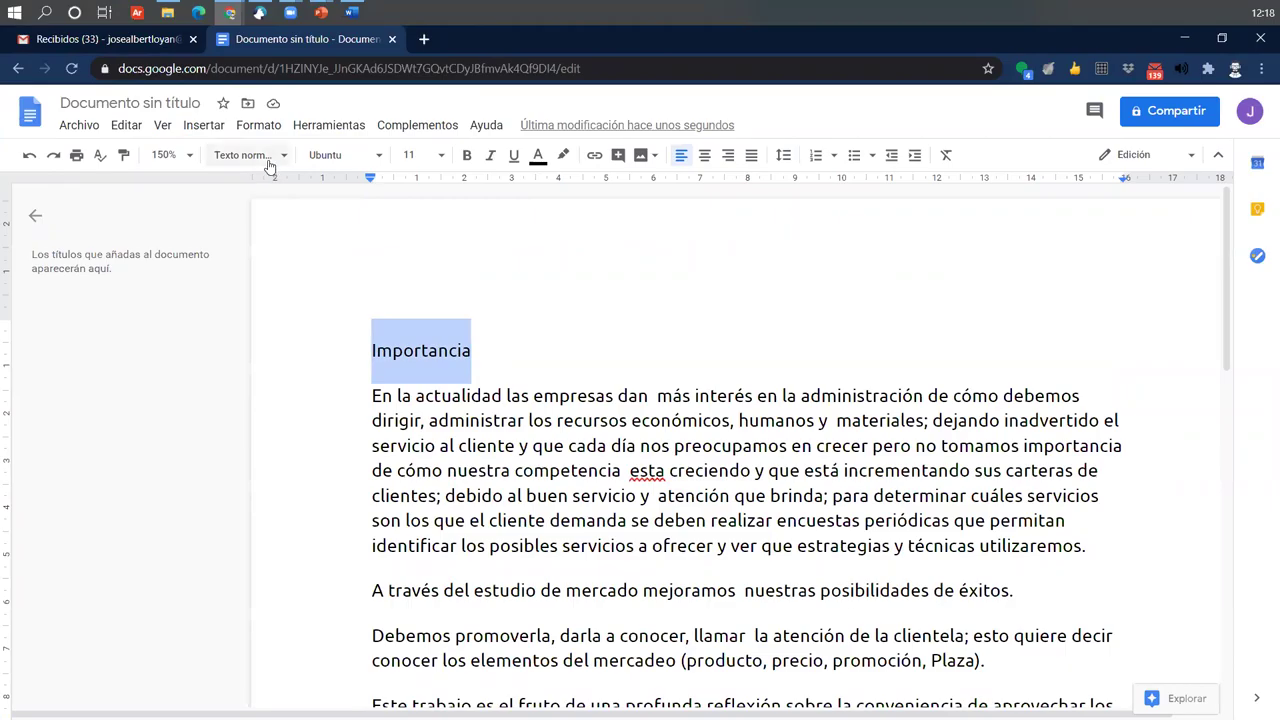
left_click(268, 165)
mouse_move(300, 358)
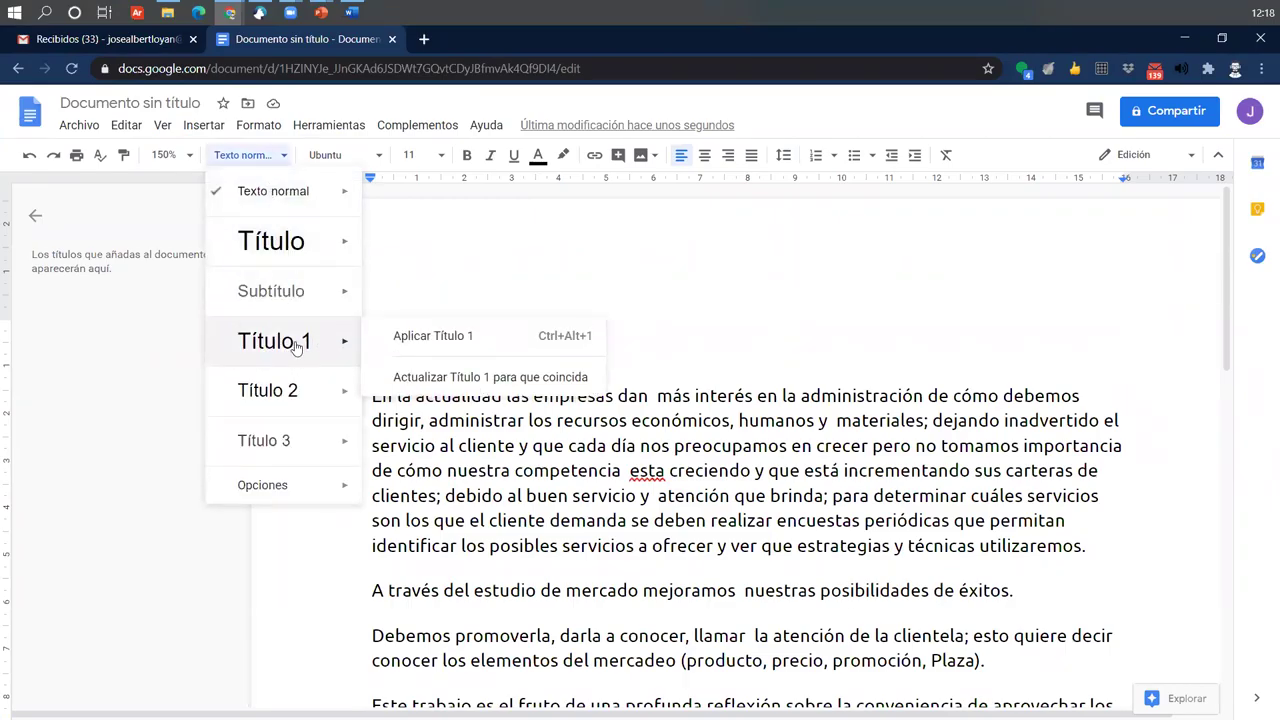
left_click(297, 347)
left_click(548, 362)
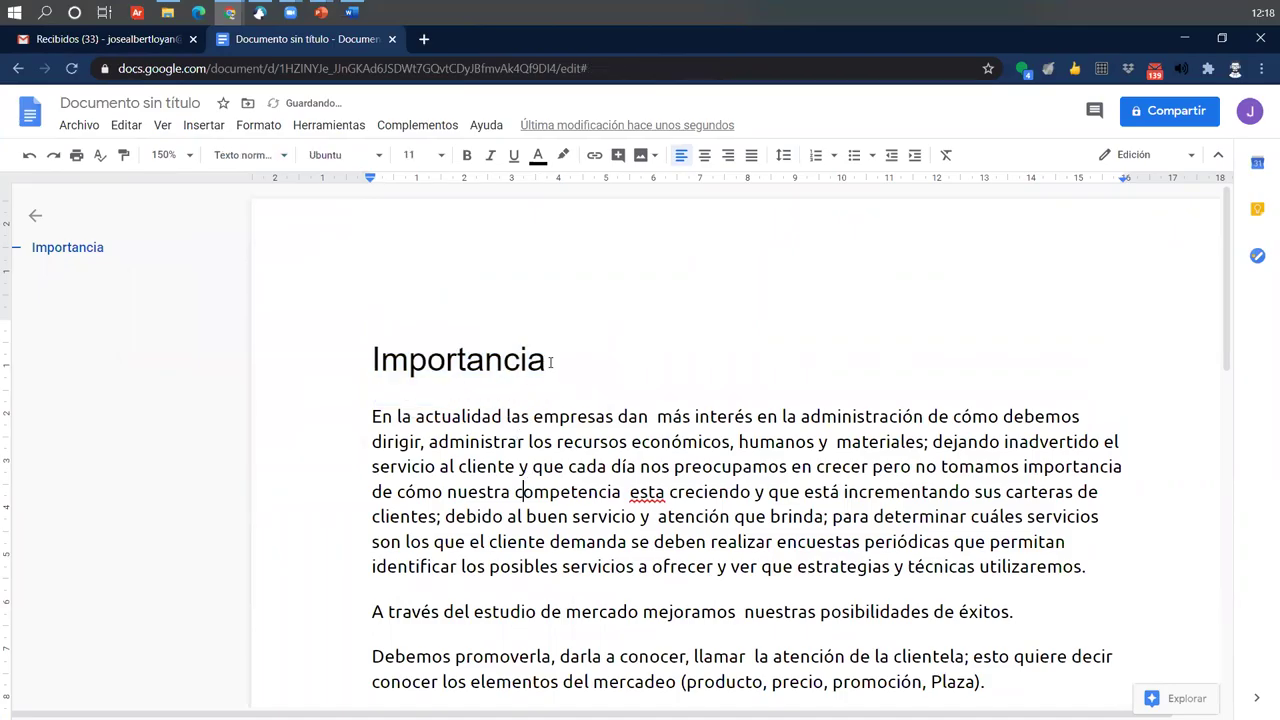
left_click_drag(580, 360, 357, 361)
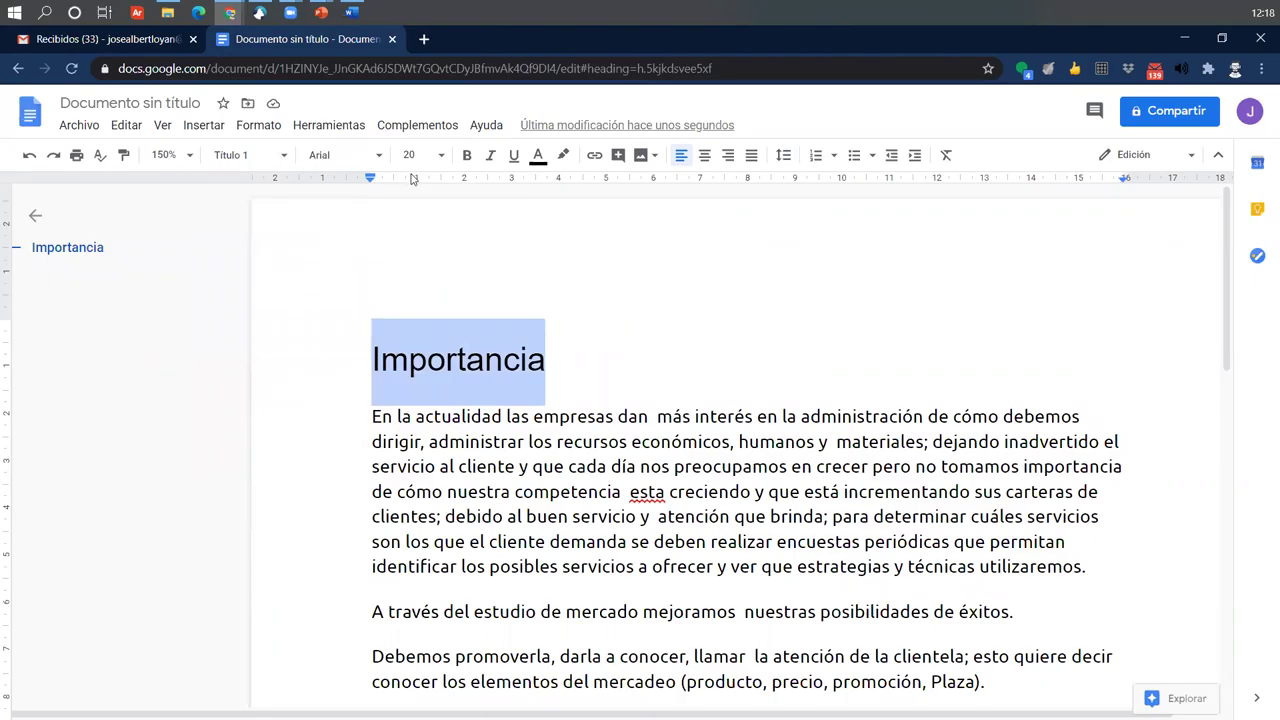
Apply the Título 1 style to the "Servicio al cliente" line.
scroll(588, 524, "down", 3)
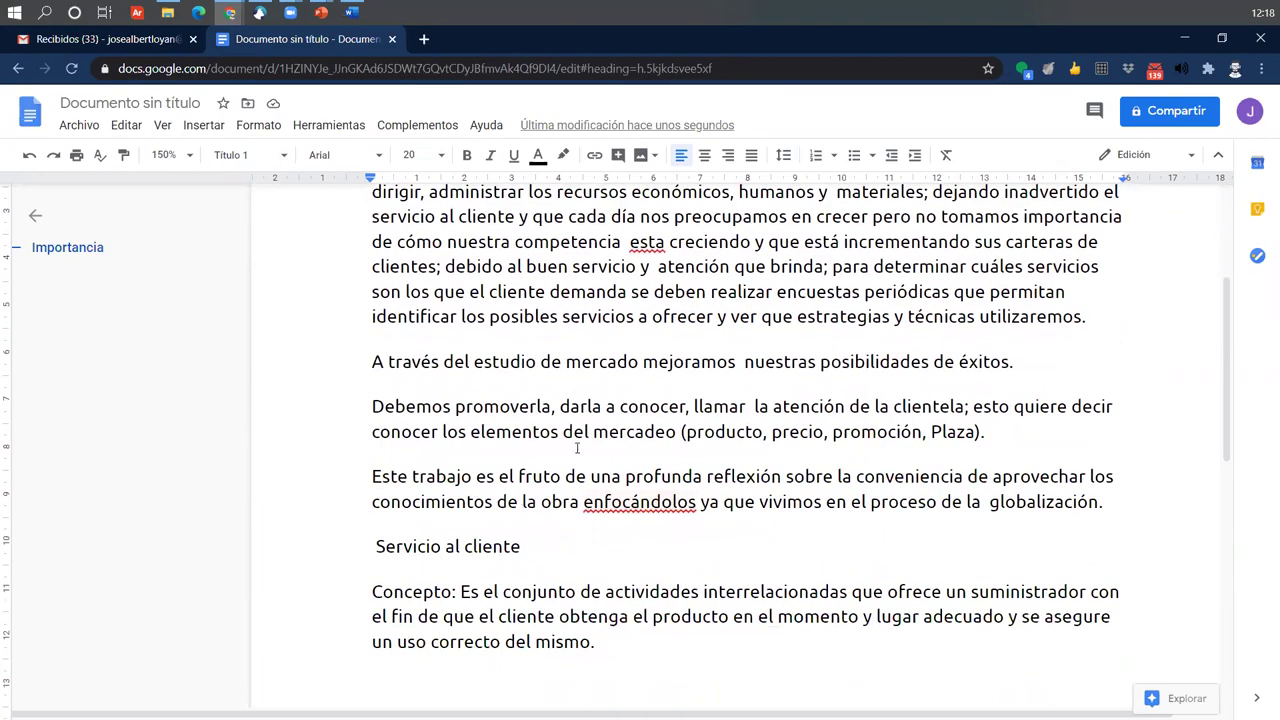
scroll(577, 448, "down", 1)
left_click_drag(577, 448, 343, 451)
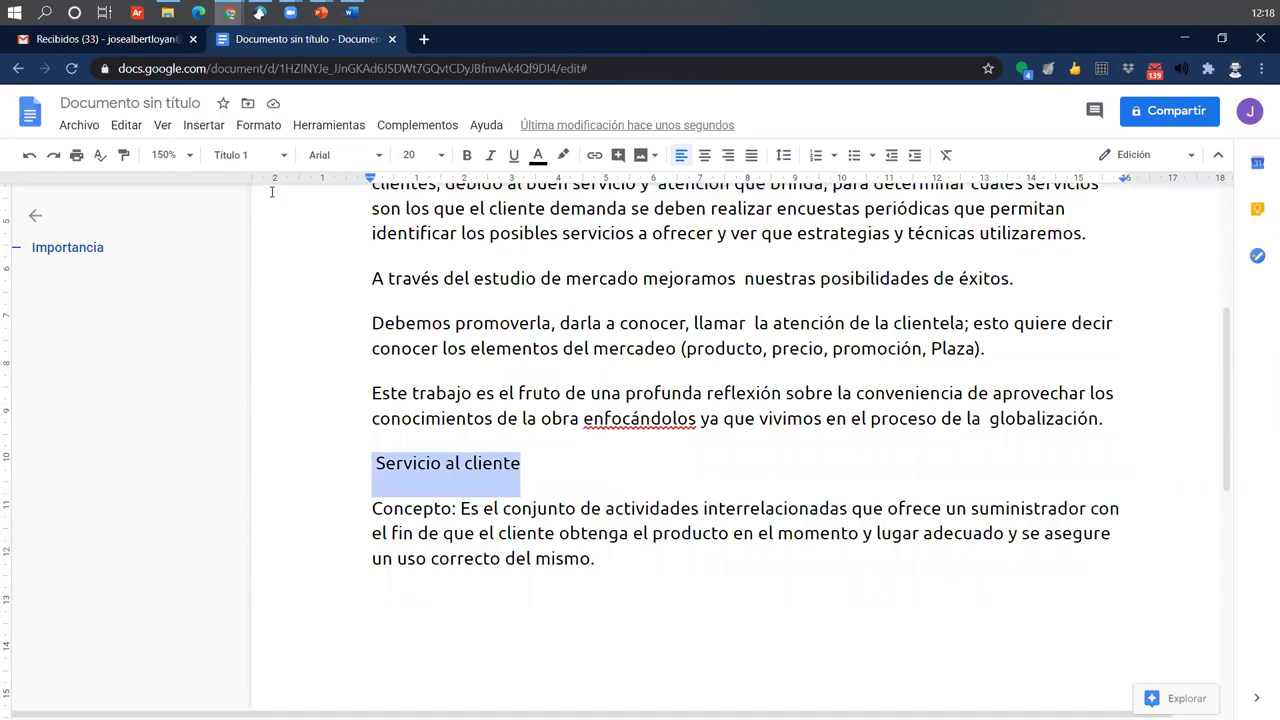
left_click(248, 155)
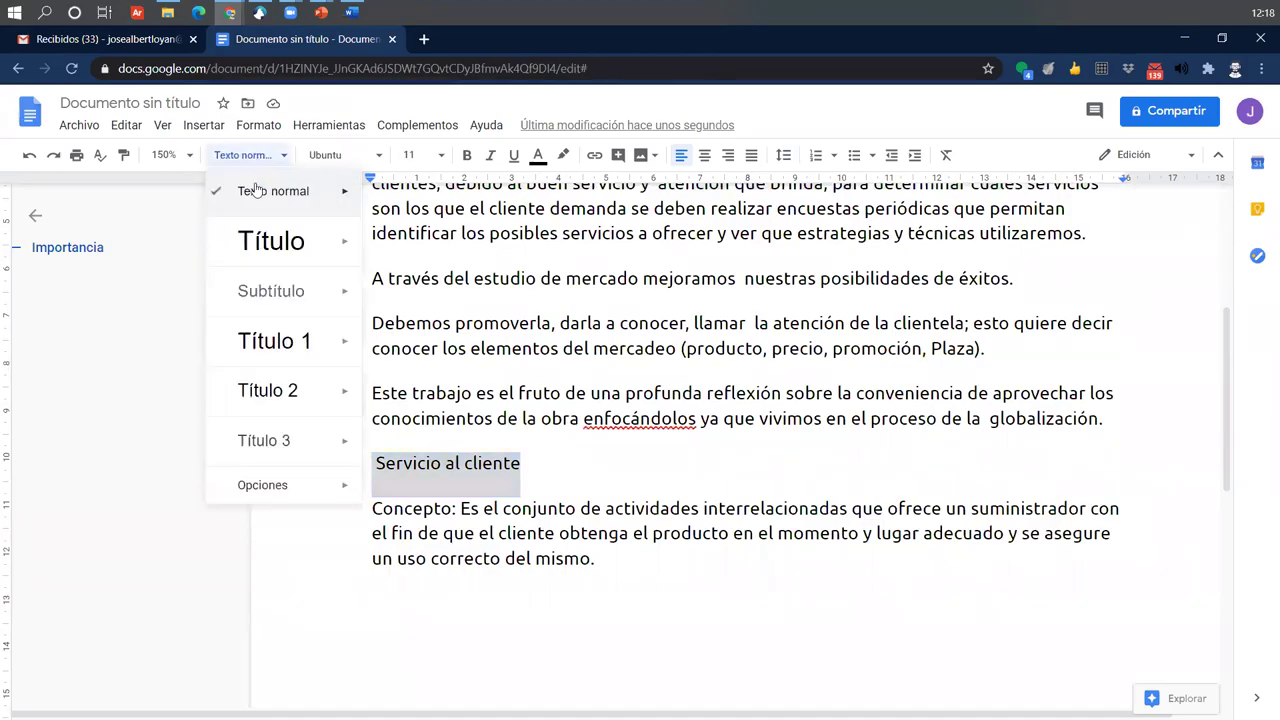
left_click(294, 345)
Examine the document outline and compare its entries with the "Importancia" and "Servicio al cliente" headings in the text.
scroll(686, 540, "up", 3)
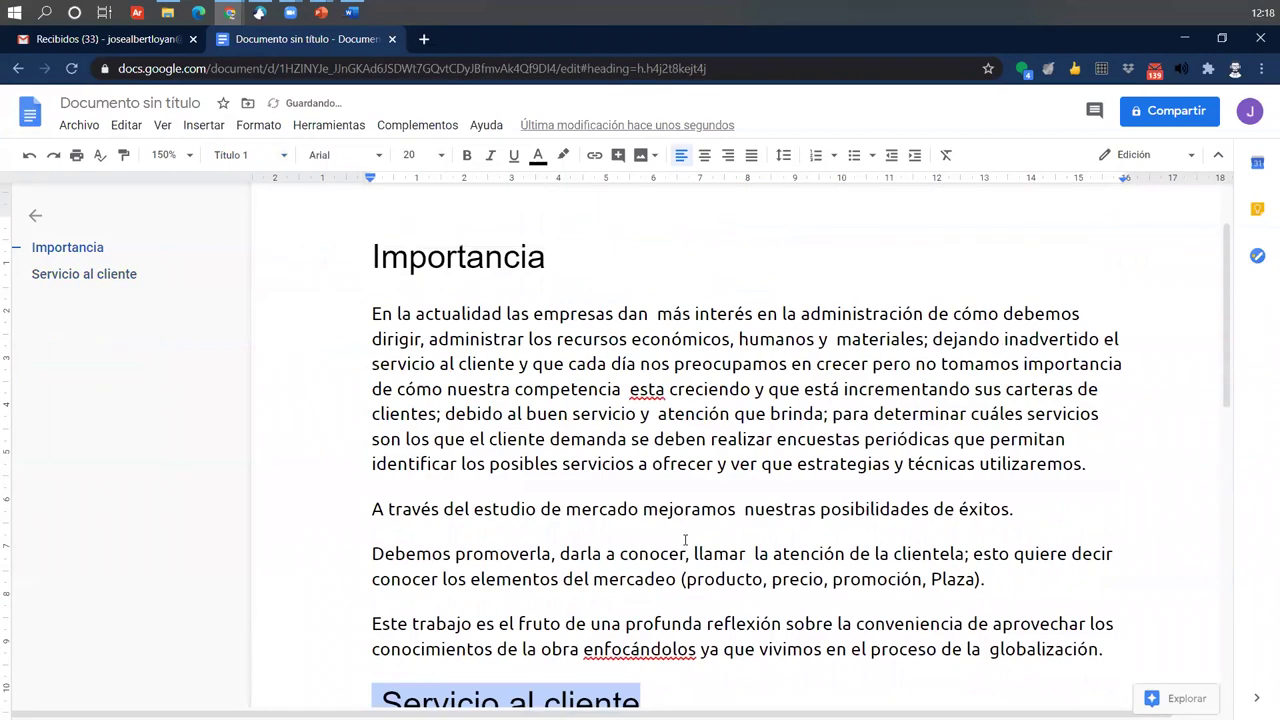
scroll(437, 356, "up", 1)
scroll(437, 356, "down", 1)
scroll(604, 352, "down", 1)
left_click(67, 247)
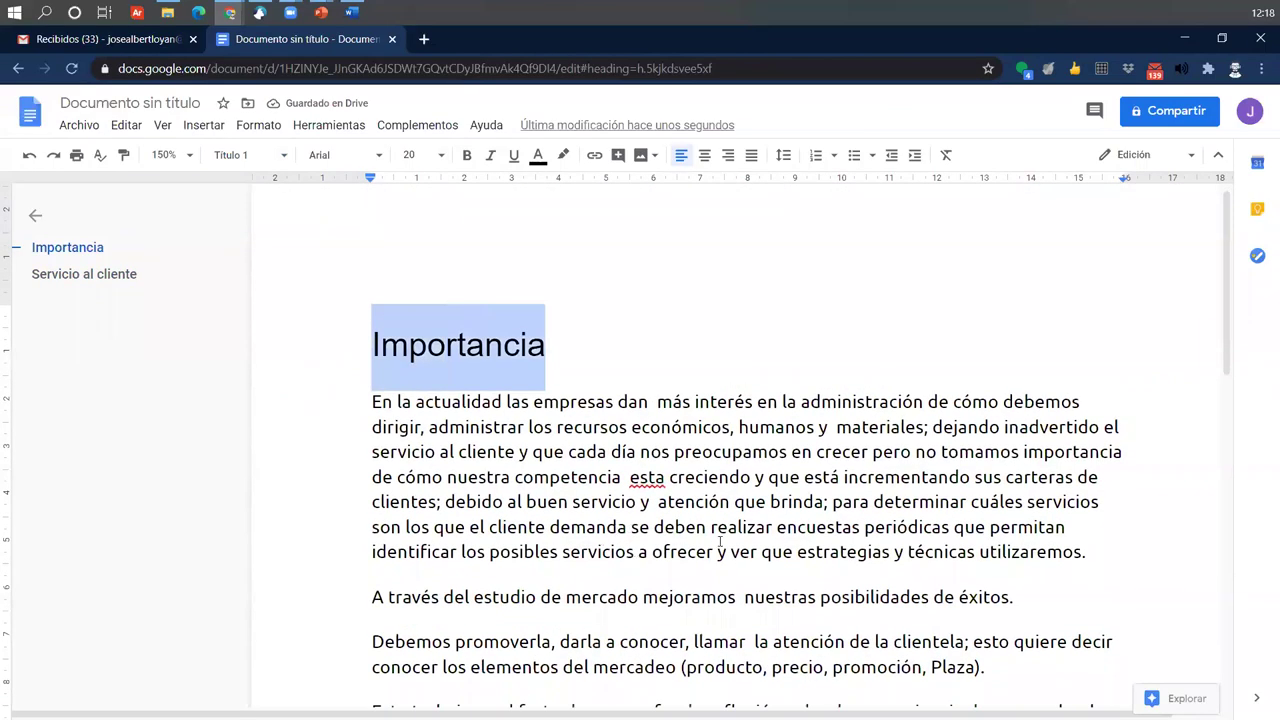
scroll(720, 541, "down", 2)
triple_click(706, 577)
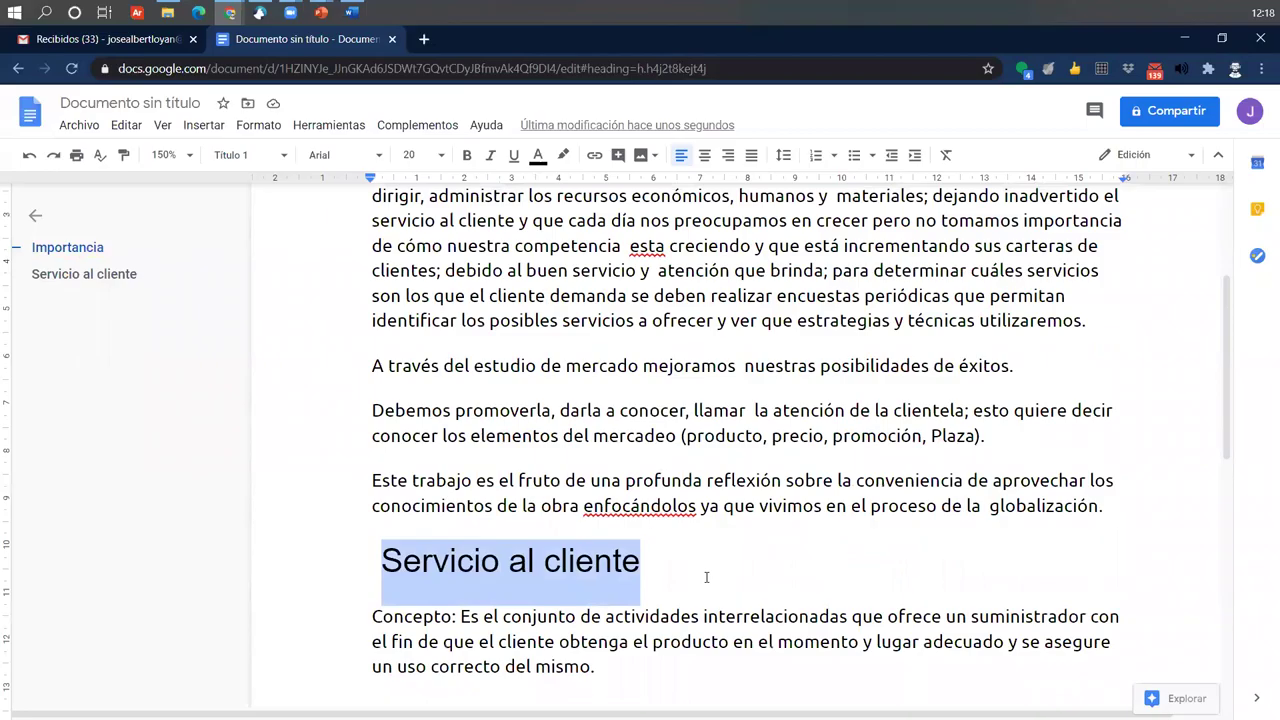
scroll(706, 577, "up", 3)
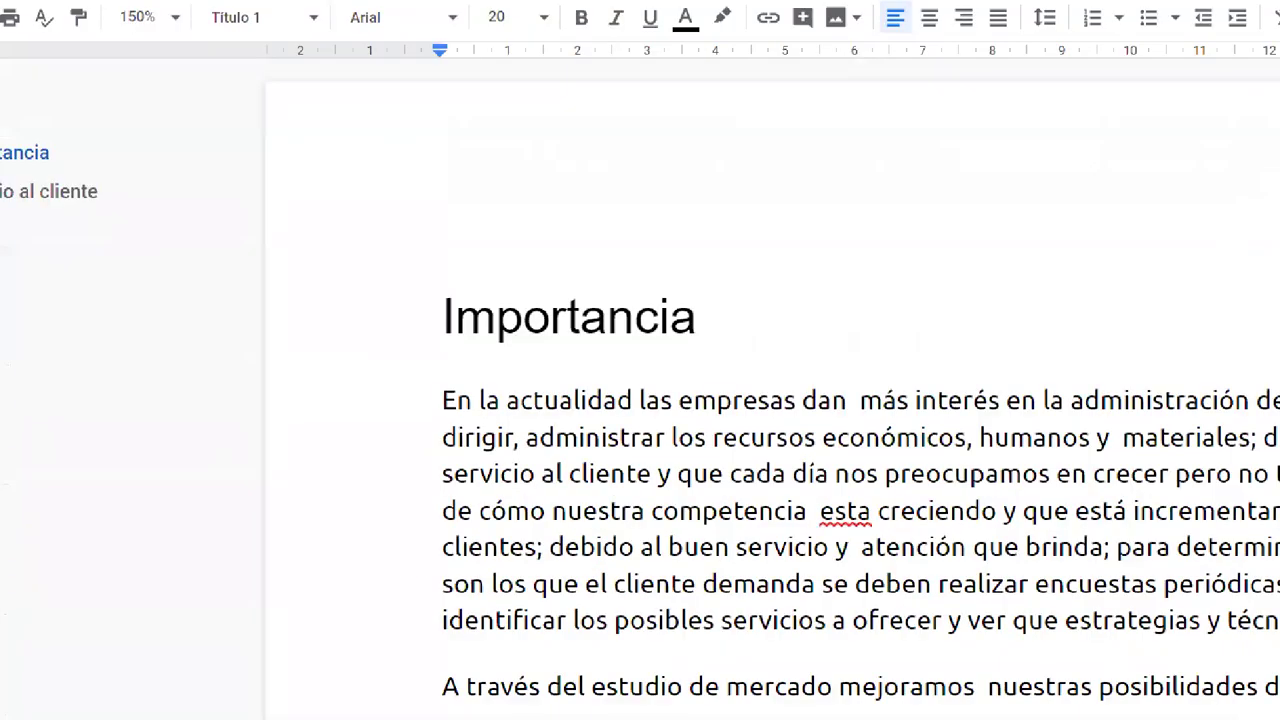
mouse_move(37, 16)
left_mouse_down()
mouse_move(354, 163)
mouse_move(378, 226)
left_mouse_up()
left_click_drag(290, 176, 443, 343)
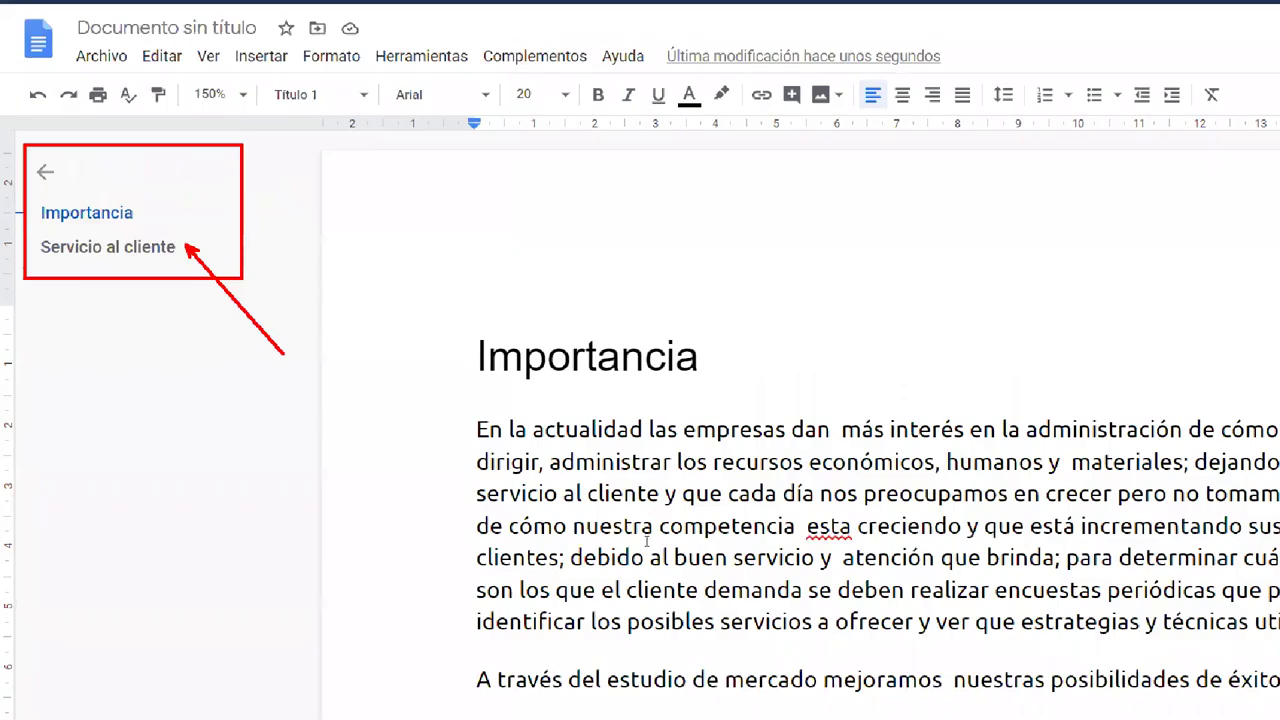
scroll(469, 690, "down", 4)
scroll(469, 690, "up", 4)
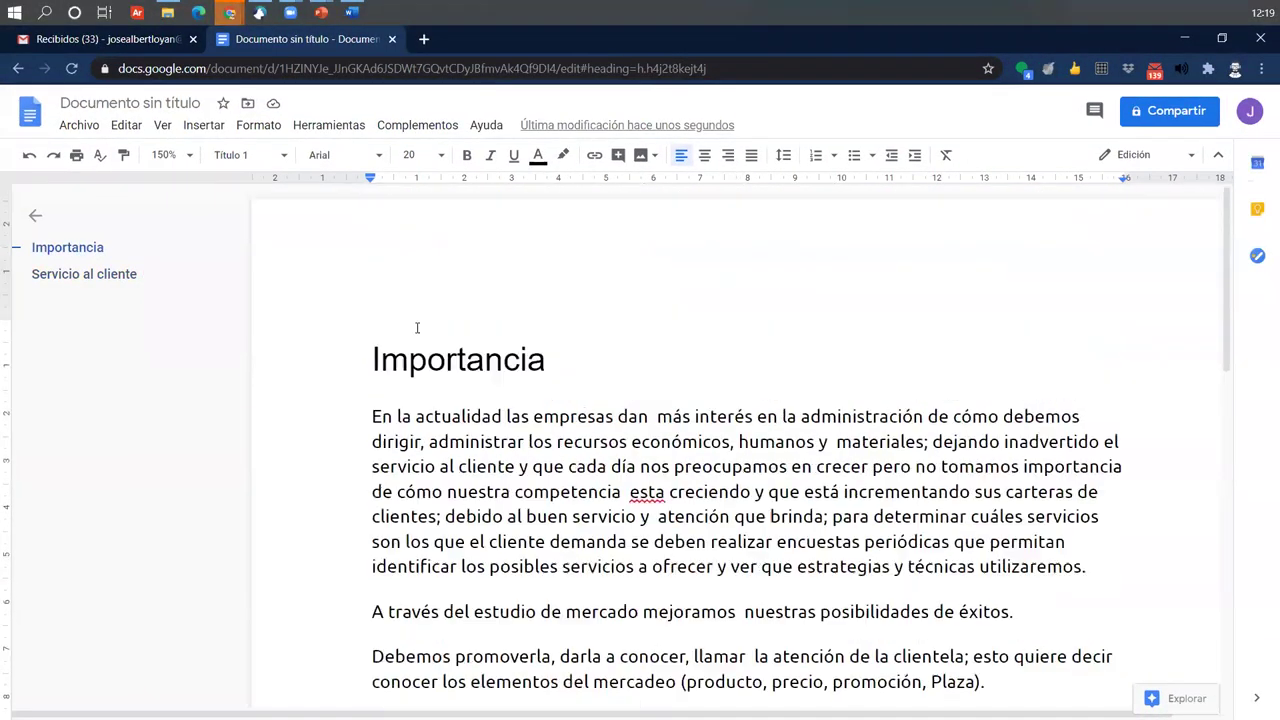
Insert an empty paragraph above the "Importancia" heading and set it to the Texto normal style.
left_click(417, 328)
key("Home")
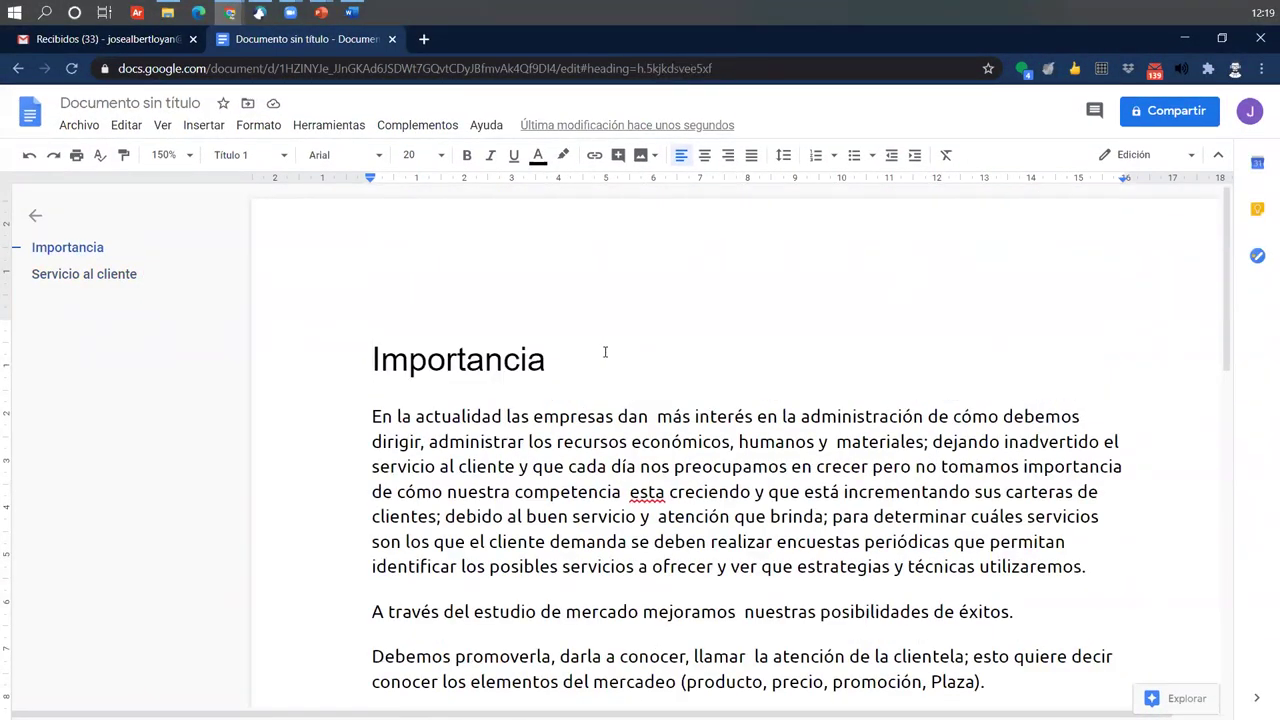
key("Return")
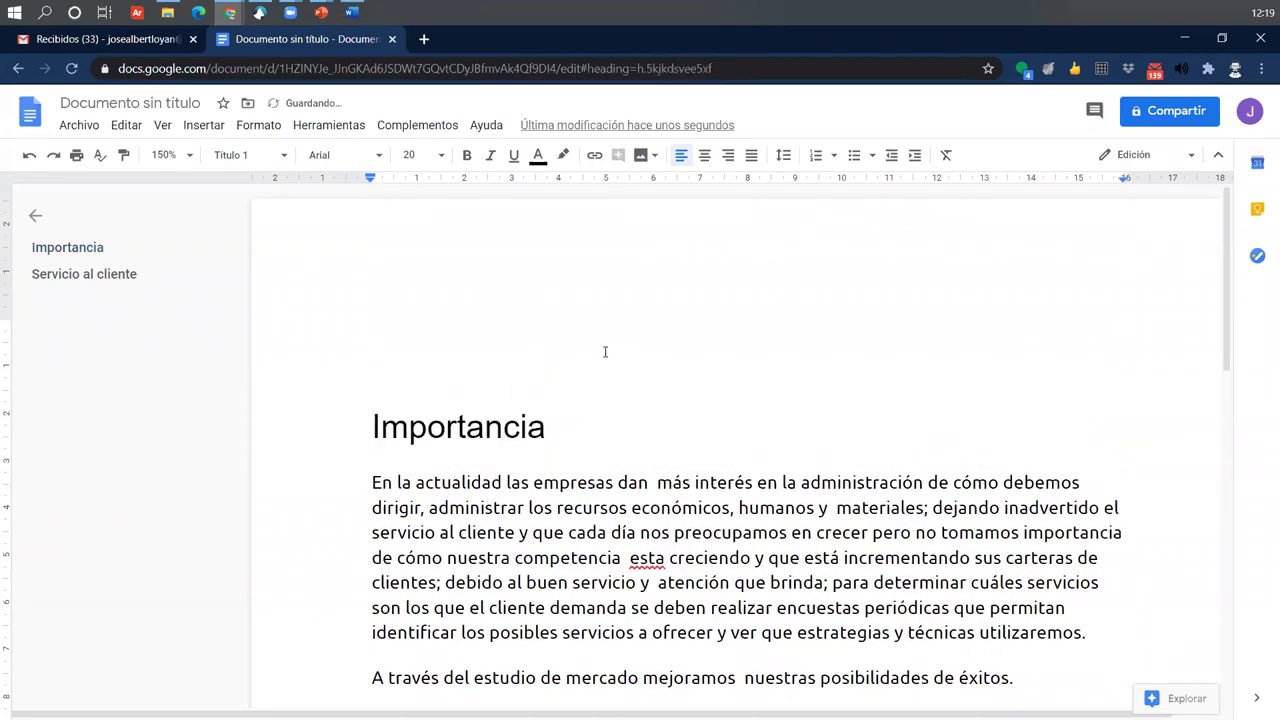
left_click(262, 155)
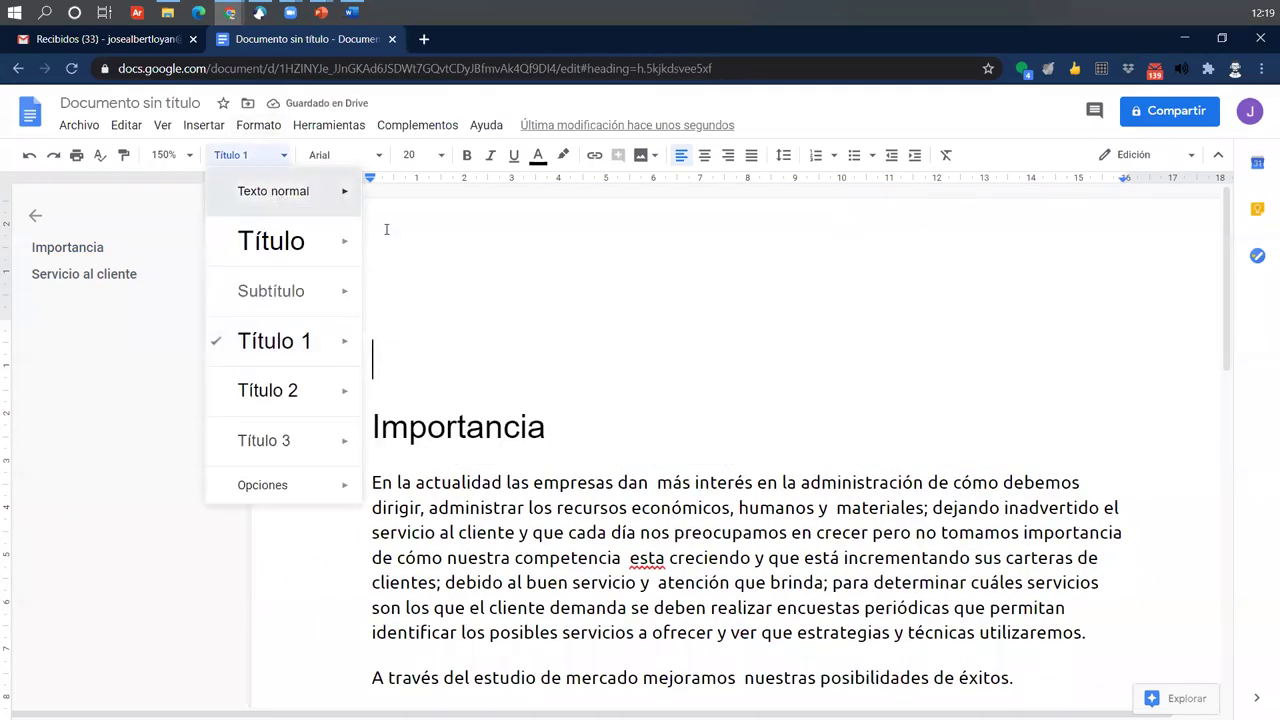
left_click(275, 189)
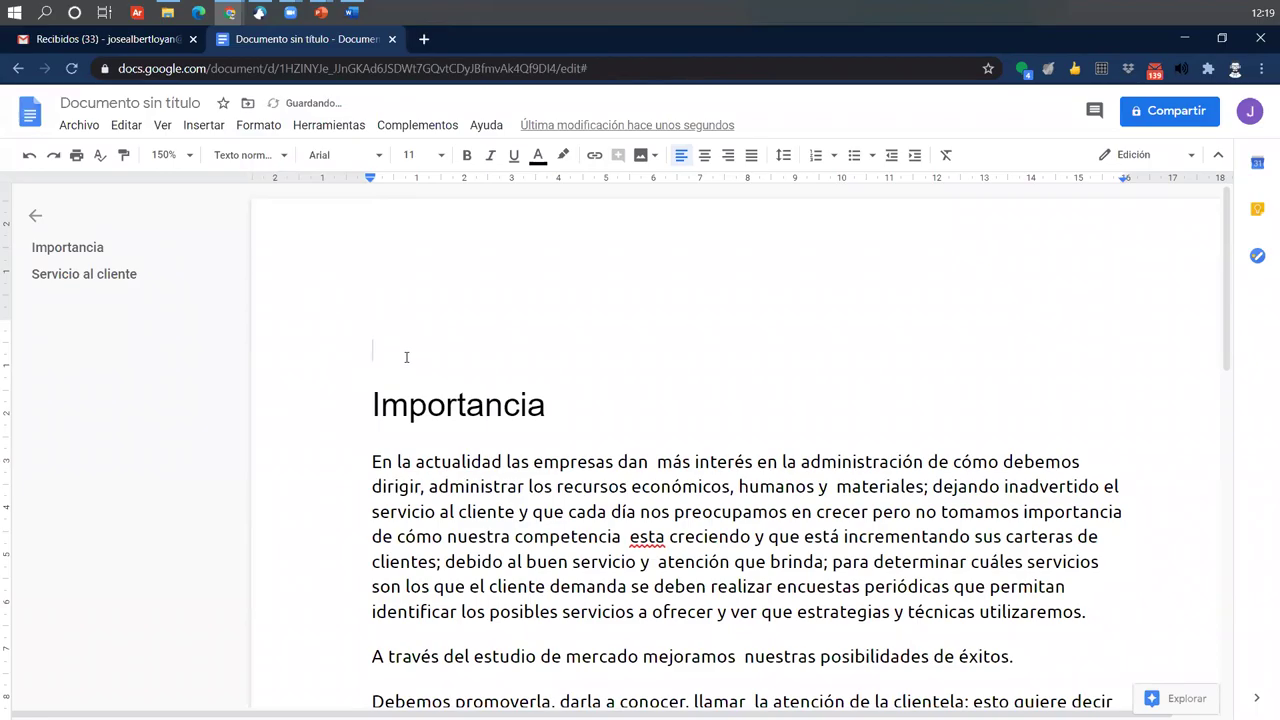
Write "Tabla de contenido:" in the empty first paragraph and start a new line below it.
type("Tablade")
key("BackSpace")
key("BackSpace")
key("BackSpace")
type("de contenido:")
key("Return")
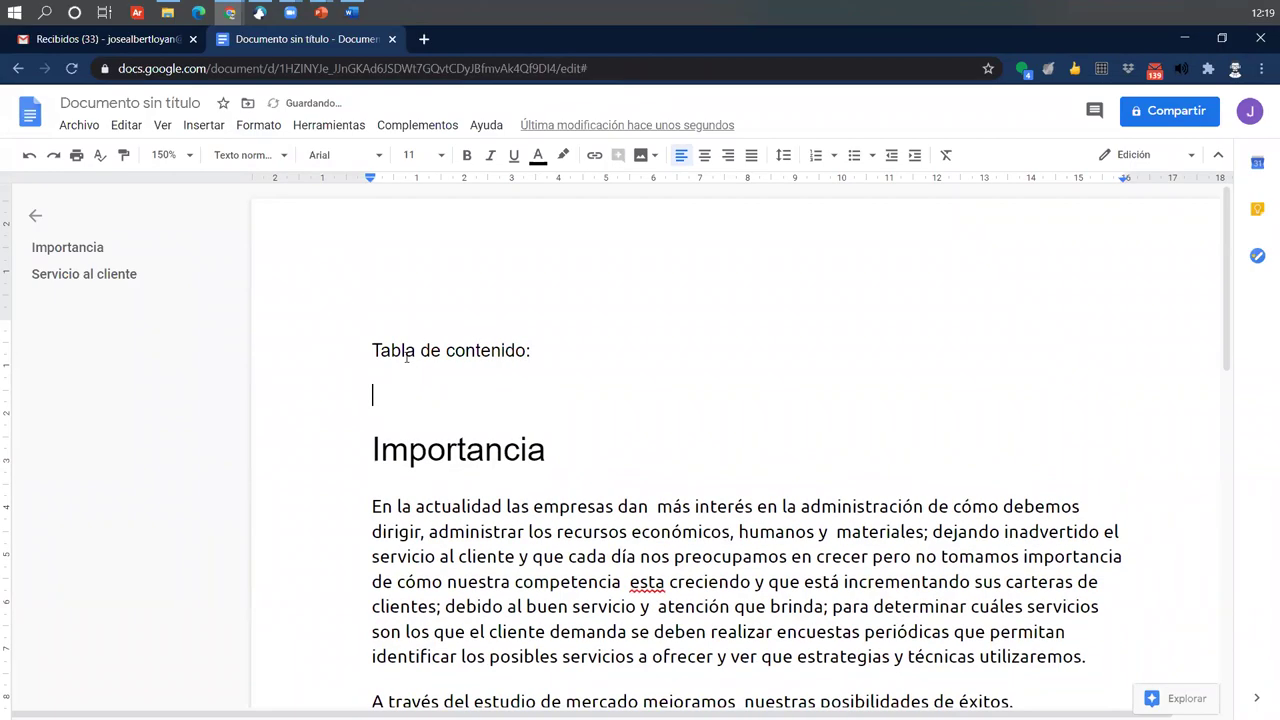
Apply the Título 1 style to "Tabla de contenido:" and check the other available heading styles.
left_click_drag(350, 350, 555, 349)
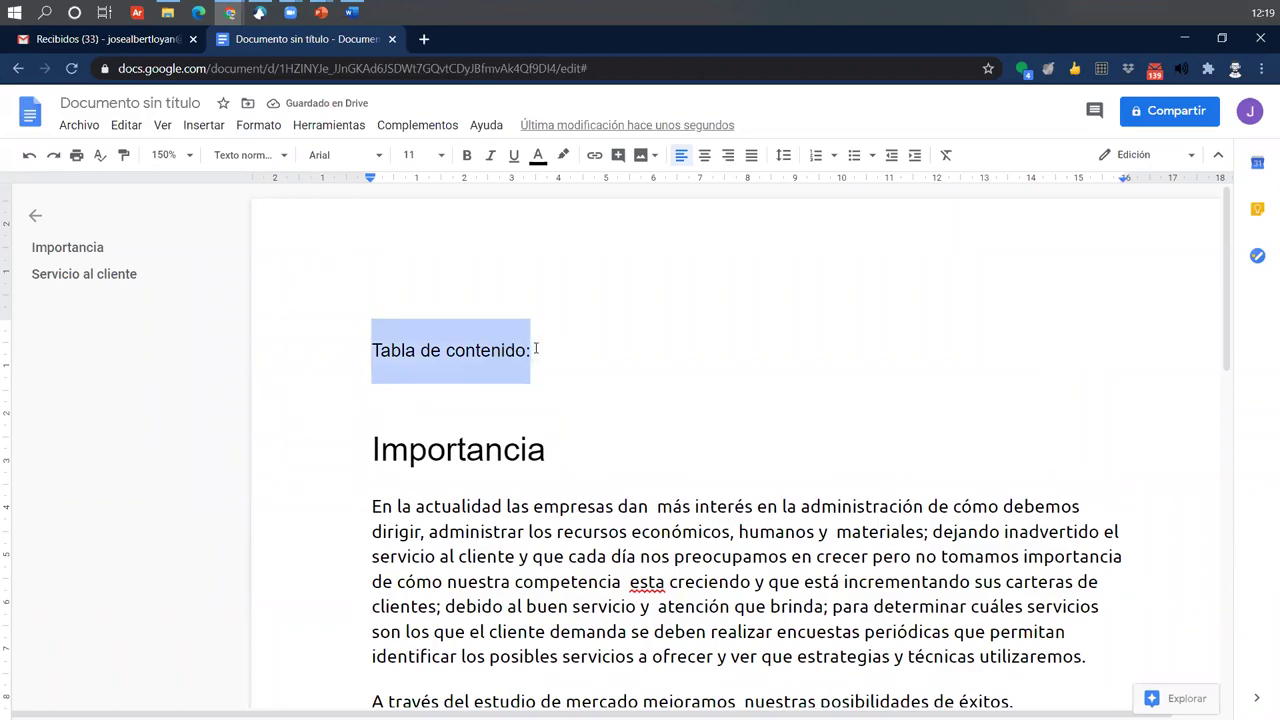
left_click(264, 158)
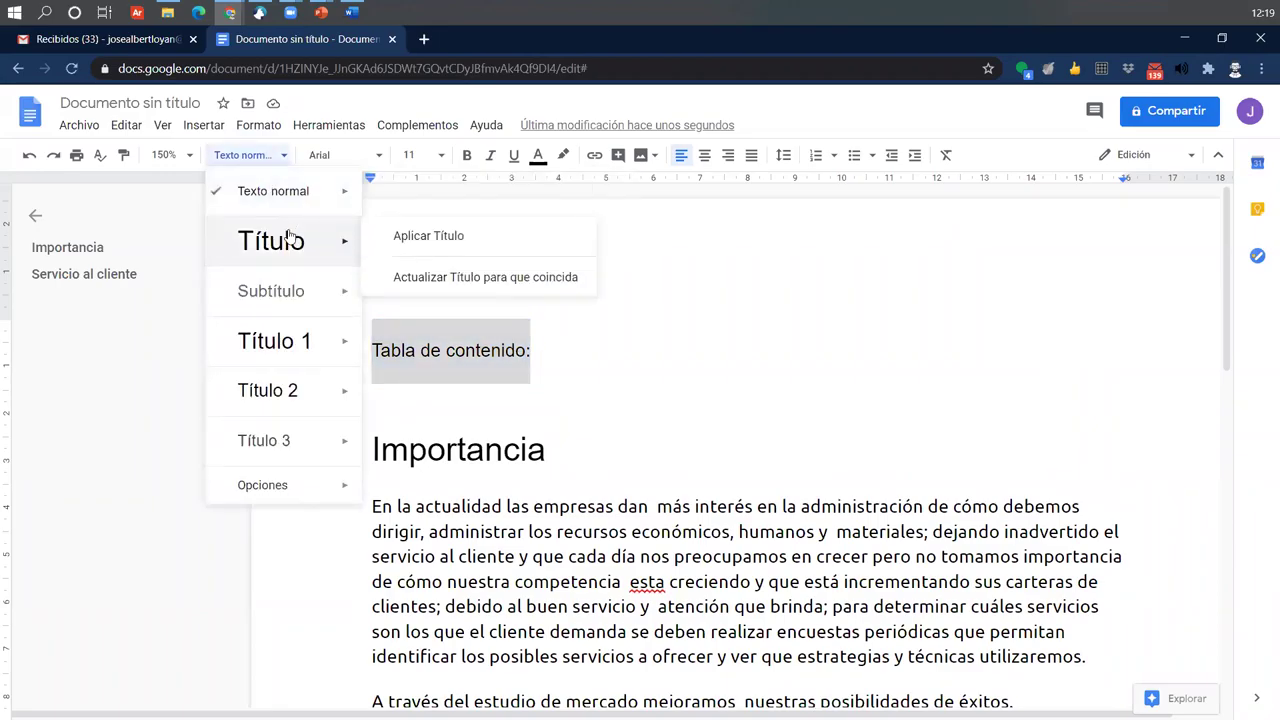
left_click(286, 344)
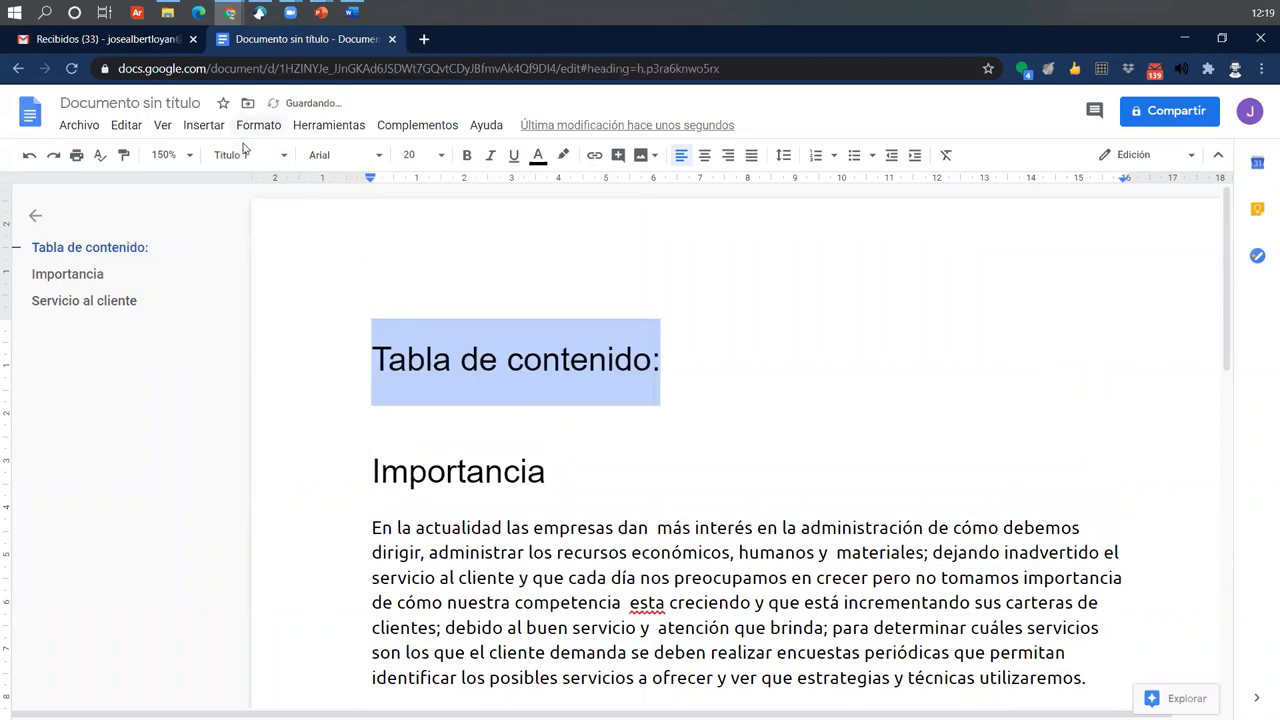
left_click(278, 158)
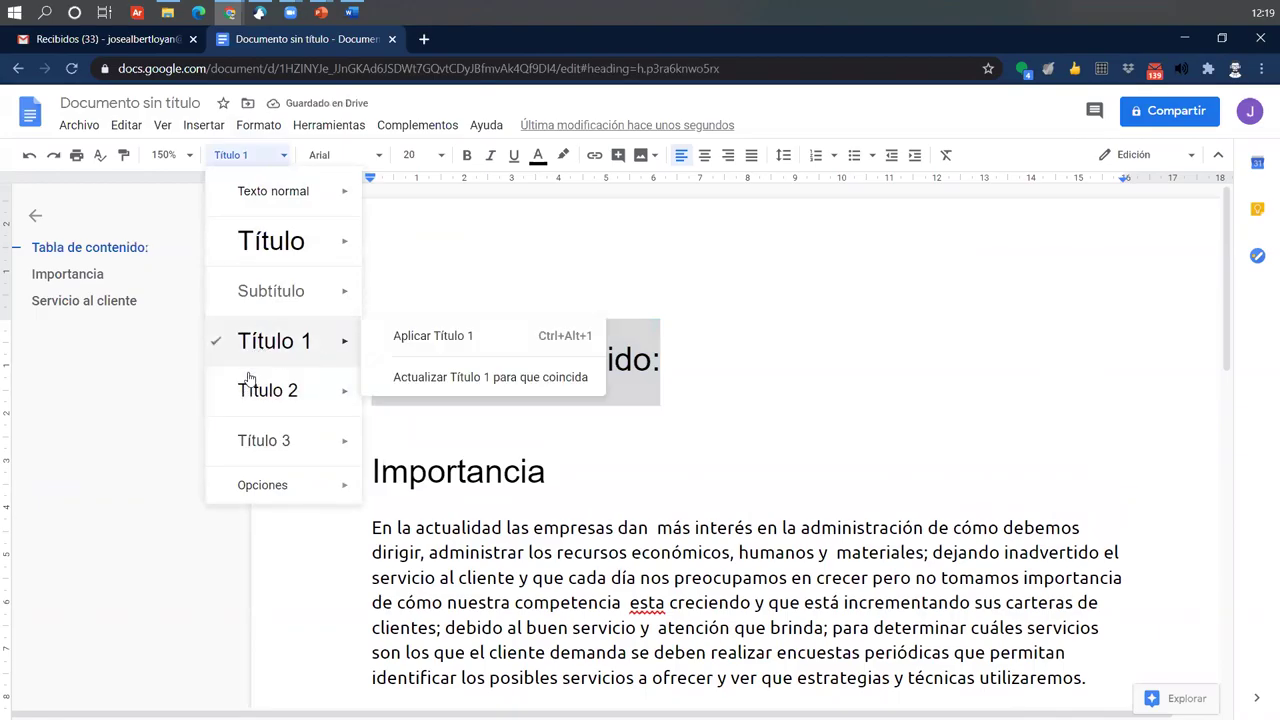
left_click(728, 374)
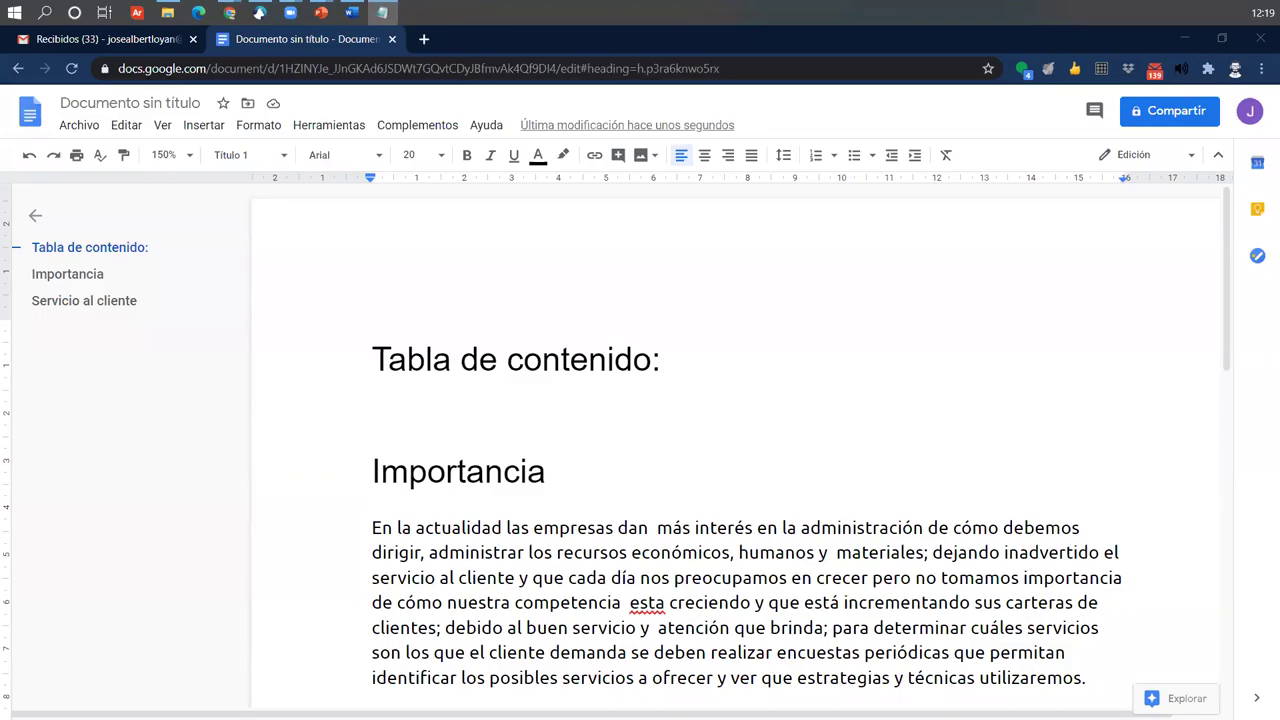
In a Notepad note, write the line "Titulo 1" followed by the tabbed explanation "Titulo principal".
type("Titulo 1")
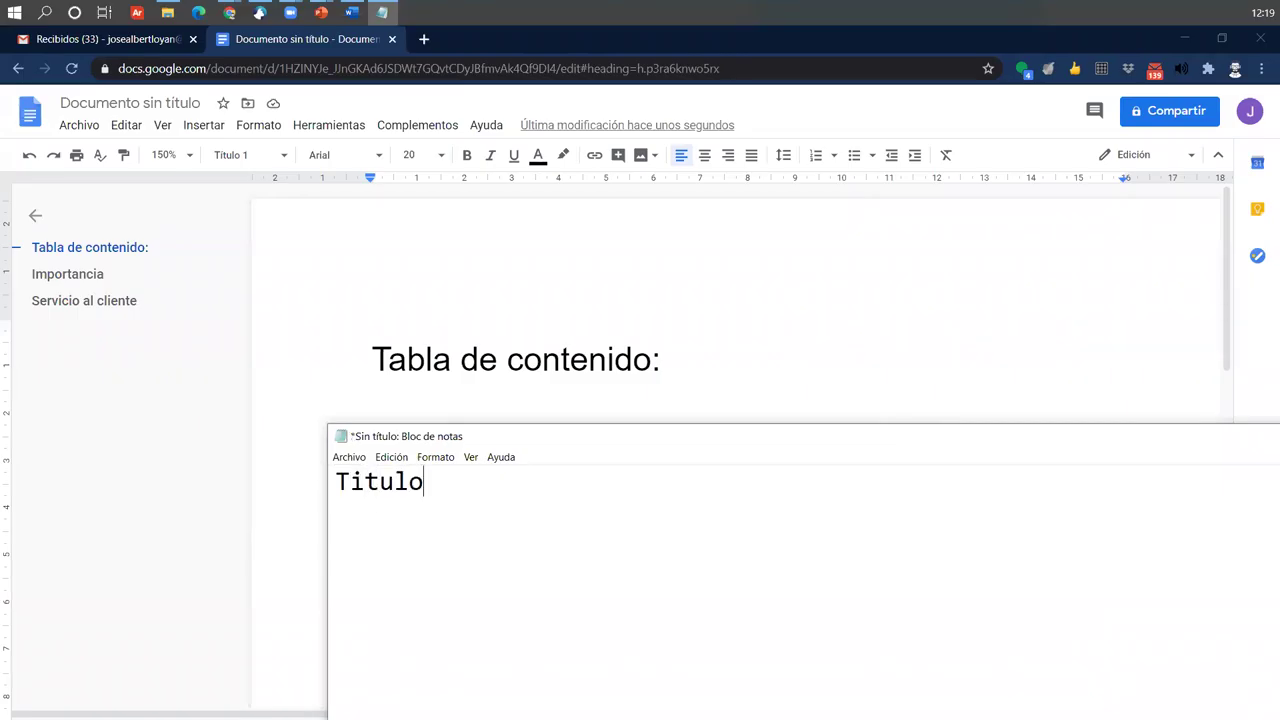
key("Tab")
key("Tab")
type("Titulo principal")
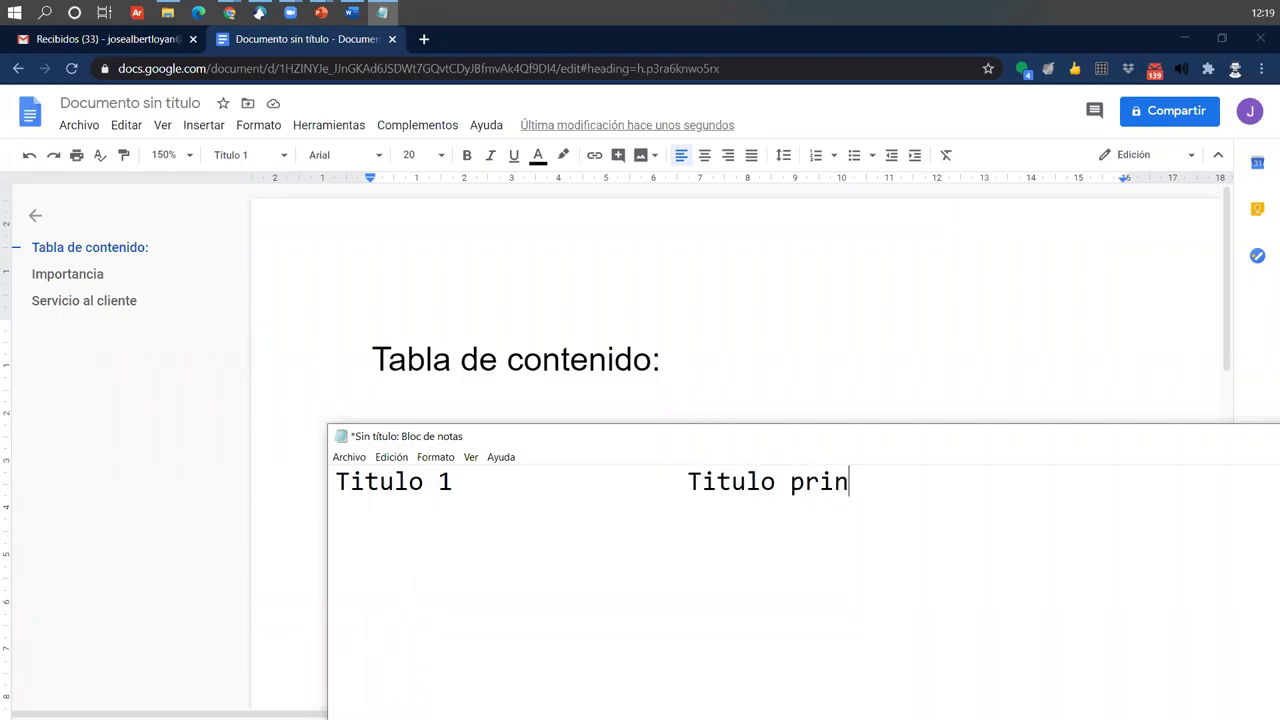
key("Return")
Add a second note line reading "Título 2" with the tabbed explanation "Sub título".
type("Titu")
key("BackSpace")
key("BackSpace")
key("BackSpace")
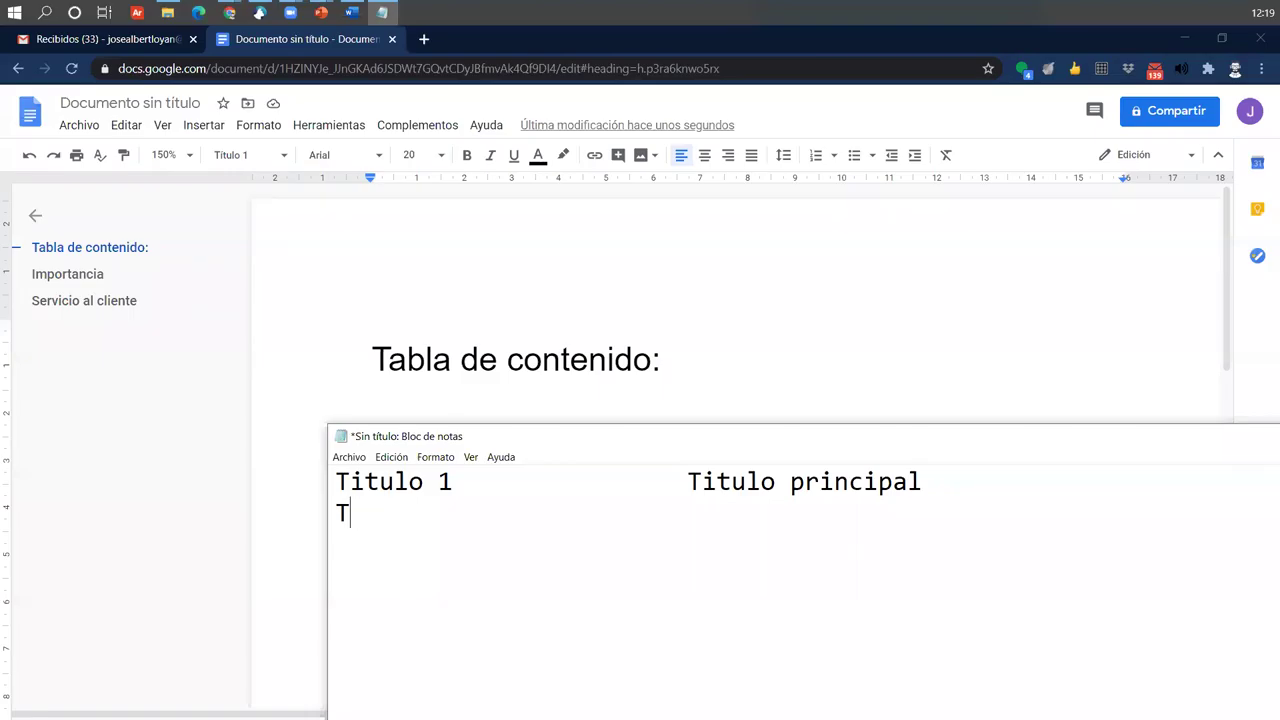
type("ítulo 2")
key("Tab")
key("Tab")
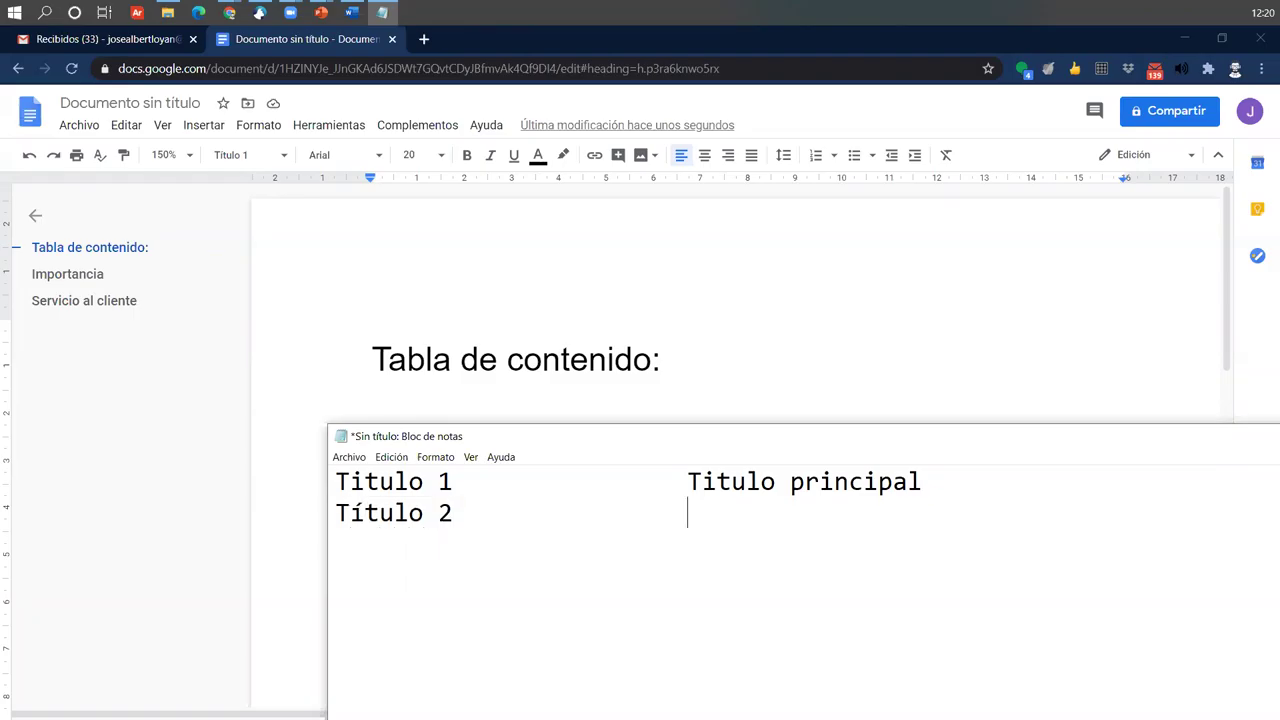
type("Sub título")
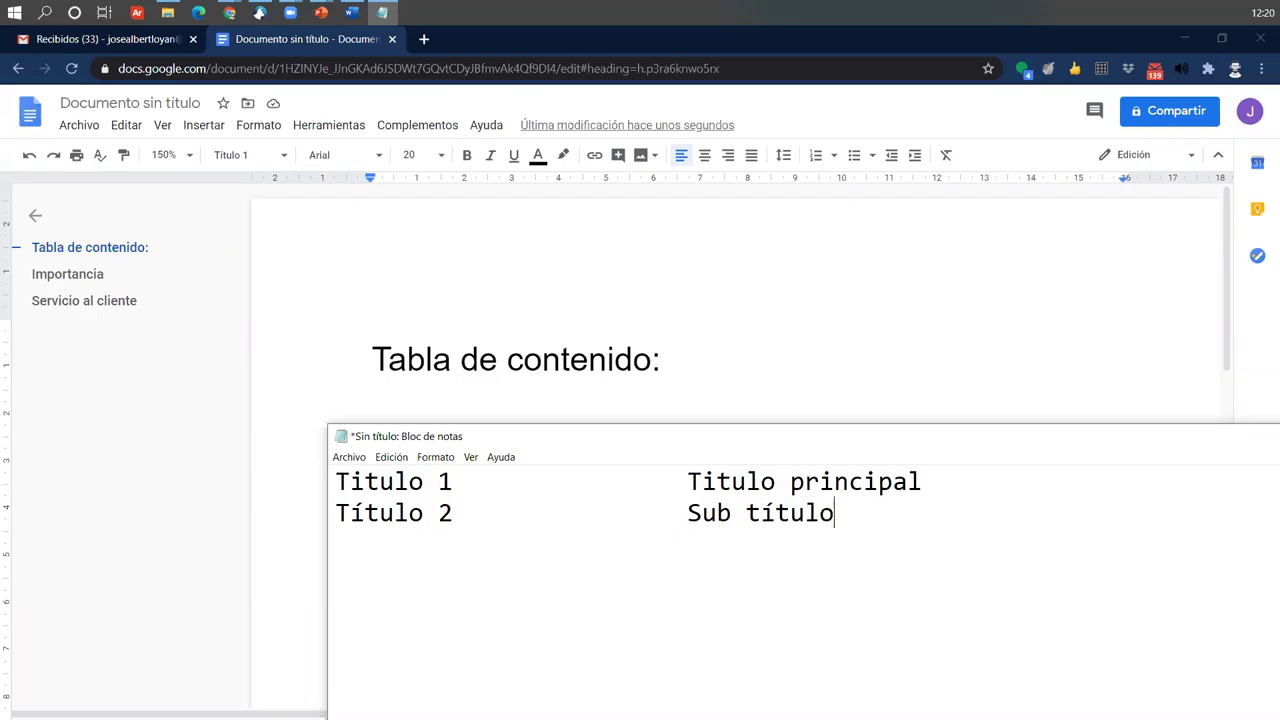
Return to the Google Docs document, add a blank line above "Importancia", and place the cursor before "Tabla de contenido:".
left_click(854, 394)
left_click(523, 424)
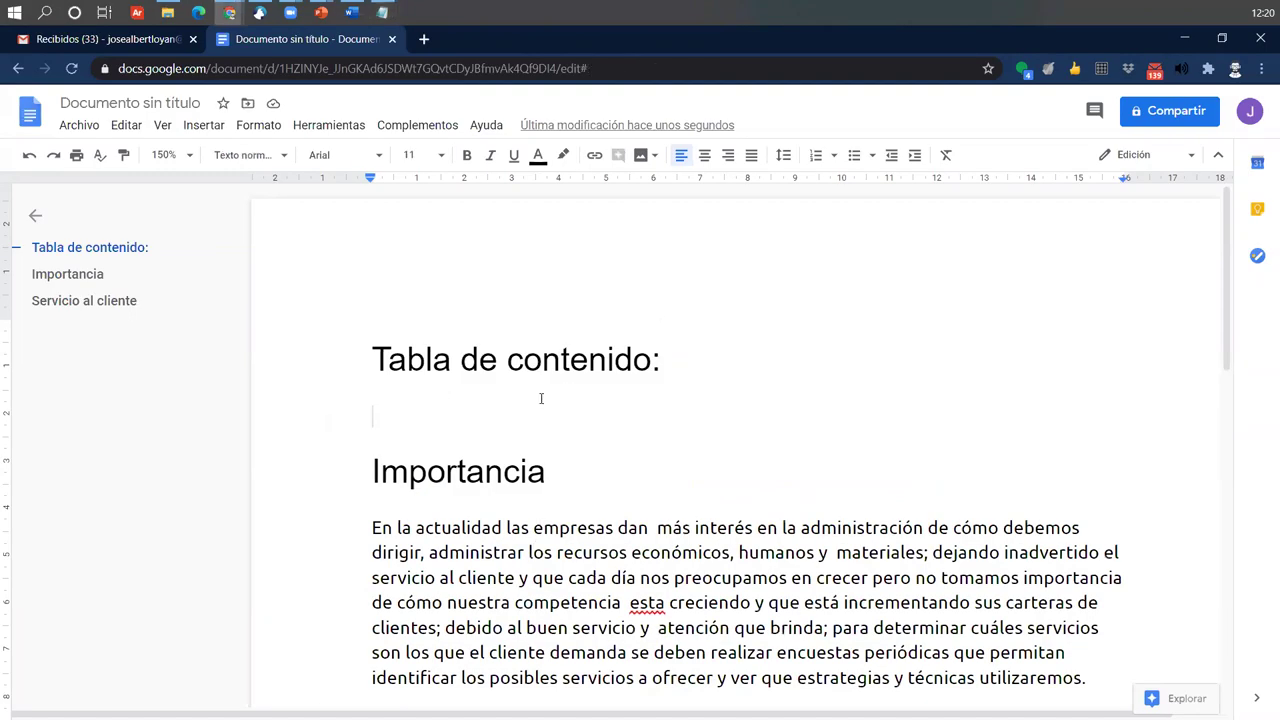
key("Return")
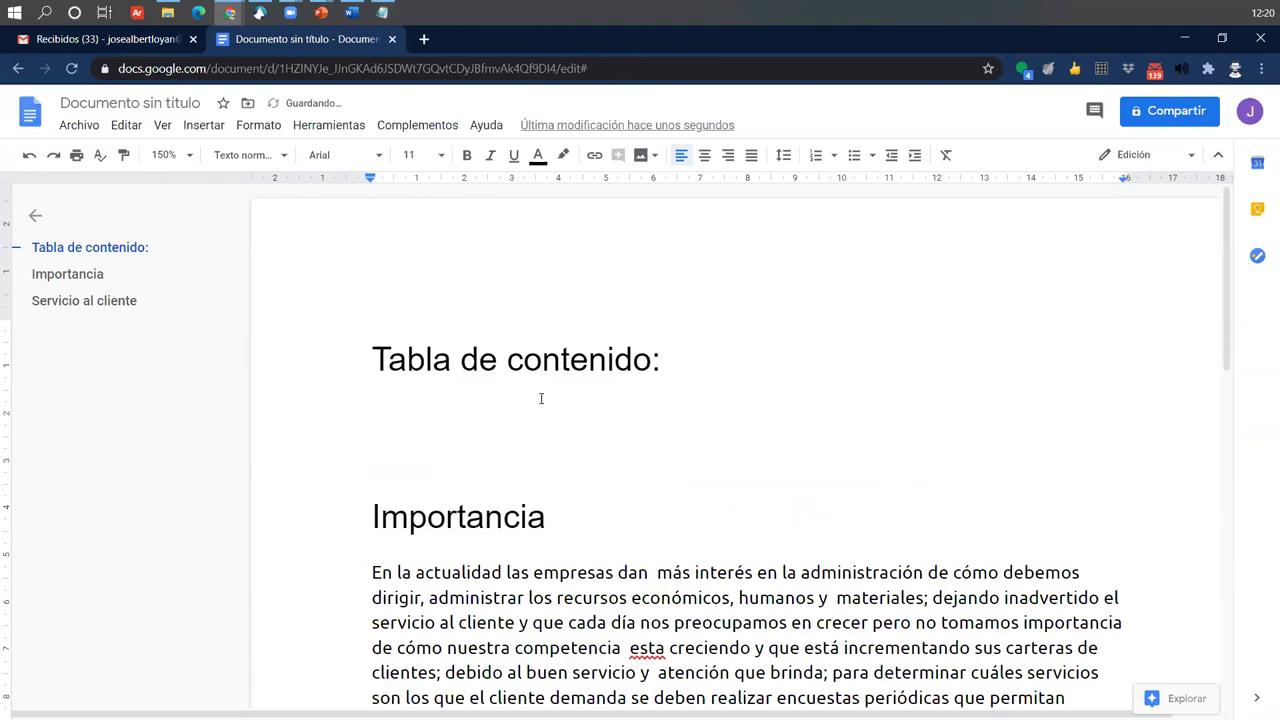
key("Up")
key("Up")
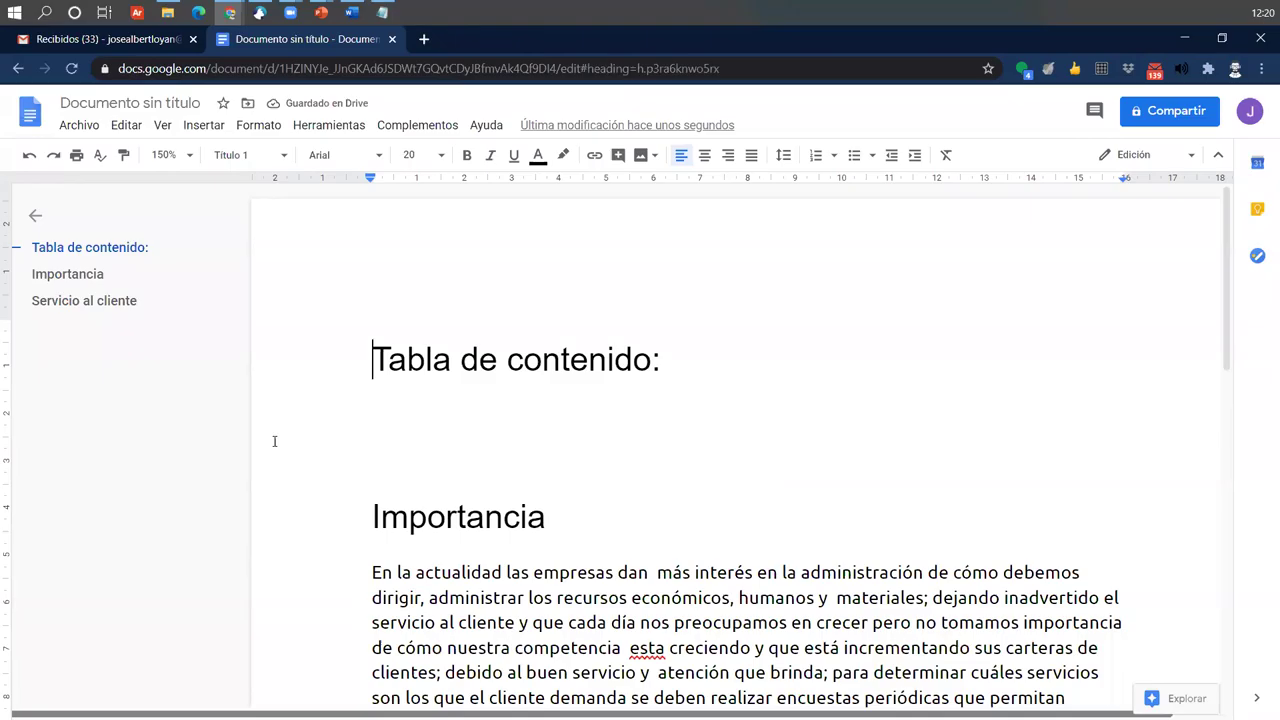
Review the document from "Tabla de contenido:" through the "Importancia" and "Servicio al cliente" headings, and return to the start.
scroll(525, 500, "down", 5)
scroll(460, 440, "up", 5)
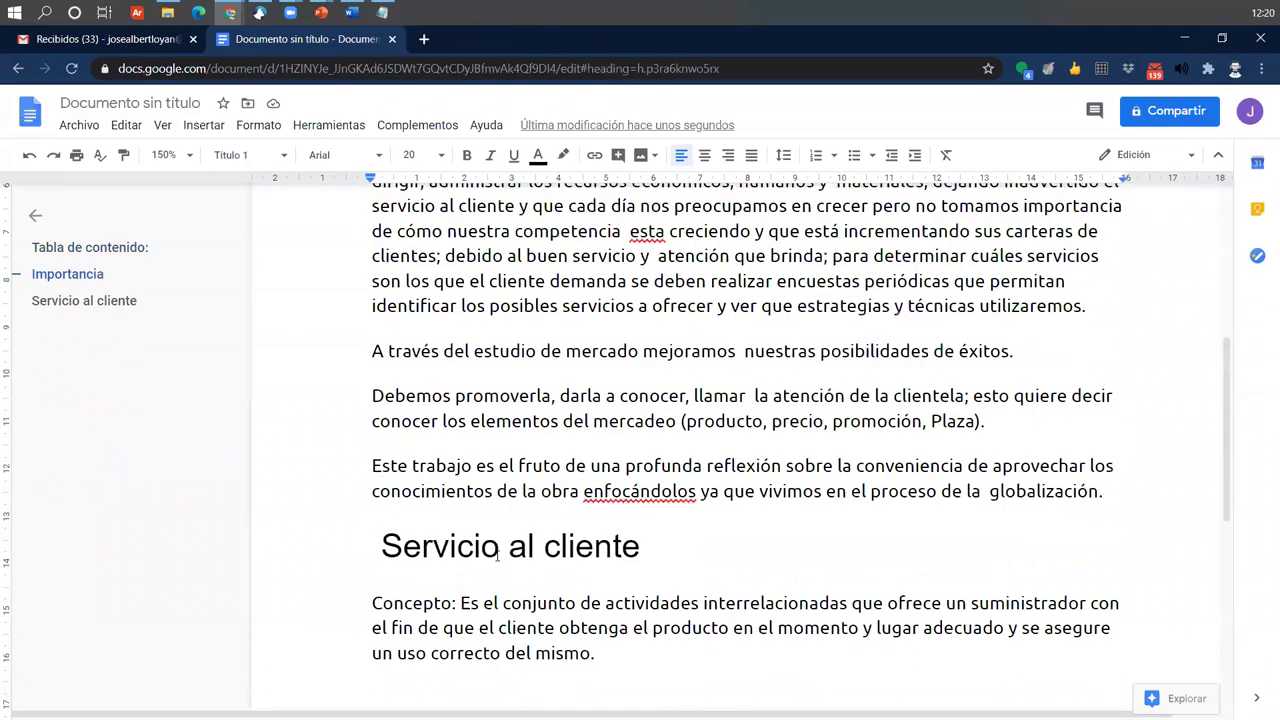
left_click(637, 436)
left_click_drag(731, 368, 372, 360)
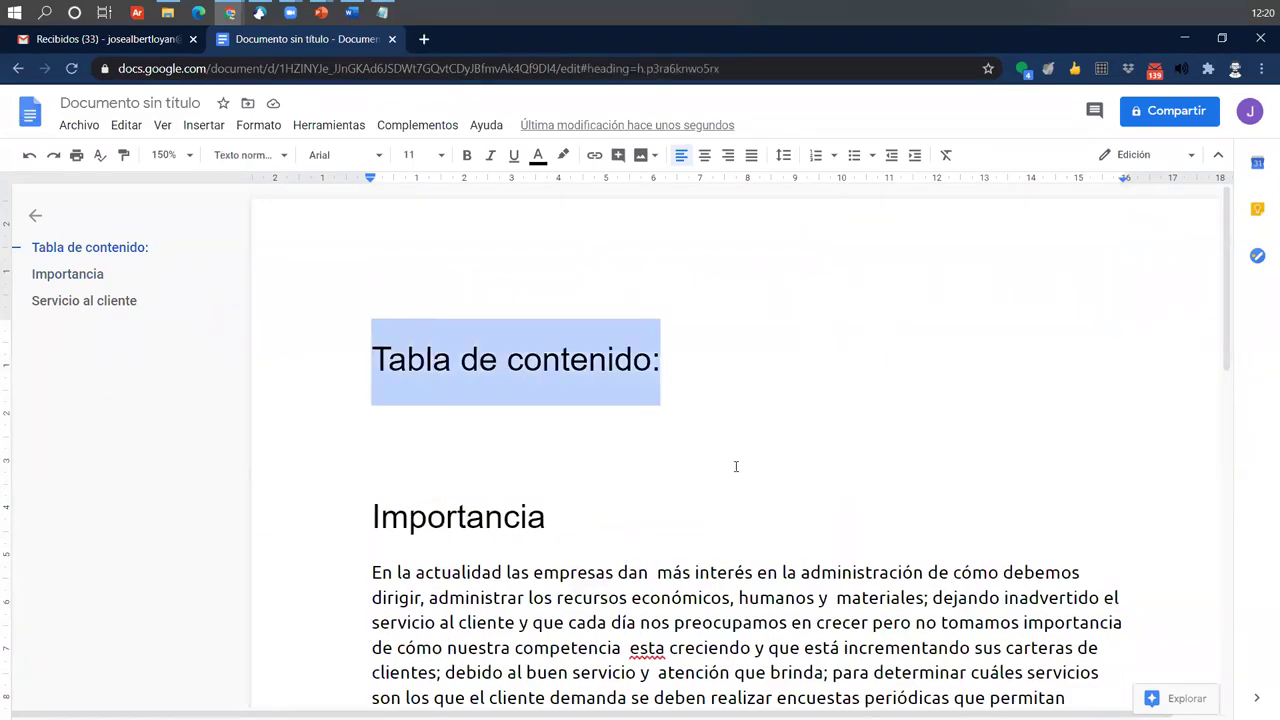
left_click(412, 450)
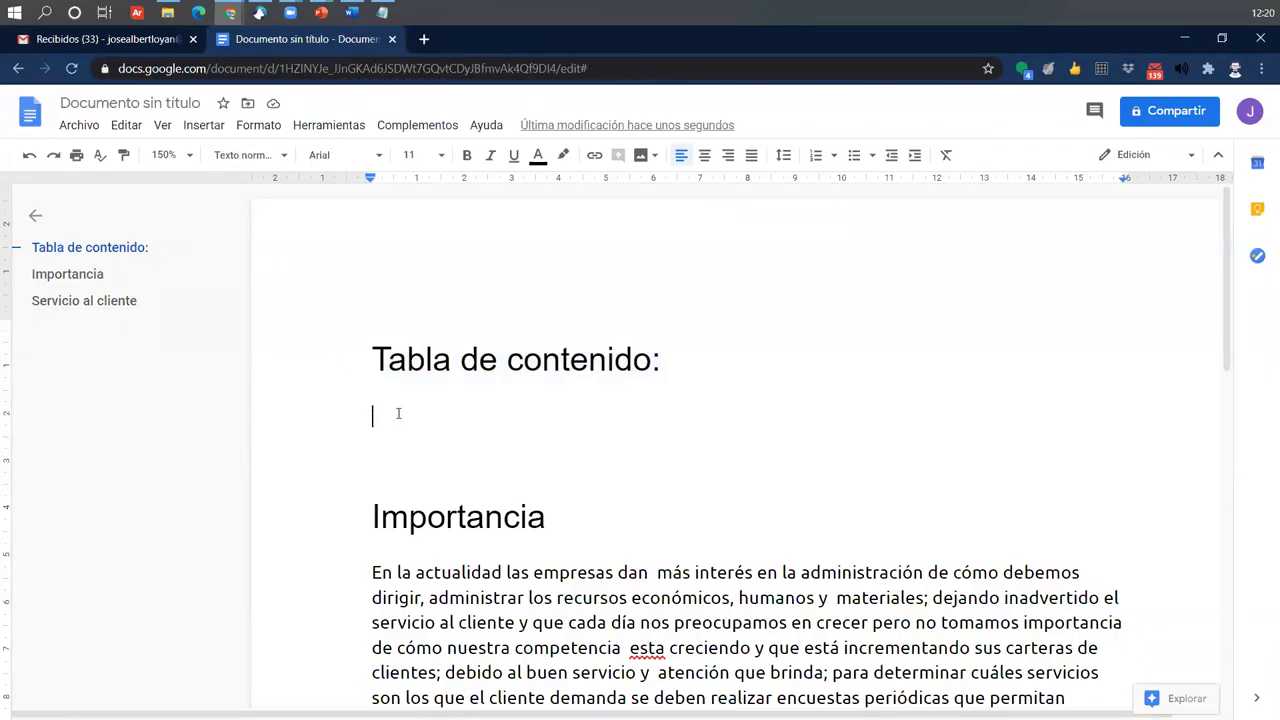
scroll(380, 300, "down", 3)
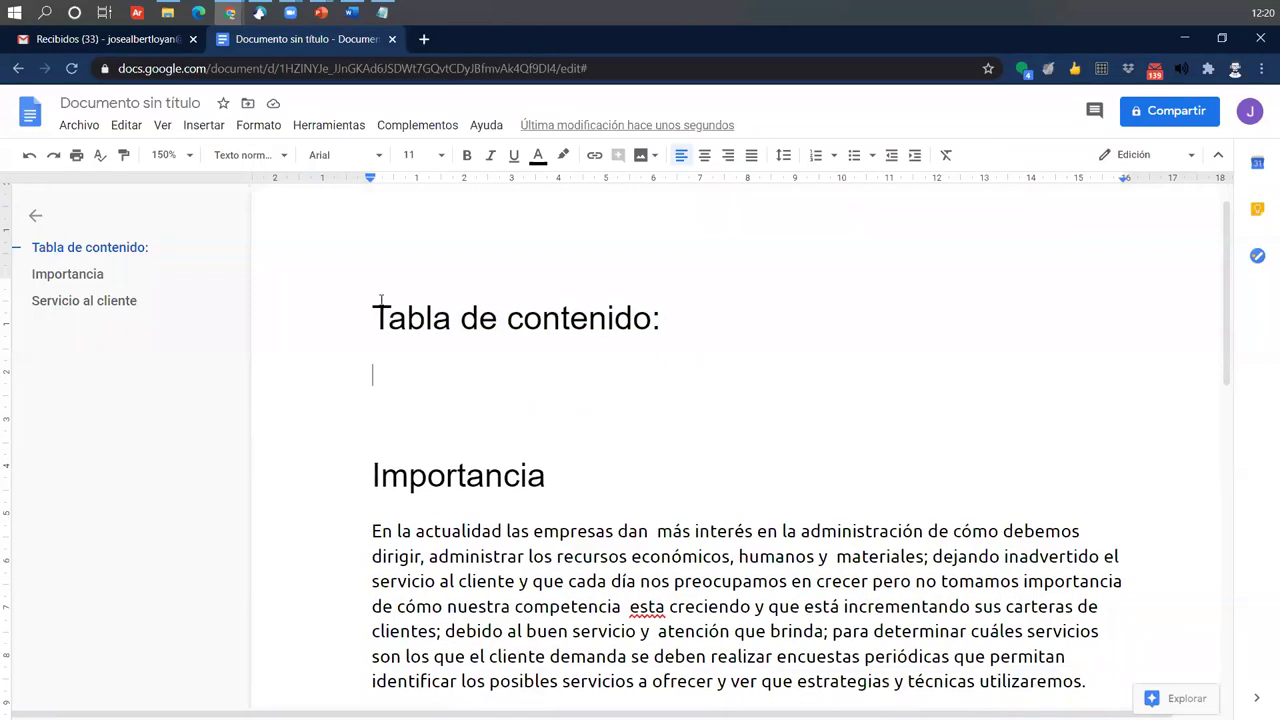
left_click(376, 258)
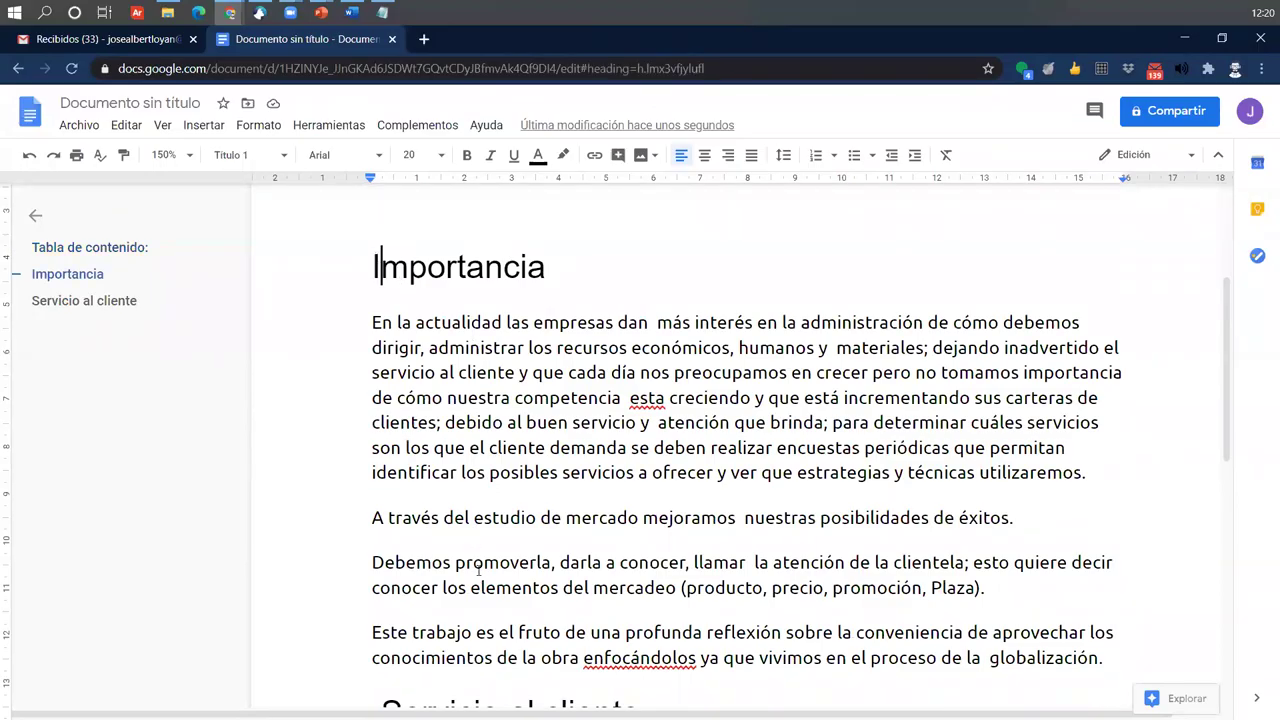
scroll(479, 571, "down", 5)
scroll(479, 571, "up", 6)
scroll(525, 664, "down", 7)
scroll(525, 664, "up", 3)
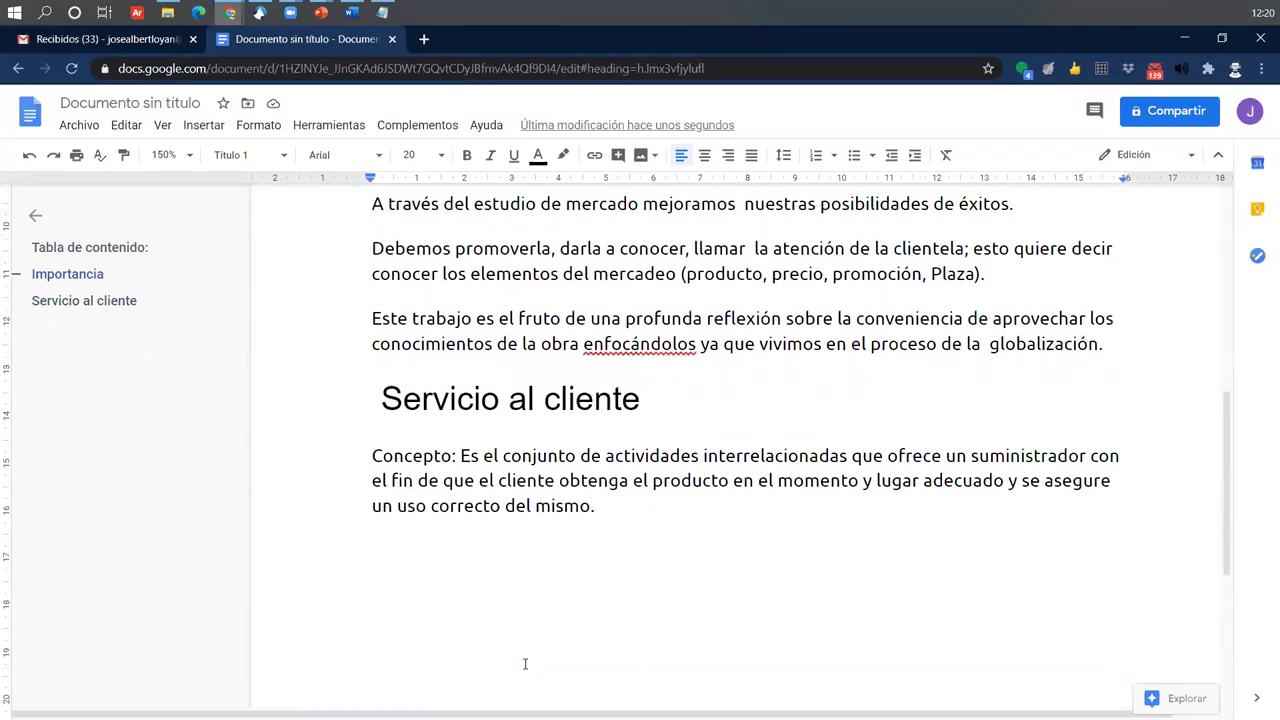
scroll(445, 682, "up", 7)
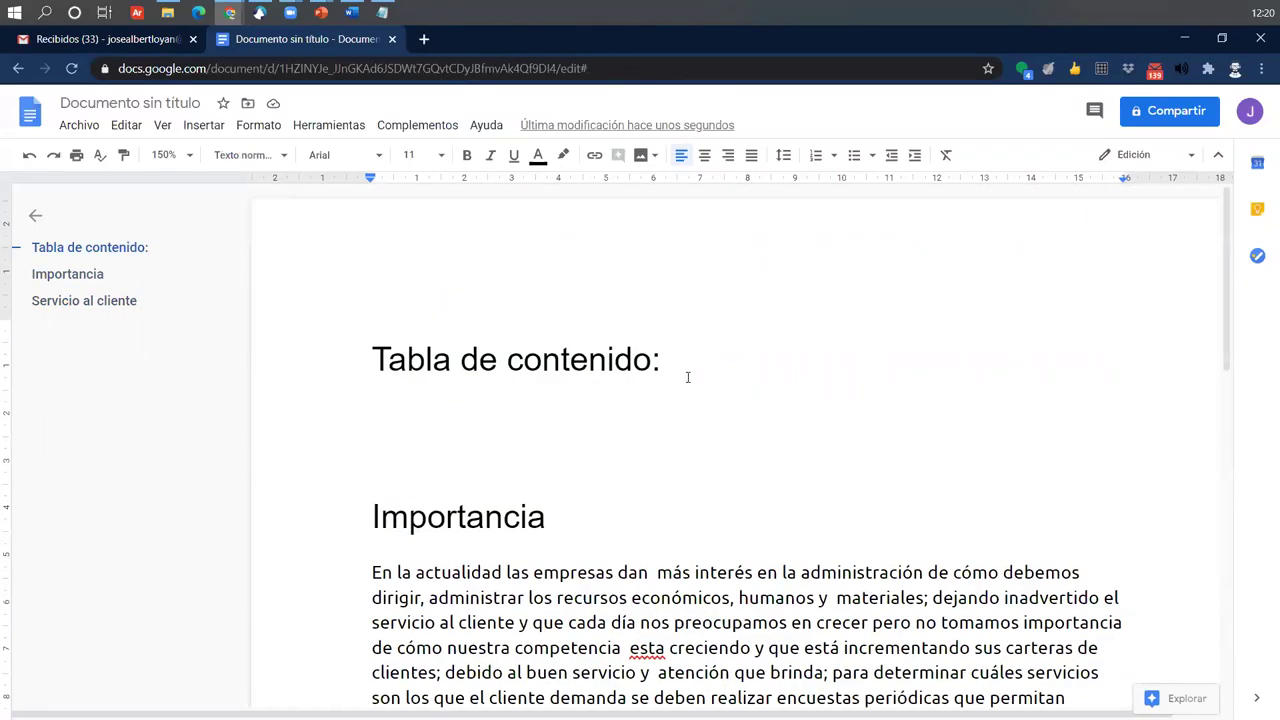
Insert a page break in the blank space below "Tabla de contenido:" so that "Importancia" starts on a new page.
left_click(205, 126)
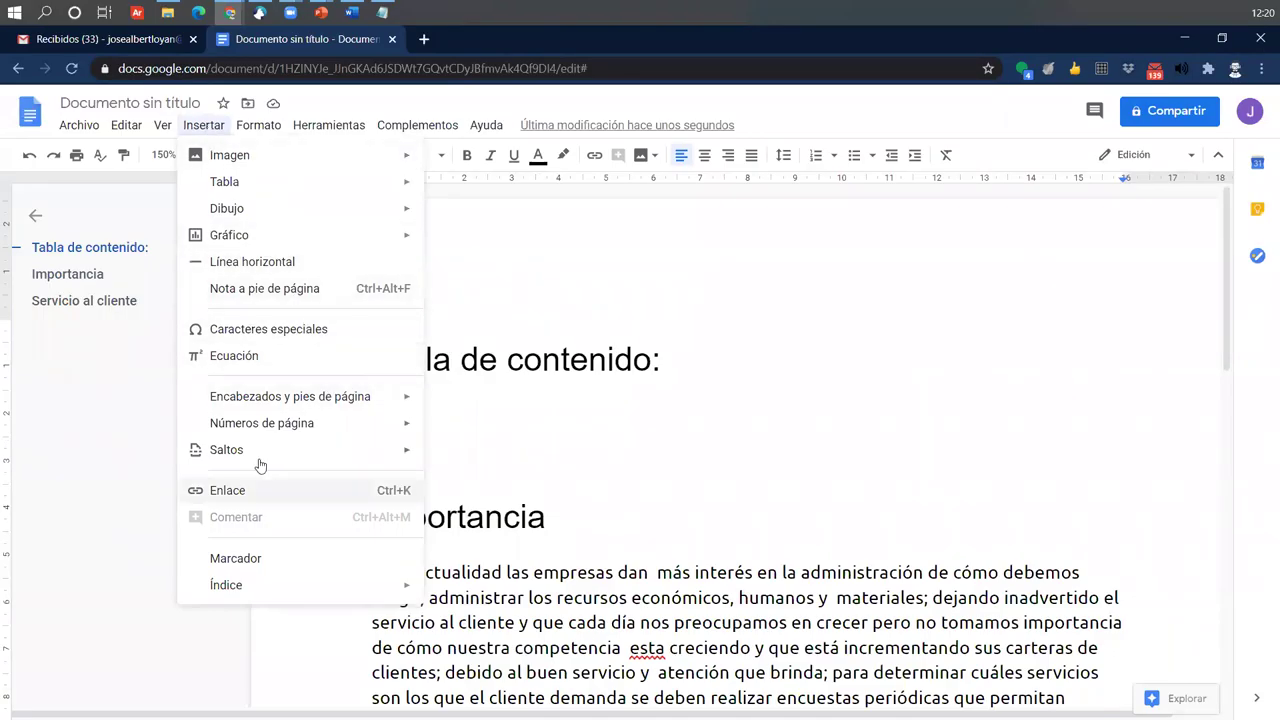
mouse_move(259, 465)
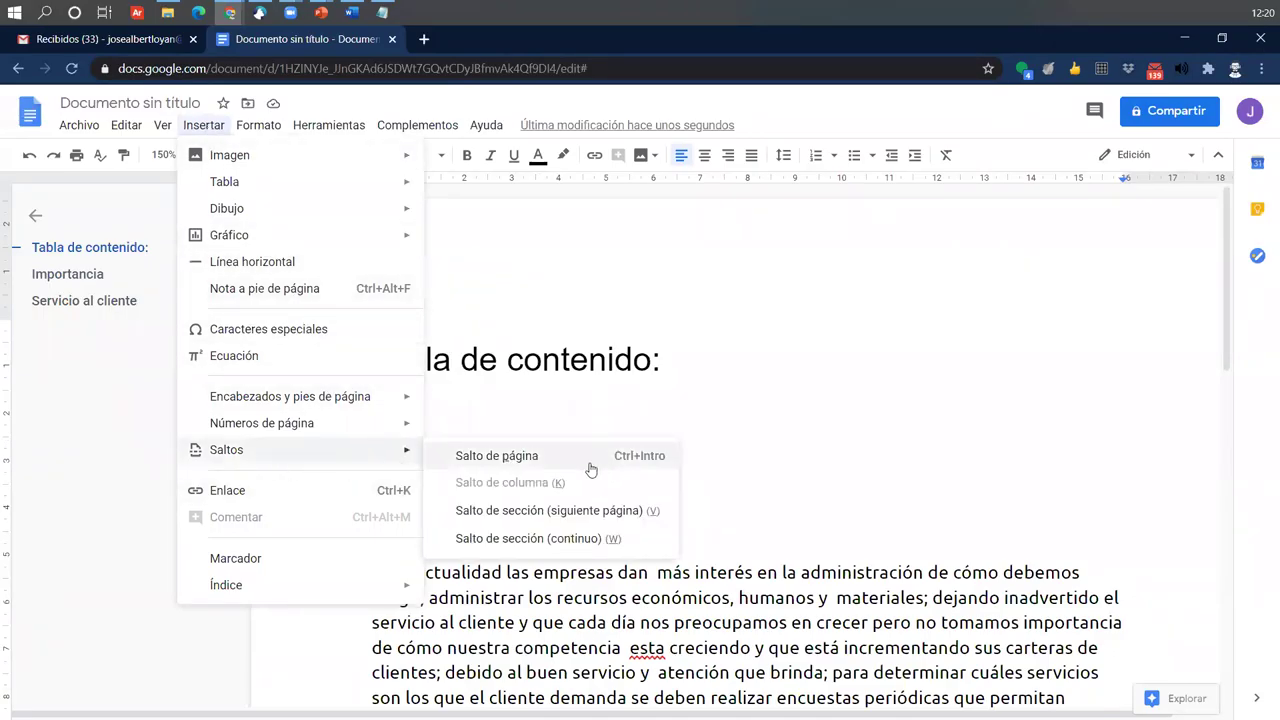
left_click(522, 458)
scroll(436, 497, "down", 3)
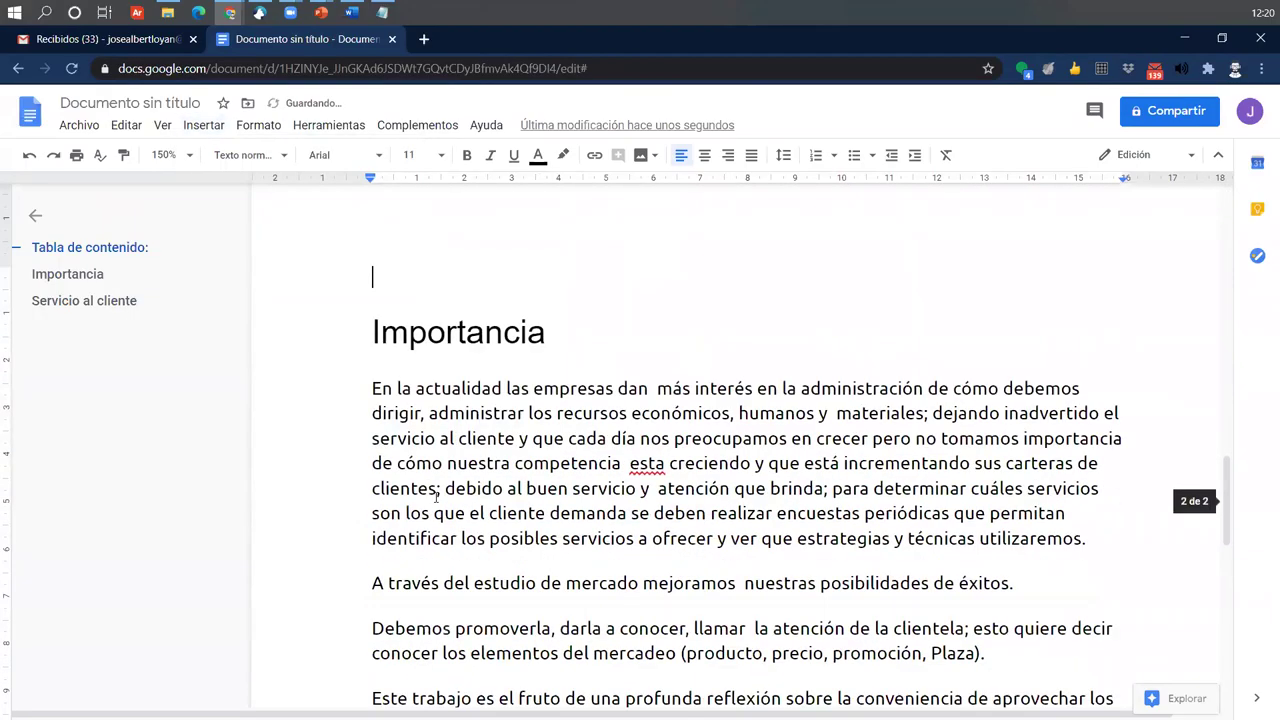
scroll(436, 497, "down", 1)
key("Down")
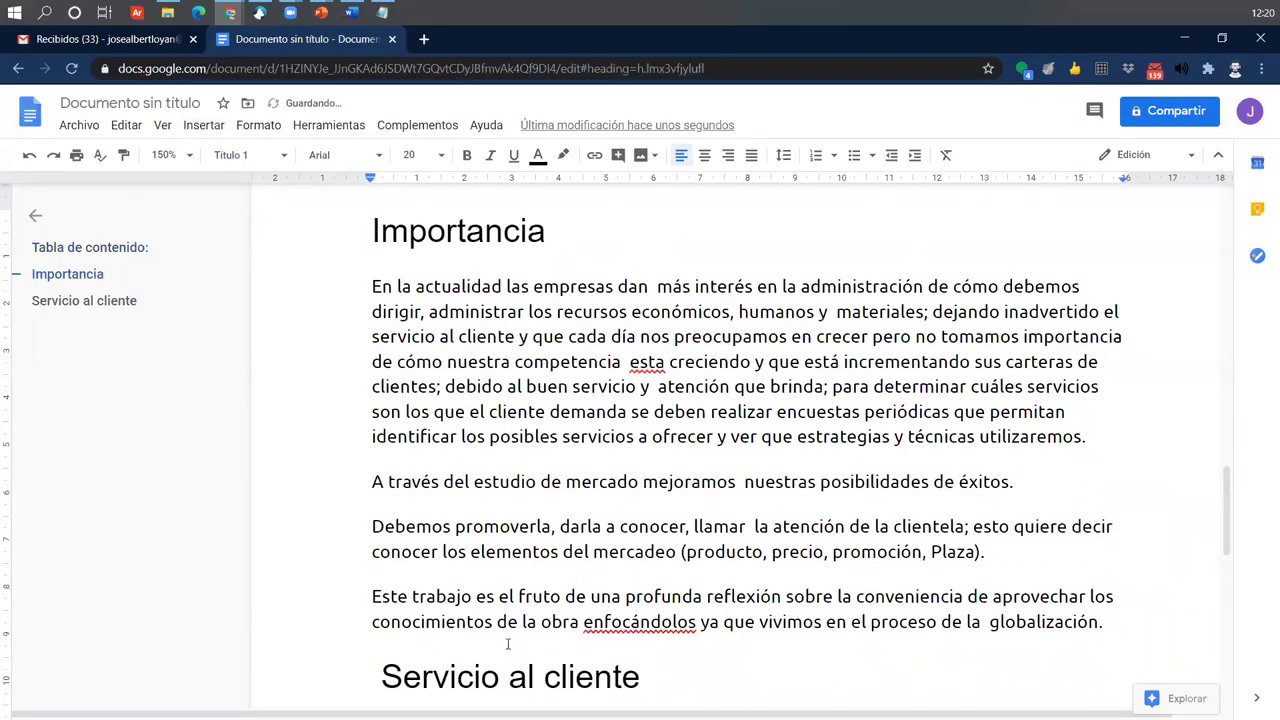
scroll(508, 645, "up", 5)
scroll(674, 644, "up", 5)
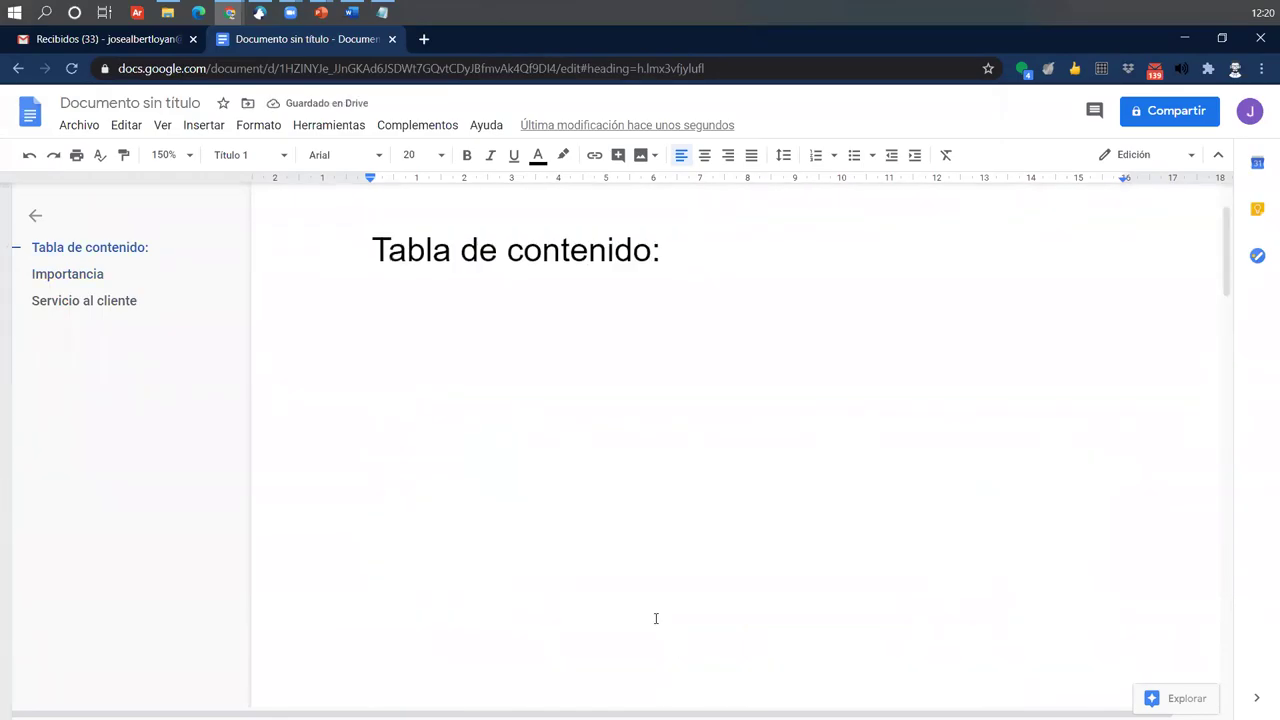
Place the cursor on the blank line below "Tabla de contenido:" and examine the two available Índice formats.
left_click(394, 434)
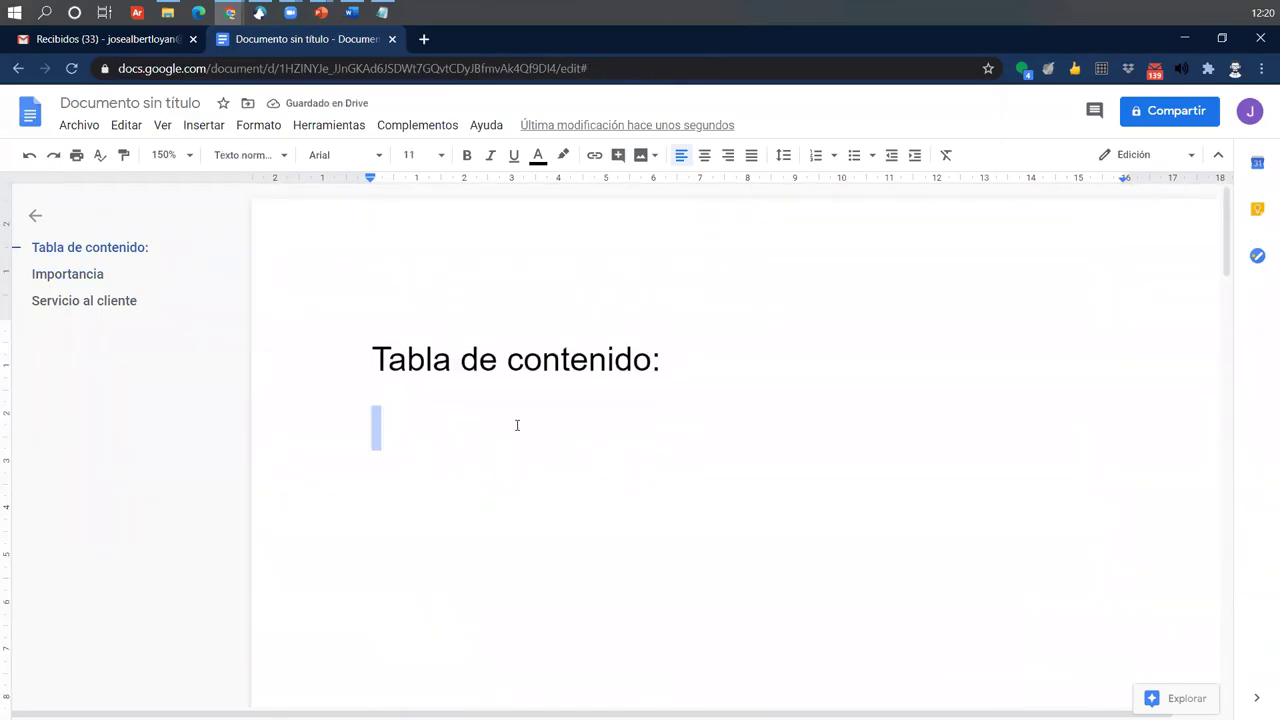
left_click(412, 434)
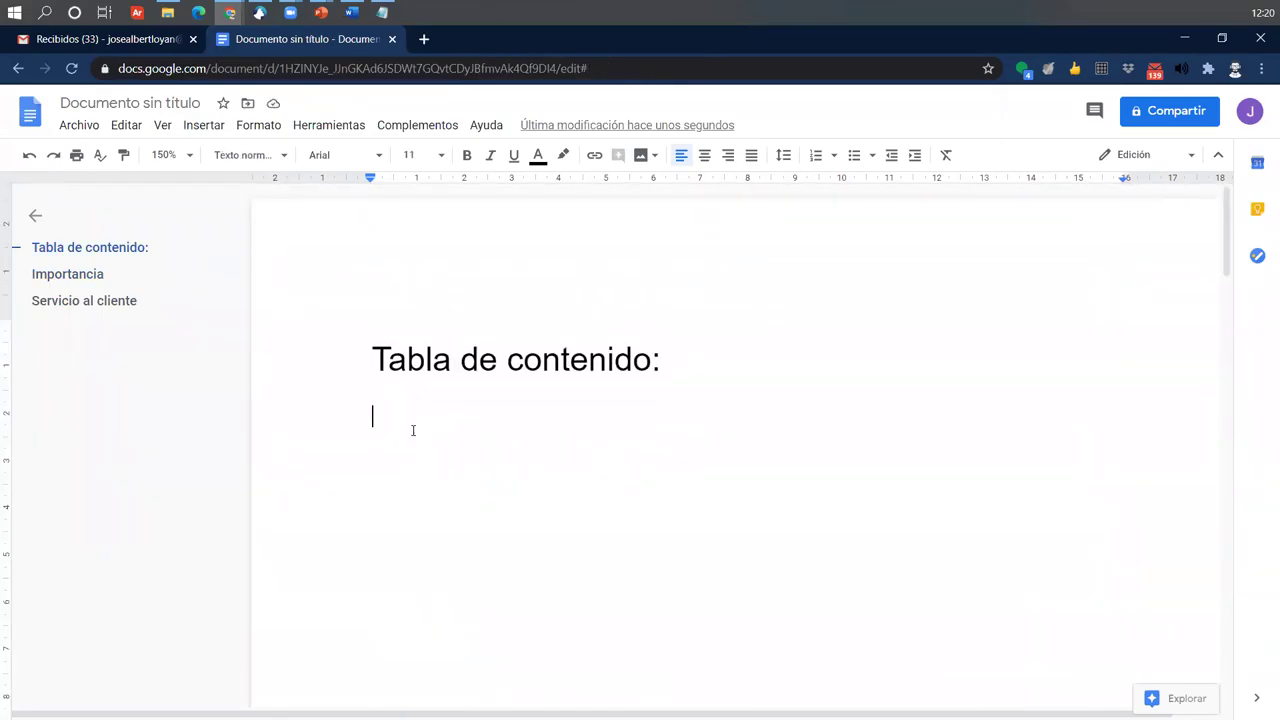
left_click(197, 128)
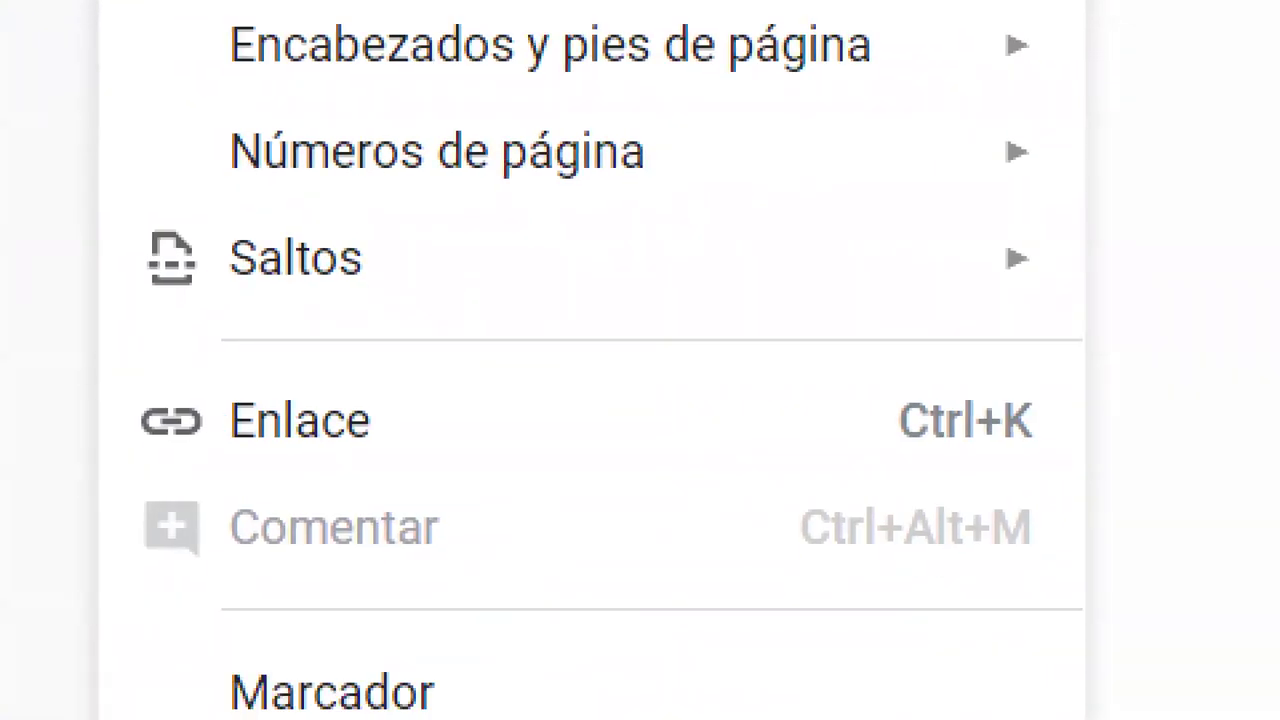
mouse_move(60, 524)
left_mouse_down()
mouse_move(205, 624)
mouse_move(1138, 688)
mouse_move(1042, 688)
left_mouse_up()
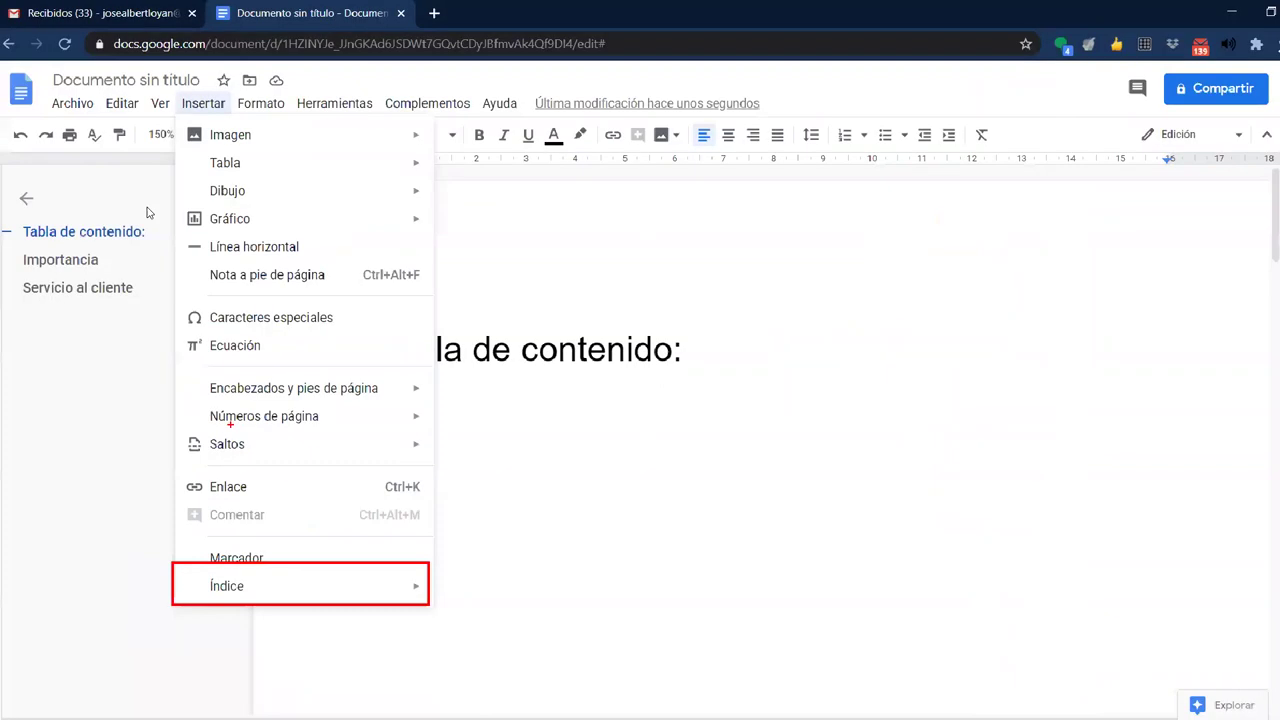
key("alt+i")
mouse_move(408, 593)
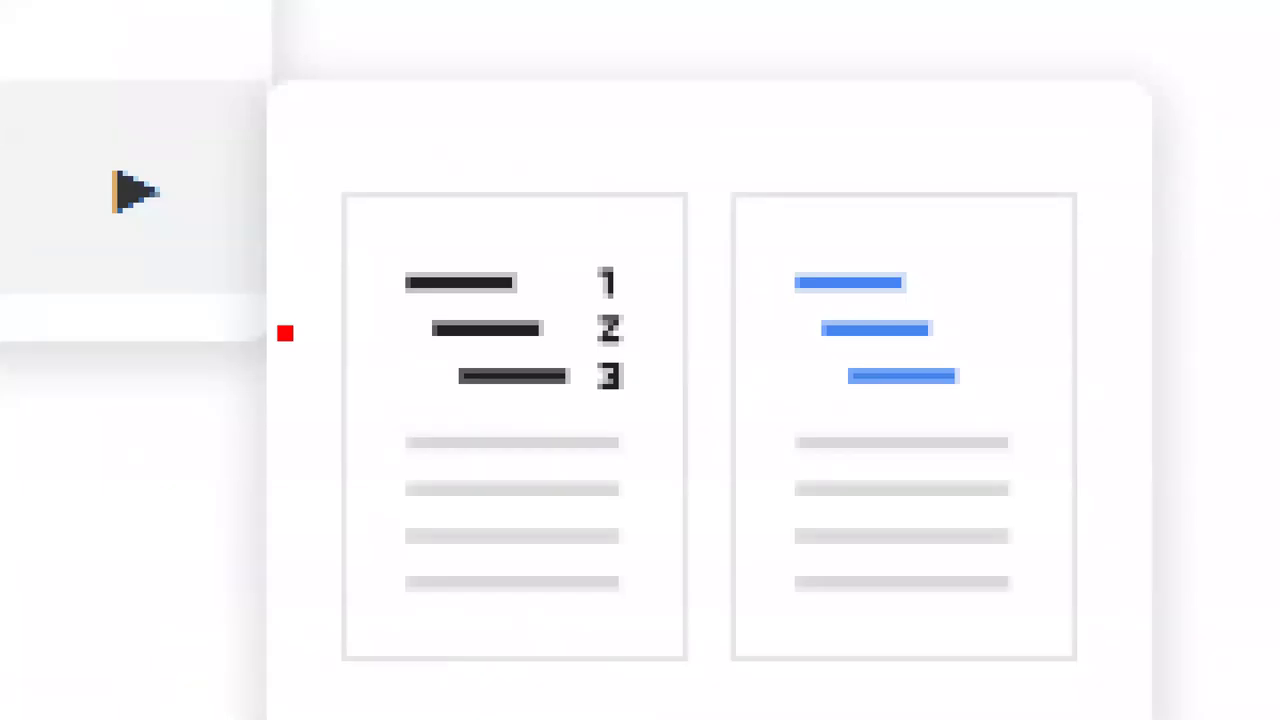
mouse_move(386, 349)
left_mouse_down()
mouse_move(388, 372)
mouse_move(622, 102)
left_mouse_up()
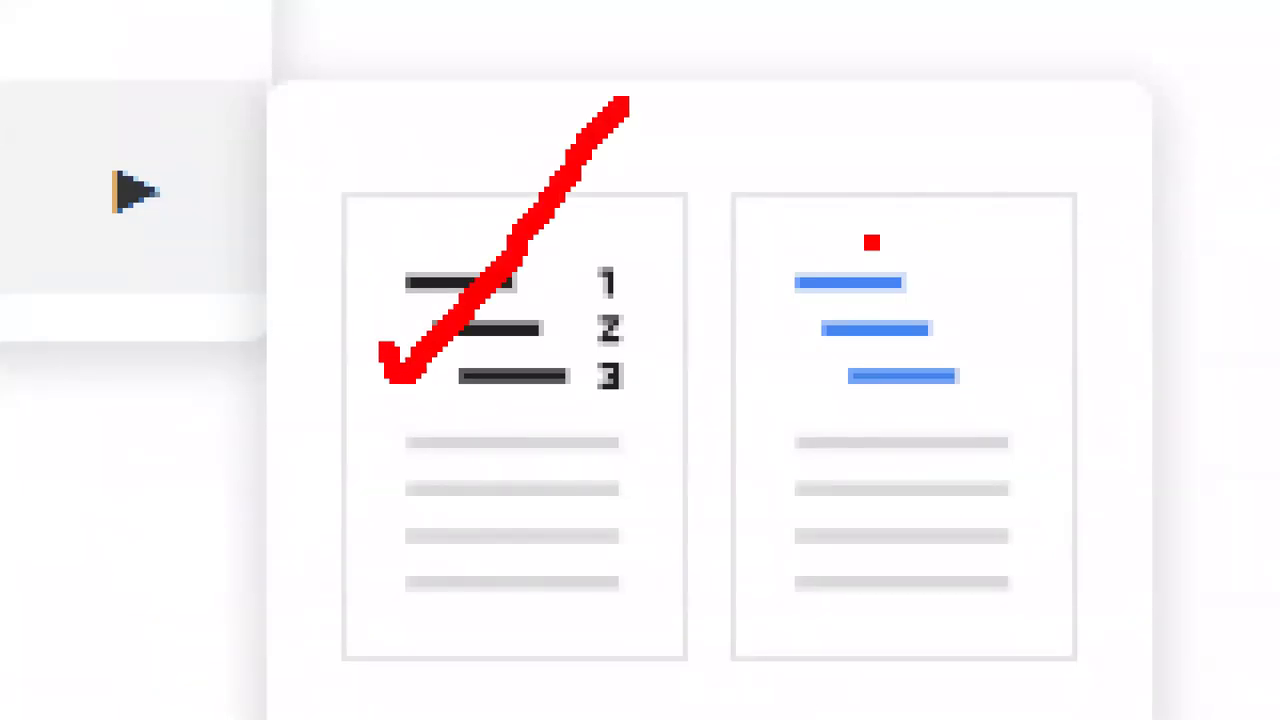
mouse_move(782, 364)
left_mouse_down()
mouse_move(808, 434)
mouse_move(952, 172)
left_mouse_up()
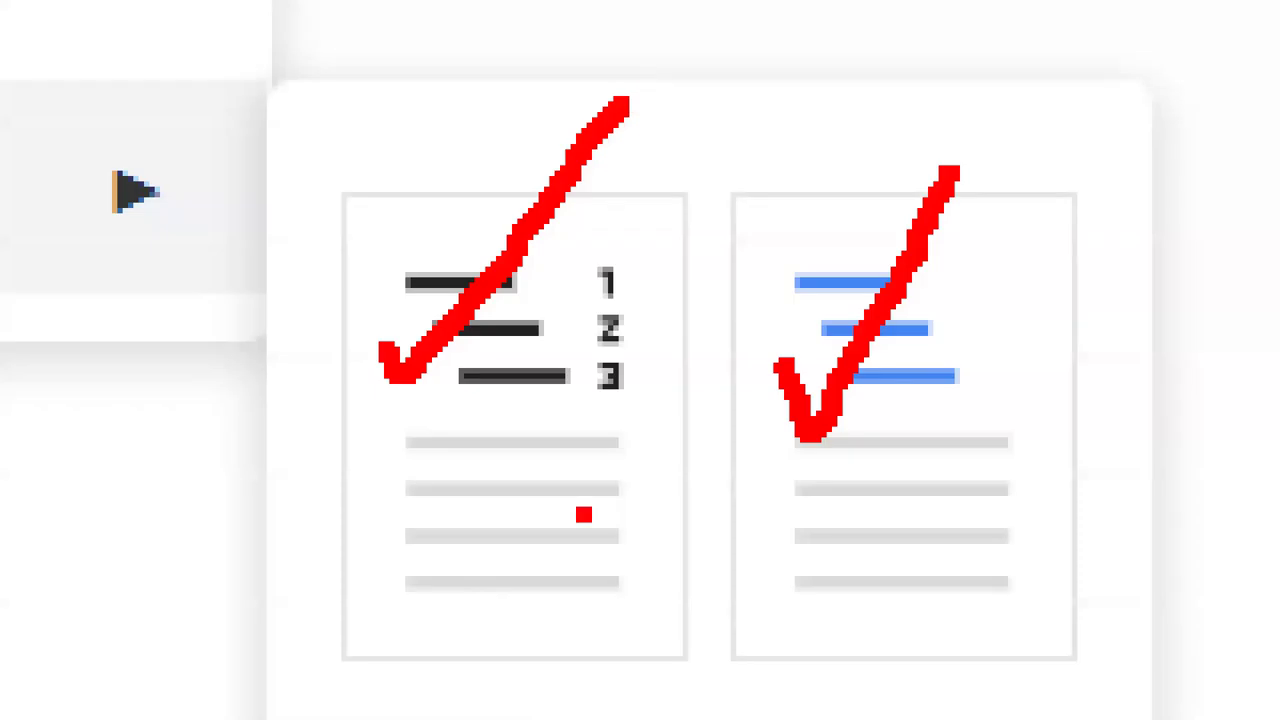
key("b")
mouse_move(523, 266)
left_mouse_down()
mouse_move(586, 543)
mouse_move(530, 235)
left_mouse_up()
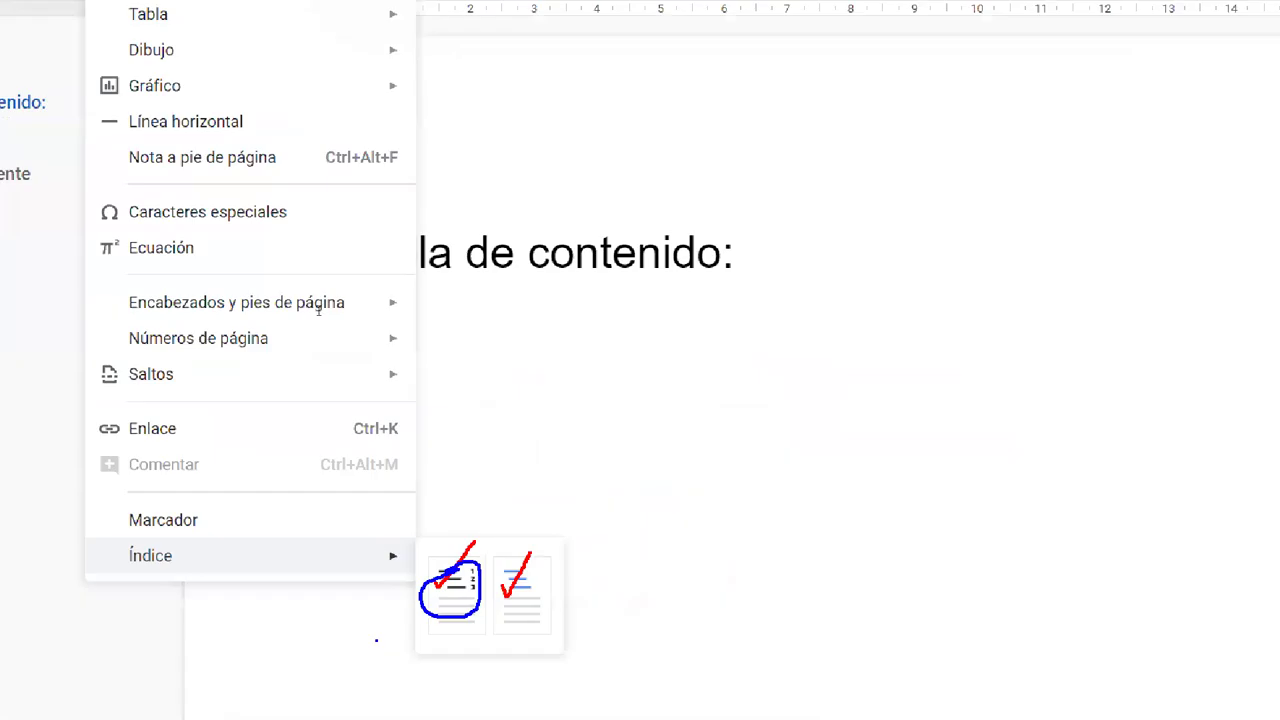
Insert an index with page numbers below the "Tabla de contenido:" title.
left_click(203, 125)
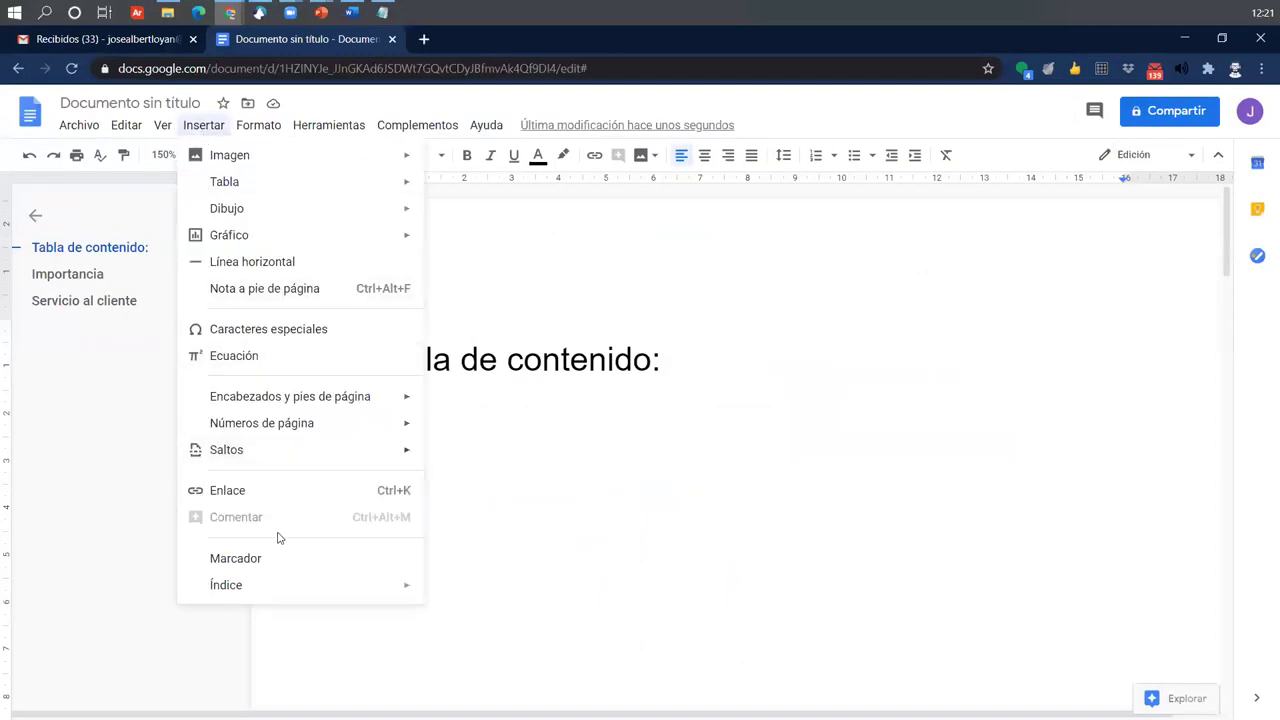
mouse_move(403, 593)
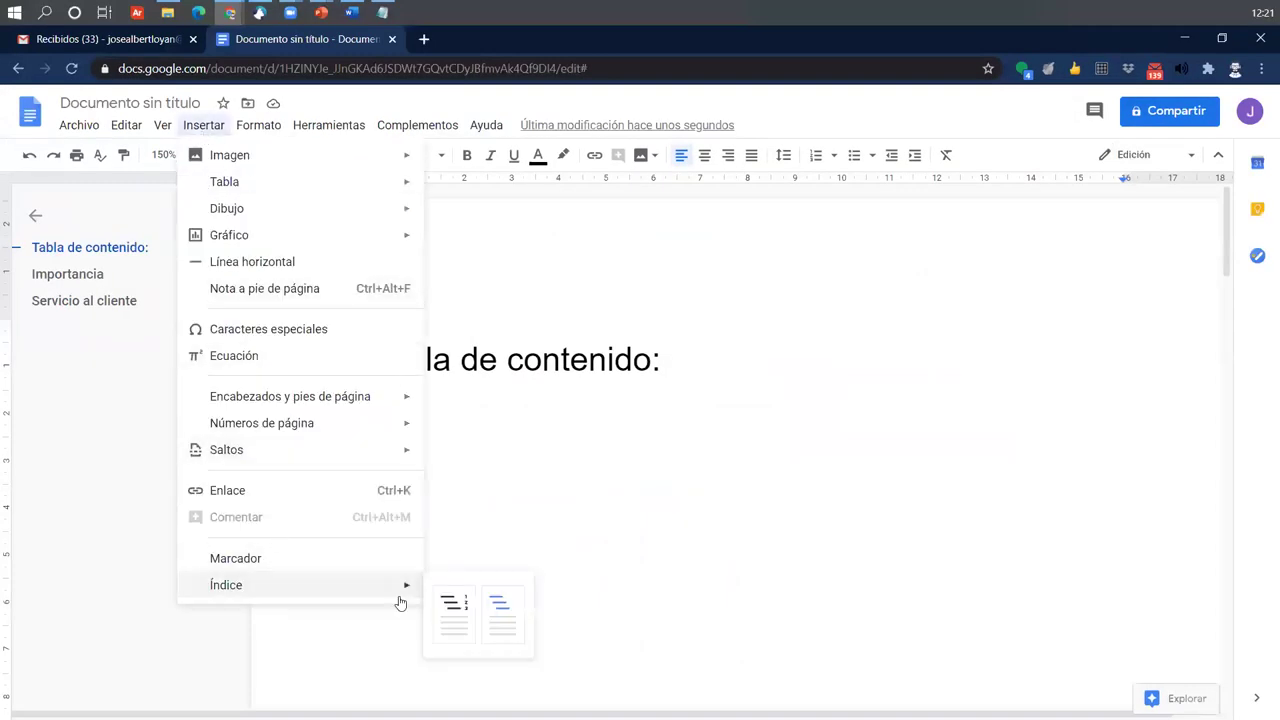
left_click(458, 606)
key("Down")
key("Up")
key("Up")
key("Up")
key("shift+Home")
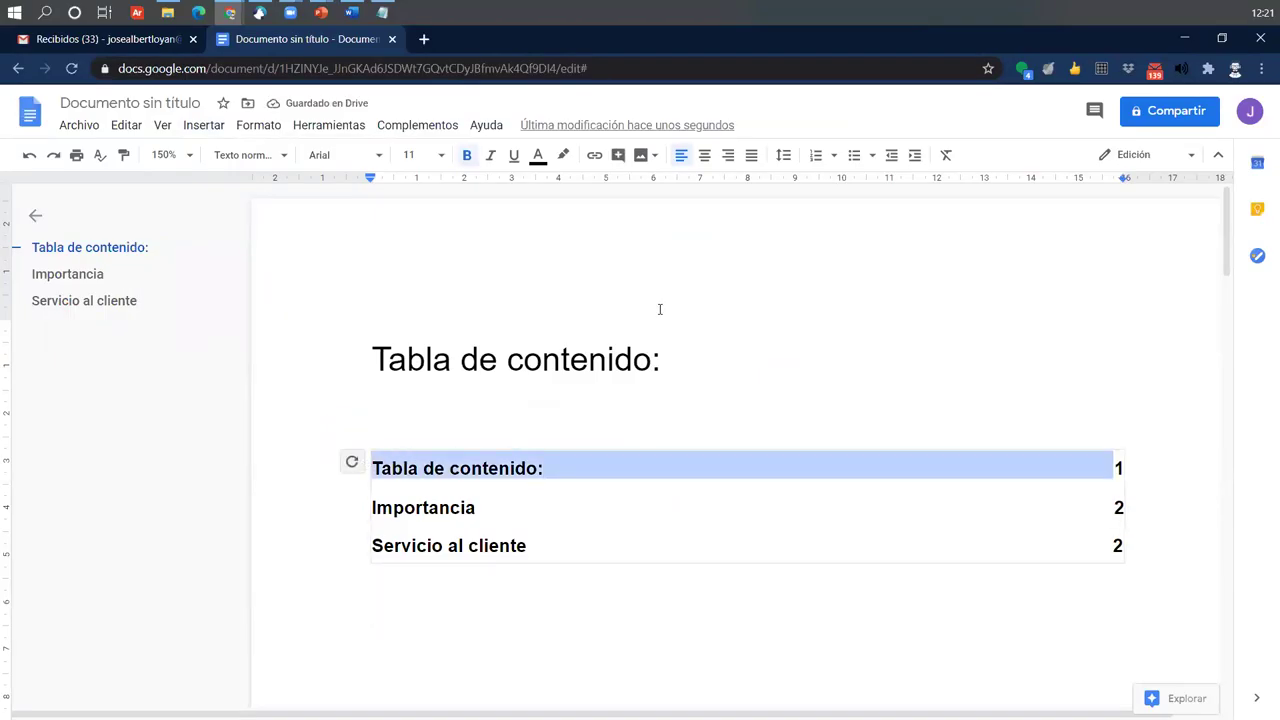
Change the "Tabla de contenido:" title from a heading to the Texto normal style.
left_click(700, 353)
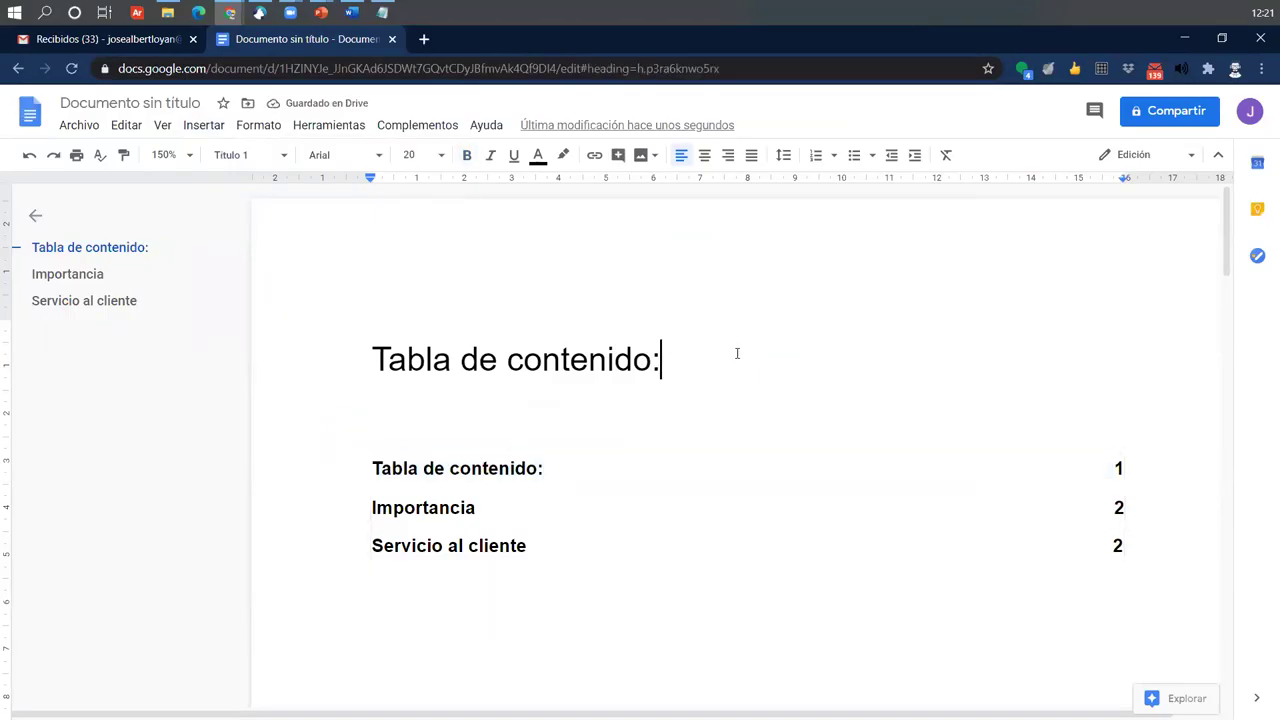
left_click(483, 468)
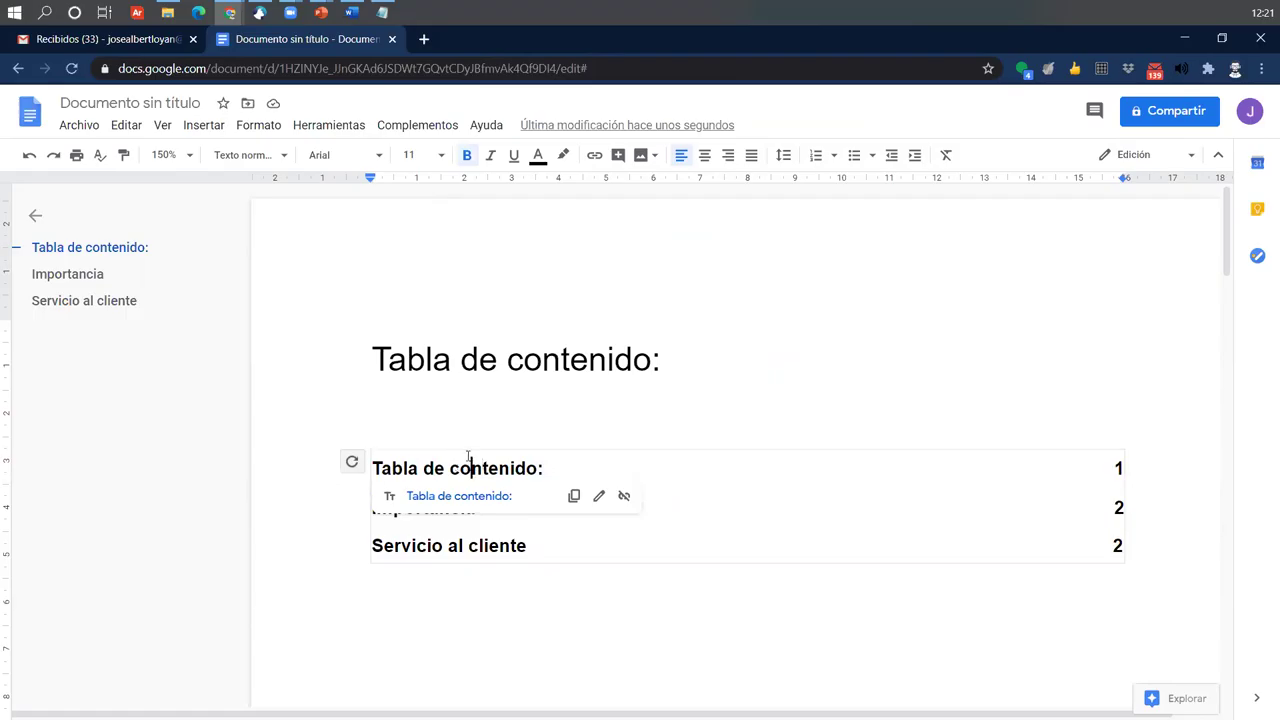
left_click(482, 393)
left_click_drag(360, 359, 659, 357)
left_click(272, 160)
left_click(272, 160)
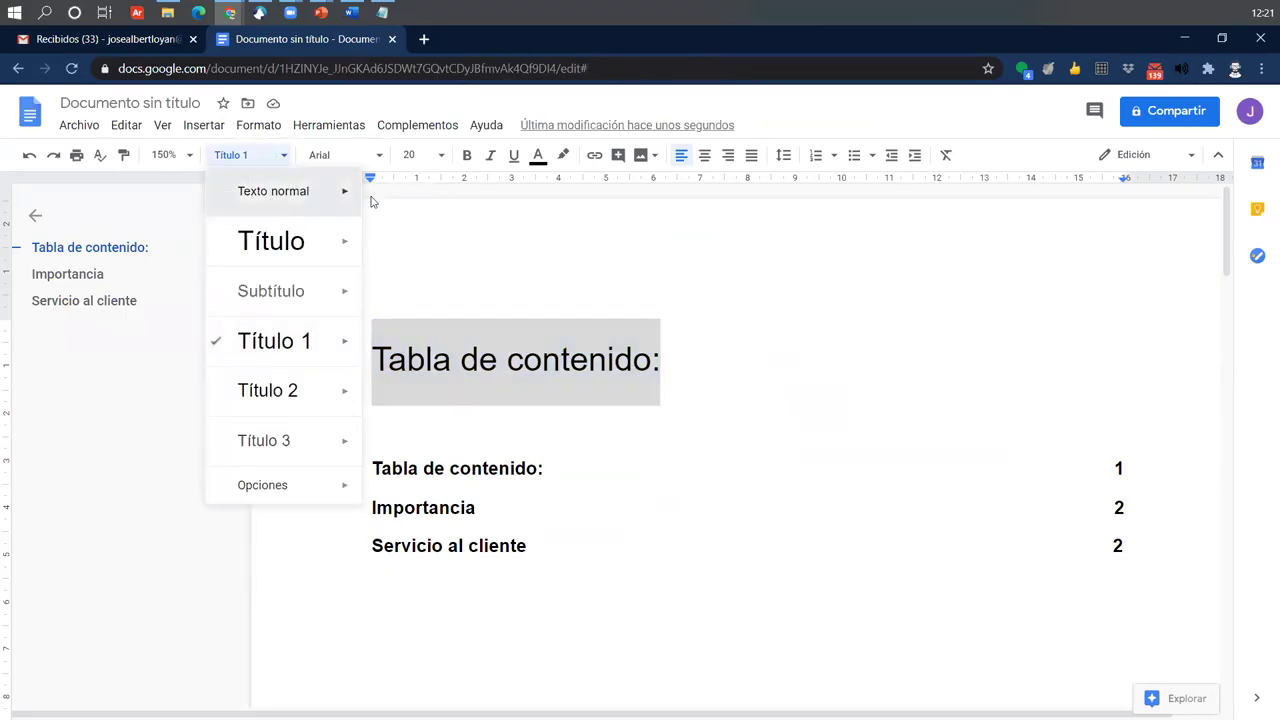
left_click(275, 191)
left_click(635, 334)
Update the index to match the current headings and delete the blank line between it and its title.
left_click(466, 486)
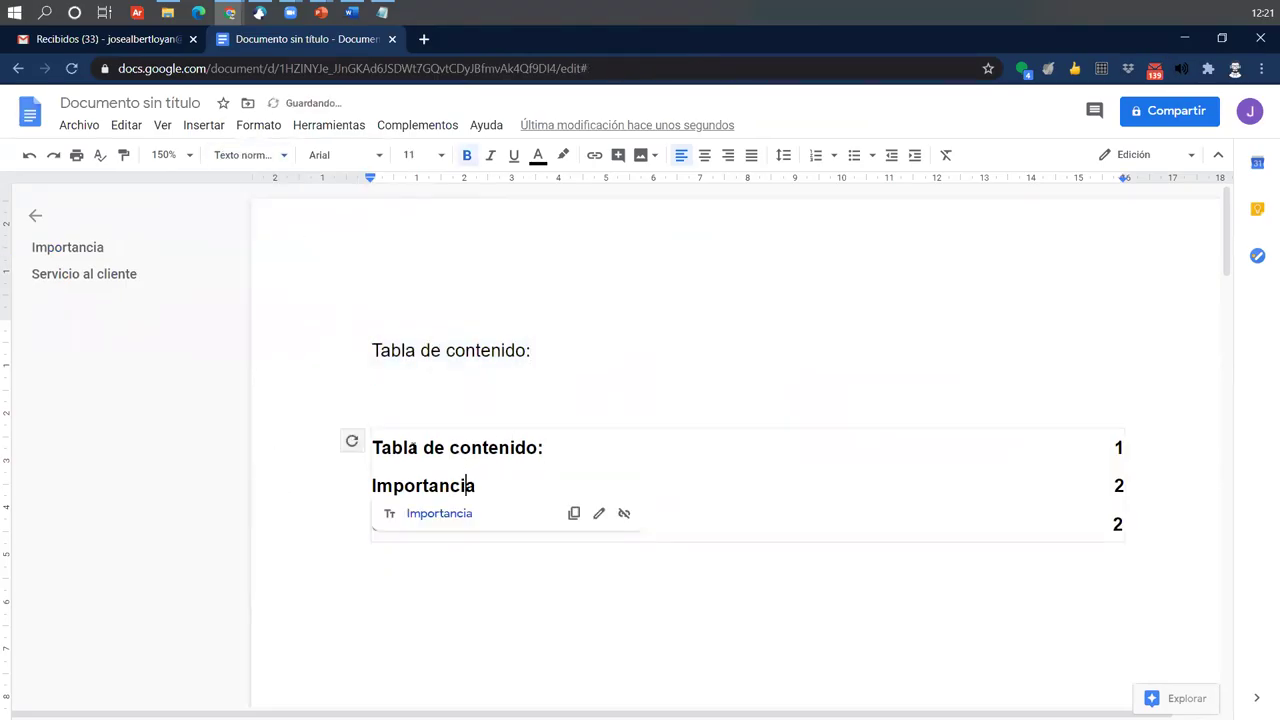
left_click(350, 443)
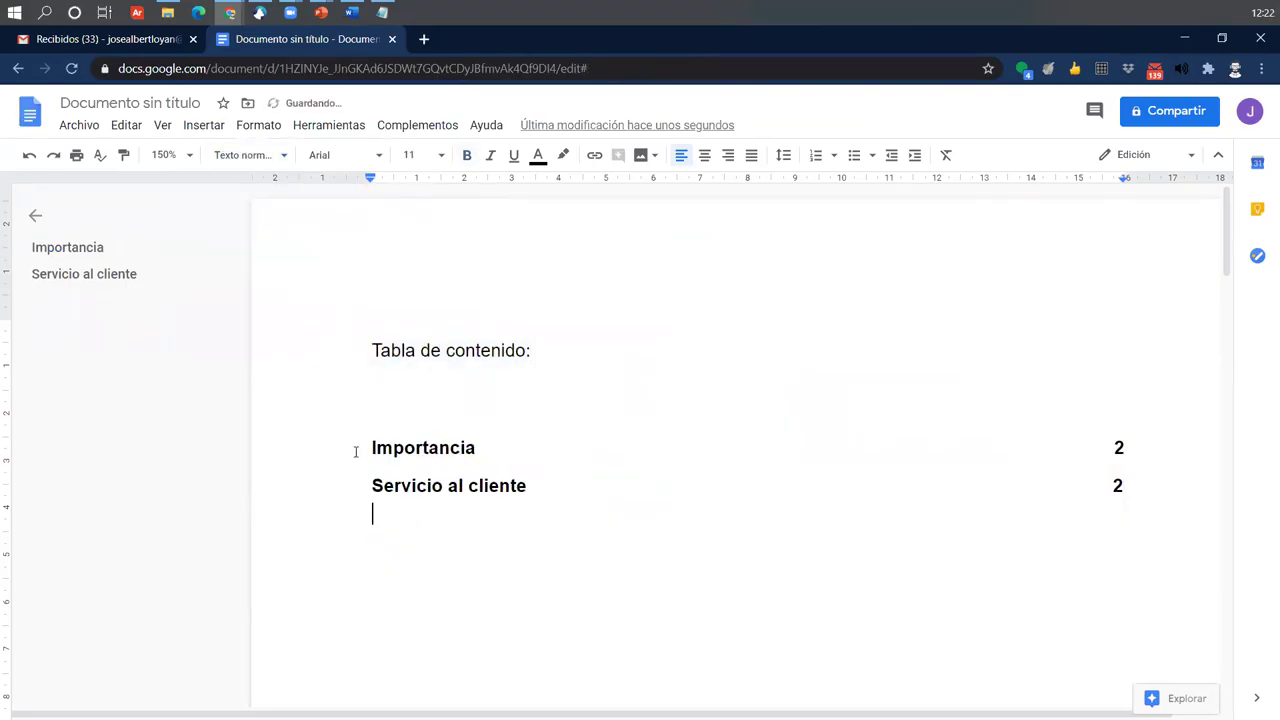
left_click(466, 401)
key("BackSpace")
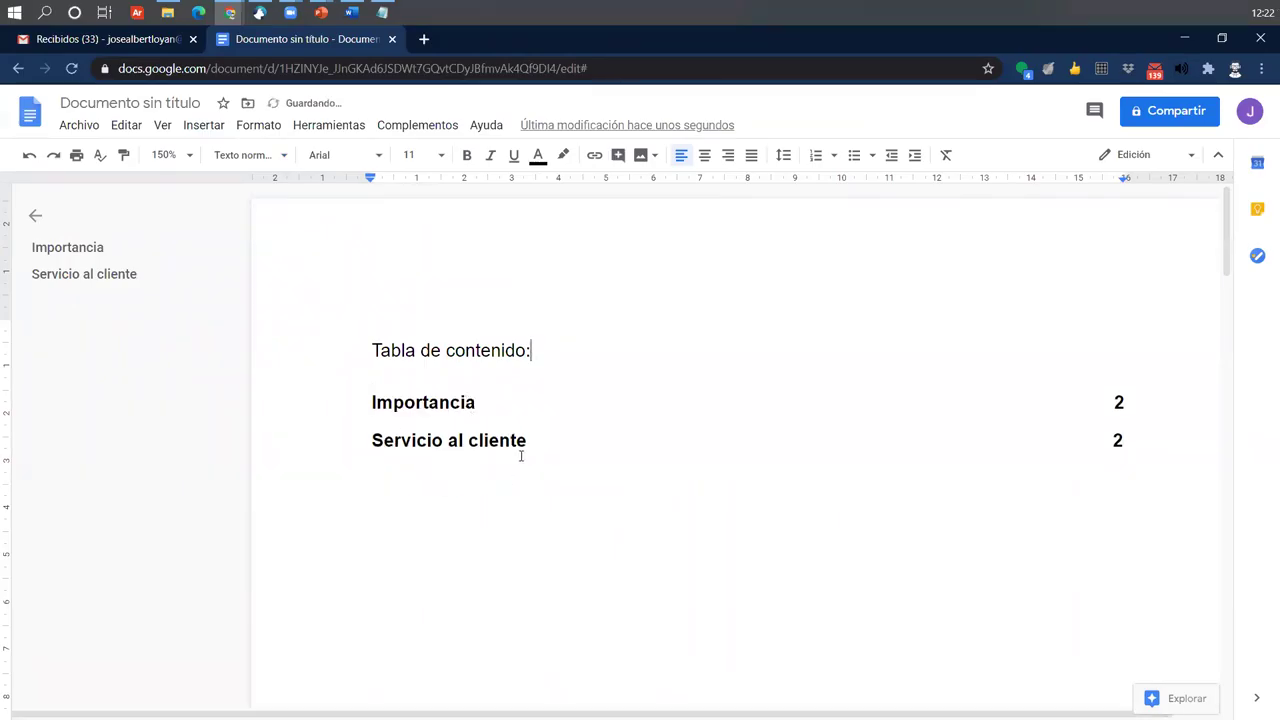
Test the index by following the "Servicio al cliente" entry's link to its section, and return to the index.
left_click(518, 440)
left_click(418, 402)
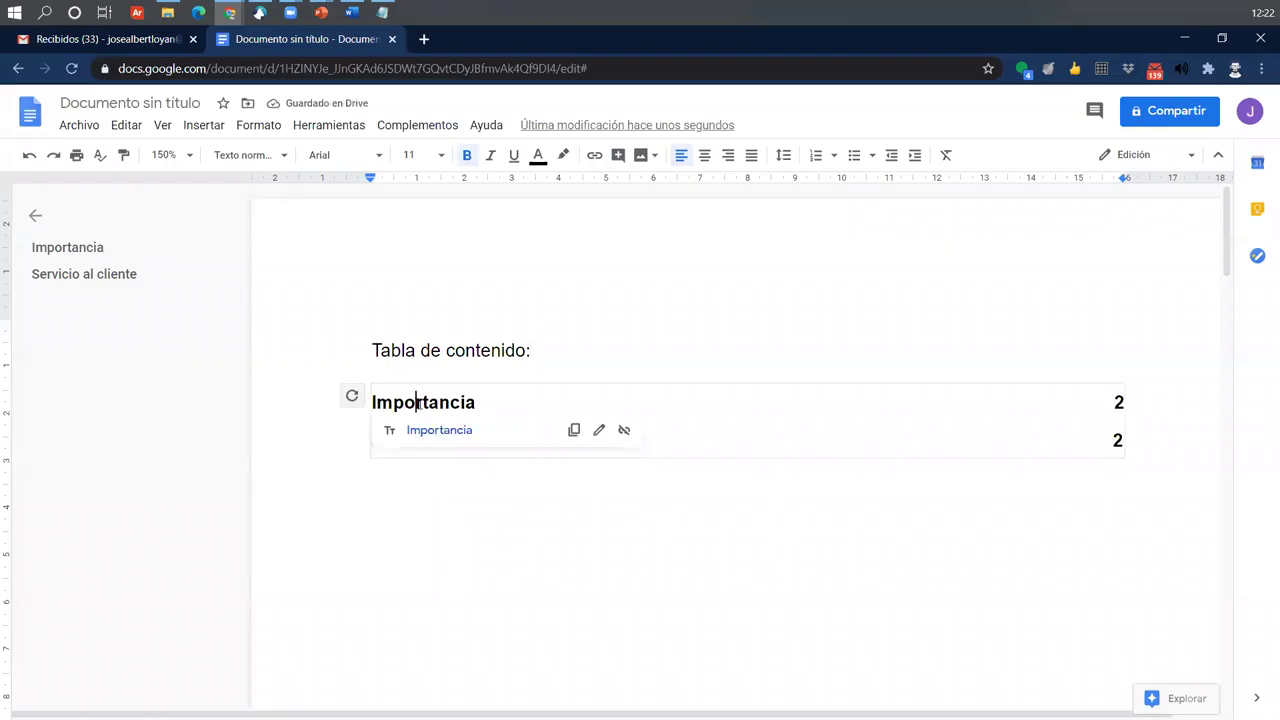
left_click_drag(451, 531, 448, 452)
left_click(448, 450)
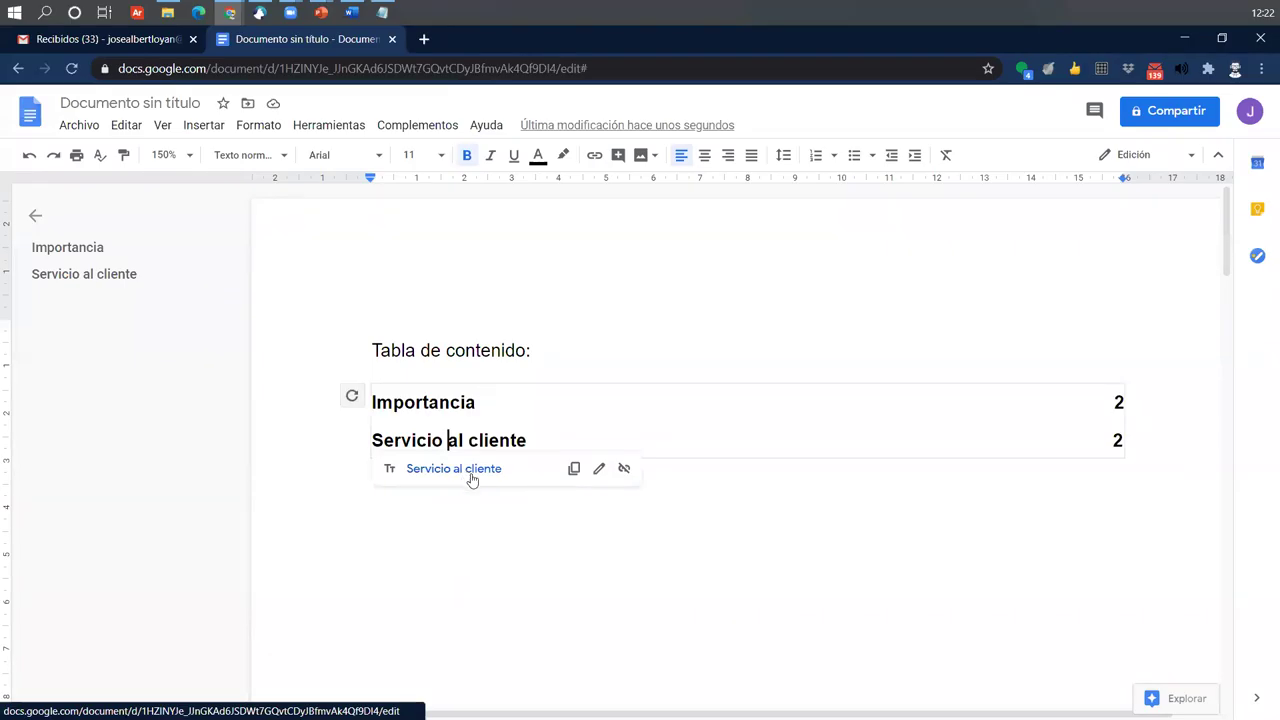
left_click(429, 440)
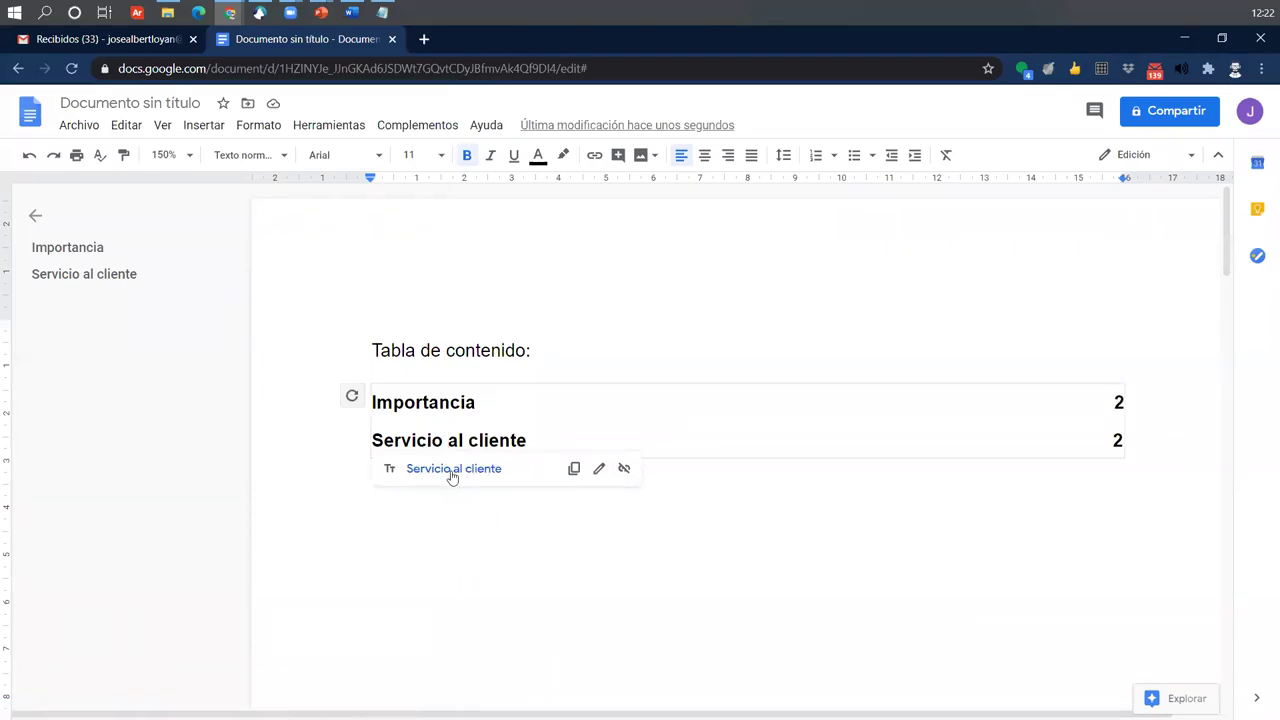
left_click(458, 468)
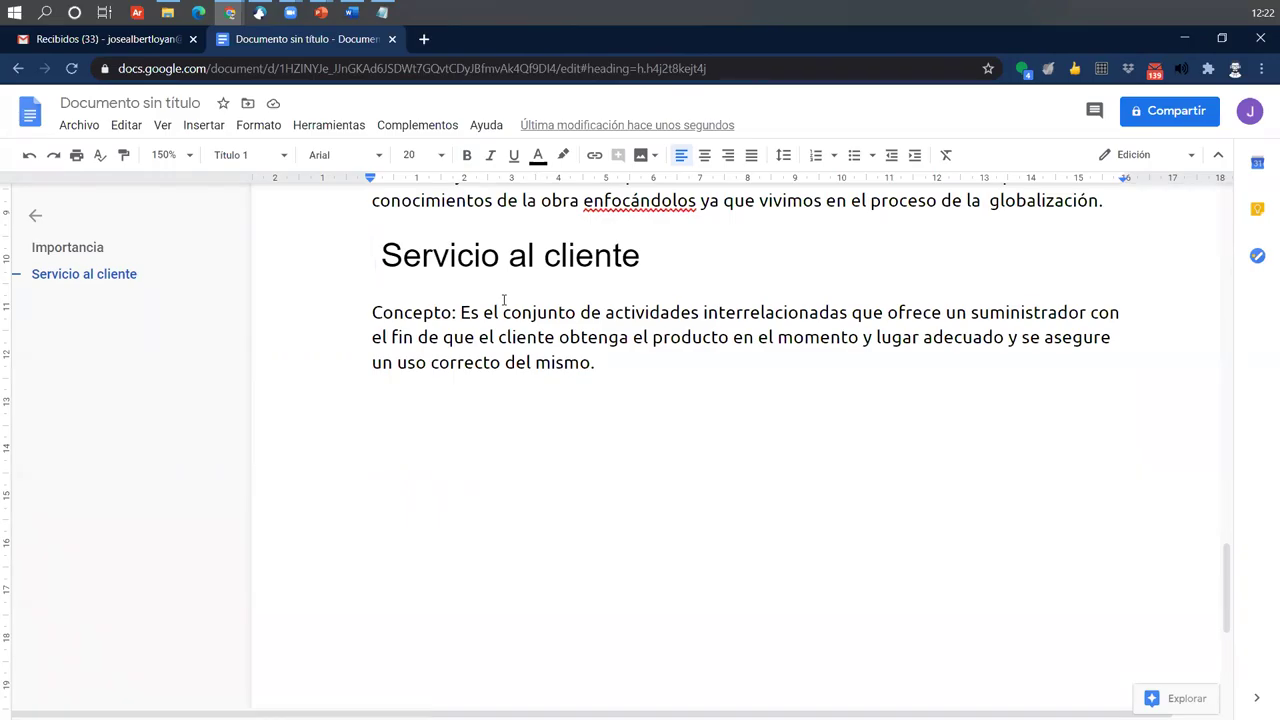
scroll(504, 300, "up", 1)
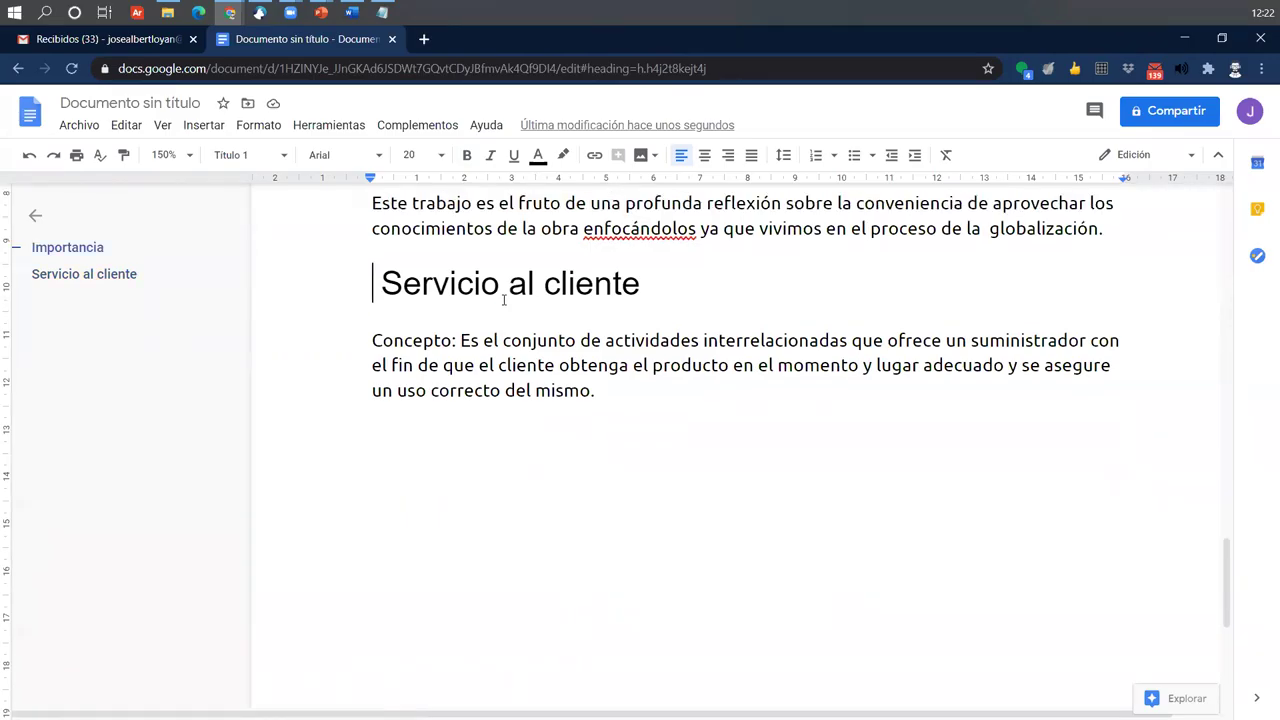
scroll(504, 300, "up", 4)
scroll(504, 300, "up", 10)
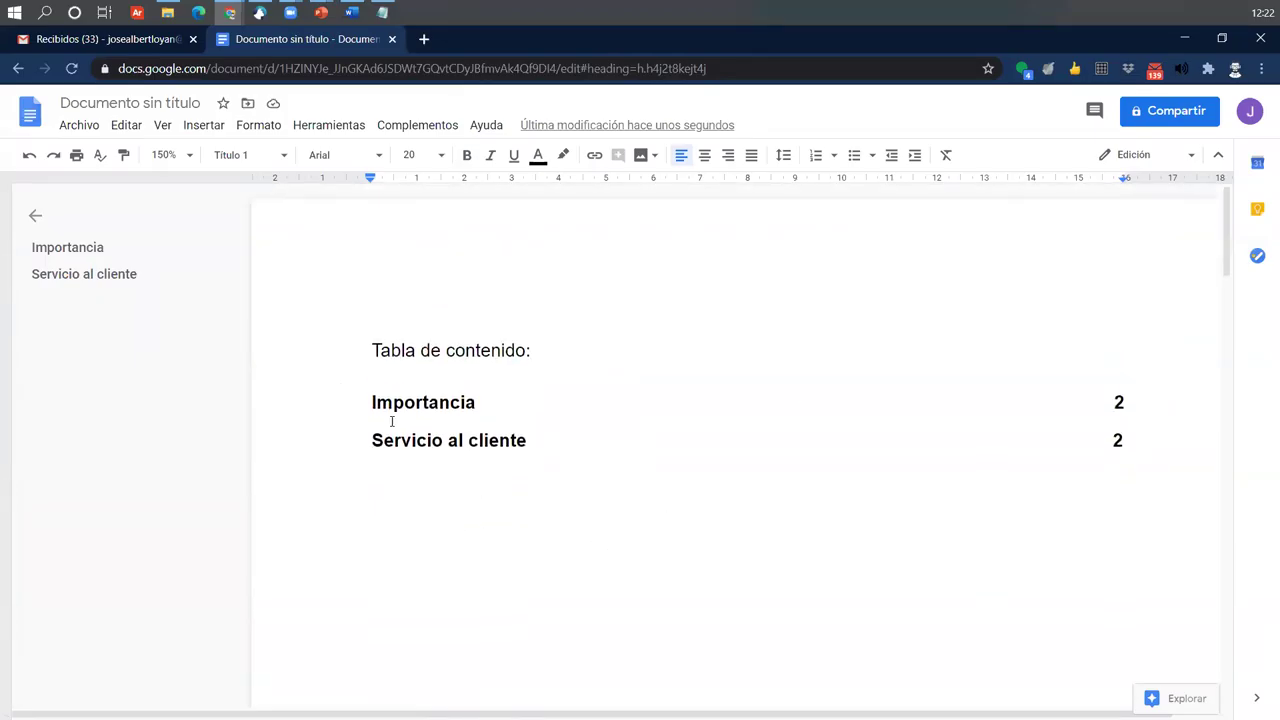
Insert a page break before the "Tabla de contenido:" title and set the document zoom to 100%.
left_click(375, 352)
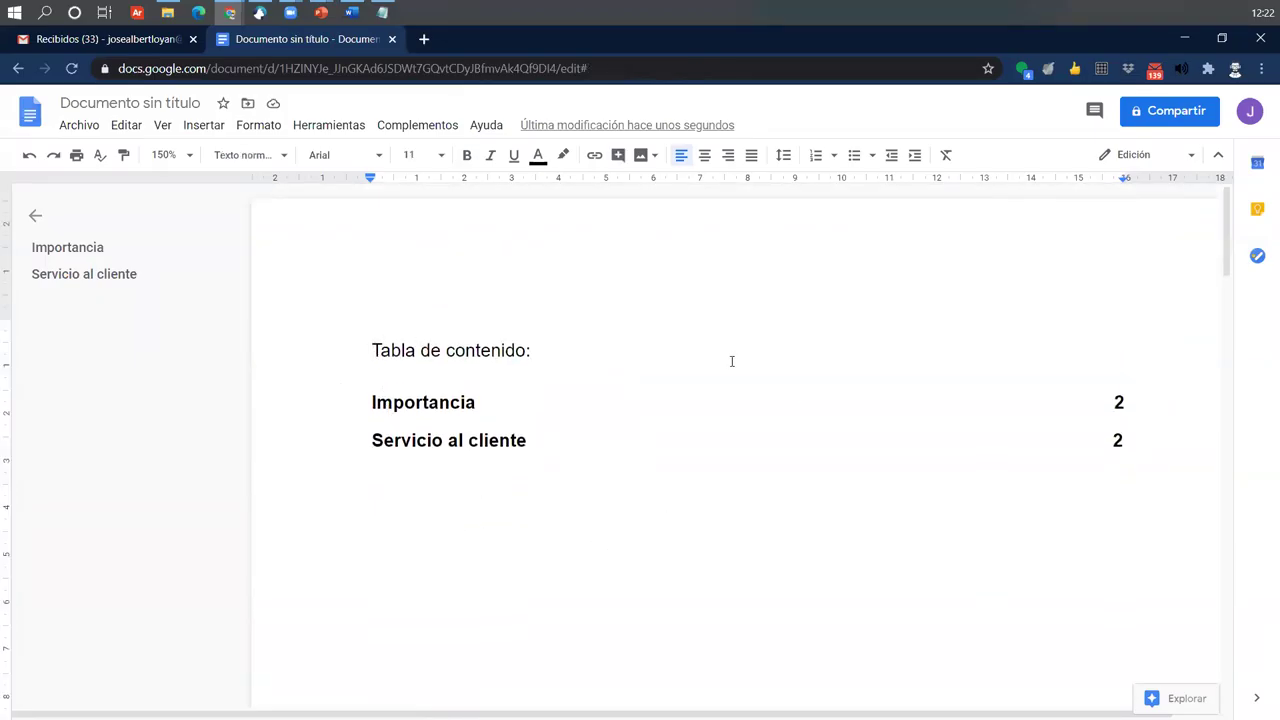
key("ctrl+Return")
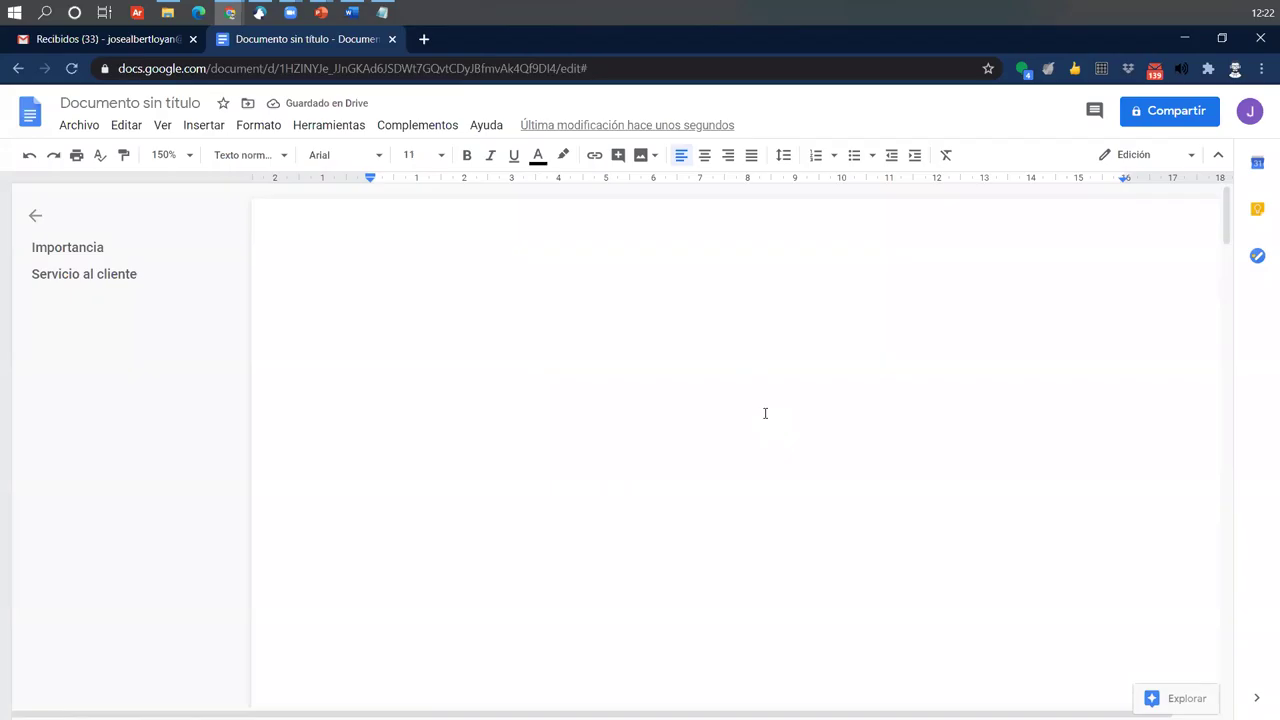
key("ctrl+minus")
key("ctrl+minus")
key("ctrl+minus")
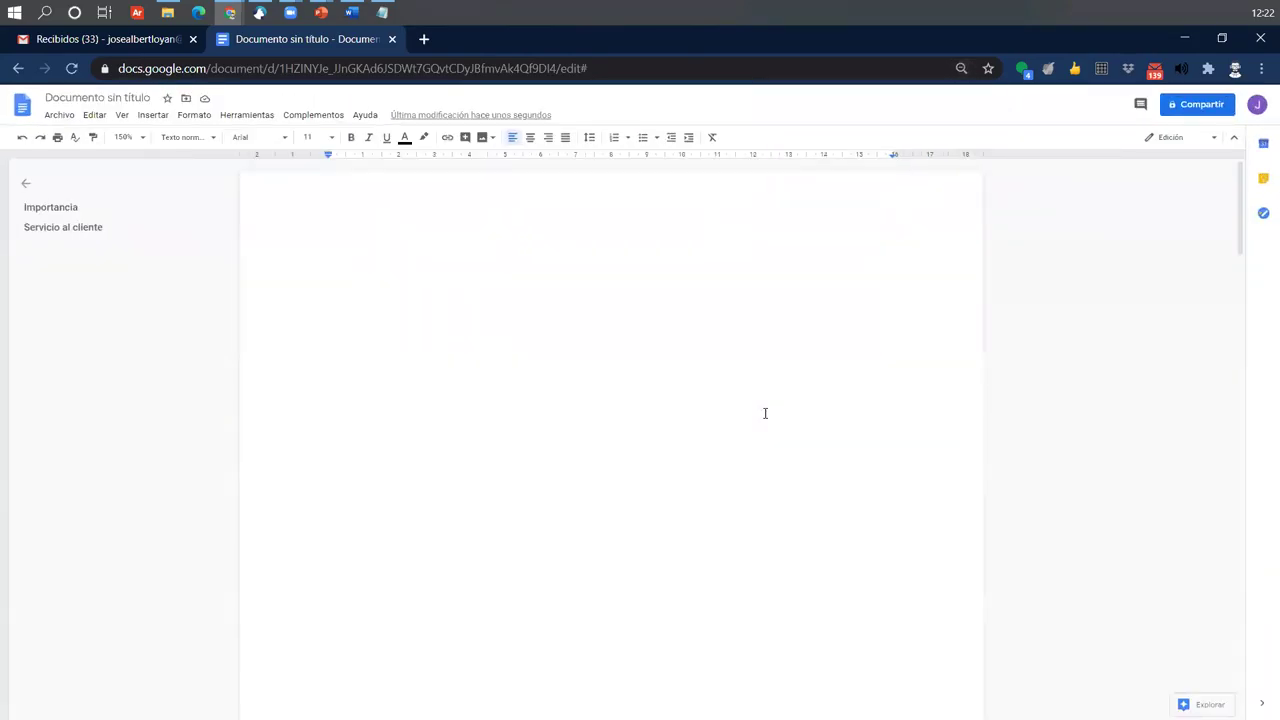
left_click(961, 68)
left_click(931, 99)
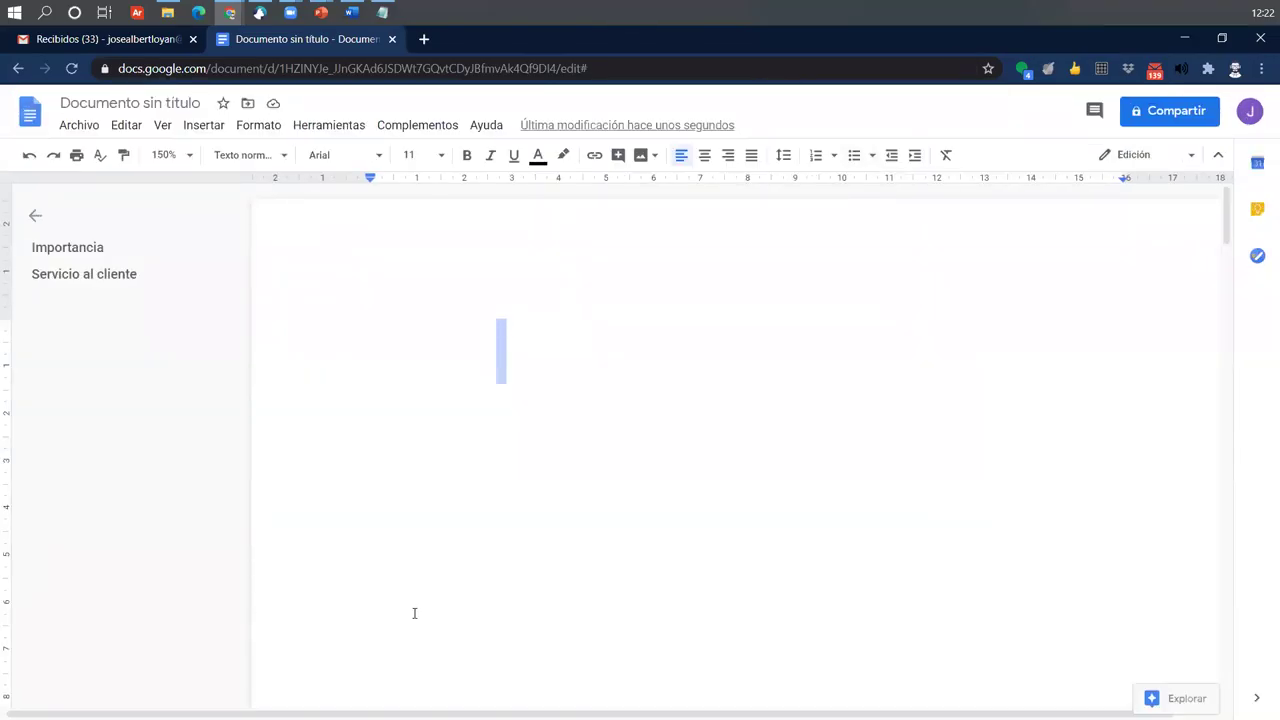
left_click(186, 156)
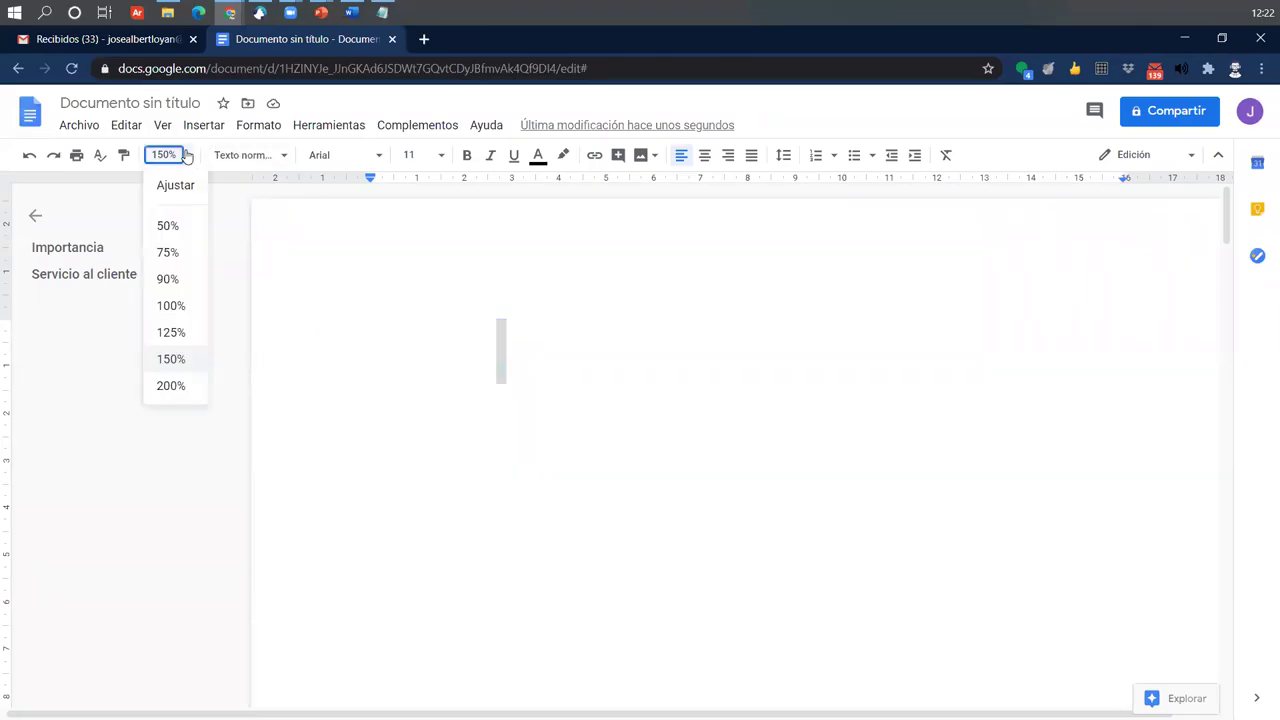
left_click(166, 305)
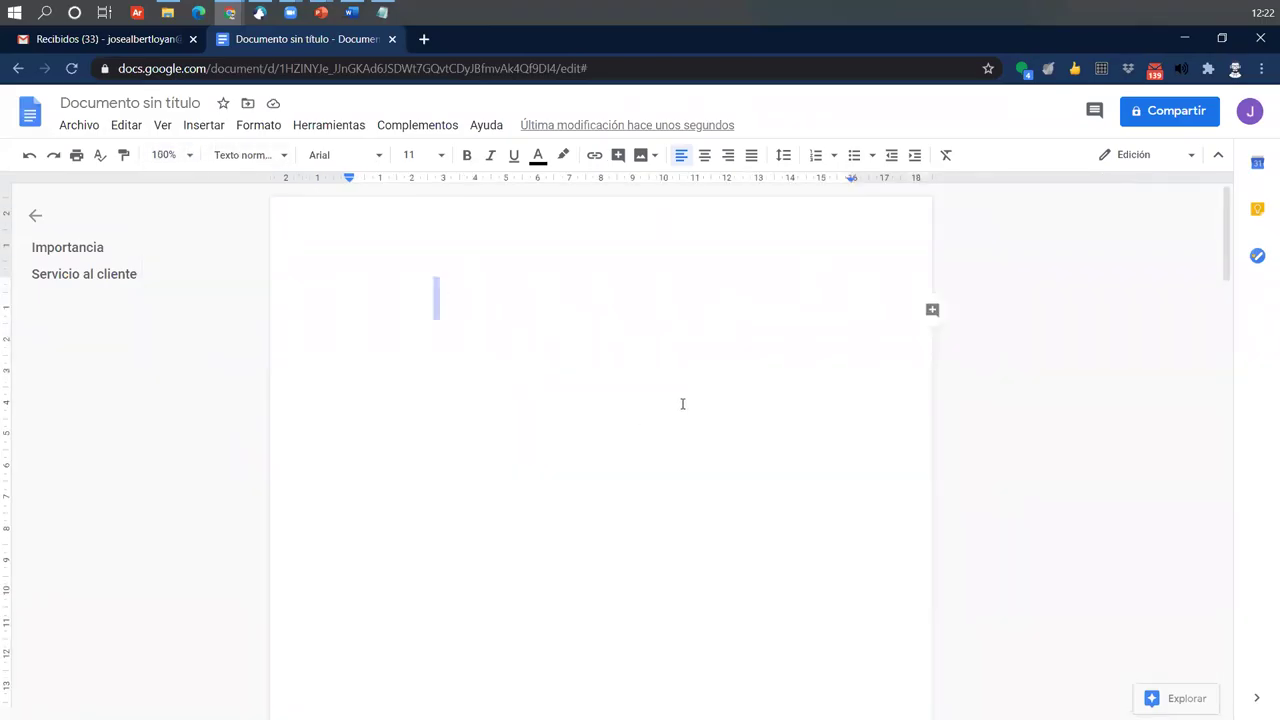
scroll(494, 330, "down", 5)
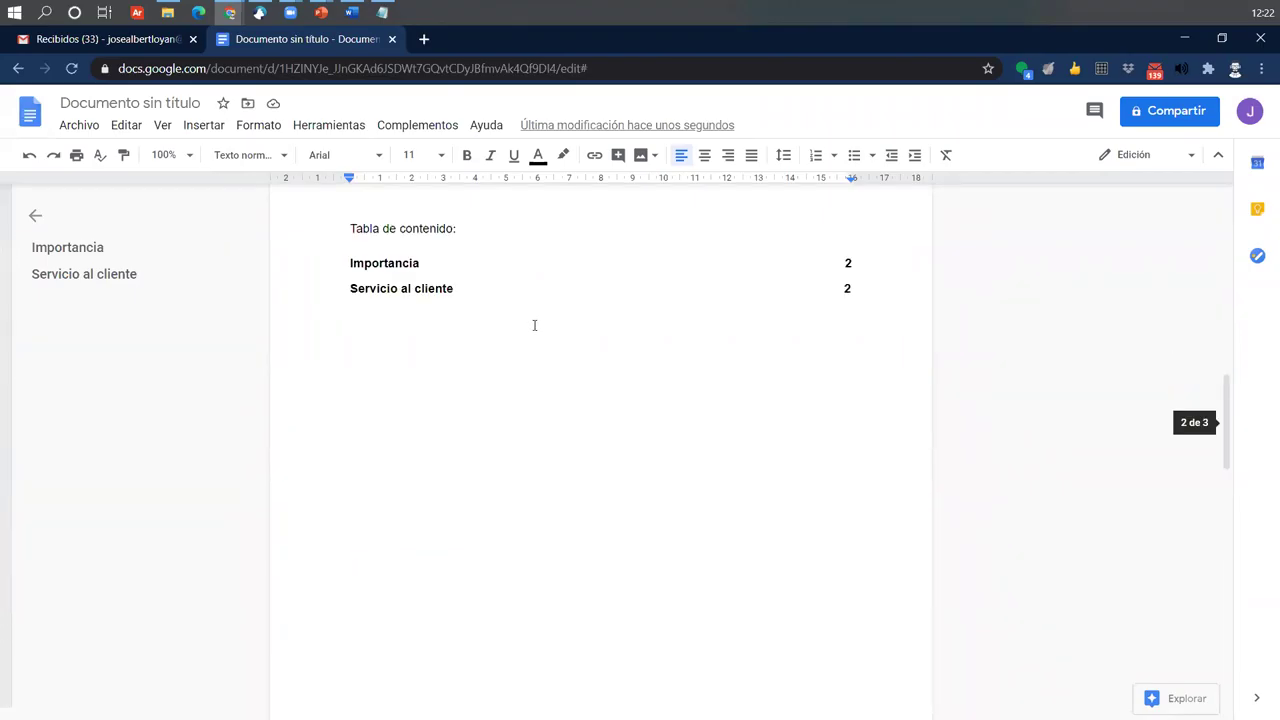
scroll(542, 347, "up", 5)
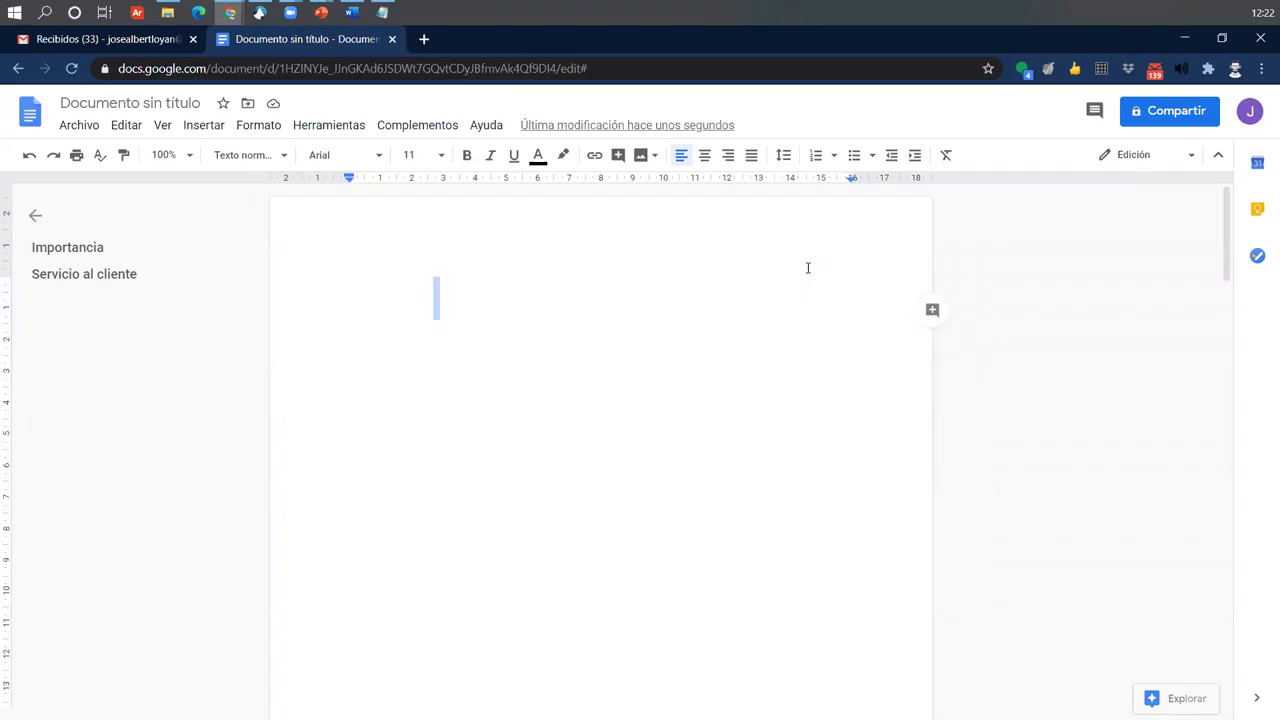
Look up "empresa" from the first paragraph under the "Importancia" heading with the Explorar command.
scroll(757, 337, "down", 10)
scroll(405, 330, "down", 10)
scroll(734, 333, "up", 3)
scroll(572, 327, "down", 2)
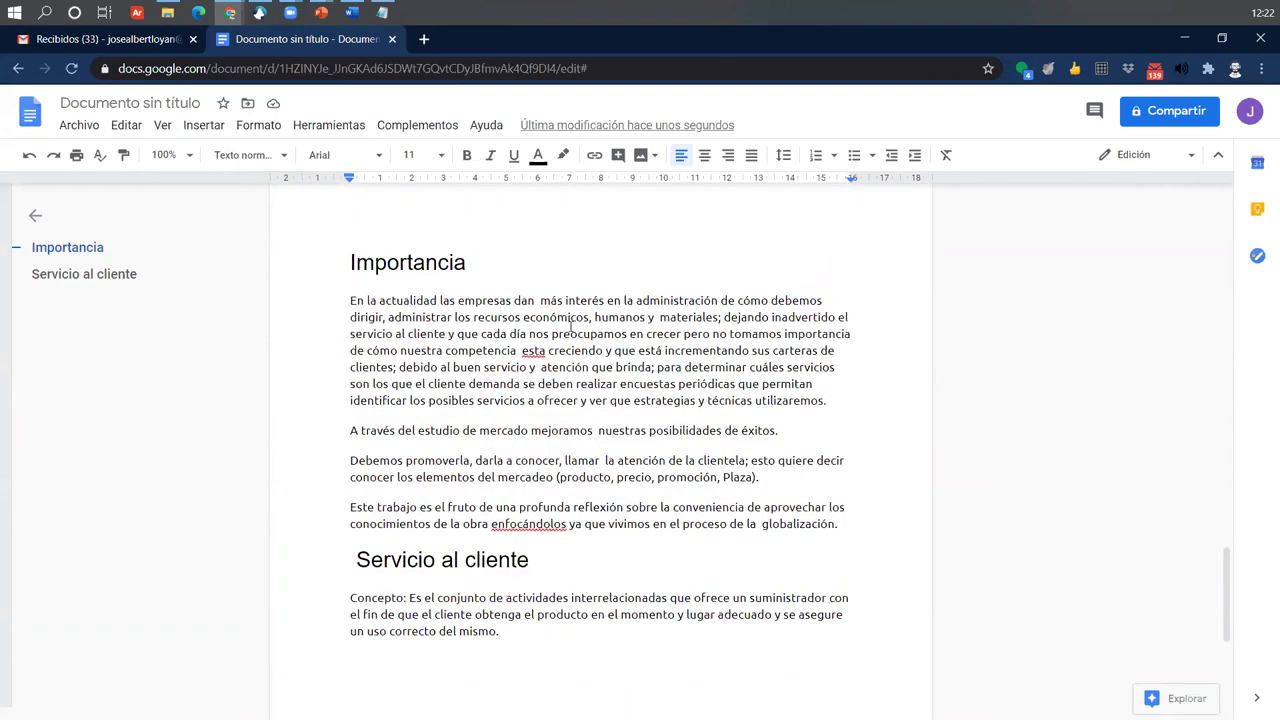
left_click(460, 334)
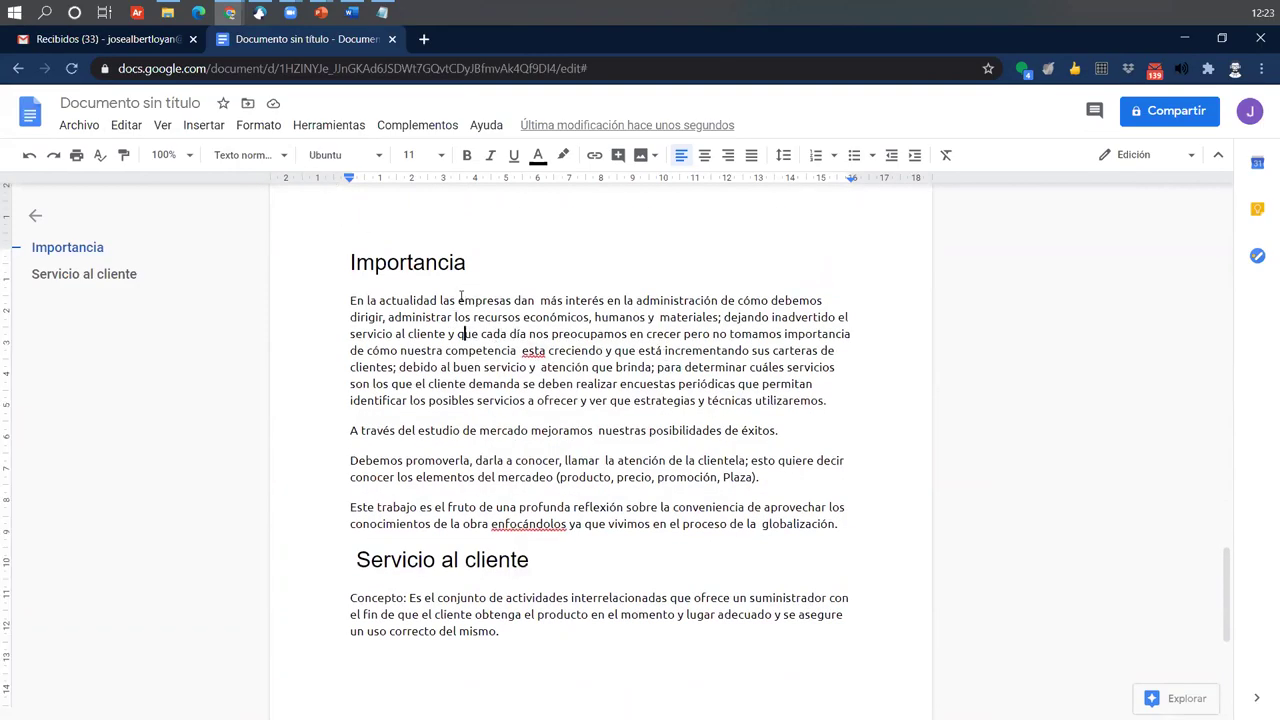
left_click(458, 300)
left_click(504, 299, "shift")
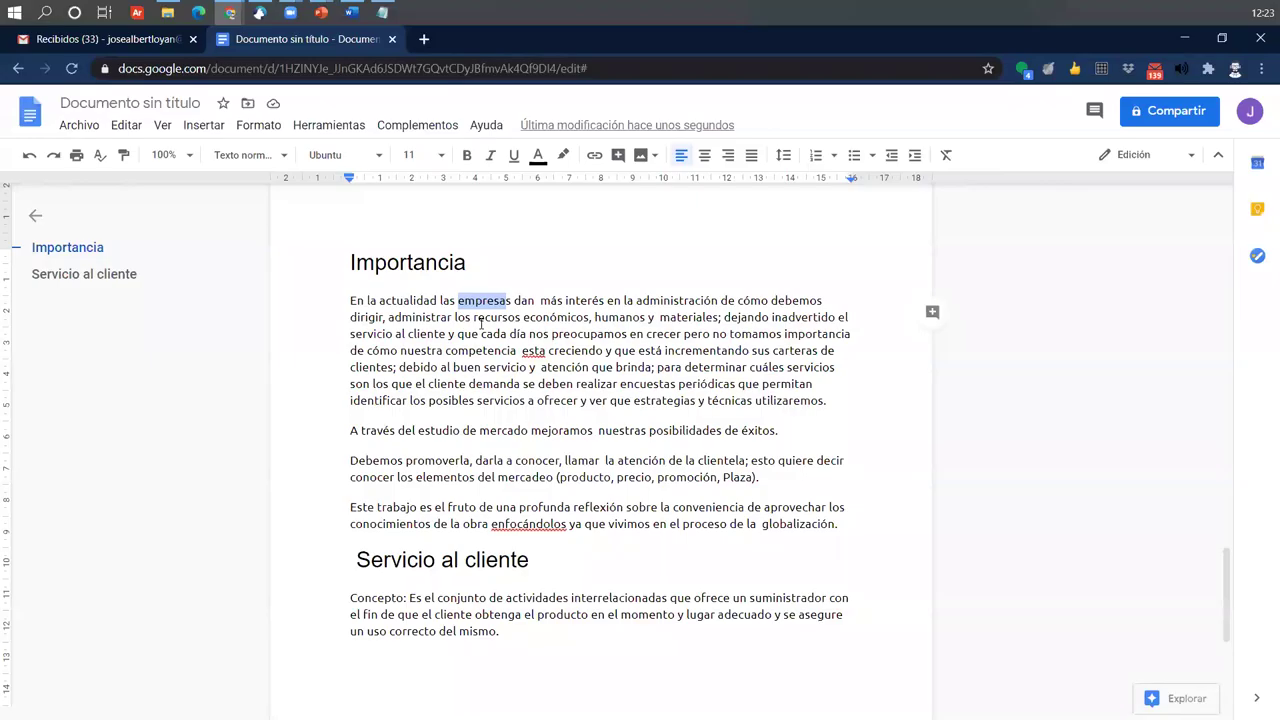
right_click(486, 300)
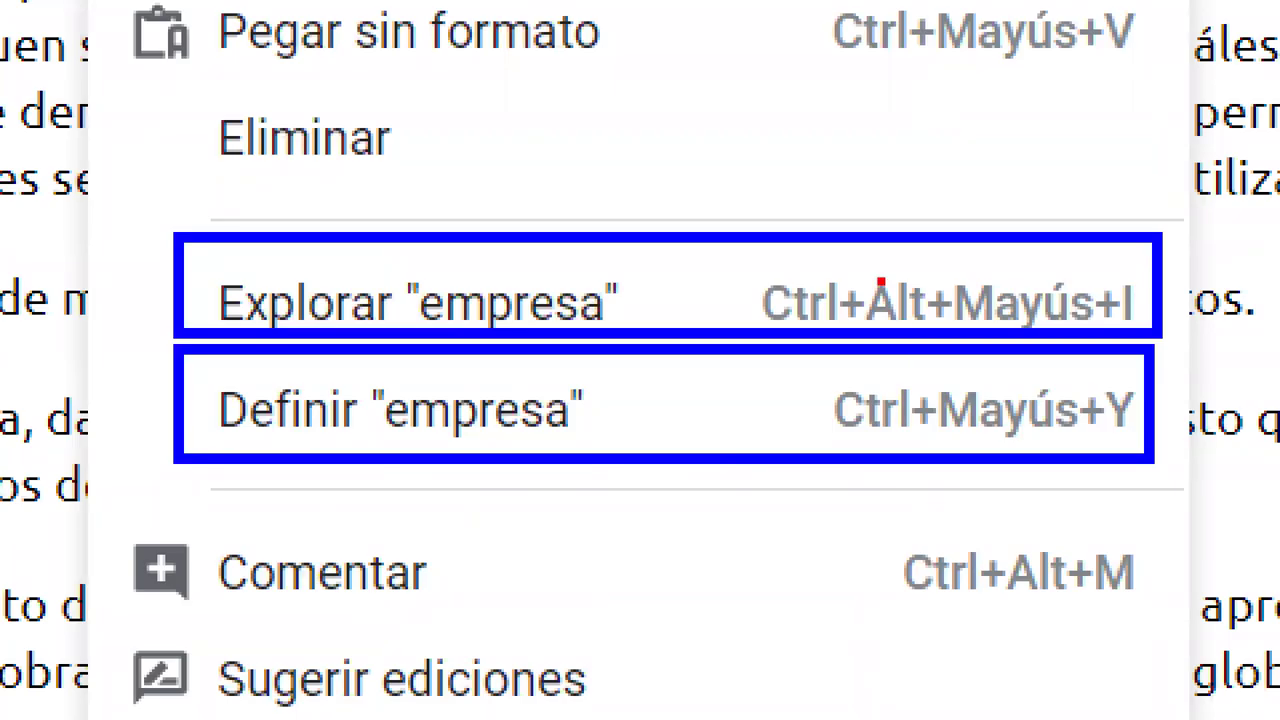
mouse_move(186, 404)
left_mouse_down()
mouse_move(208, 440)
mouse_move(255, 366)
left_mouse_up()
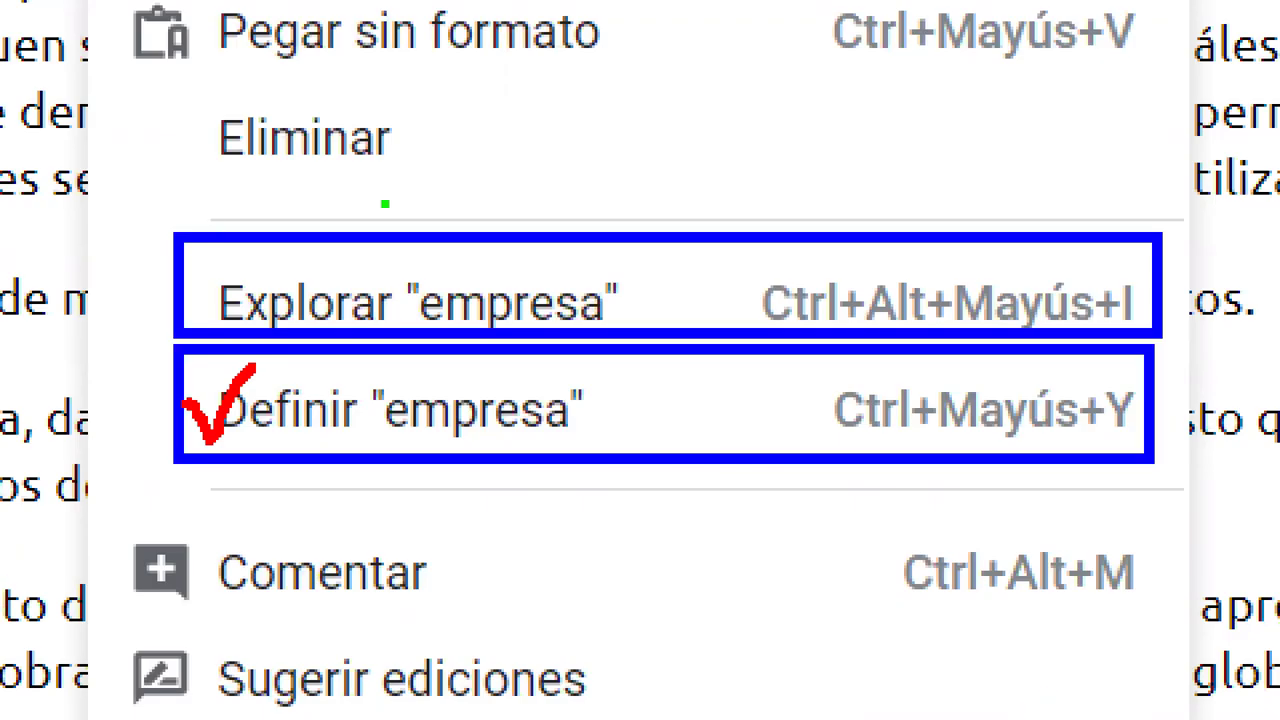
mouse_move(173, 287)
left_mouse_down()
mouse_move(205, 328)
mouse_move(222, 257)
left_mouse_up()
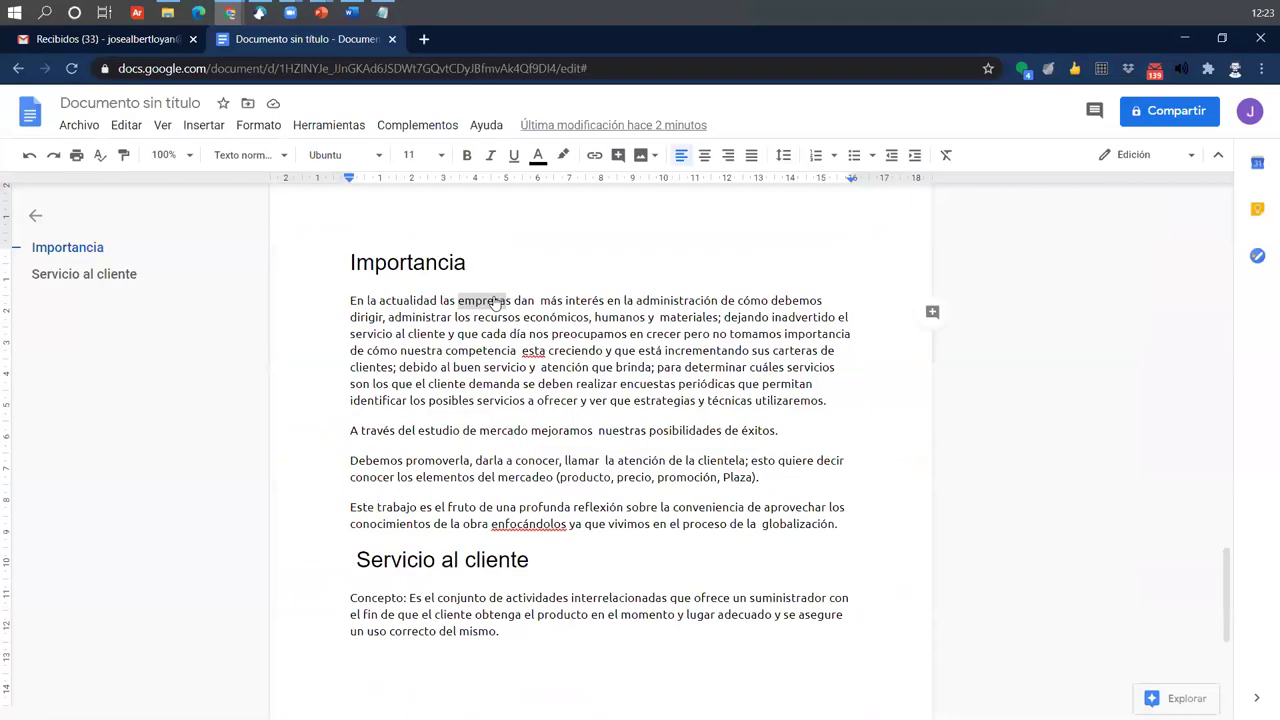
right_click(494, 300)
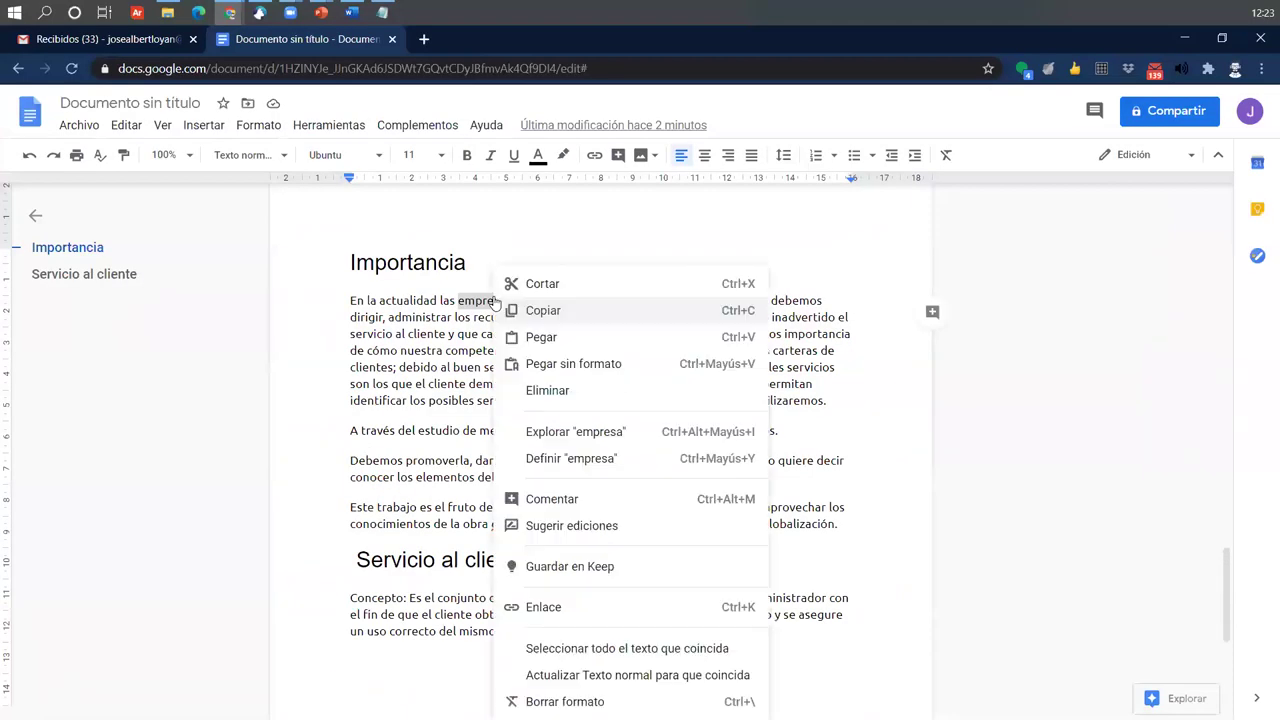
left_click(595, 433)
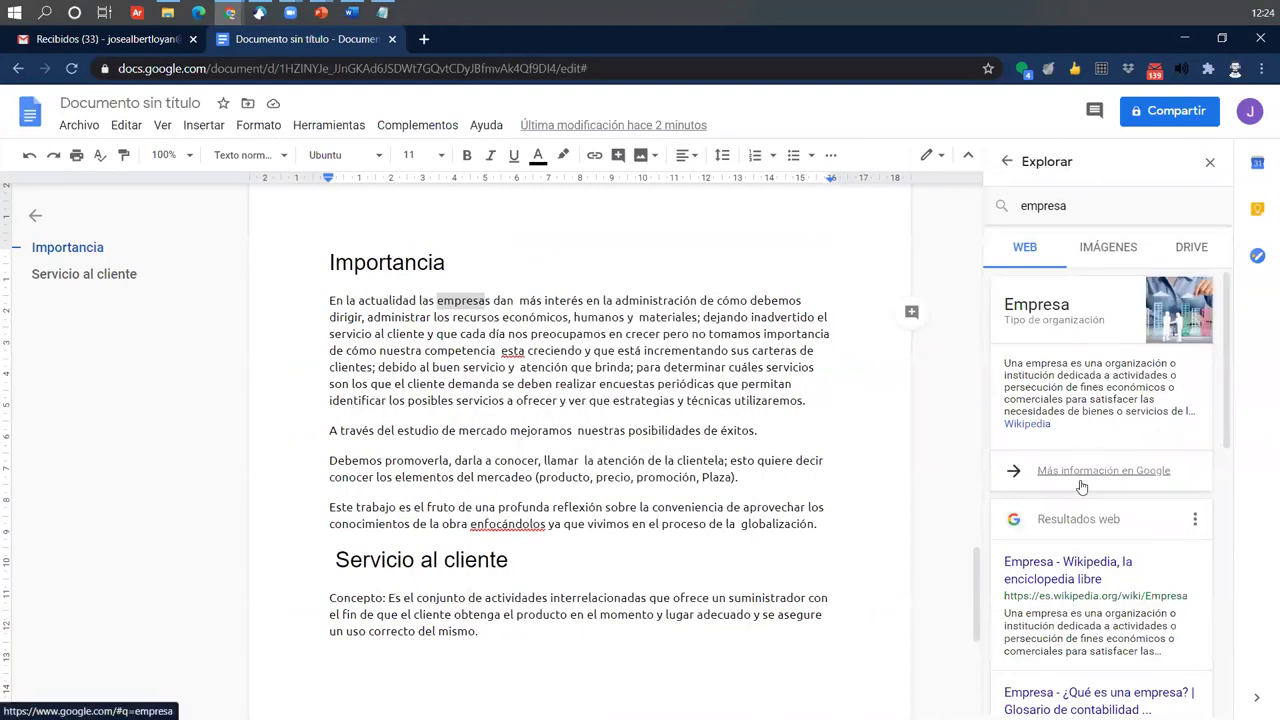
Browse the web, image and Drive results for "empresa", and close the Explorar results.
scroll(1082, 487, "down", 3)
scroll(1082, 487, "down", 4)
scroll(1082, 480, "up", 8)
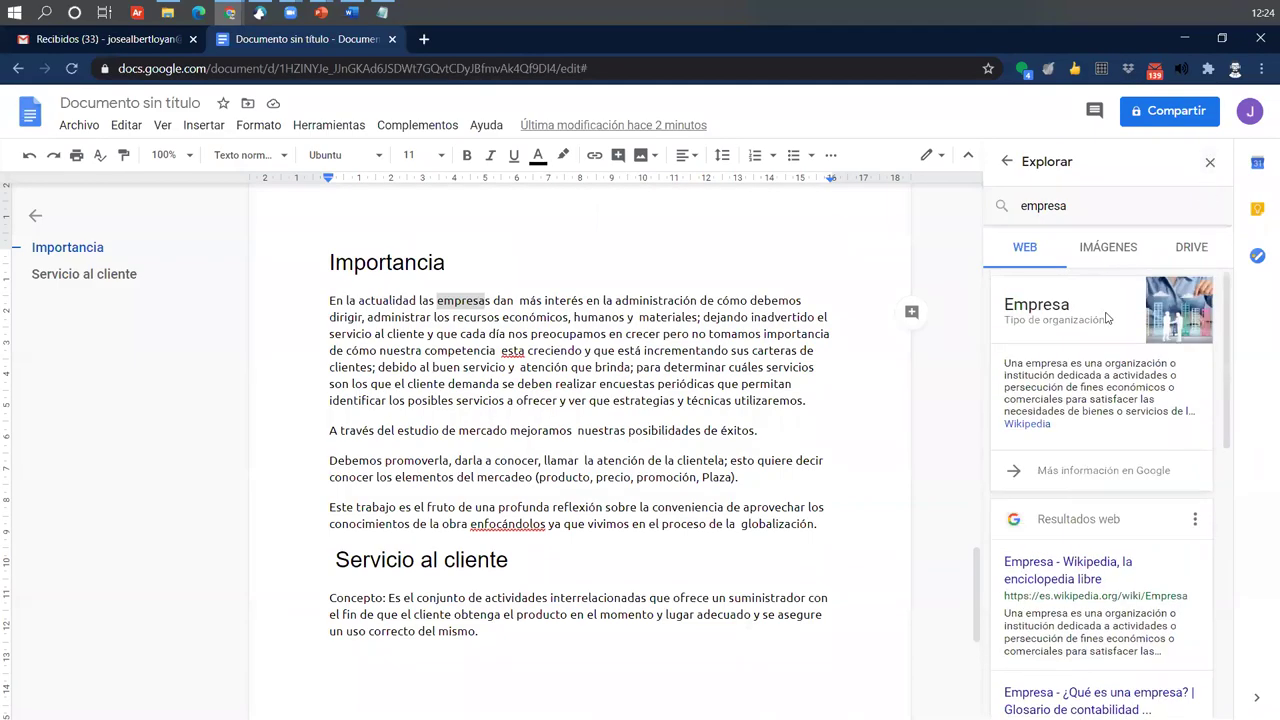
scroll(1062, 370, "down", 7)
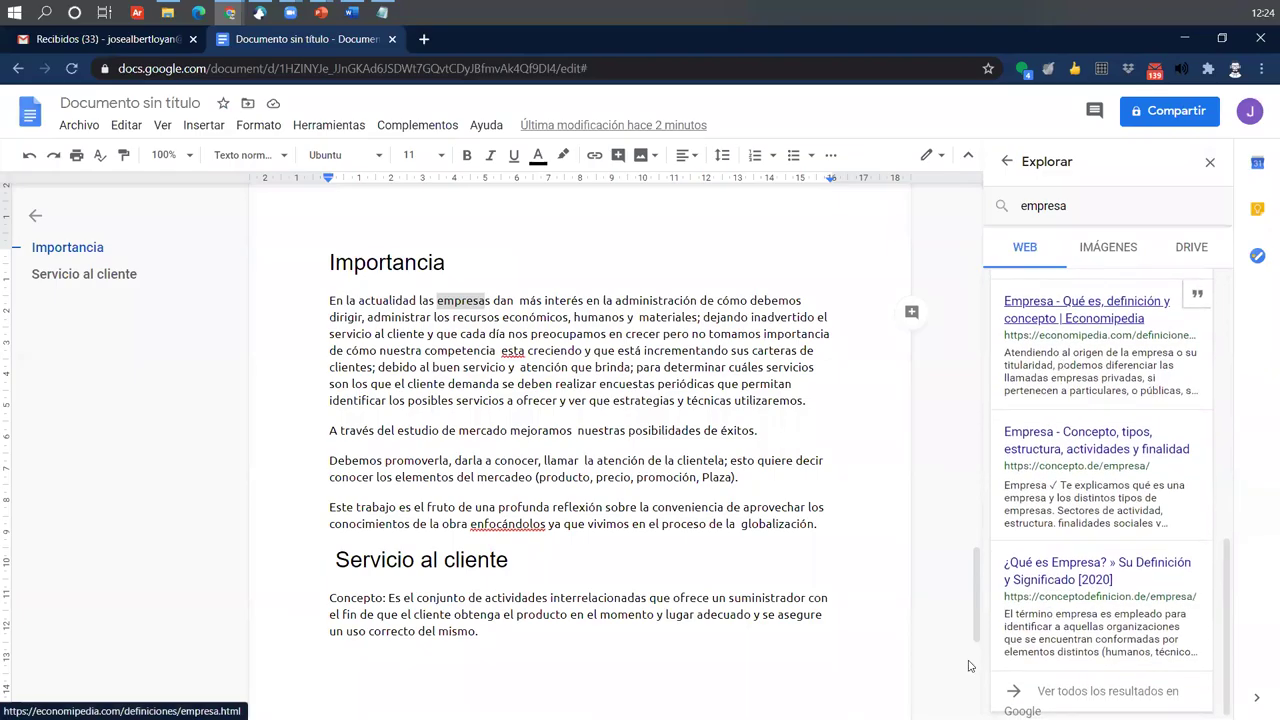
scroll(1100, 580, "up", 2)
left_click(1109, 247)
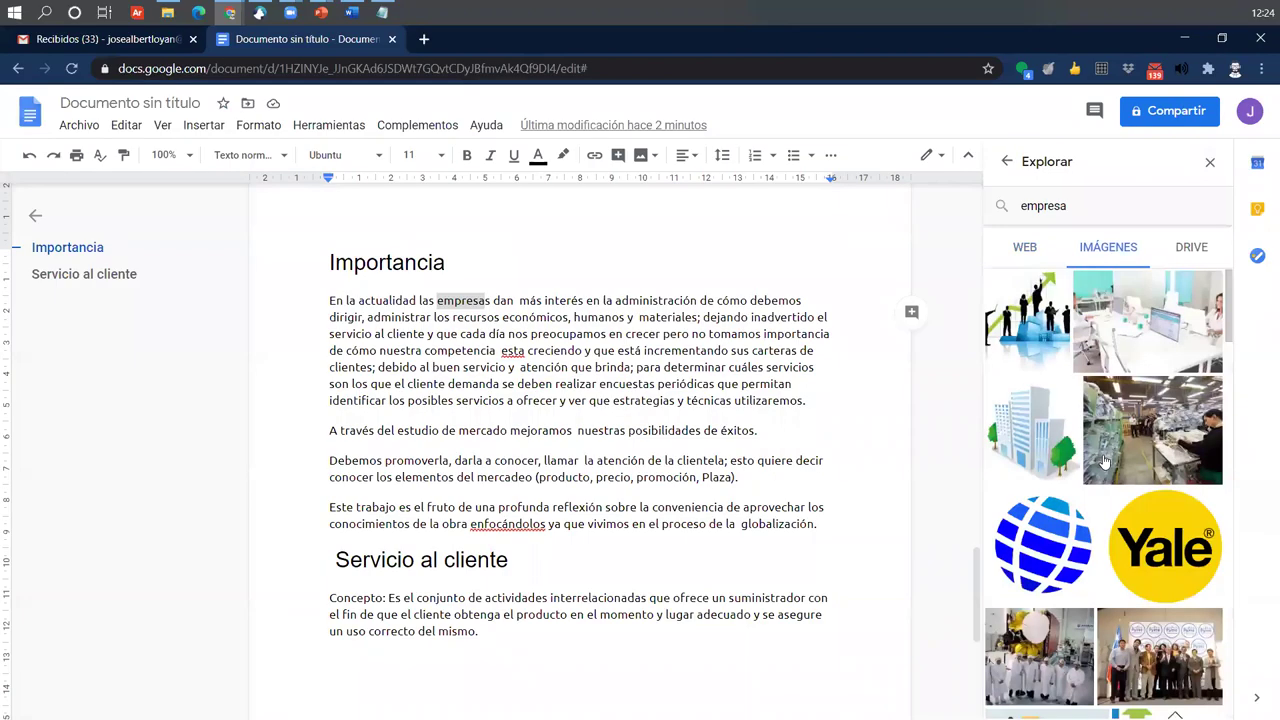
scroll(1105, 460, "down", 10)
left_click(1187, 249)
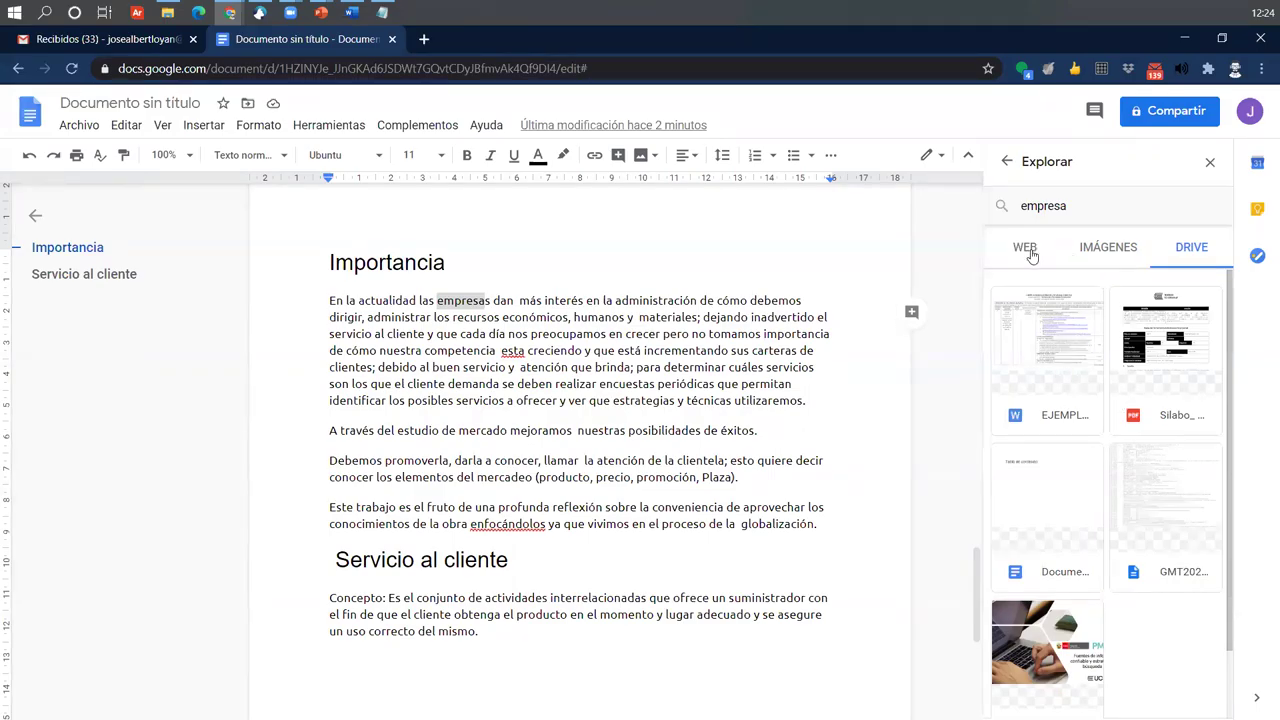
key("Return")
left_click(1208, 162)
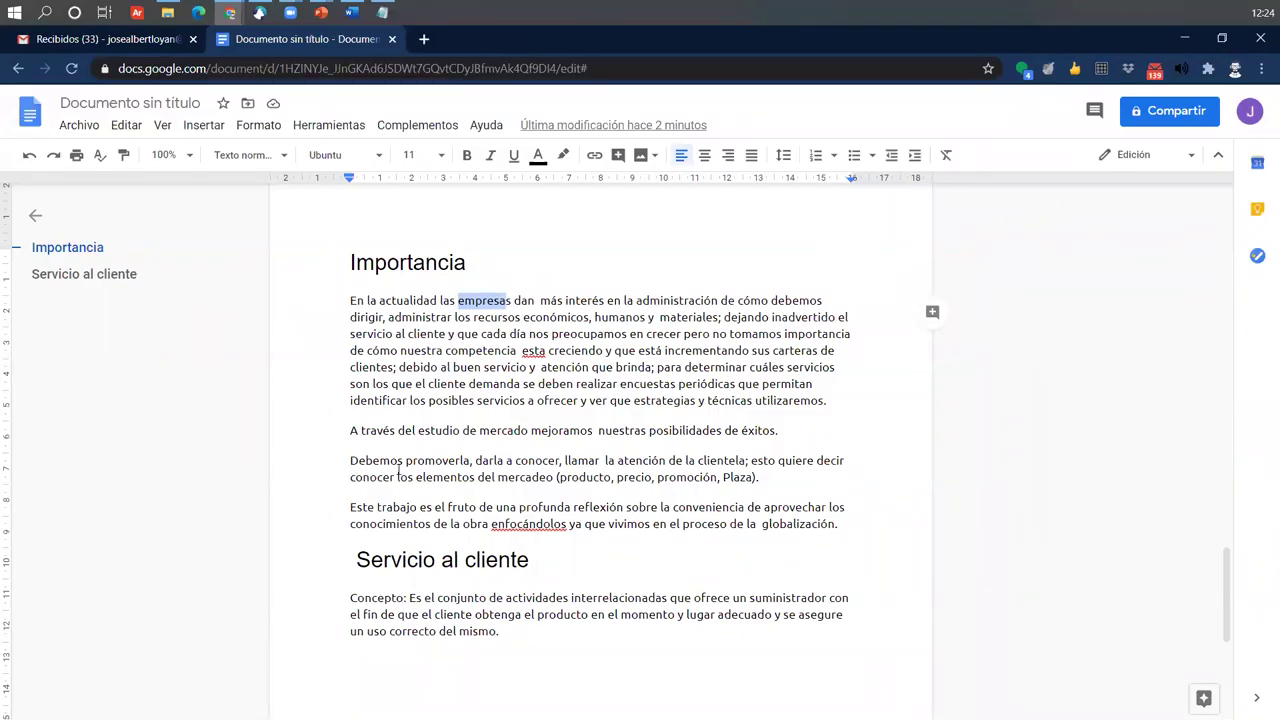
Open the voice typing tool and place its microphone box in the empty area beside the page.
scroll(577, 483, "down", 4)
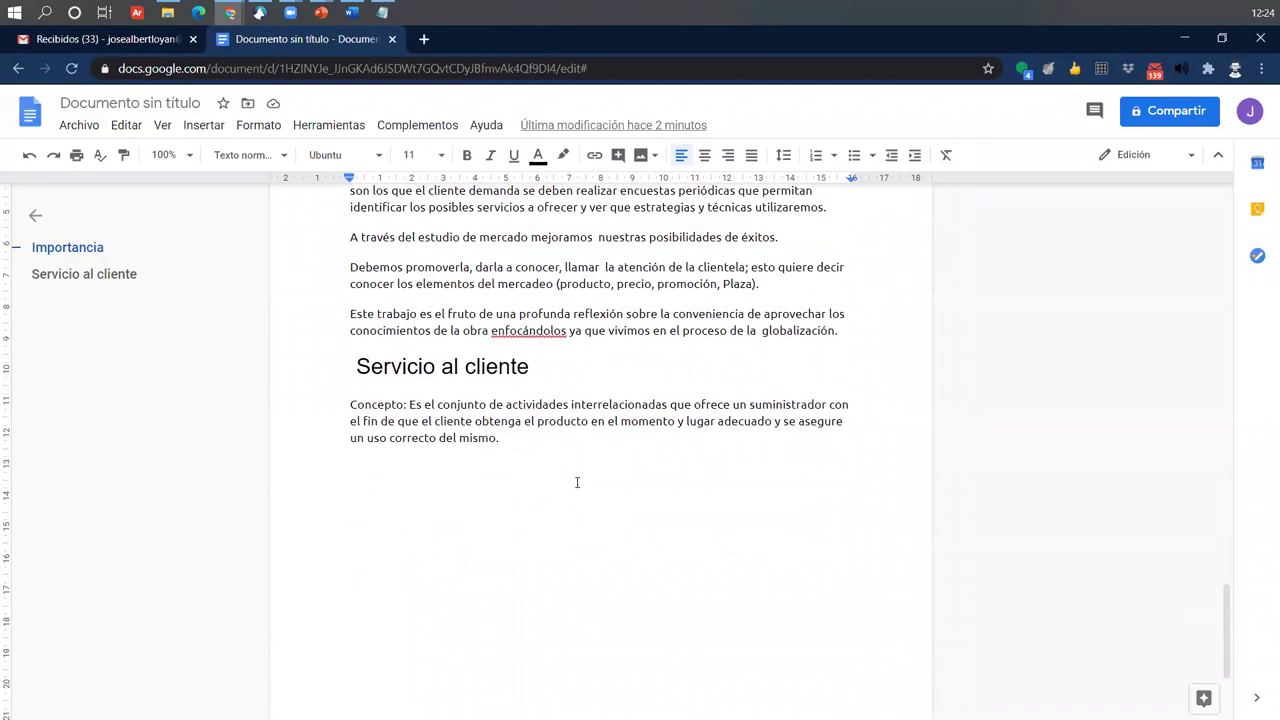
scroll(306, 337, "up", 2)
scroll(251, 184, "up", 2)
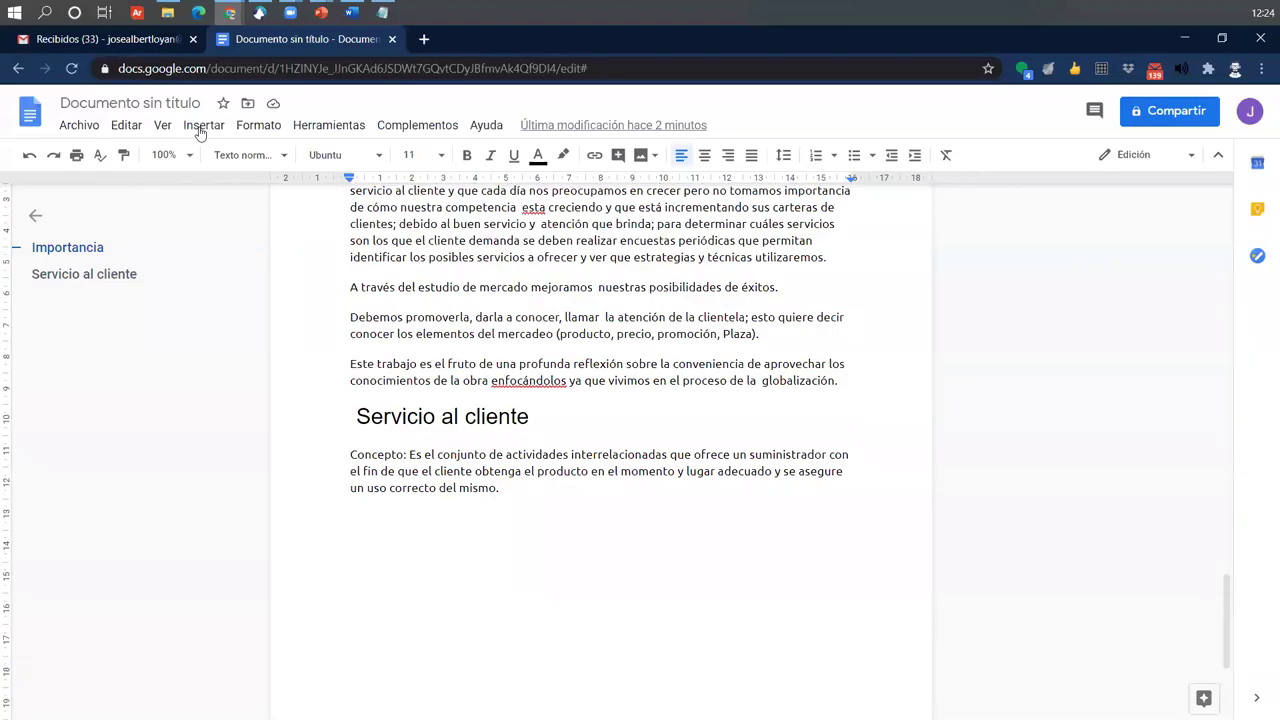
left_click(200, 130)
mouse_move(320, 128)
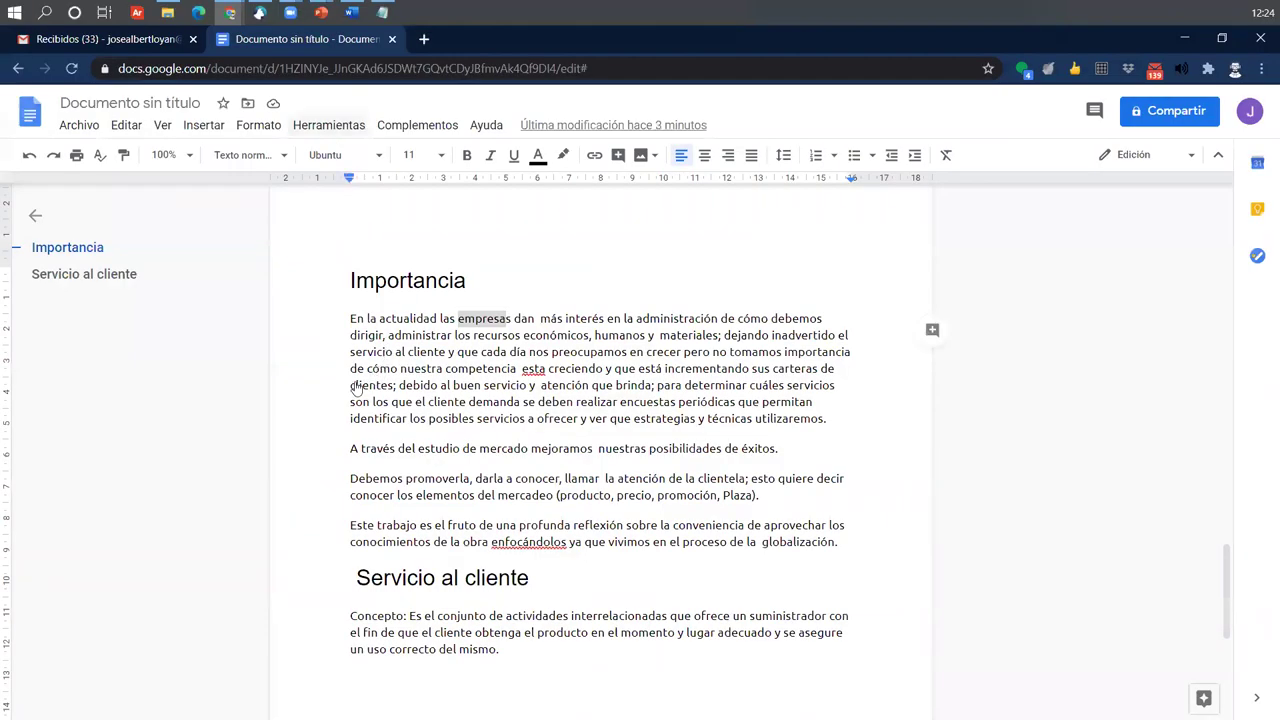
left_click(328, 125)
left_click(385, 356)
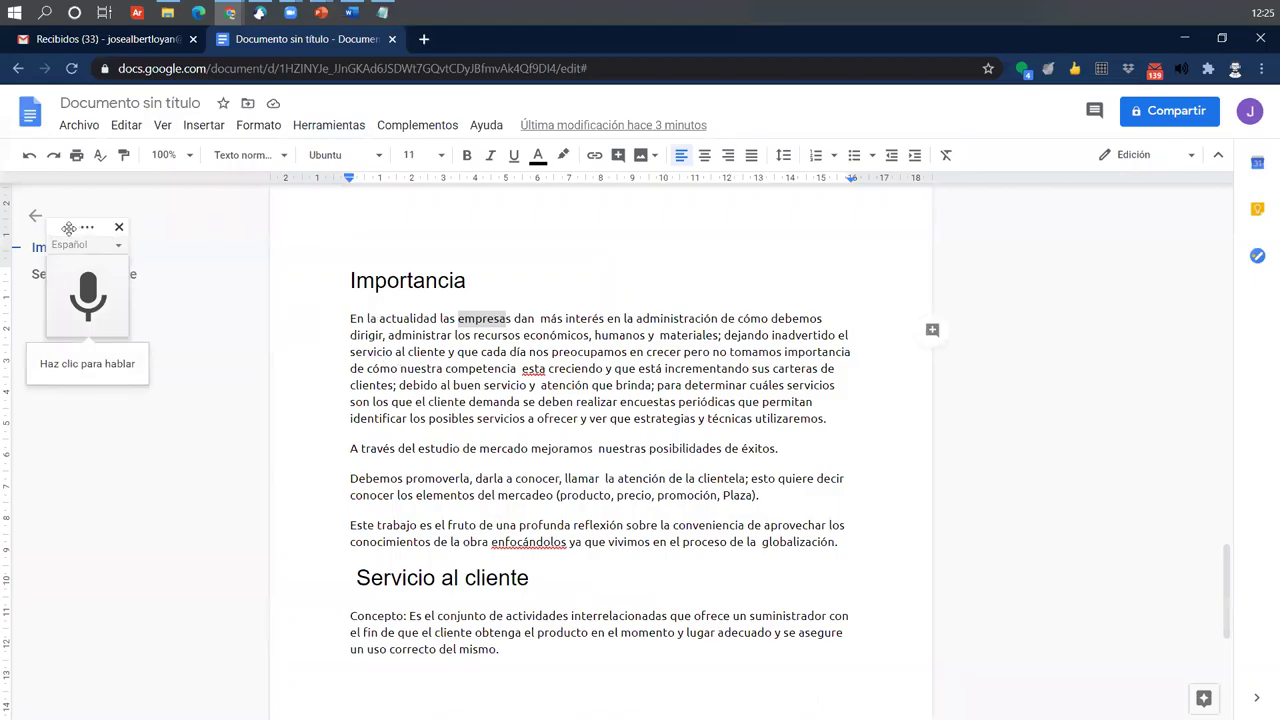
left_click_drag(68, 228, 993, 250)
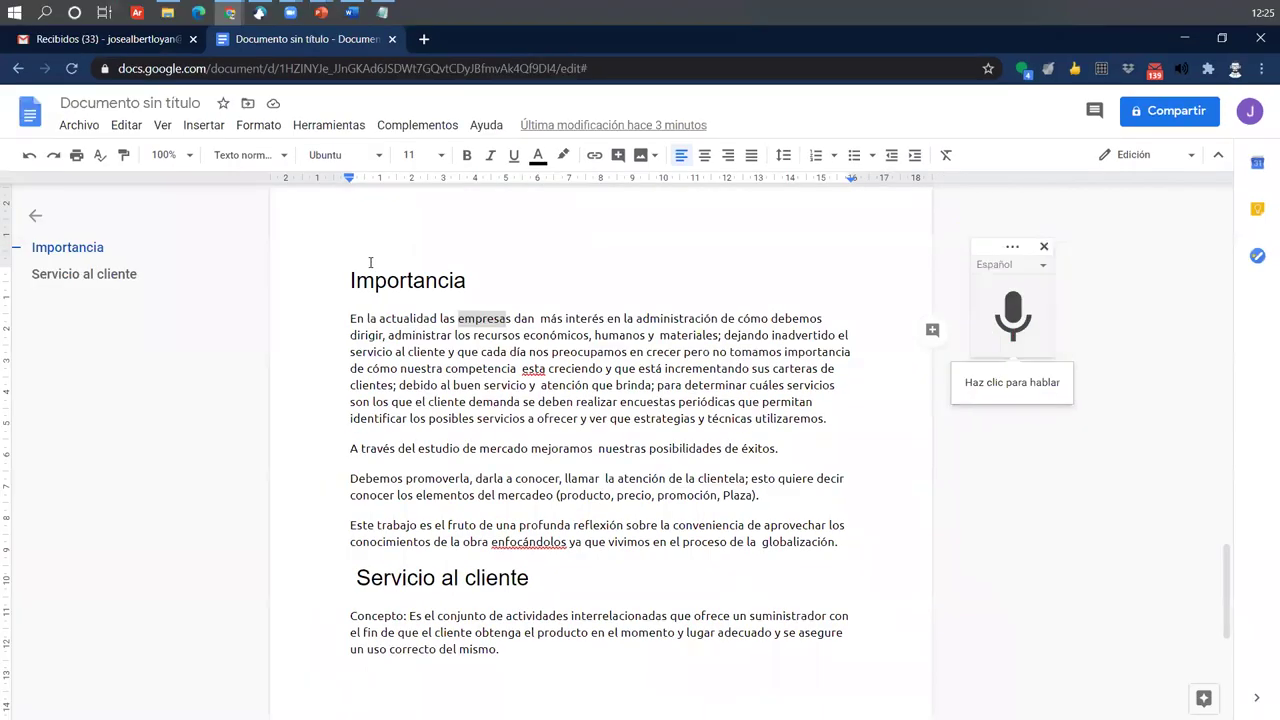
Dictate a paragraph in Español above the "Tabla de contenido:" title, beginning "Micrófono lo que va a ocurrir", and stop the voice recording.
key("ctrl+a")
key("Delete")
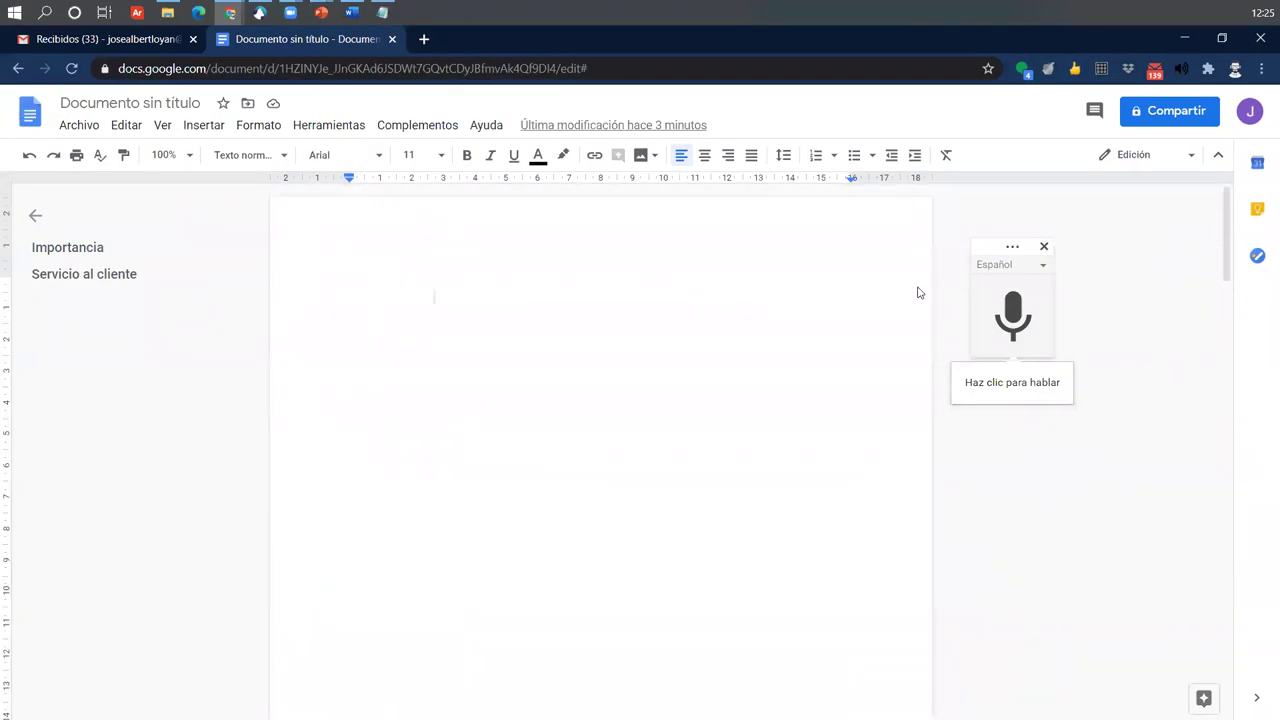
left_click(1001, 330)
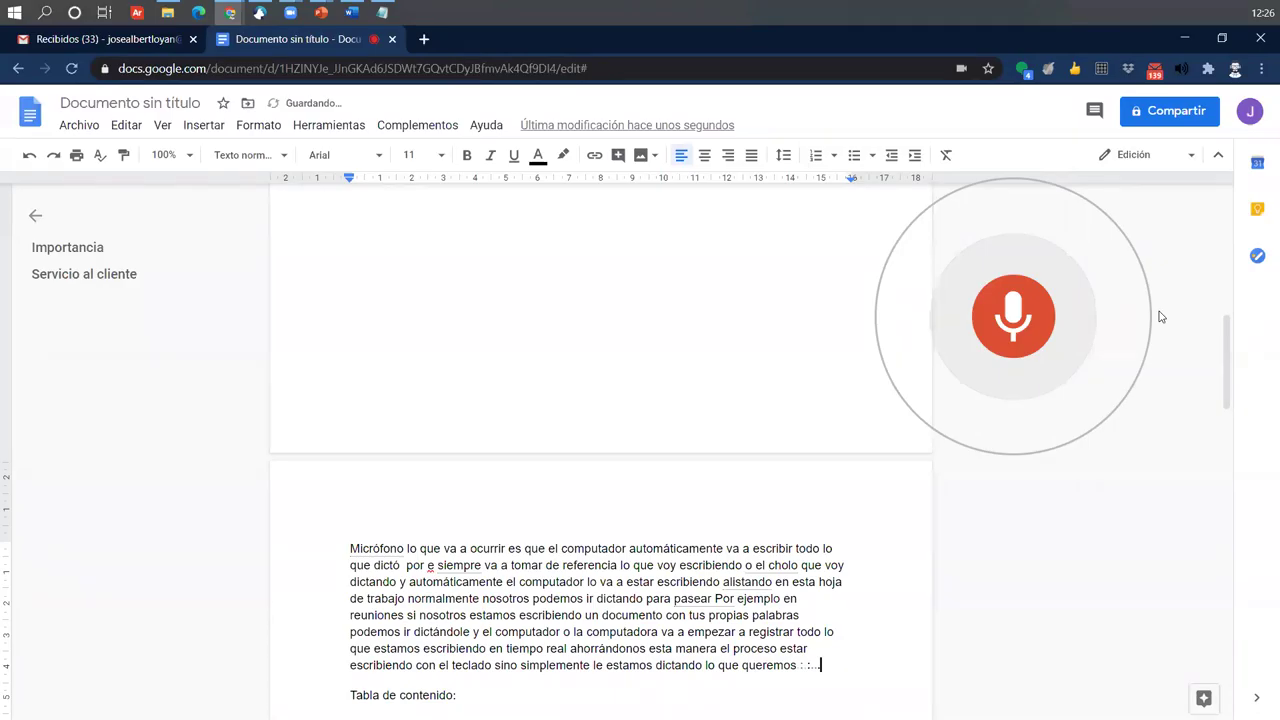
left_click(1015, 297)
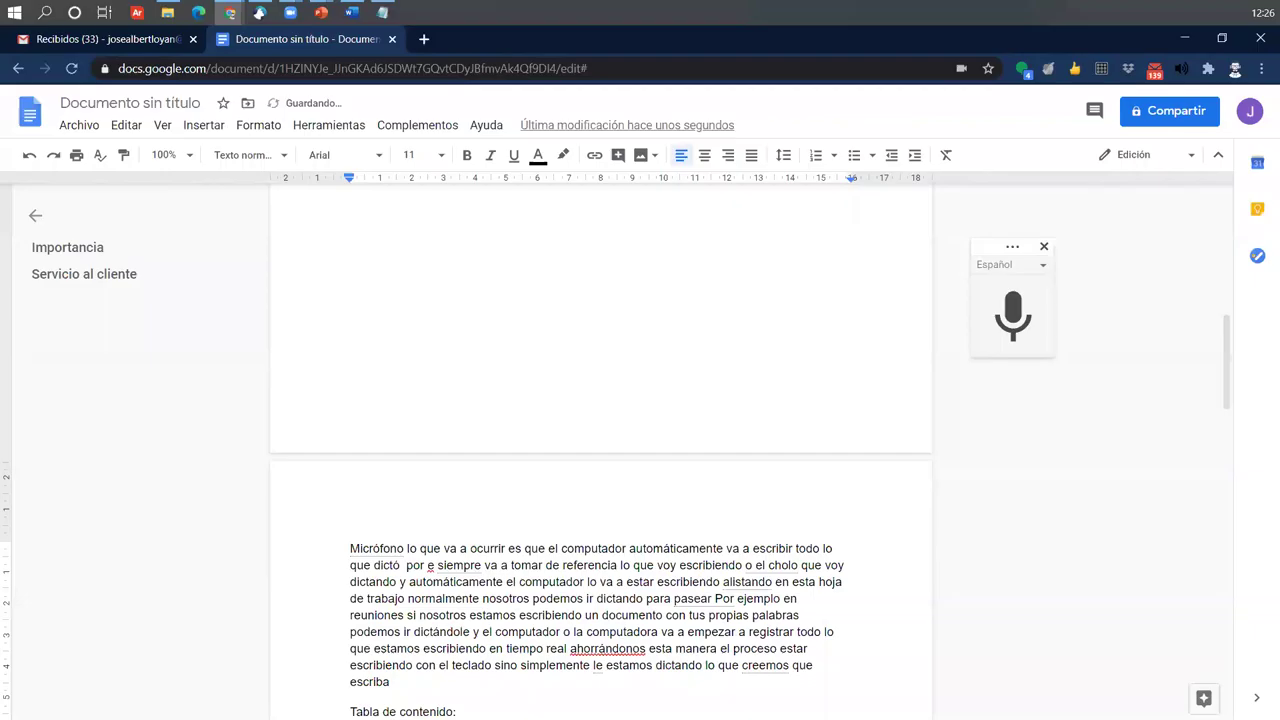
Review the dictated paragraph above the "Tabla de contenido:" title and select all of its text.
scroll(577, 669, "down", 2)
scroll(397, 519, "down", 2)
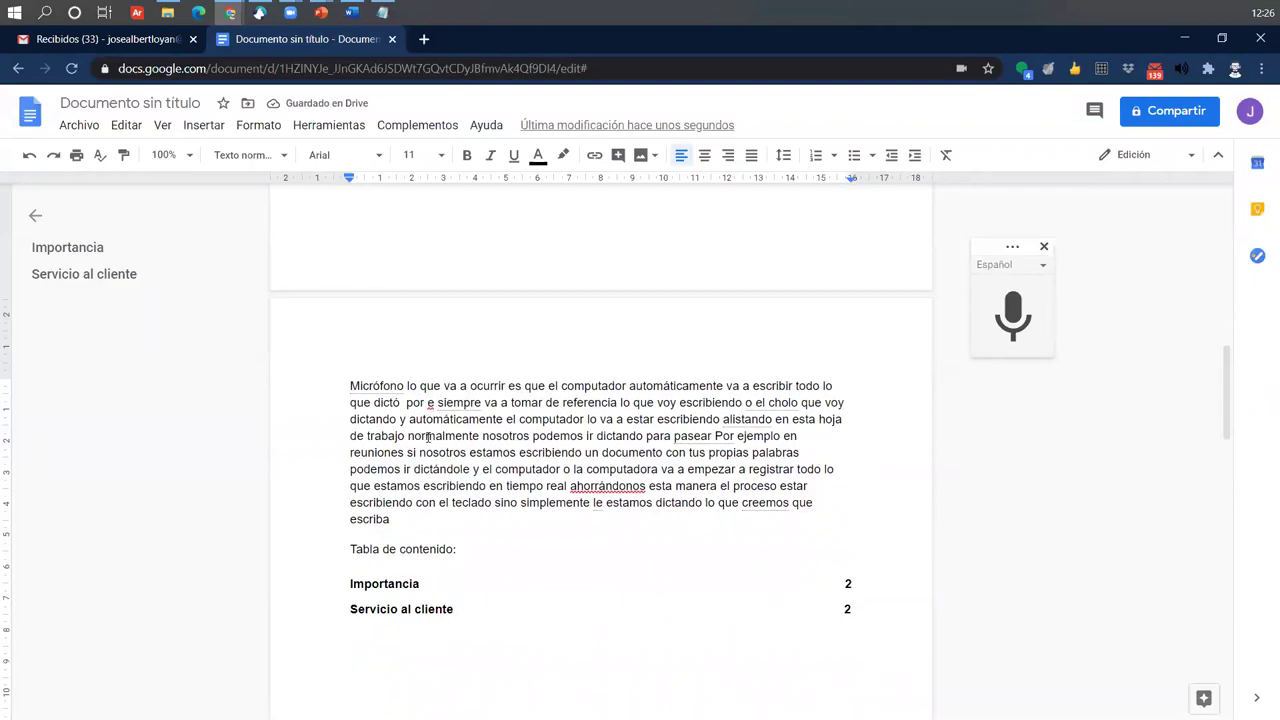
left_click_drag(393, 440, 317, 298)
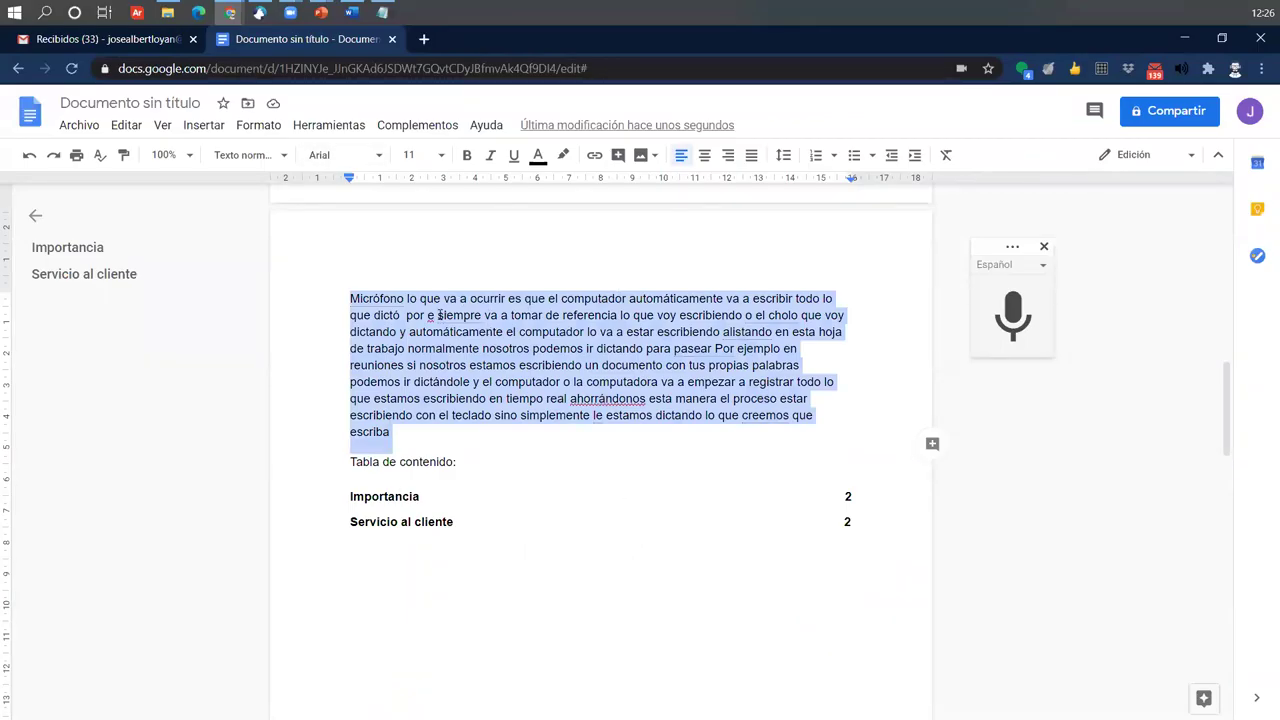
left_click(701, 332)
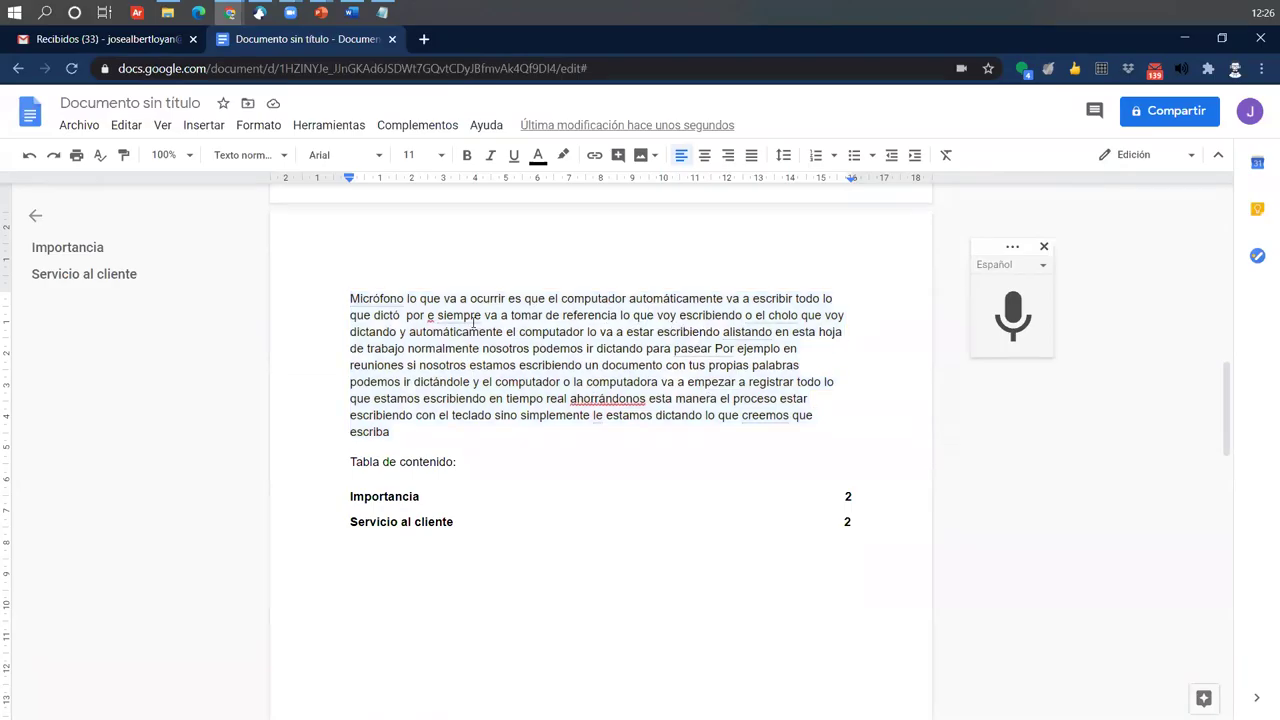
scroll(336, 397, "up", 3)
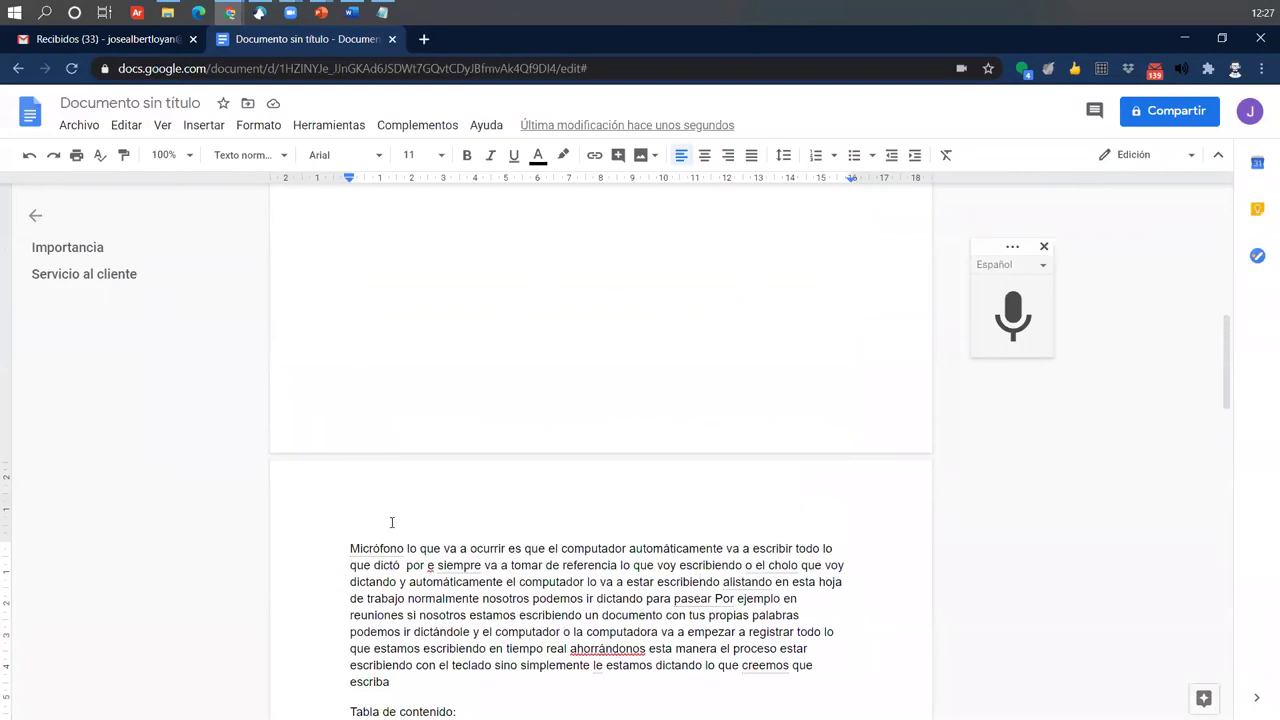
left_click_drag(360, 549, 494, 551)
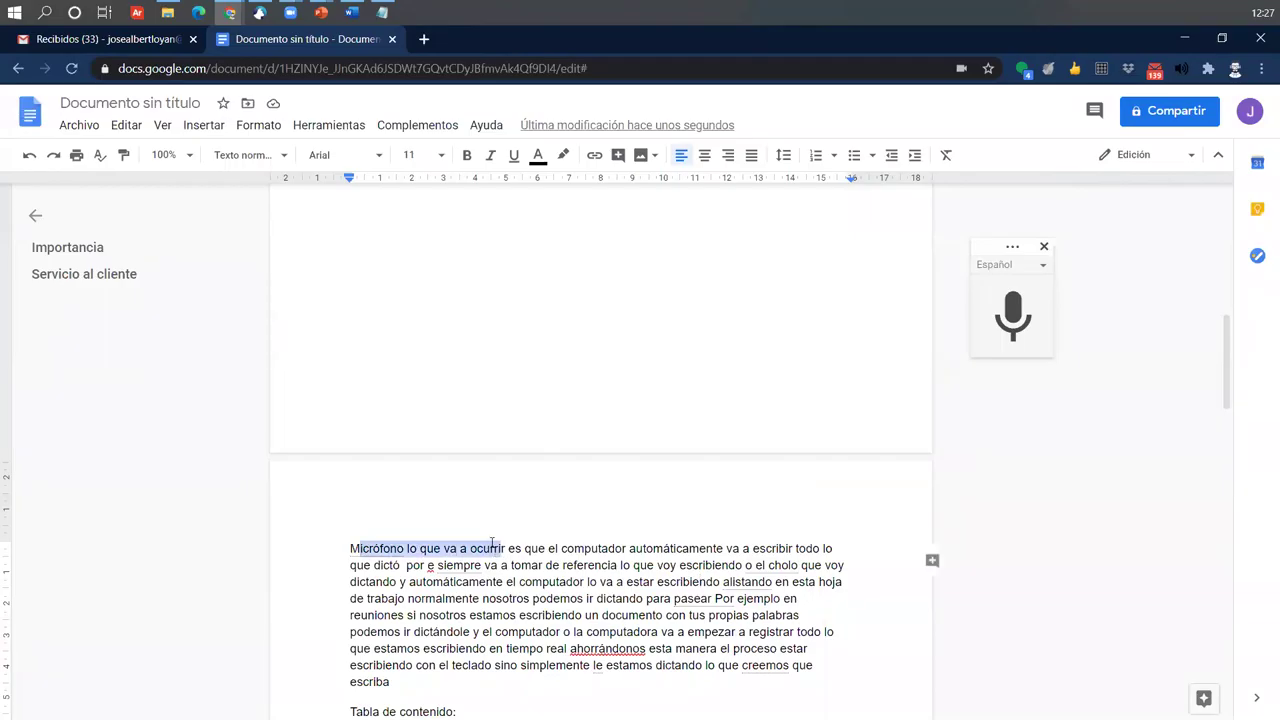
scroll(565, 582, "down", 1)
left_click(457, 566)
left_click_drag(391, 598, 349, 462)
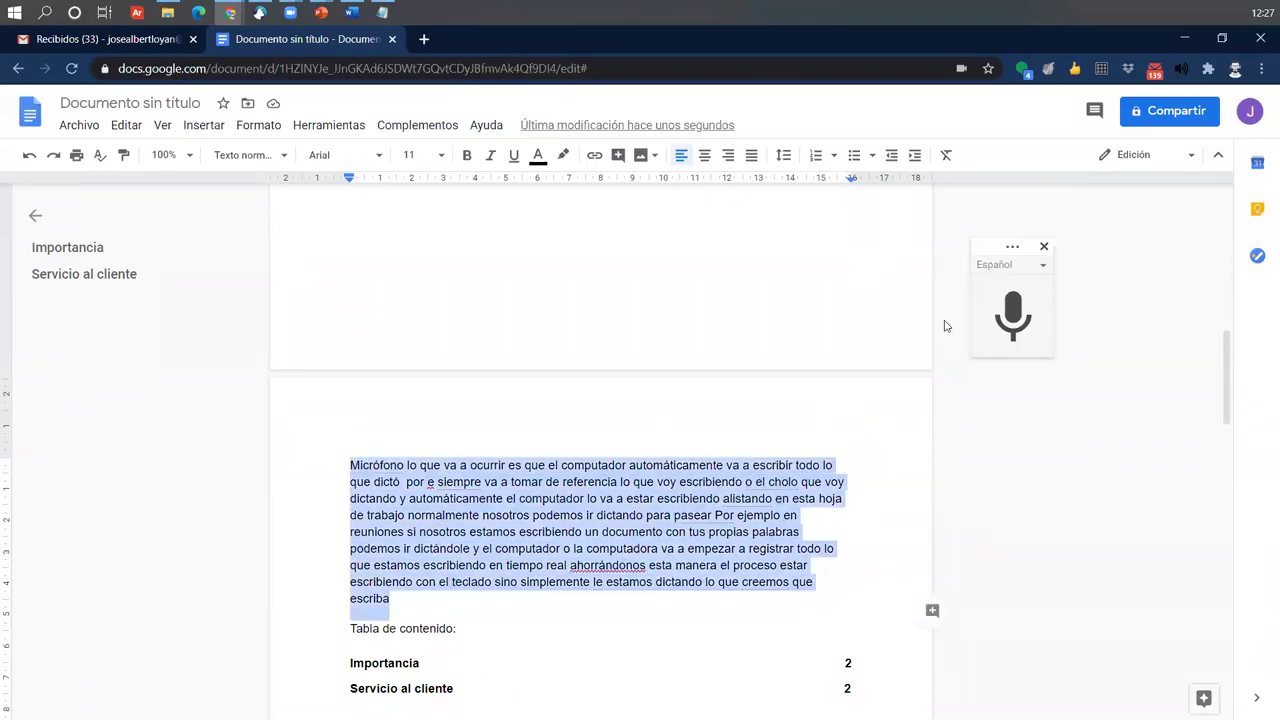
Open the voice typing help and move the microphone box over the blank page area above the dictated paragraph.
left_click_drag(992, 238, 918, 355)
left_click_drag(916, 374, 990, 365)
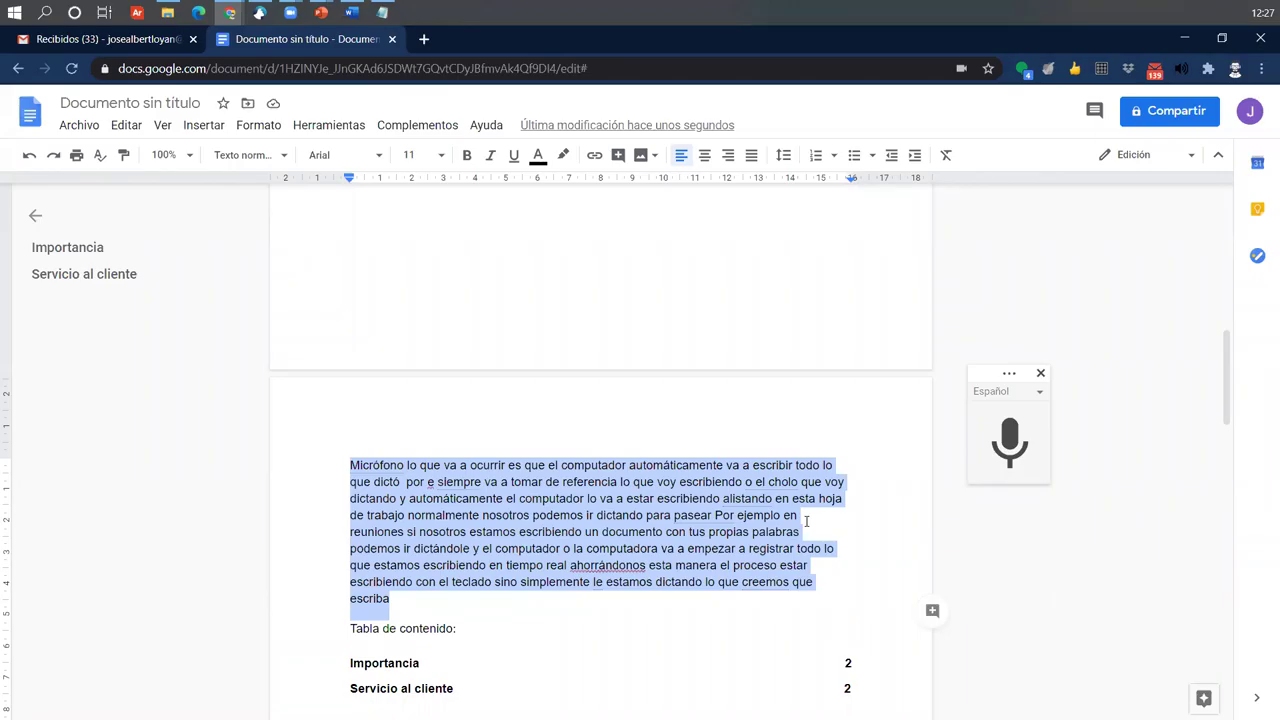
left_click(1041, 476)
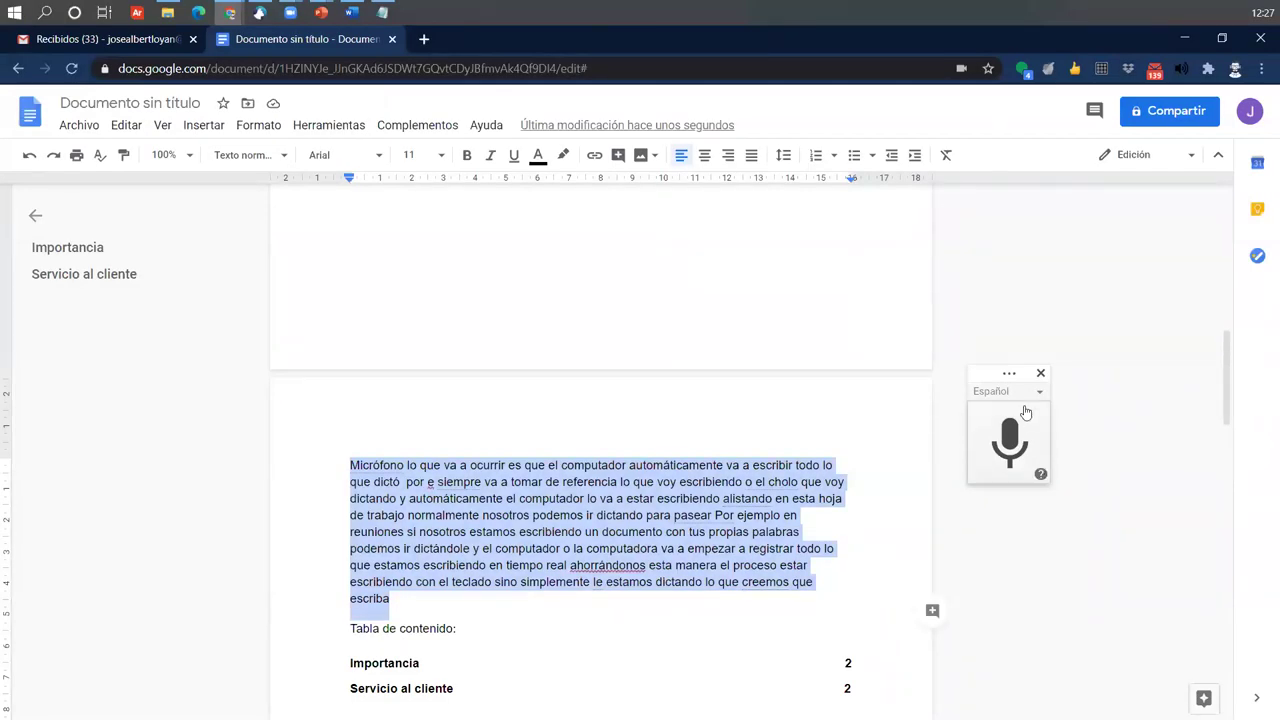
left_click(1040, 477)
left_click_drag(915, 370, 654, 209)
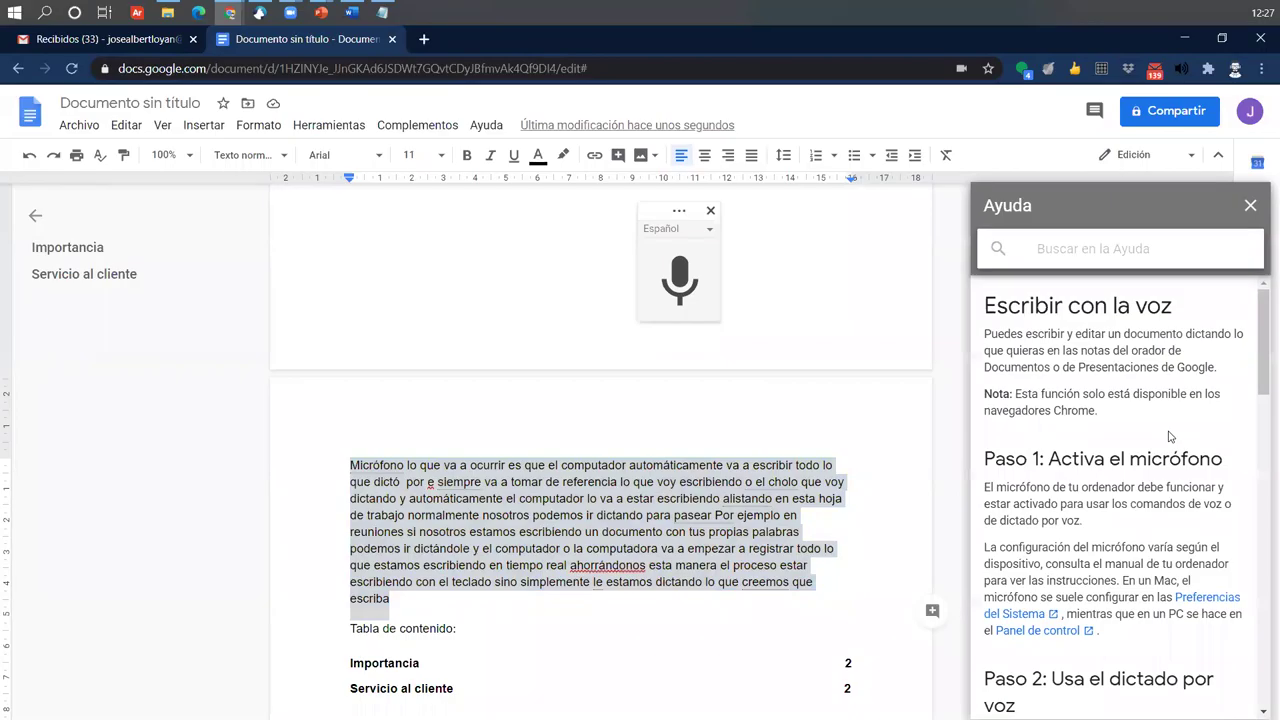
Read the "Escribir con la voz" help from Paso 1 to Paso 3, including the spoken punctuation words under "Añadir puntuación".
scroll(1170, 437, "down", 3)
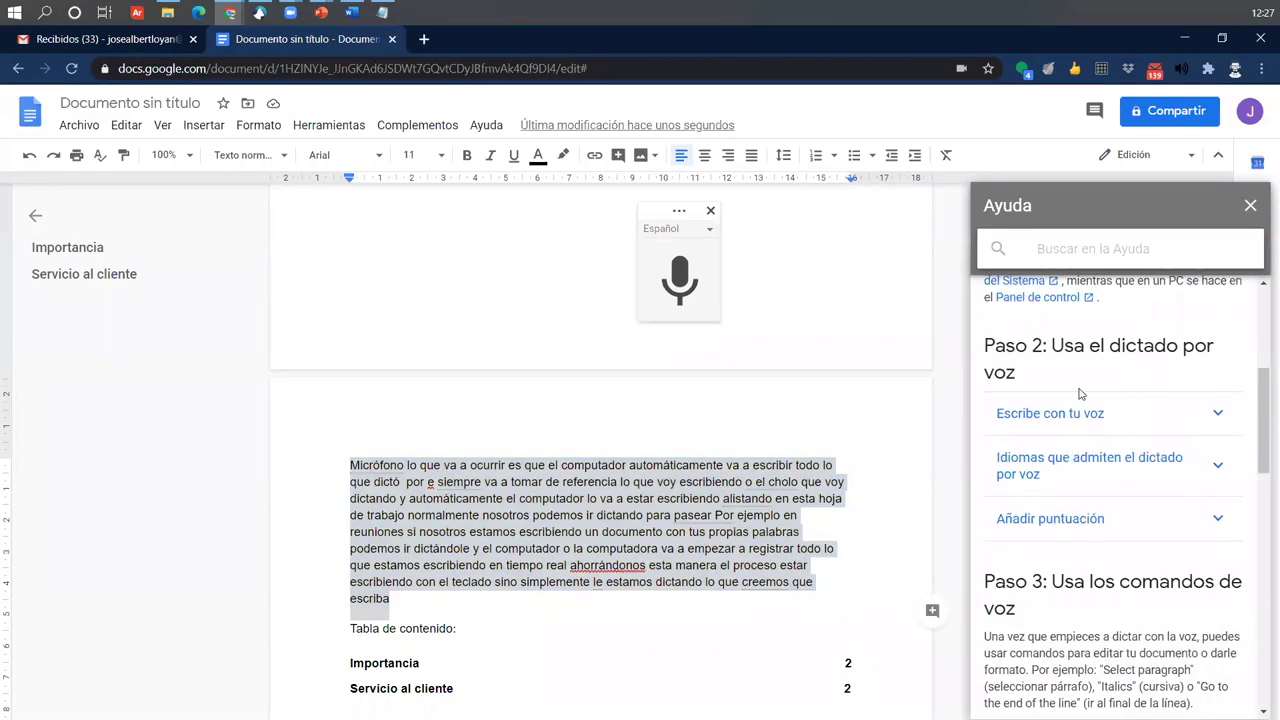
scroll(1080, 395, "up", 4)
left_click_drag(1048, 458, 1206, 458)
scroll(1100, 500, "down", 2)
left_click(1138, 502)
left_click_drag(1051, 512, 1214, 512)
scroll(1214, 495, "down", 2)
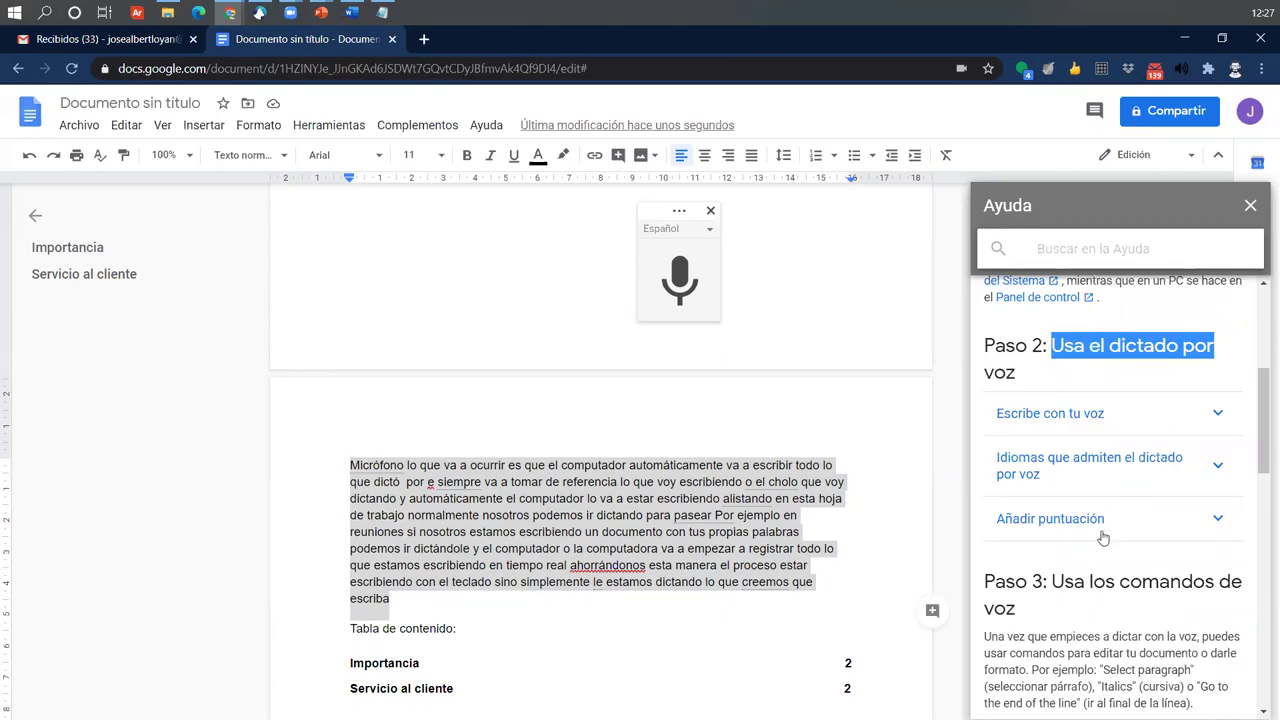
left_click(1157, 537)
scroll(1163, 537, "down", 2)
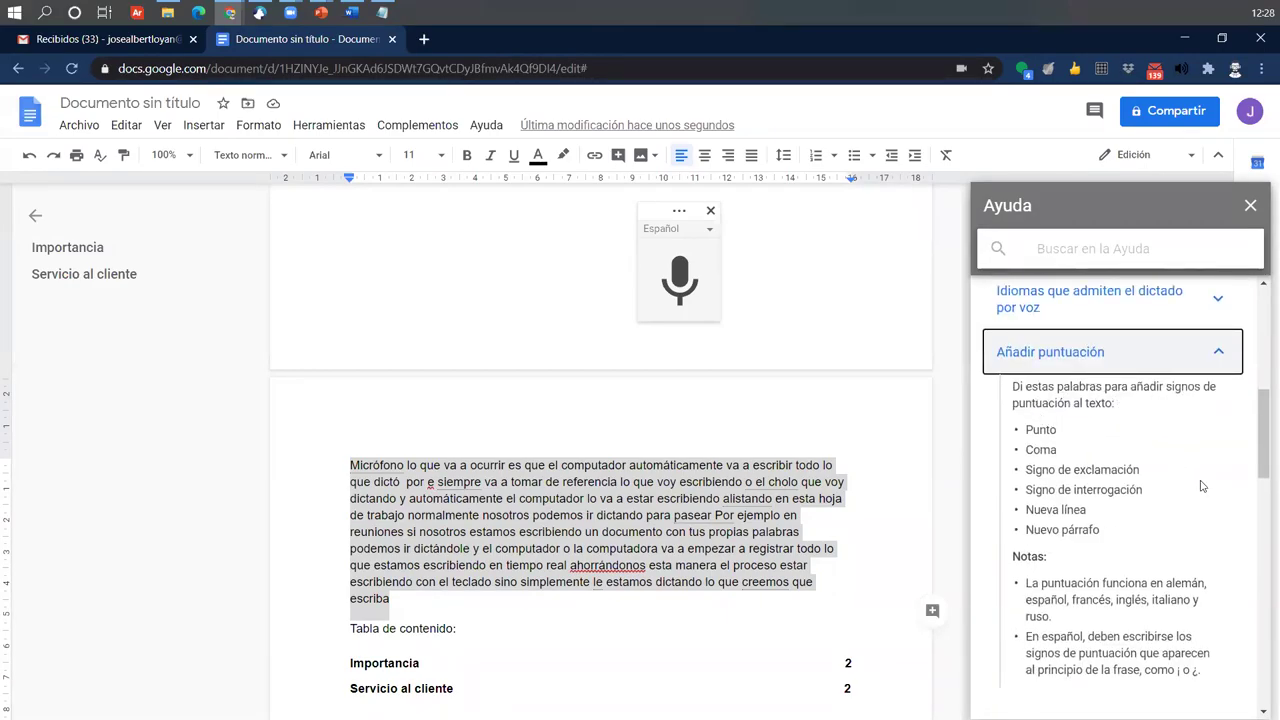
scroll(1193, 647, "down", 4)
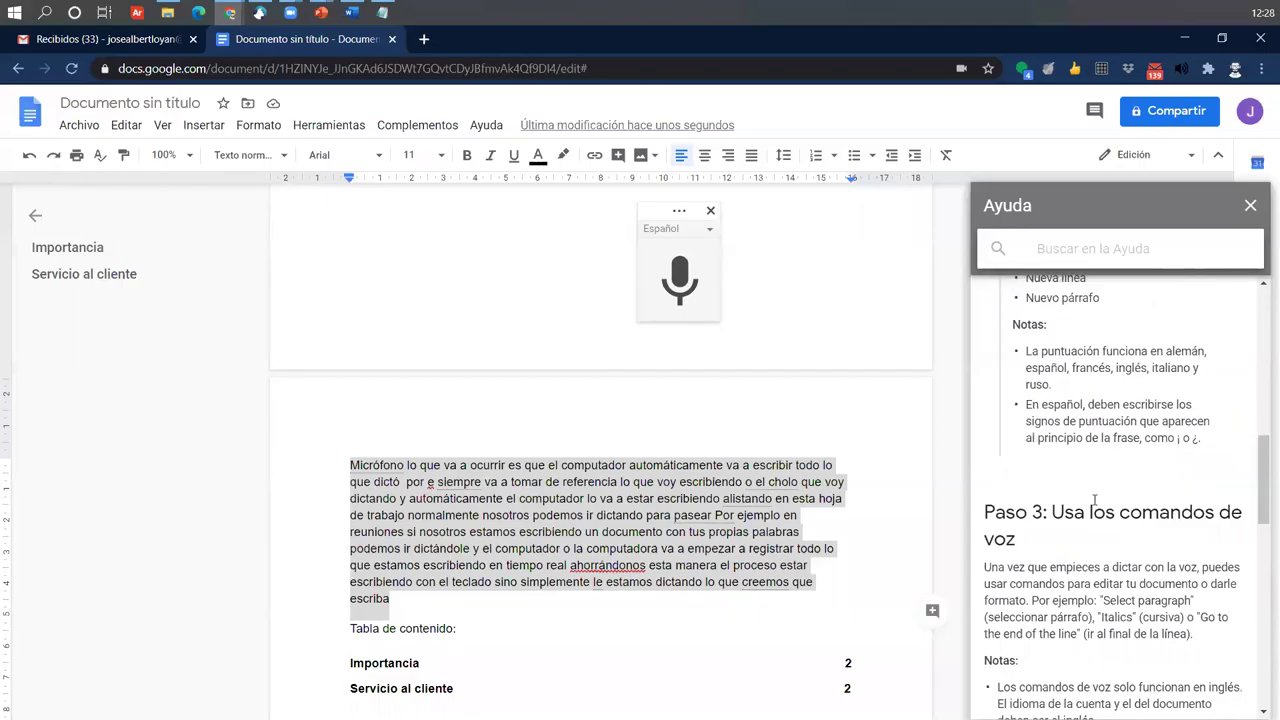
scroll(1081, 453, "down", 3)
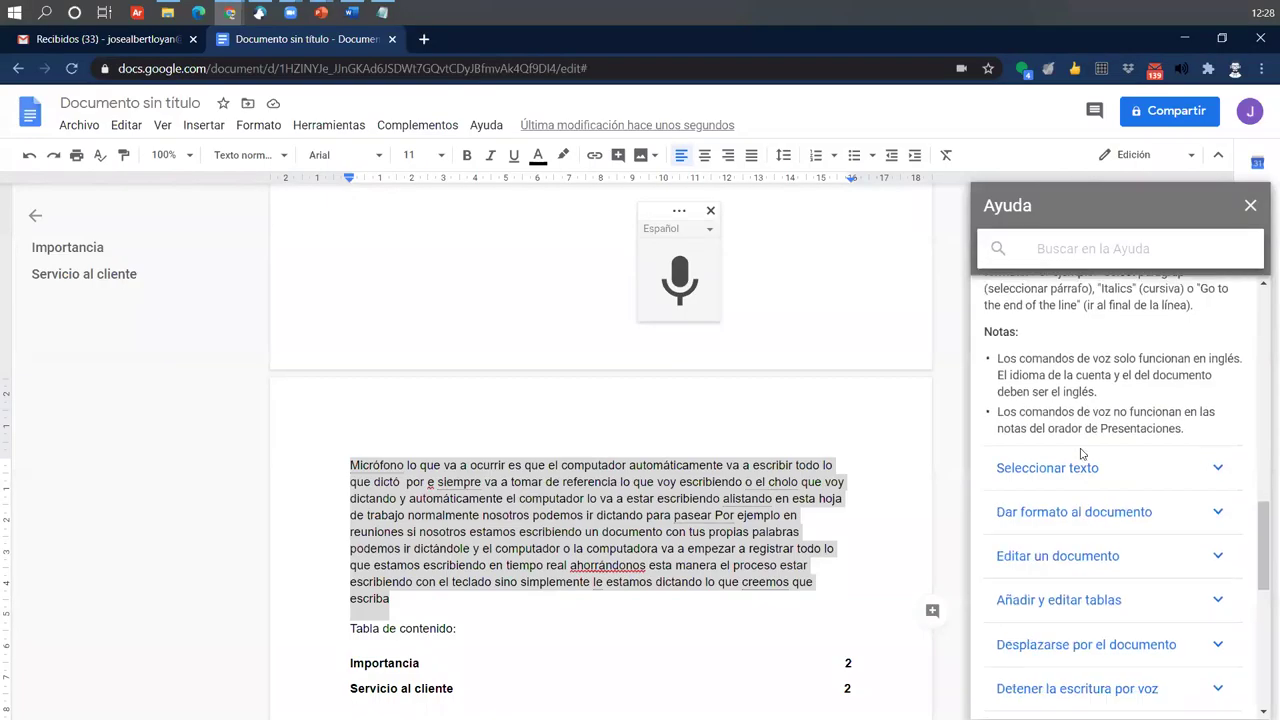
Examine the voice commands under "Seleccionar texto" and "Añadir y editar tablas" in the help.
left_click(1189, 455)
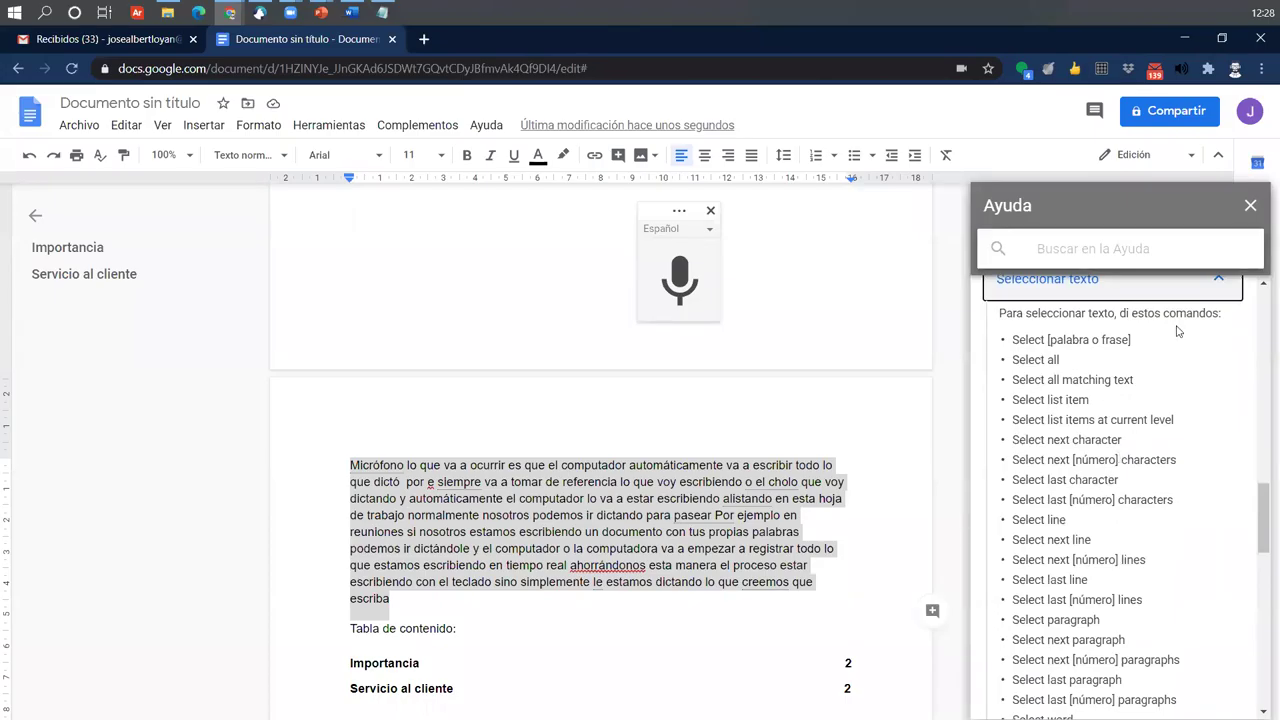
scroll(1177, 334, "up", 1)
left_click(1176, 371)
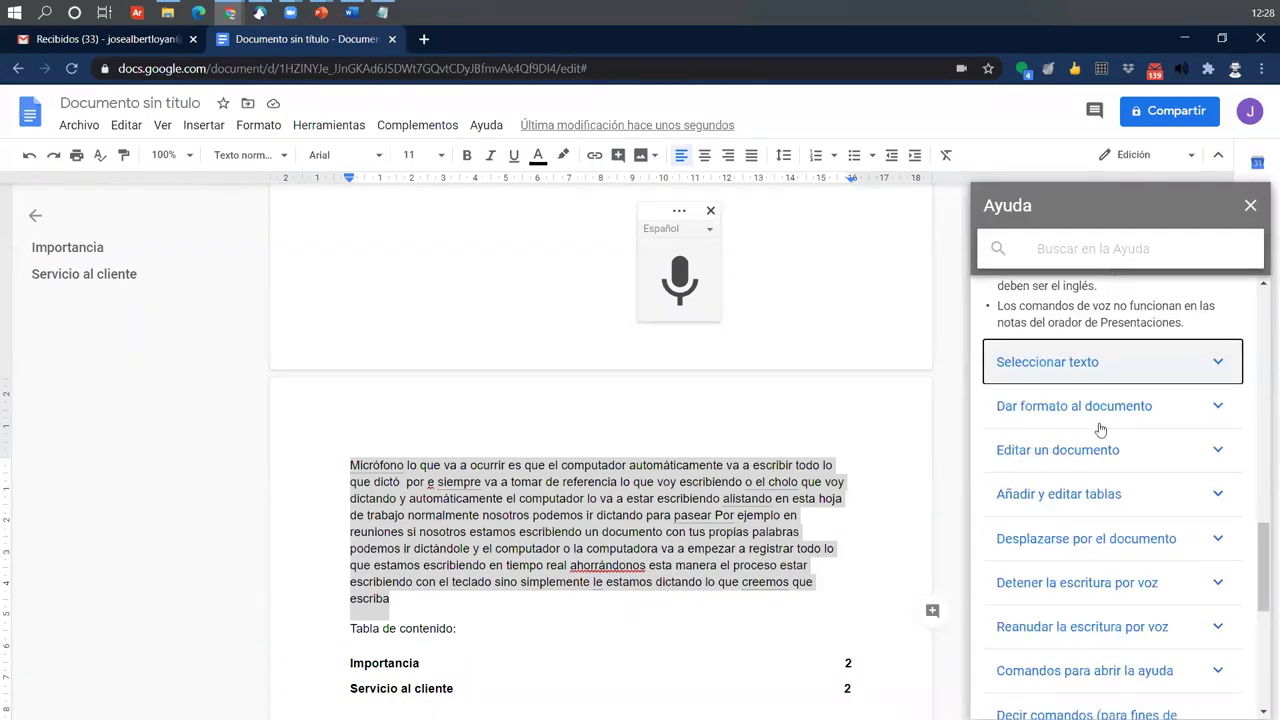
scroll(1060, 485, "down", 1)
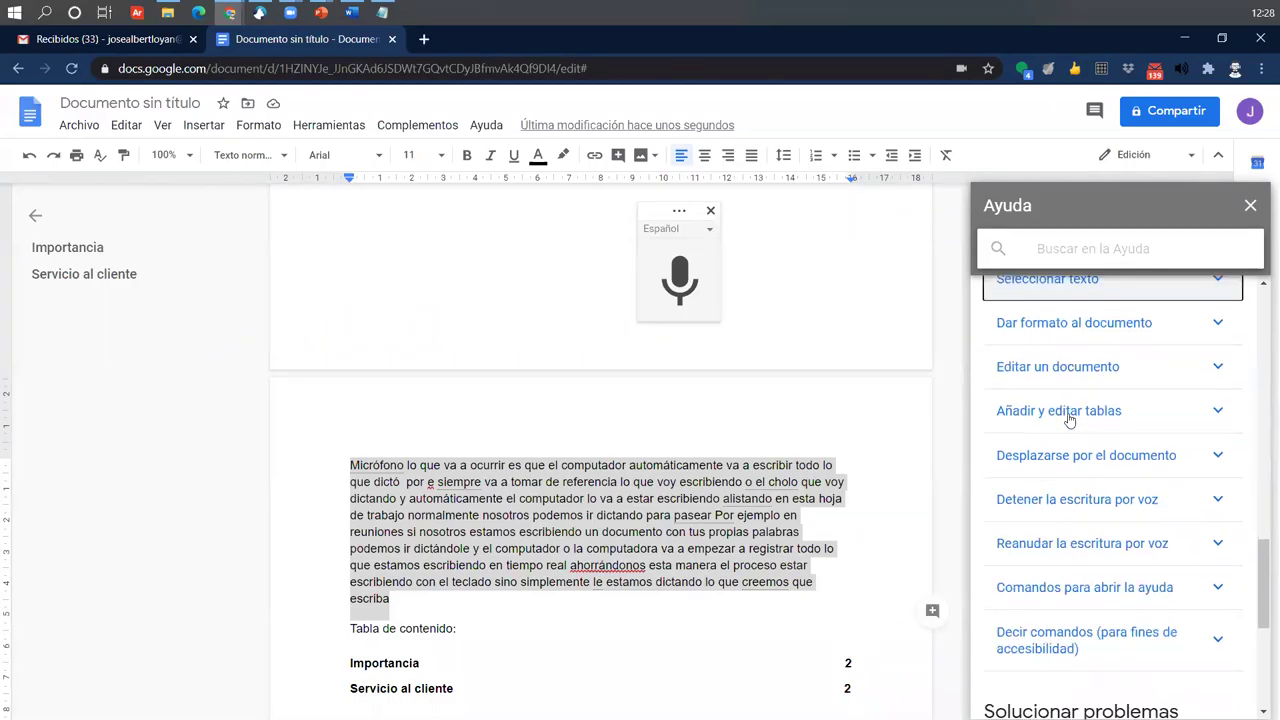
left_click(1072, 418)
scroll(1097, 503, "down", 10)
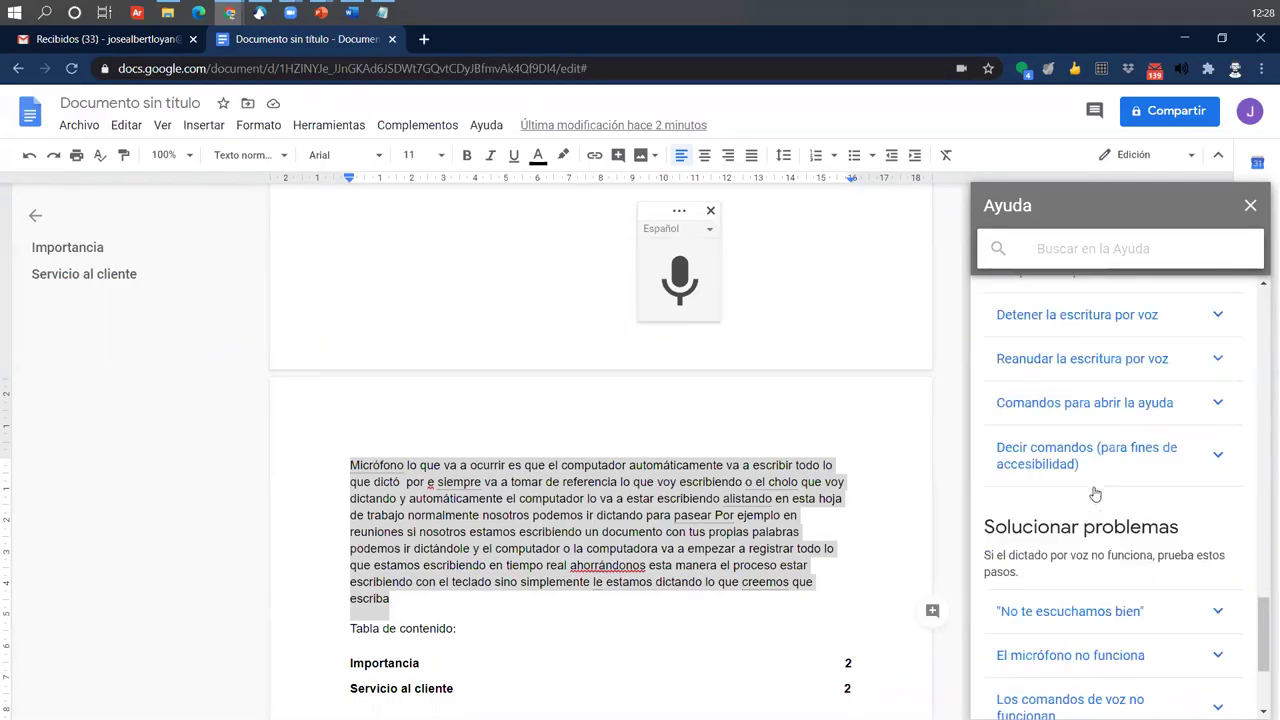
scroll(1076, 503, "up", 3)
scroll(1076, 503, "up", 2)
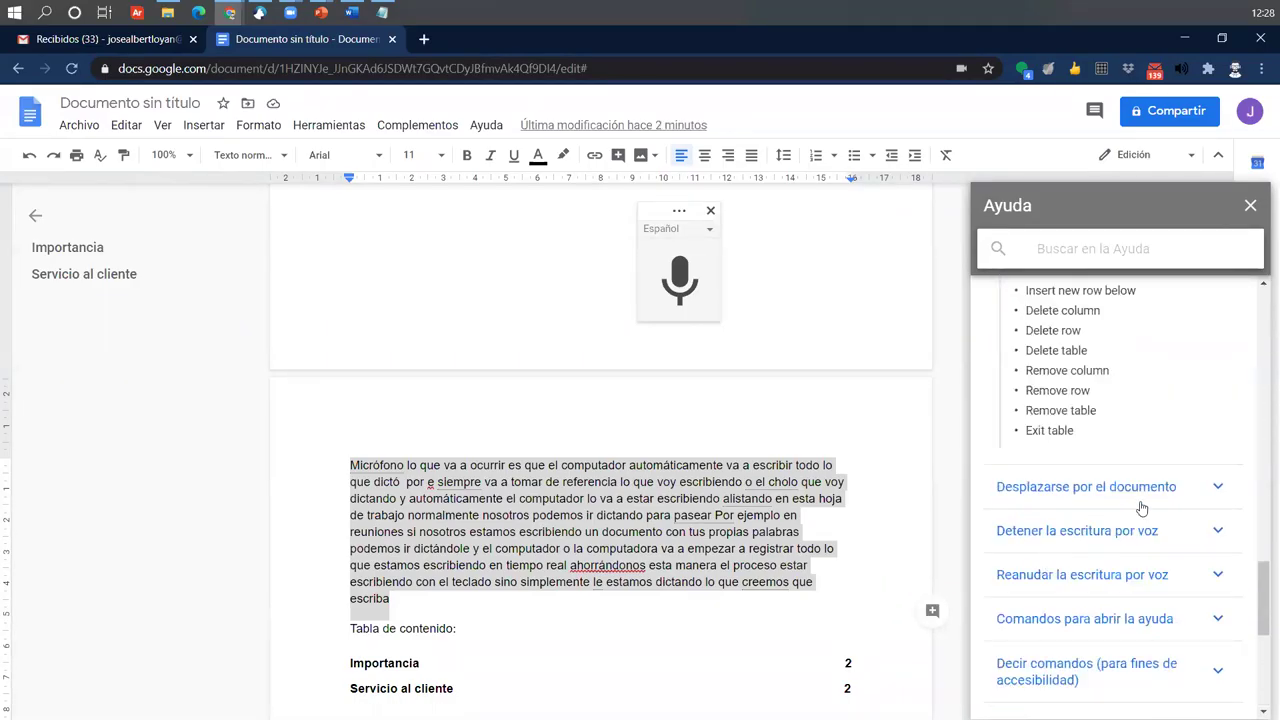
Examine the voice commands under "Desplazarse por el documento" and continue to the "Solucionar problemas" section of the help.
left_click(1142, 495)
scroll(1142, 511, "down", 2)
scroll(1142, 511, "down", 1)
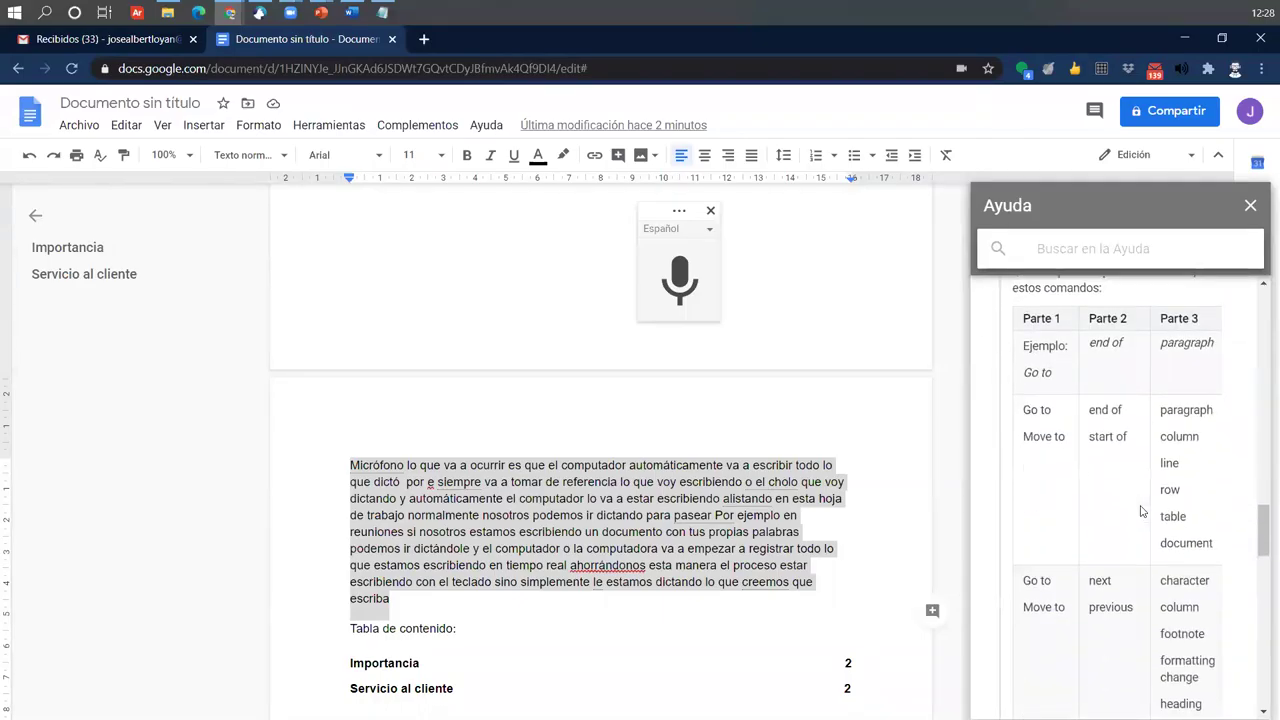
scroll(1101, 611, "down", 8)
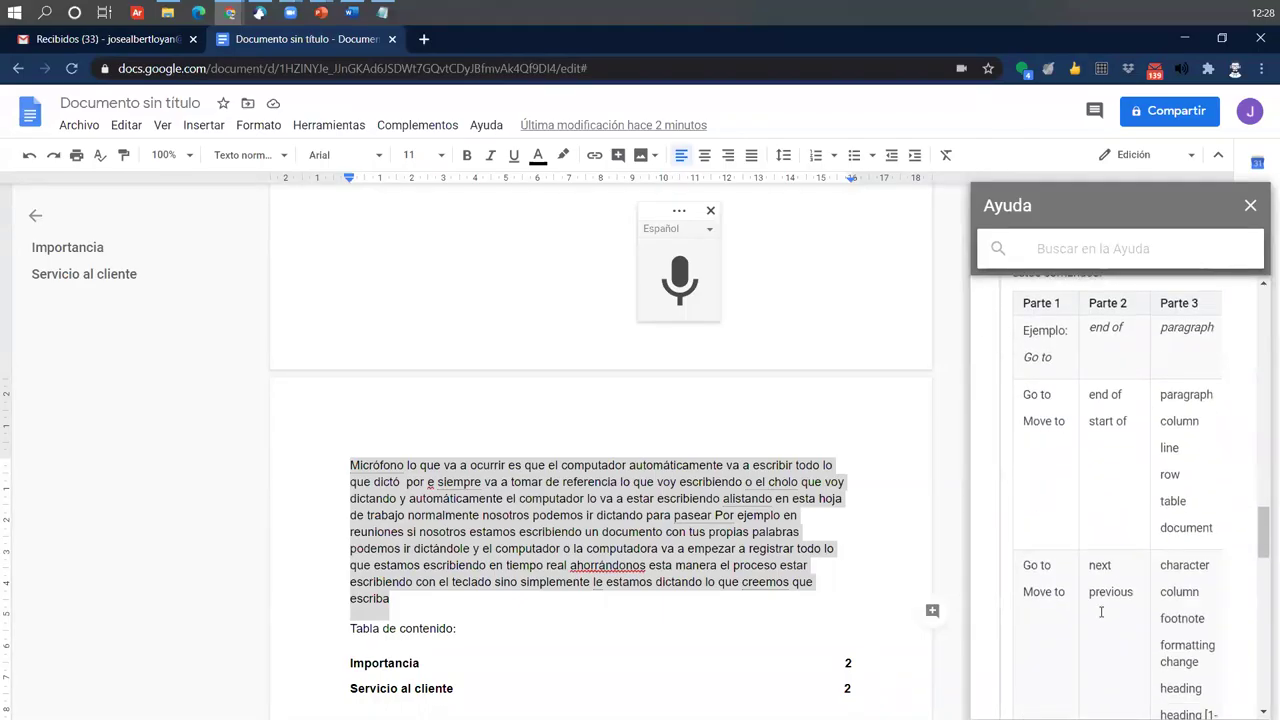
scroll(1101, 611, "down", 6)
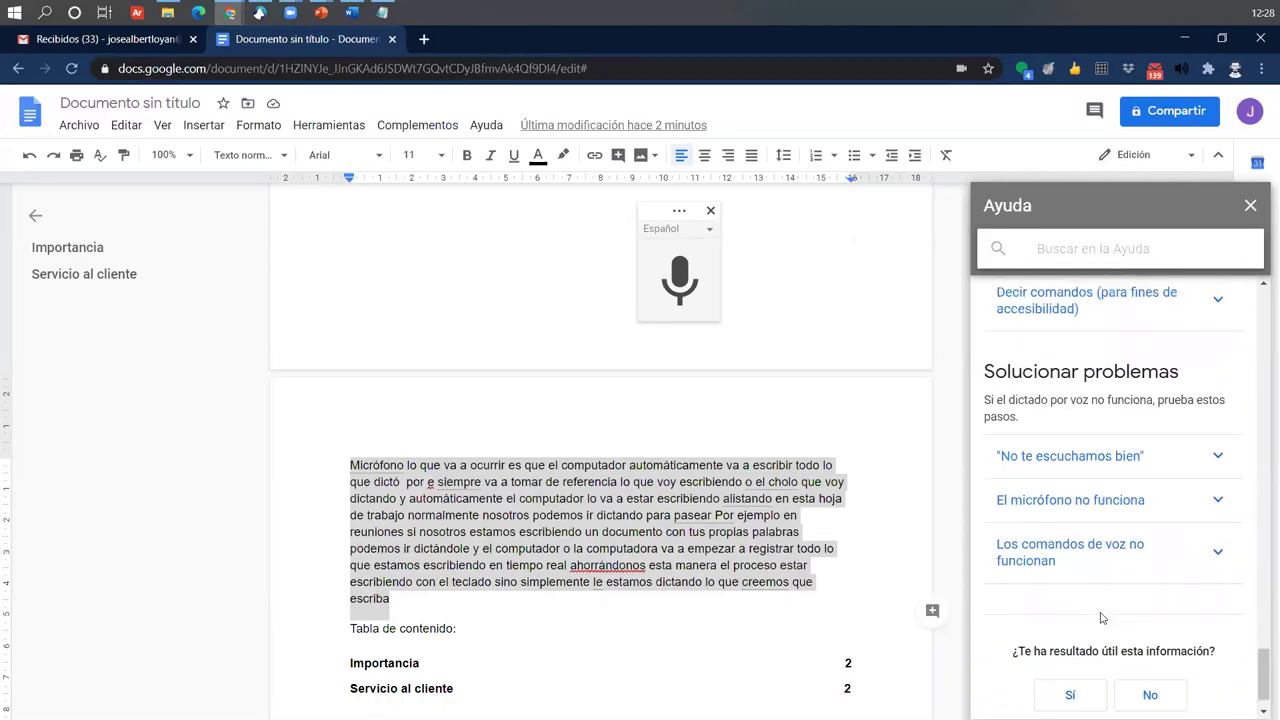
Close the help and the voice typing box, and delete the selected dictated text.
left_click(1249, 207)
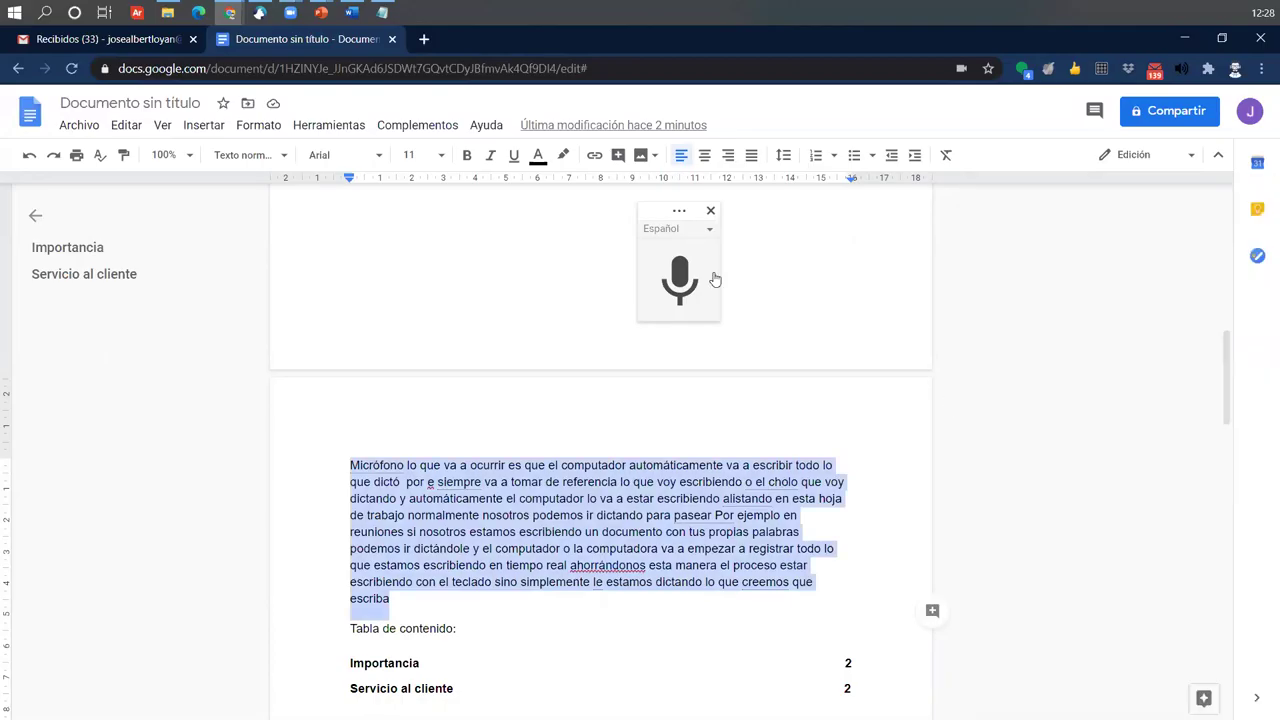
left_click(711, 210)
scroll(837, 586, "up", 9)
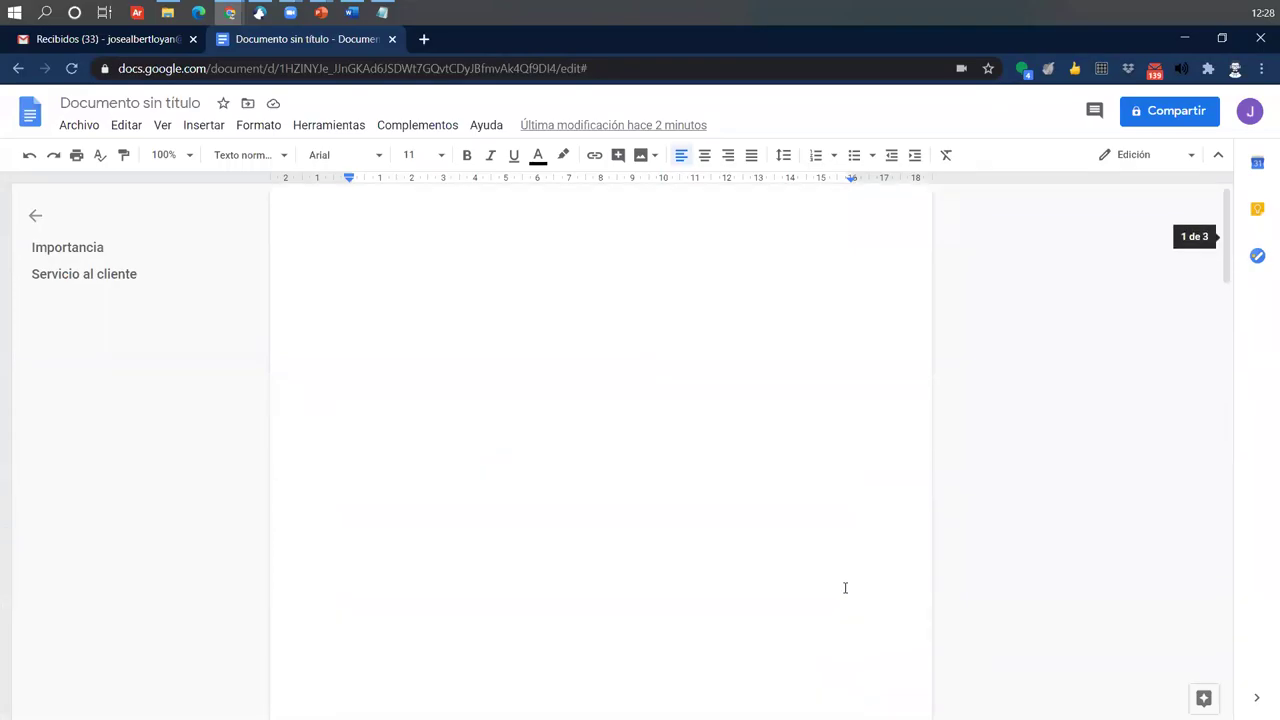
left_click(573, 272)
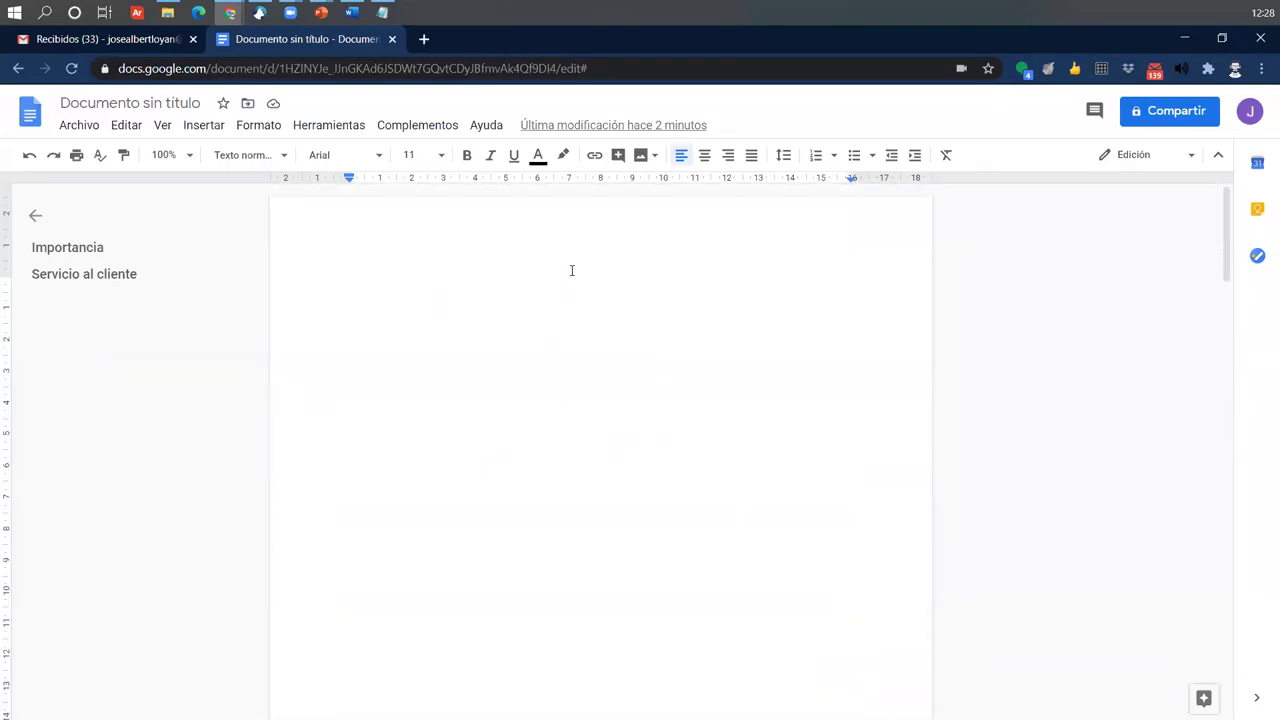
key("BackSpace")
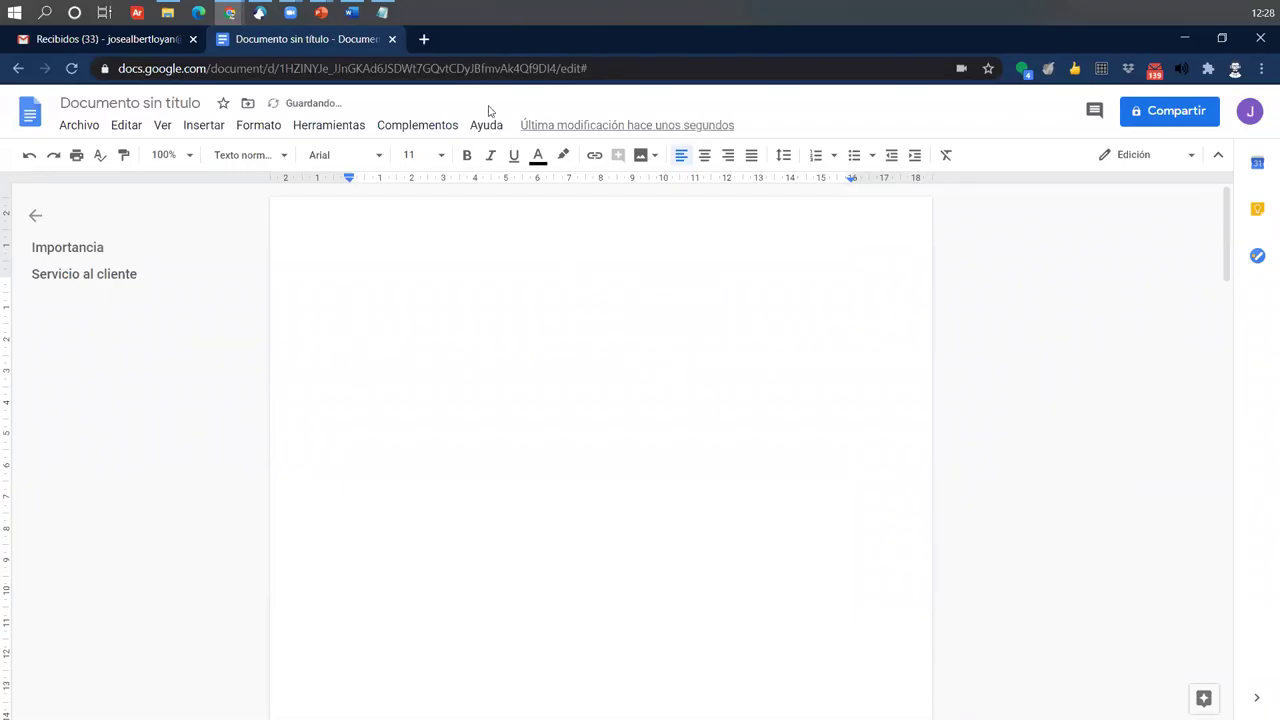
Inspect the title and language options for creating a translated copy of the document, and cancel the translation.
left_click(341, 128)
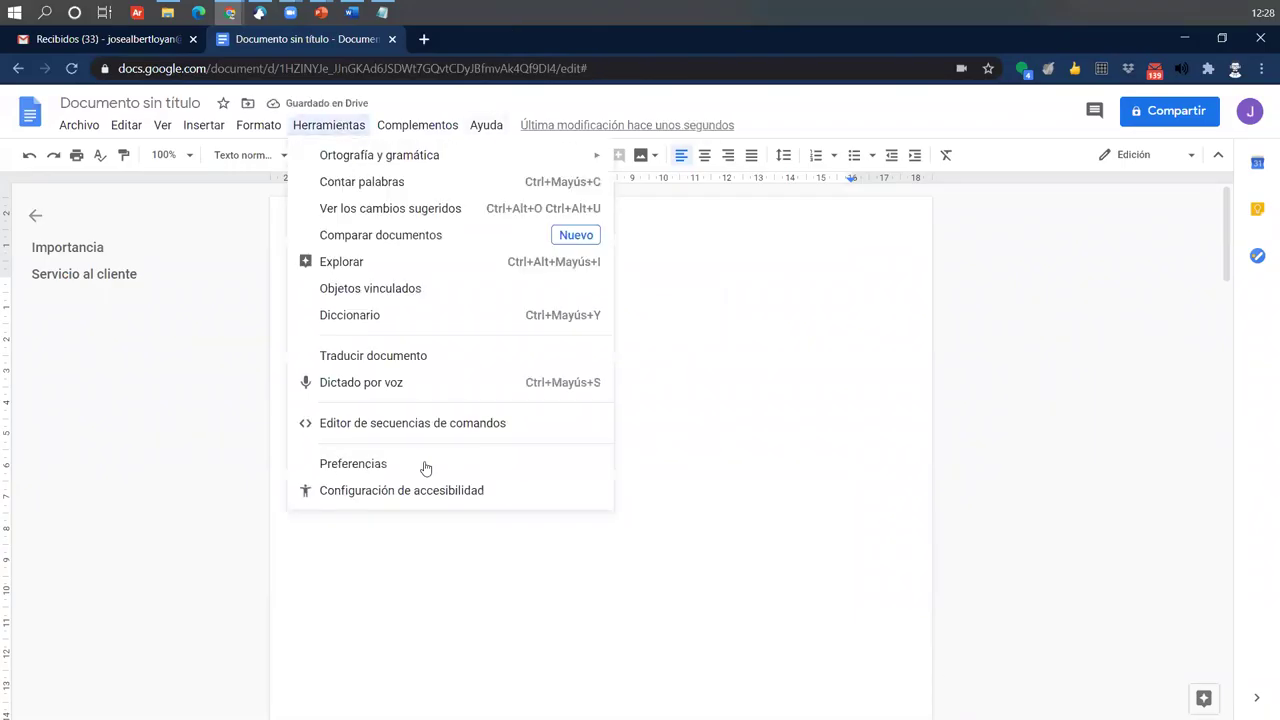
left_click(414, 355)
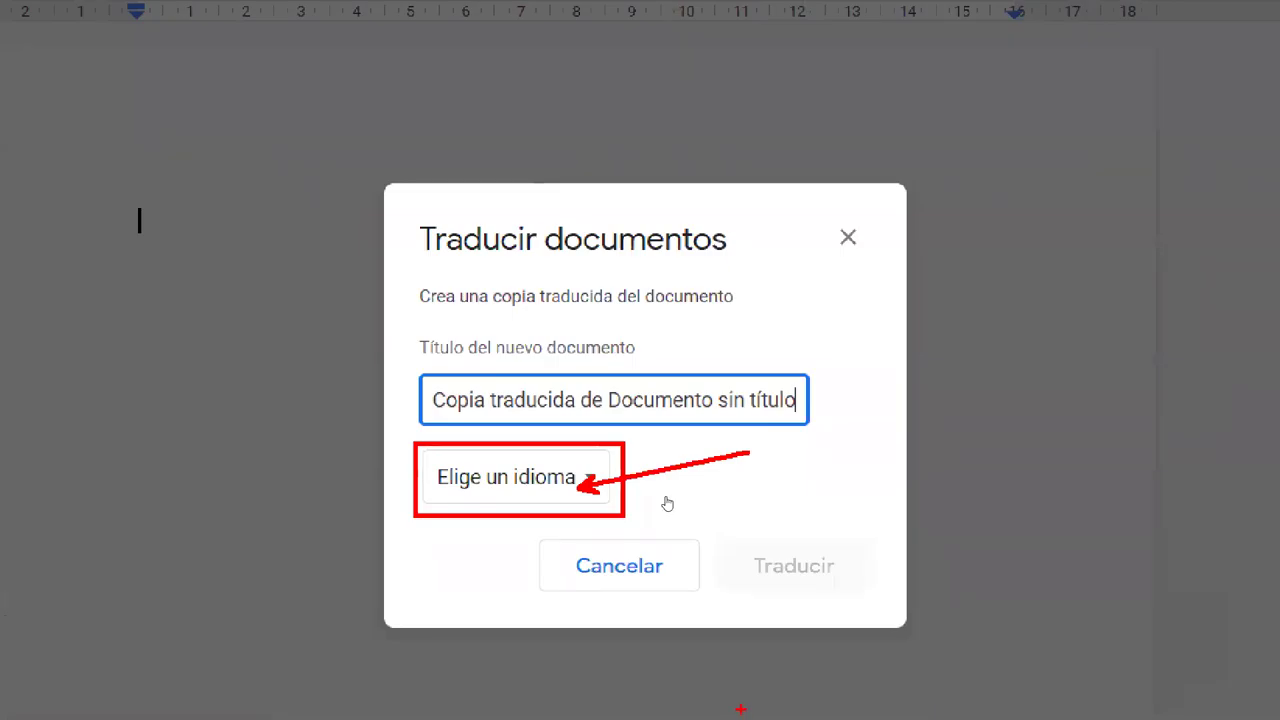
key("Escape")
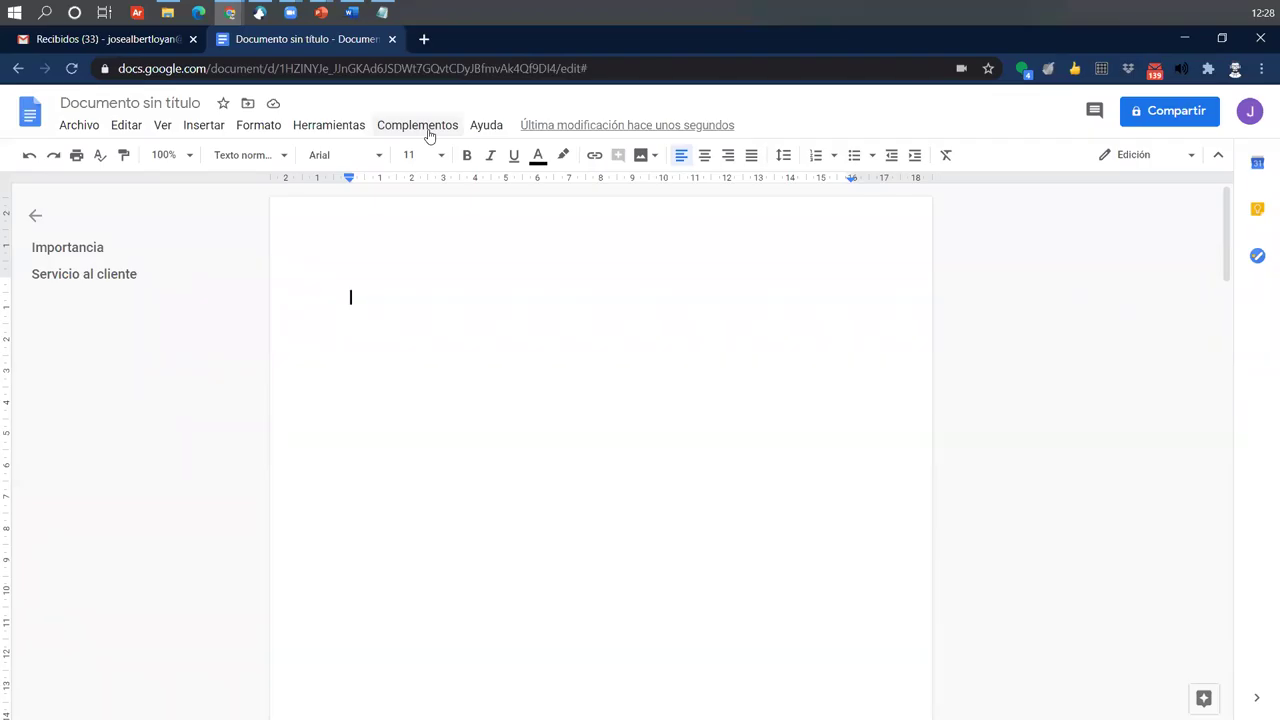
Display the available add-on options for the document.
left_click(428, 130)
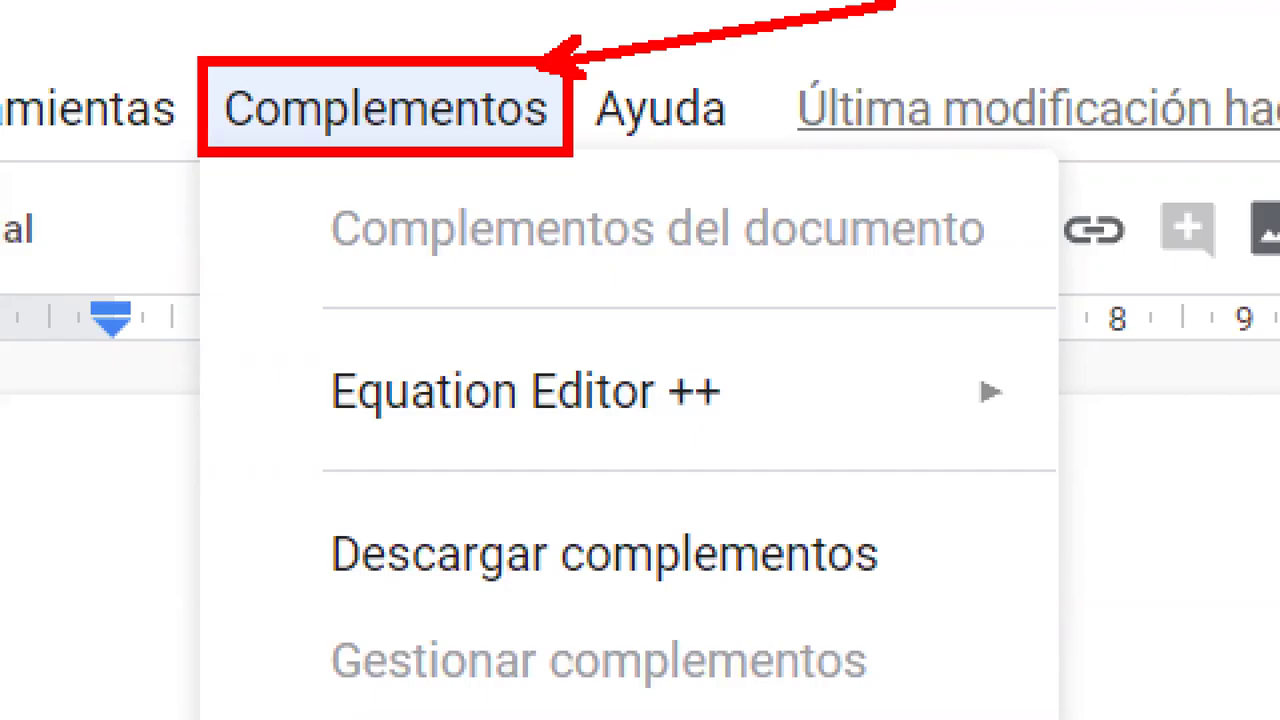
left_click(299, 135)
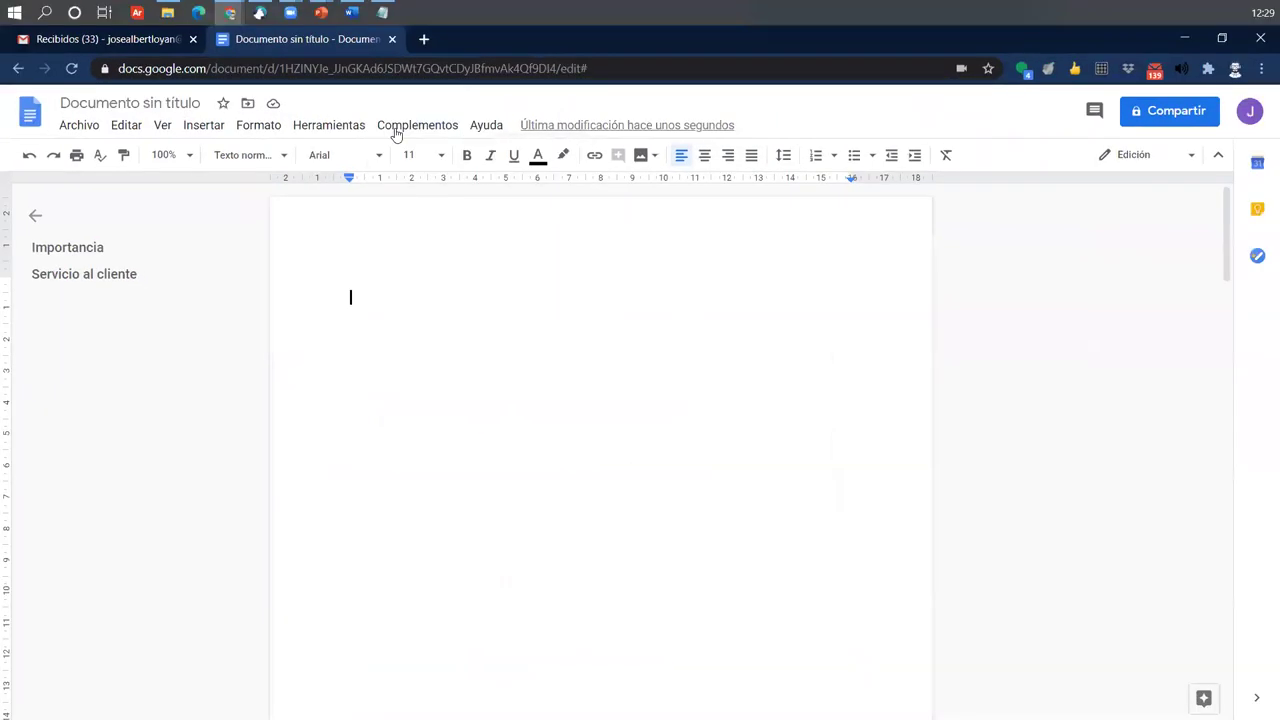
left_click(396, 130)
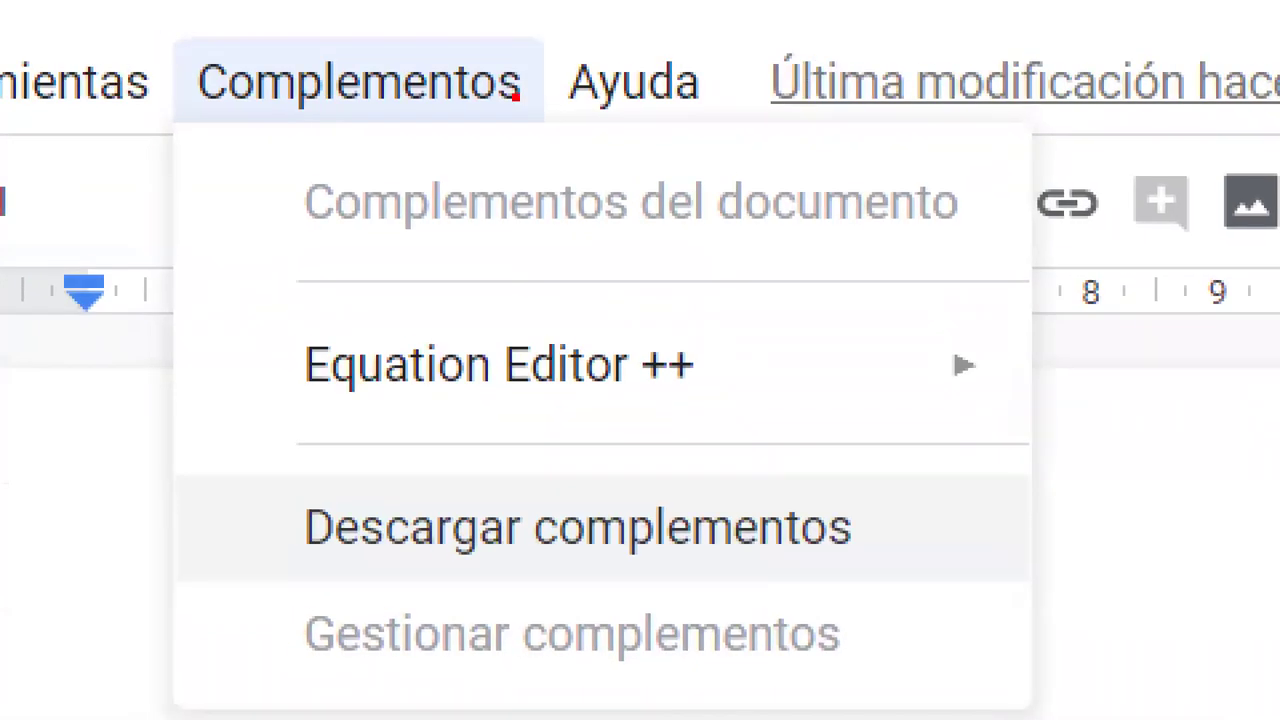
mouse_move(519, 41)
left_mouse_down()
mouse_move(533, 130)
mouse_move(594, 2)
left_mouse_up()
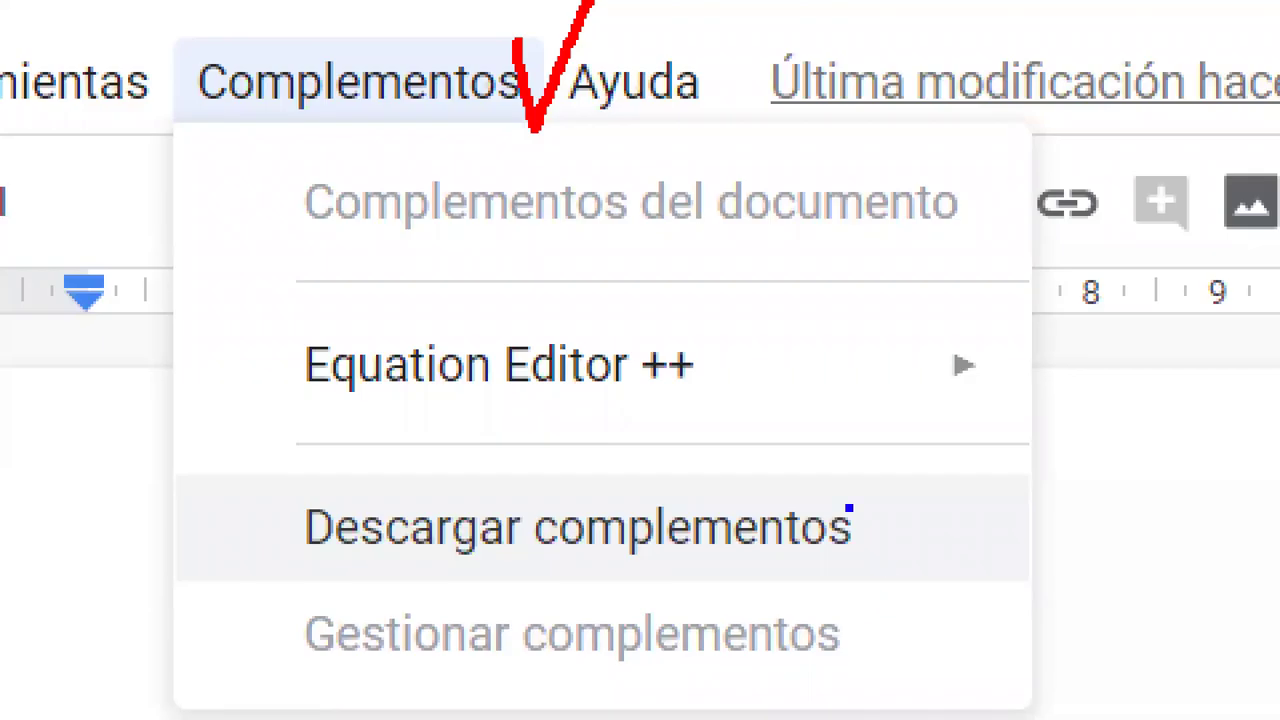
mouse_move(210, 268)
left_mouse_down()
mouse_move(491, 349)
mouse_move(1018, 438)
left_mouse_up()
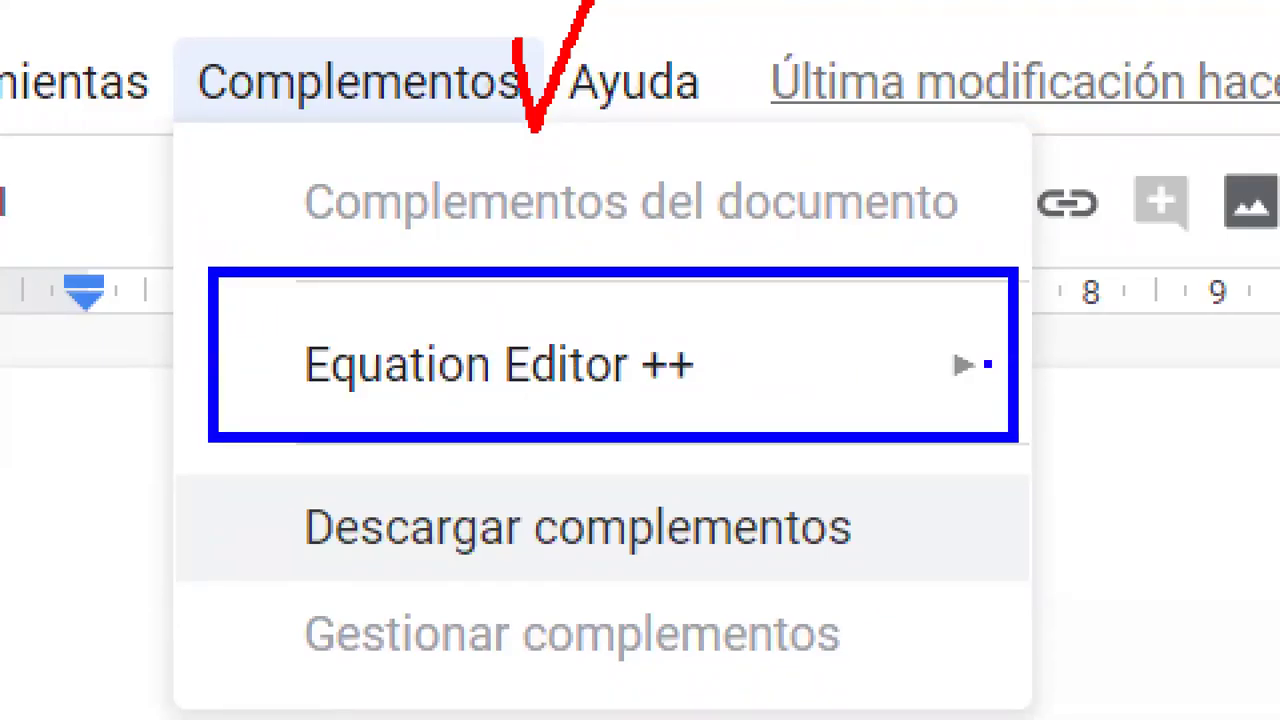
left_click_drag(863, 340, 1040, 132)
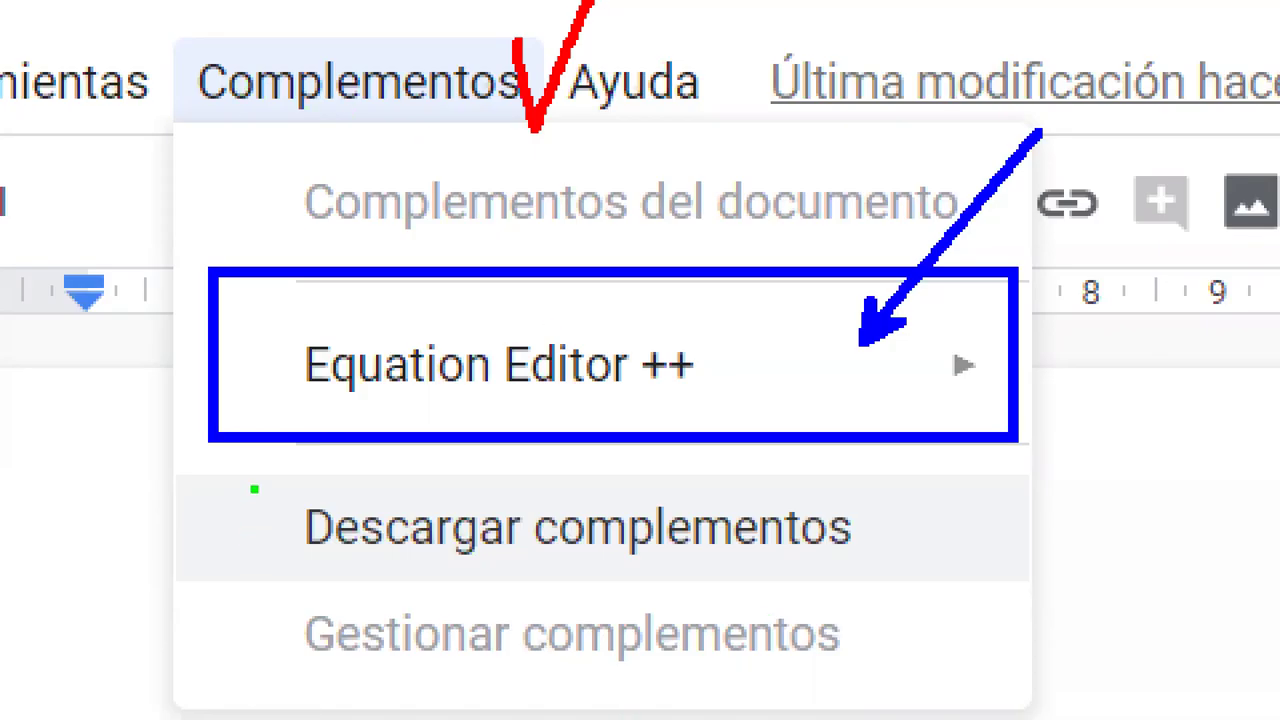
mouse_move(254, 466)
left_mouse_down()
mouse_move(826, 600)
mouse_move(920, 588)
left_mouse_up()
left_click_drag(894, 540, 1102, 491)
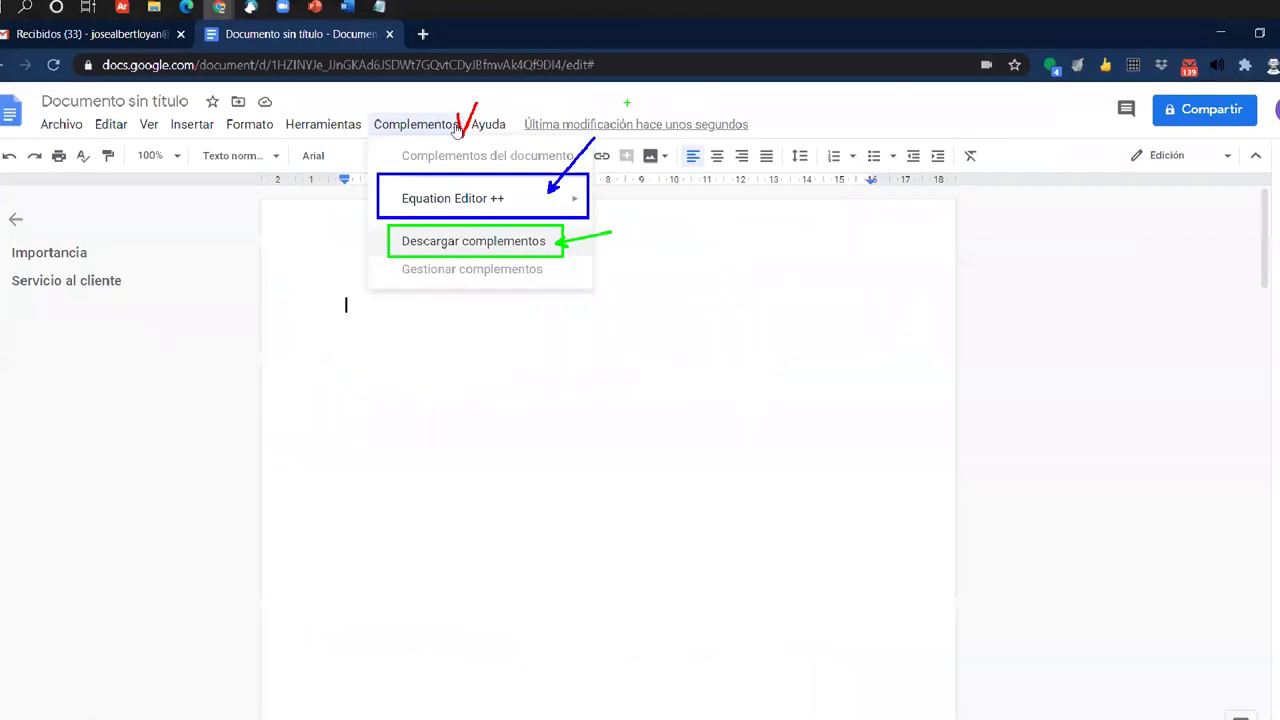
Open the gallery of downloadable add-ons that work with Documentos.
left_click(543, 249)
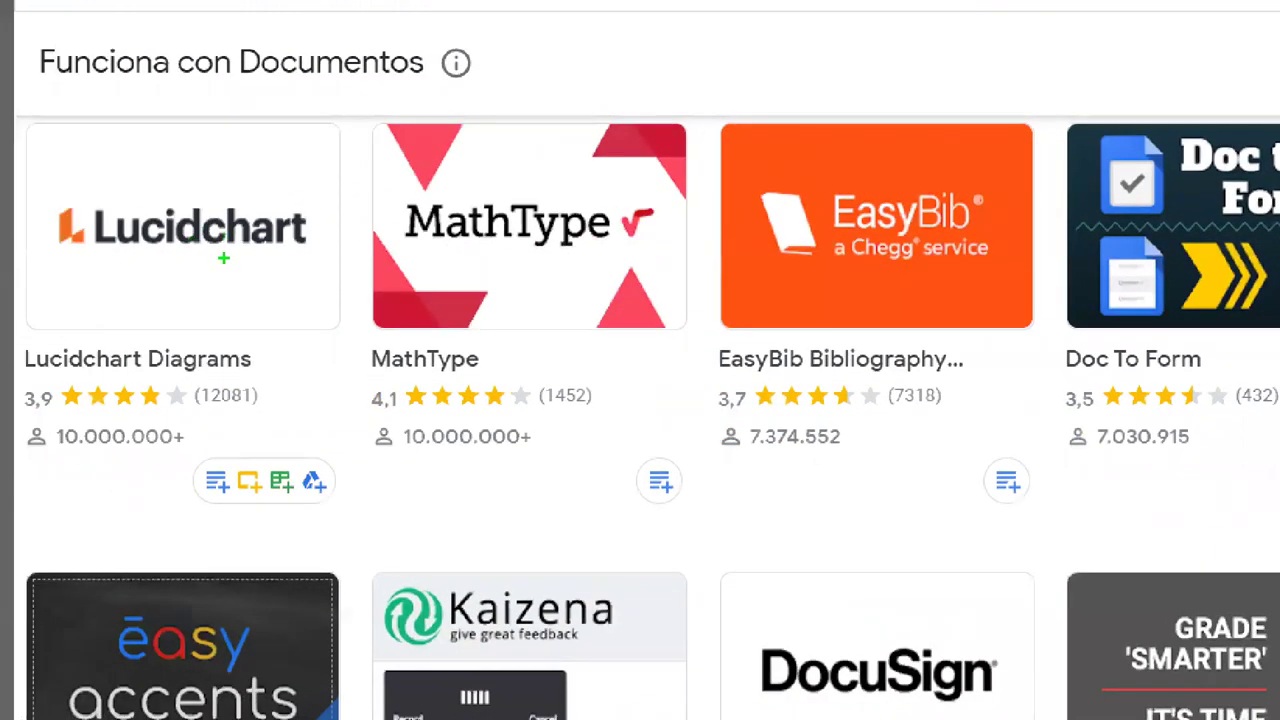
mouse_move(272, 196)
left_mouse_down()
mouse_move(40, 240)
mouse_move(255, 255)
left_mouse_up()
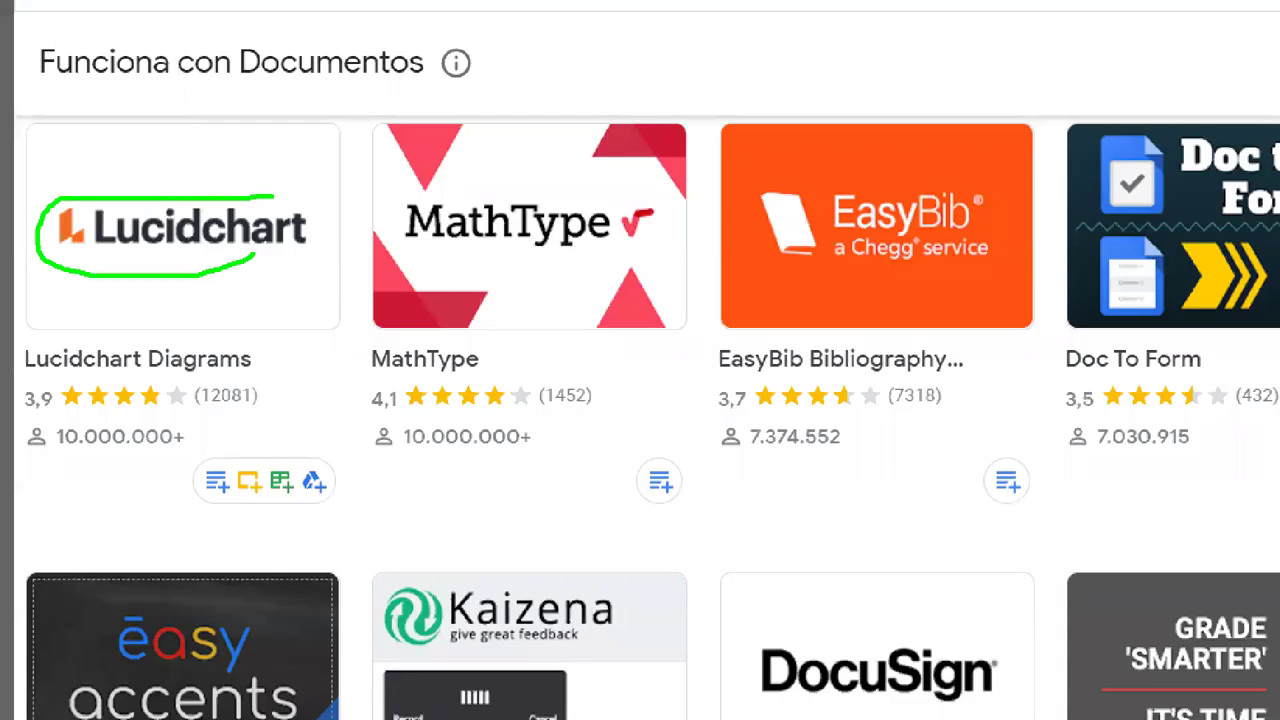
mouse_move(578, 196)
left_mouse_down()
mouse_move(652, 212)
mouse_move(630, 238)
left_mouse_up()
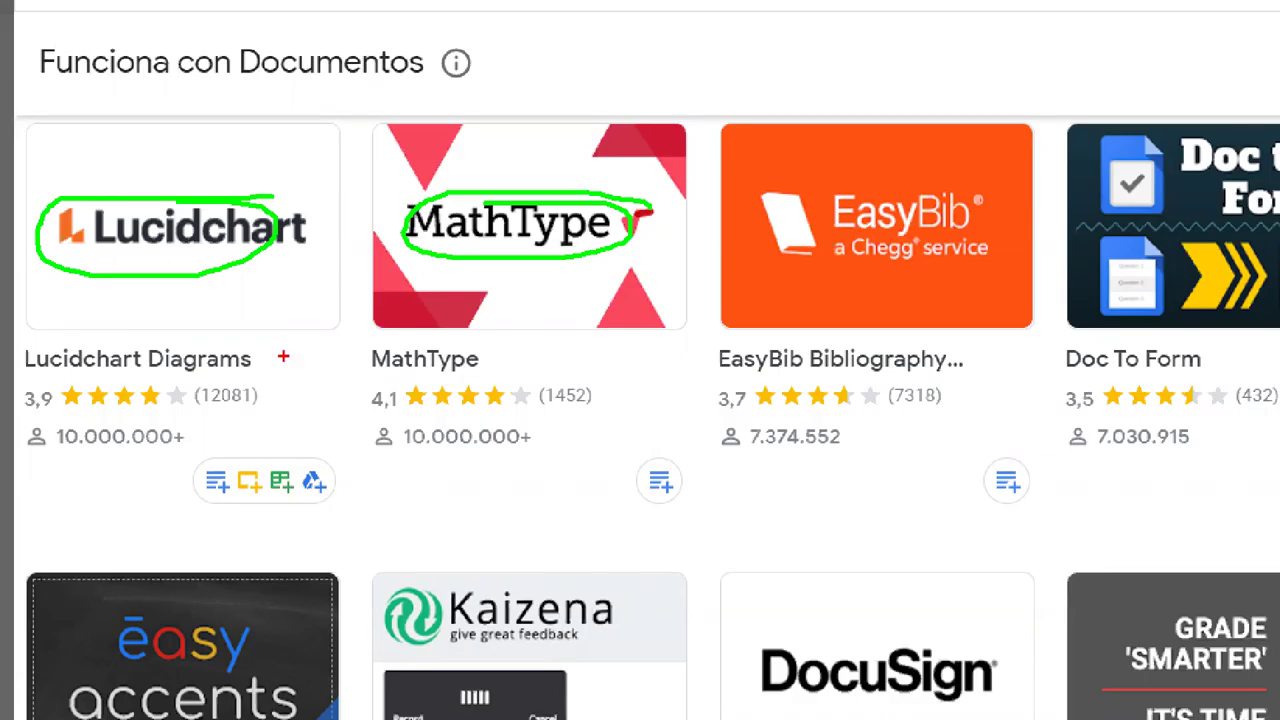
left_click_drag(189, 444, 337, 515)
left_click_drag(305, 461, 345, 350)
left_click_drag(621, 448, 694, 515)
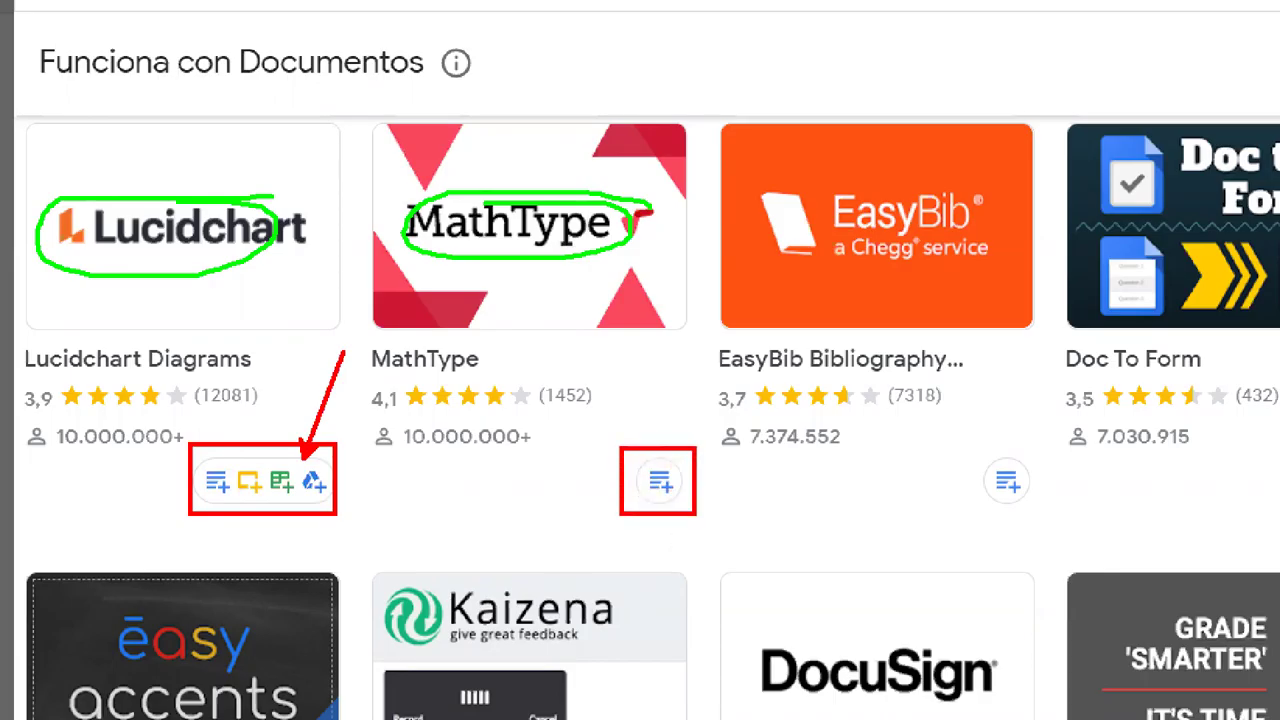
left_click_drag(625, 456, 597, 368)
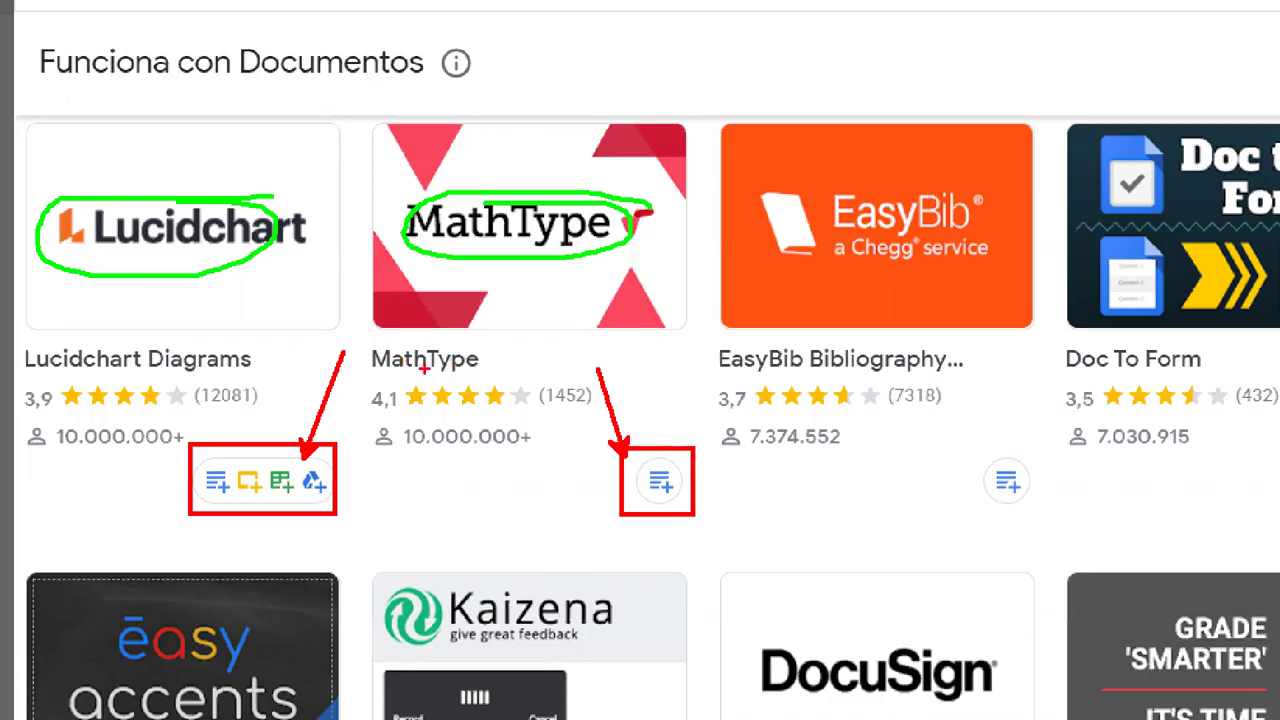
mouse_move(666, 490)
left_mouse_down()
mouse_move(627, 505)
mouse_move(667, 488)
mouse_move(646, 495)
left_mouse_up()
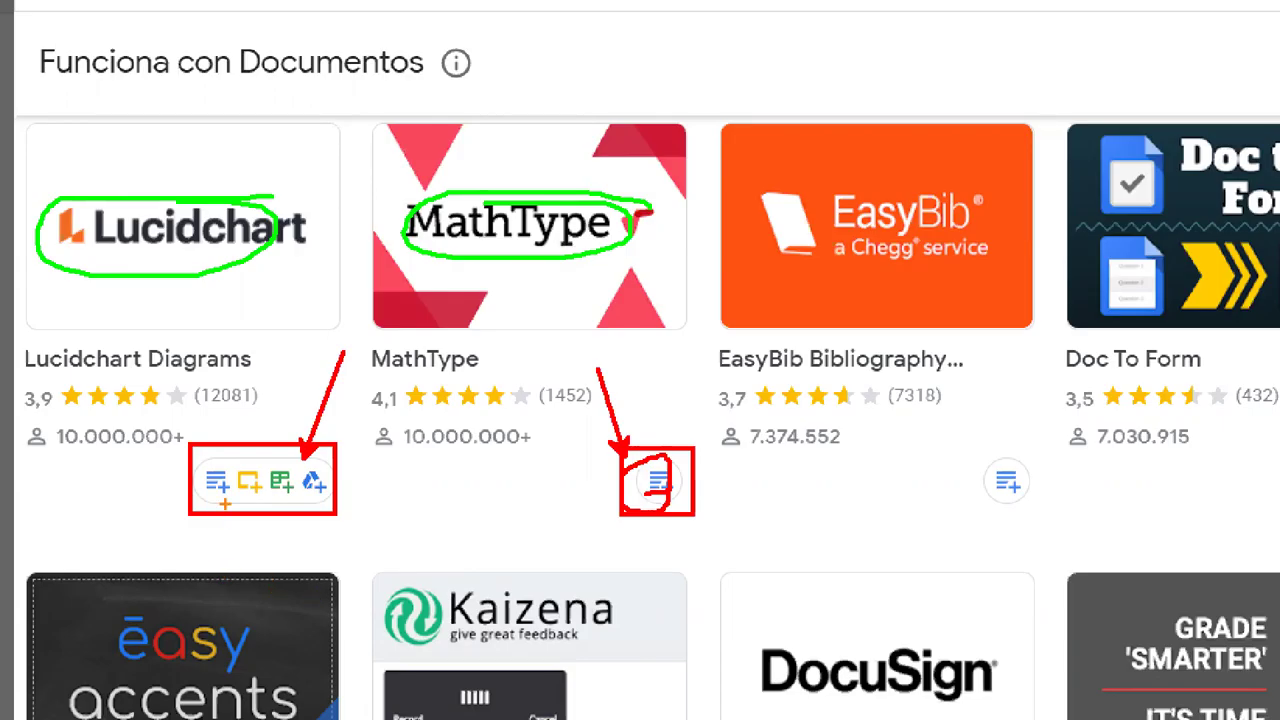
left_click_drag(225, 500, 270, 578)
left_click_drag(262, 506, 270, 577)
left_click_drag(288, 503, 270, 578)
left_click_drag(310, 503, 270, 578)
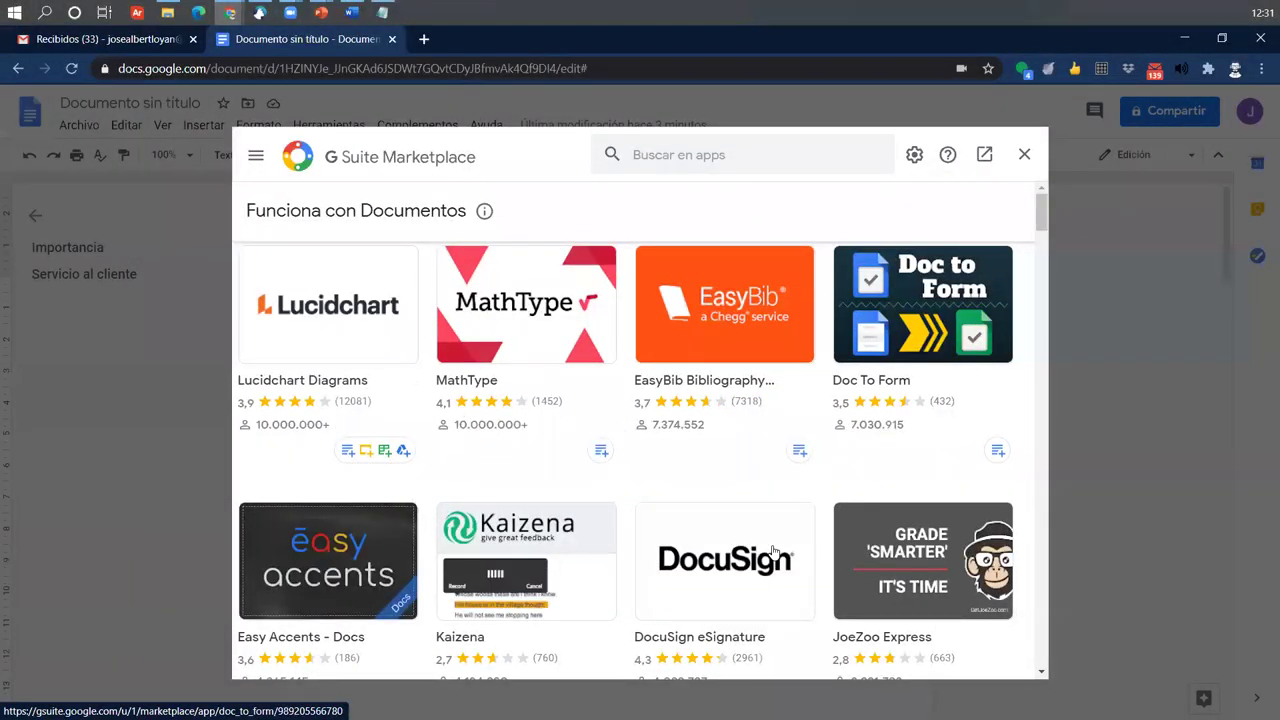
Browse the add-ons that work with Documentos, from Lucidchart Diagrams through Scratch Blocks, and return to Word Cloud Generator.
scroll(868, 612, "down", 3)
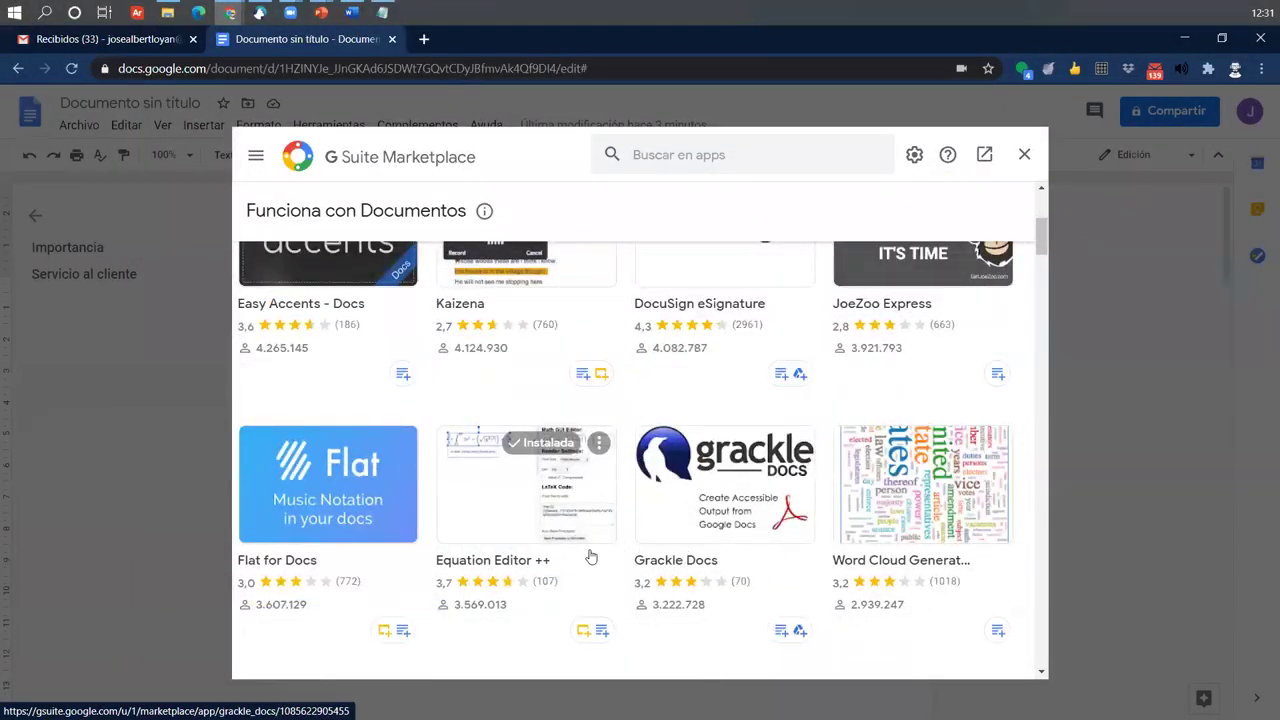
scroll(591, 557, "down", 2)
scroll(660, 562, "down", 1)
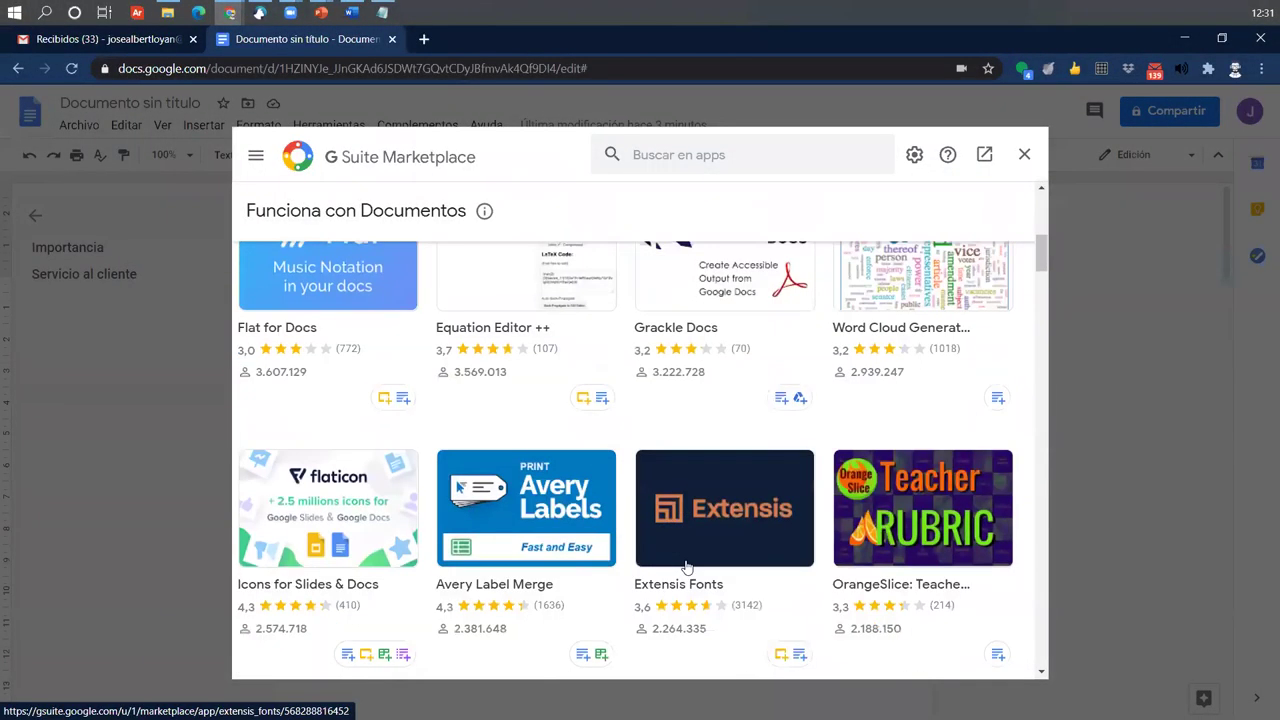
scroll(687, 568, "down", 1)
scroll(687, 568, "down", 5)
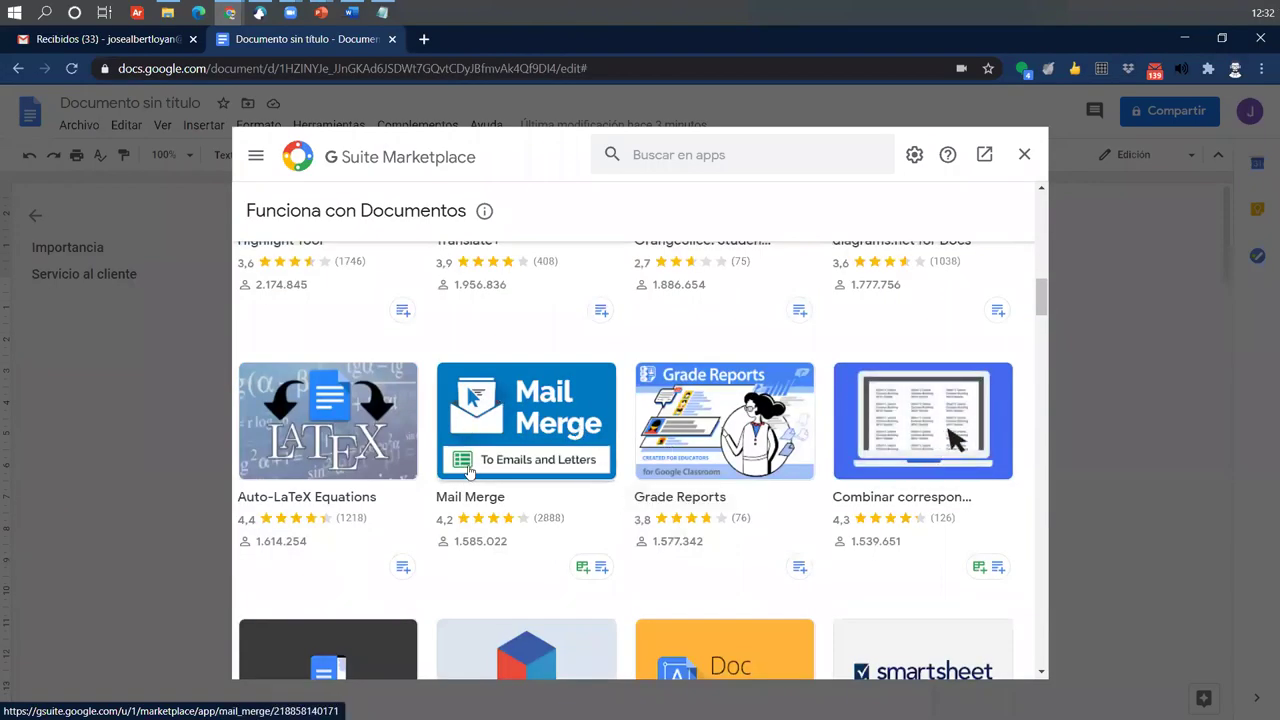
scroll(660, 517, "down", 2)
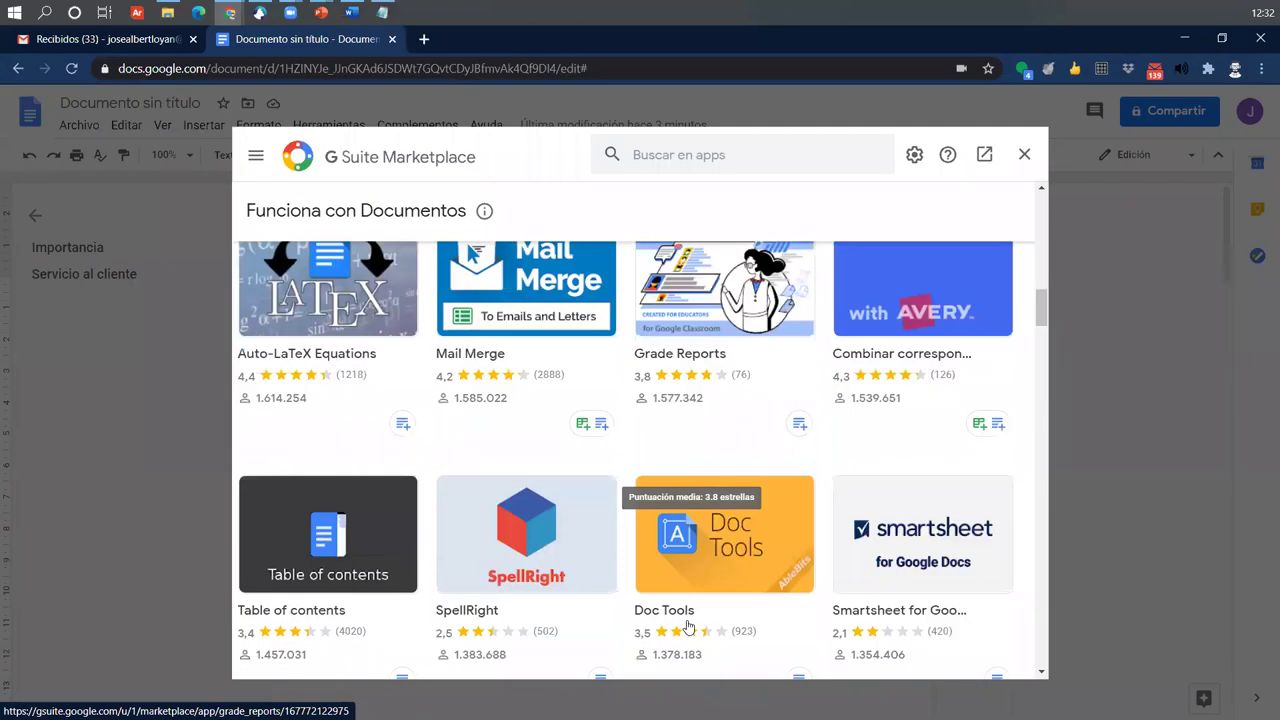
scroll(687, 626, "up", 5)
scroll(287, 472, "down", 6)
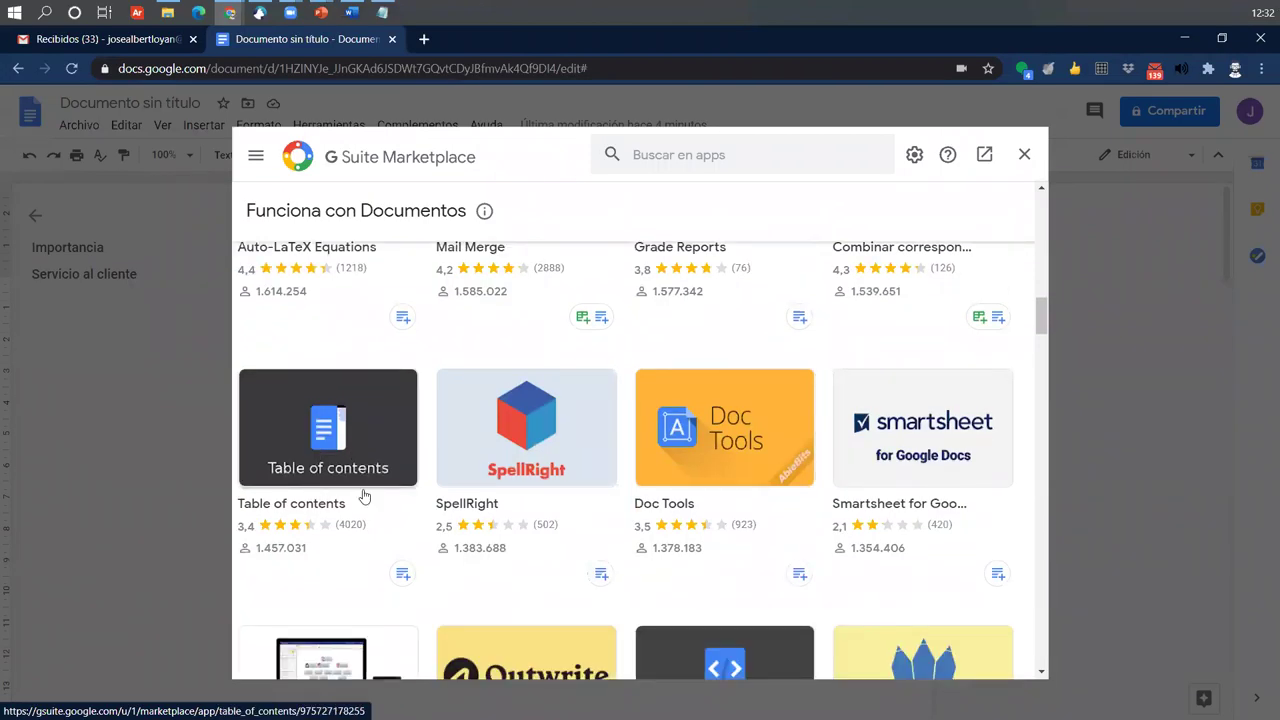
scroll(471, 538, "down", 1)
scroll(500, 538, "down", 2)
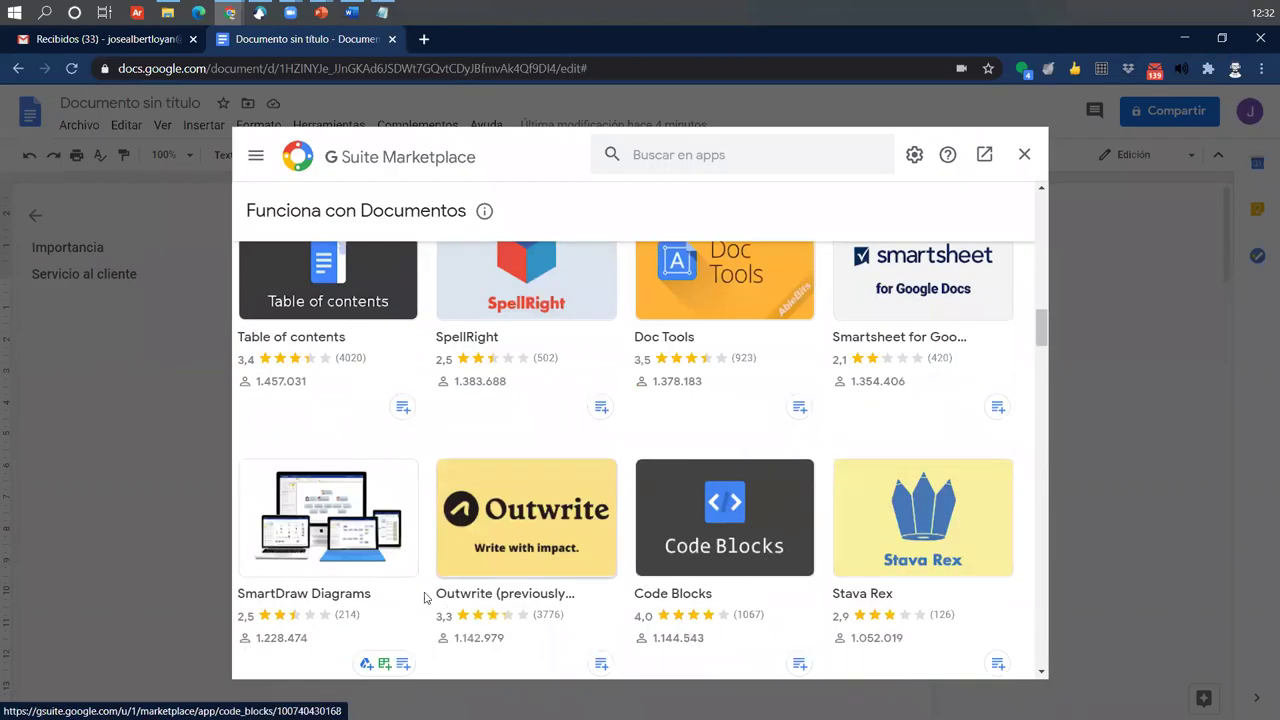
scroll(257, 527, "down", 1)
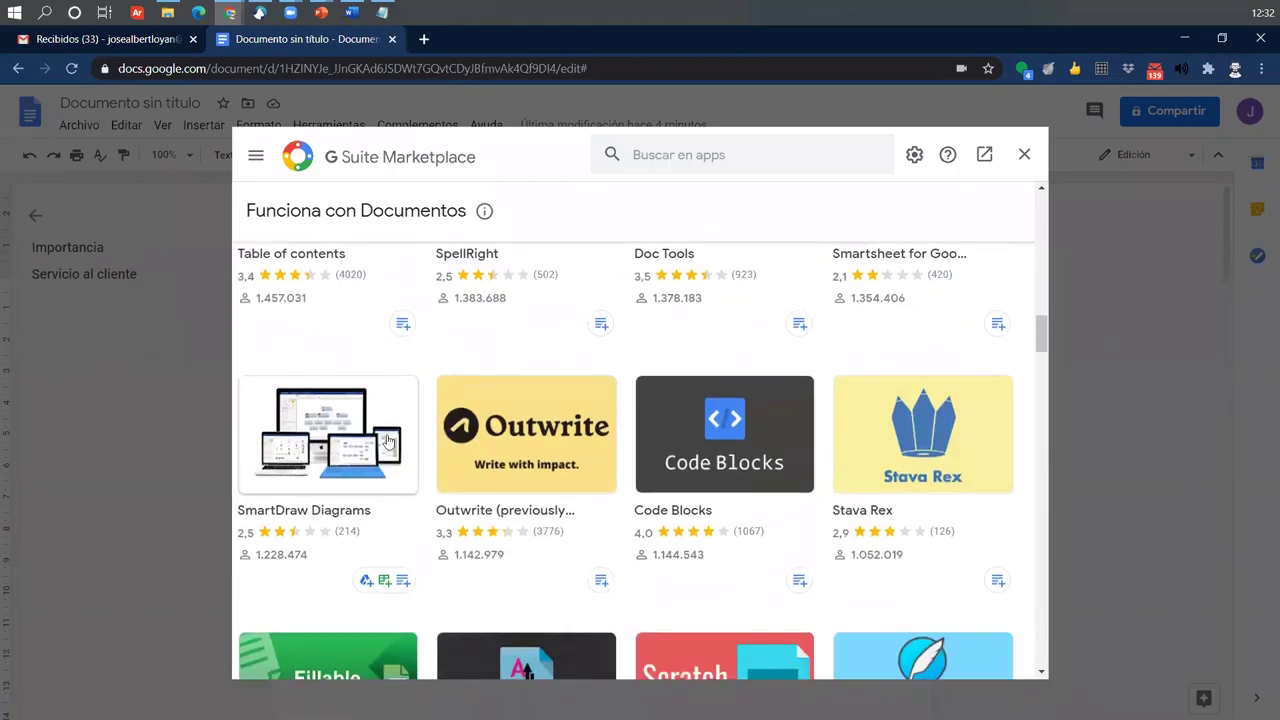
scroll(837, 534, "down", 2)
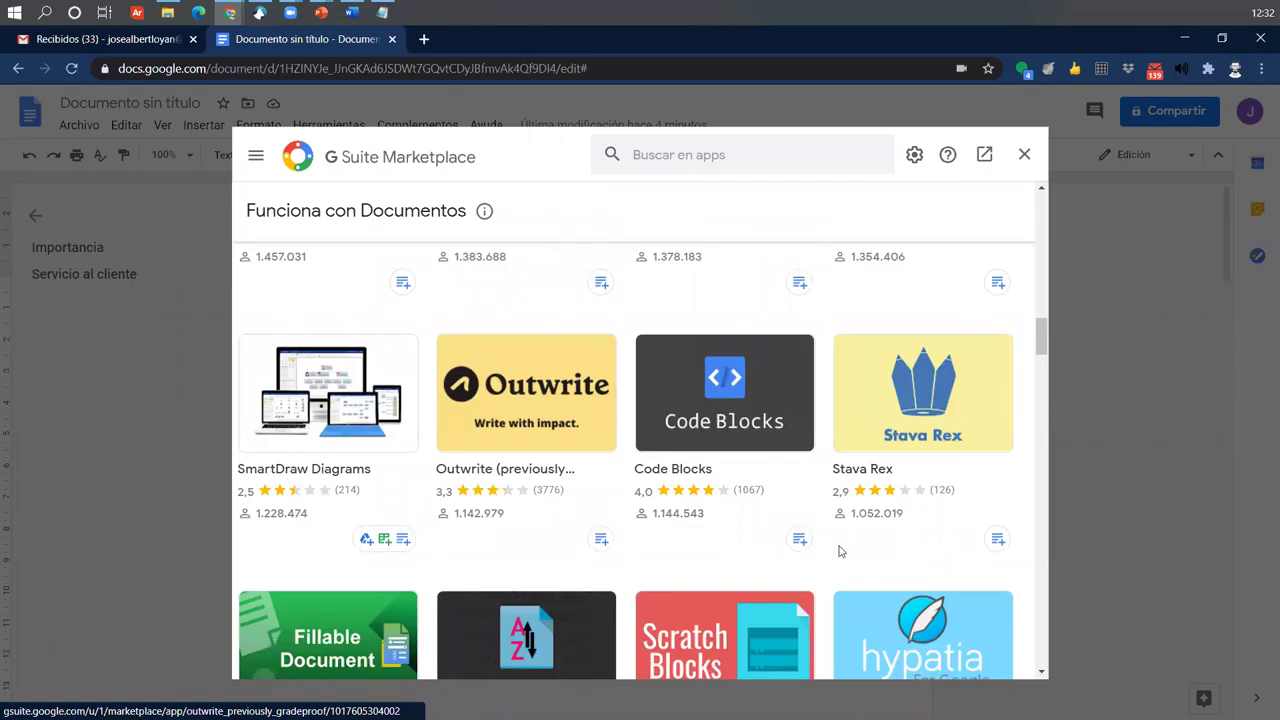
scroll(839, 550, "down", 5)
scroll(839, 550, "up", 6)
scroll(839, 550, "up", 6)
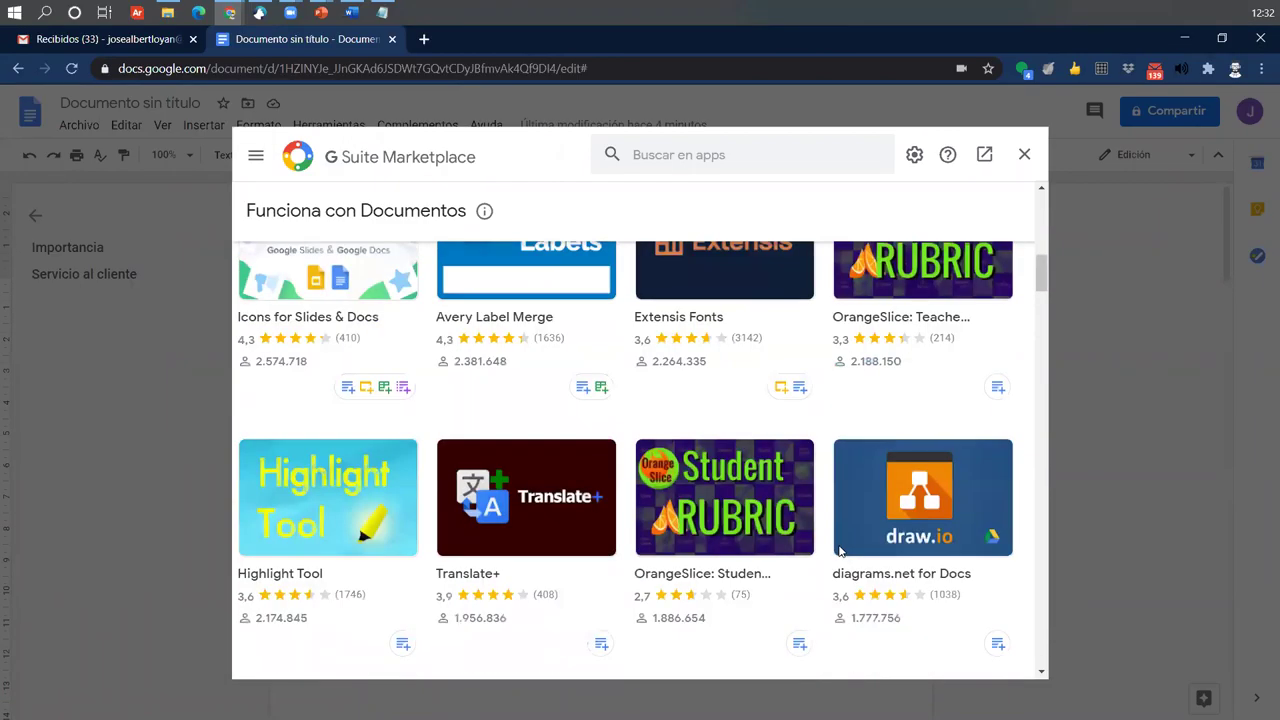
scroll(888, 490, "up", 3)
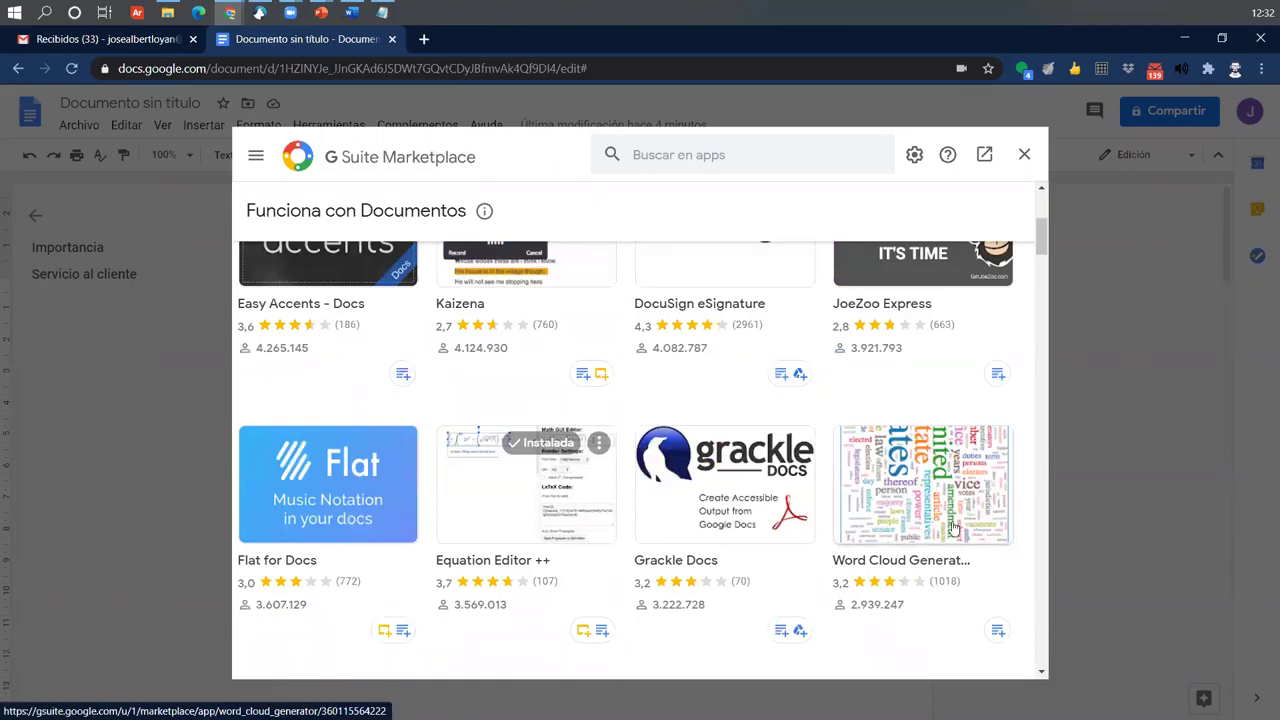
Open the Word Cloud Generator listing and examine its preview images and general description.
left_click(910, 515)
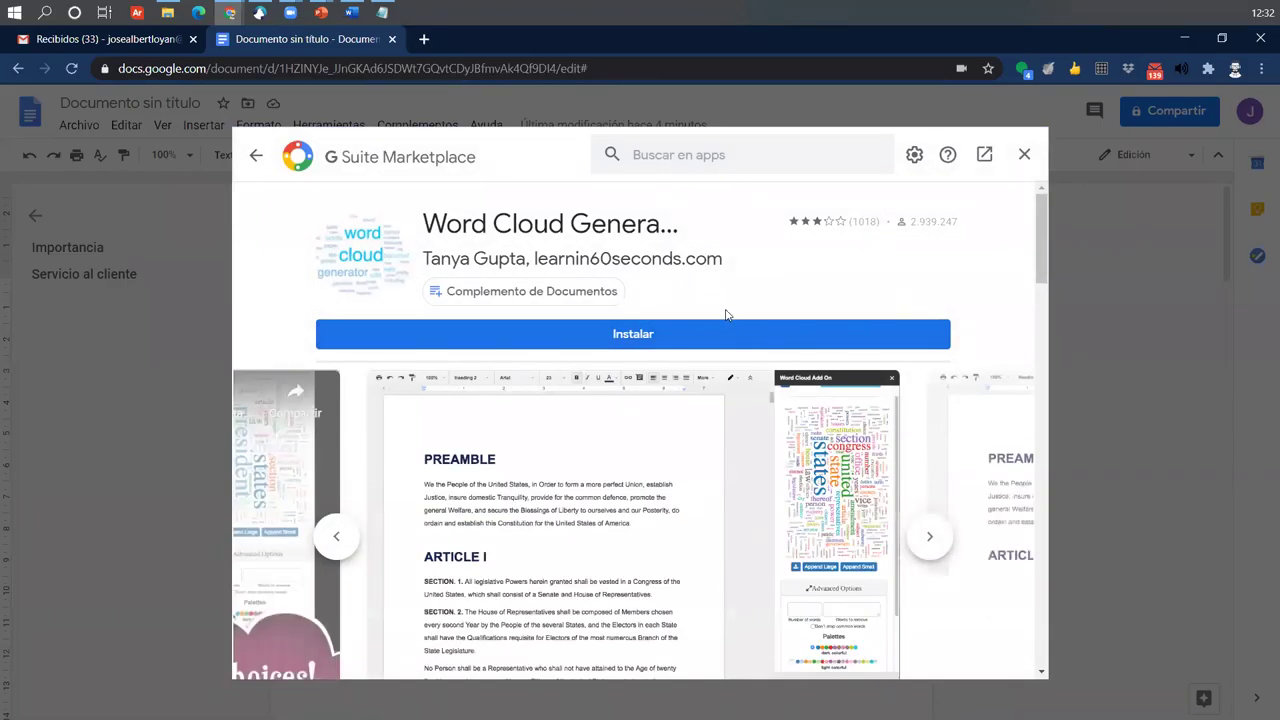
left_click_drag(443, 227, 697, 229)
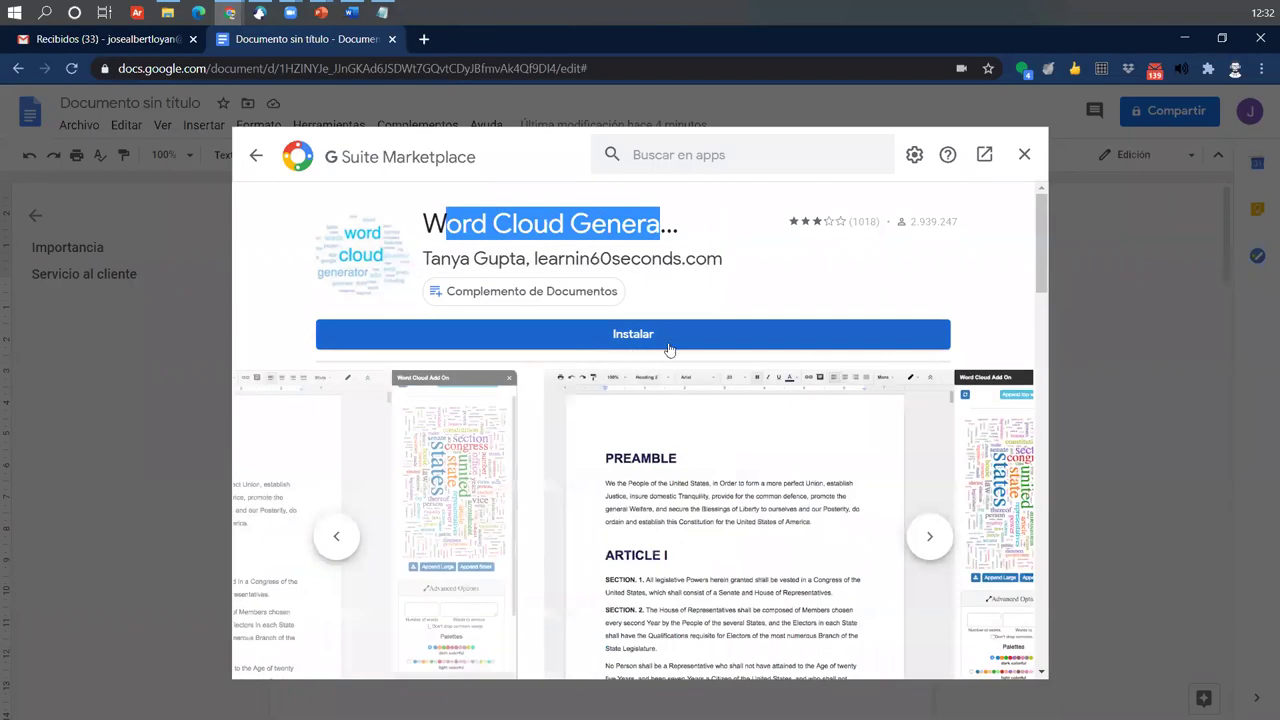
scroll(711, 528, "down", 1)
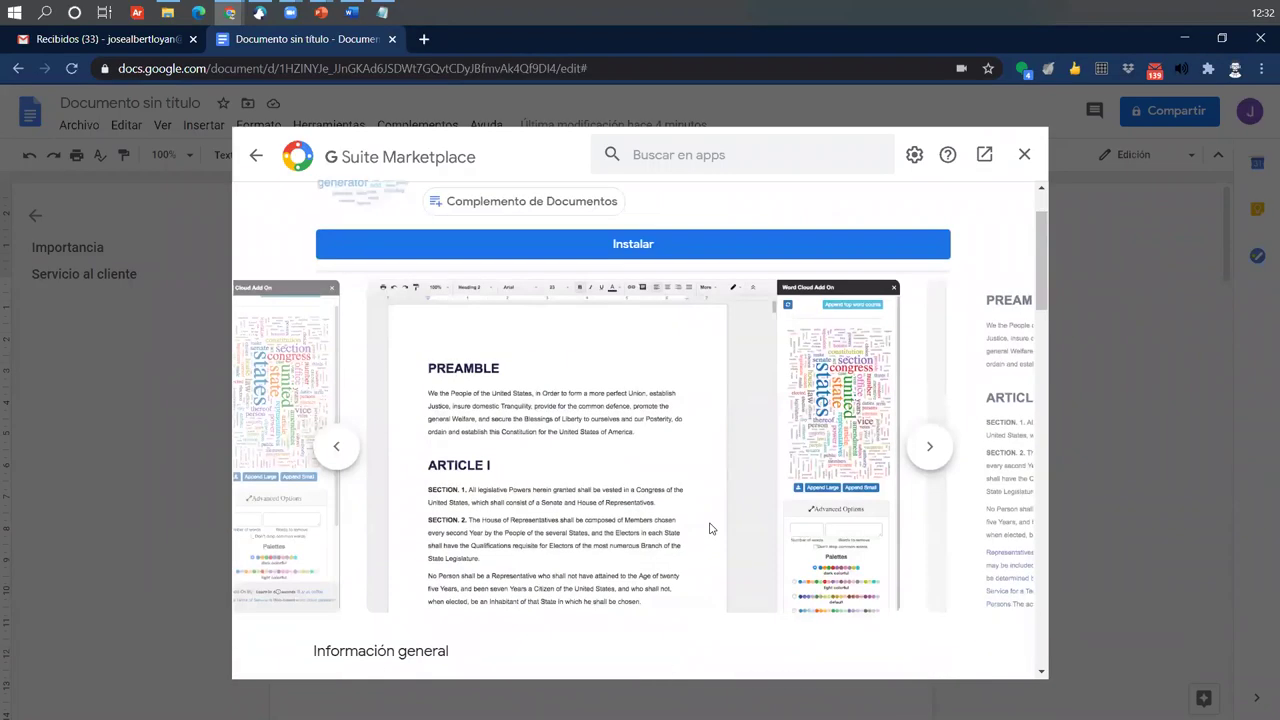
scroll(711, 523, "down", 3)
scroll(600, 480, "up", 2)
scroll(500, 445, "down", 2)
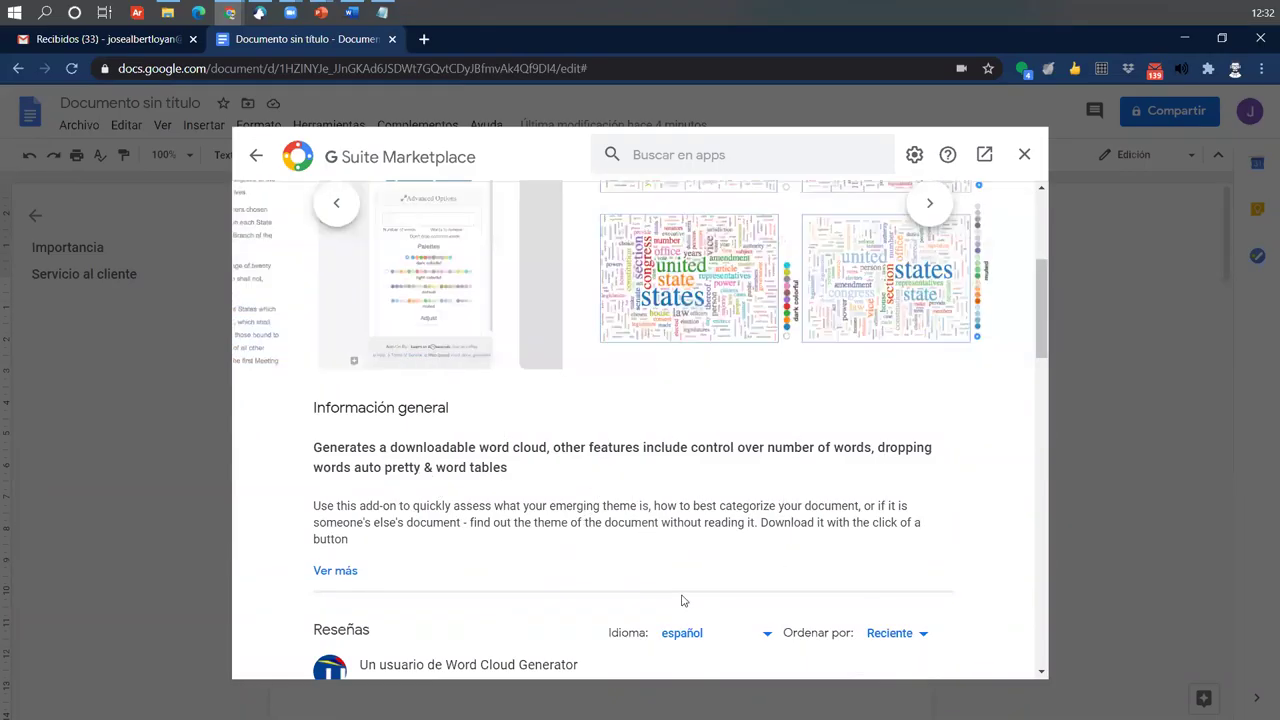
scroll(648, 494, "down", 3)
scroll(614, 494, "up", 2)
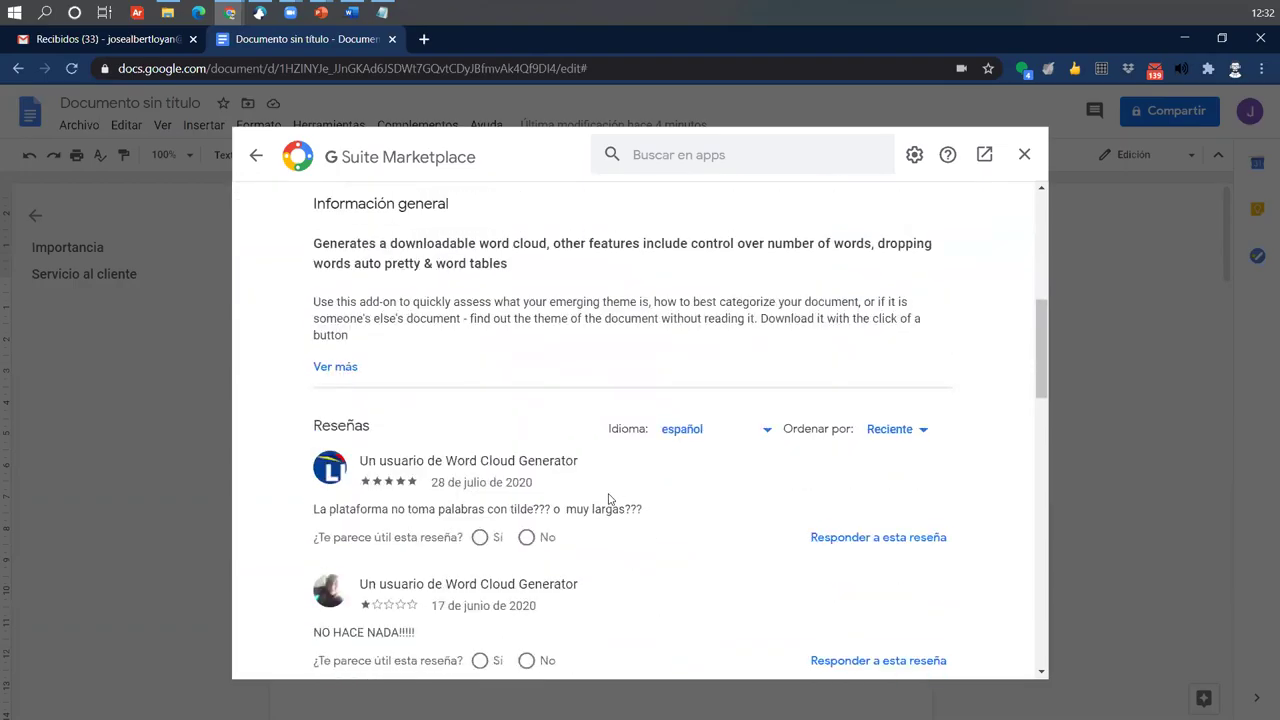
Read the Spanish user reviews of Word Cloud Generator and return to the start of its listing.
scroll(386, 551, "down", 1)
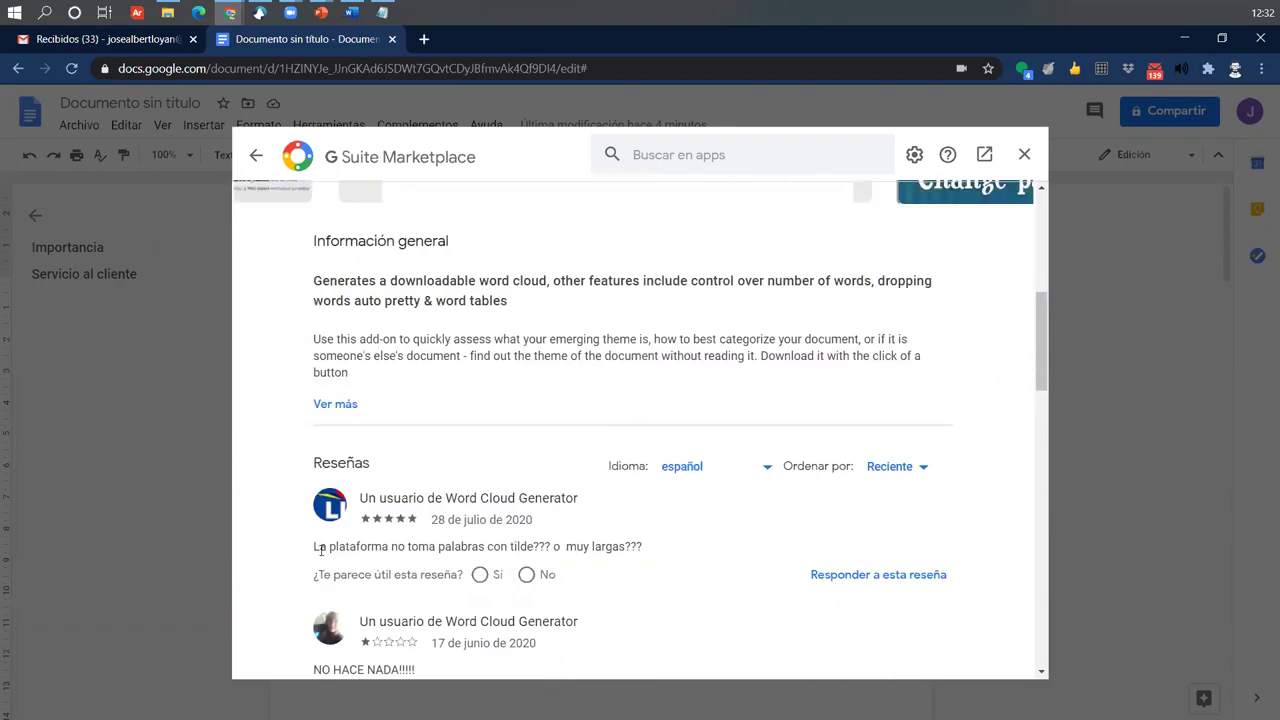
left_click_drag(313, 546, 648, 546)
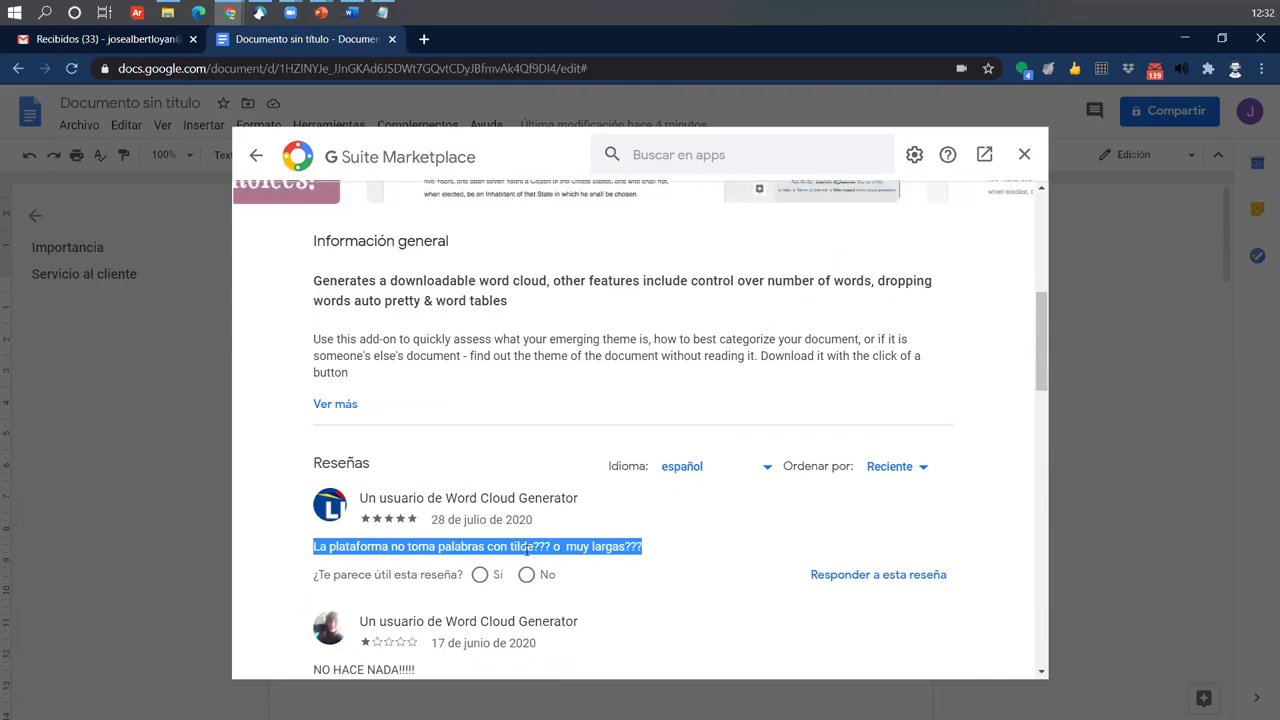
scroll(609, 538, "down", 4)
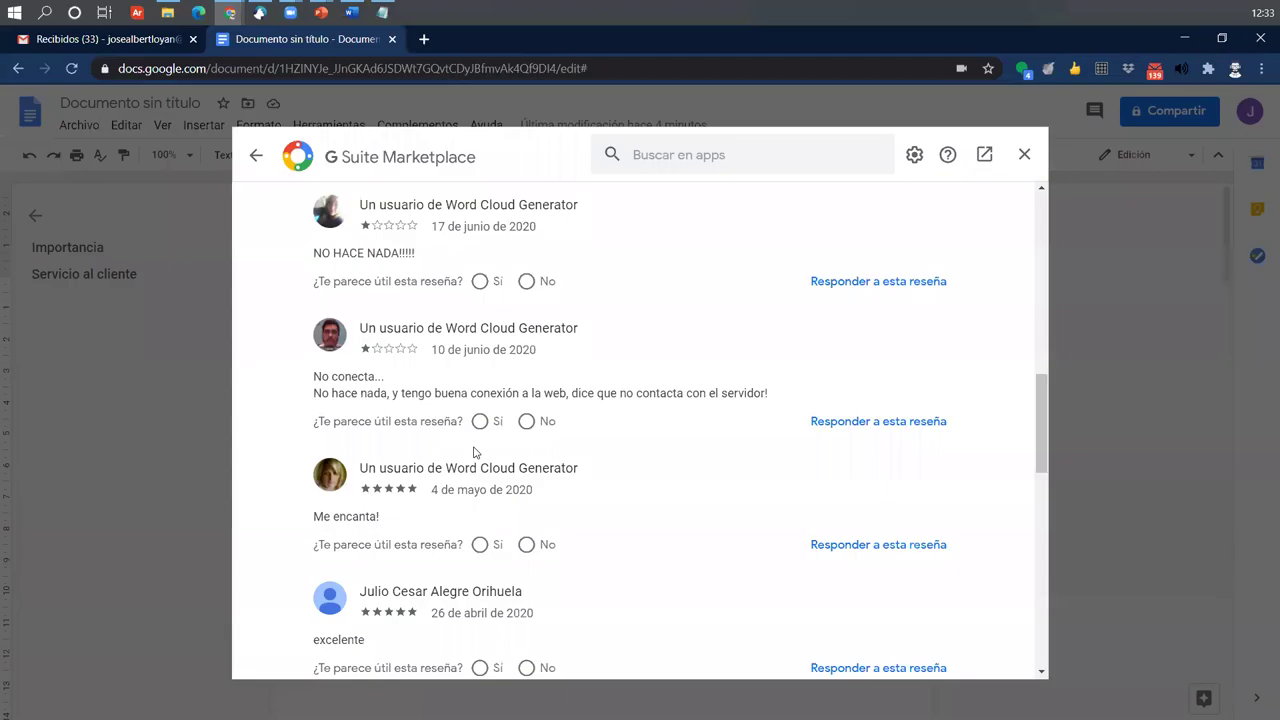
scroll(325, 430, "down", 1)
scroll(399, 598, "down", 6)
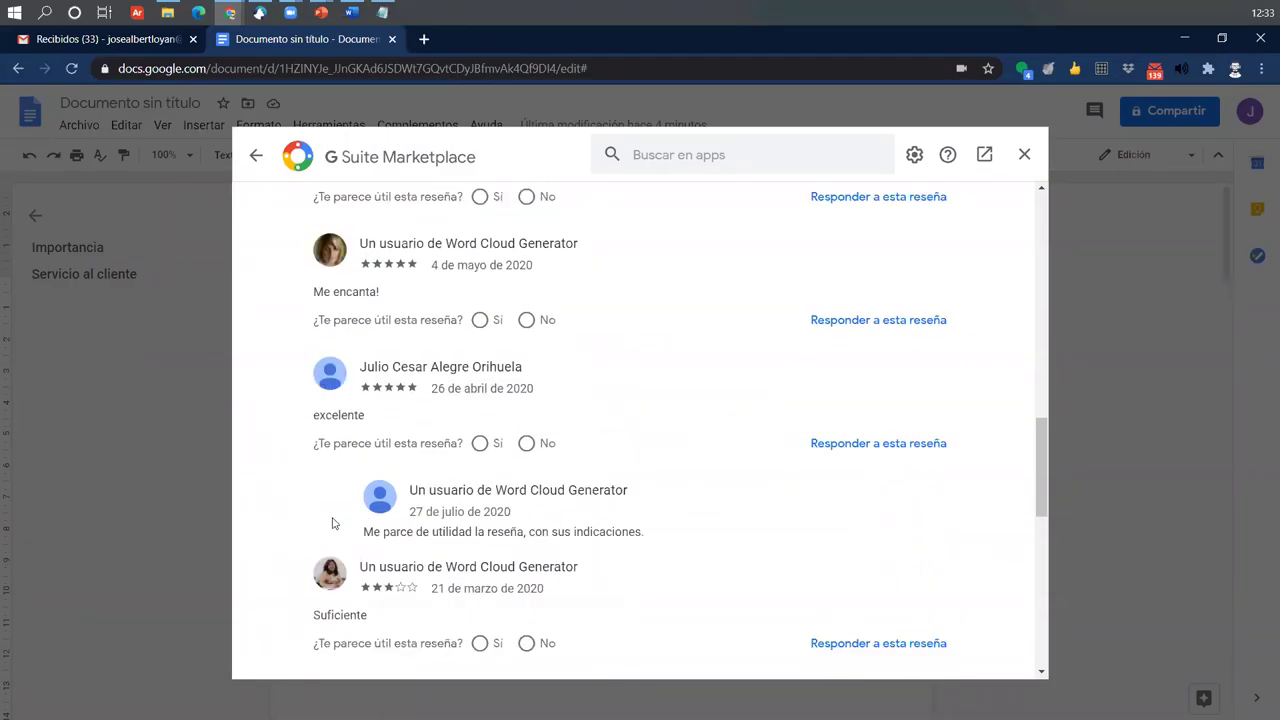
scroll(457, 520, "down", 3)
scroll(563, 528, "up", 8)
scroll(600, 528, "up", 10)
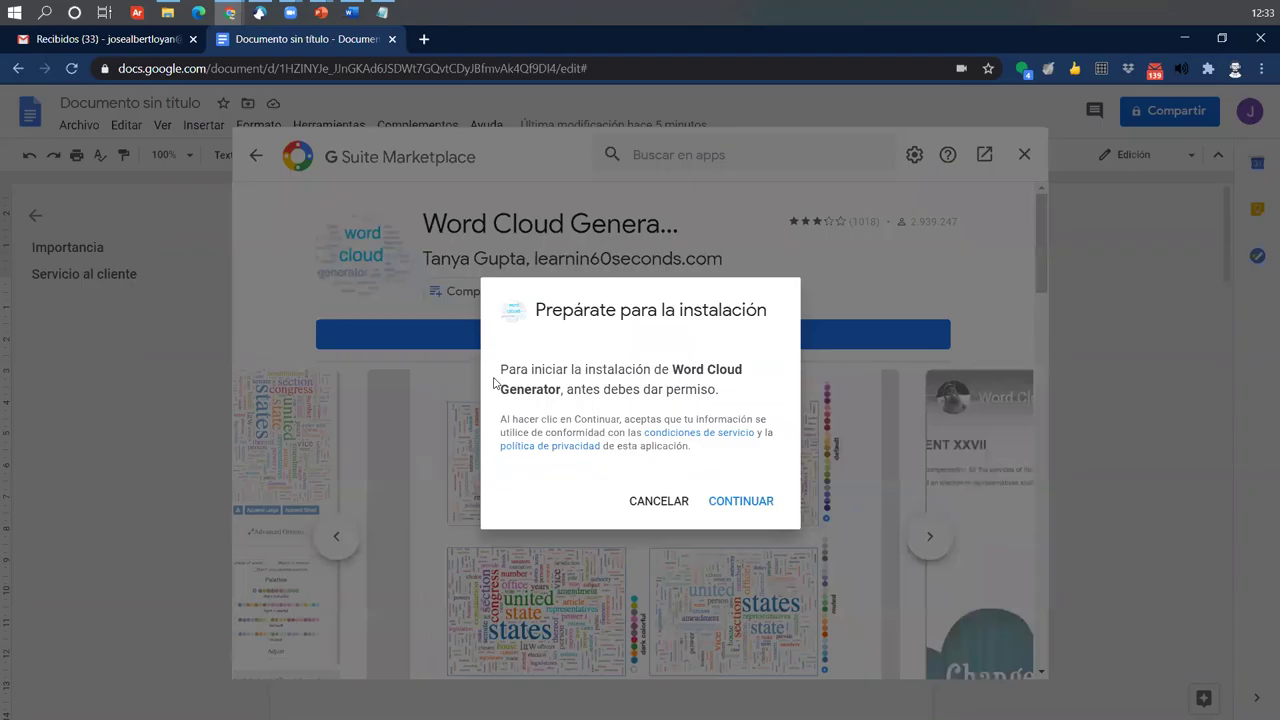
Install Word Cloud Generator, choosing the existing Google account, granting the requested permissions and finishing the installation.
left_click_drag(501, 369, 744, 370)
left_click(740, 500)
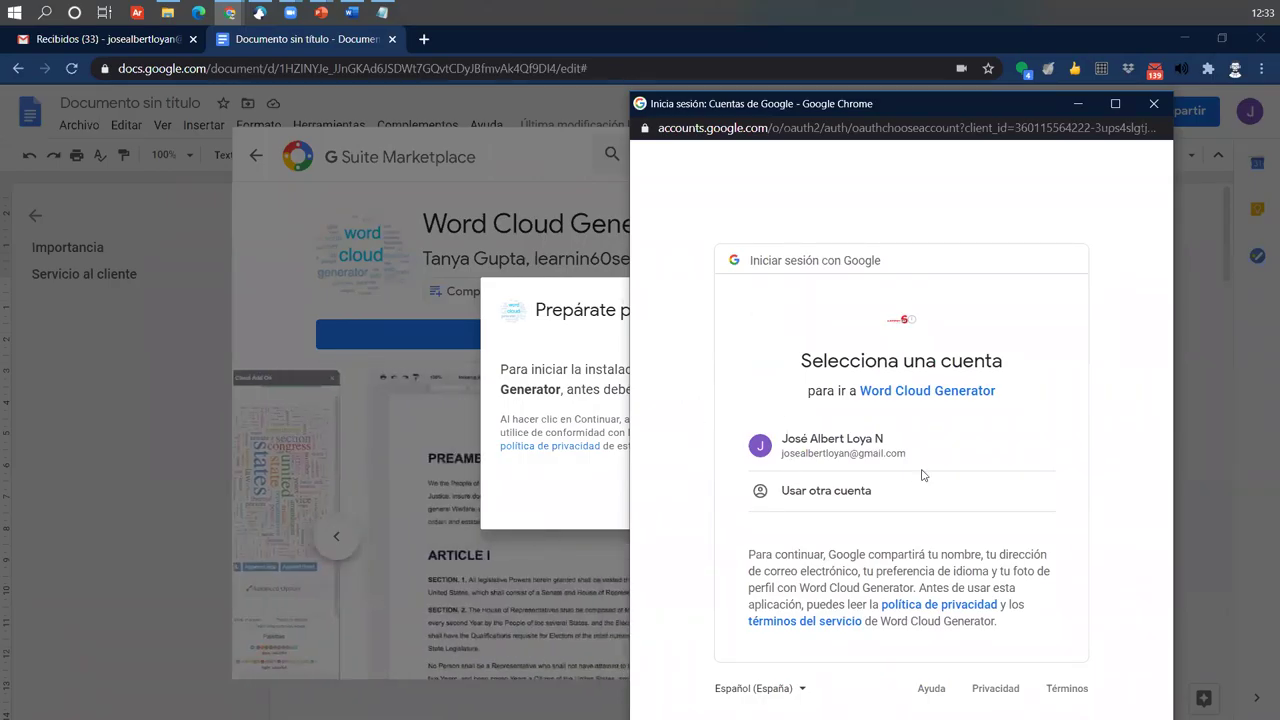
left_click(829, 438)
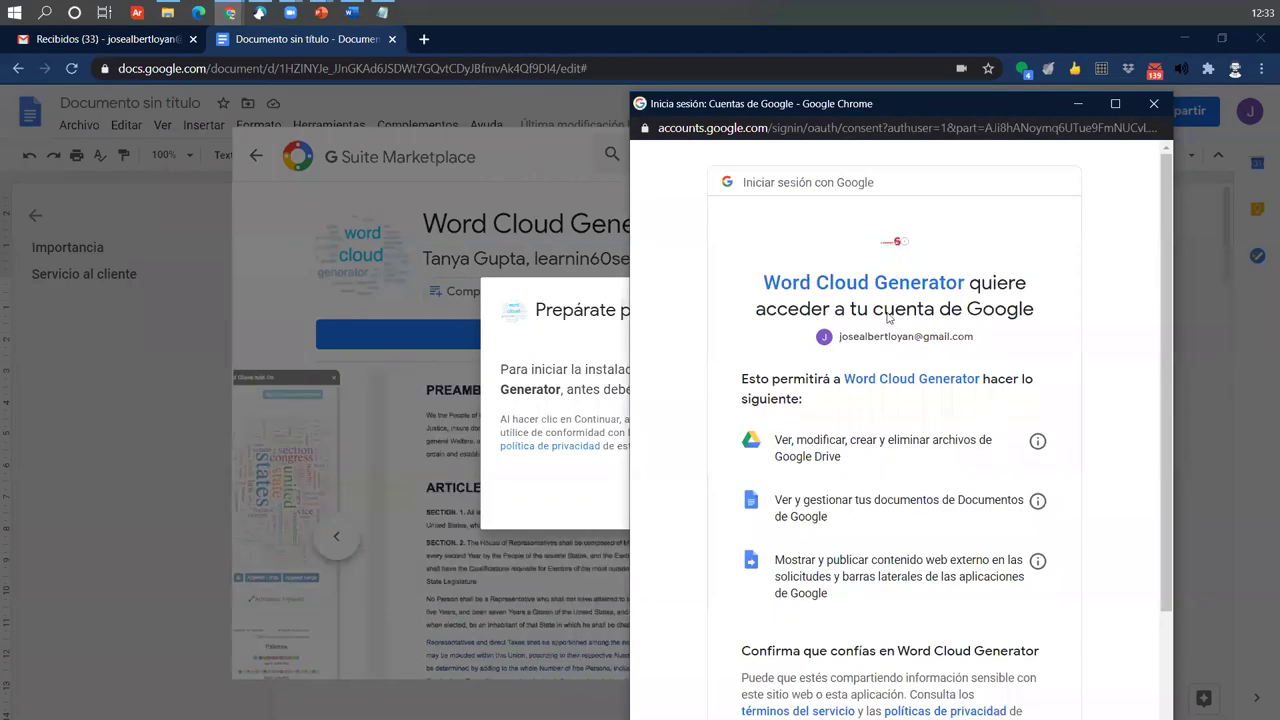
scroll(807, 285, "down", 3)
scroll(917, 497, "down", 1)
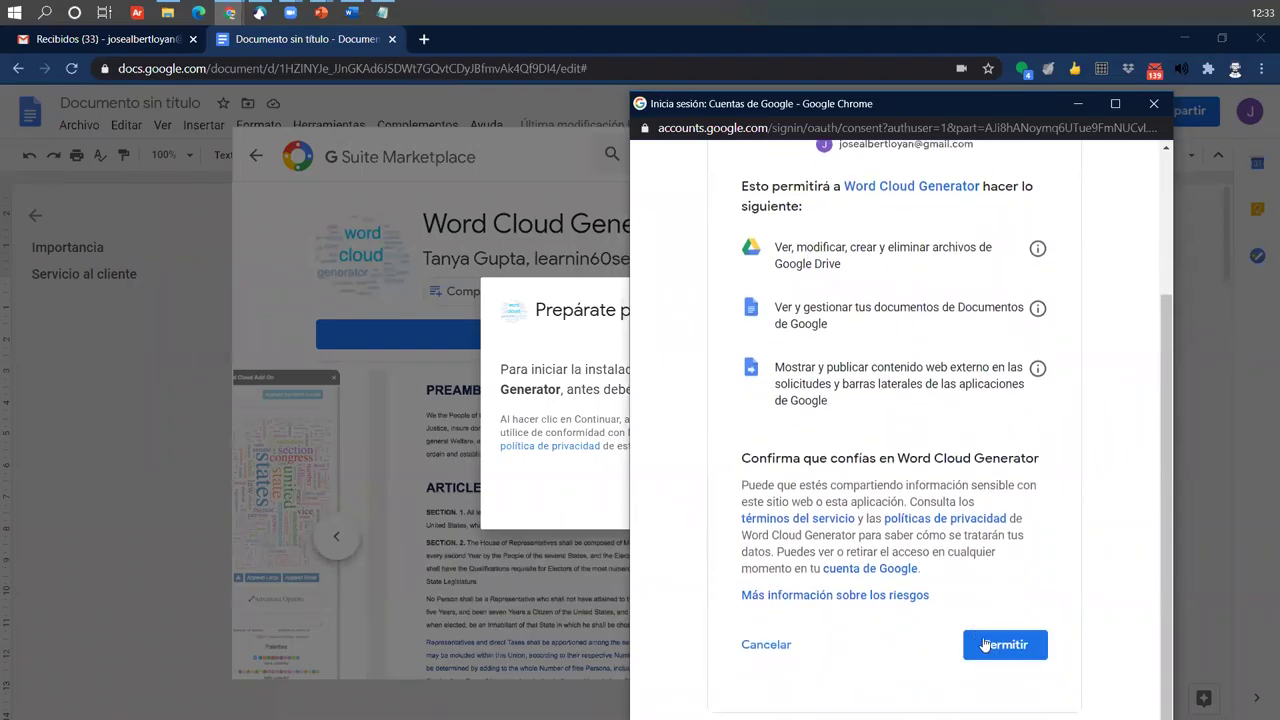
left_click(1000, 644)
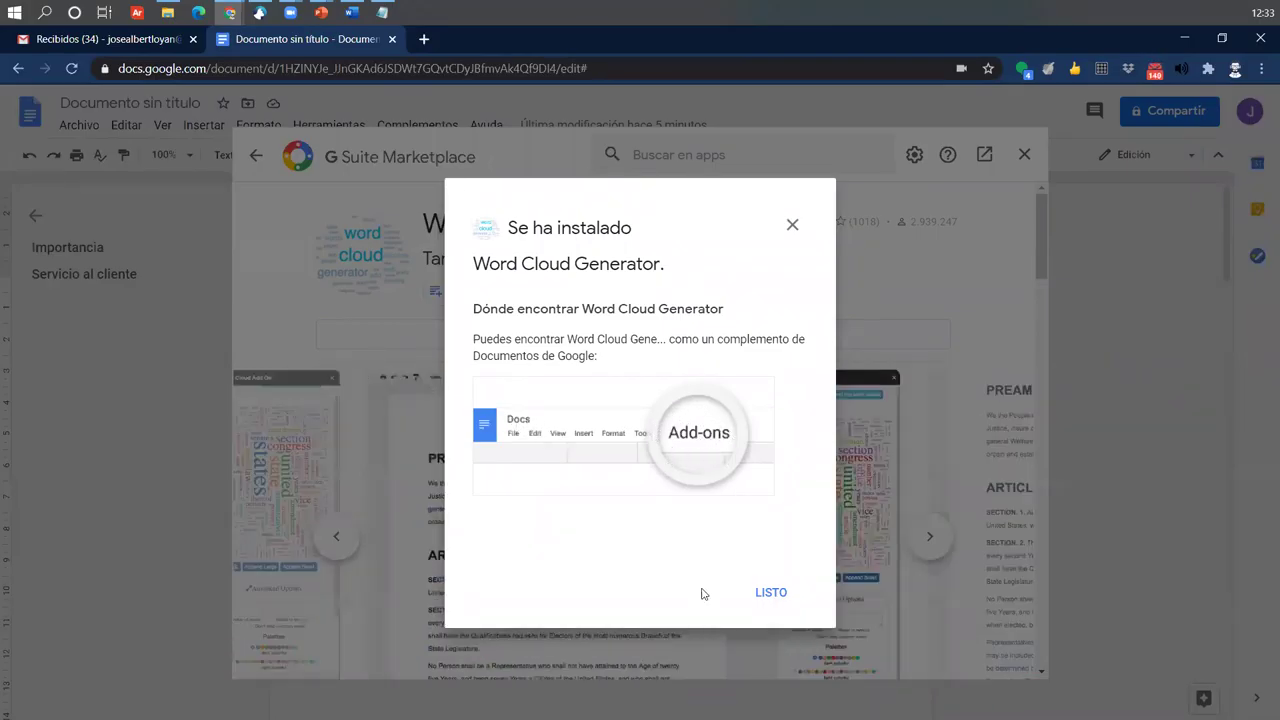
left_click(771, 598)
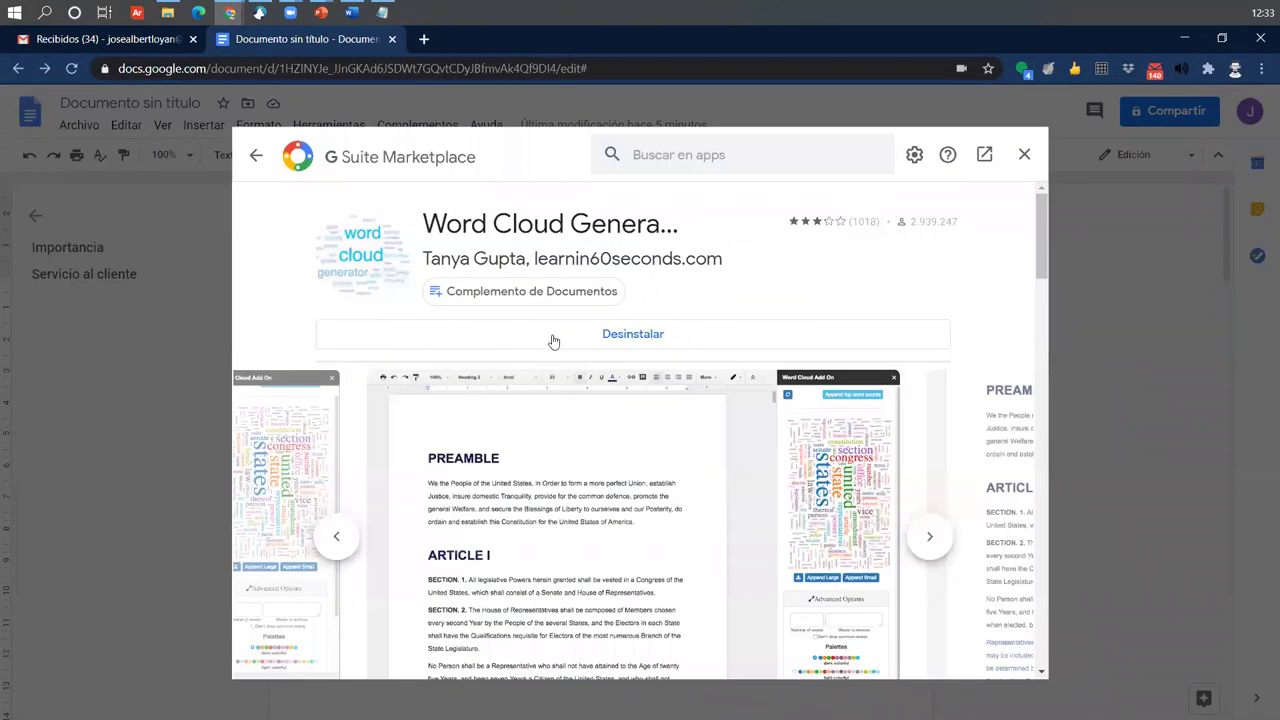
Close the marketplace and start Word Cloud Generator in its Modern version for the document.
left_click(1024, 154)
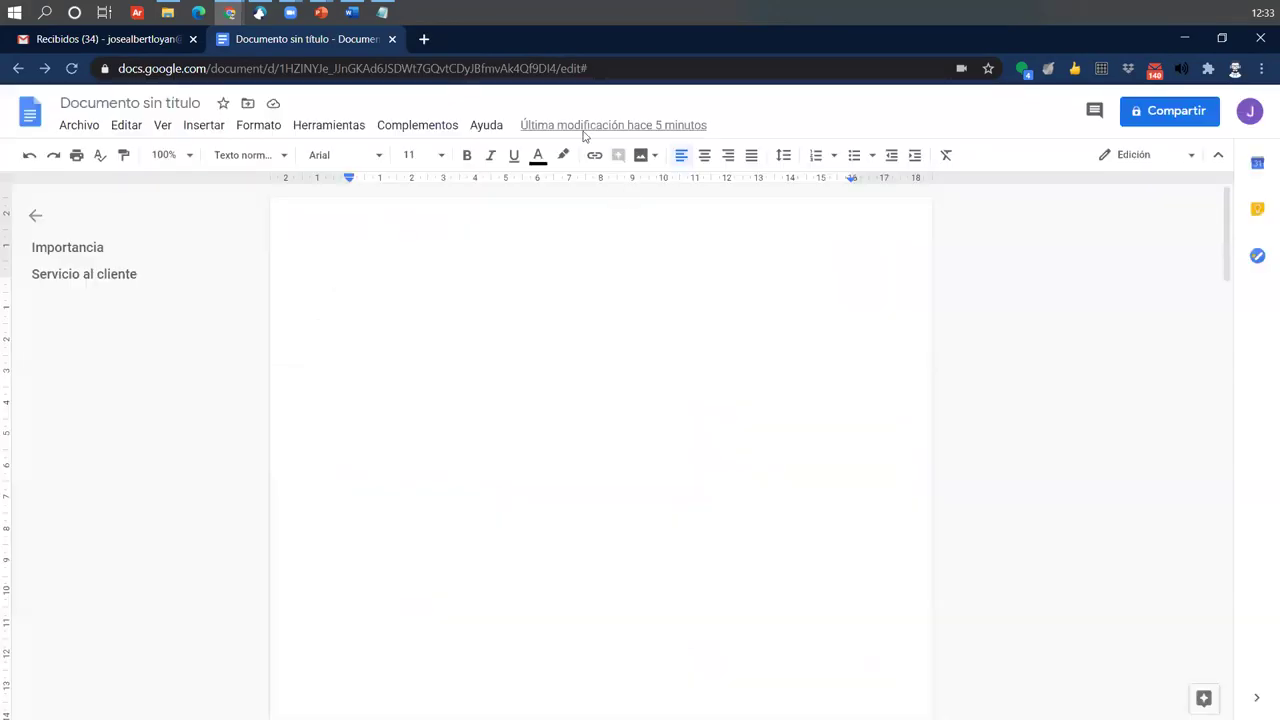
left_click(396, 128)
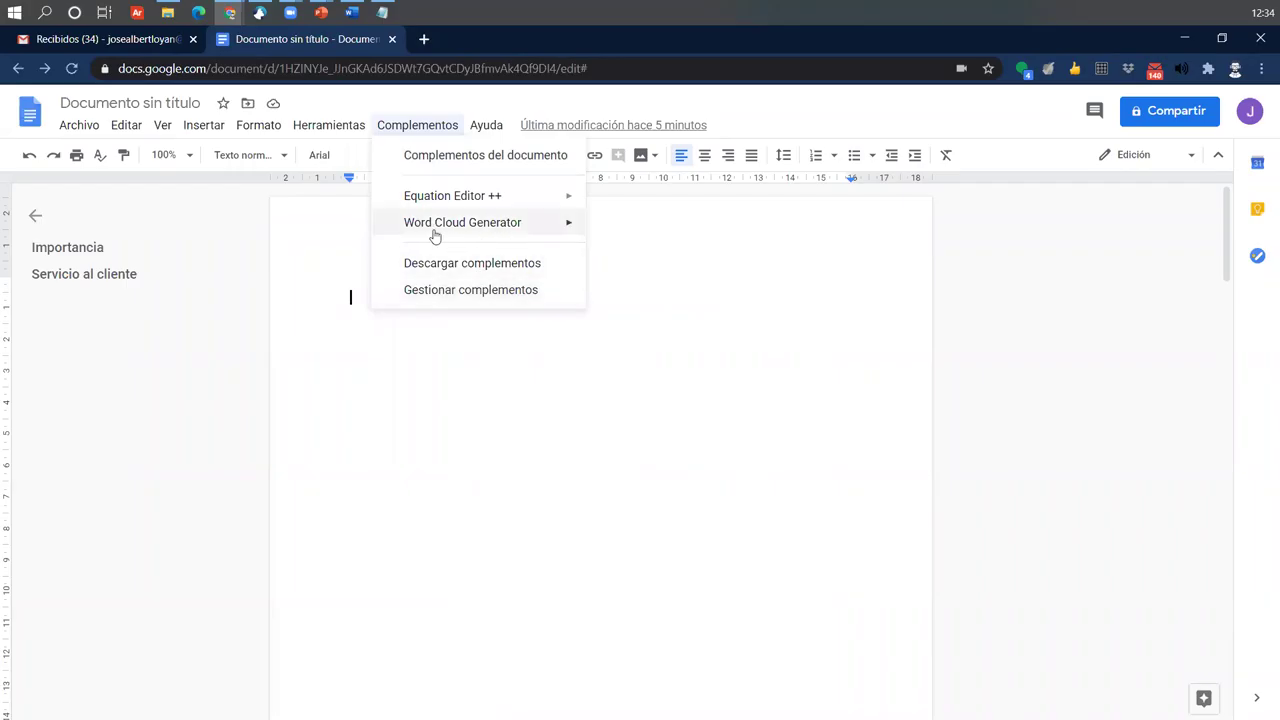
mouse_move(403, 232)
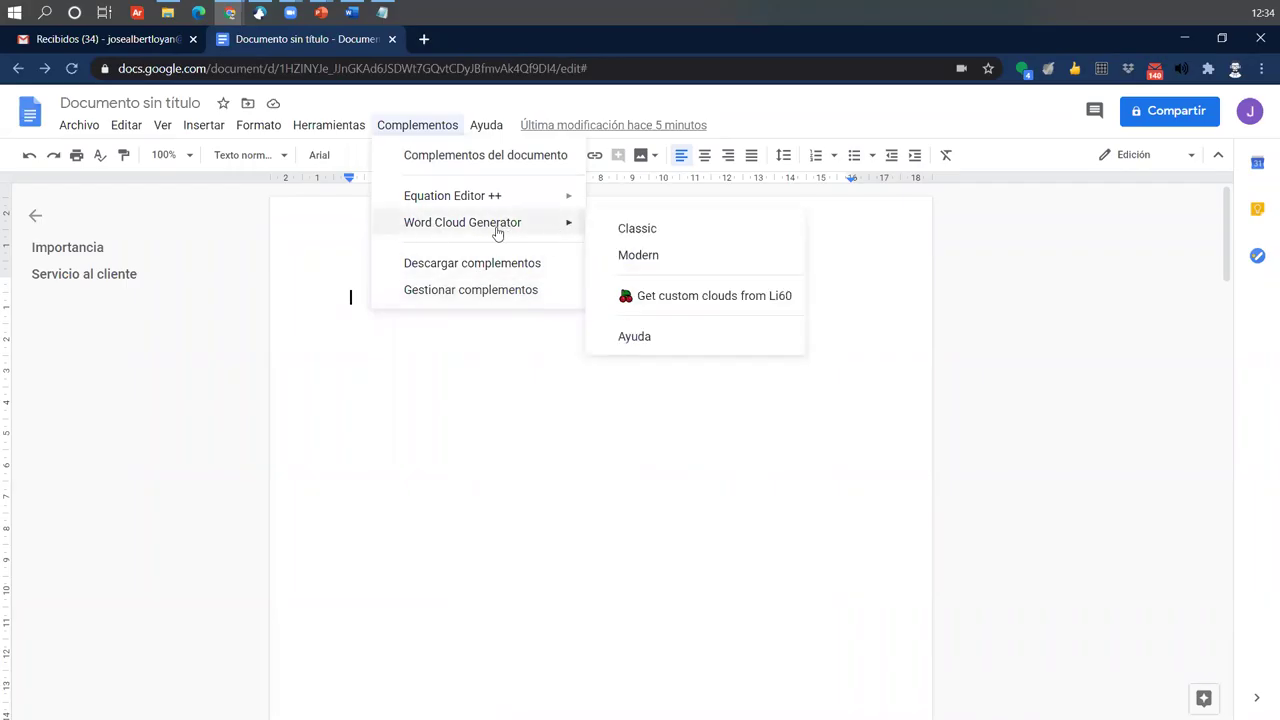
left_click(660, 256)
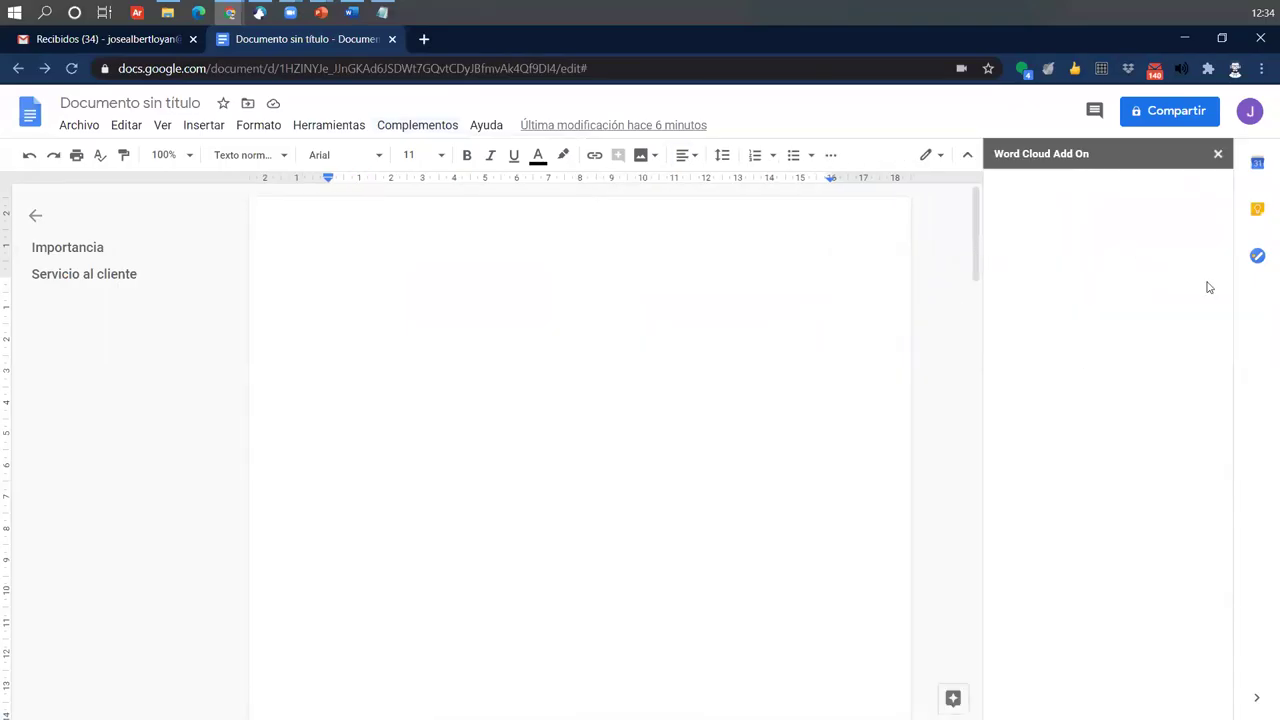
Download the generated word cloud as the PNG image chart to the Descargas folder and open the file.
scroll(520, 564, "down", 5)
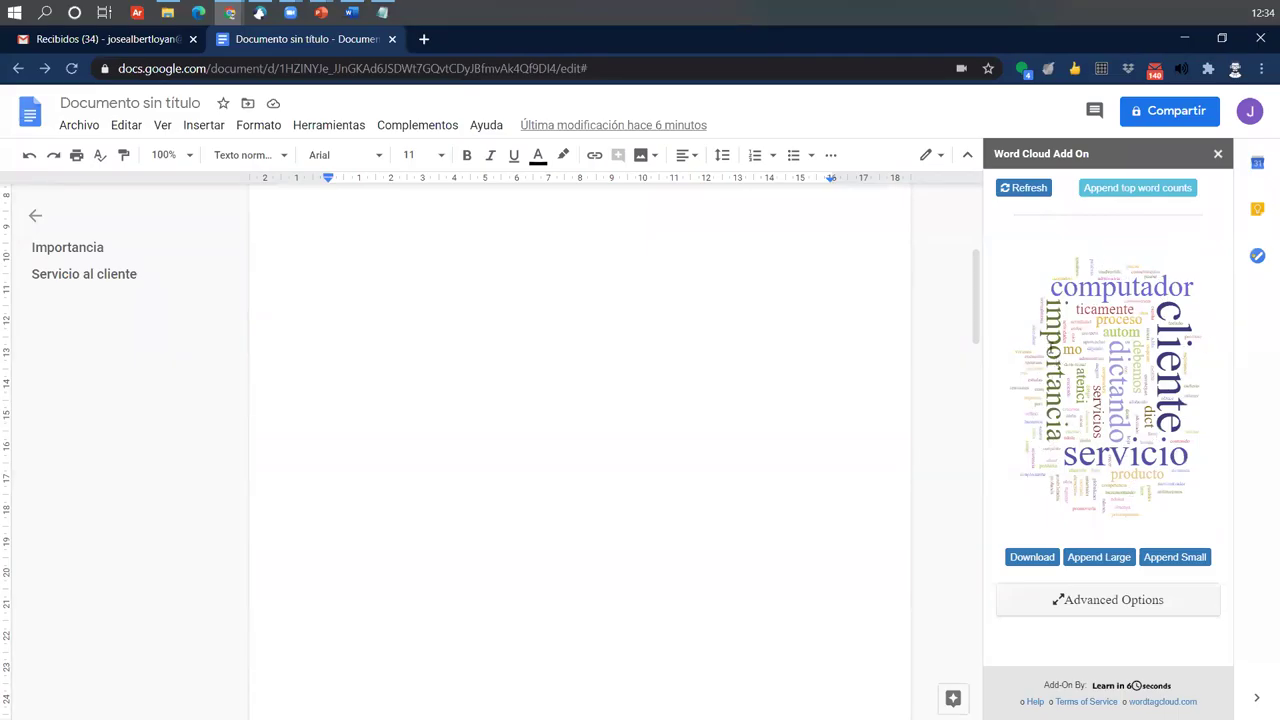
left_click(1019, 561)
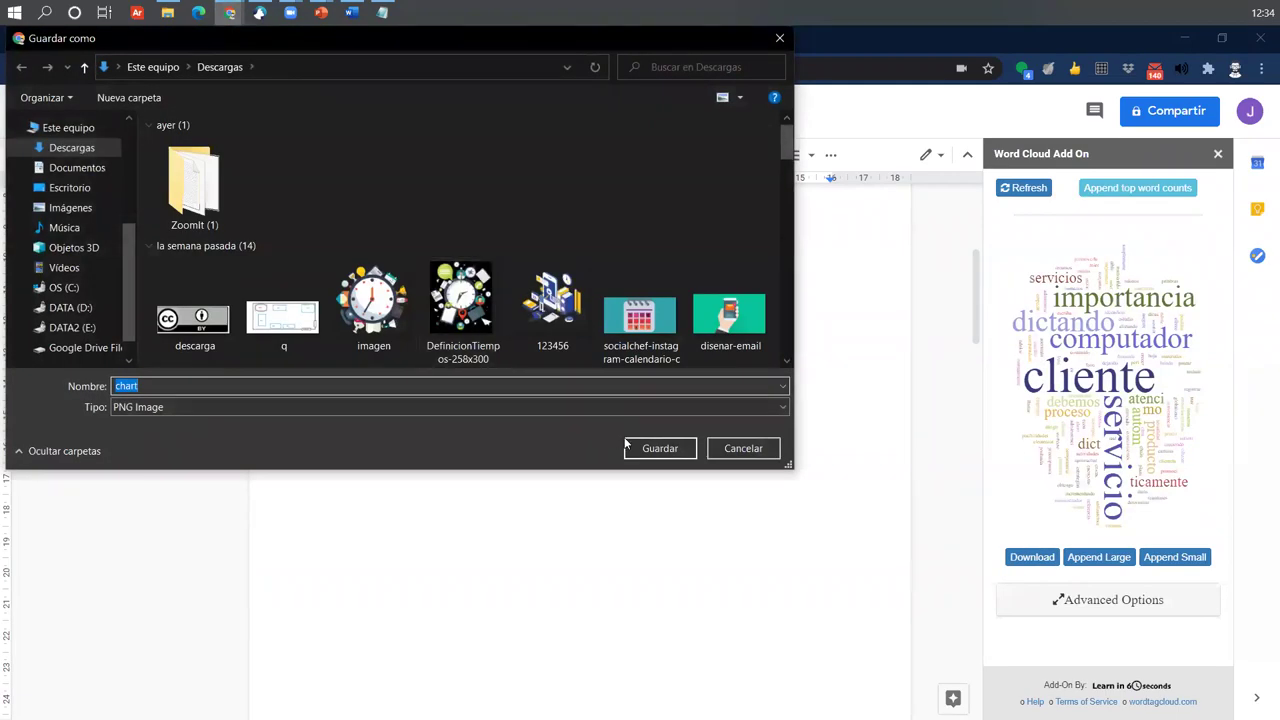
left_click(642, 450)
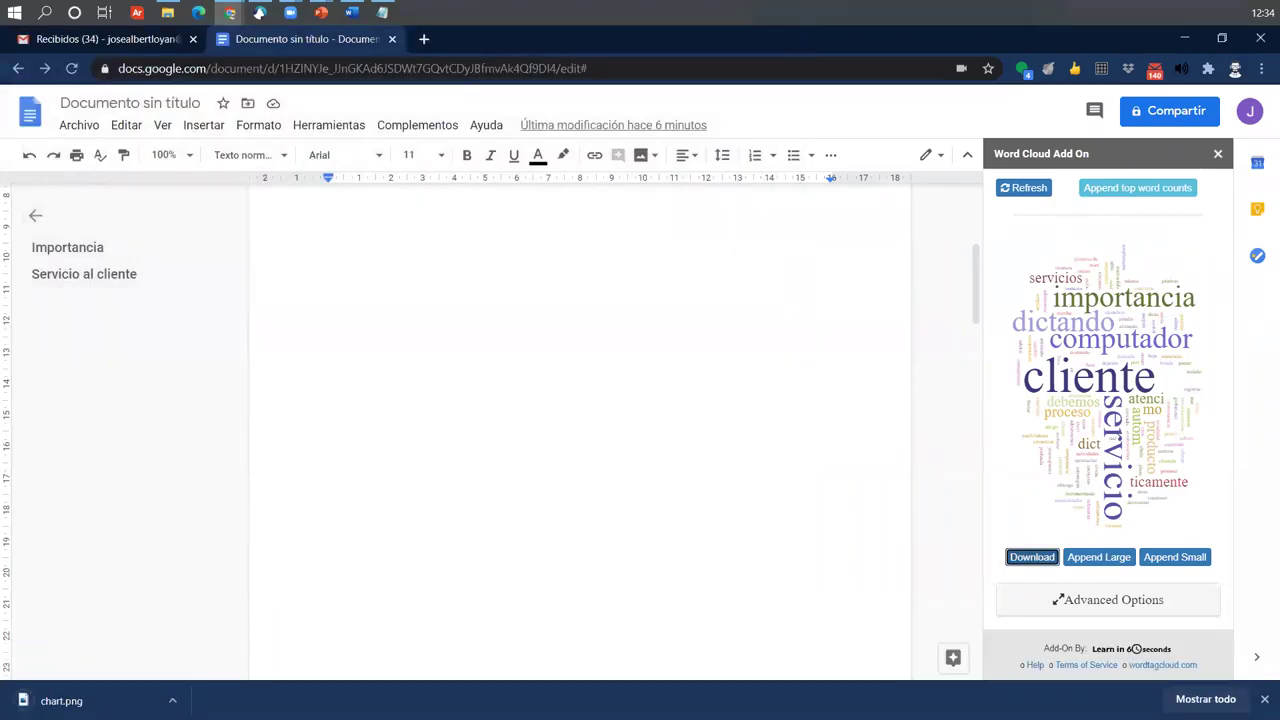
left_click(60, 700)
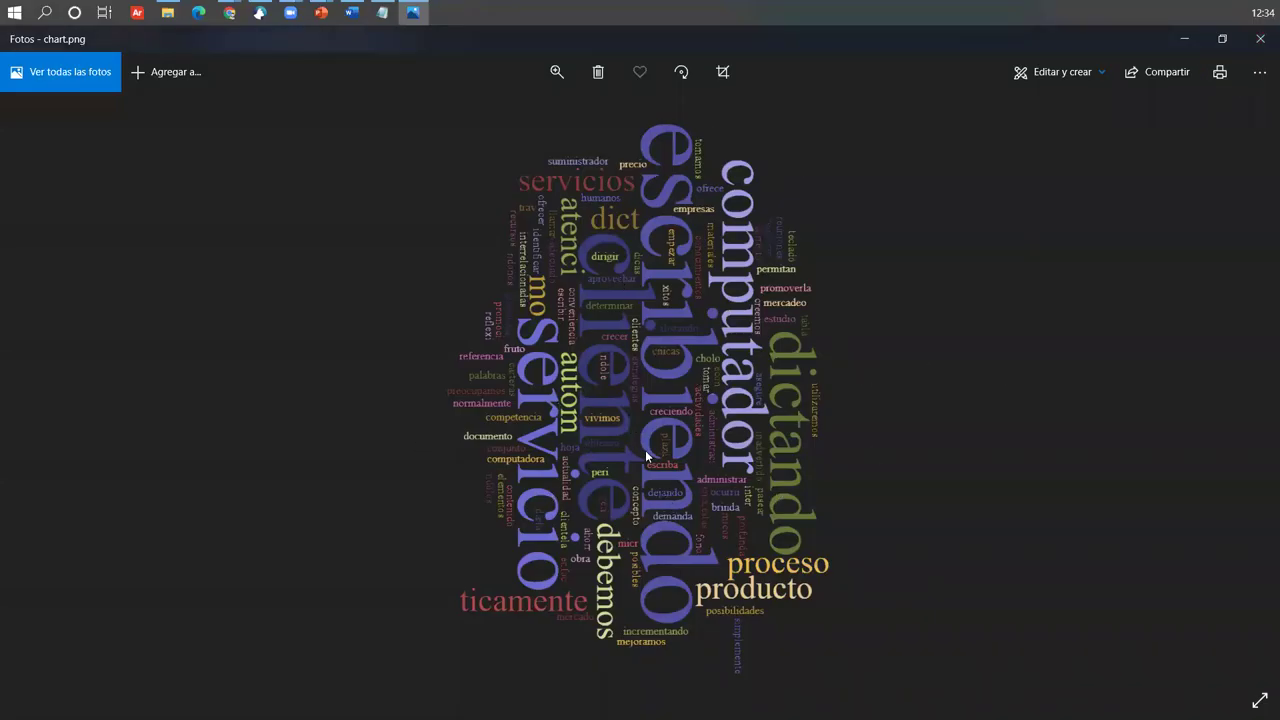
Close the word cloud image and the Word Cloud add-on pane, and return to the start of the document.
left_click(1260, 38)
scroll(397, 485, "down", 5)
scroll(397, 485, "up", 15)
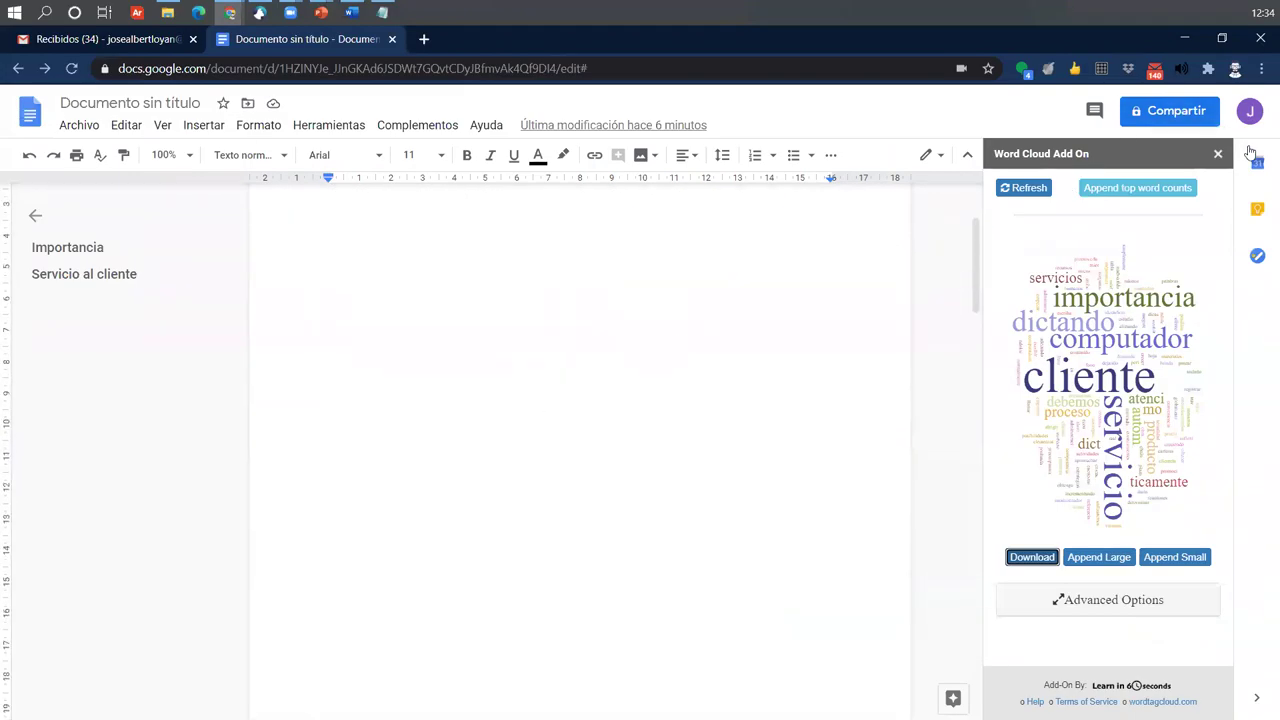
left_click(1218, 153)
scroll(538, 472, "down", 3)
scroll(538, 473, "down", 10)
scroll(538, 473, "up", 5)
scroll(538, 473, "up", 10)
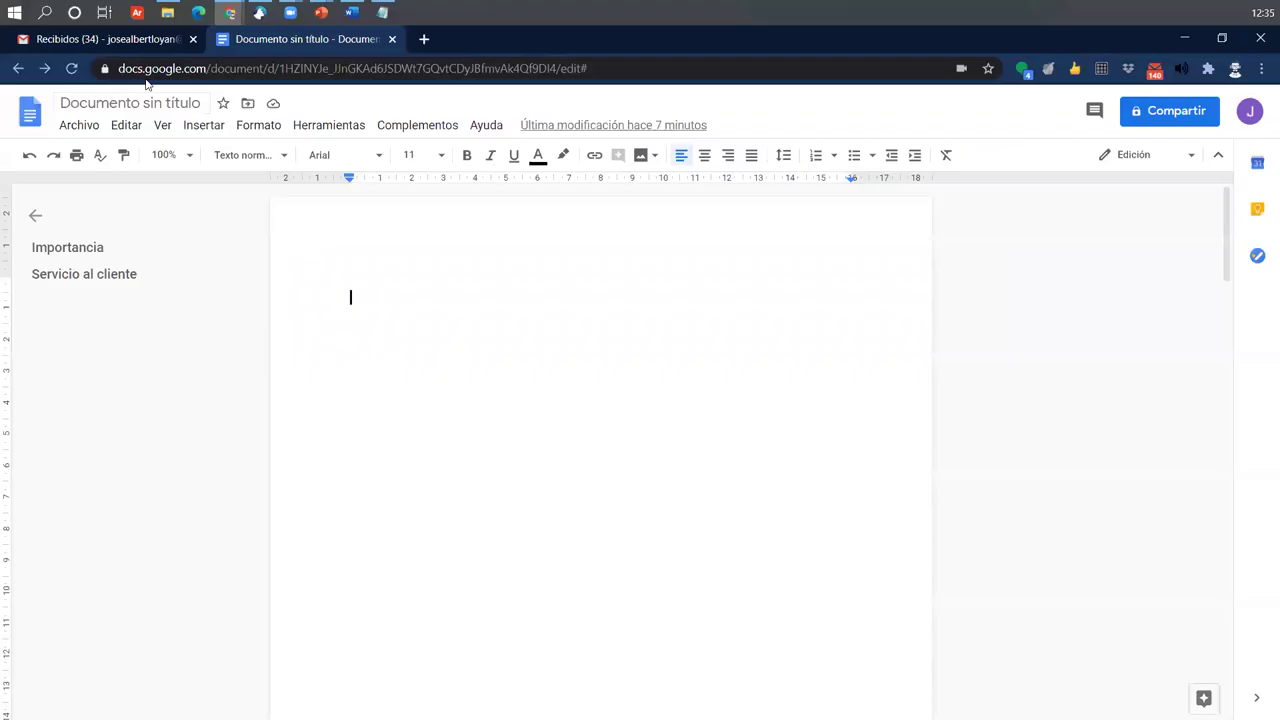
Rename the document as Documento 01.
left_click(138, 93)
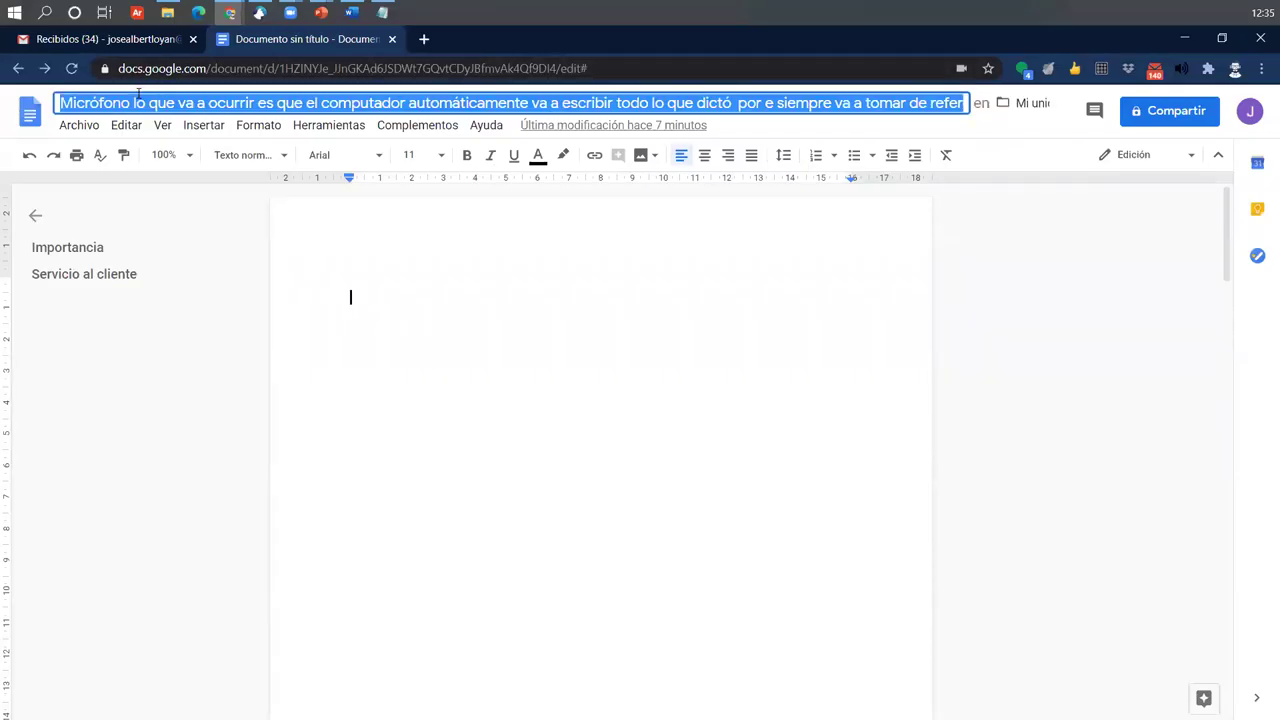
type("Documento")
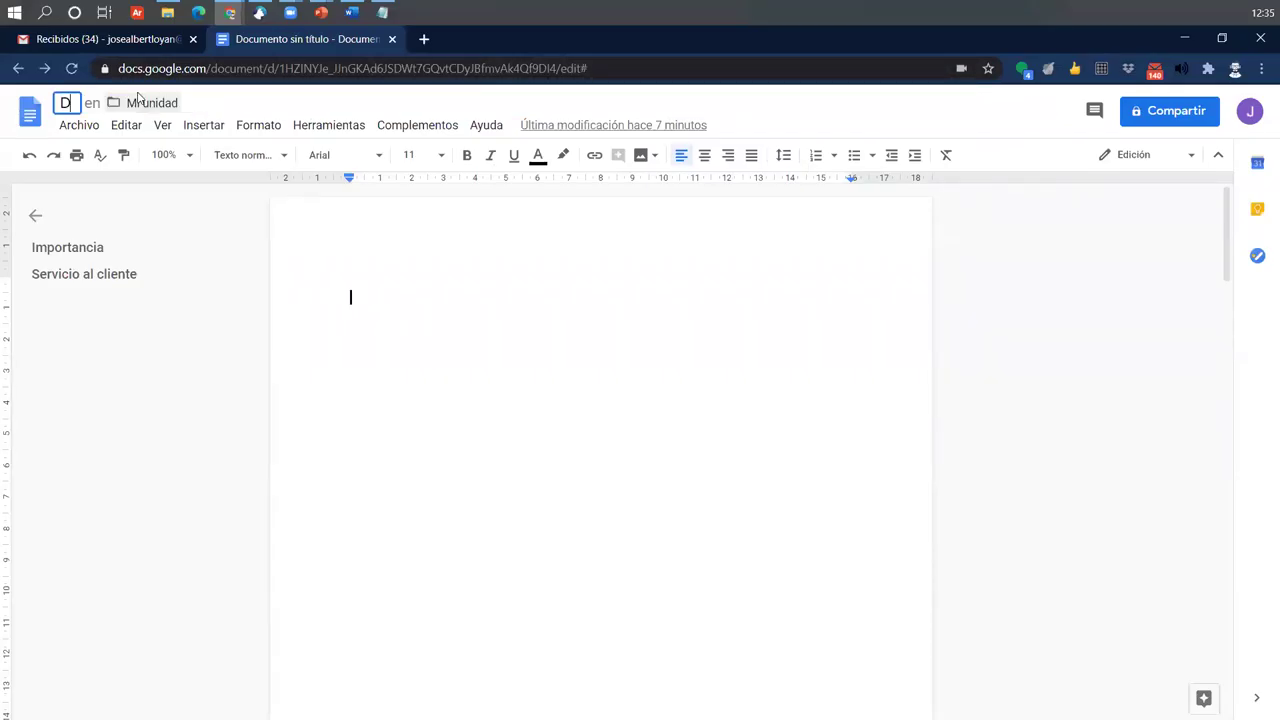
type(" 01")
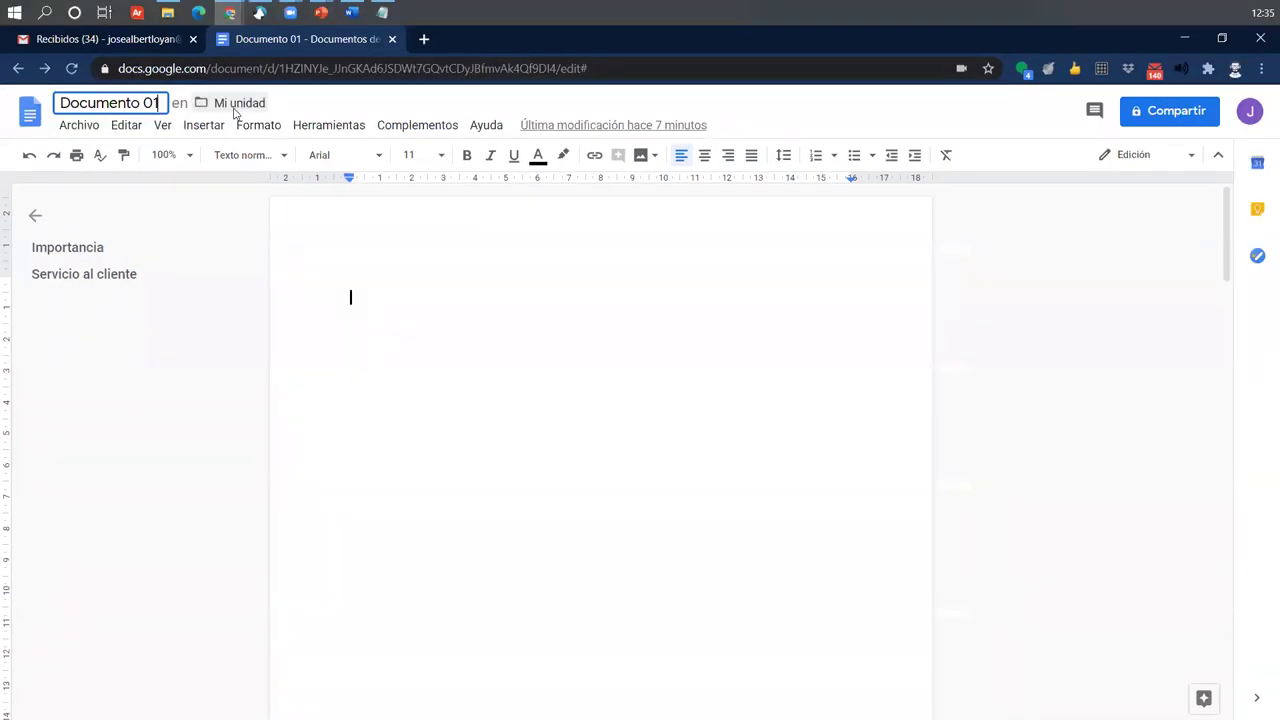
Examine the Mi unidad folders available as a destination for the document, and close the folder list without moving it.
left_click(760, 222)
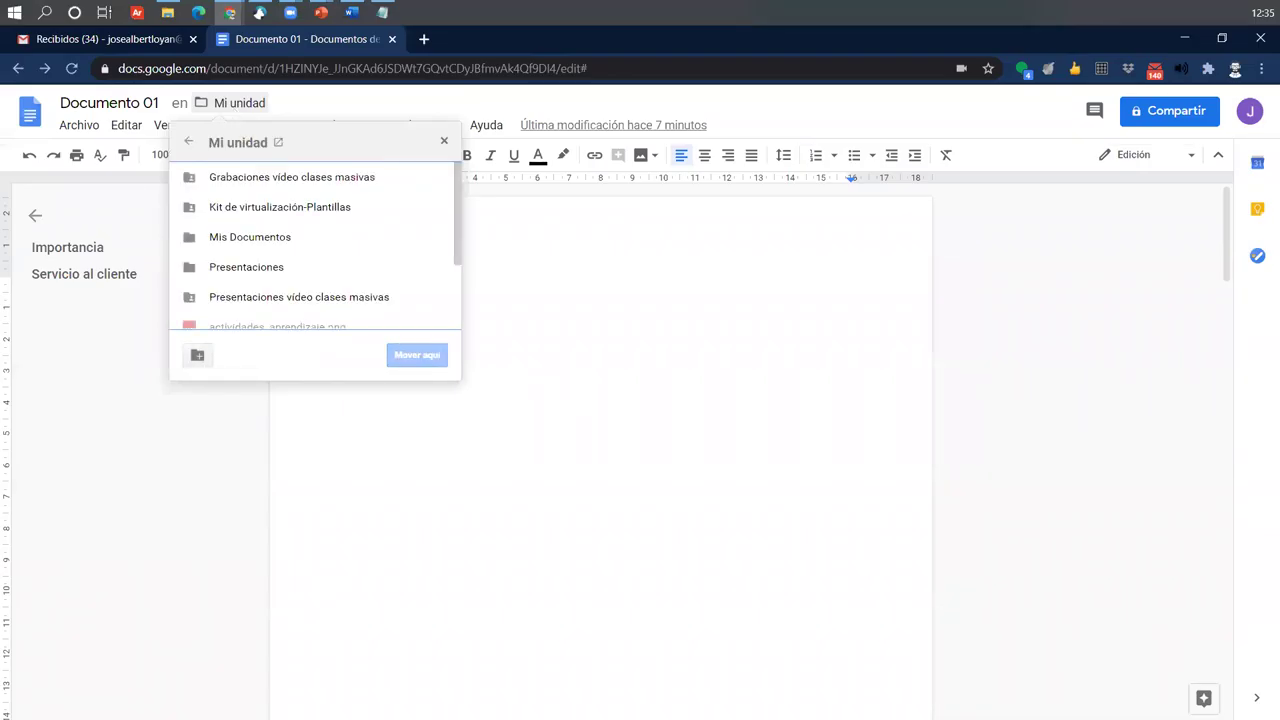
left_click(200, 106)
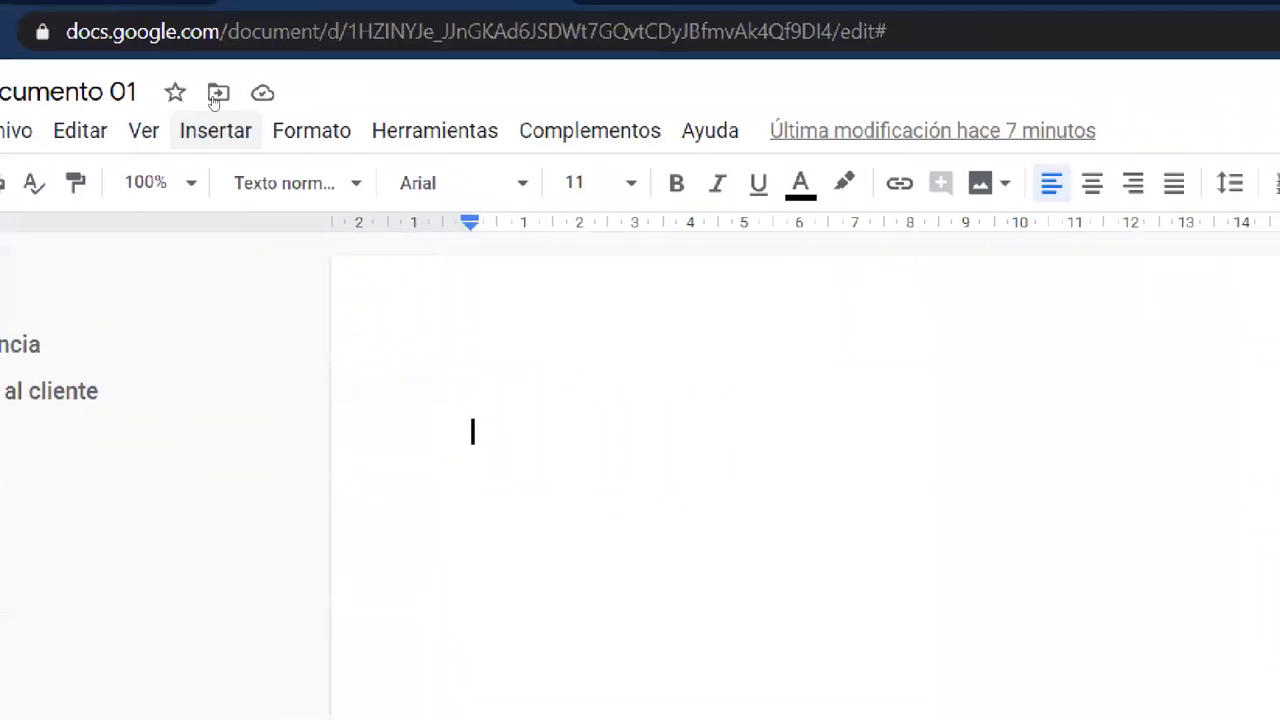
left_click(218, 93)
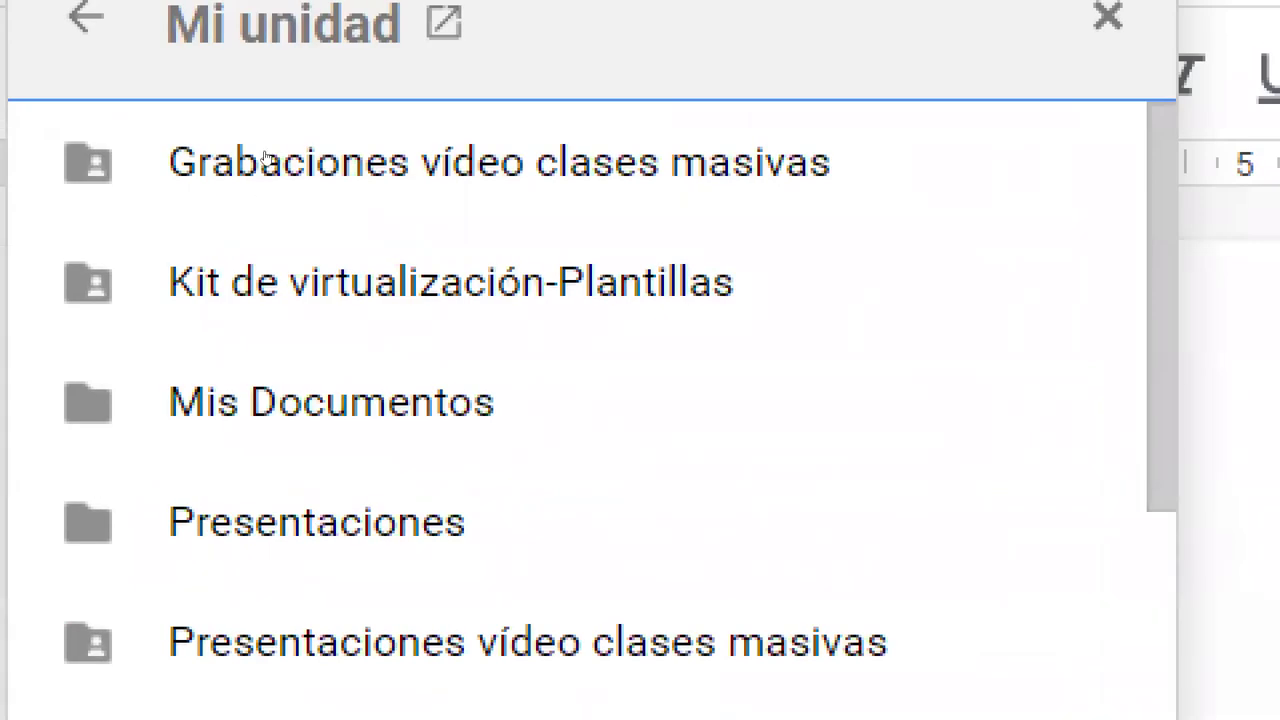
left_click(126, 104)
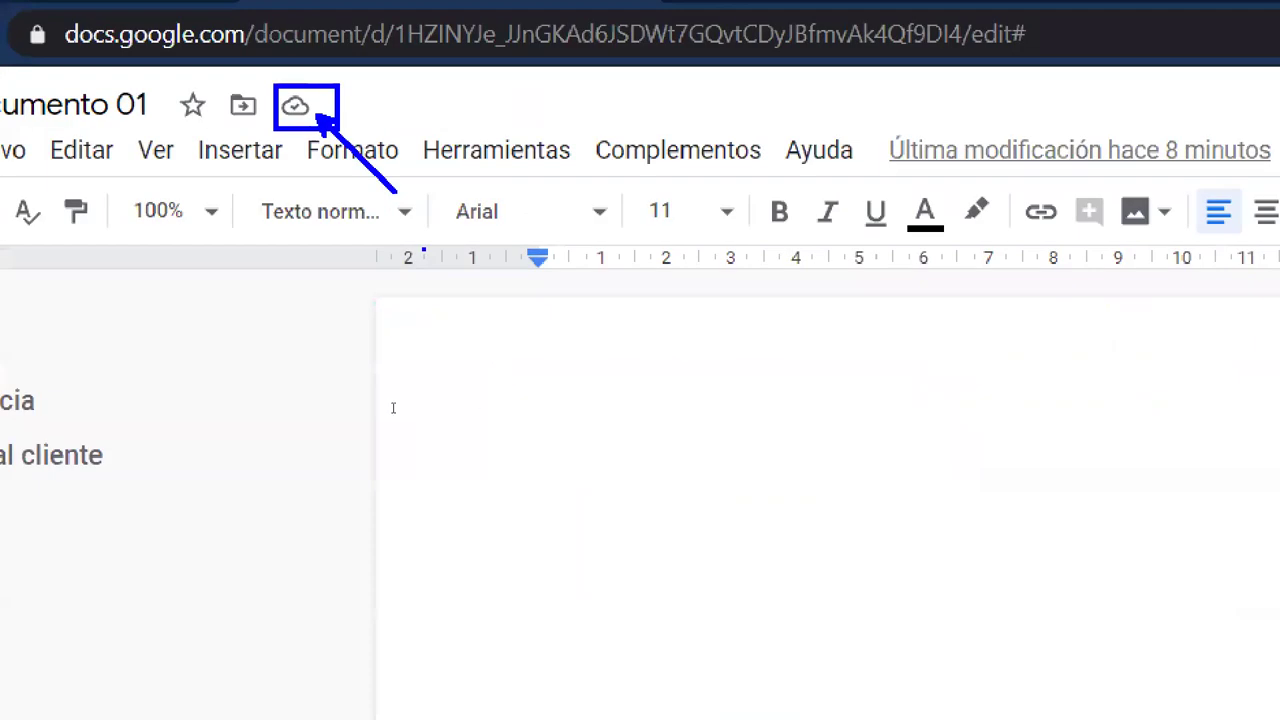
scroll(404, 402, "down", 5)
scroll(404, 402, "up", 10)
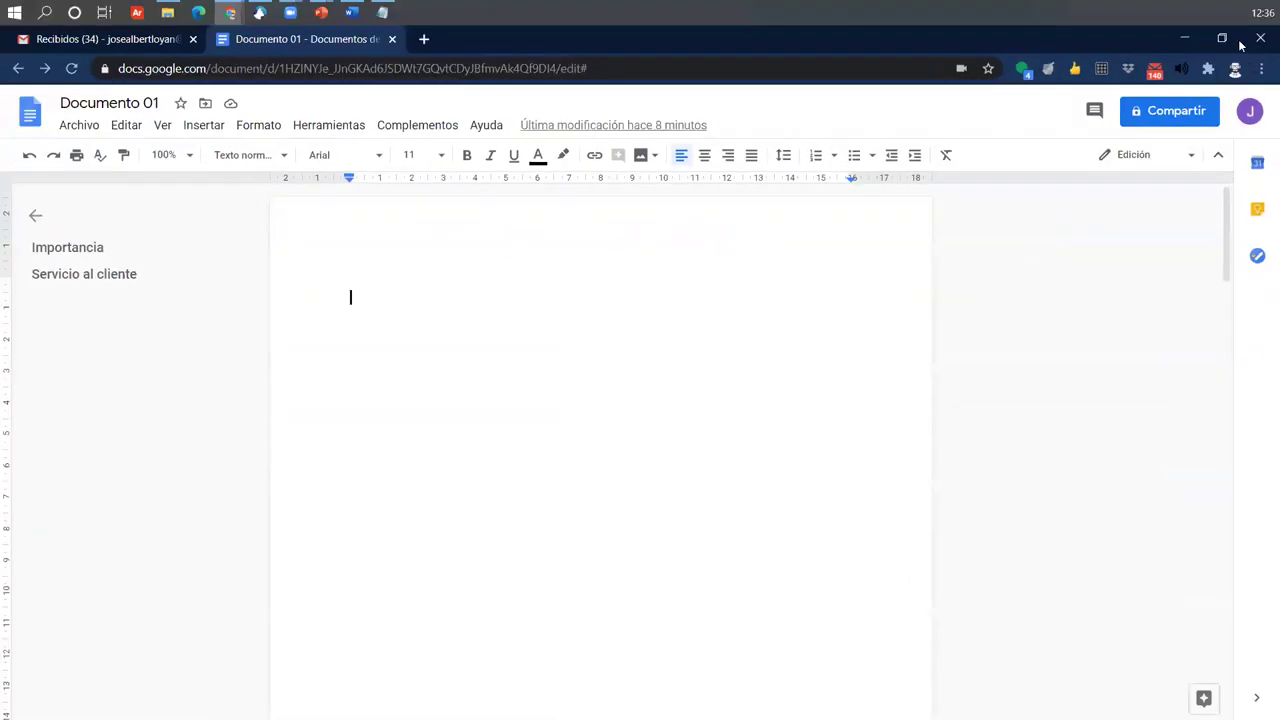
Start sharing Documento 01 and add the suggested contact's e-mail address as recipient.
left_click(1168, 111)
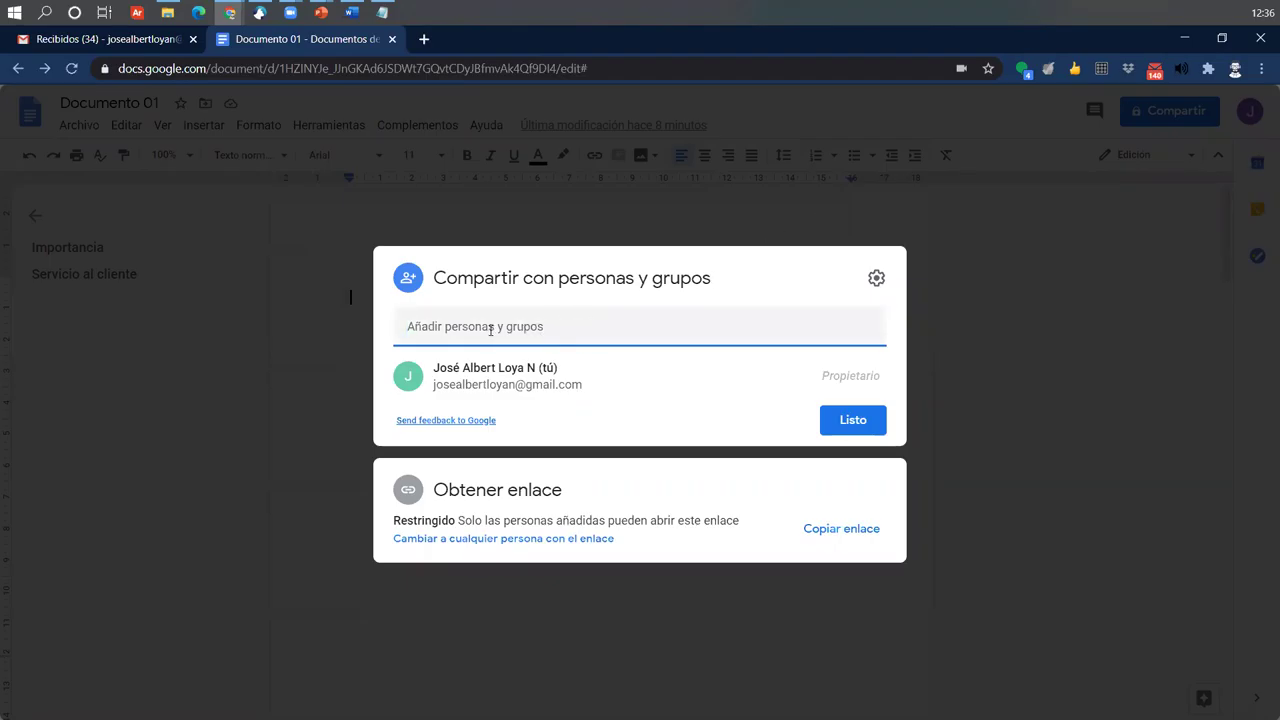
left_click(434, 326)
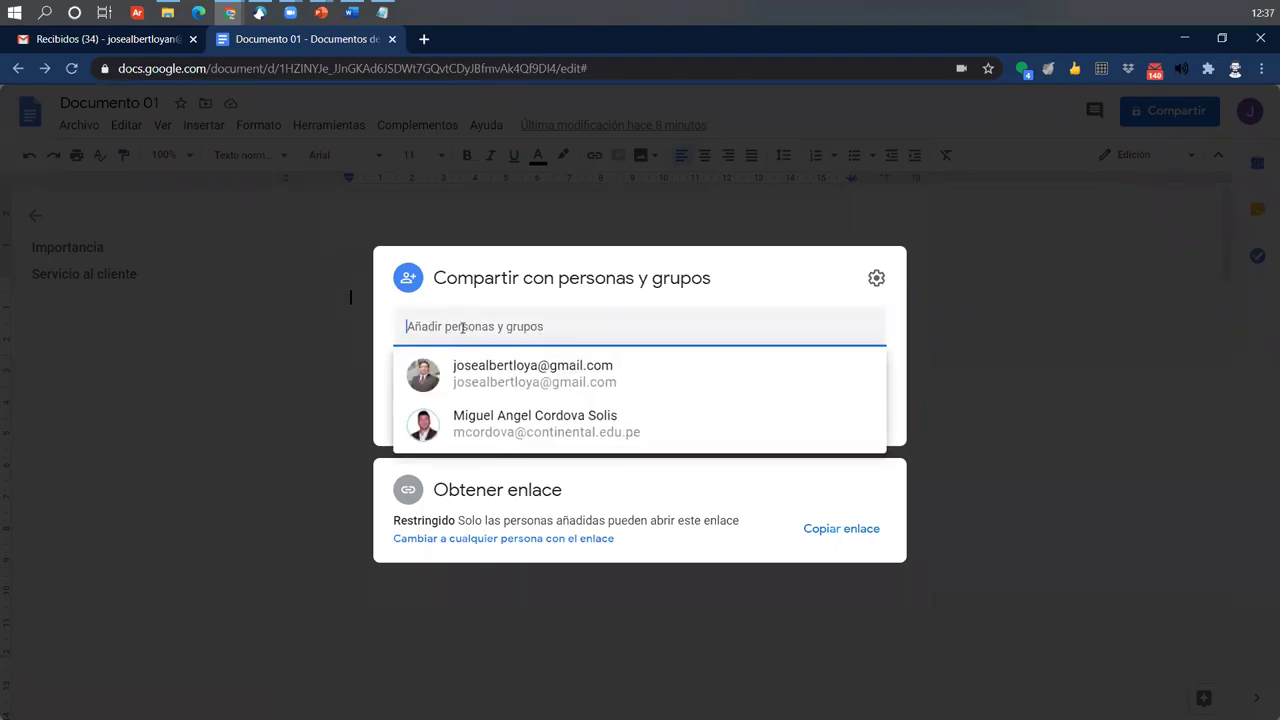
key("Escape")
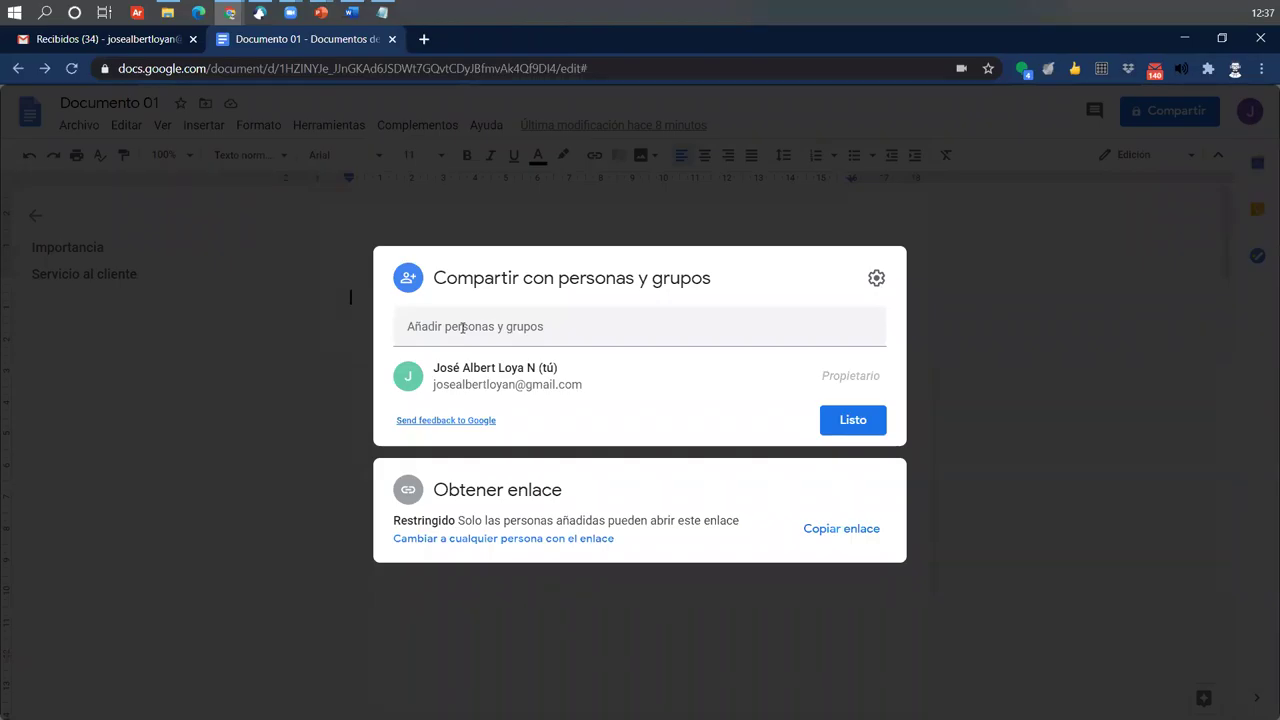
left_click(463, 328)
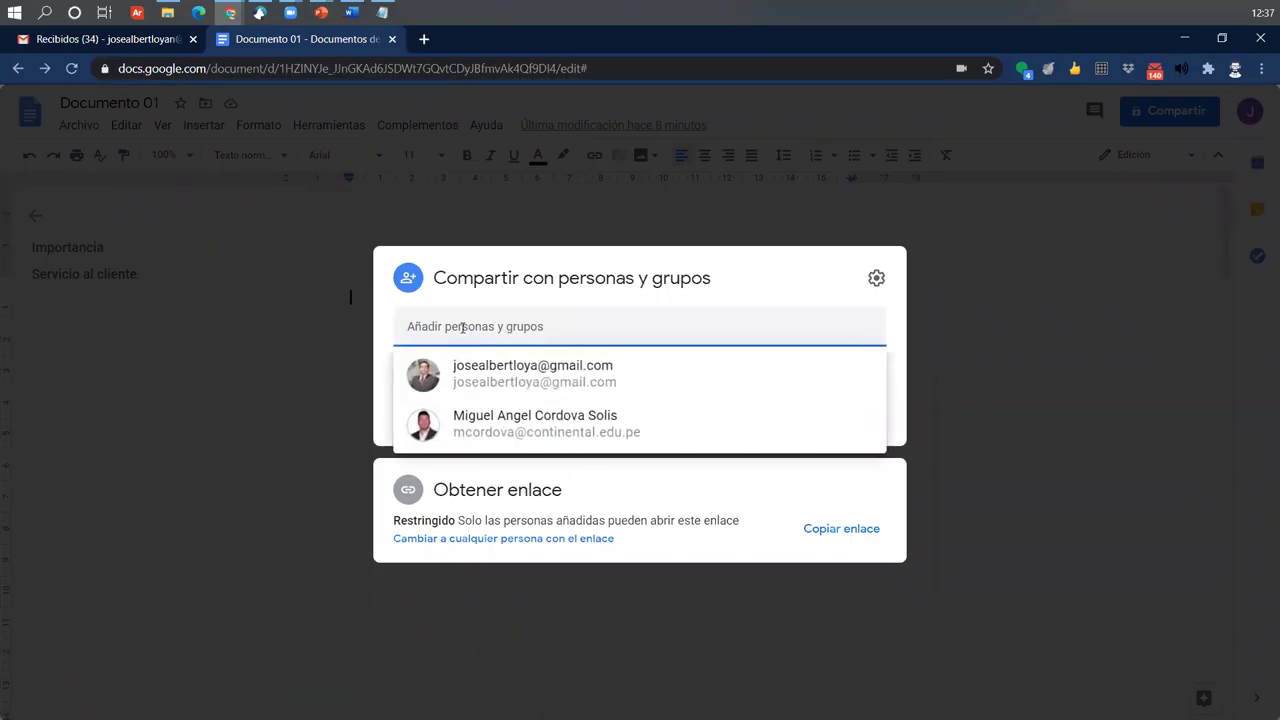
type("jos")
left_click(551, 380)
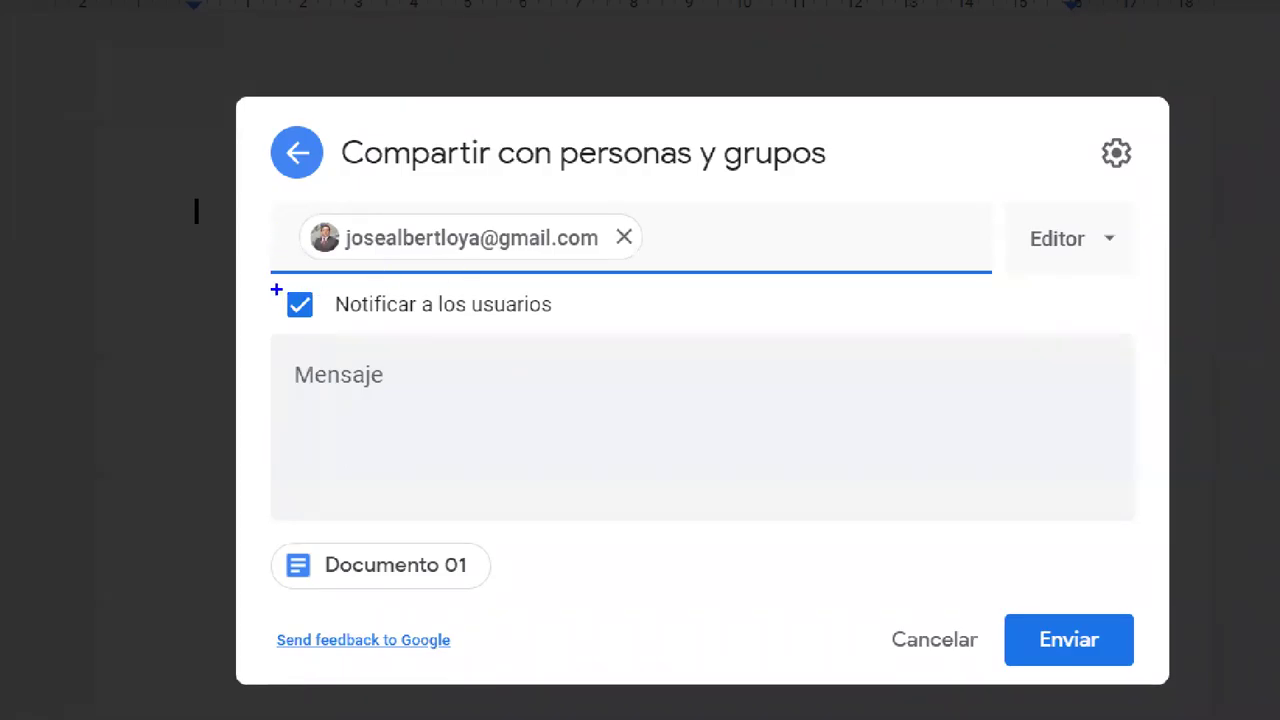
Examine the recipient's Lector, Comentador and Editor roles, keep Editor, and view the sharing settings for users without changing them.
mouse_move(300, 359)
left_mouse_down()
mouse_move(820, 480)
mouse_move(1102, 499)
left_mouse_up()
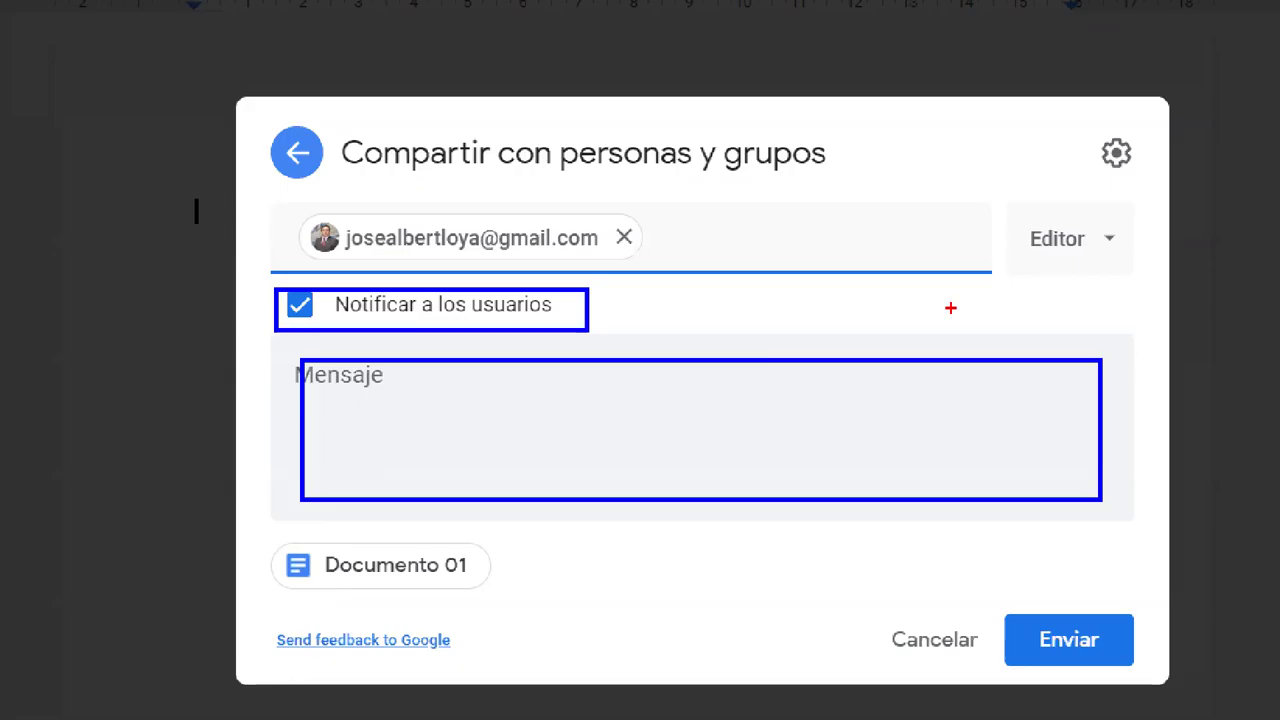
mouse_move(996, 200)
left_mouse_down()
mouse_move(1116, 244)
mouse_move(1126, 270)
left_mouse_up()
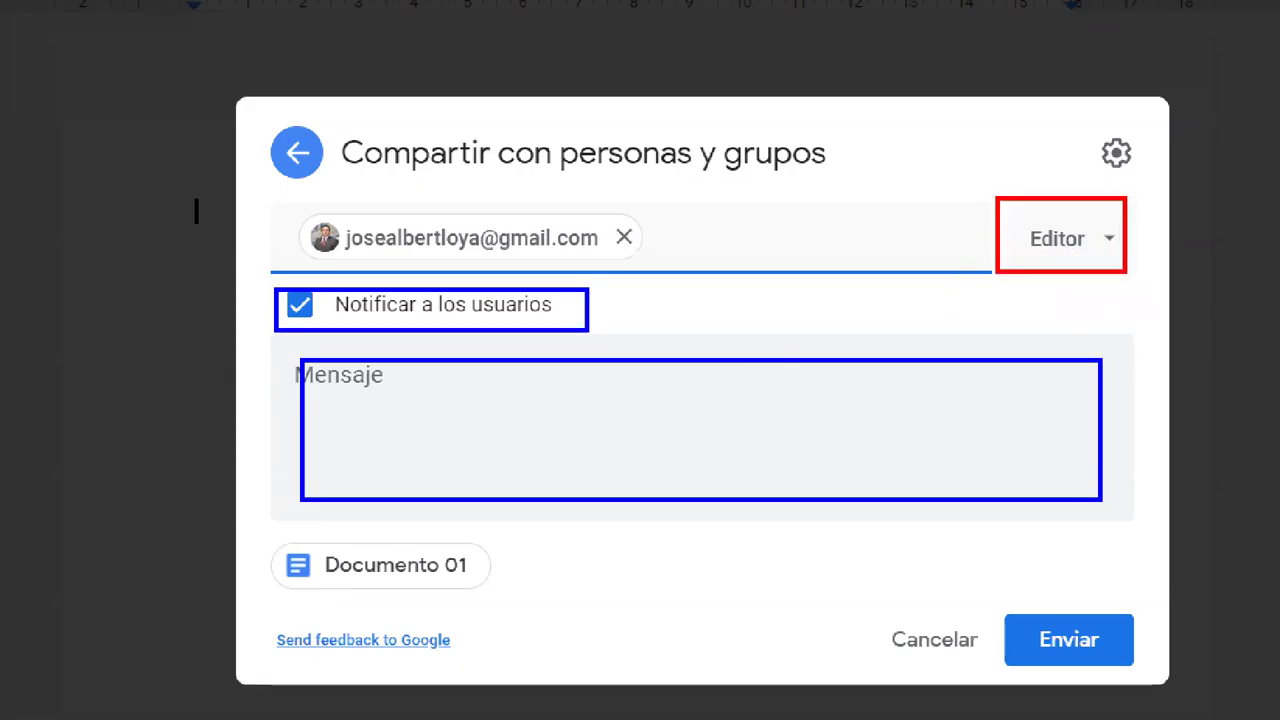
left_click_drag(1042, 252, 830, 406)
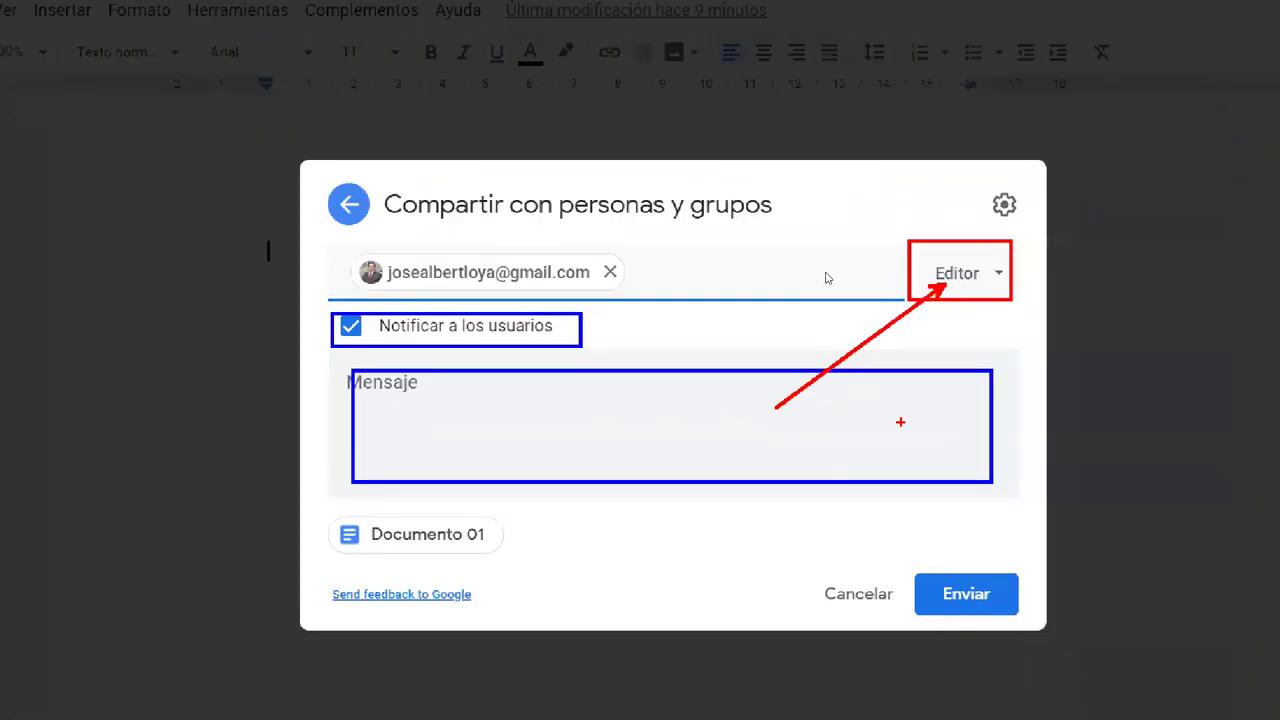
left_click(872, 315)
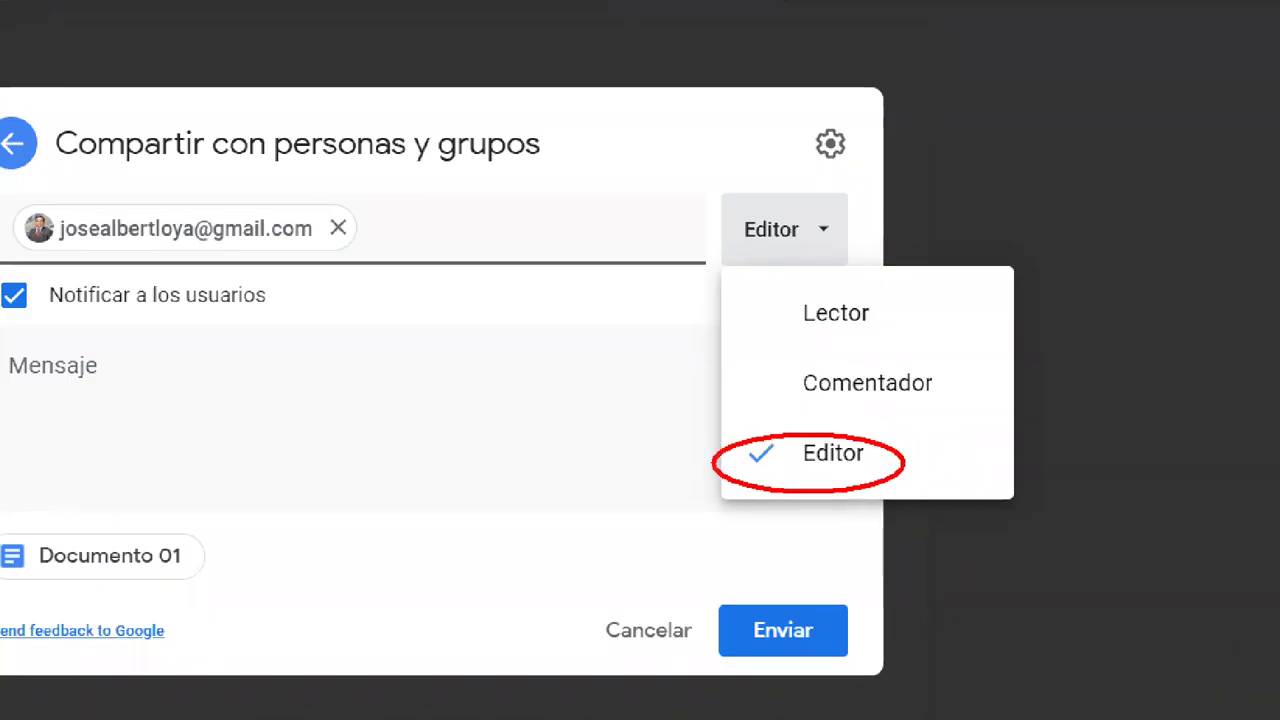
mouse_move(737, 356)
left_mouse_down()
mouse_move(884, 402)
mouse_move(949, 353)
mouse_move(980, 351)
mouse_move(737, 394)
left_mouse_up()
key("g")
mouse_move(743, 271)
left_mouse_down()
mouse_move(951, 334)
mouse_move(937, 339)
mouse_move(1036, 222)
left_mouse_up()
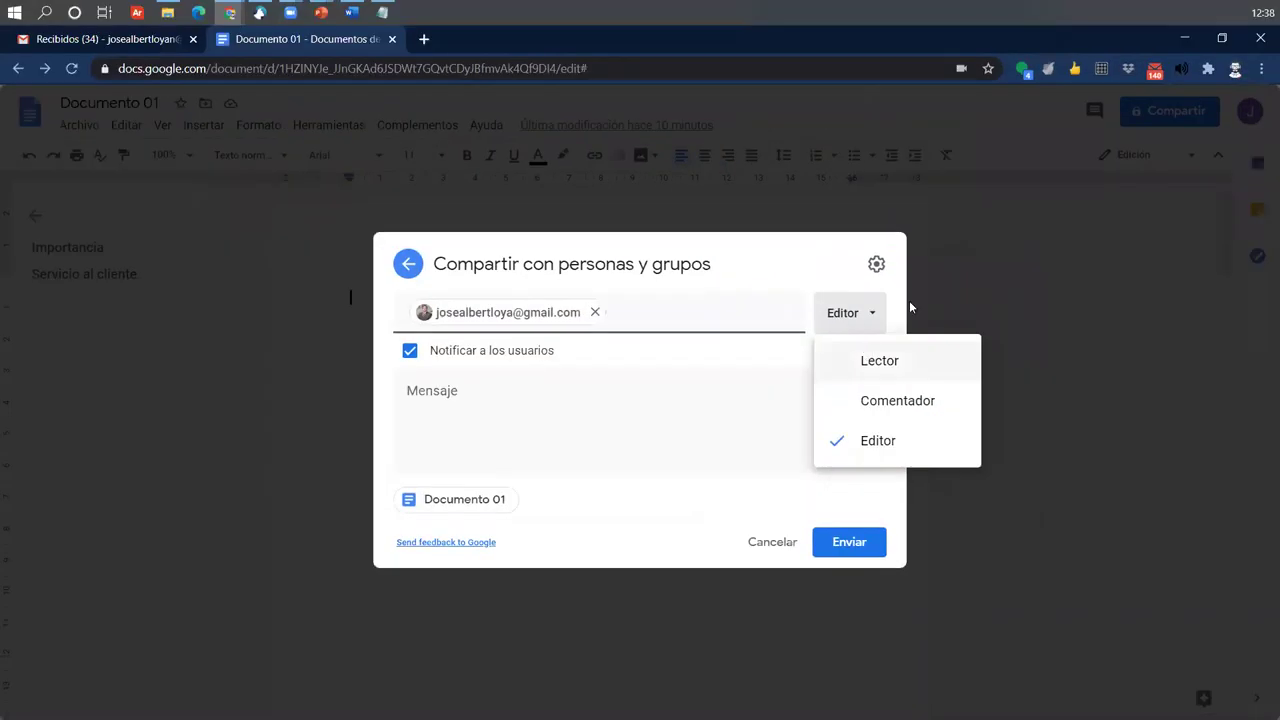
left_click(858, 450)
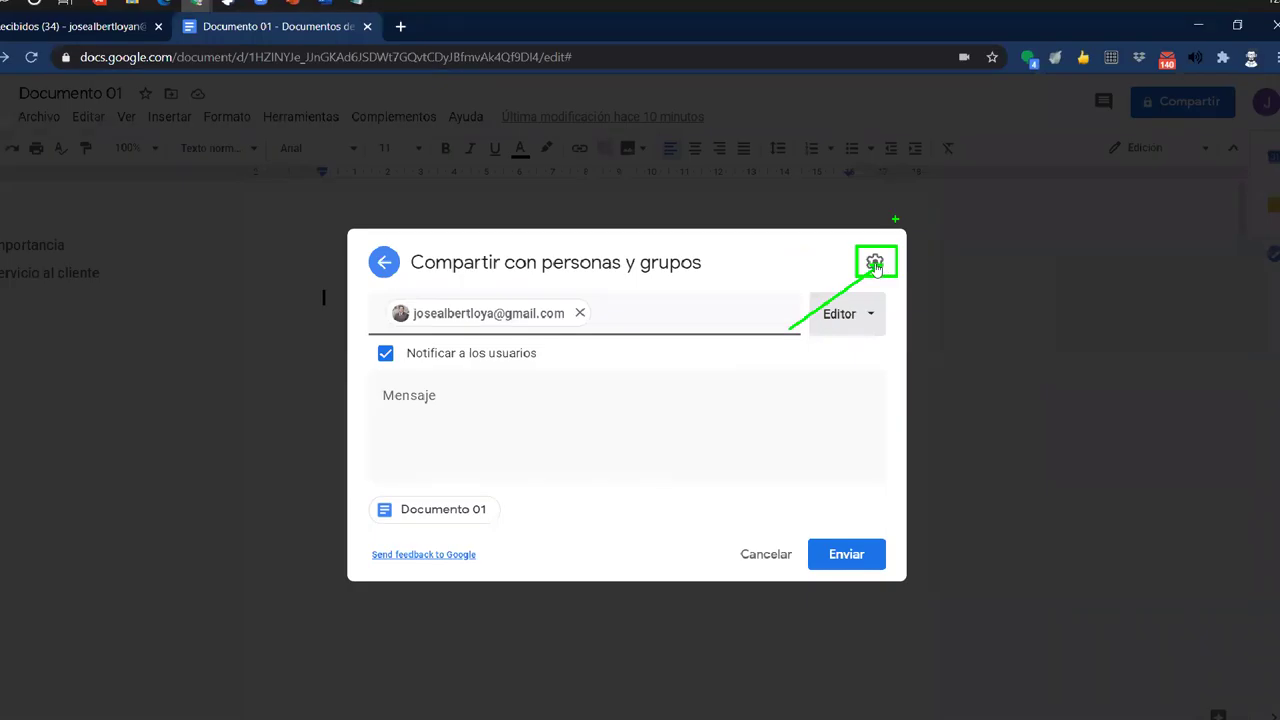
left_click(875, 263)
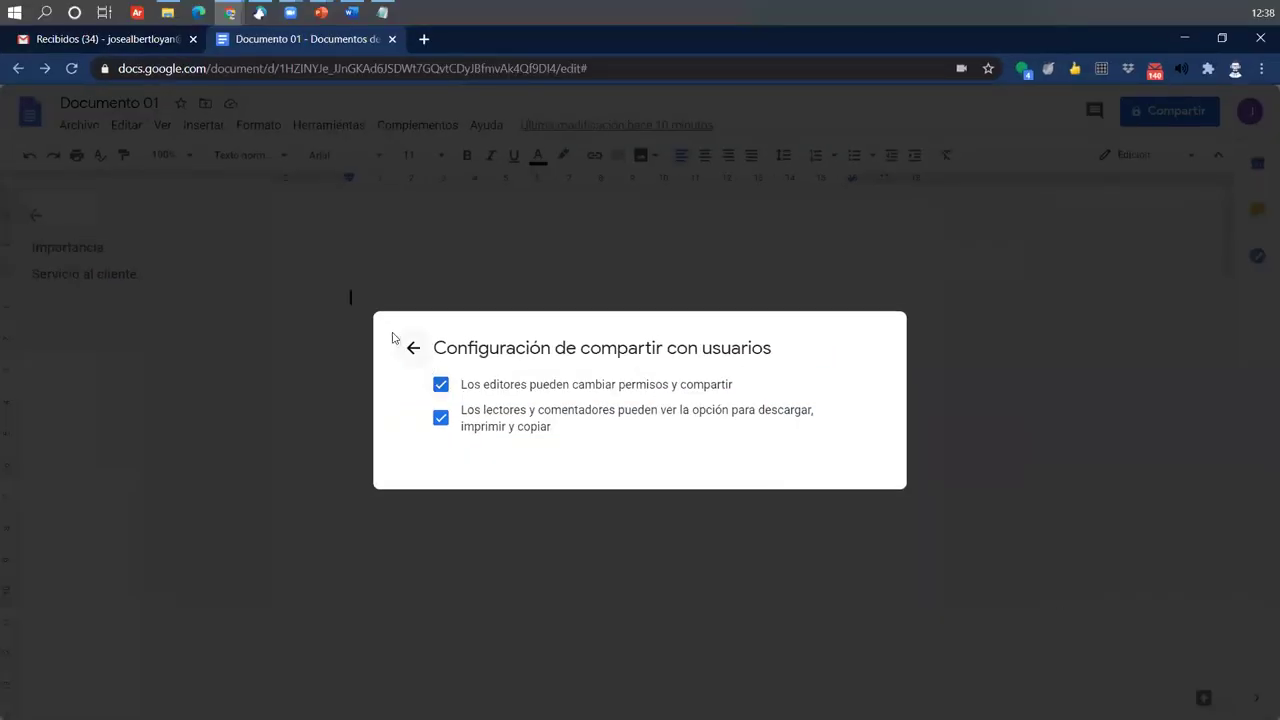
left_click(413, 347)
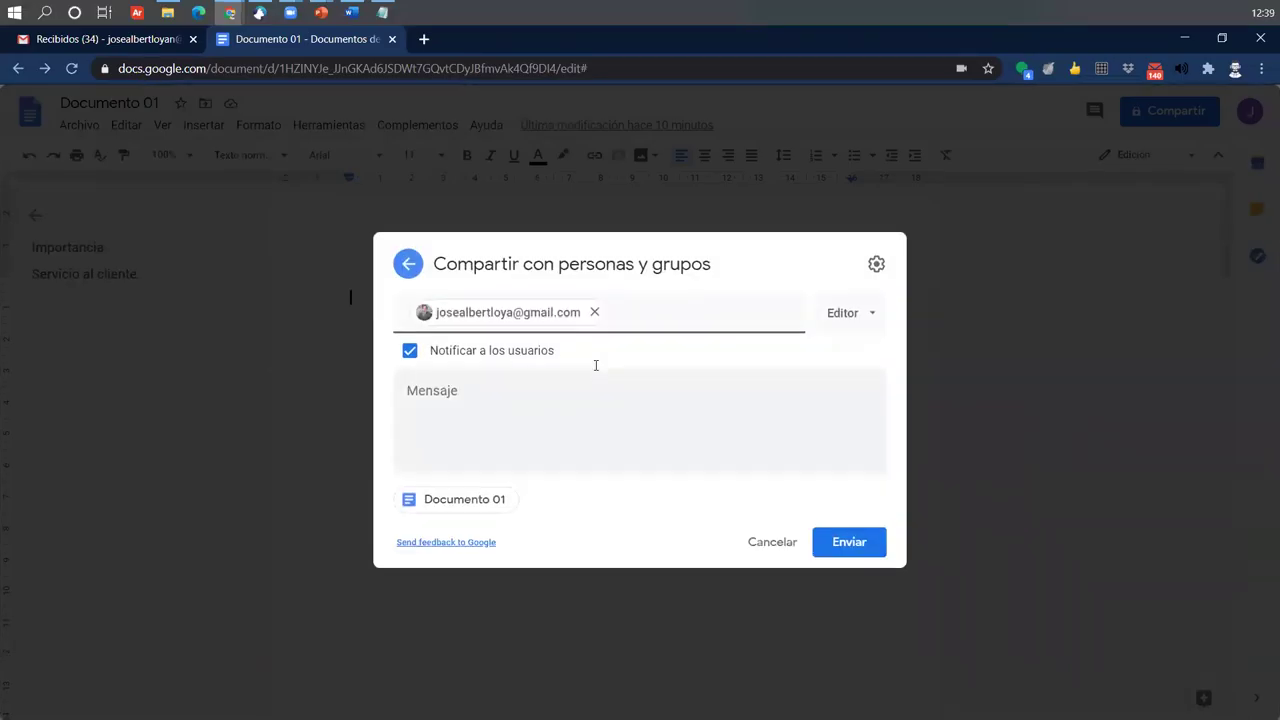
Write the message "Para el terminar el informe" and send the sharing invitation.
left_click(605, 428)
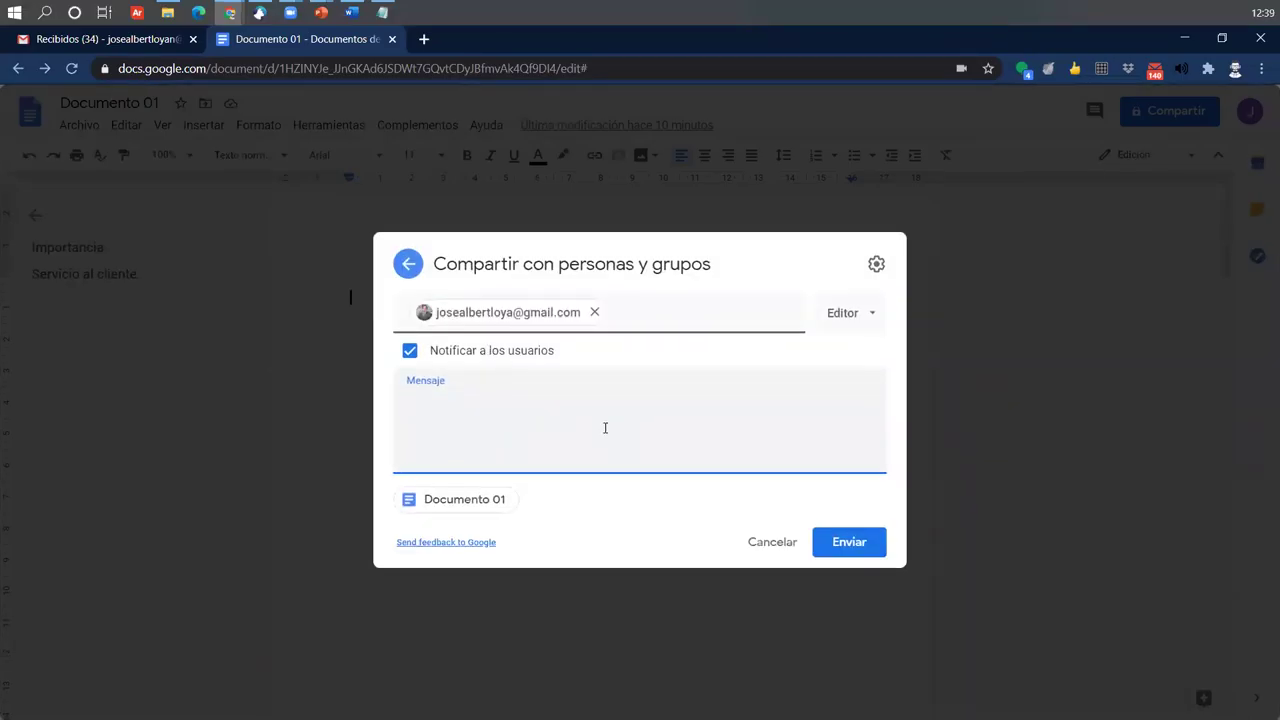
type("Para el terminar el informe")
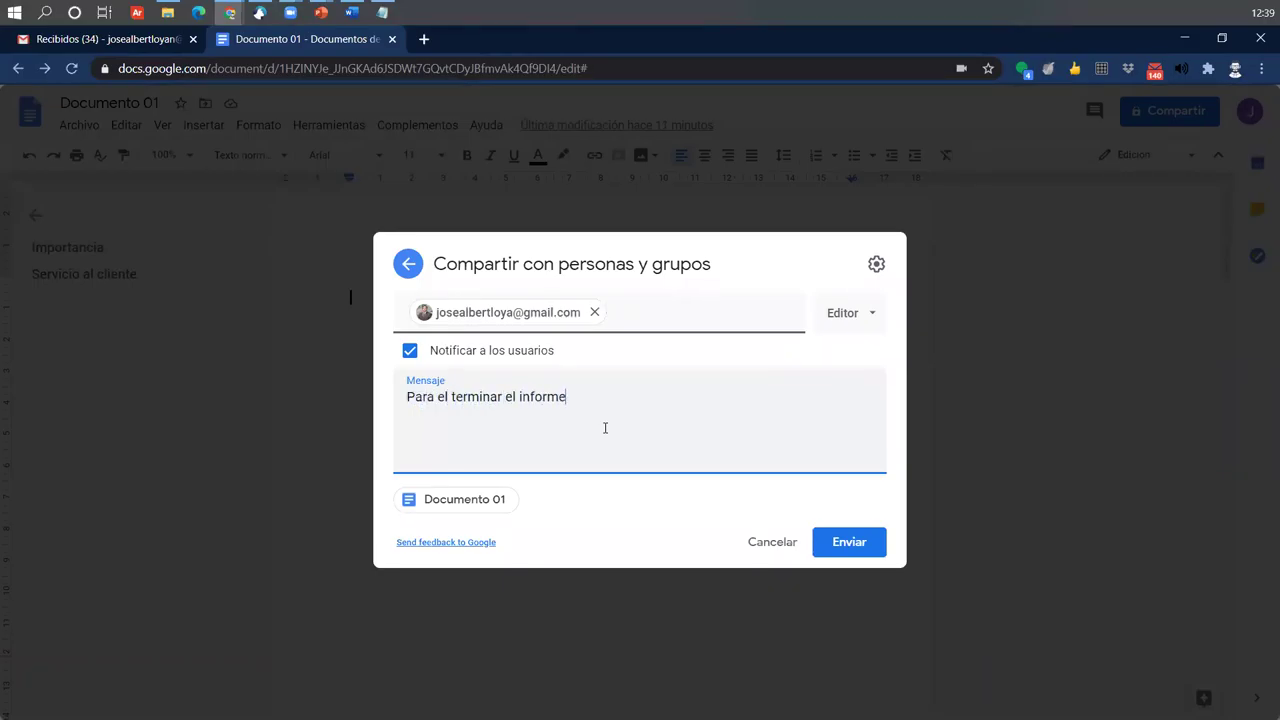
left_click(849, 542)
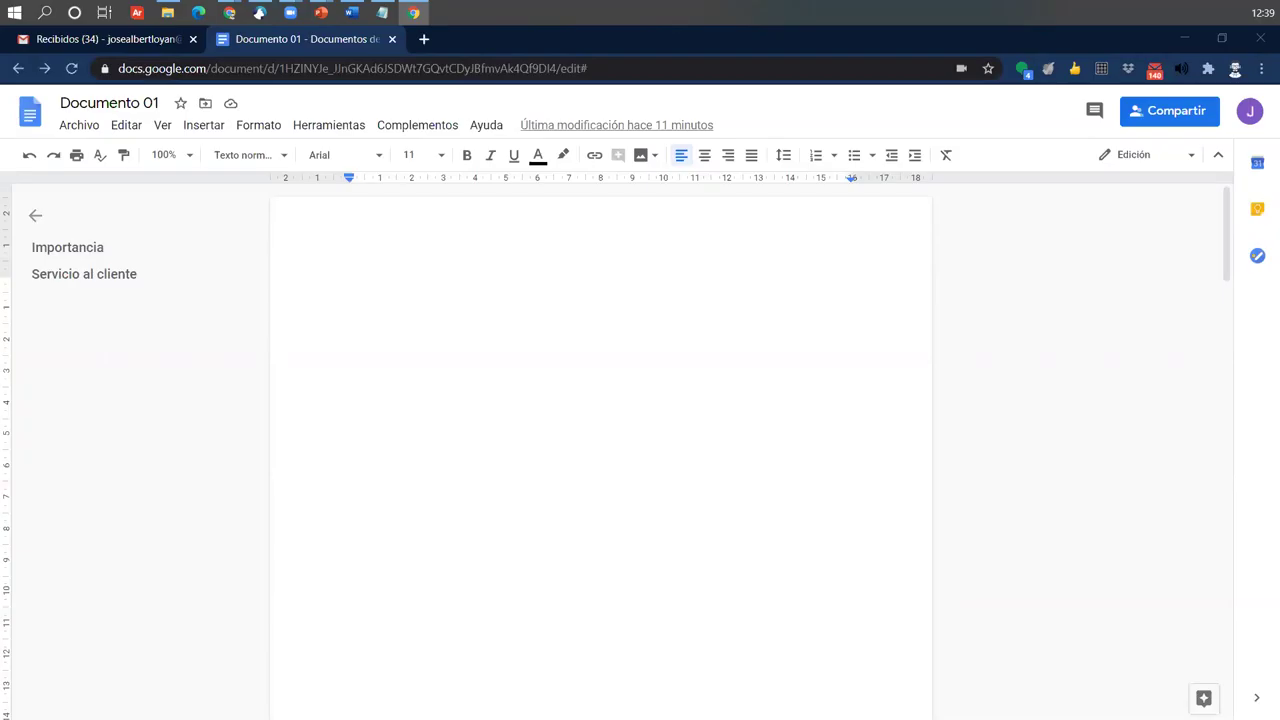
Switch to the recipient's Gmail account, open the Documento 01 editing invitation and open the shared document from it.
key("alt+Tab")
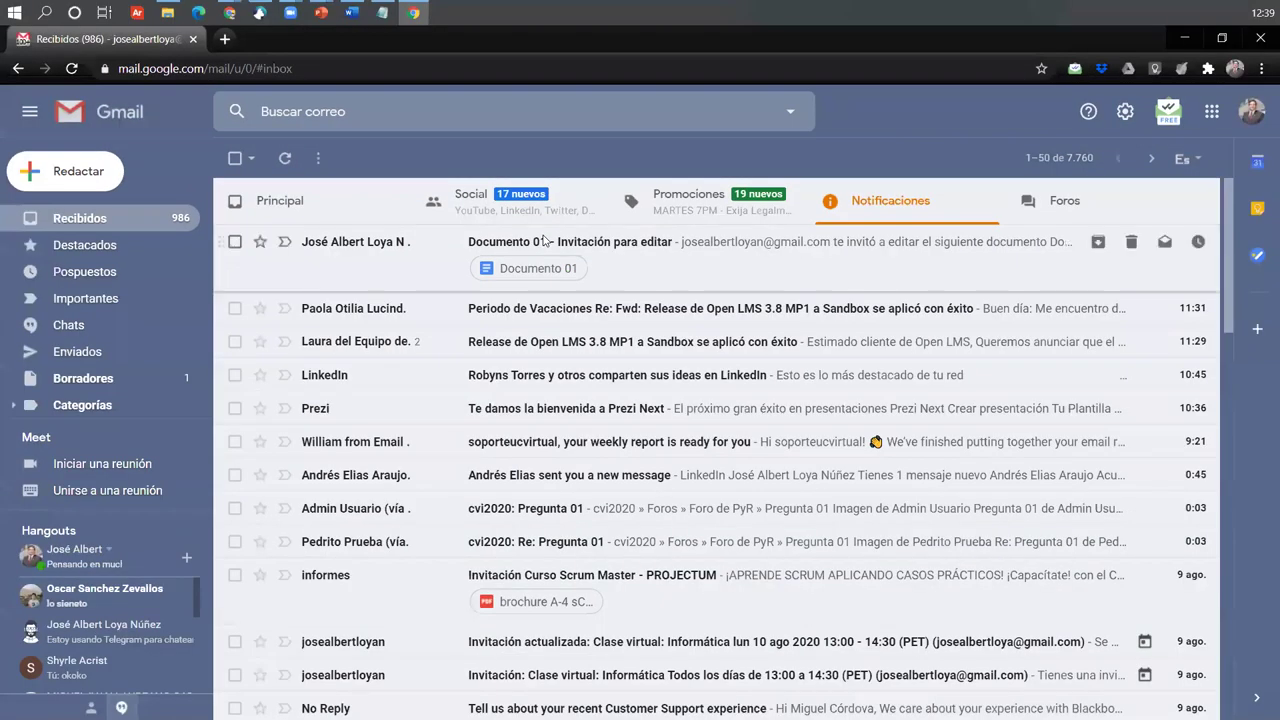
left_click(543, 243)
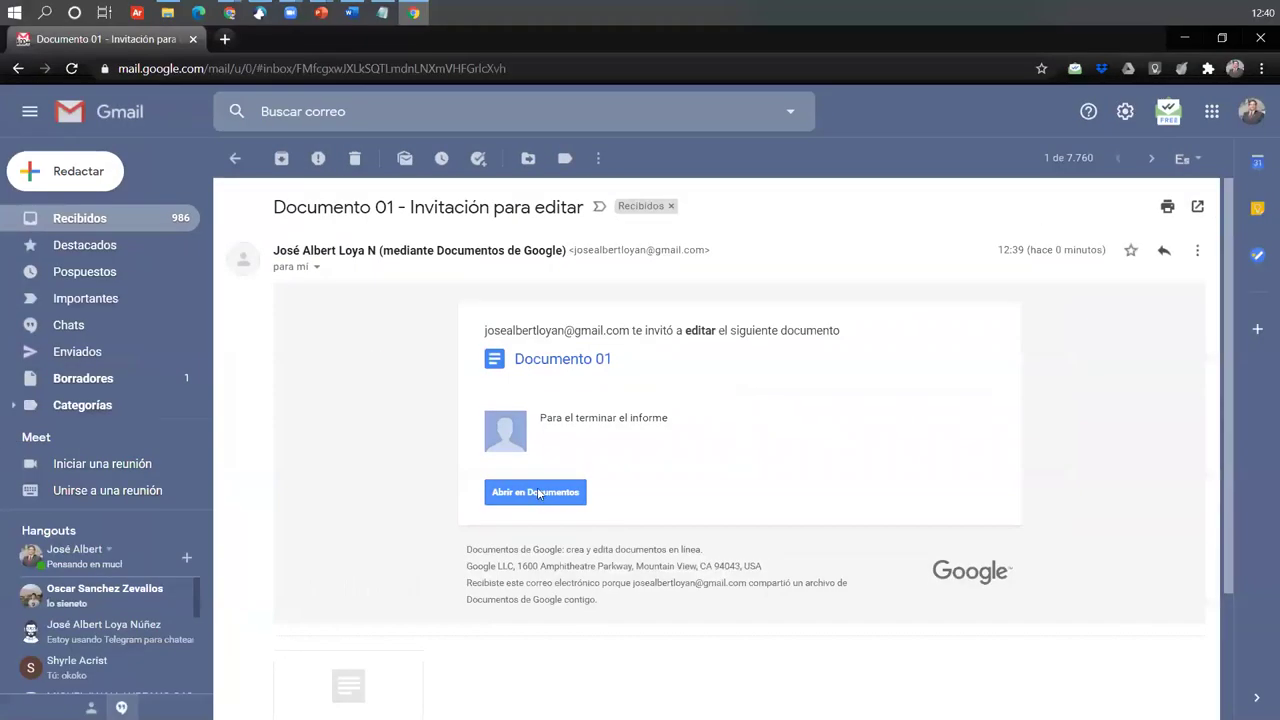
left_click(538, 492)
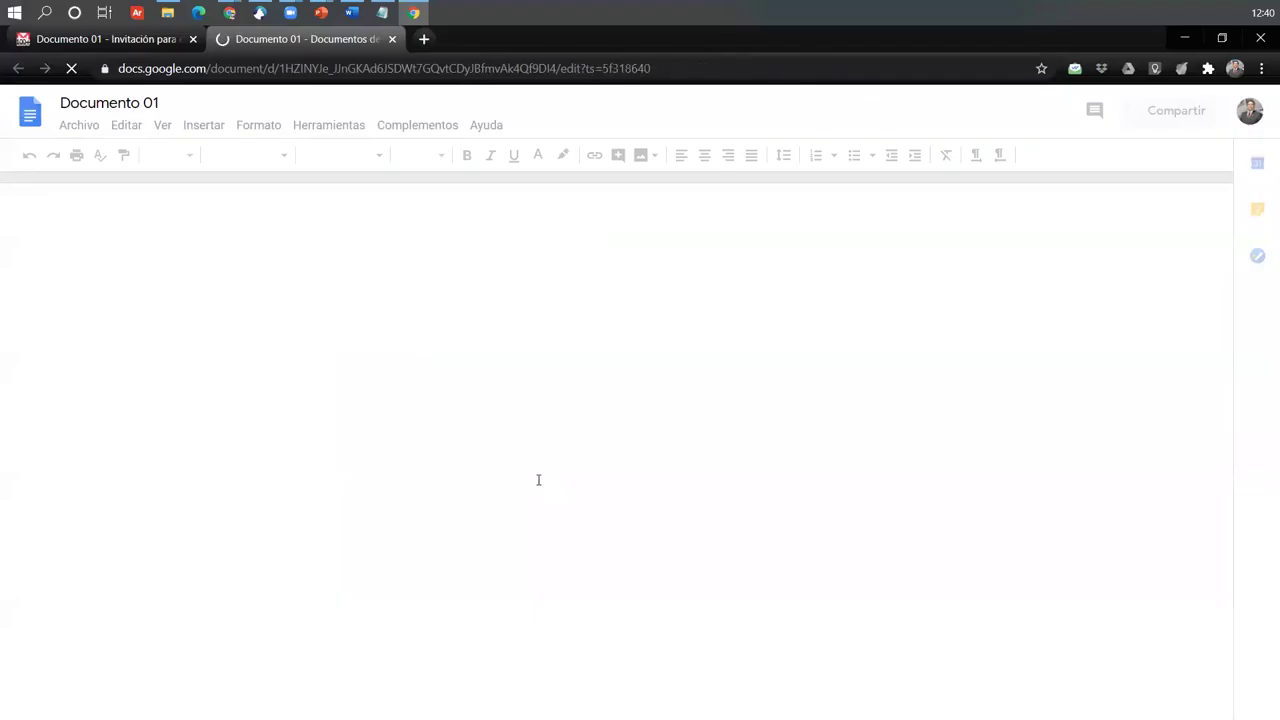
Arrange the recipient's and the owner's browser windows side by side, both showing Documento 01.
key("super+Down")
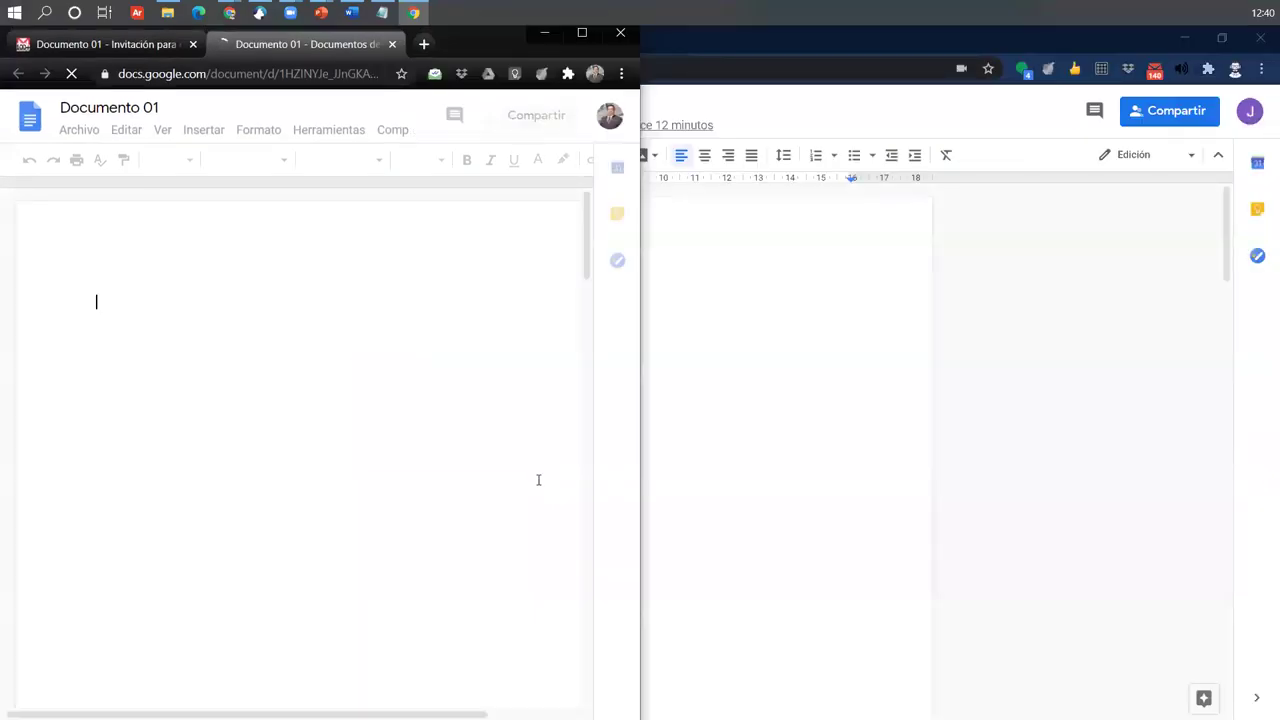
left_click(1023, 469)
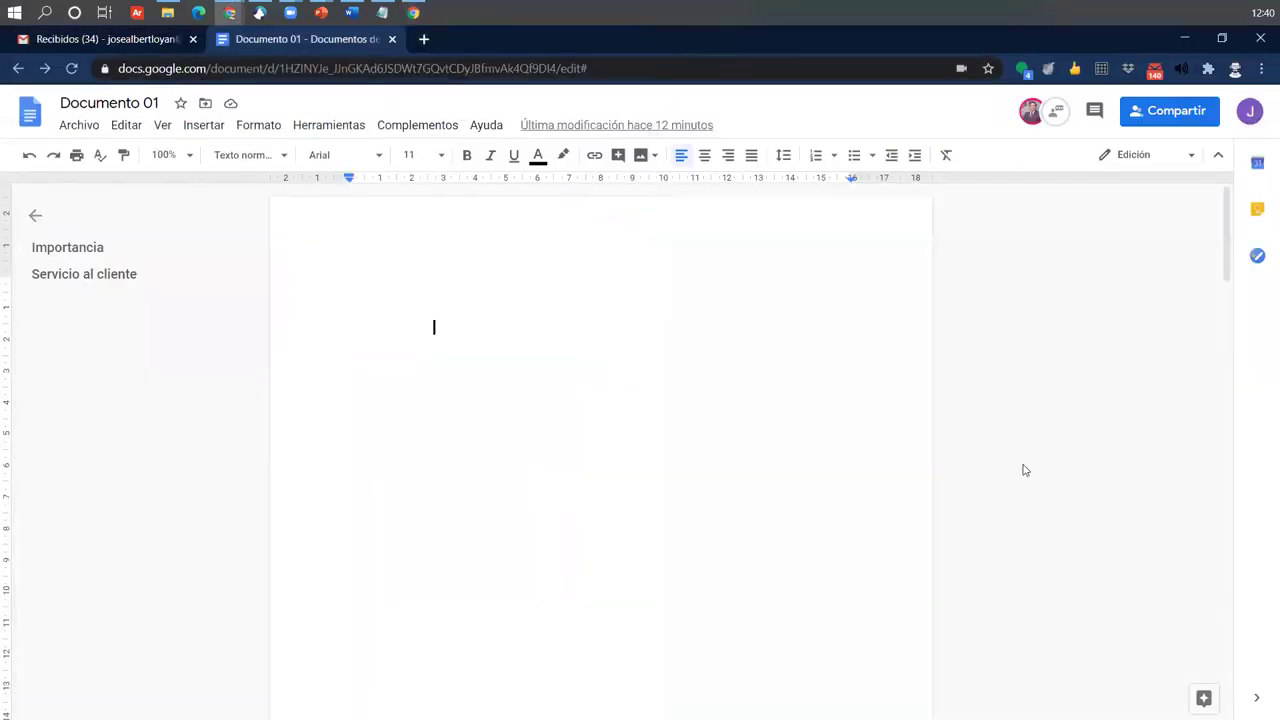
key("super+Right")
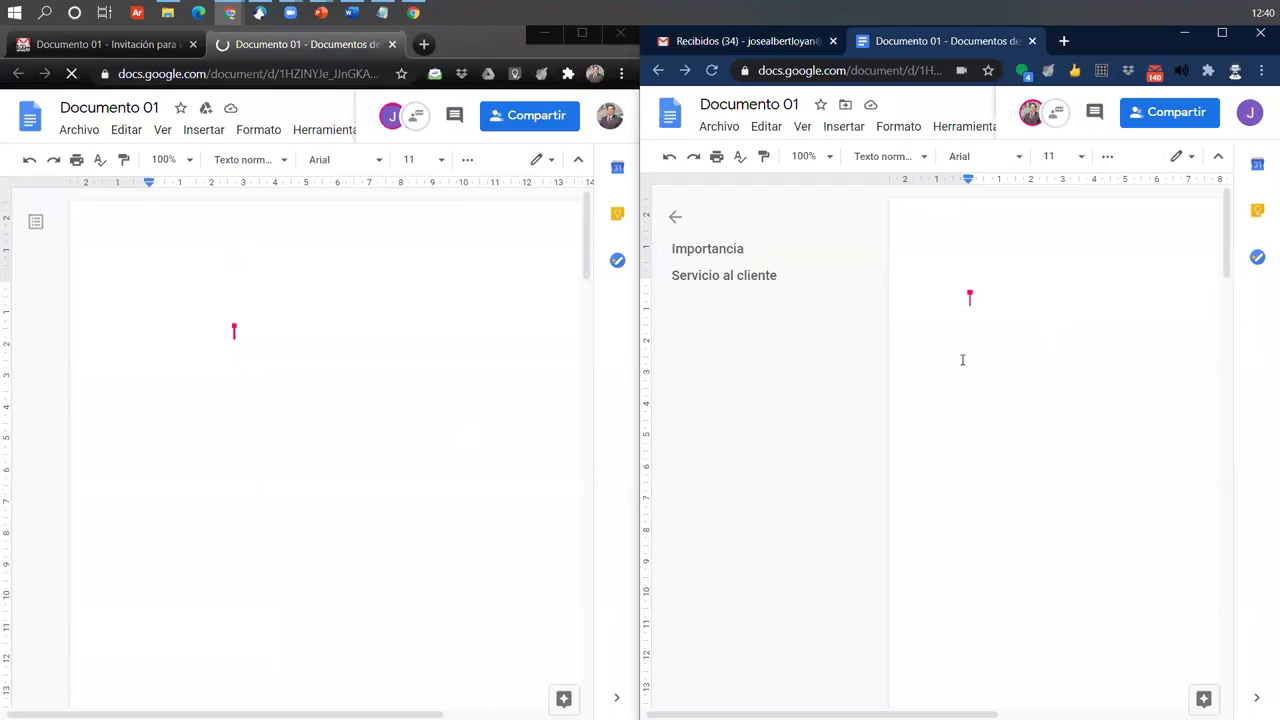
In the recipient's window, write "Mensjae de prueba de ecritura" on the empty first line of the shared document.
scroll(950, 410, "down", 3)
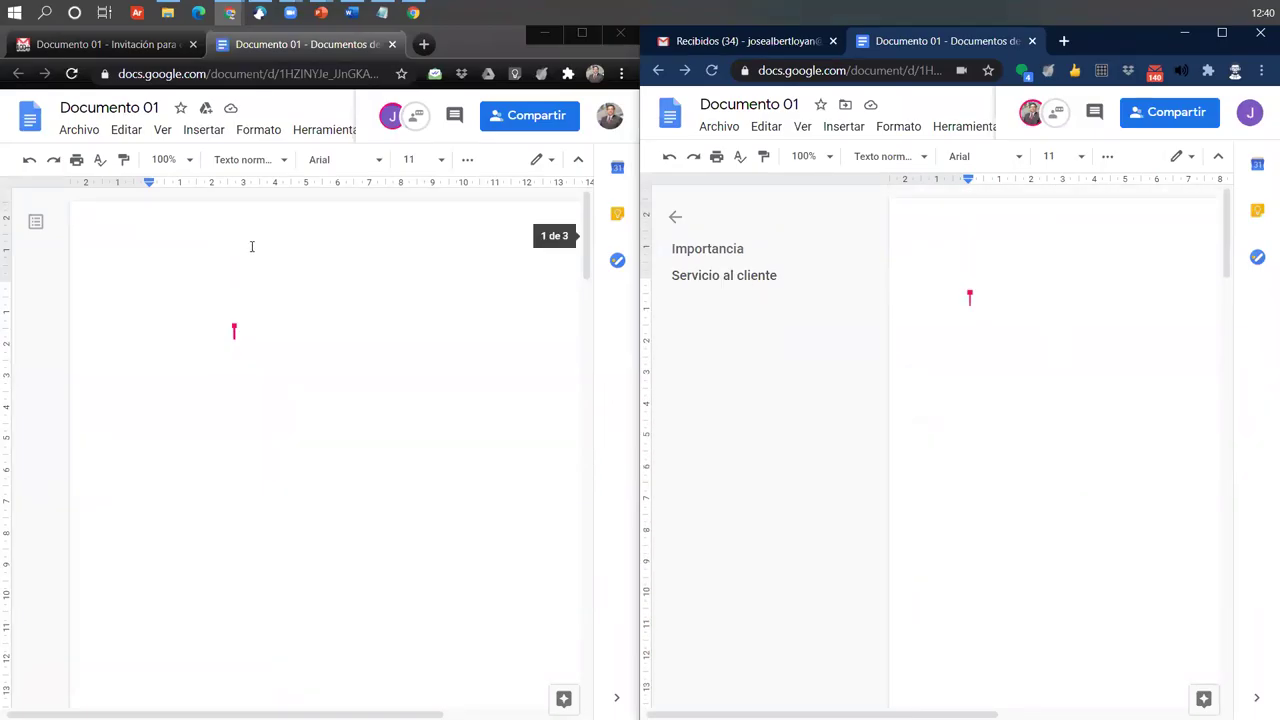
left_click(74, 397)
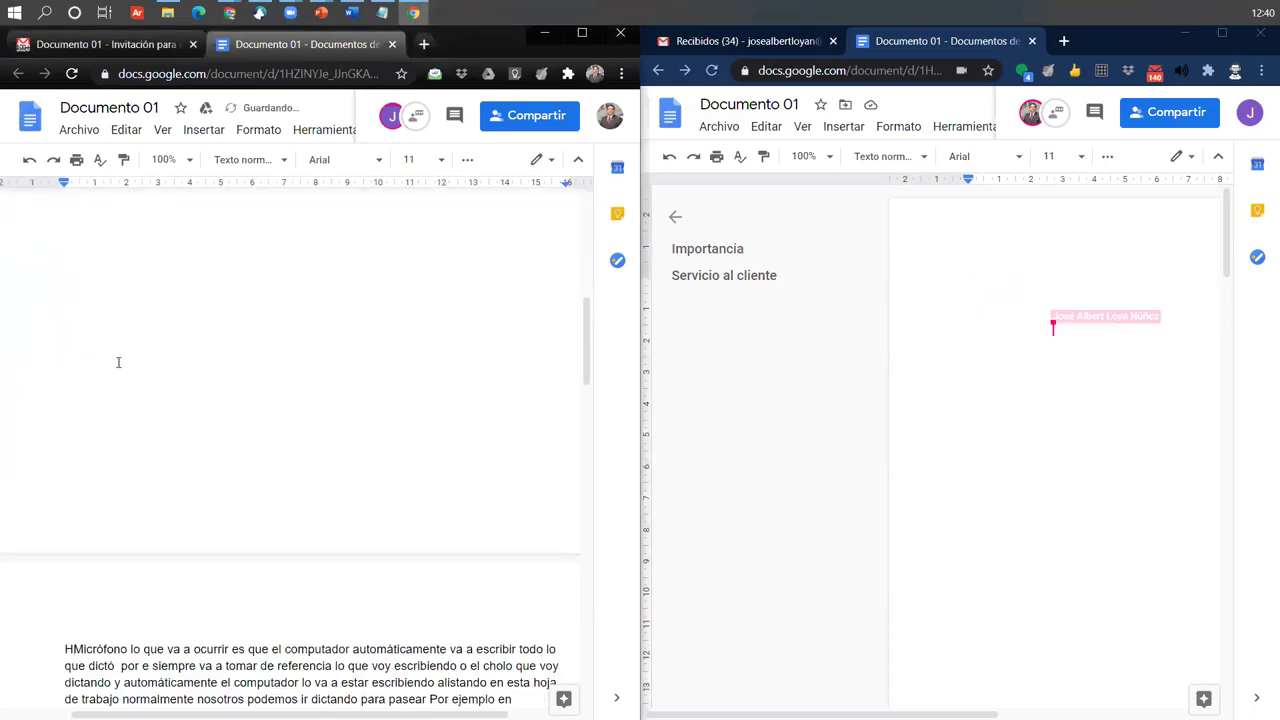
scroll(125, 300, "up", 7)
left_click(93, 297)
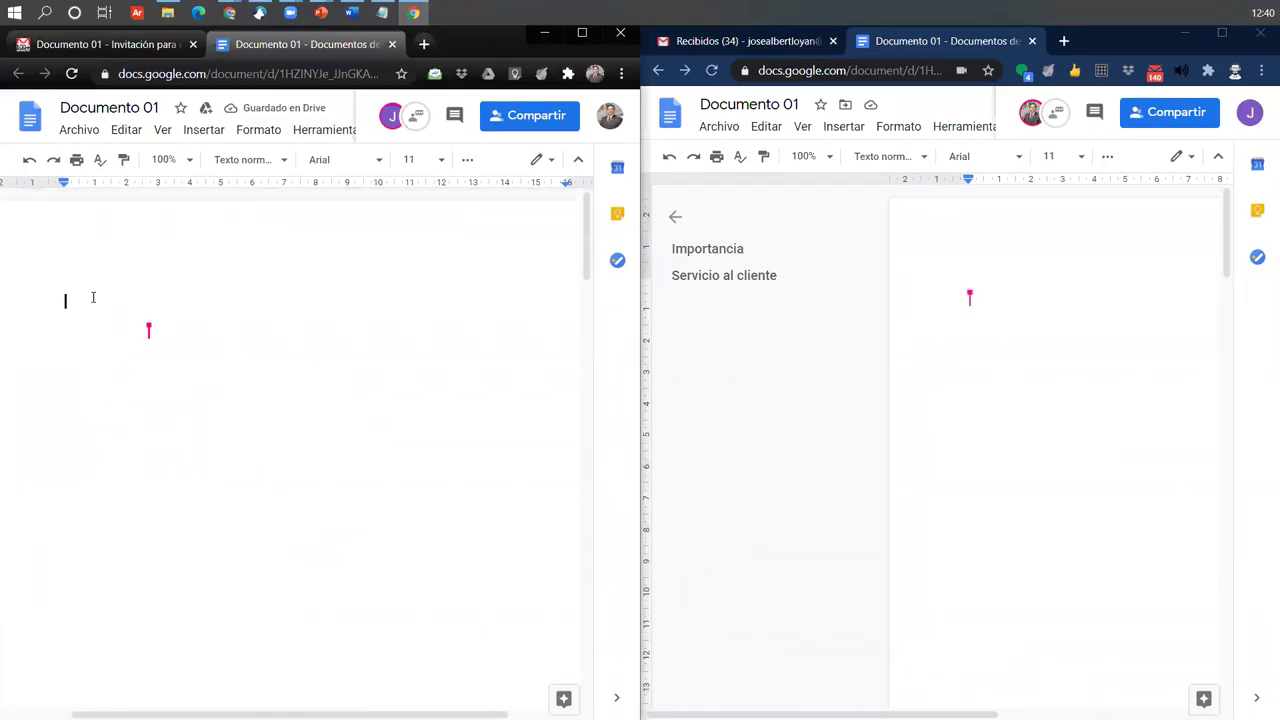
type("MEsa")
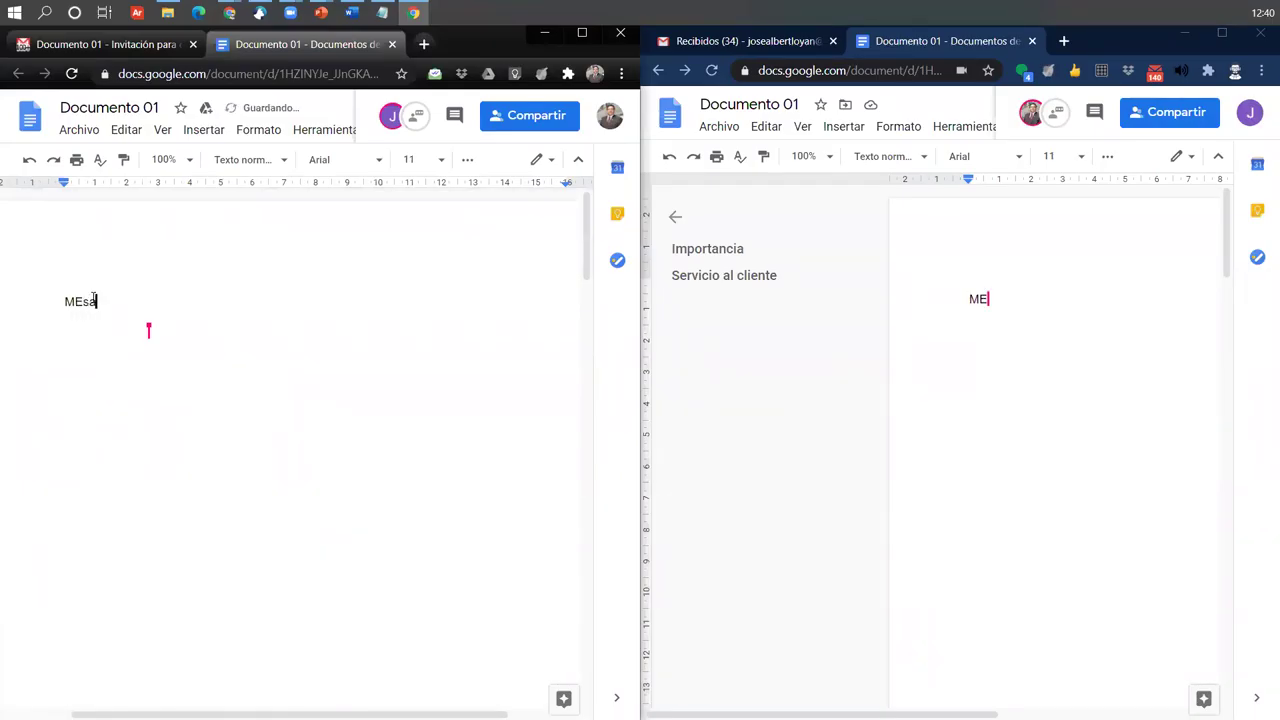
key("BackSpace")
key("BackSpace")
key("BackSpace")
type("ensjae ")
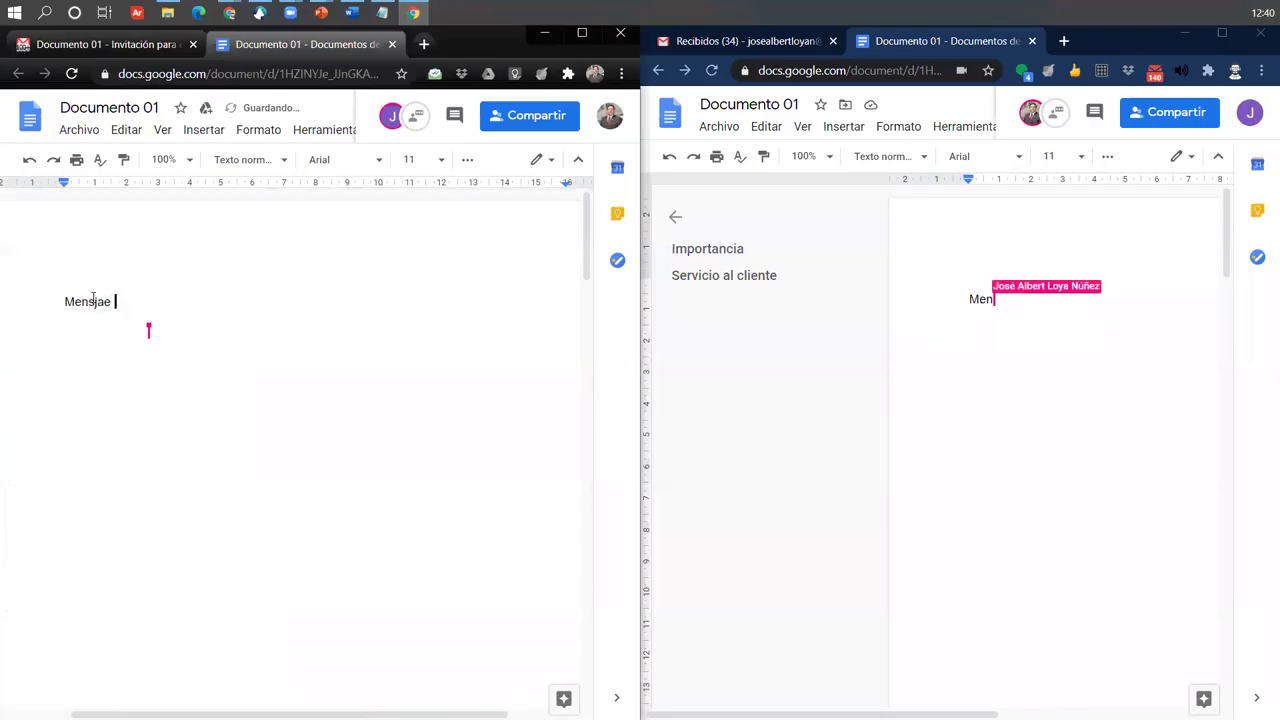
type("de prueba ")
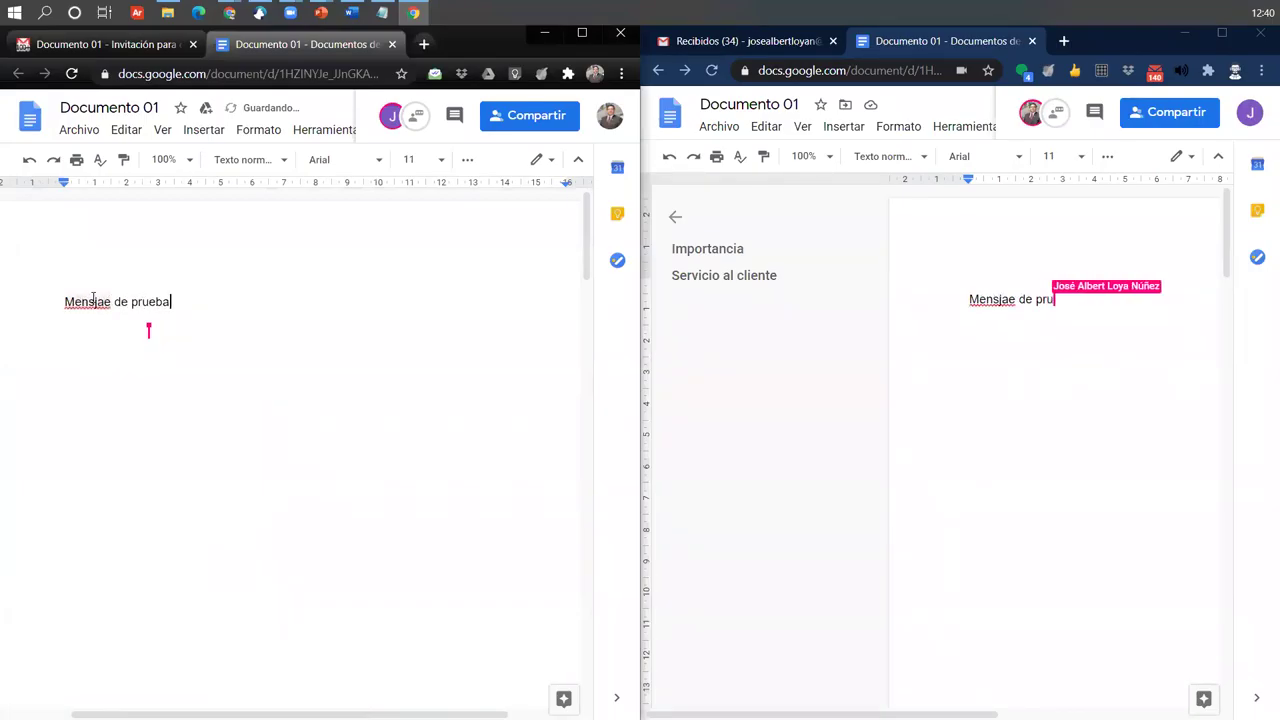
type("de e")
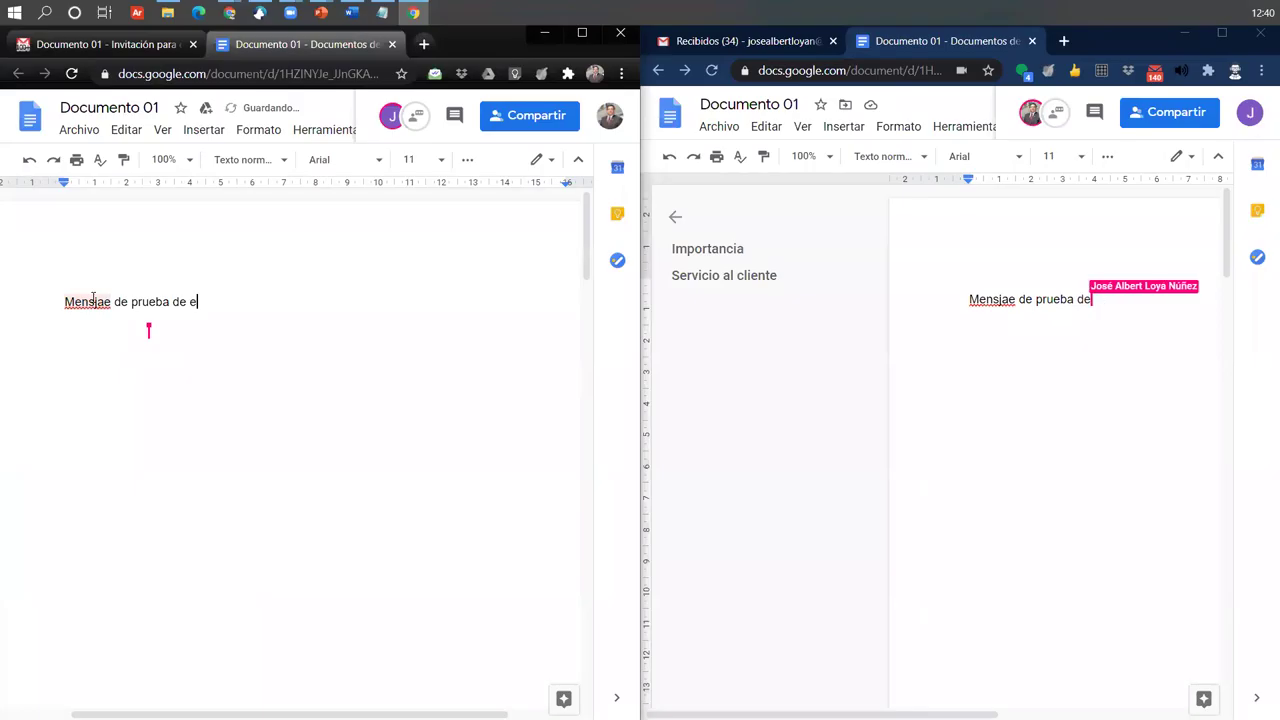
type("critura")
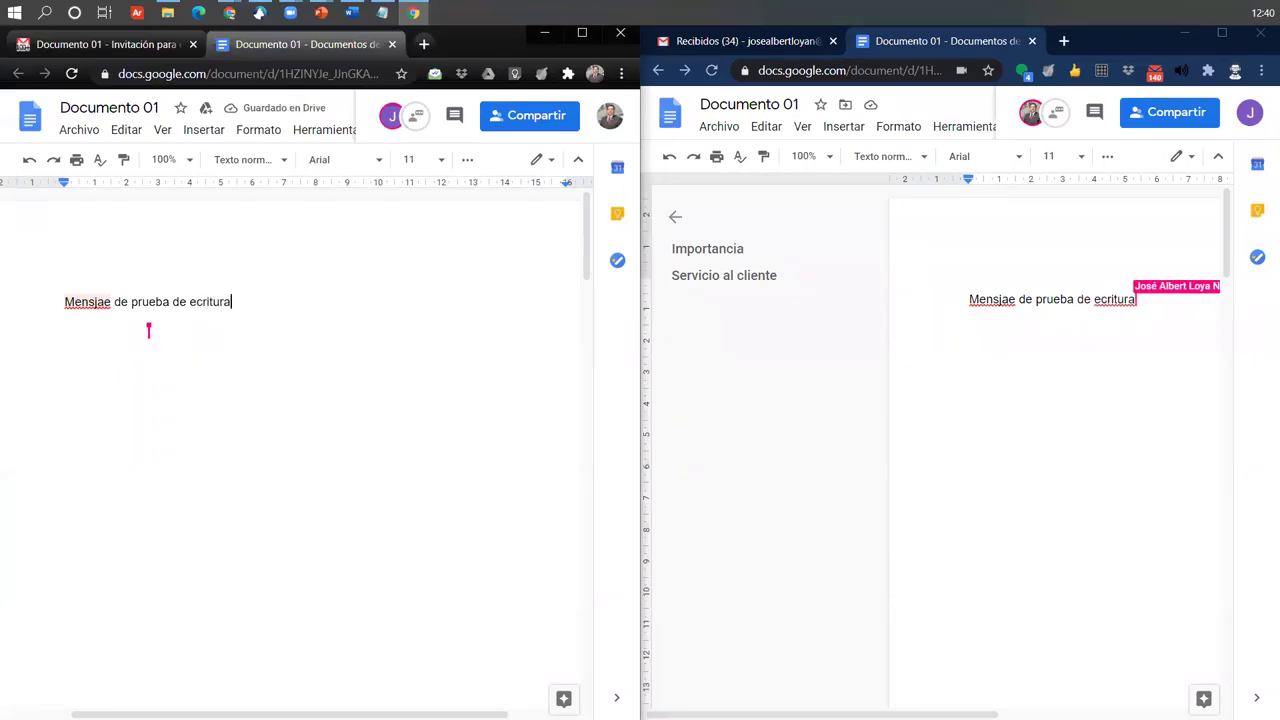
In the owner's window, correct the misspelled words to "Mensaje" and "escritura" using the spelling suggestions.
left_click(1108, 335)
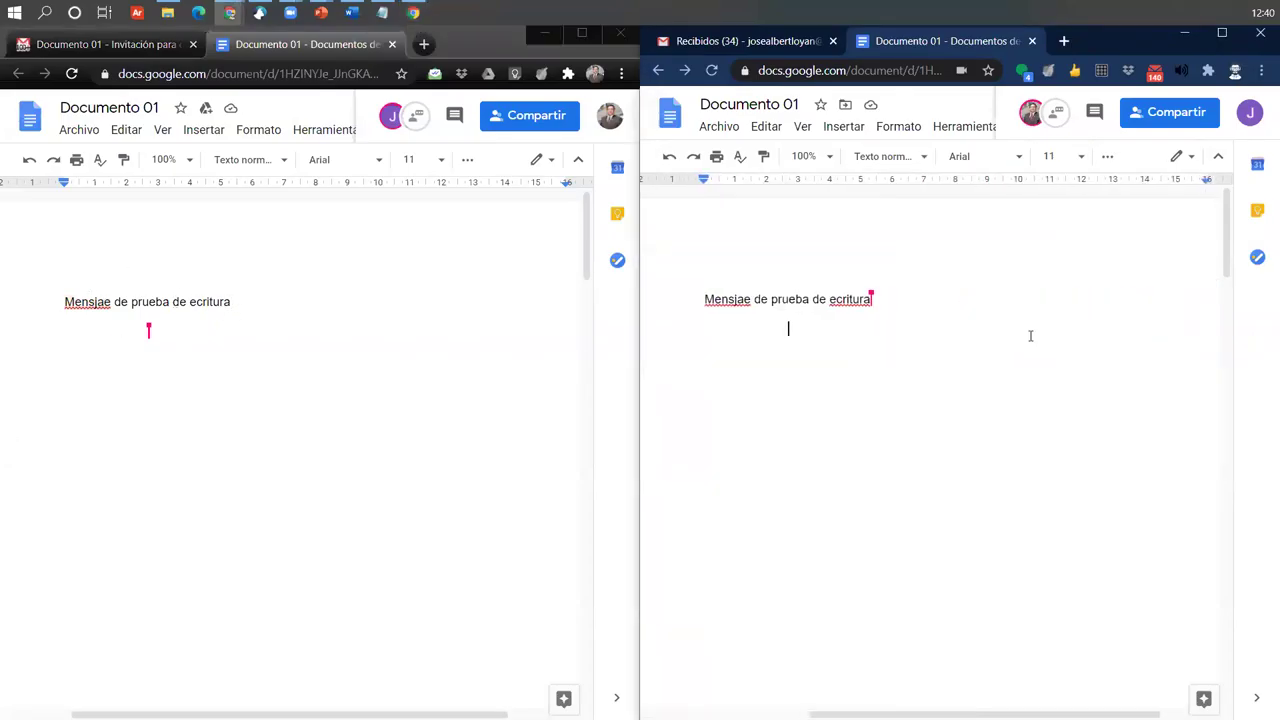
right_click(730, 299)
left_click(785, 341)
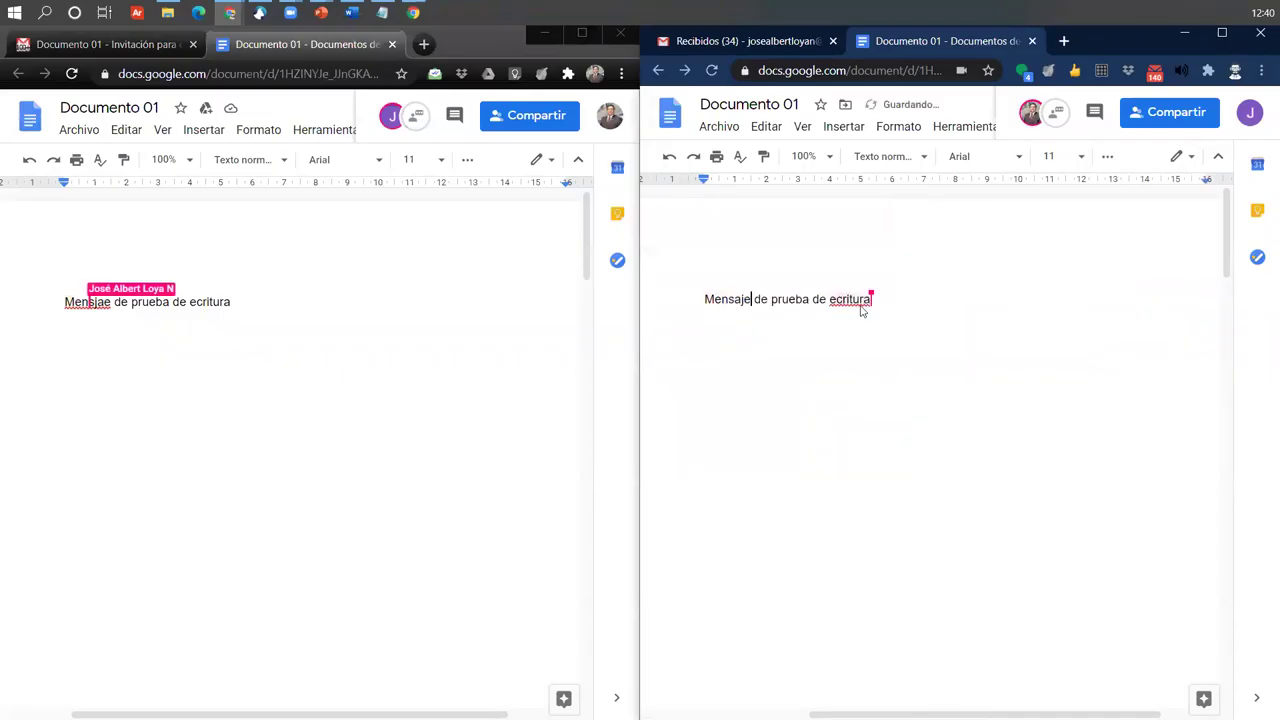
right_click(858, 300)
left_click(846, 337)
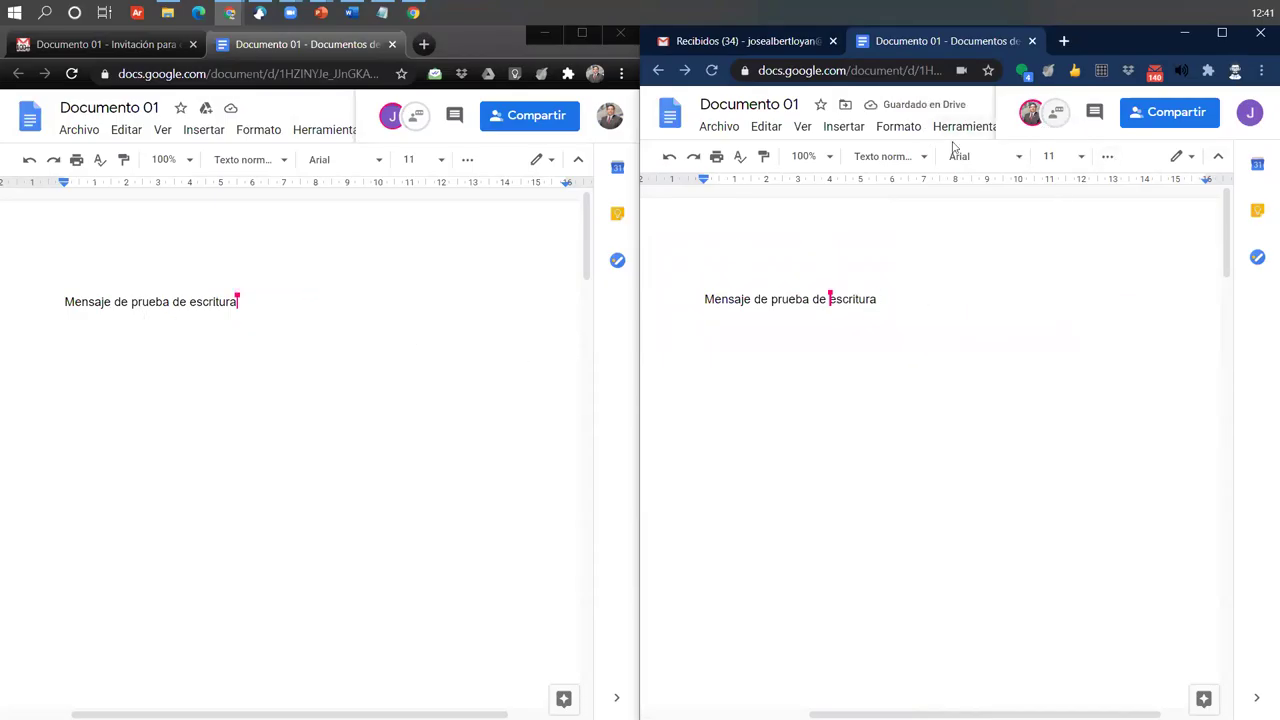
Send the chat message "Hola como estas" from the owner's window and open the chat in the recipient's window.
left_click(1058, 118)
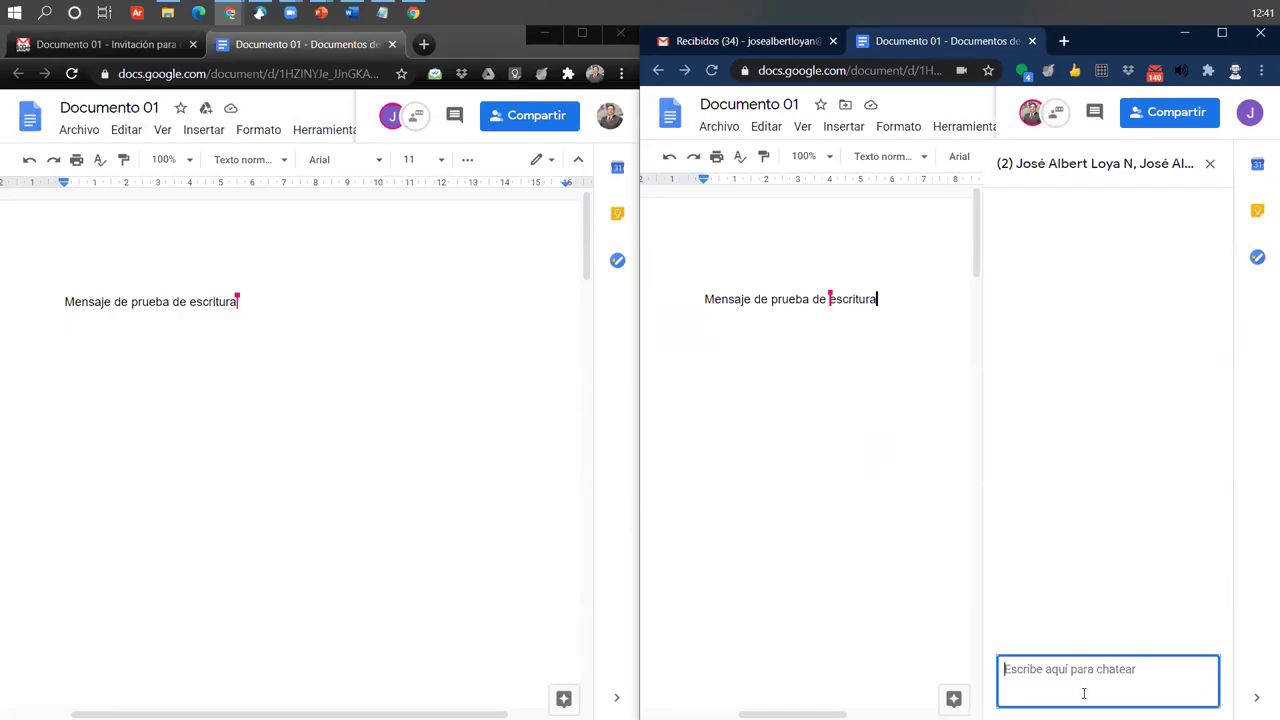
type("Hol")
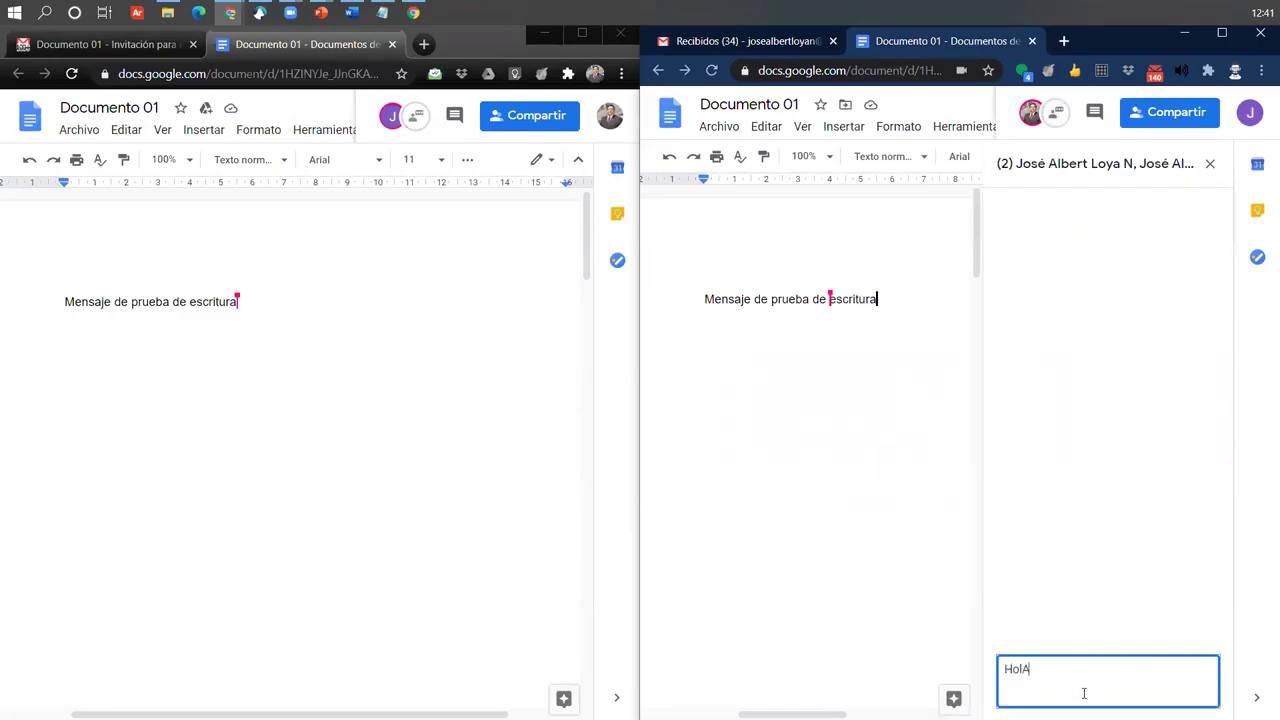
type("a como estas")
key("Return")
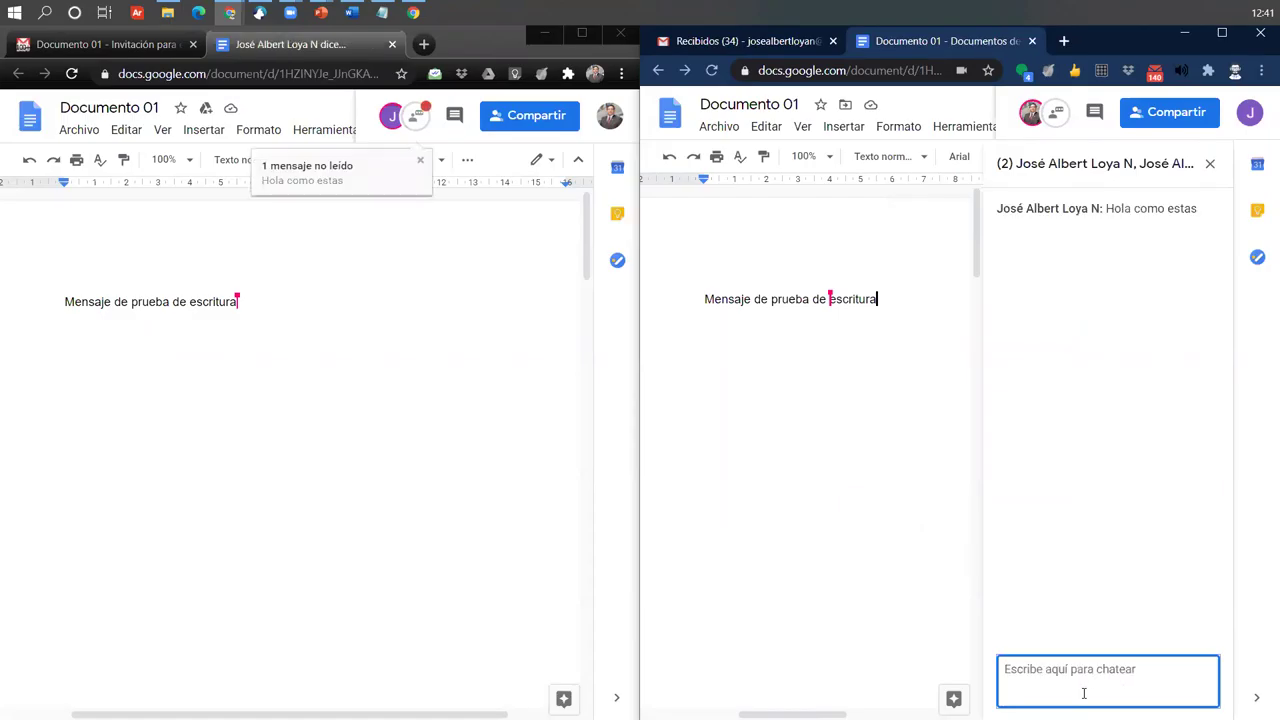
left_click(416, 118)
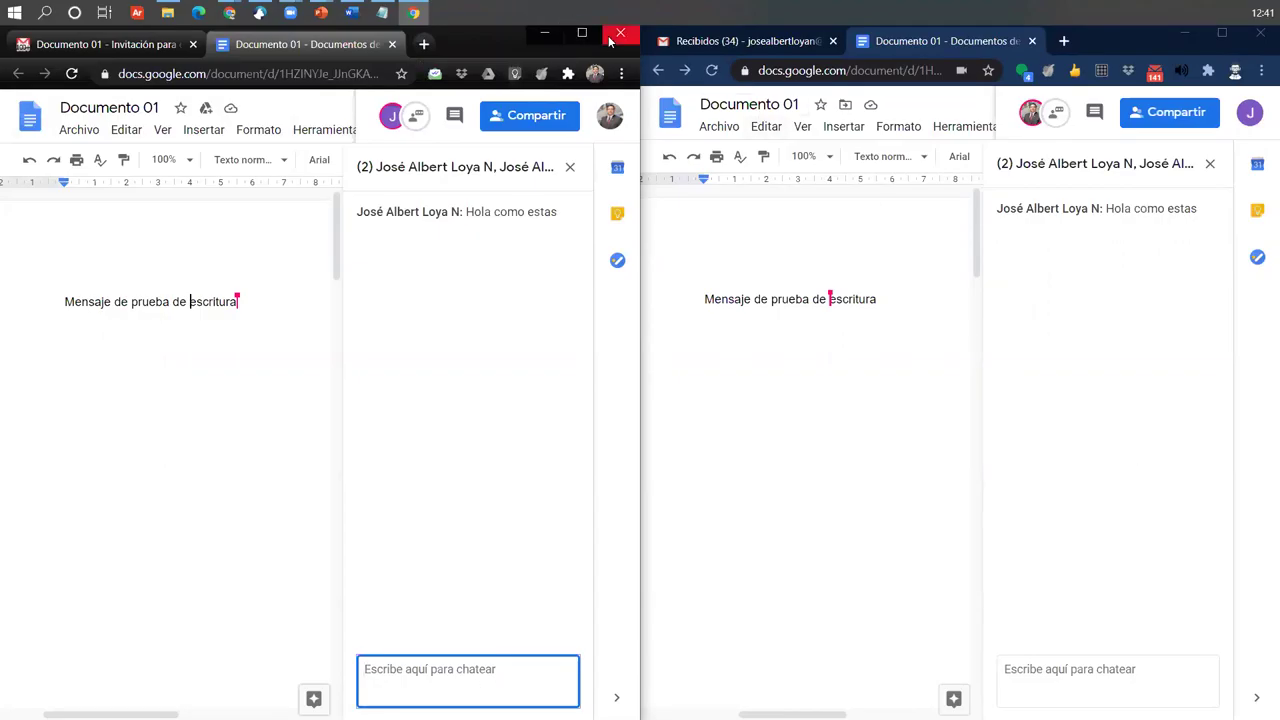
Close the recipient's browser window, maximize the owner's window and close its document chat.
left_click(1209, 40)
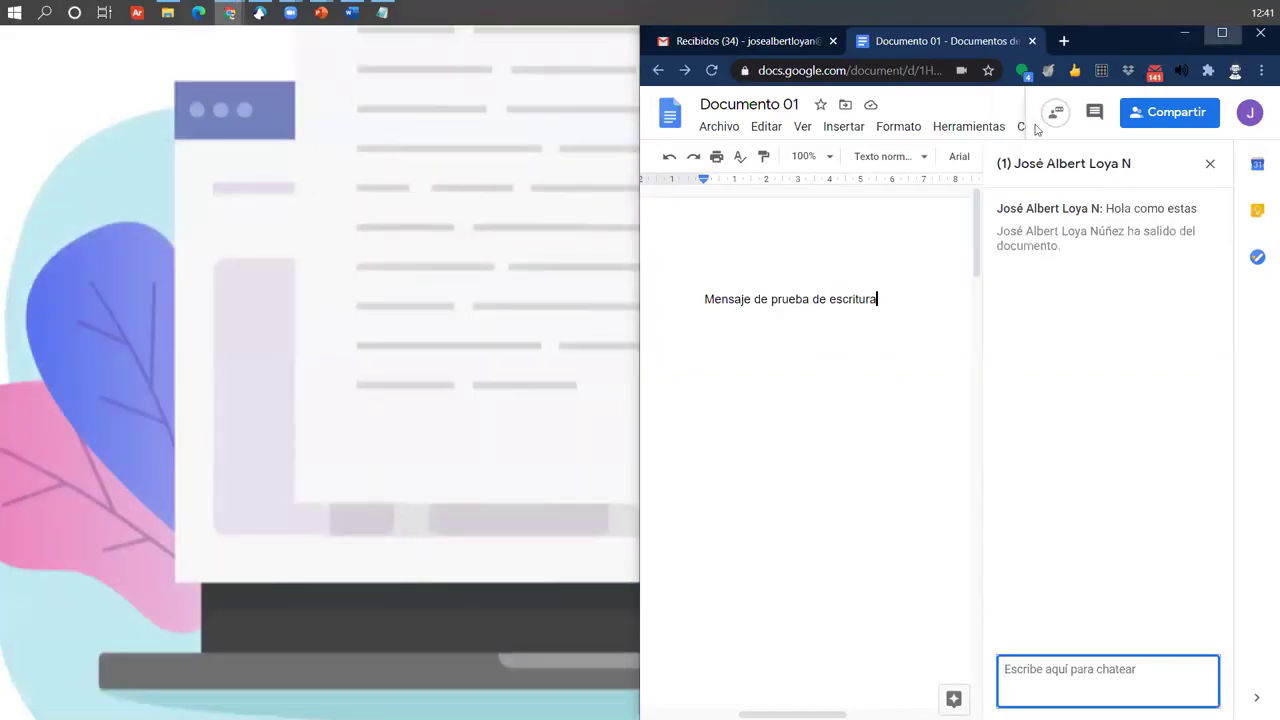
left_click(1222, 33)
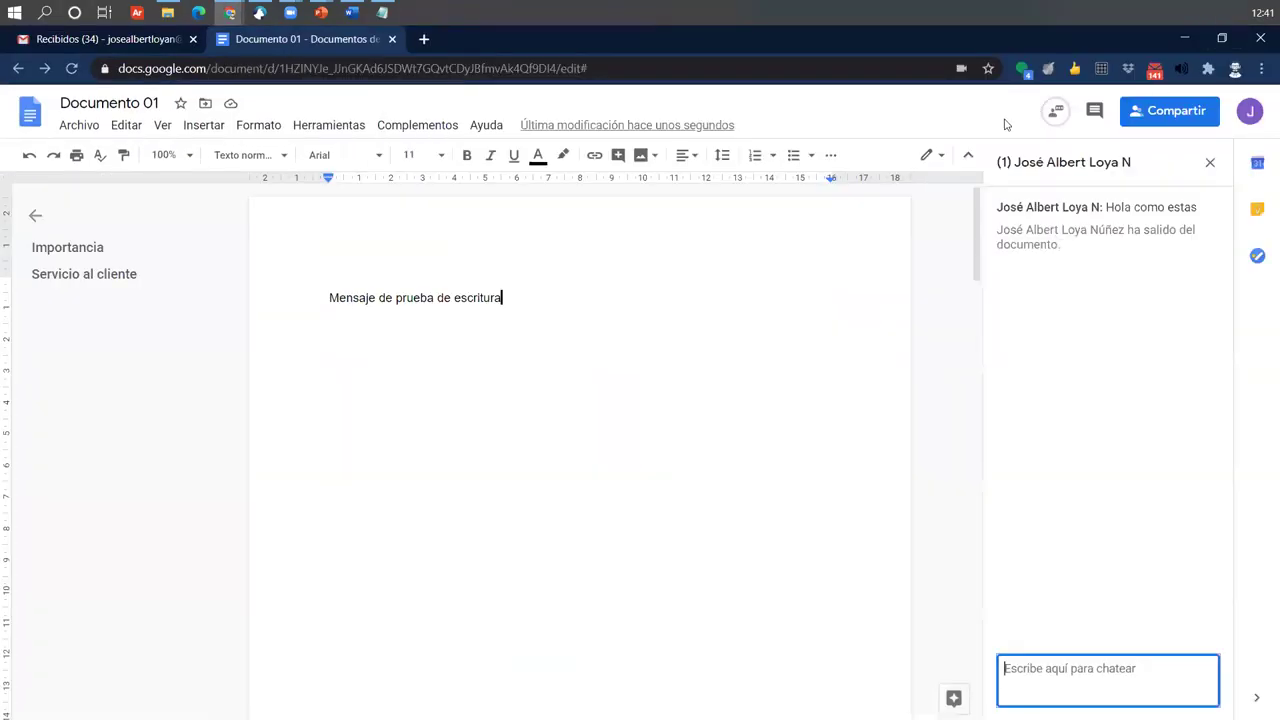
left_click(1208, 163)
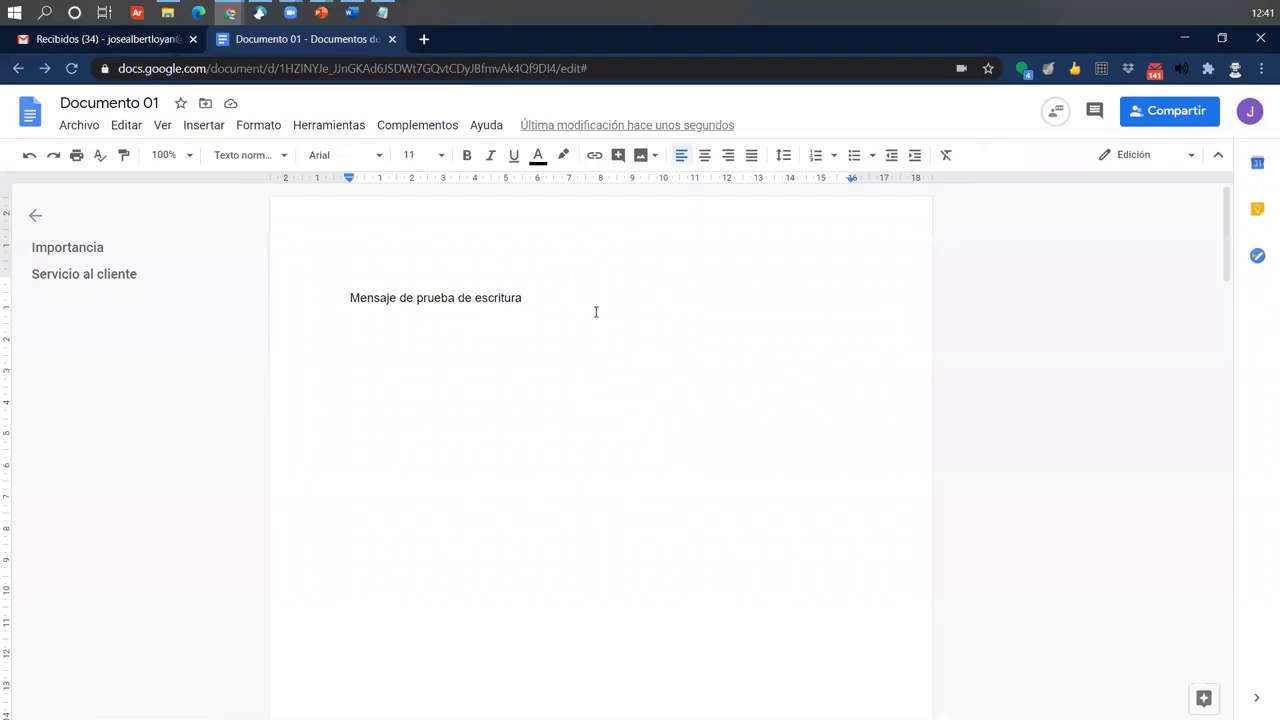
Add a line below the test sentence and change the document's link access to "Cualquier persona con el enlace".
key("Return")
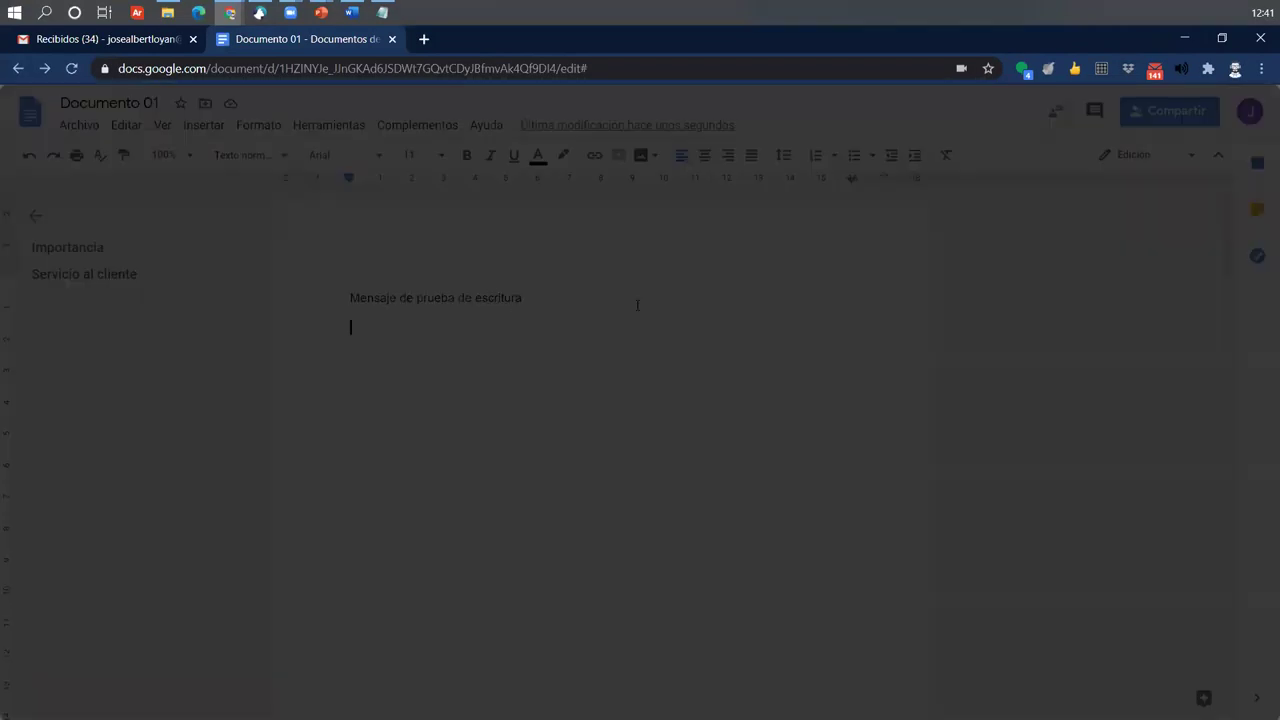
left_click(705, 269)
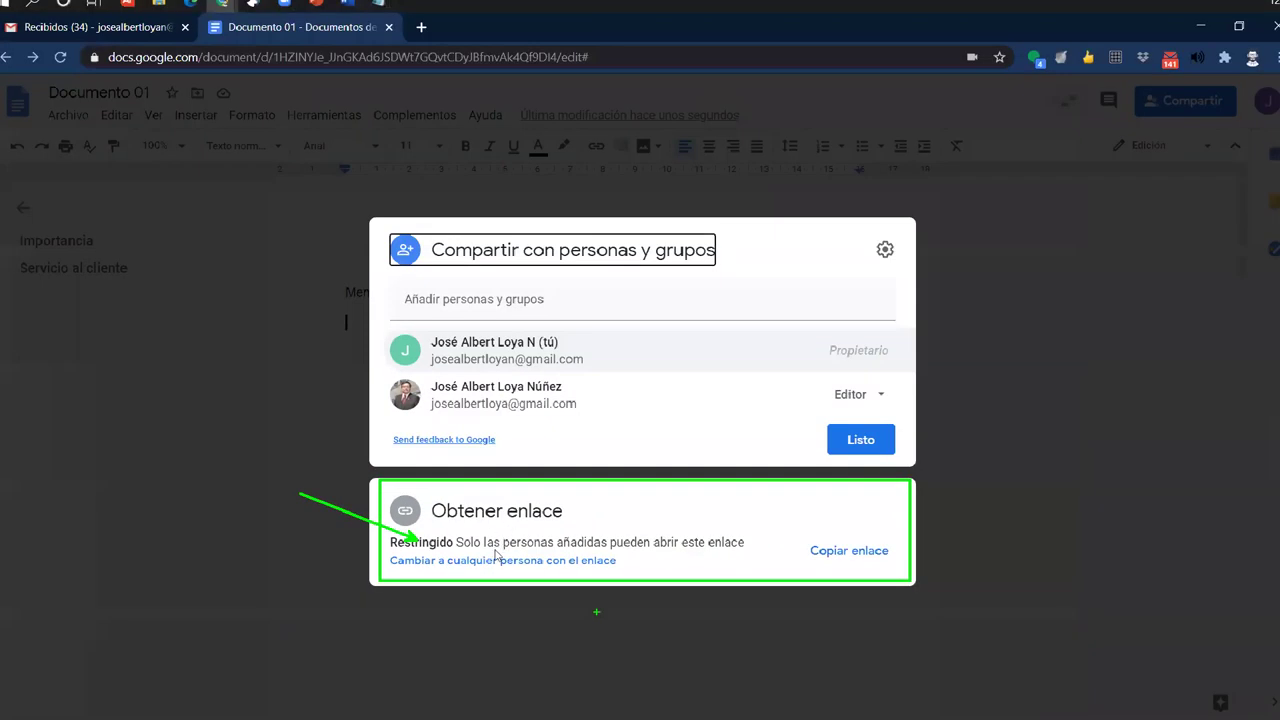
left_click(501, 551)
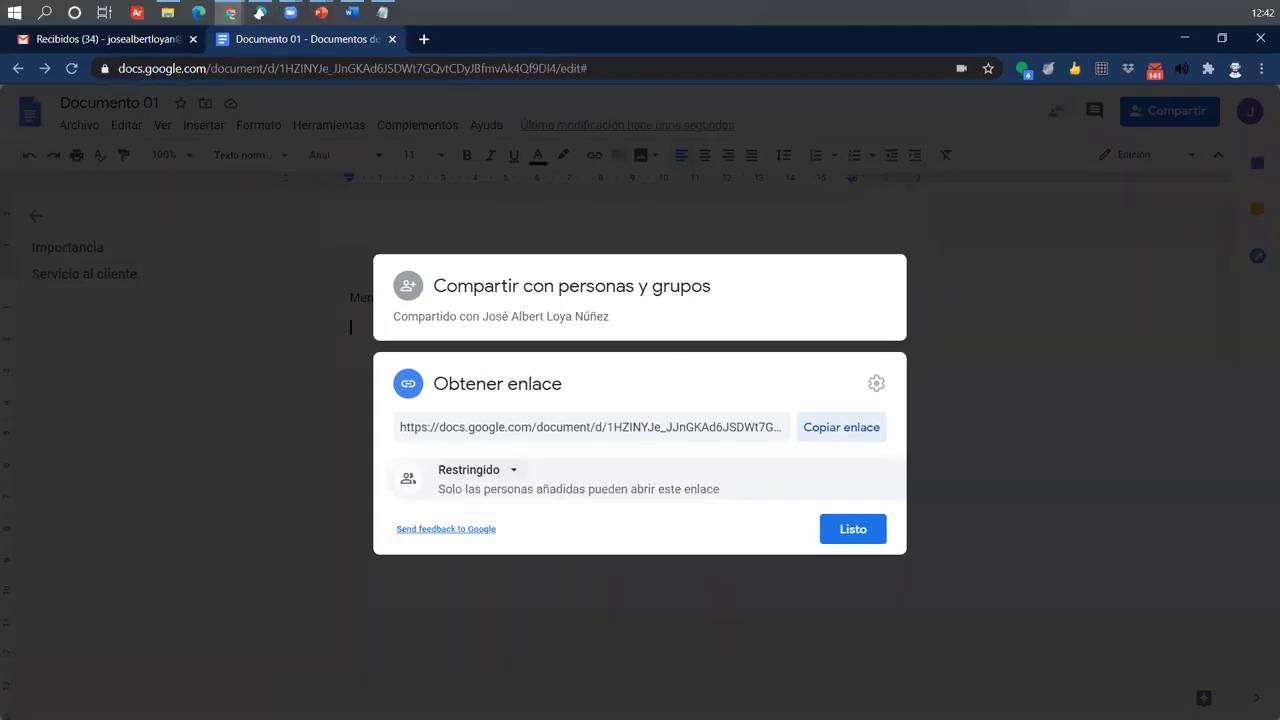
left_click(470, 469)
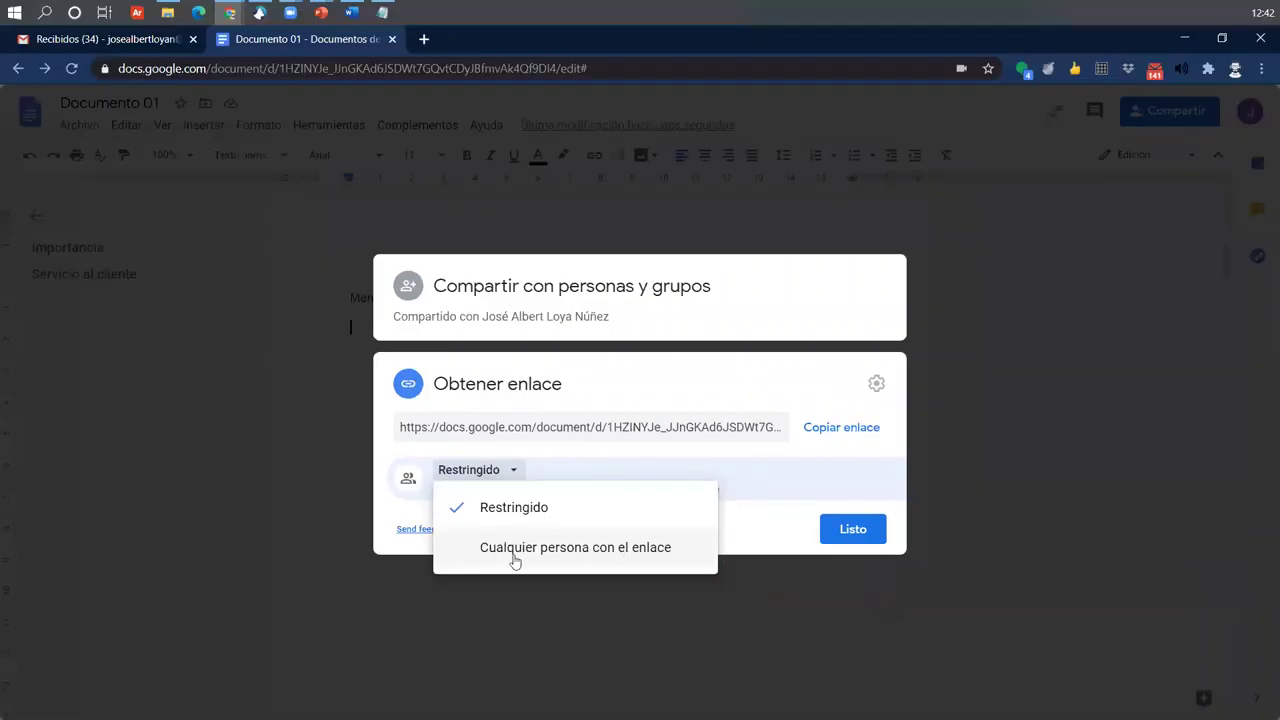
left_click(566, 562)
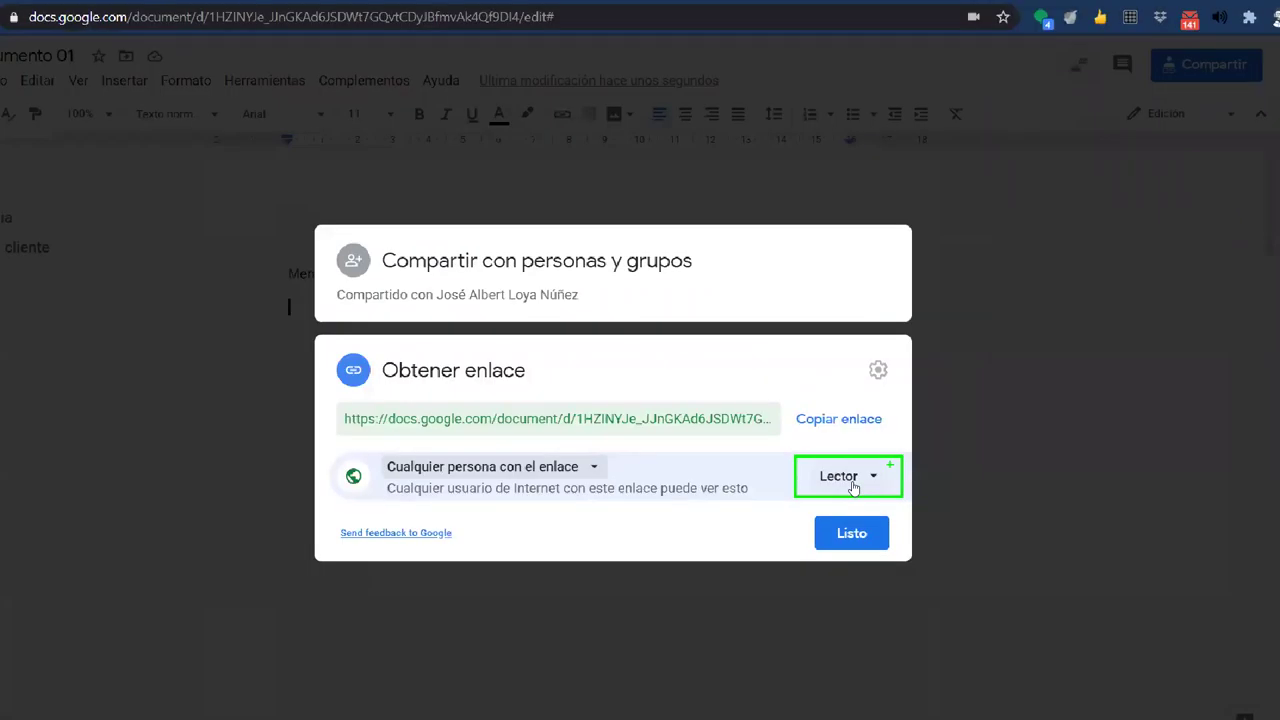
Set the link role to Editor, copy the sharing link and close the sharing settings.
left_click(850, 478)
left_click(871, 604)
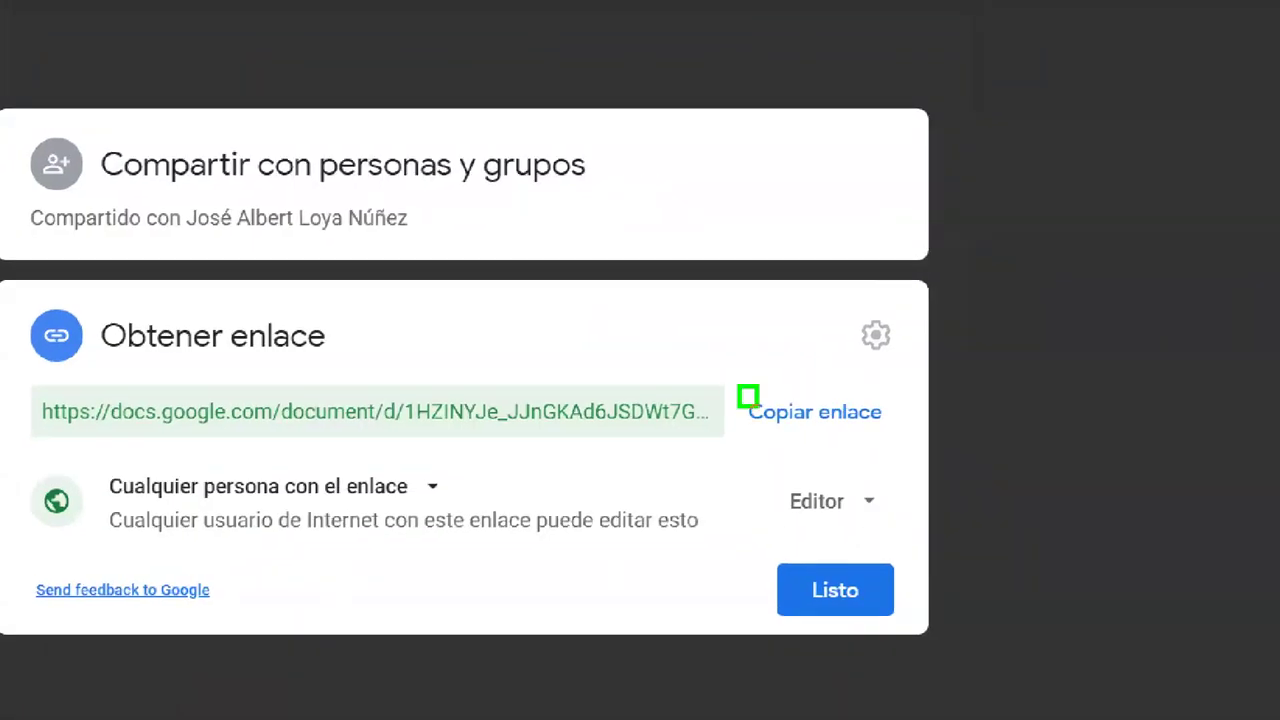
mouse_move(738, 387)
left_mouse_down()
mouse_move(921, 435)
mouse_move(1068, 342)
left_mouse_up()
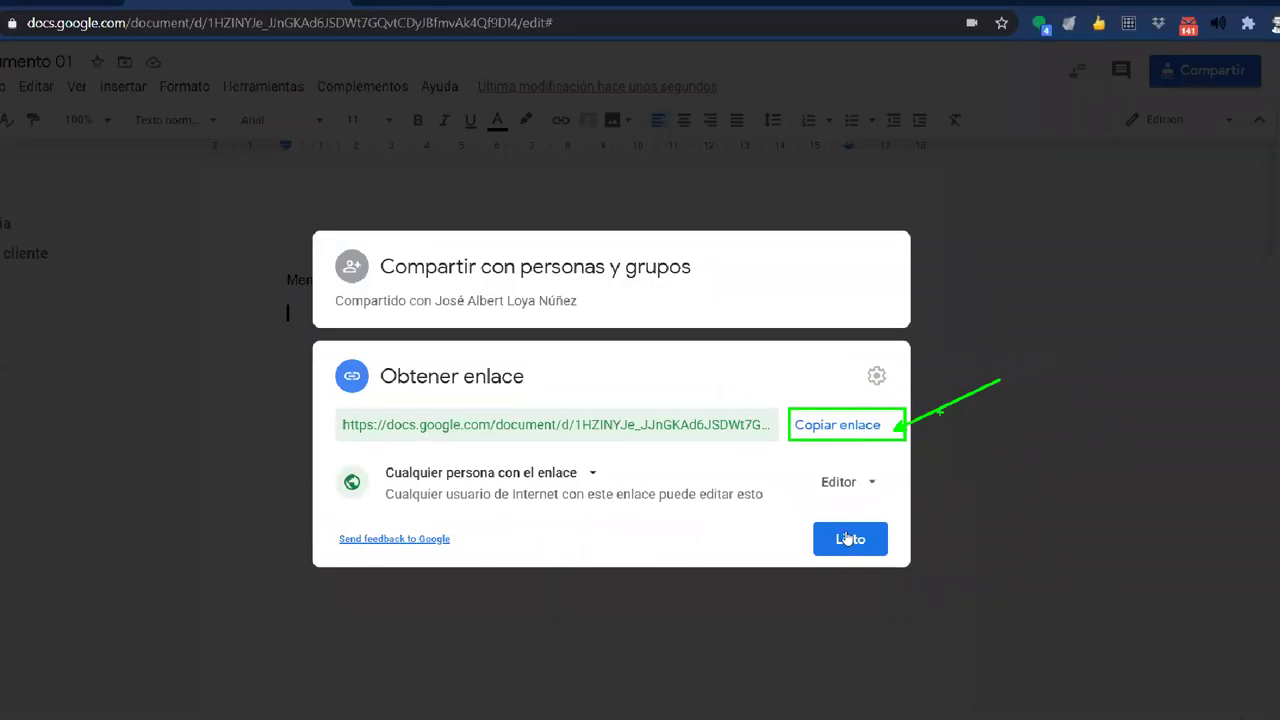
key("Escape")
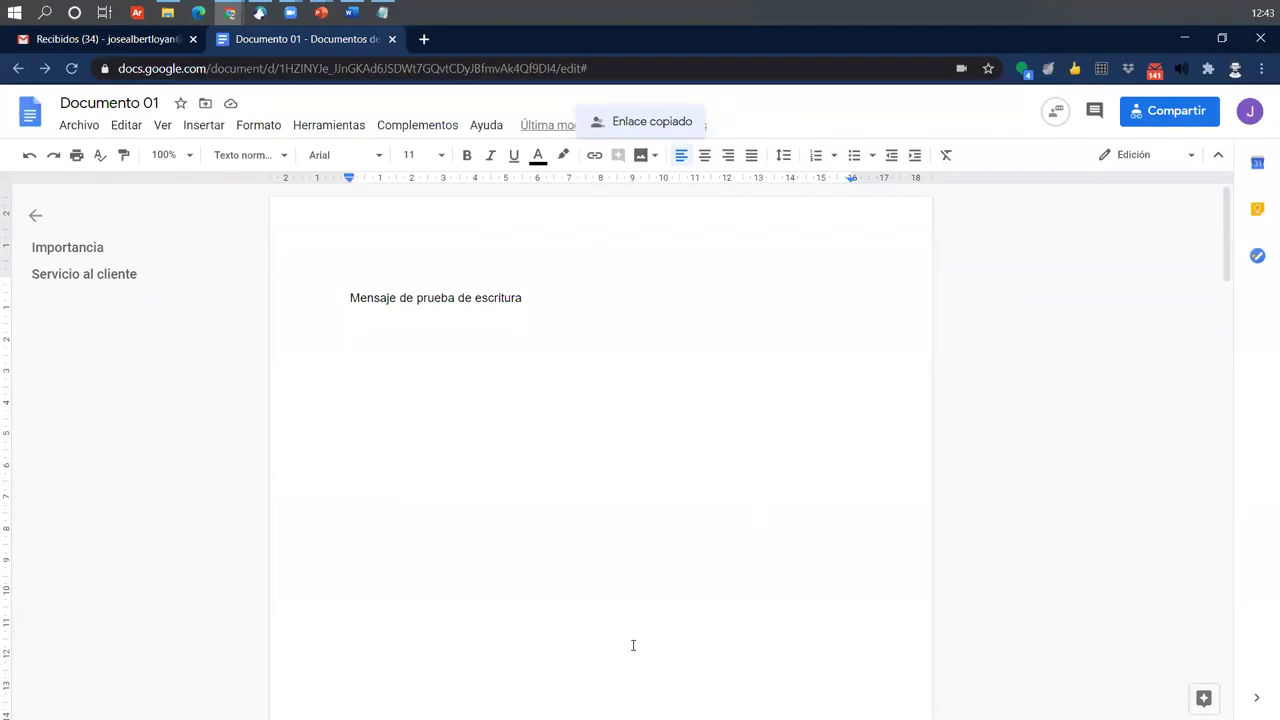
Set the document's zoom to 150%.
key("Return")
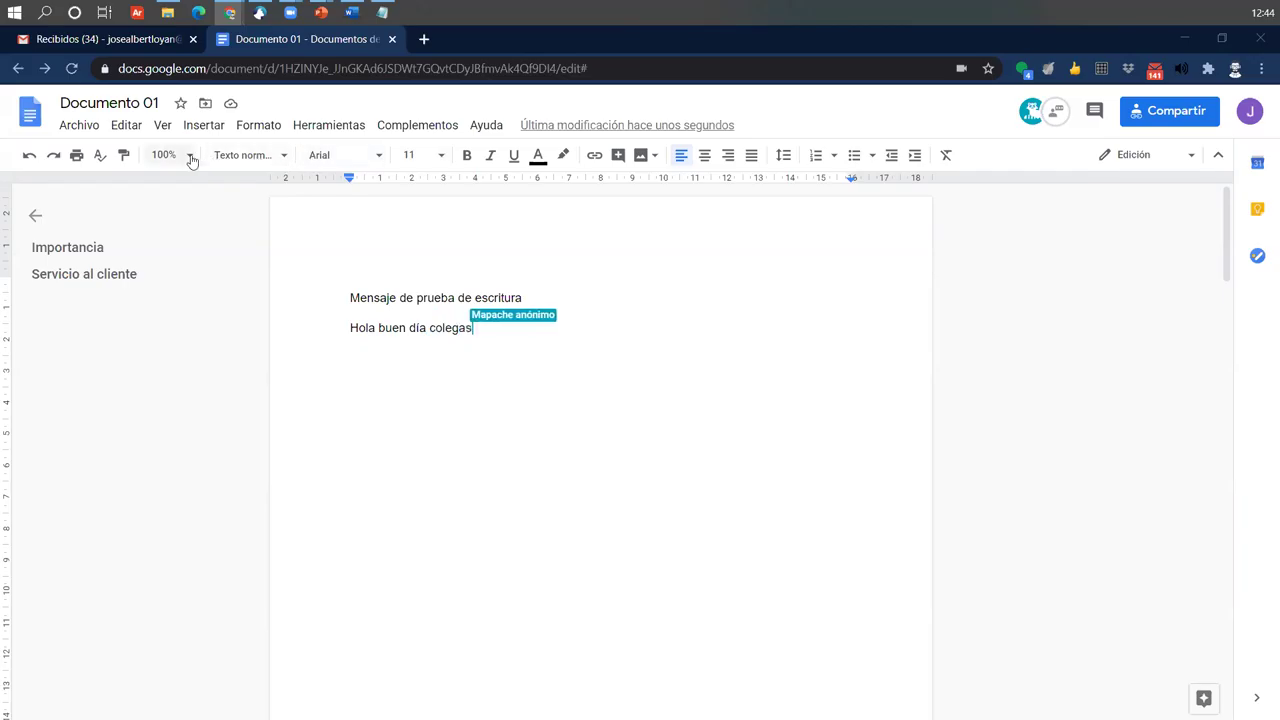
left_click(188, 156)
left_click(170, 359)
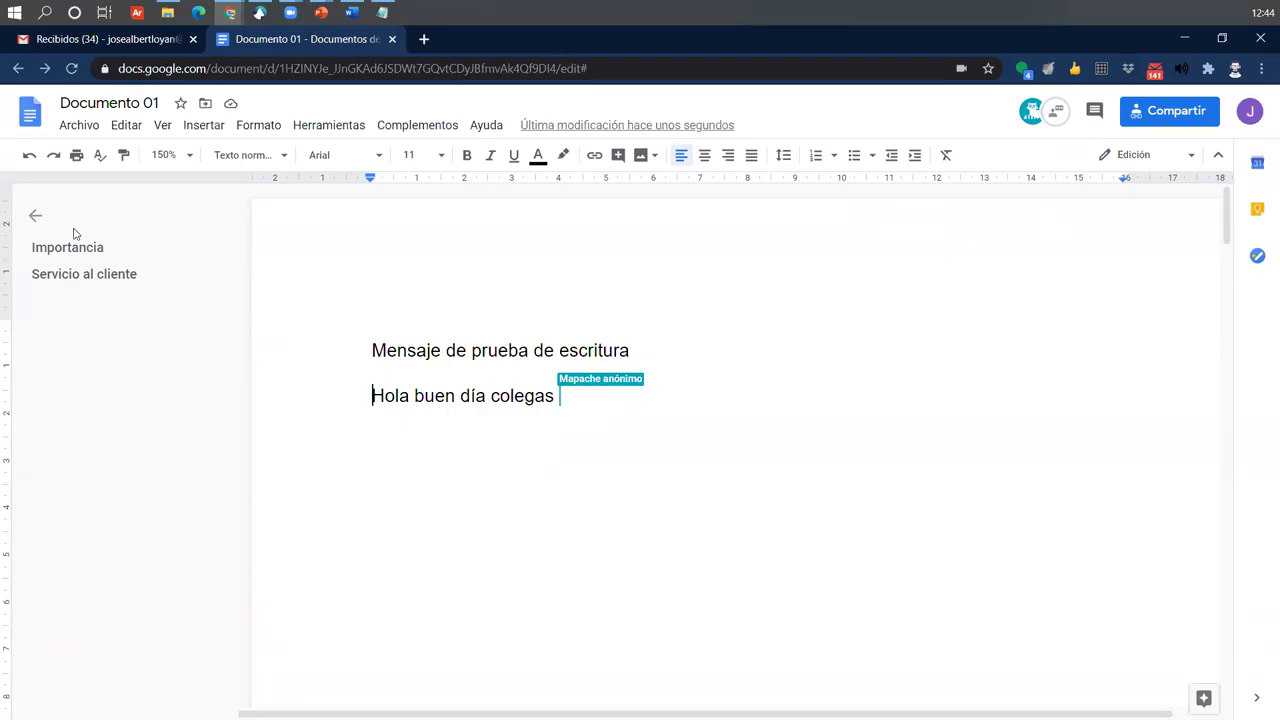
Open the version history of Documento 01.
left_click(63, 127)
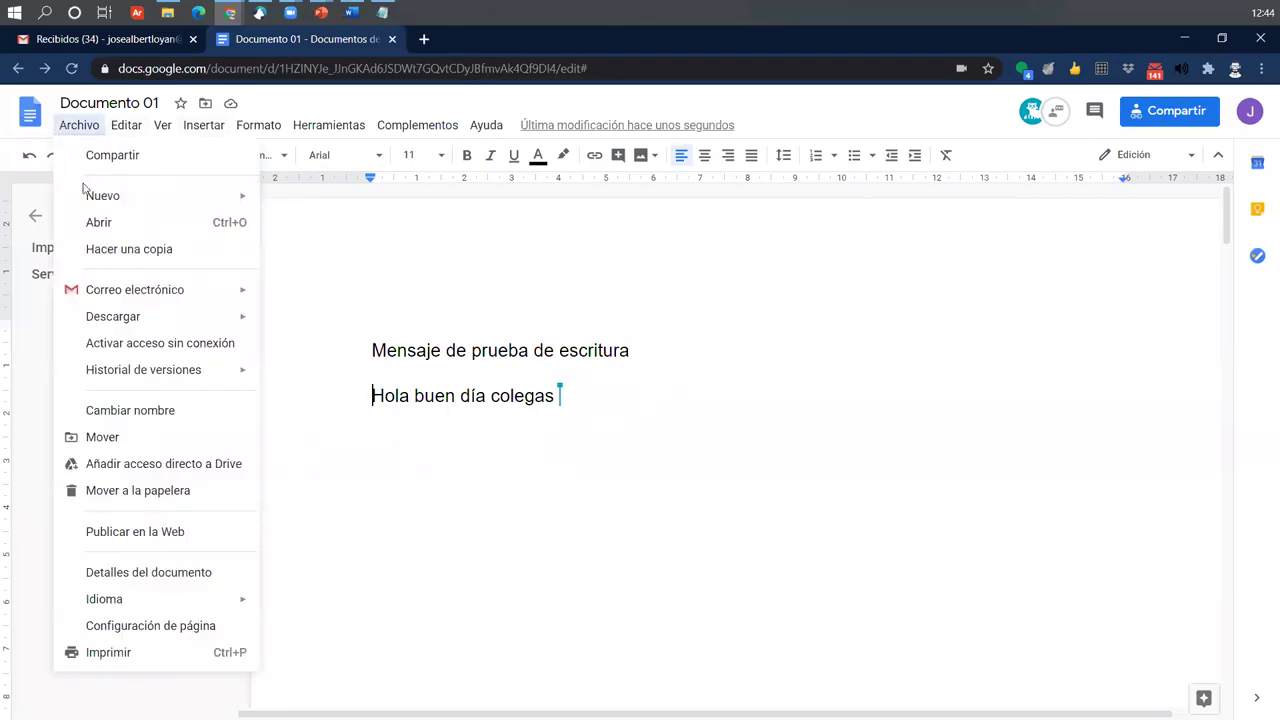
mouse_move(175, 381)
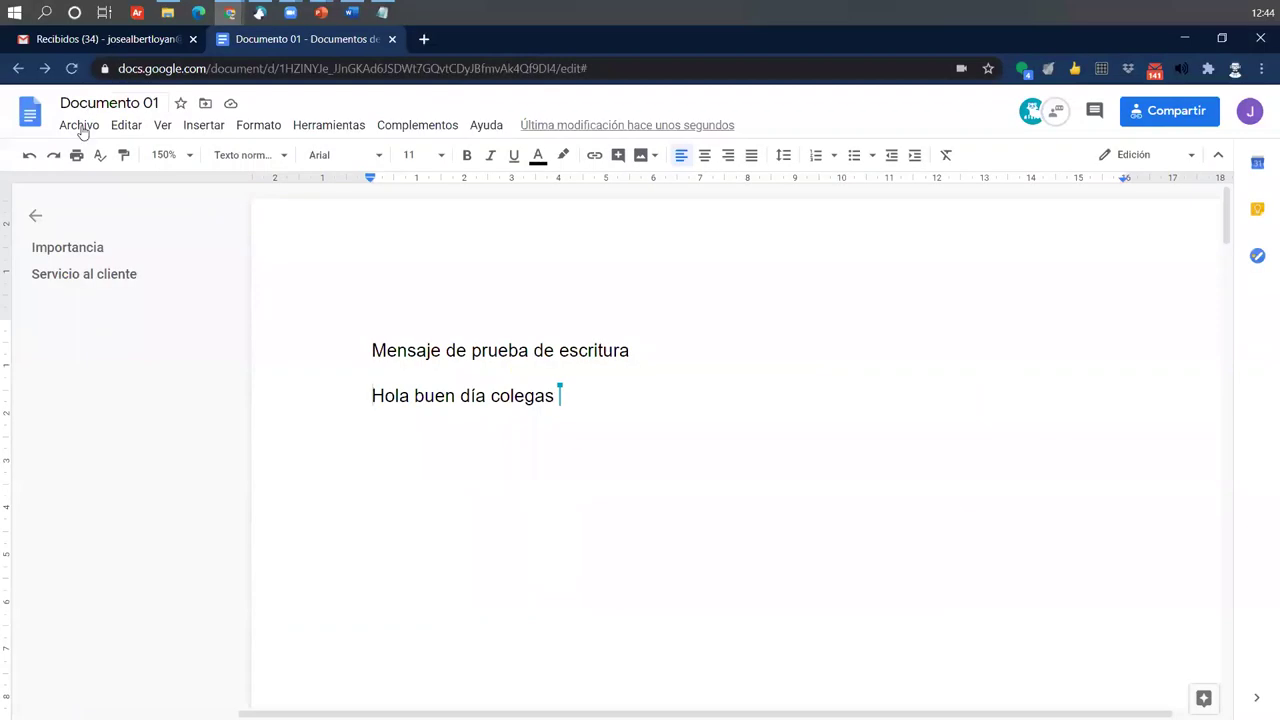
left_click(80, 127)
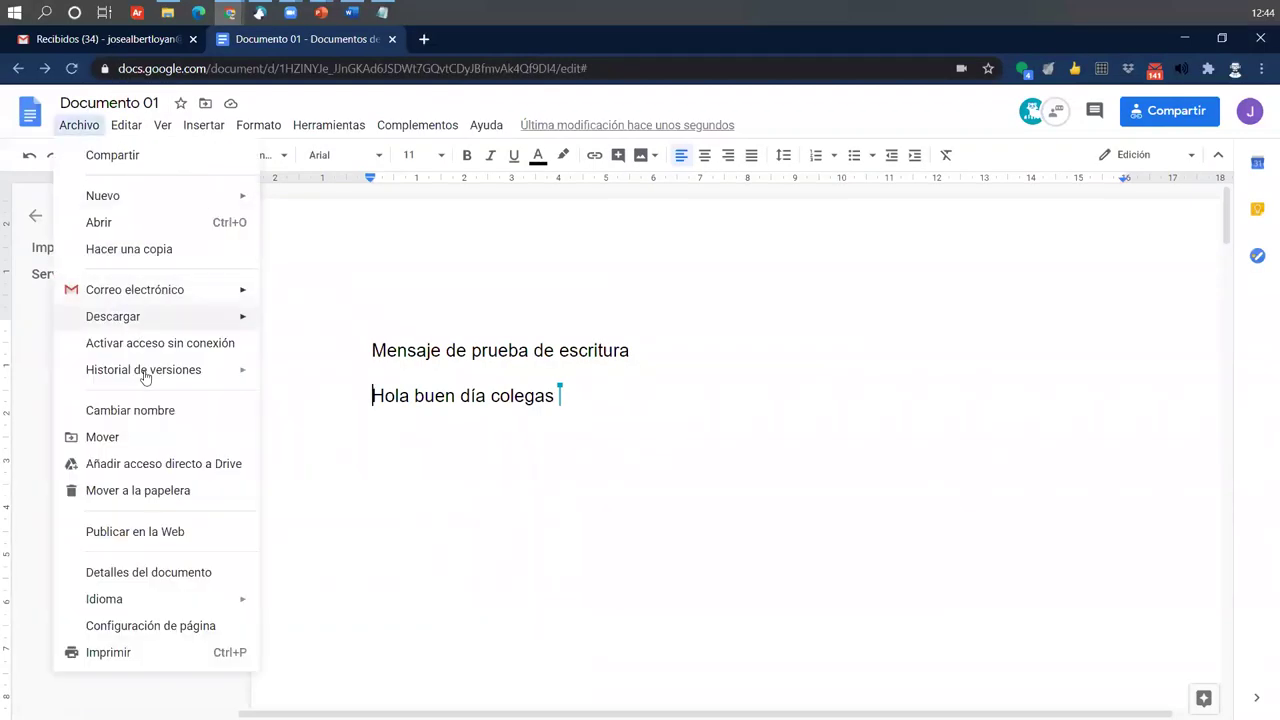
mouse_move(145, 370)
left_click(418, 406)
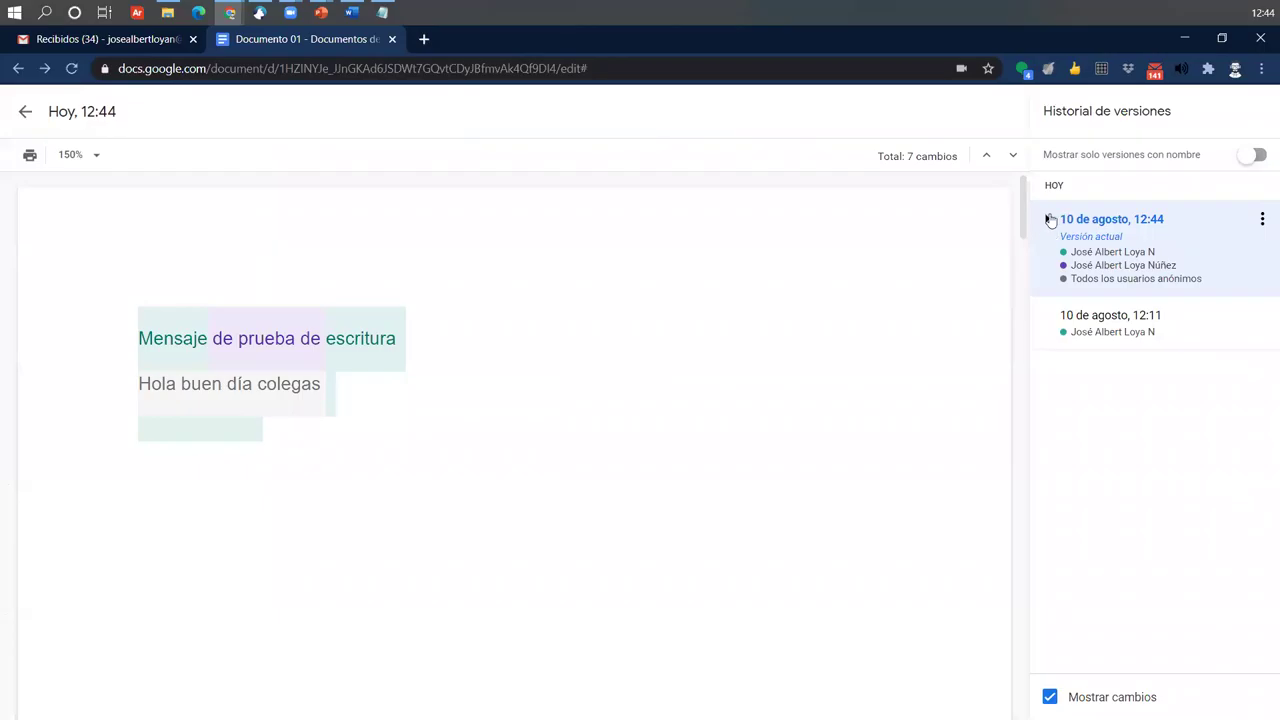
Expand the current 12:44 version and preview the earlier versions from 12:11 and 12:17.
left_click(1047, 219)
left_click(1049, 219)
left_click(1048, 219)
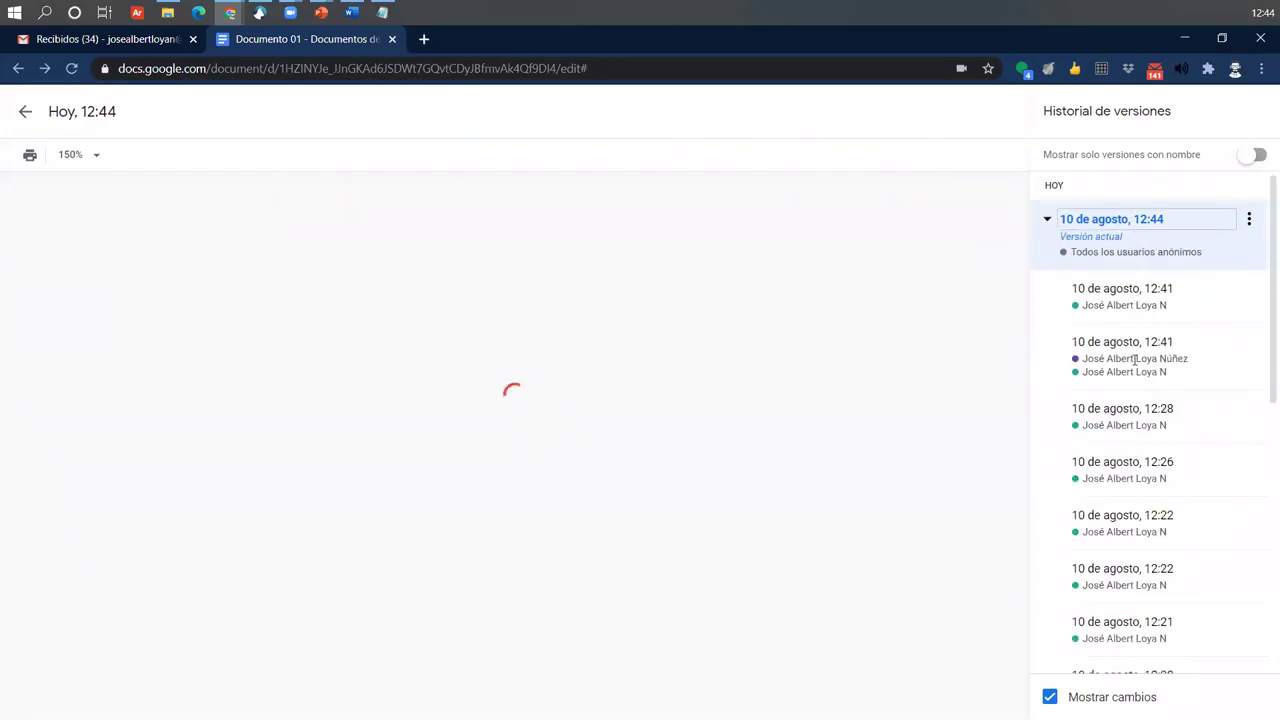
scroll(1119, 508, "down", 10)
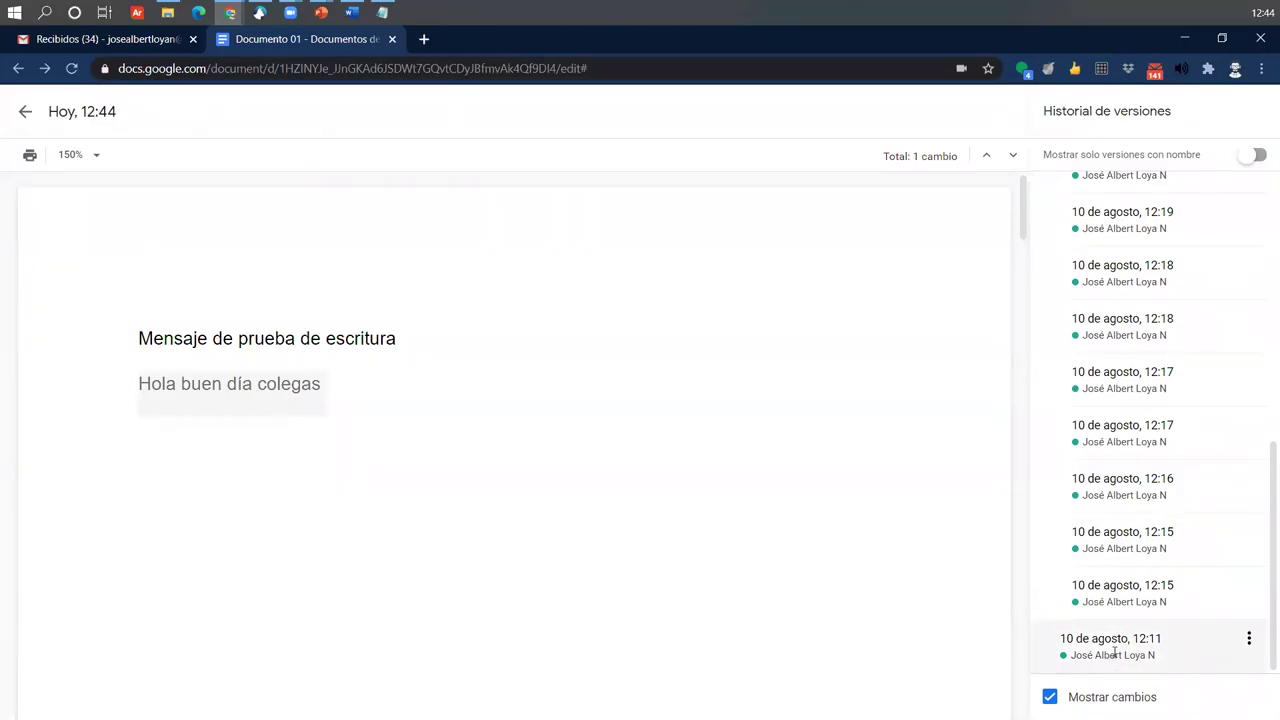
left_click(1114, 652)
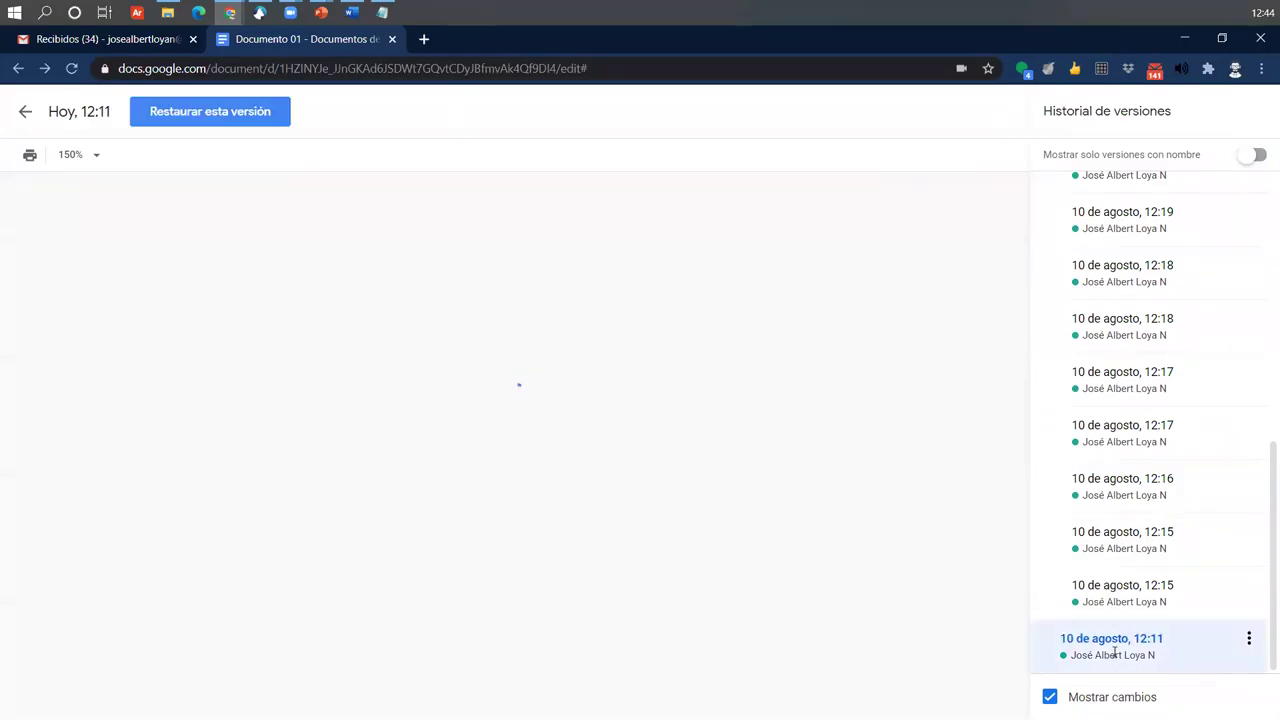
left_click(1114, 392)
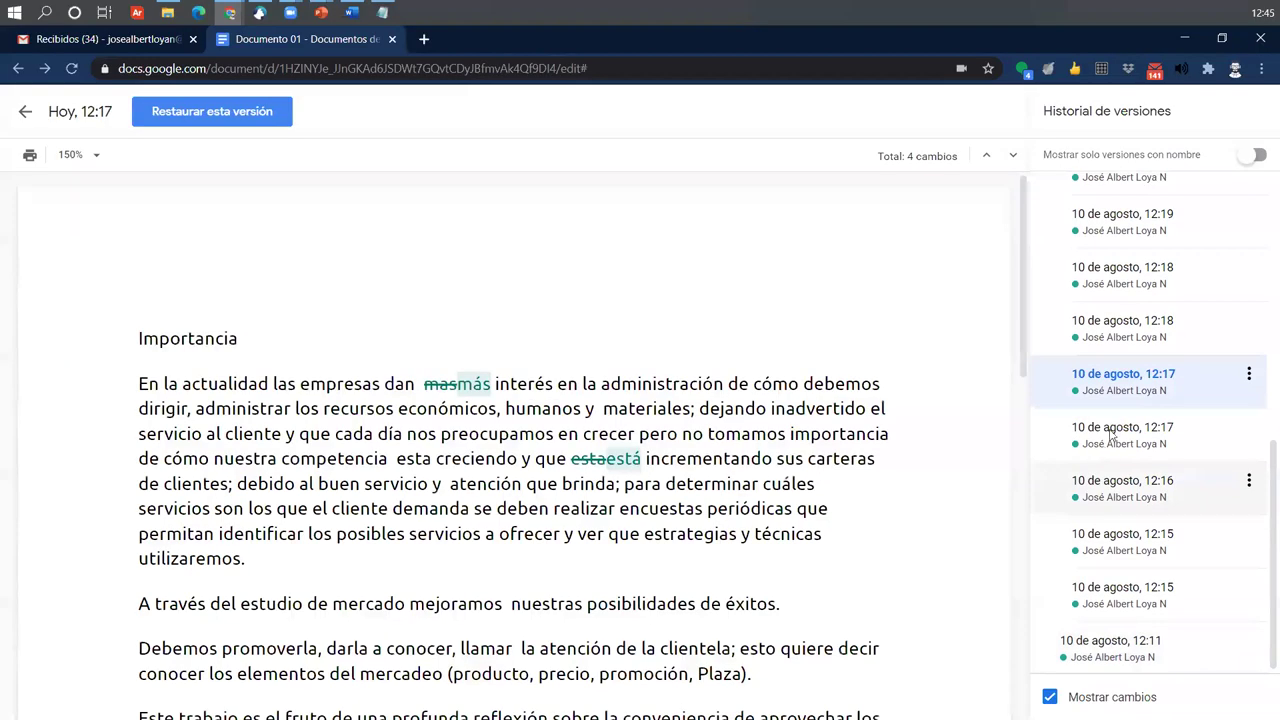
Examine the changes marked in earlier document versions, including both 12:22 entries of 10 de agosto.
scroll(1112, 433, "up", 2)
left_click(1114, 420)
scroll(1114, 420, "up", 3)
left_click(1114, 440)
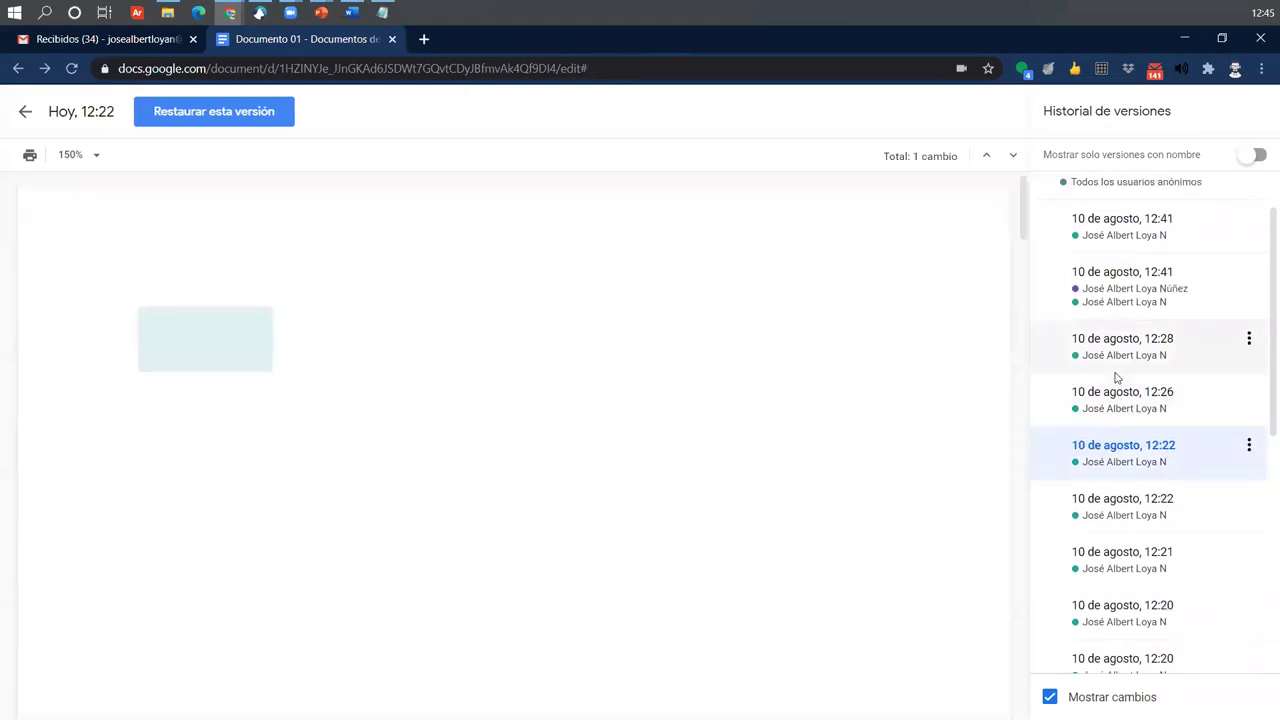
left_click(1127, 508)
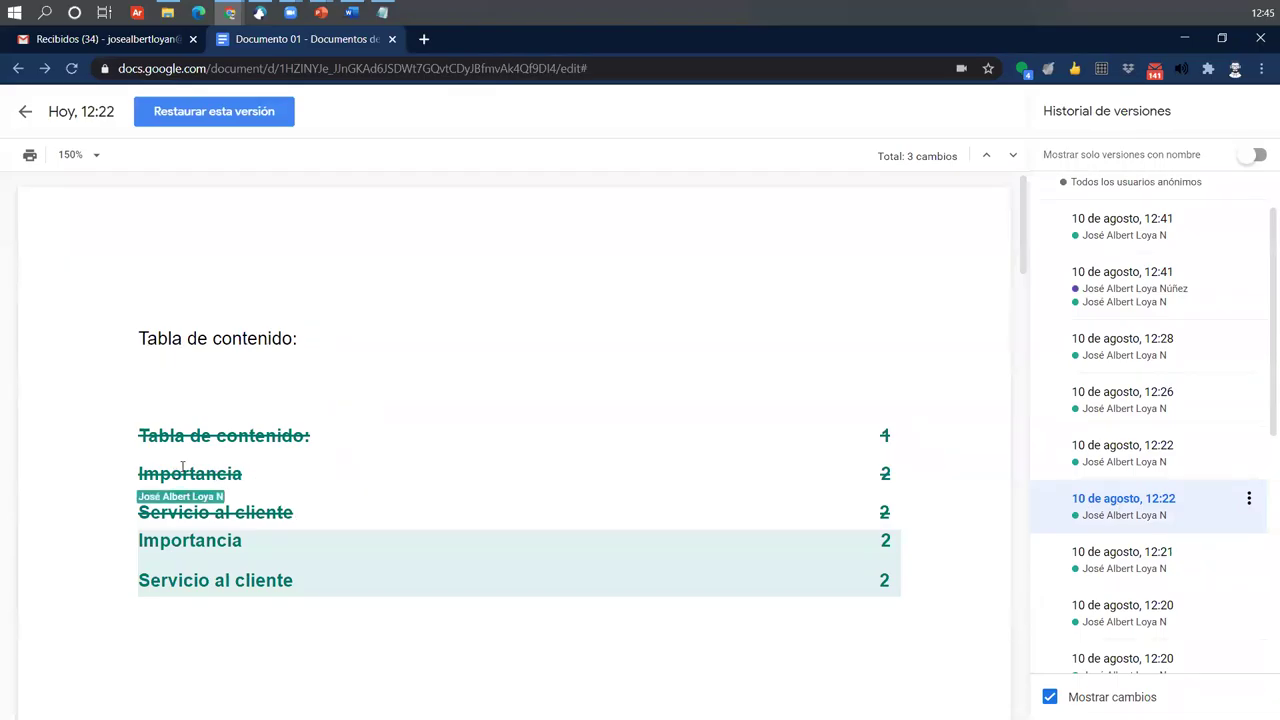
scroll(182, 466, "down", 2)
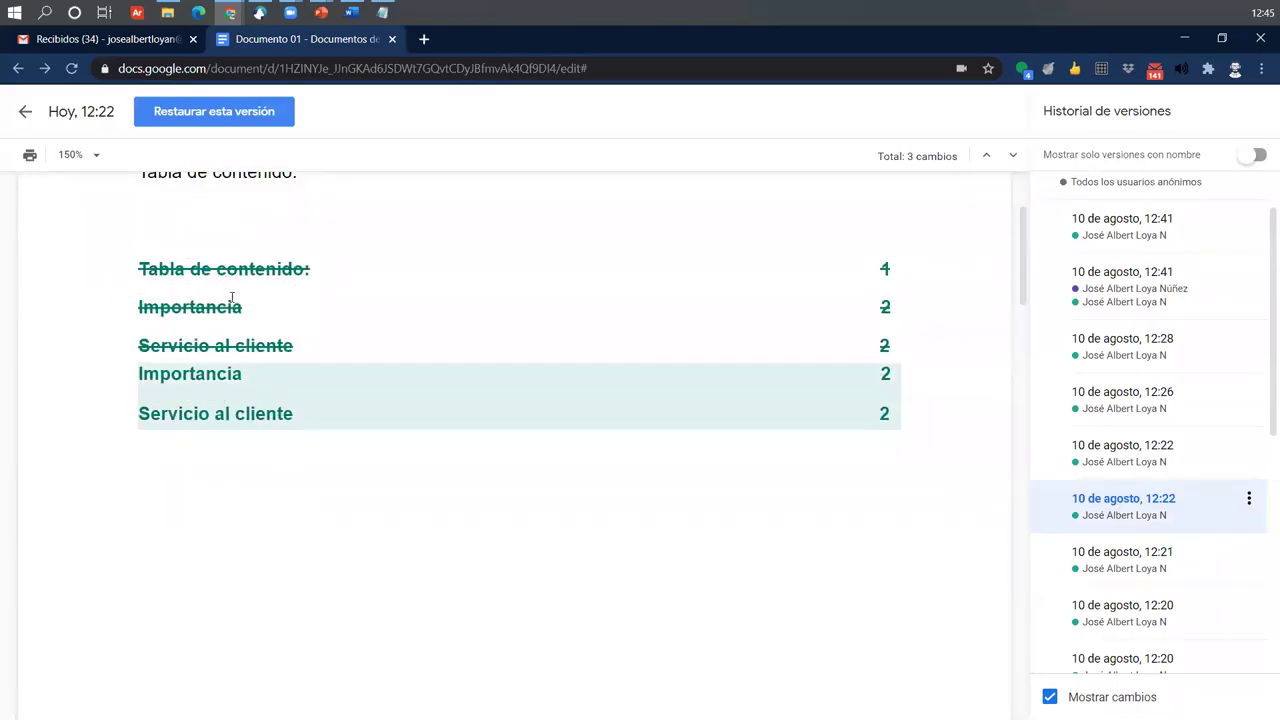
scroll(1105, 343, "up", 2)
Compare the edits in both 12:41 versions with the current 12:44 version of the document.
left_click(1117, 358)
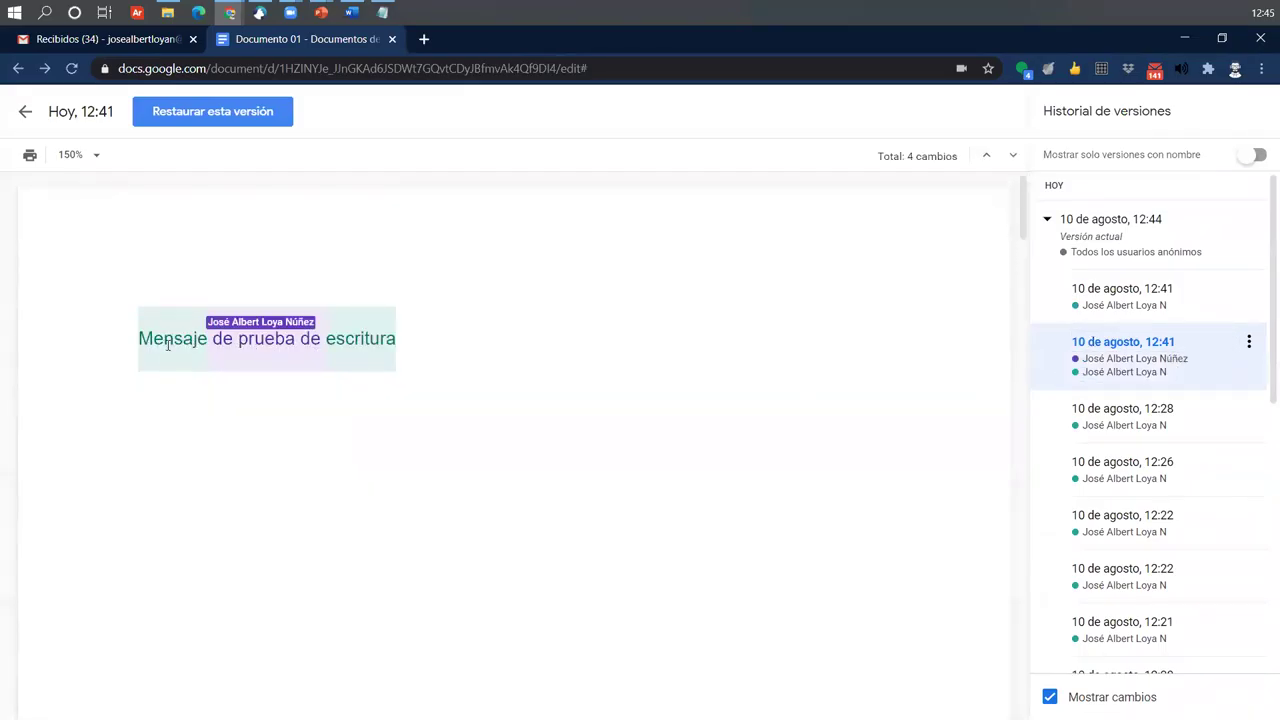
left_click(1119, 290)
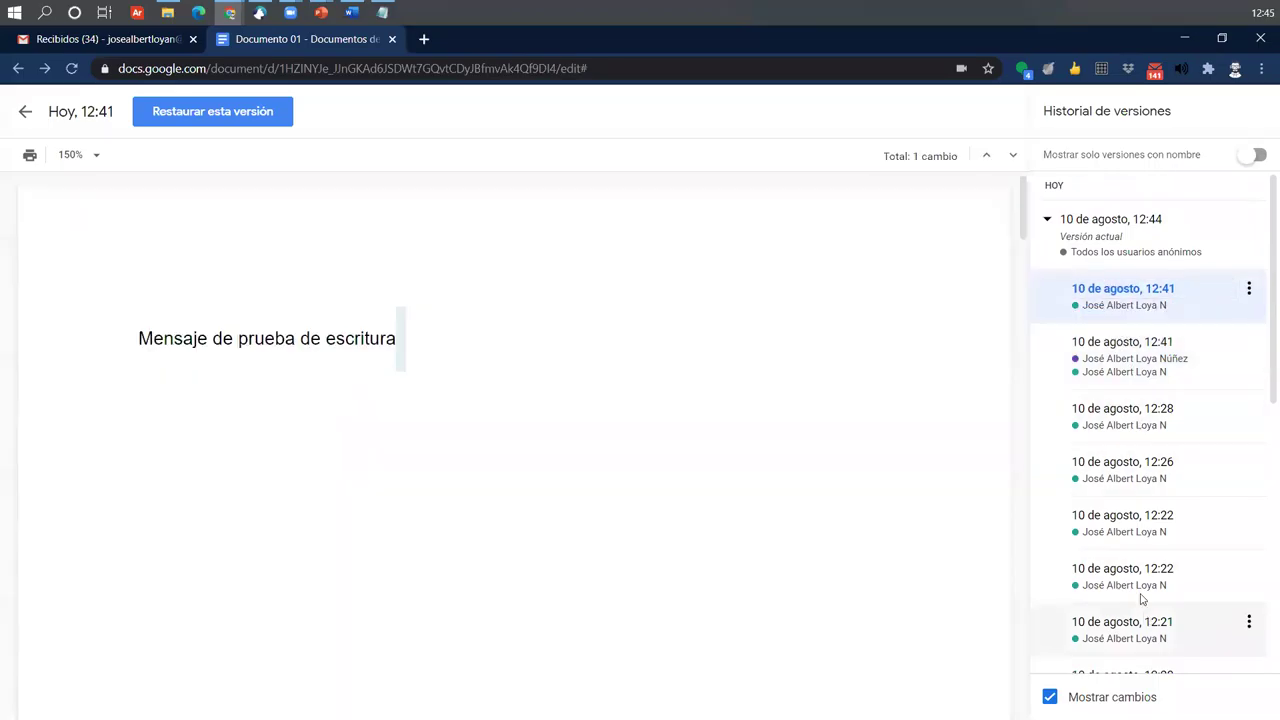
left_click(1082, 246)
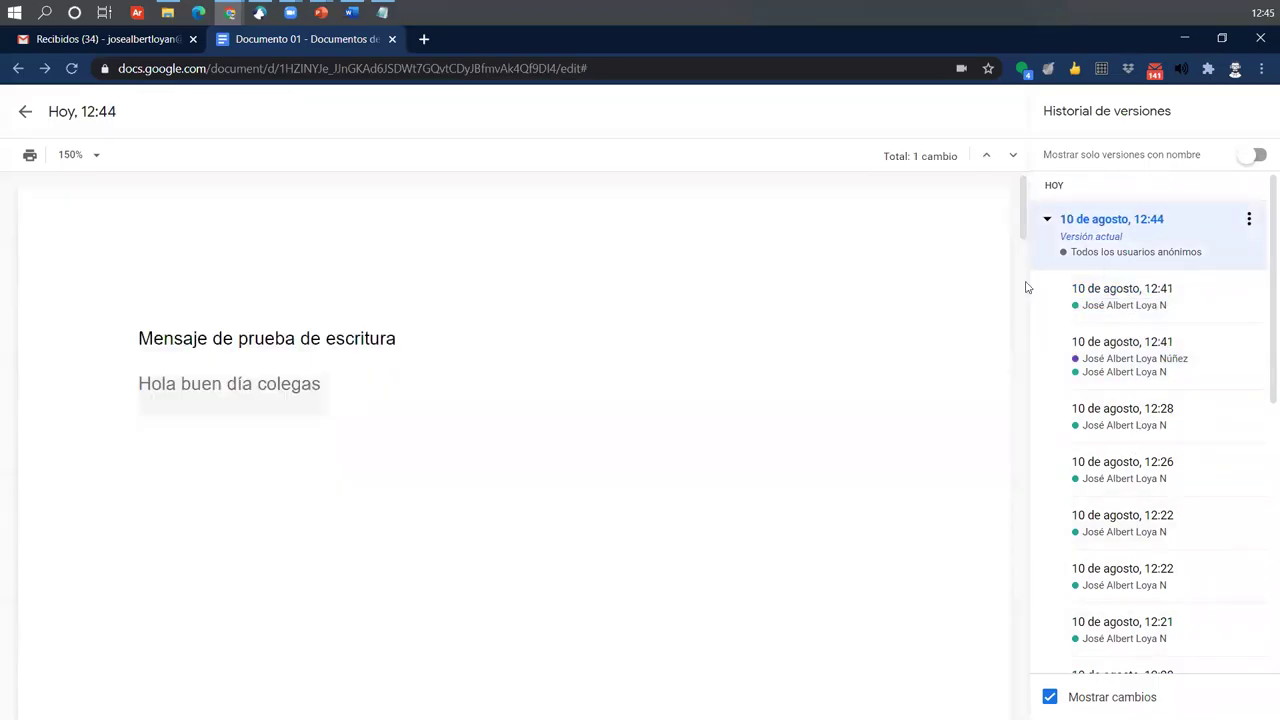
mouse_move(183, 385)
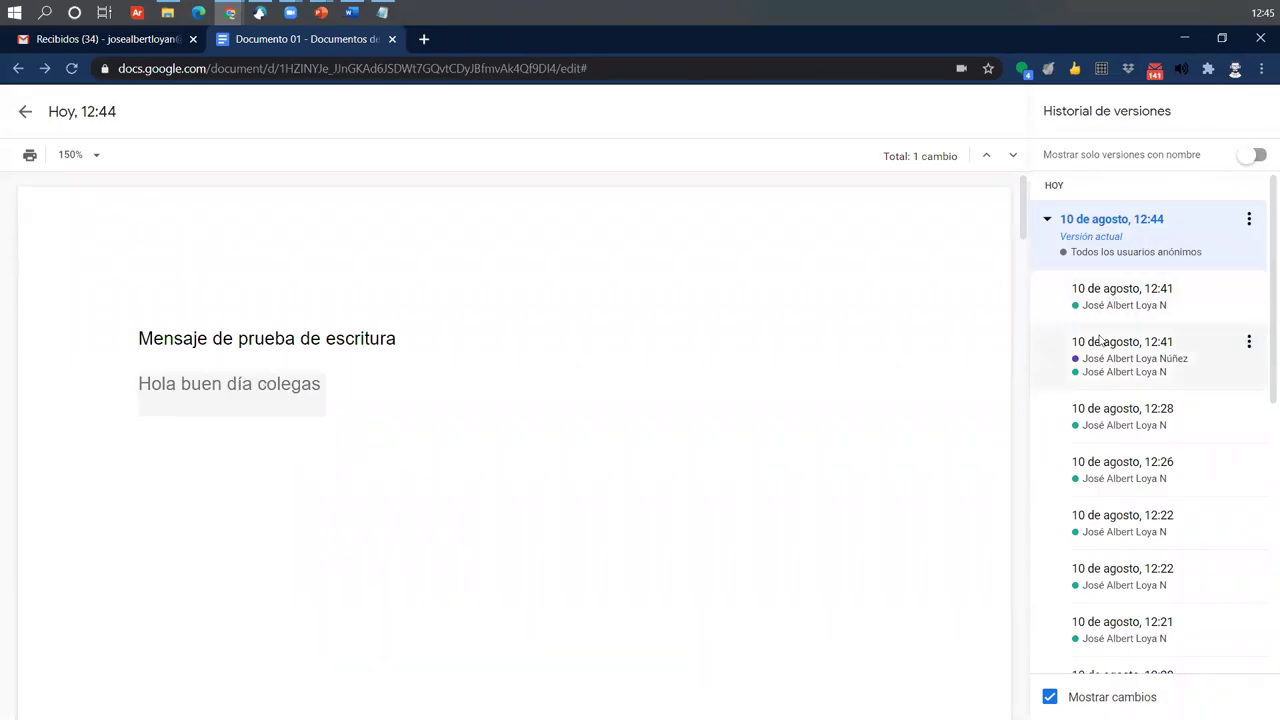
Leave the version history without restoring anything and add a comma after "Hola buen día colegas".
left_click(1194, 314)
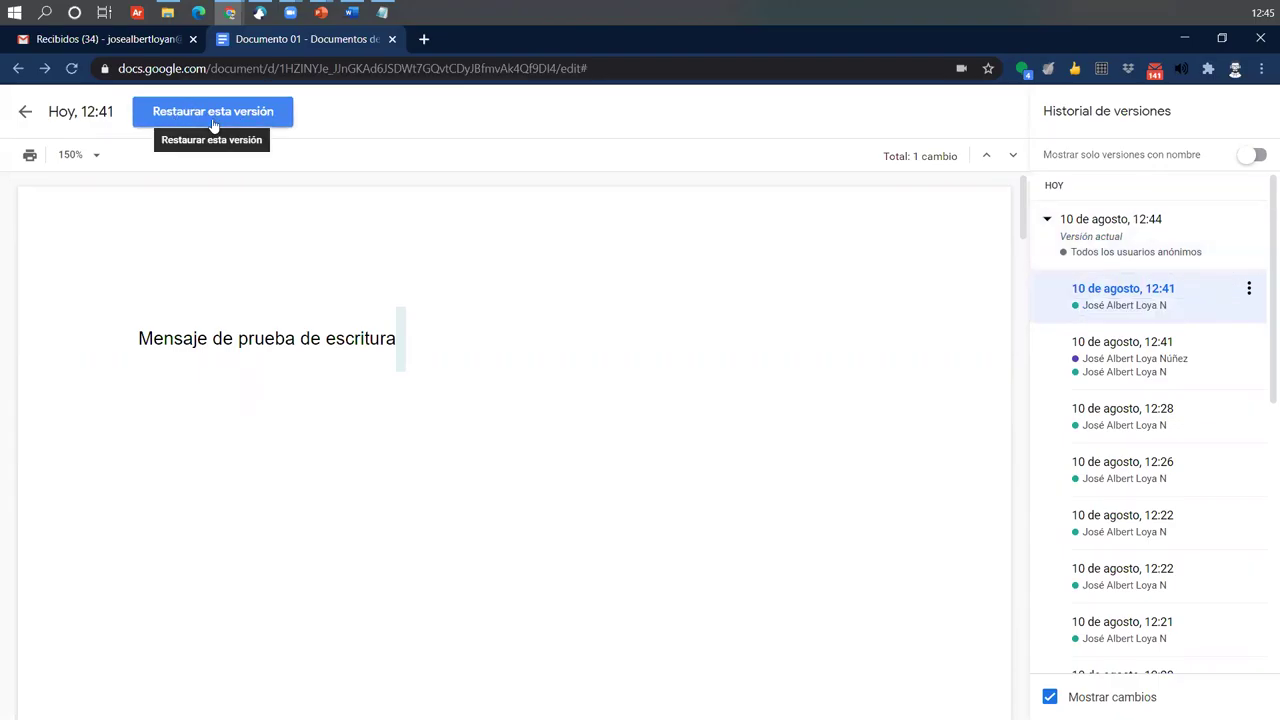
left_click(22, 112)
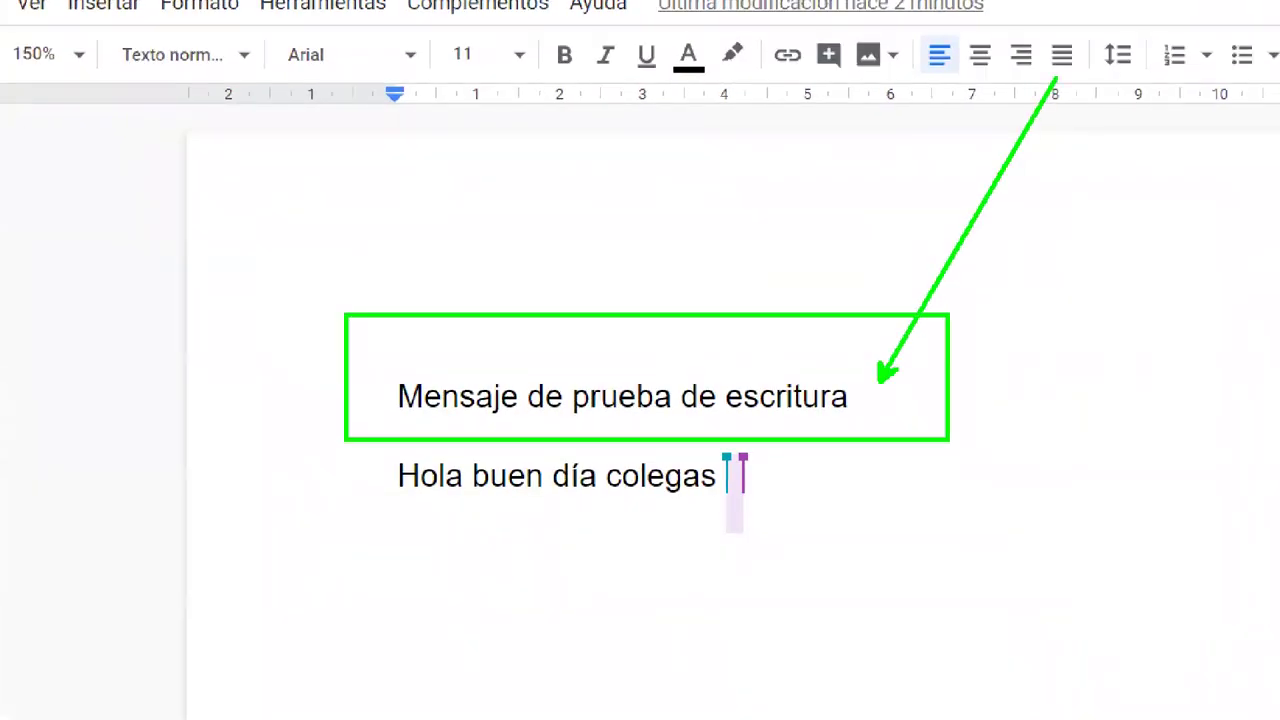
type(",")
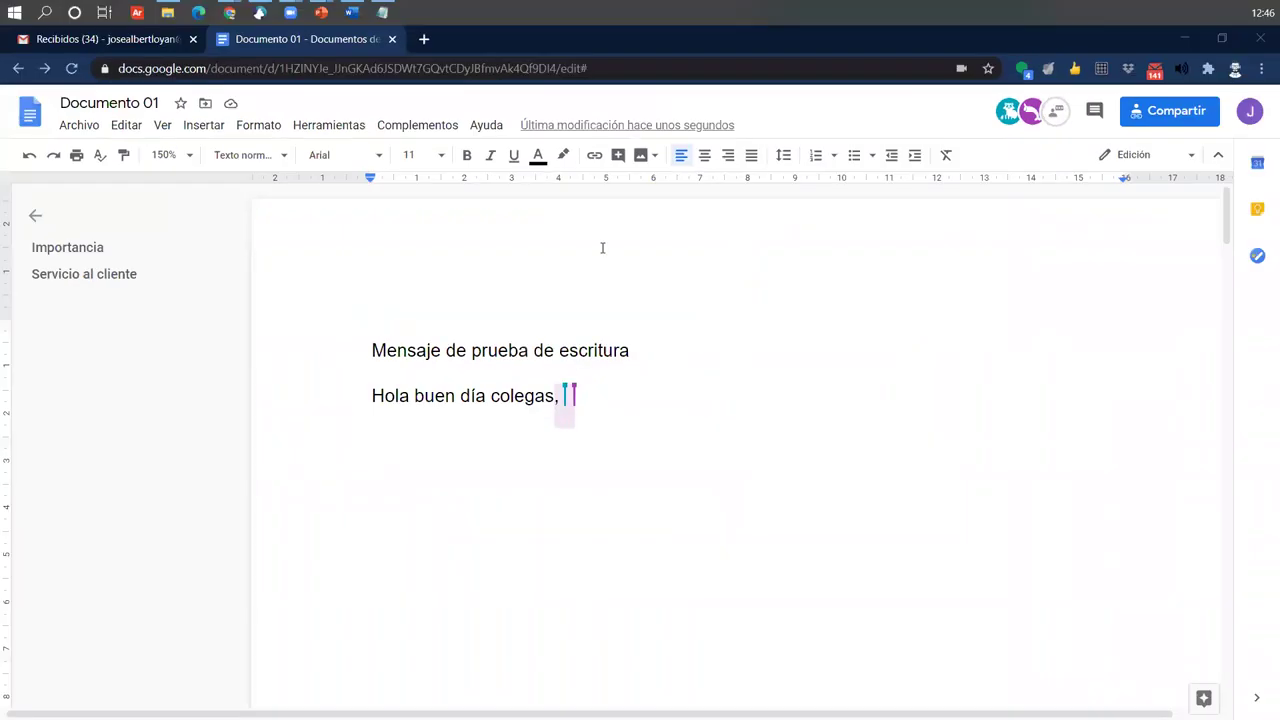
Search Google for "zoom it" in a new browser tab.
left_click(424, 39)
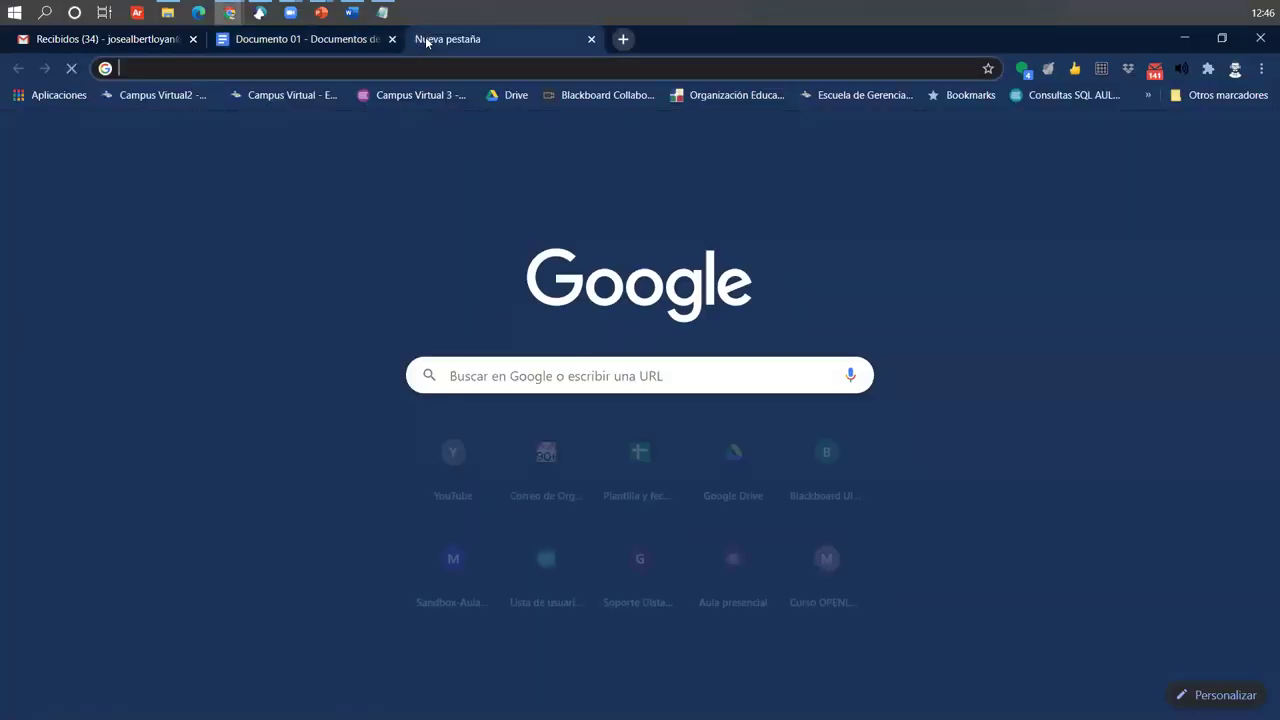
type("oo")
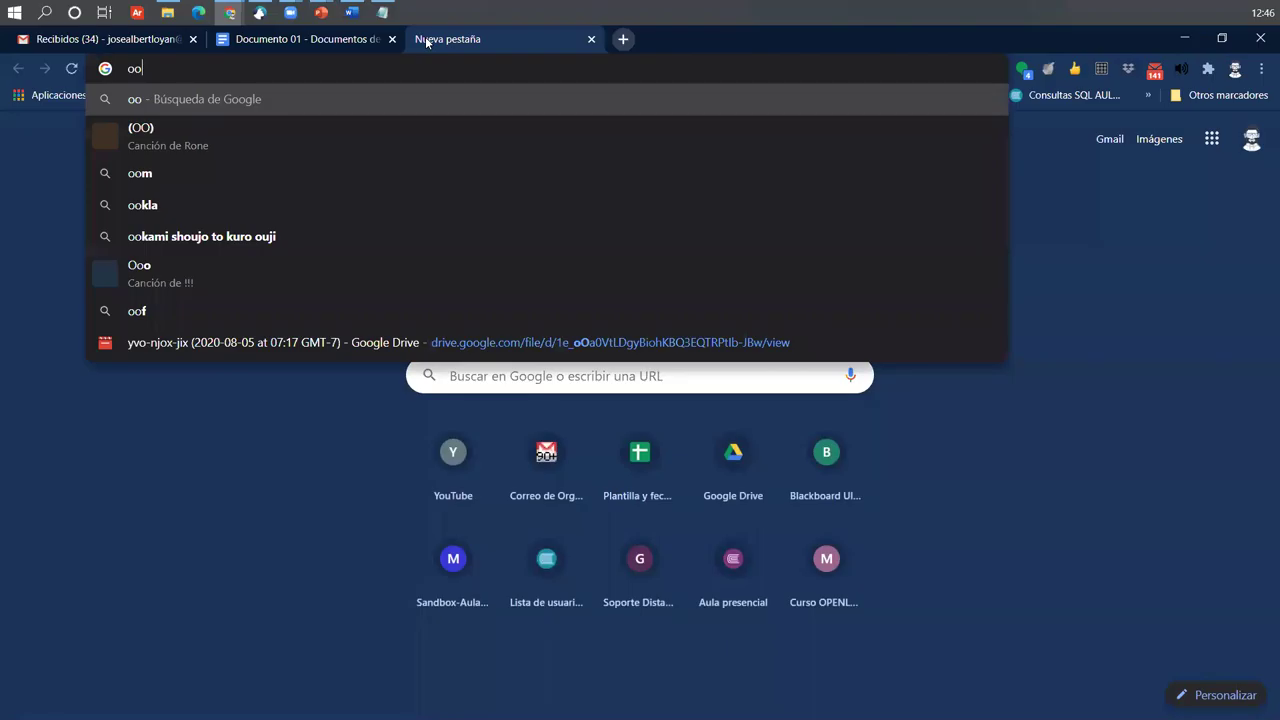
key("ctrl+a")
type("zoom")
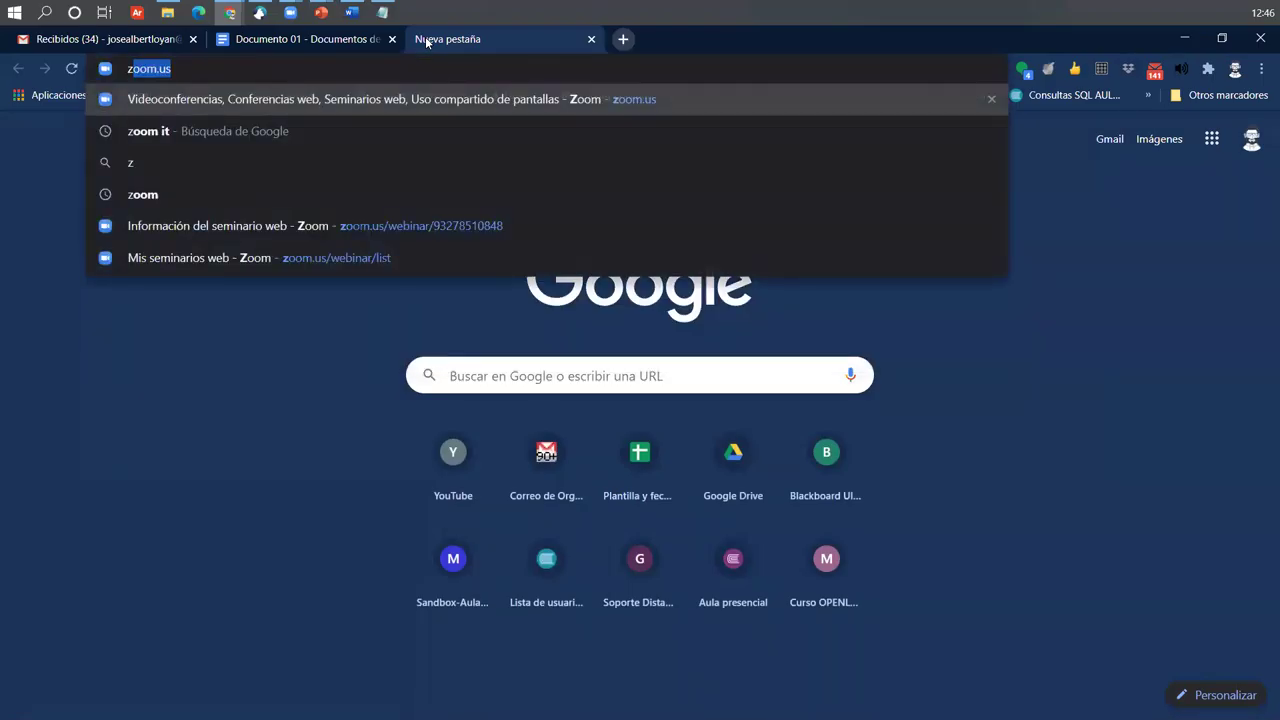
type(" it")
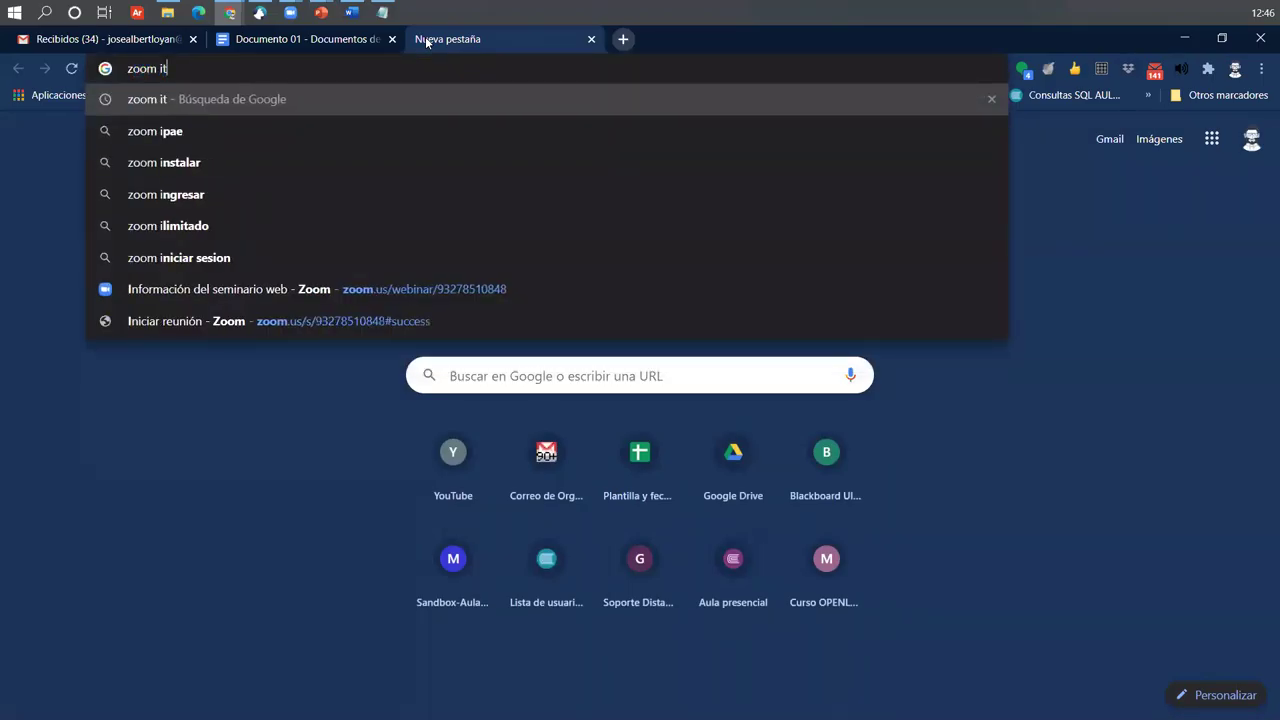
key("Return")
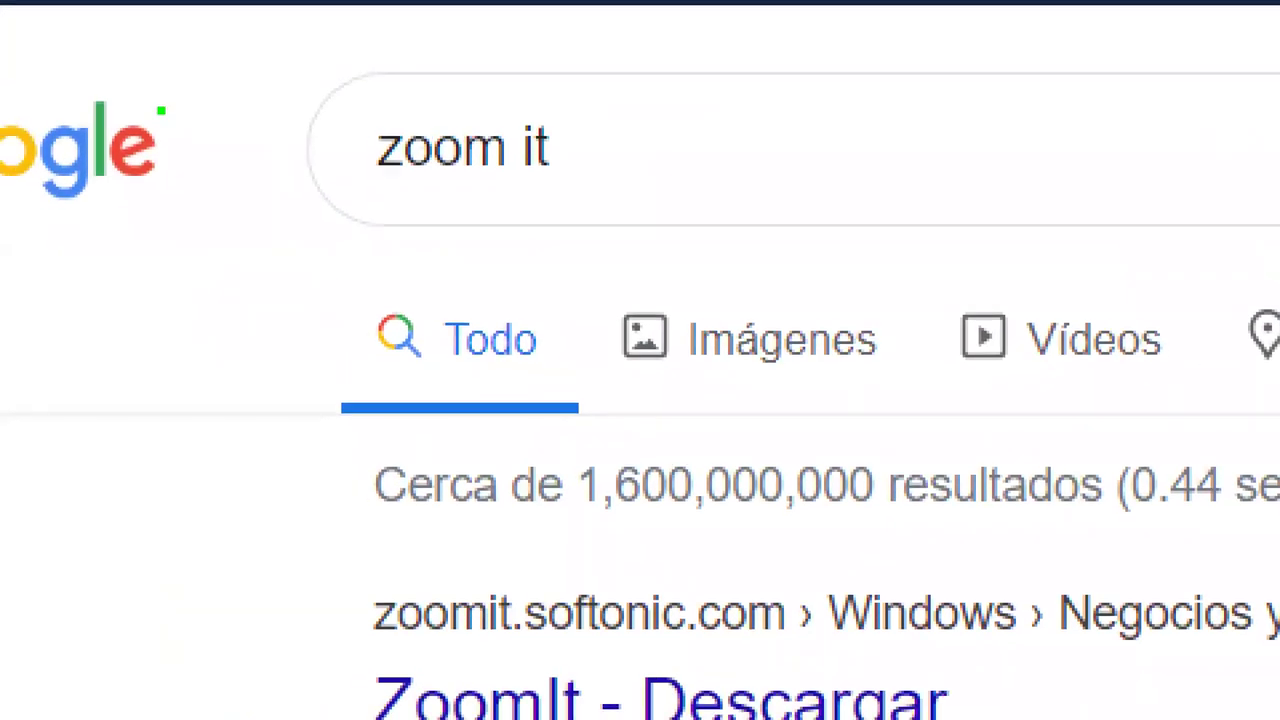
Mark the search term "zoom it" on screen with a green rectangle and an arrow, and end the annotation.
mouse_move(279, 37)
left_mouse_down()
mouse_move(780, 251)
mouse_move(574, 234)
mouse_move(617, 236)
left_mouse_up()
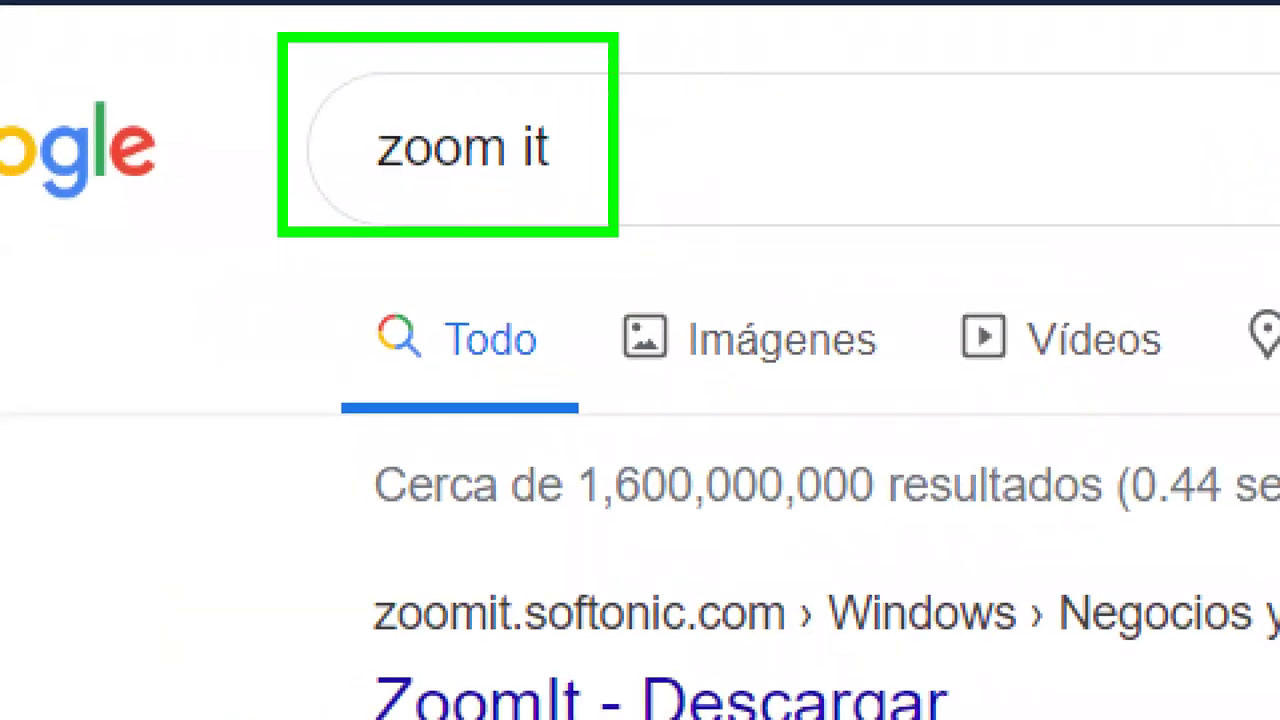
left_click_drag(528, 110, 365, 10)
left_click(907, 273)
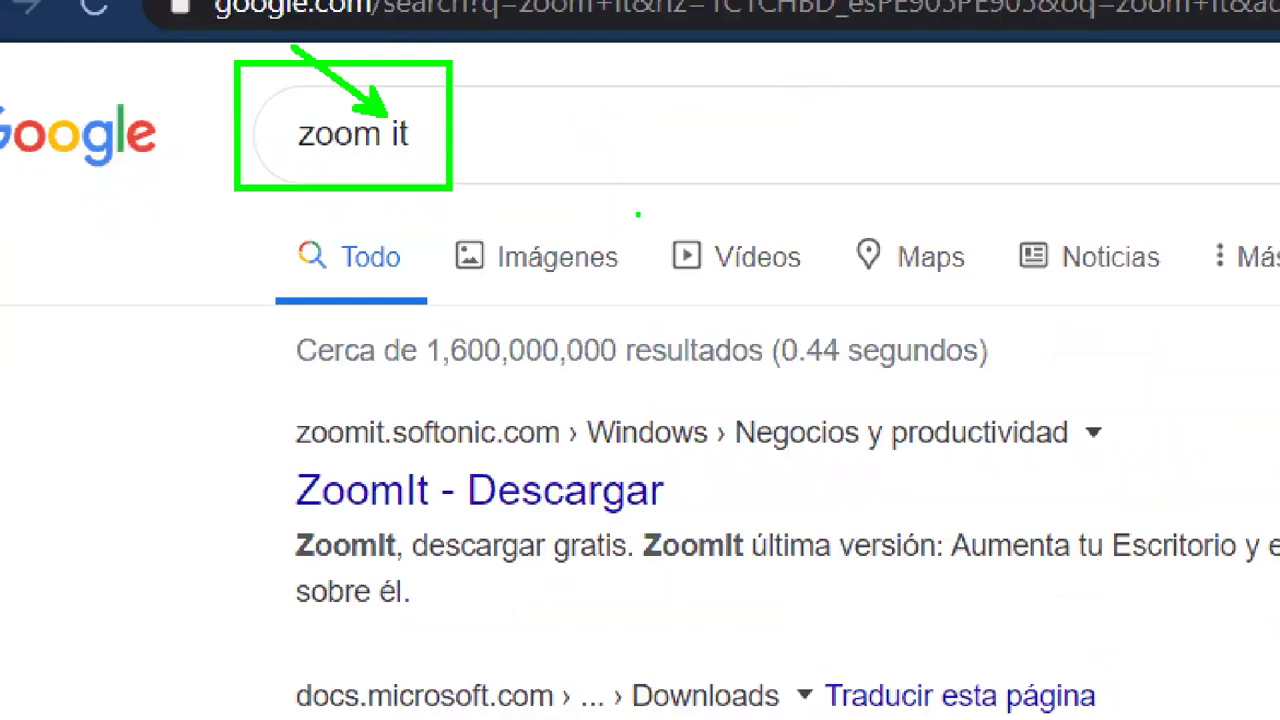
key("Escape")
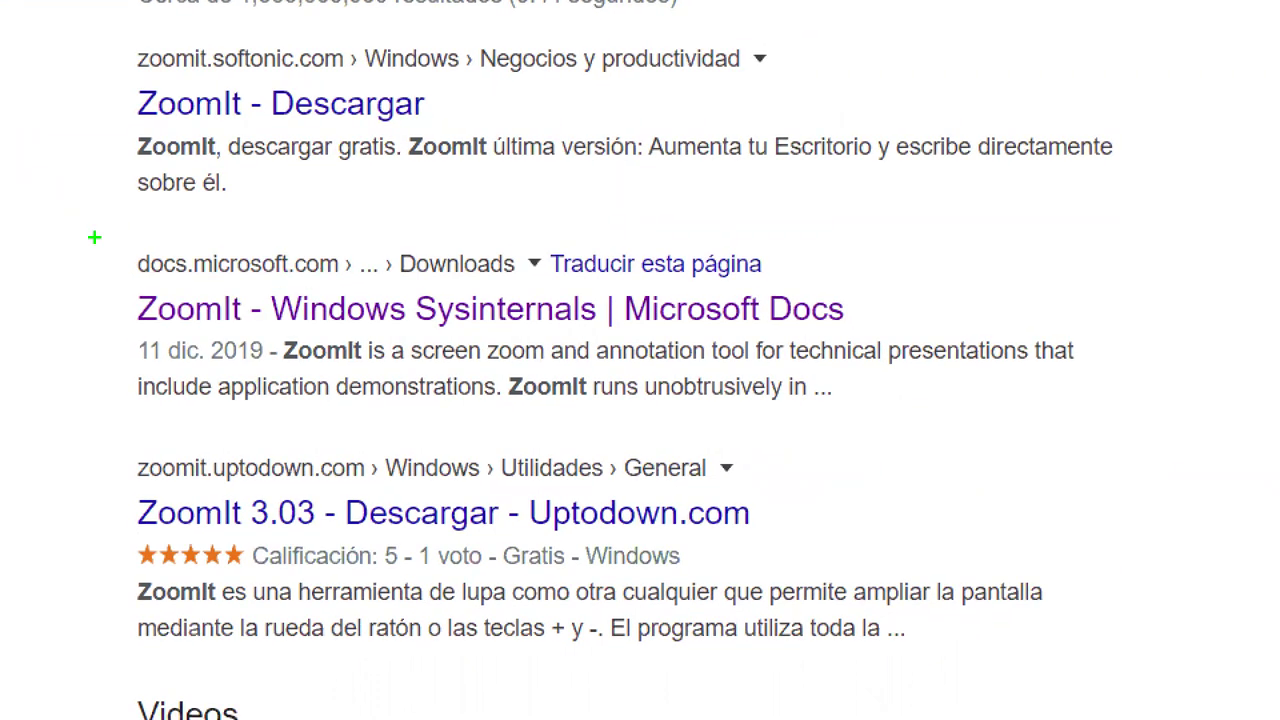
Frame the "ZoomIt - Windows Sysinternals | Microsoft Docs" result with a green rectangle and open that page.
left_click_drag(104, 223, 1139, 432)
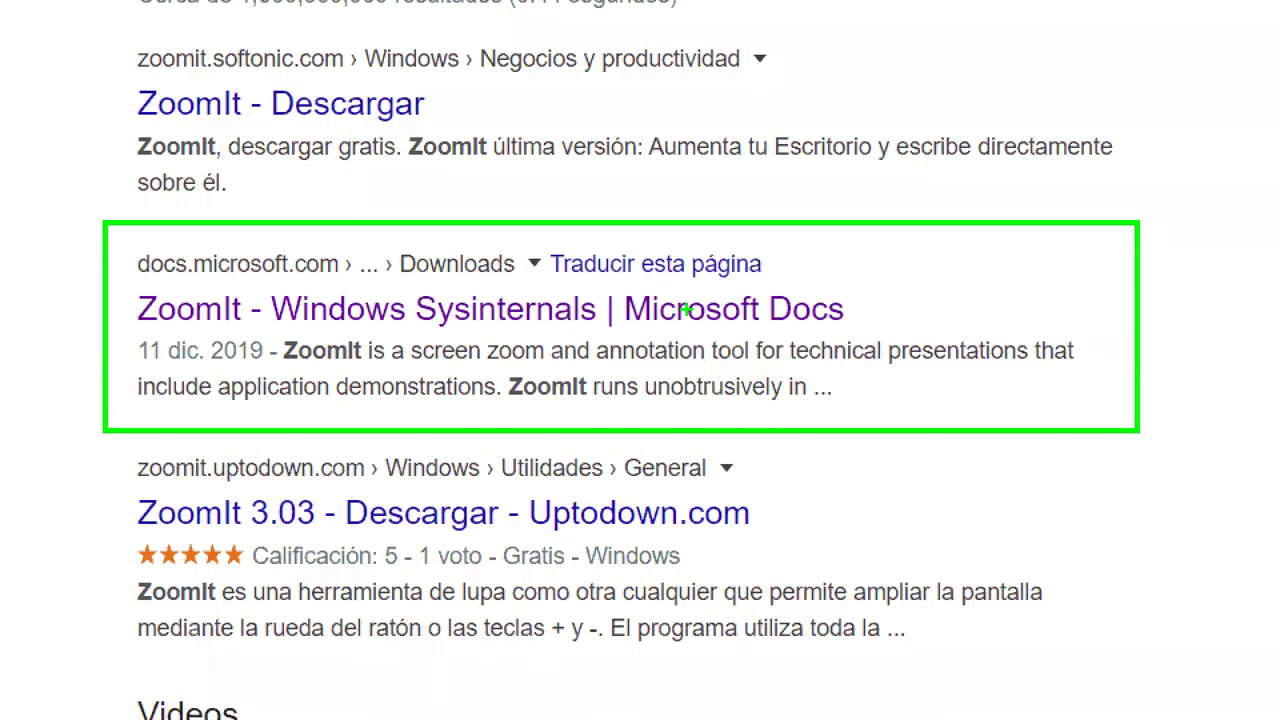
key("Escape")
left_click(332, 373)
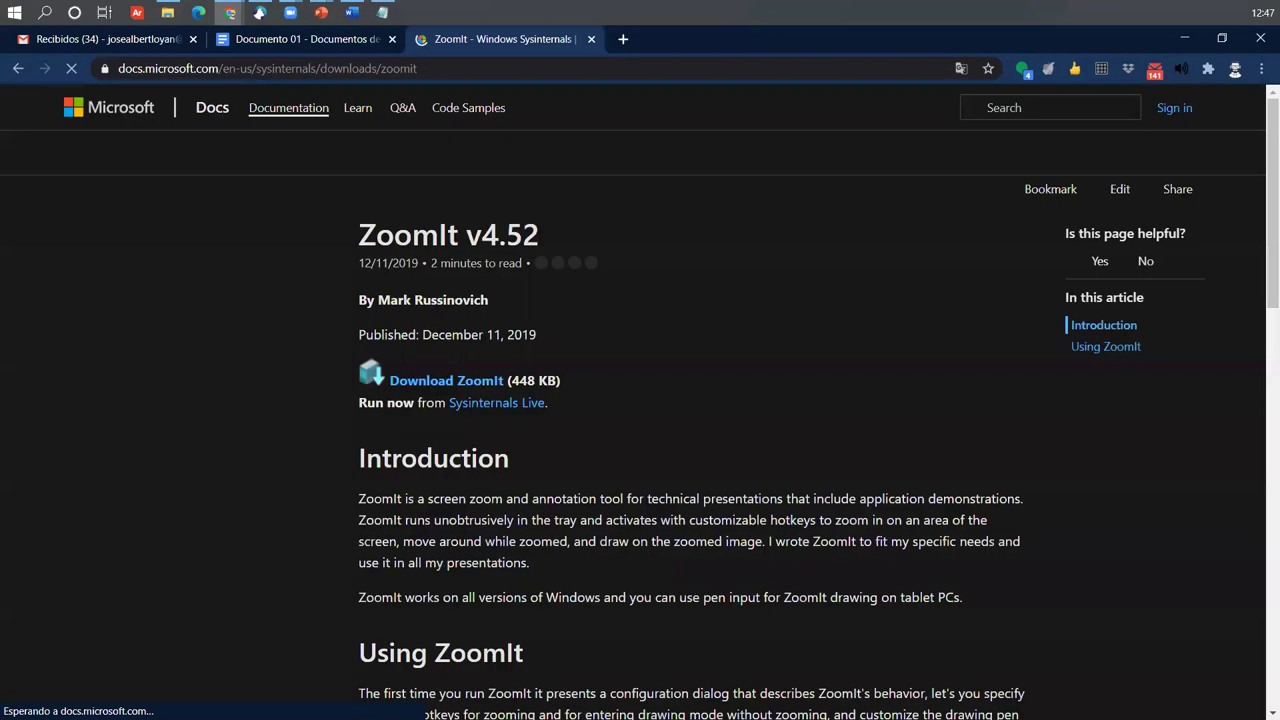
Frame the ZoomIt v4.52 heading in green and the download links in yellow, with a yellow arrow at the links.
key("ctrl+1")
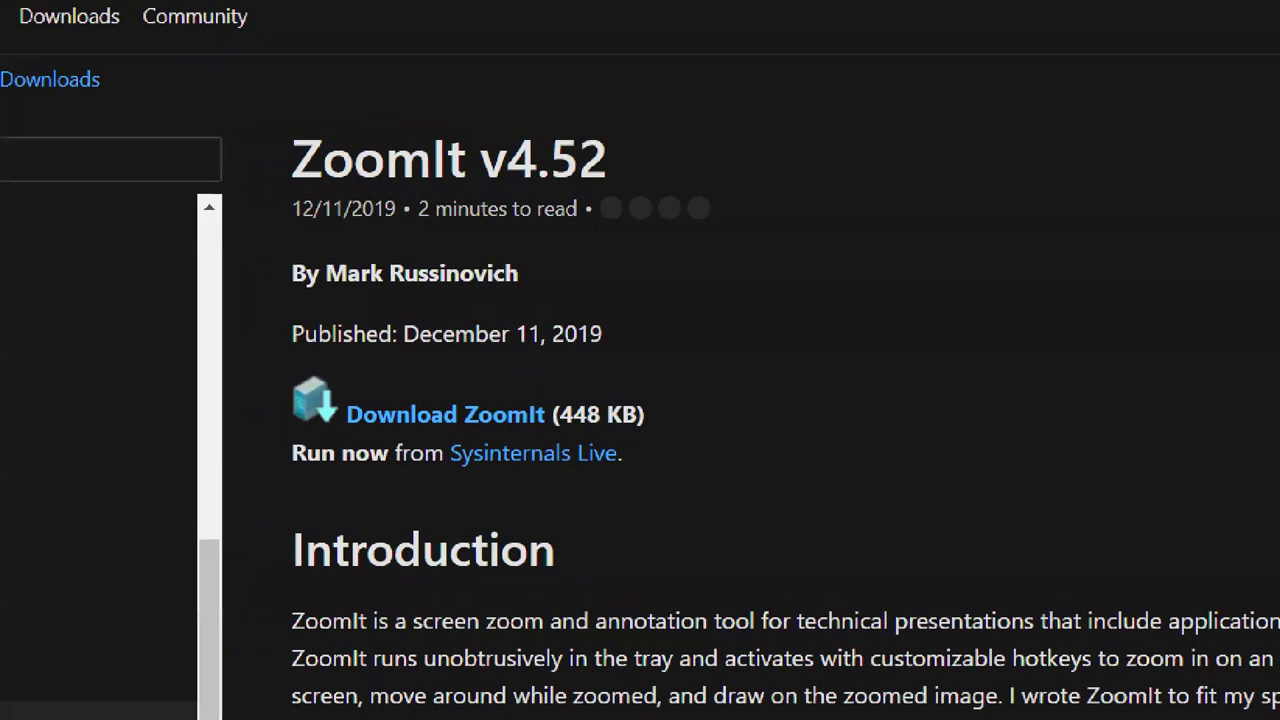
left_click(347, 402)
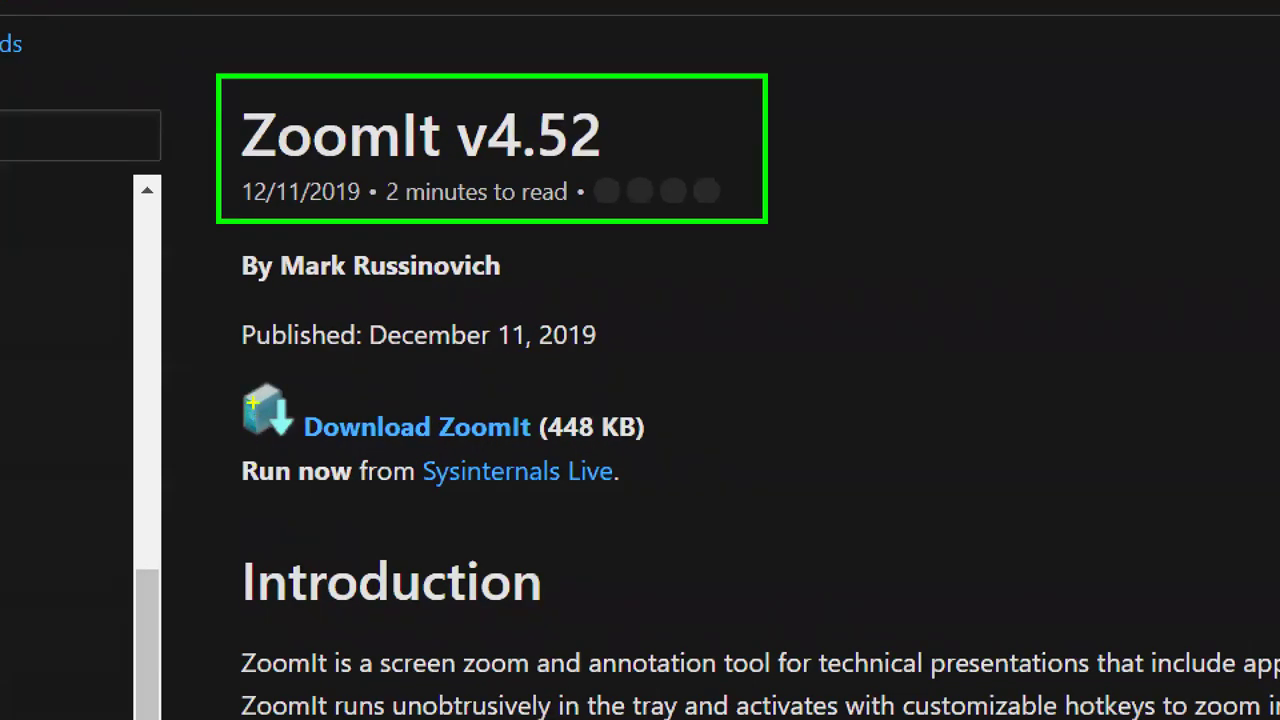
key("b")
mouse_move(200, 372)
left_mouse_down()
mouse_move(677, 474)
mouse_move(706, 502)
left_mouse_up()
key("y")
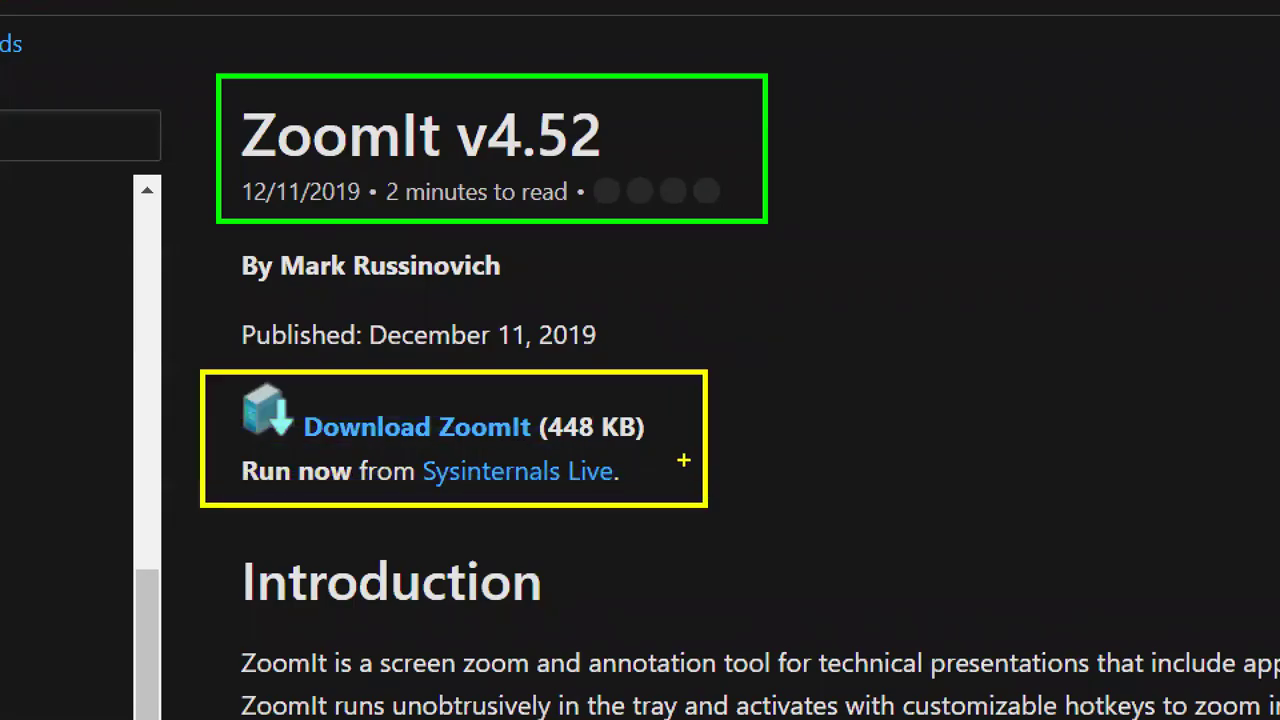
left_click_drag(671, 451, 853, 553)
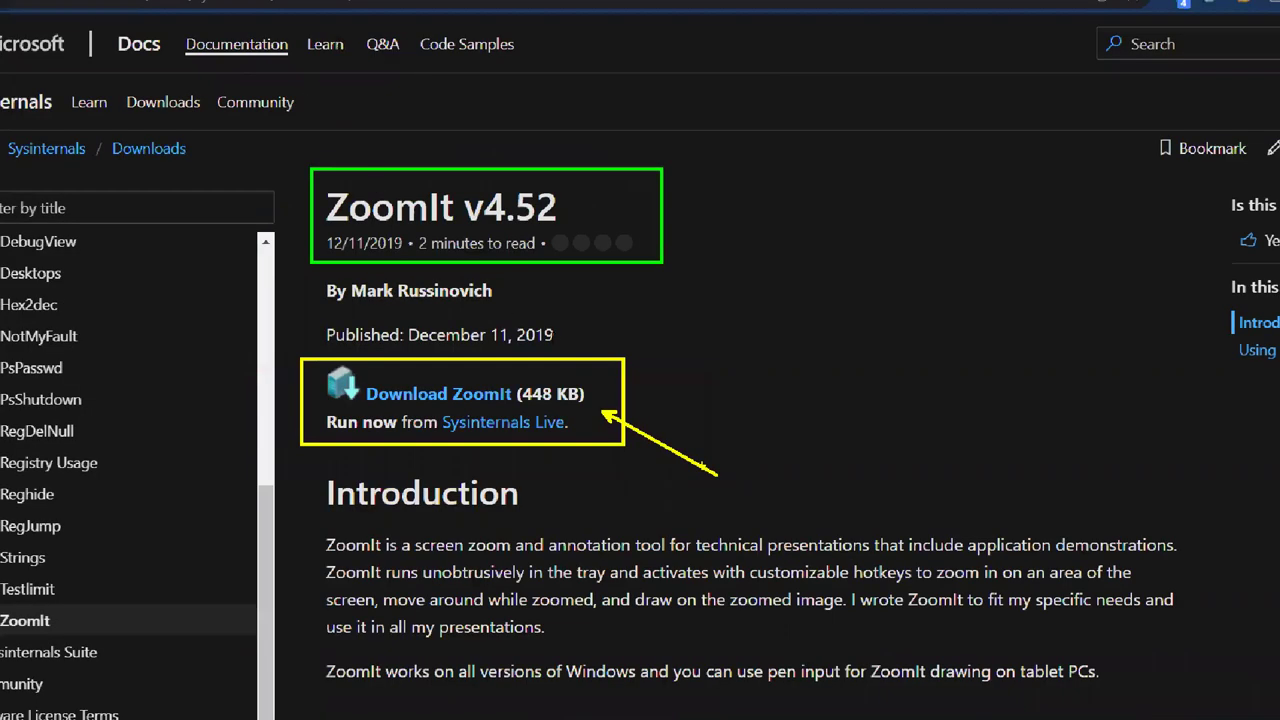
Return to Documento 01 and start a new paragraph two lines below "Hola buen día colegas,".
key("ctrl+shift+Tab")
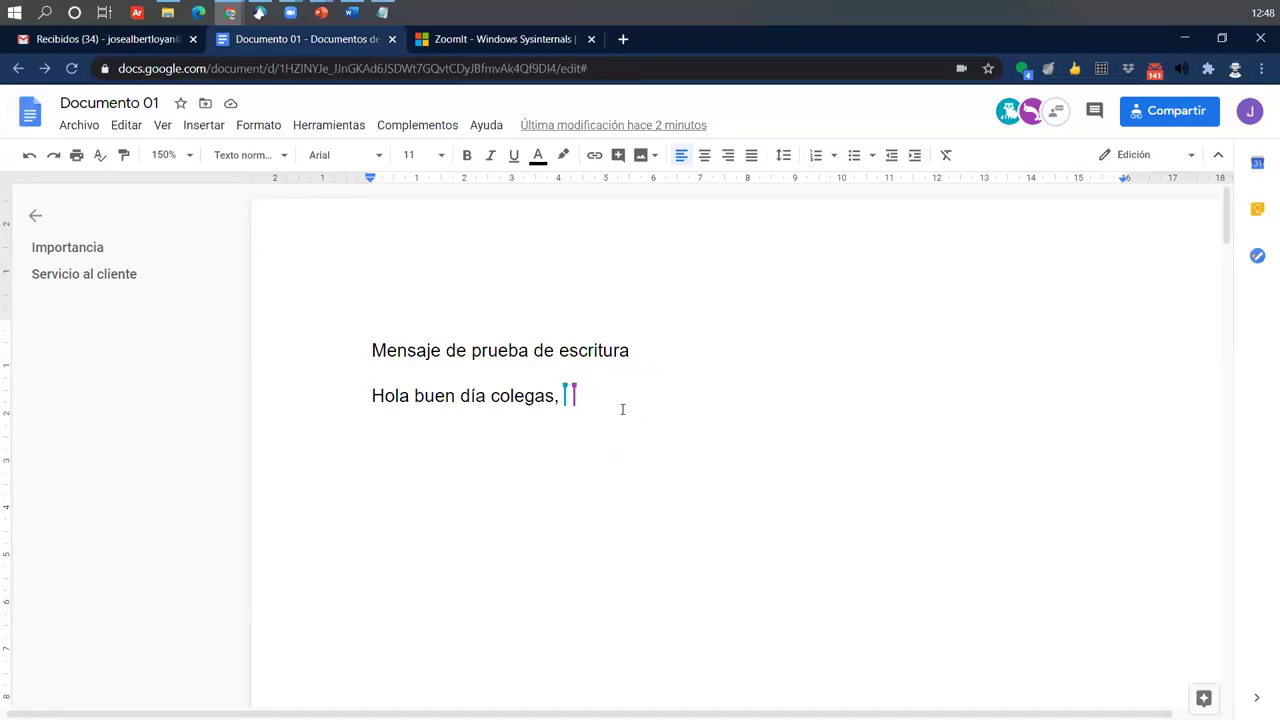
key("Return")
key("Return")
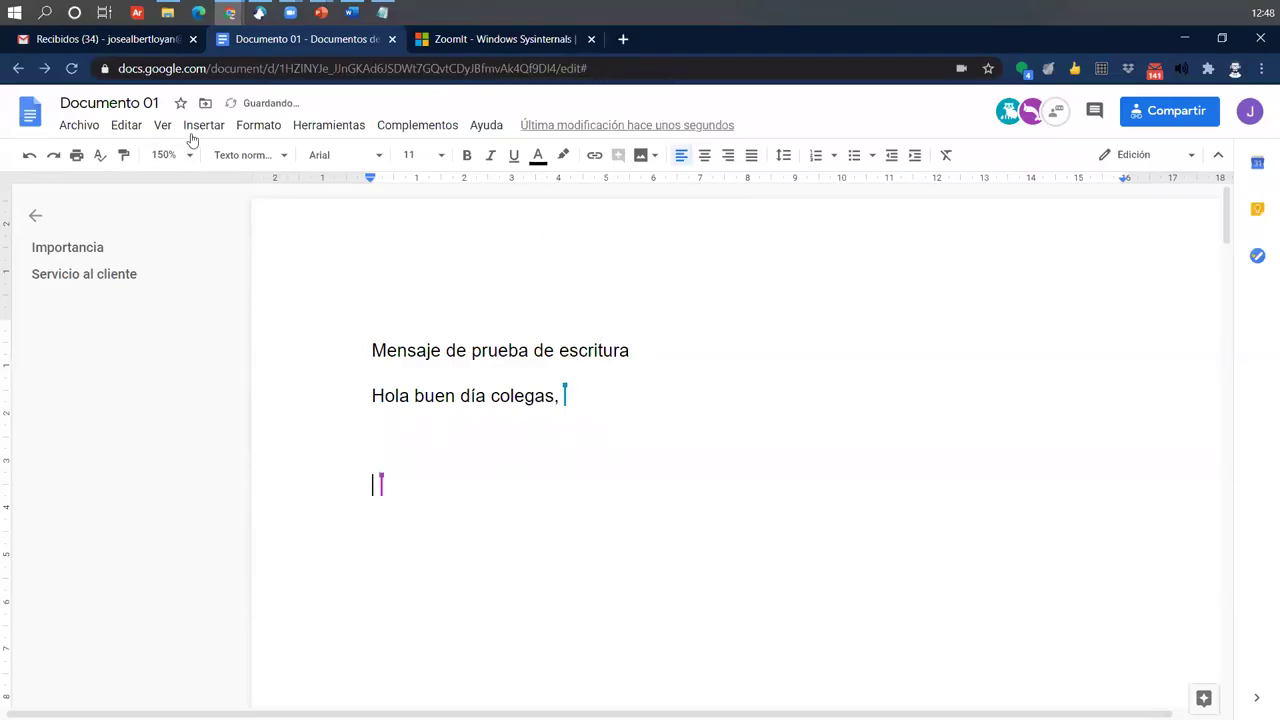
left_click(196, 127)
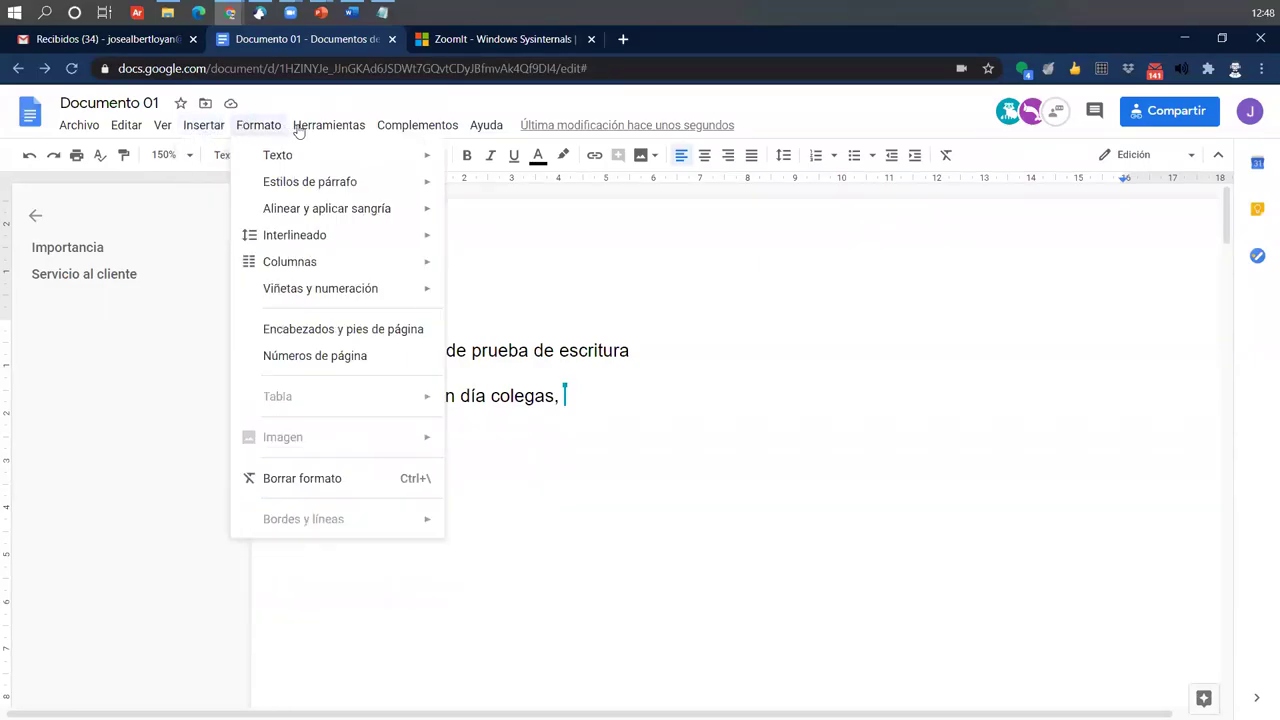
mouse_move(301, 131)
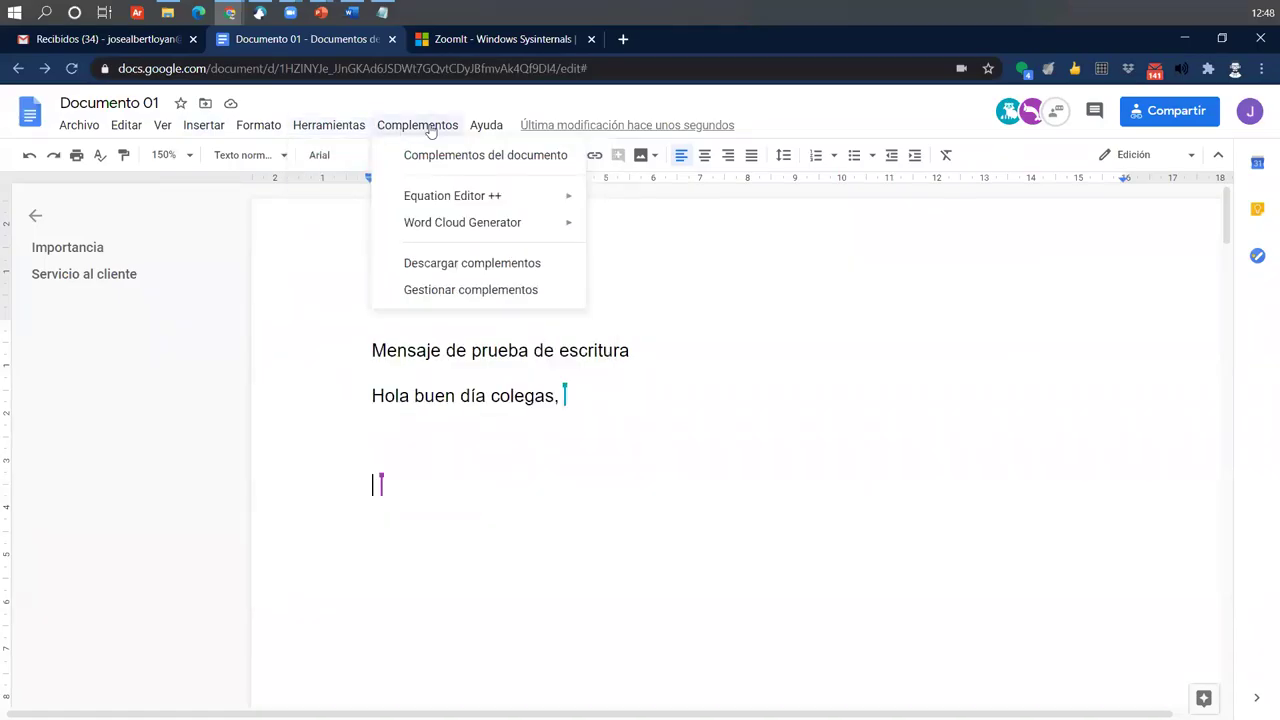
mouse_move(162, 131)
mouse_move(202, 131)
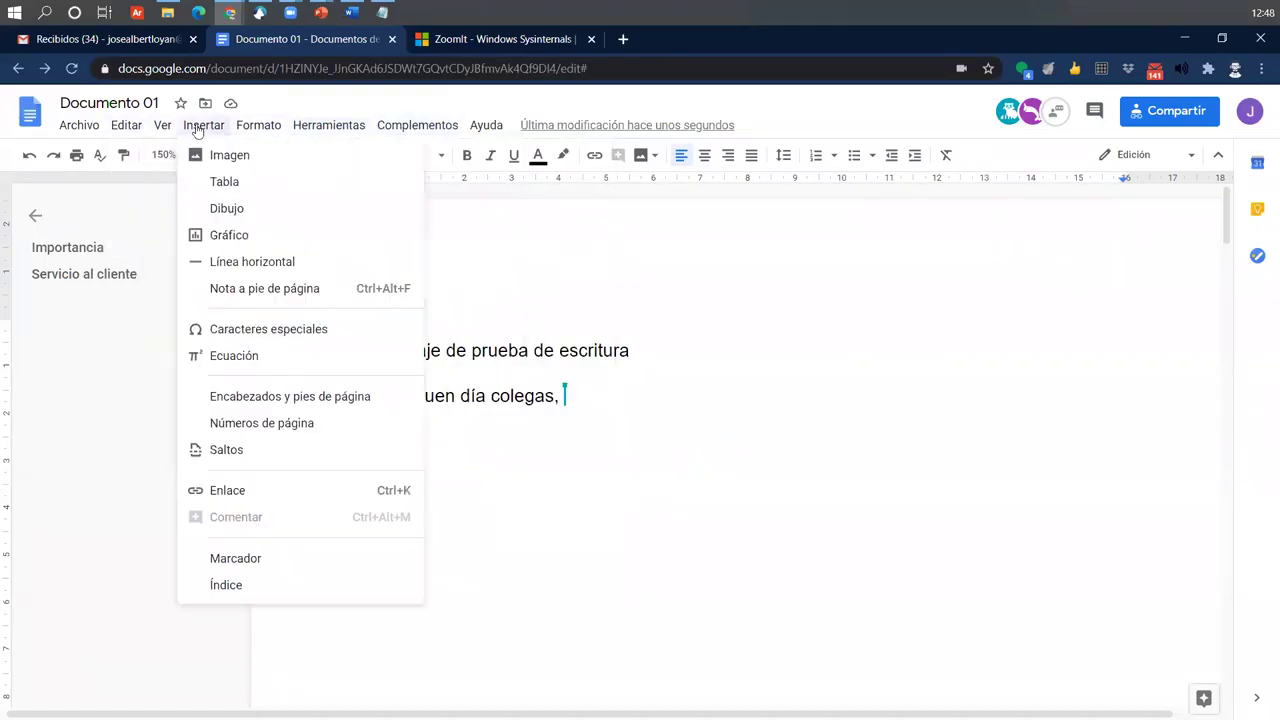
mouse_move(236, 158)
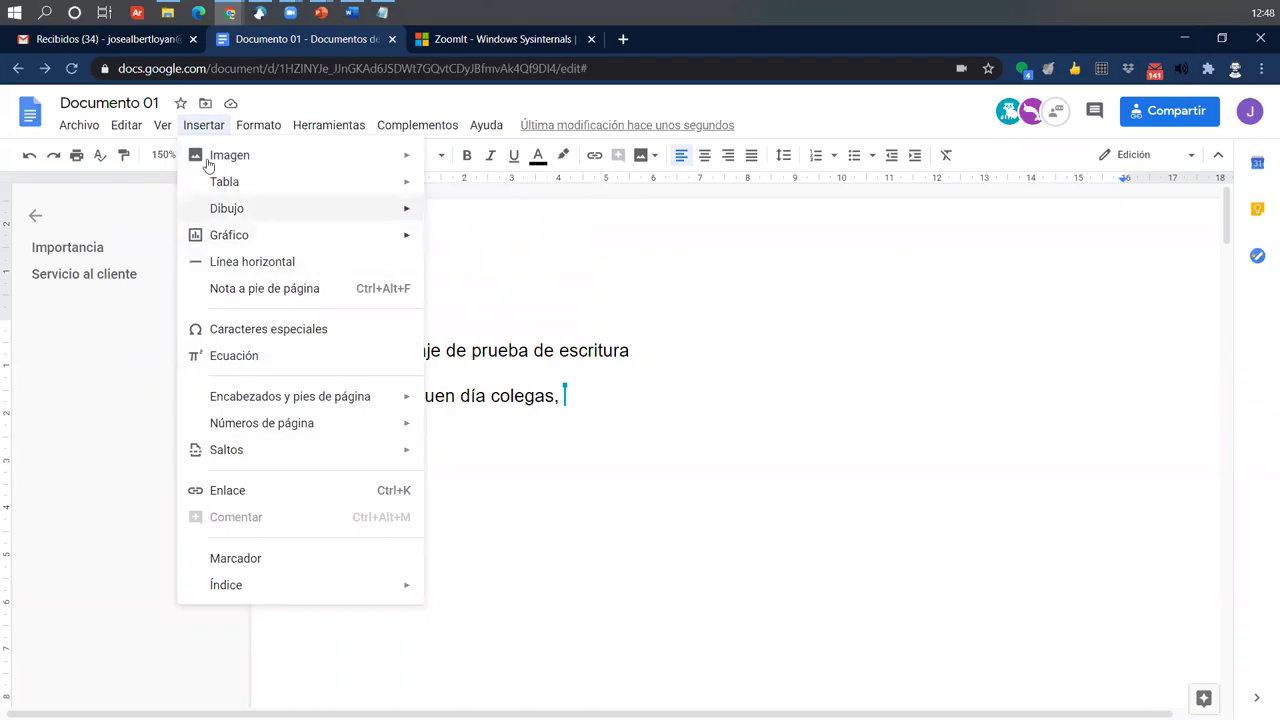
Search the G Suite Marketplace for "videos" add-ons for the document and look through the offered apps.
mouse_move(448, 133)
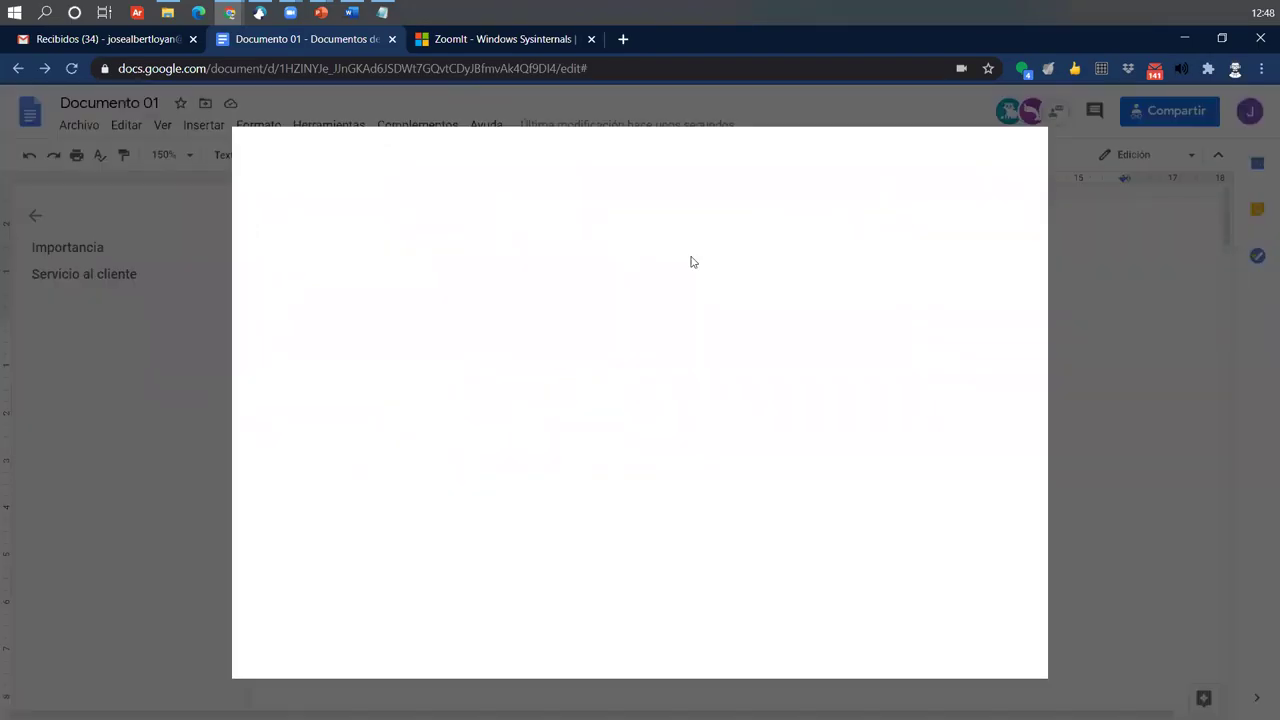
left_click(750, 158)
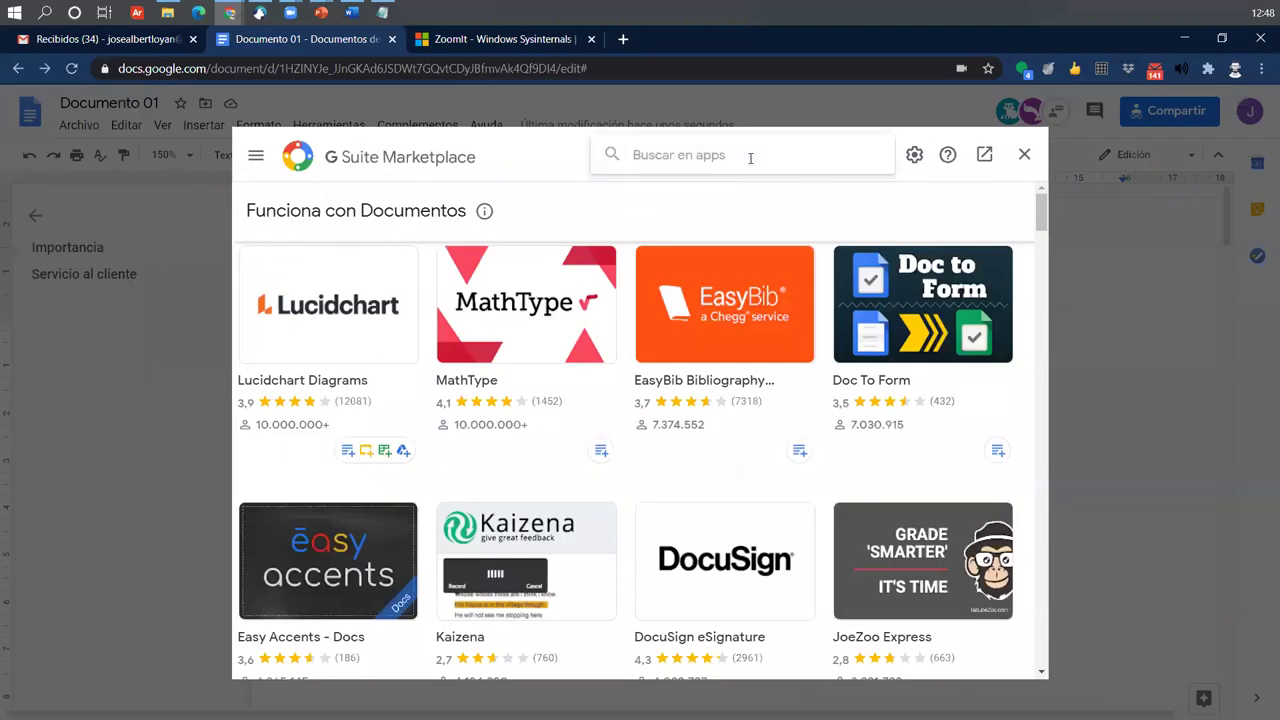
type("video")
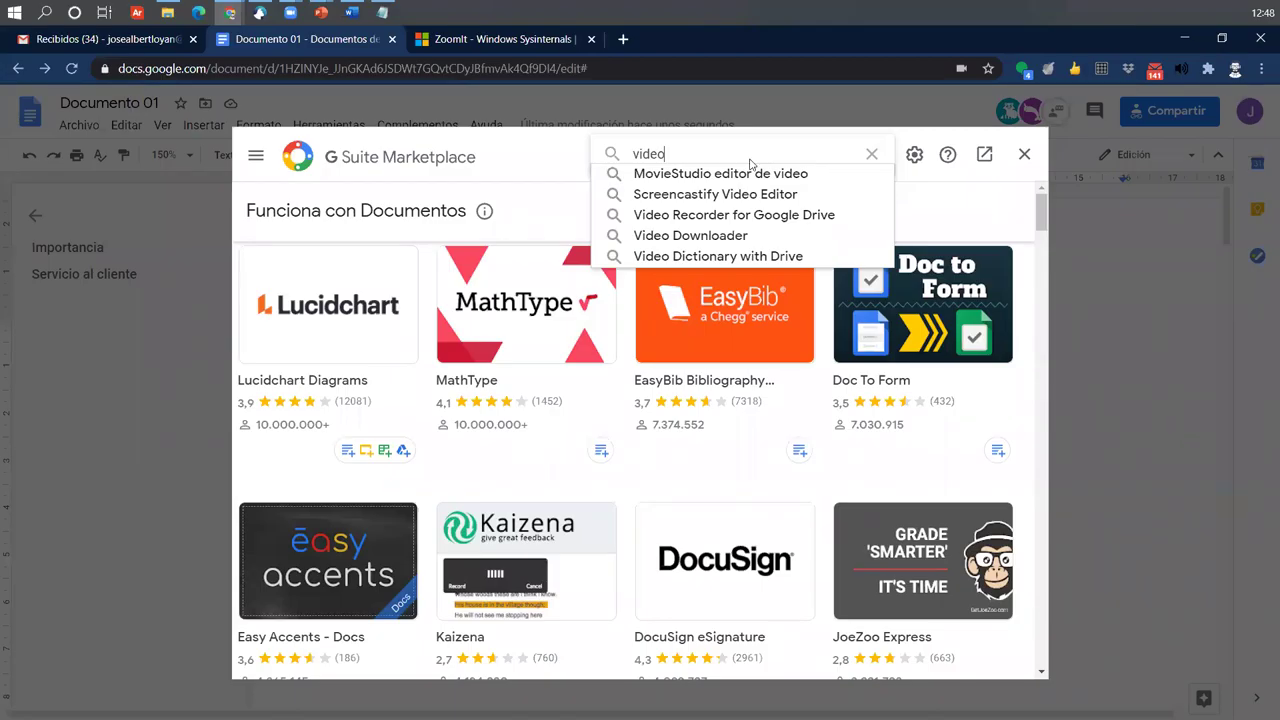
type("s")
key("Return")
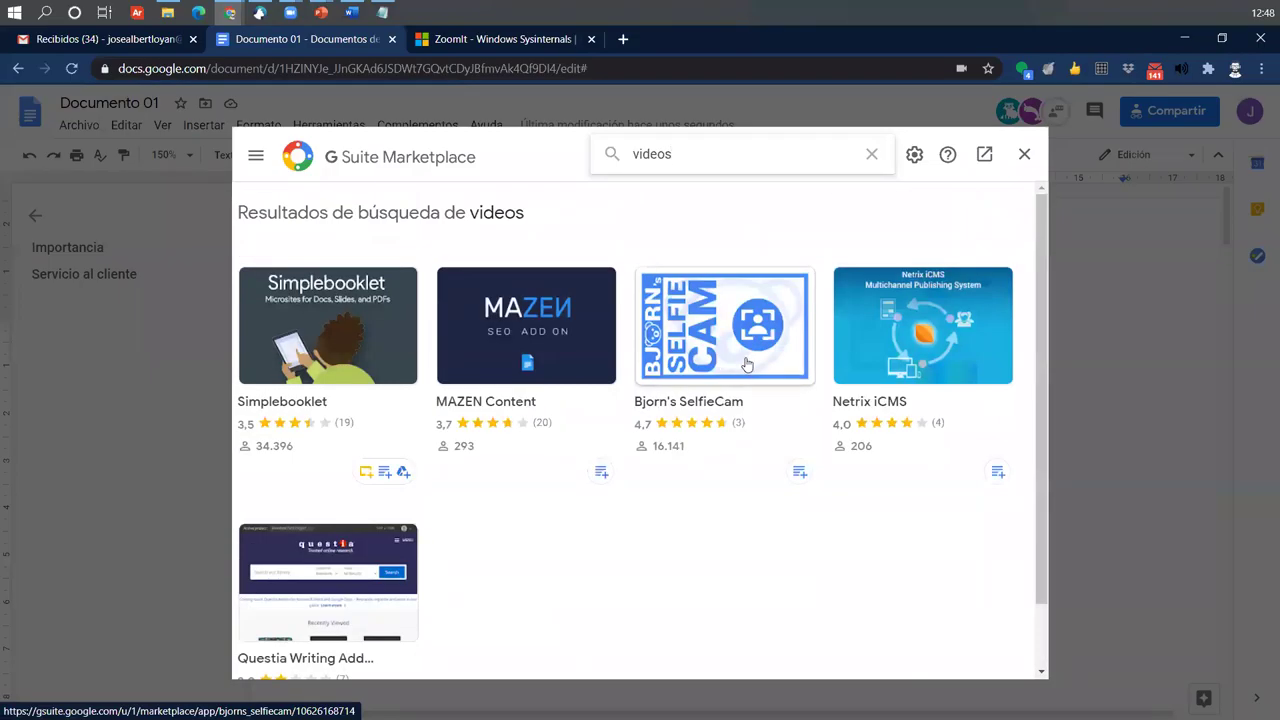
scroll(575, 402, "down", 1)
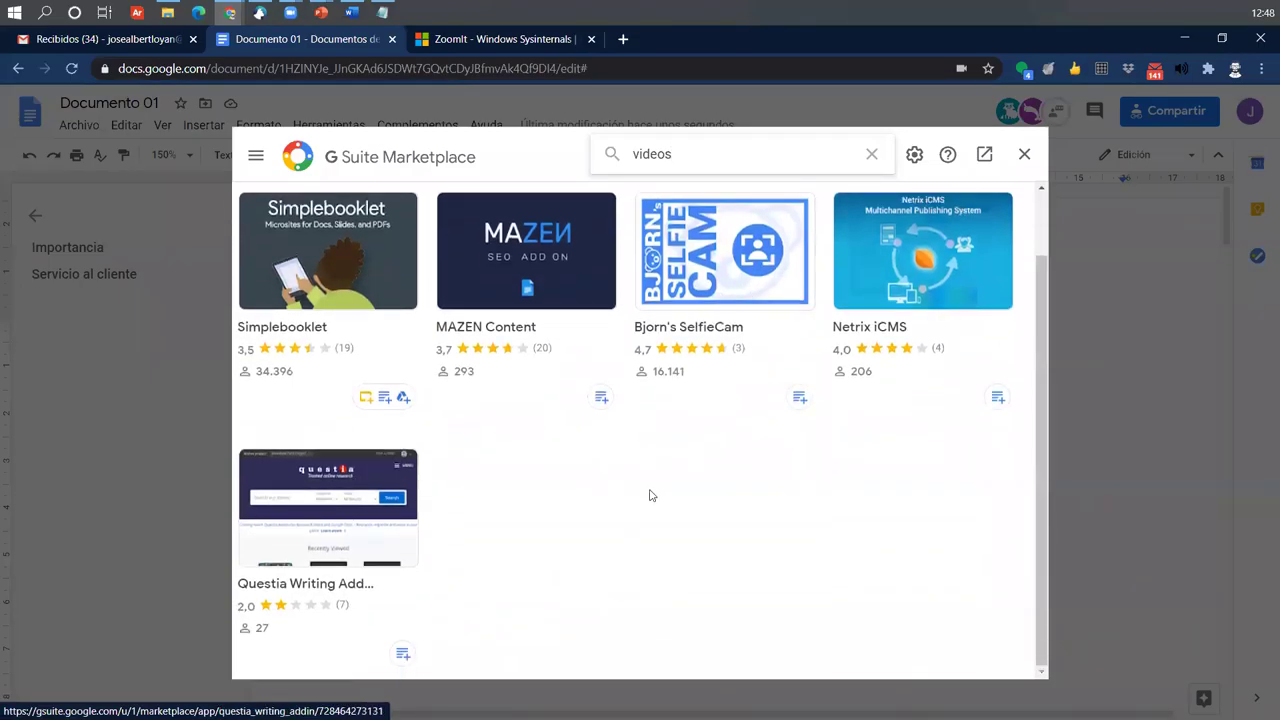
Close the G Suite Marketplace and look through the elements that can be inserted in Documento 01.
scroll(651, 494, "up", 1)
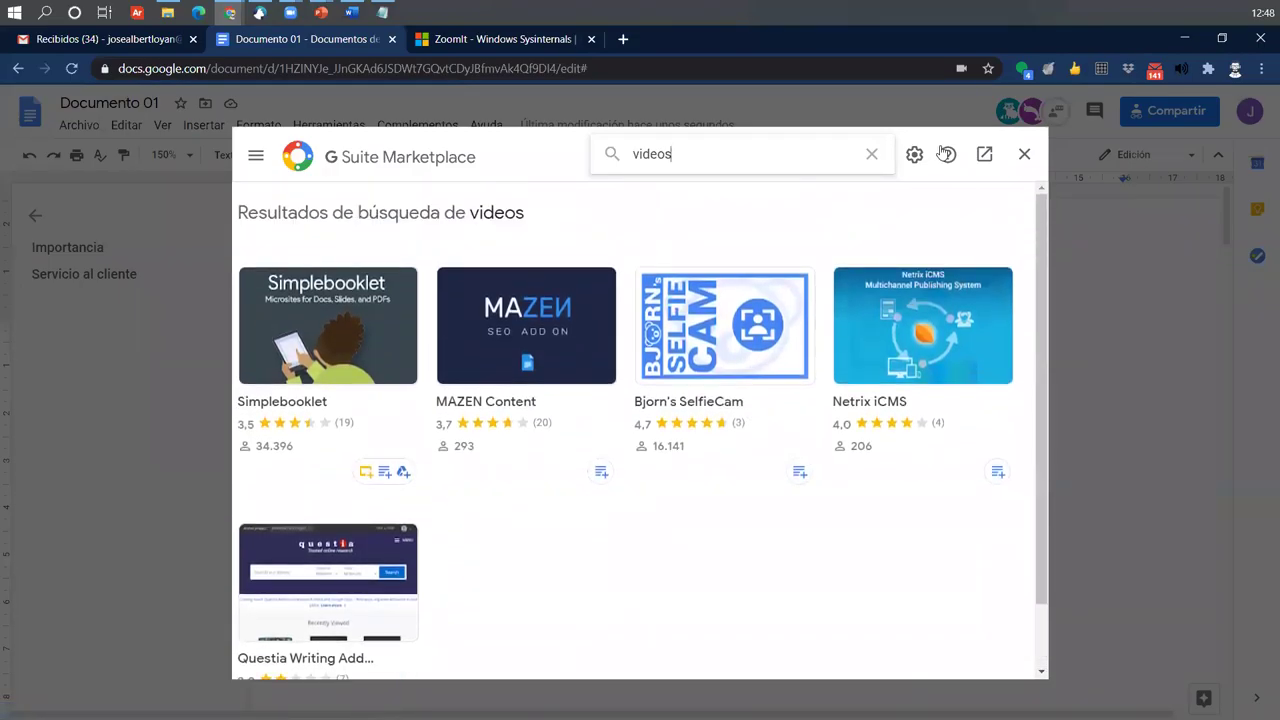
left_click(1024, 154)
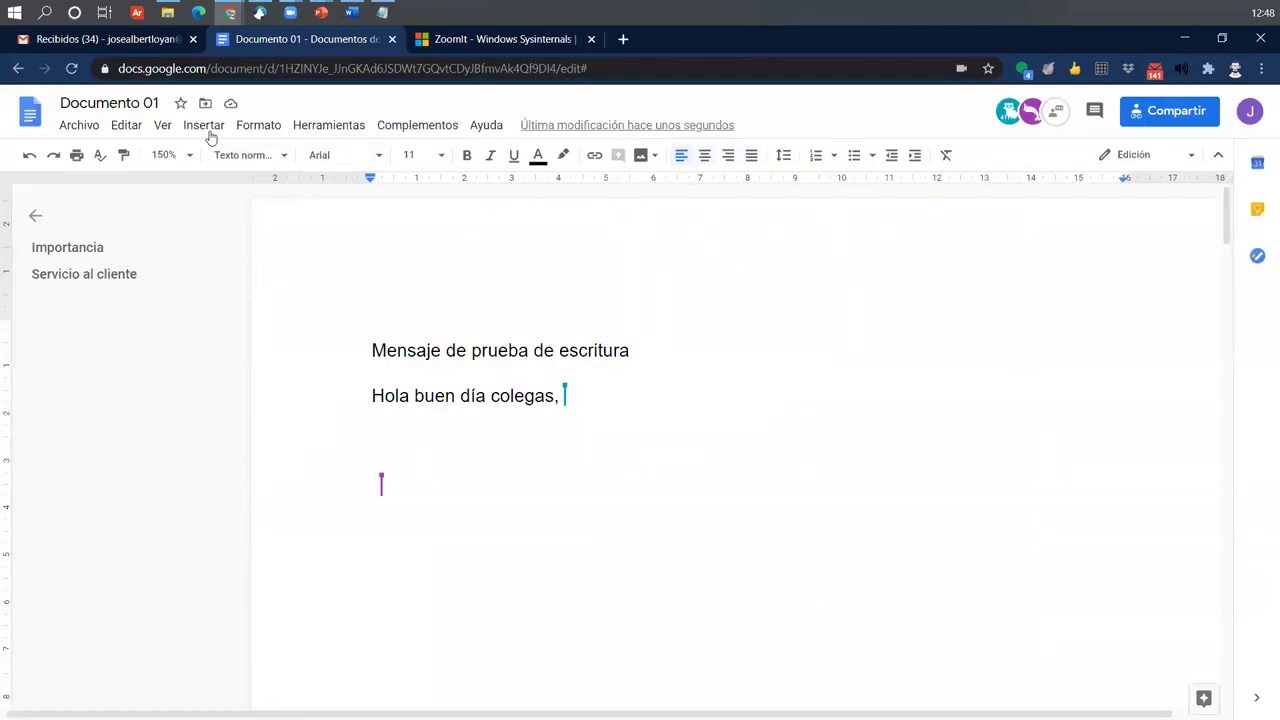
left_click(208, 128)
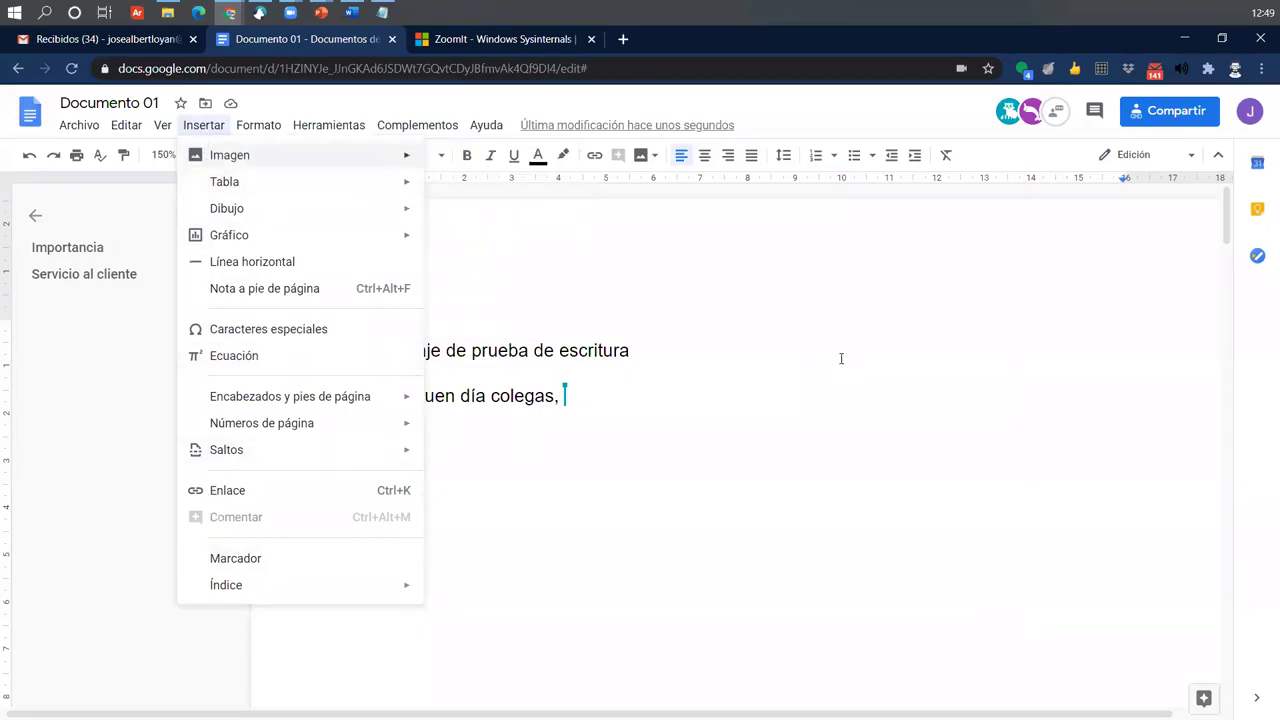
left_click(634, 280)
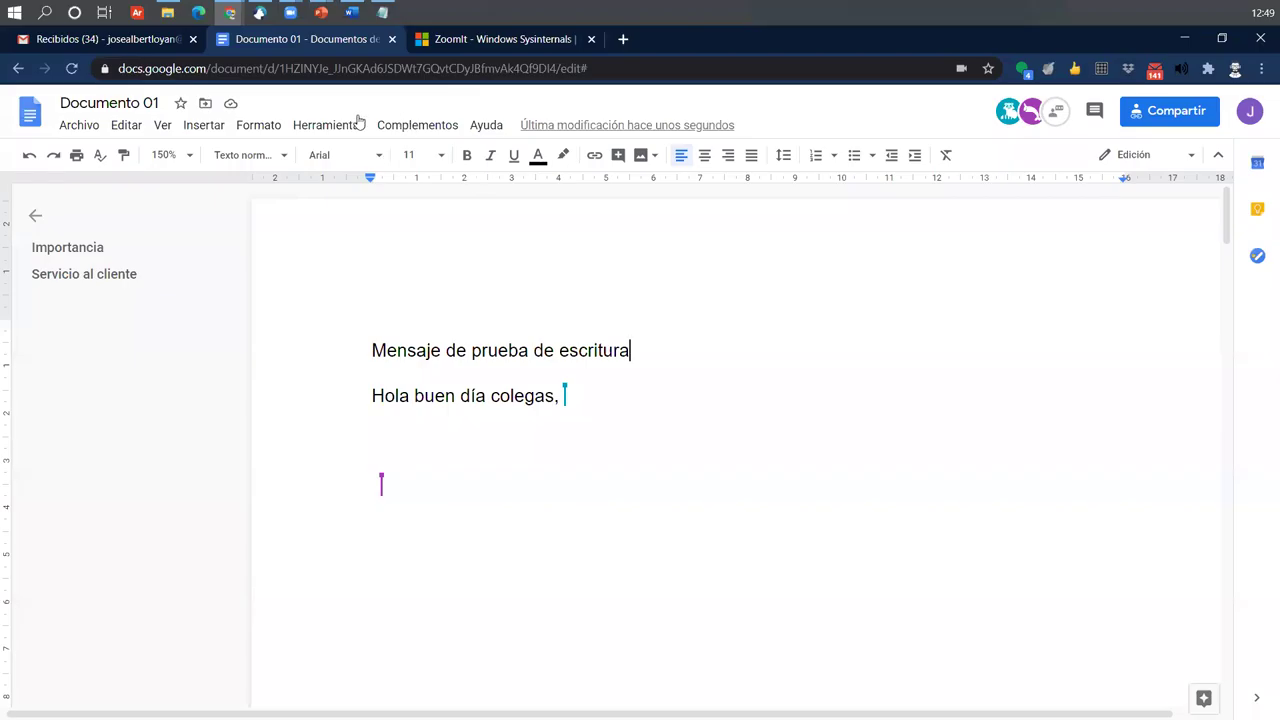
Show the Dictado por voz tool of the document and check the insertable elements once more.
left_click(326, 127)
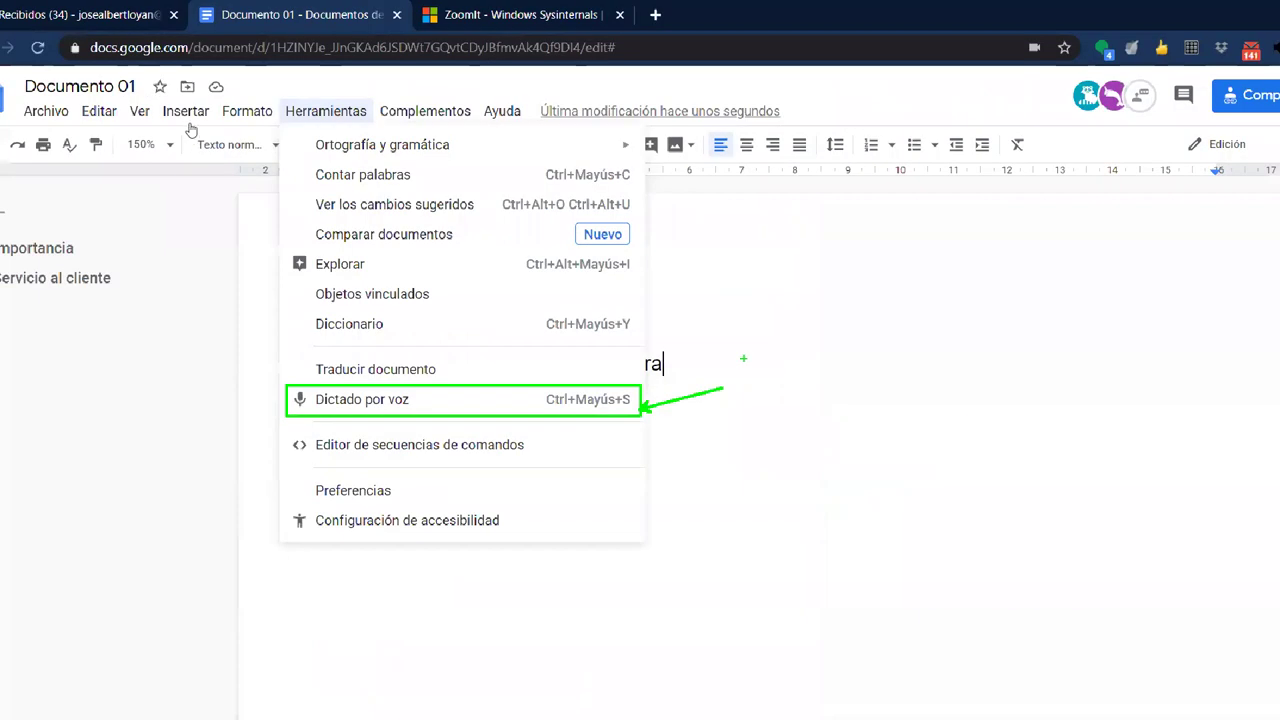
mouse_move(186, 111)
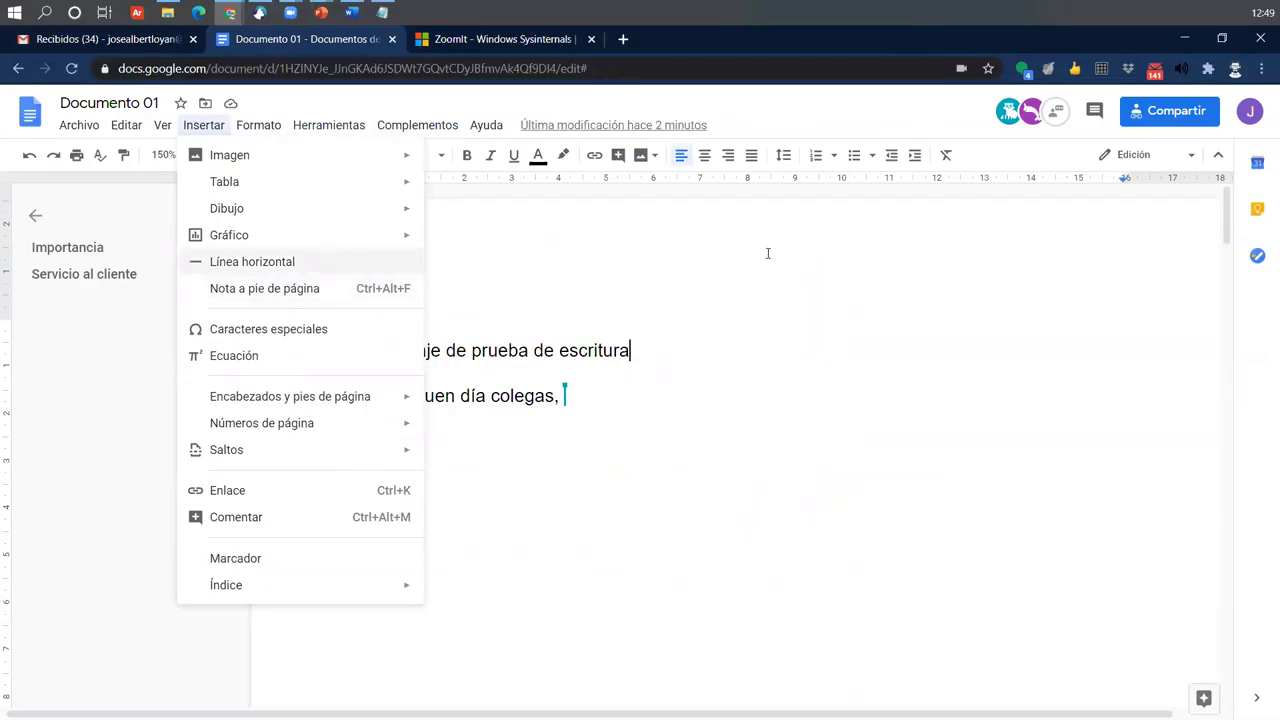
left_click(957, 278)
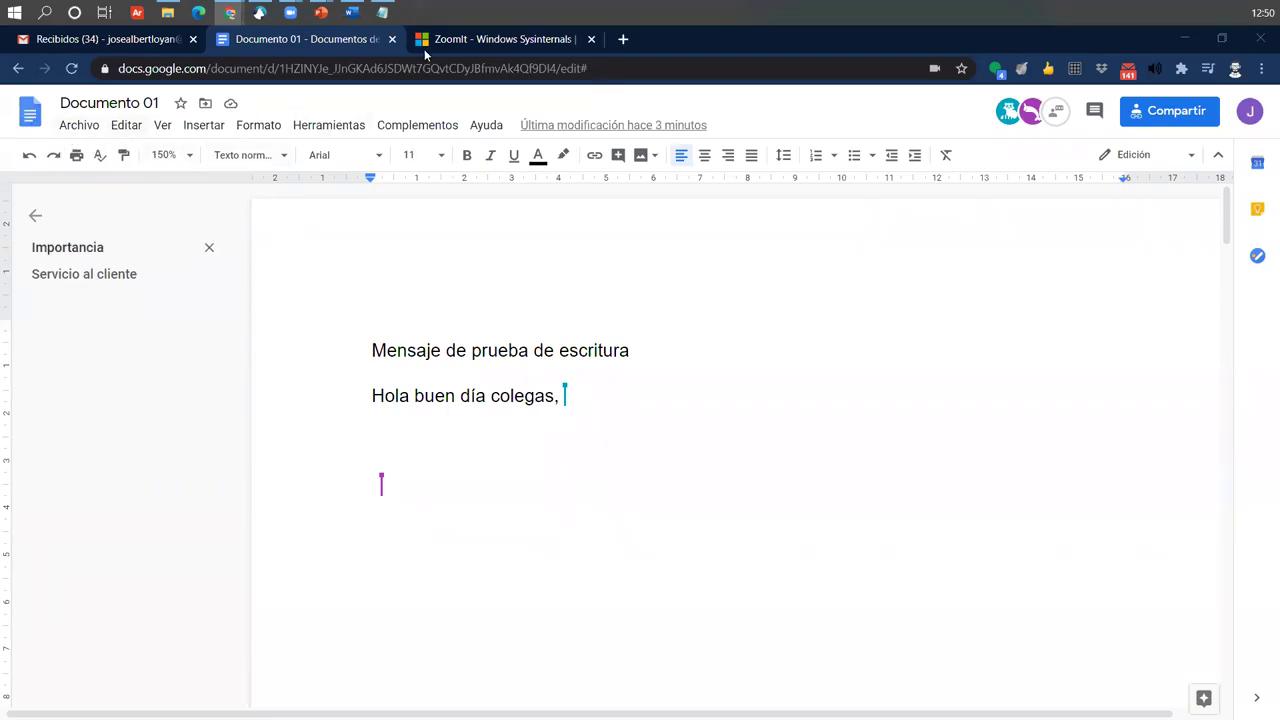
Close Documento 01, return to the Gmail inbox and open Mi unidad in Google Drive.
left_click(386, 40)
key("ctrl+w")
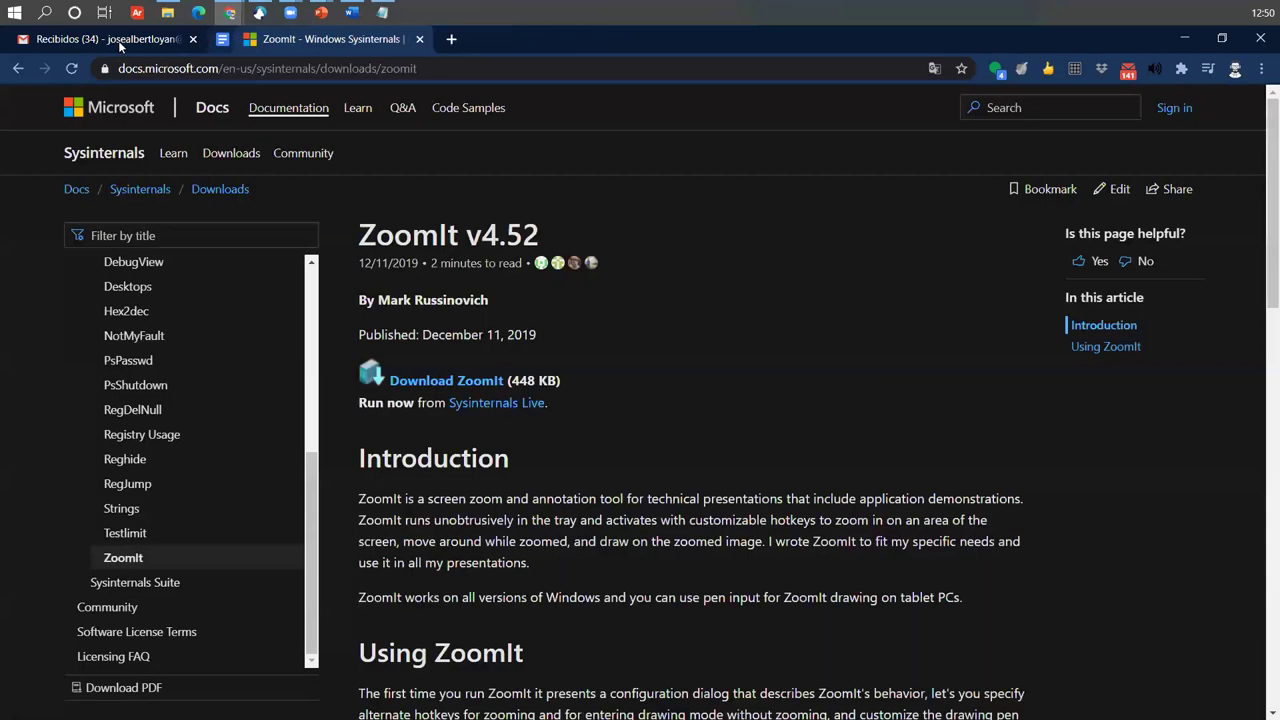
left_click(145, 38)
left_click(251, 40)
left_click(140, 40)
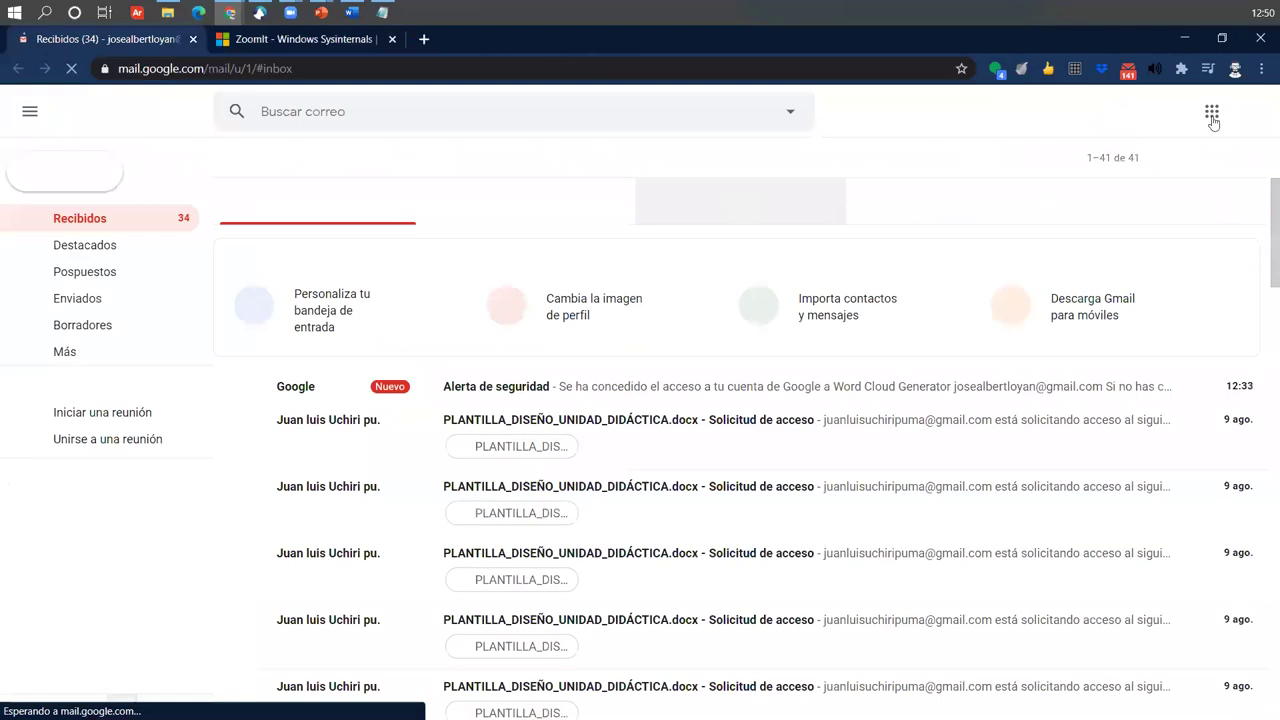
left_click(1212, 114)
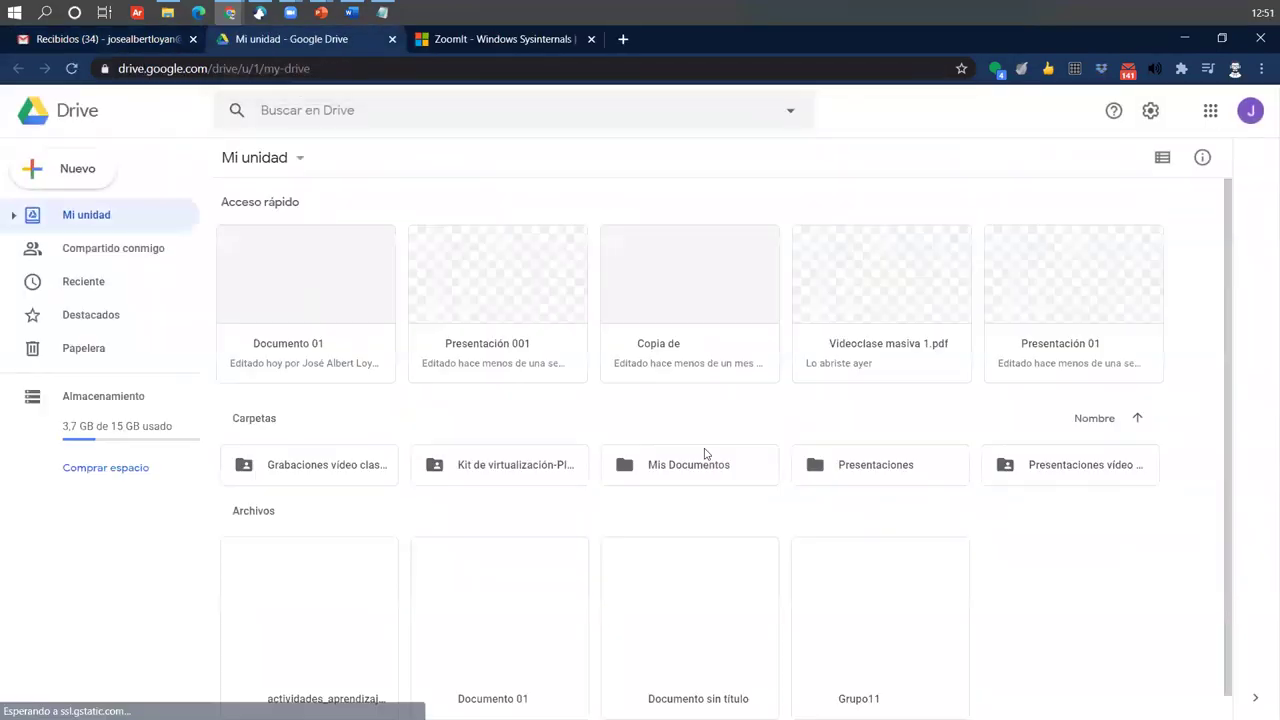
scroll(705, 453, "down", 1)
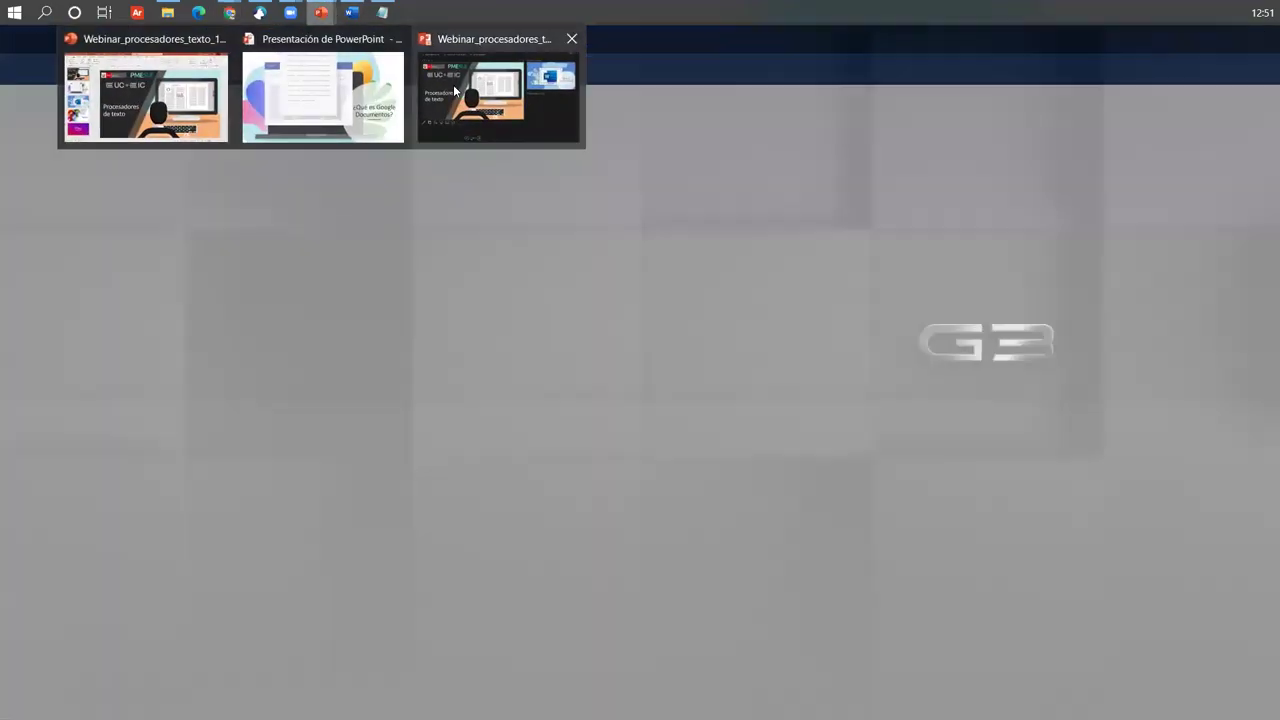
Switch to the PowerPoint slide show and advance from "¿Qué es Google Documentos?" through the "¿Qué es Microsoft Word?" slide.
left_click(453, 83)
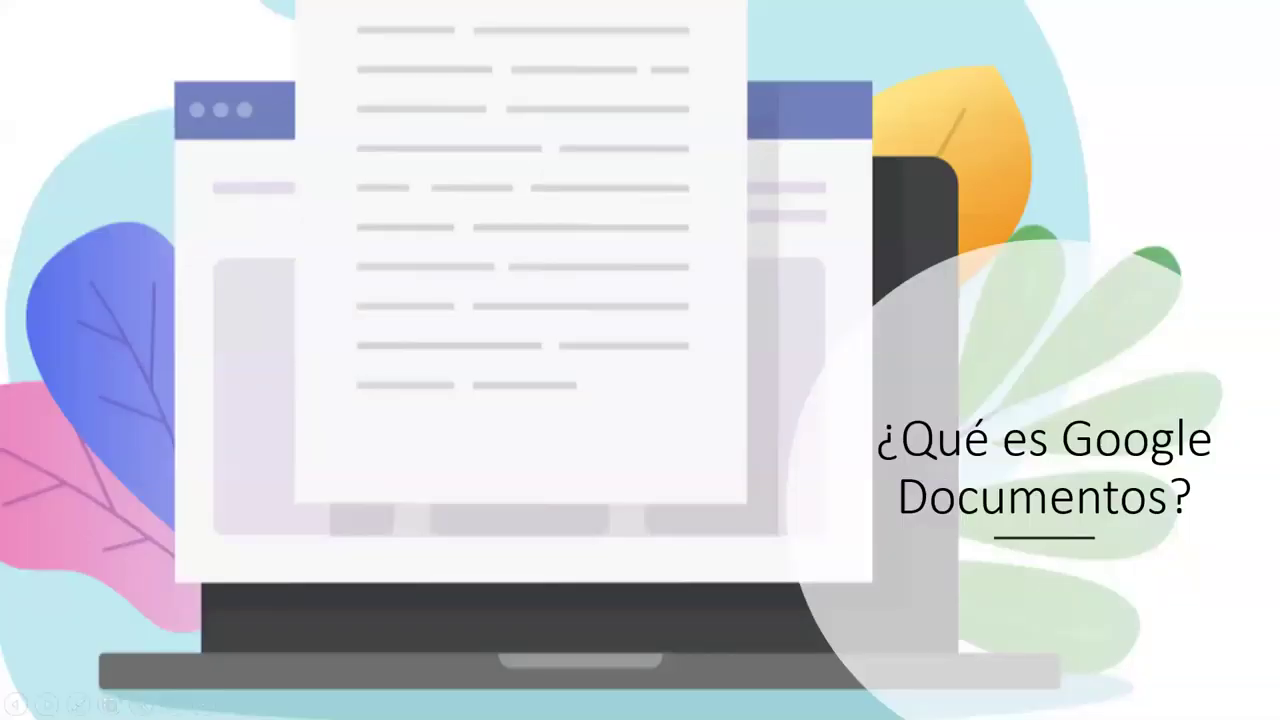
key("Right")
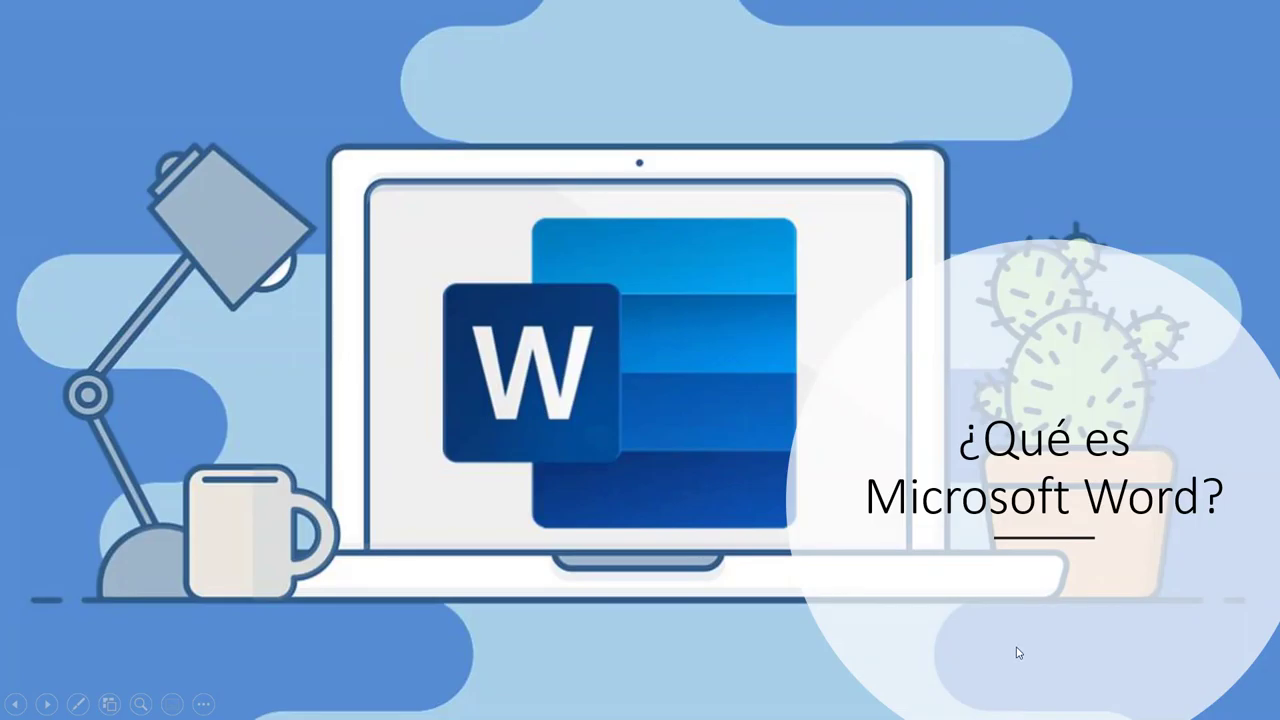
left_click(837, 568)
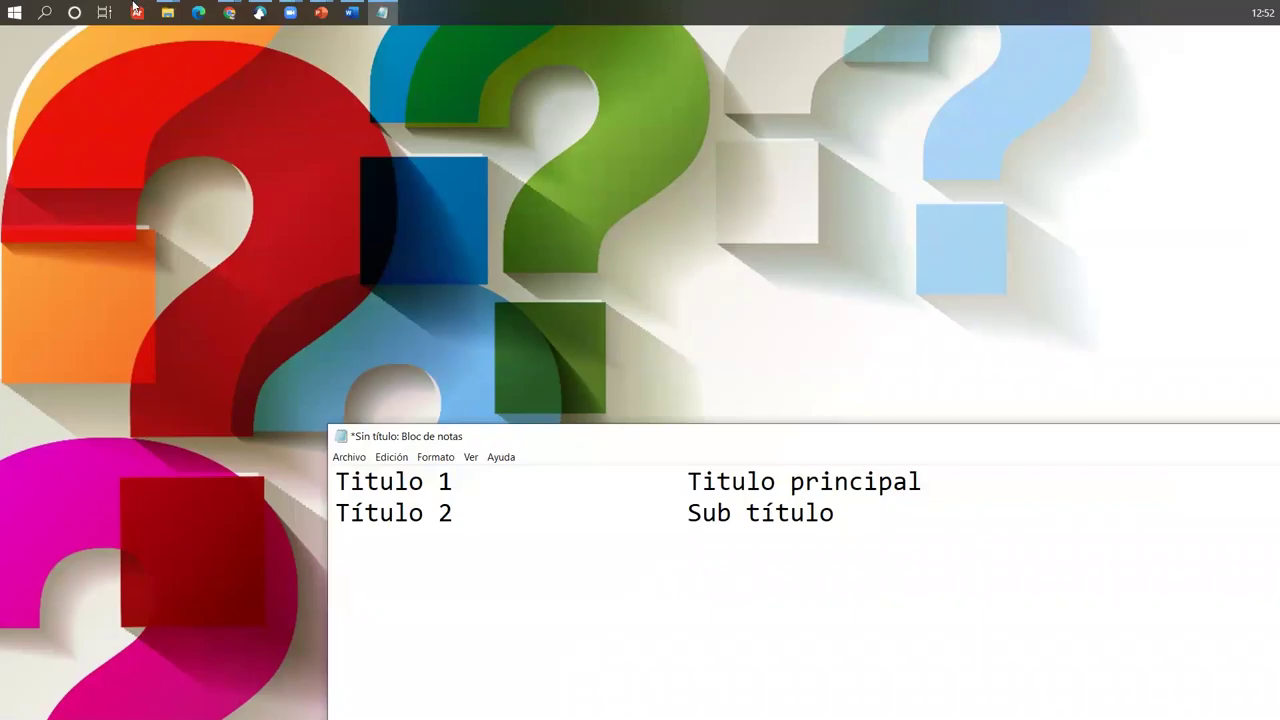
Locate Word in the Windows list of installed programs and bring up a blank Word document.
left_click(15, 8)
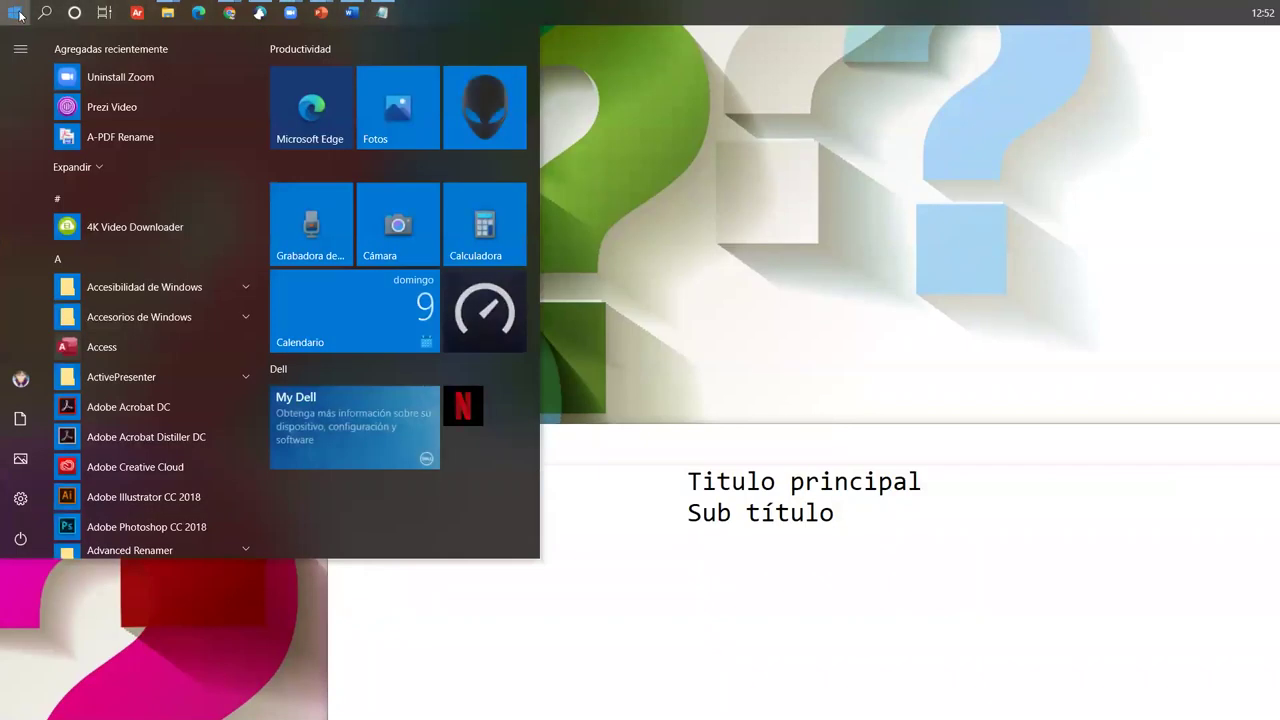
scroll(148, 427, "down", 8)
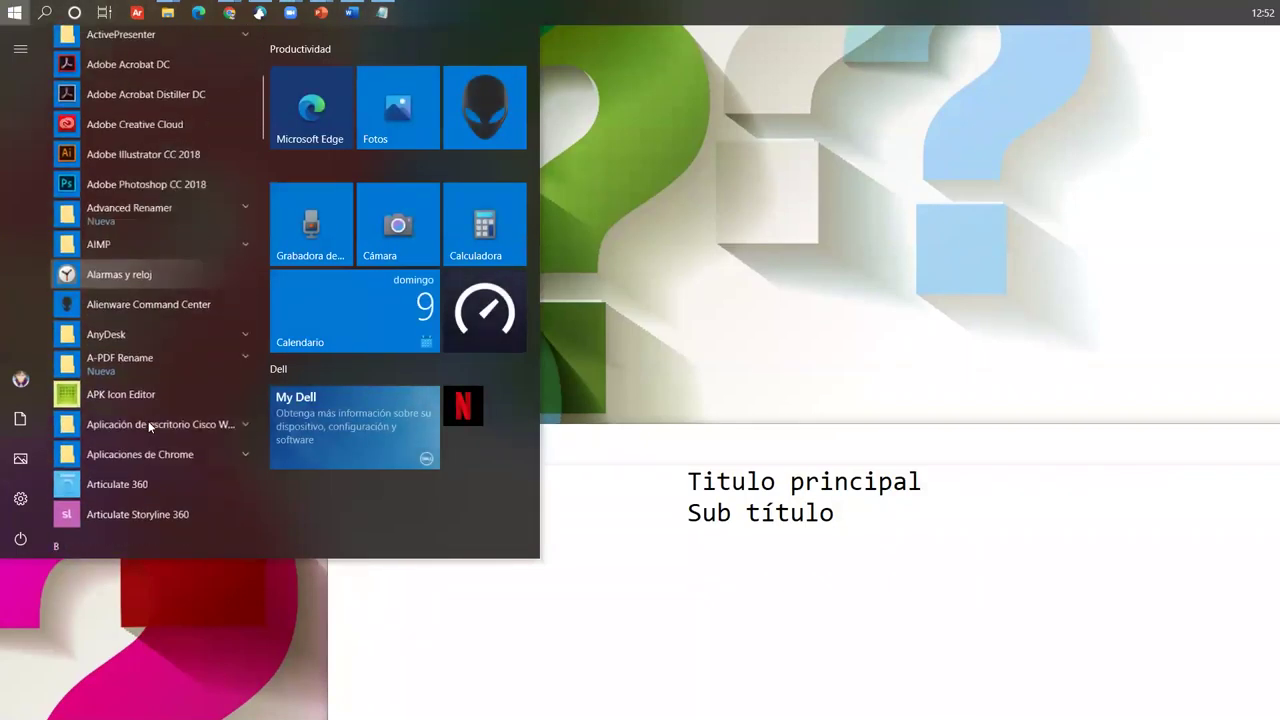
scroll(148, 427, "down", 6)
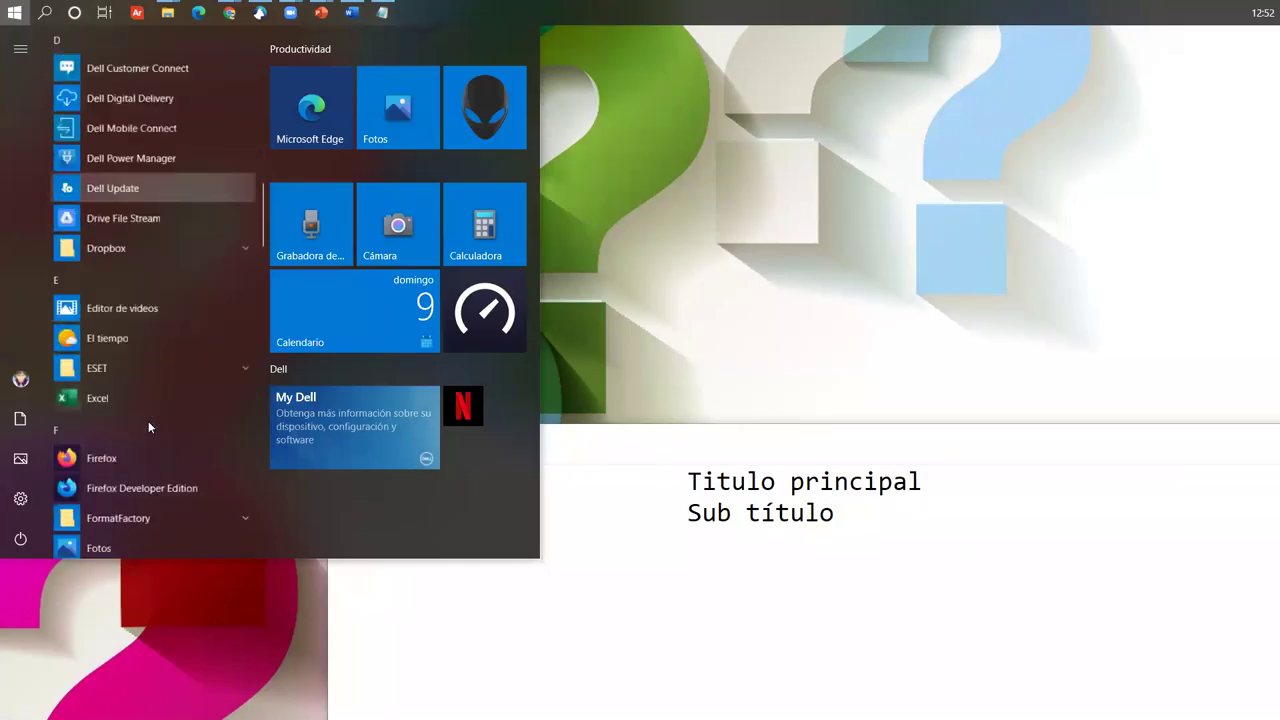
scroll(148, 427, "down", 5)
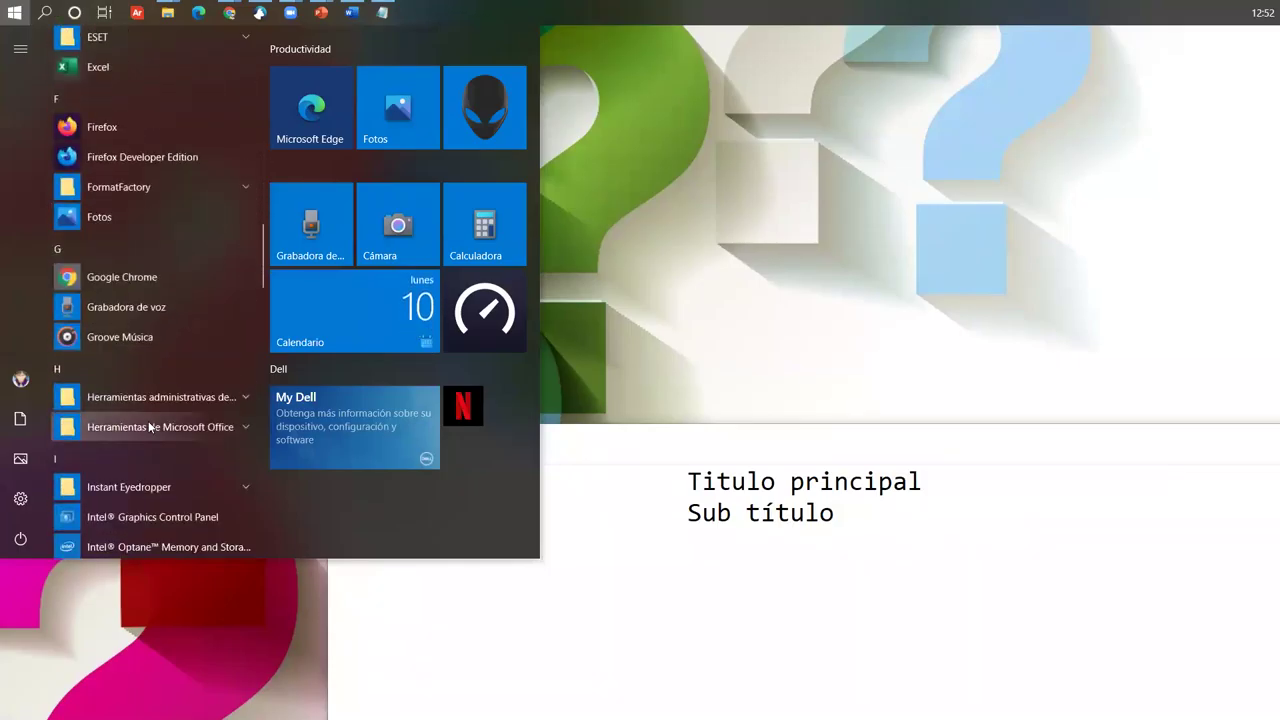
scroll(148, 427, "down", 3)
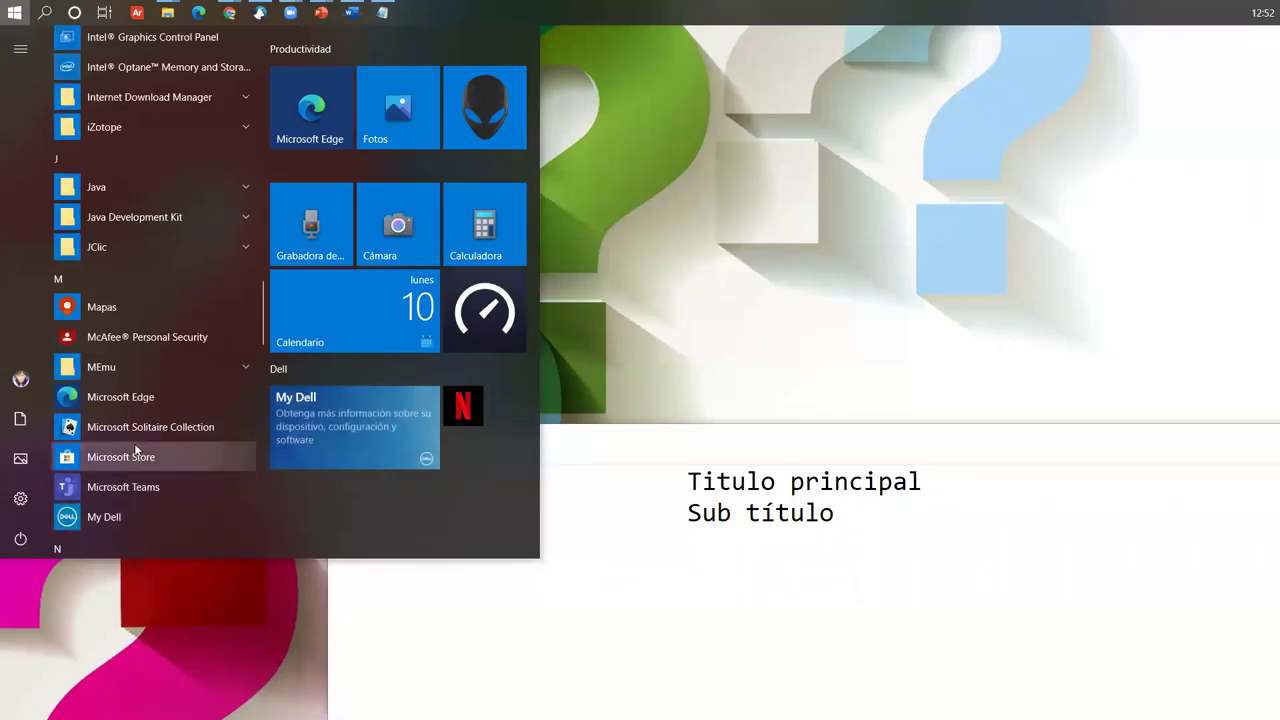
scroll(136, 450, "down", 10)
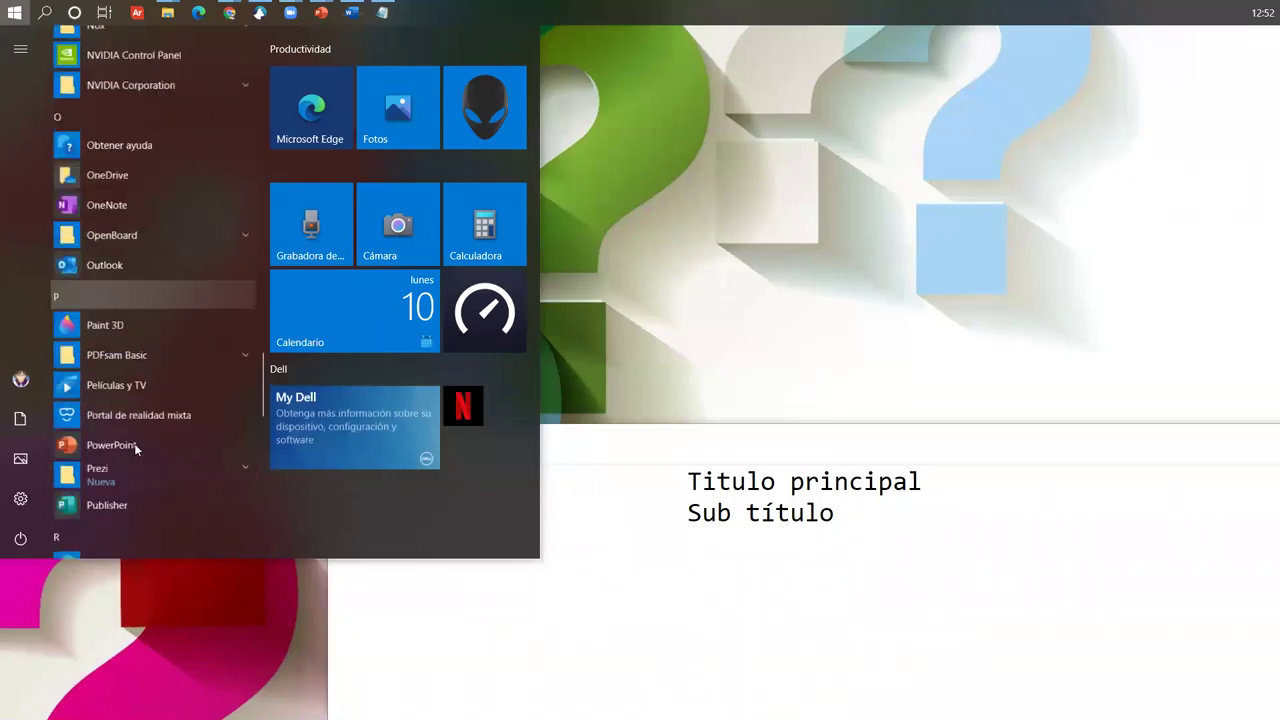
scroll(135, 447, "down", 10)
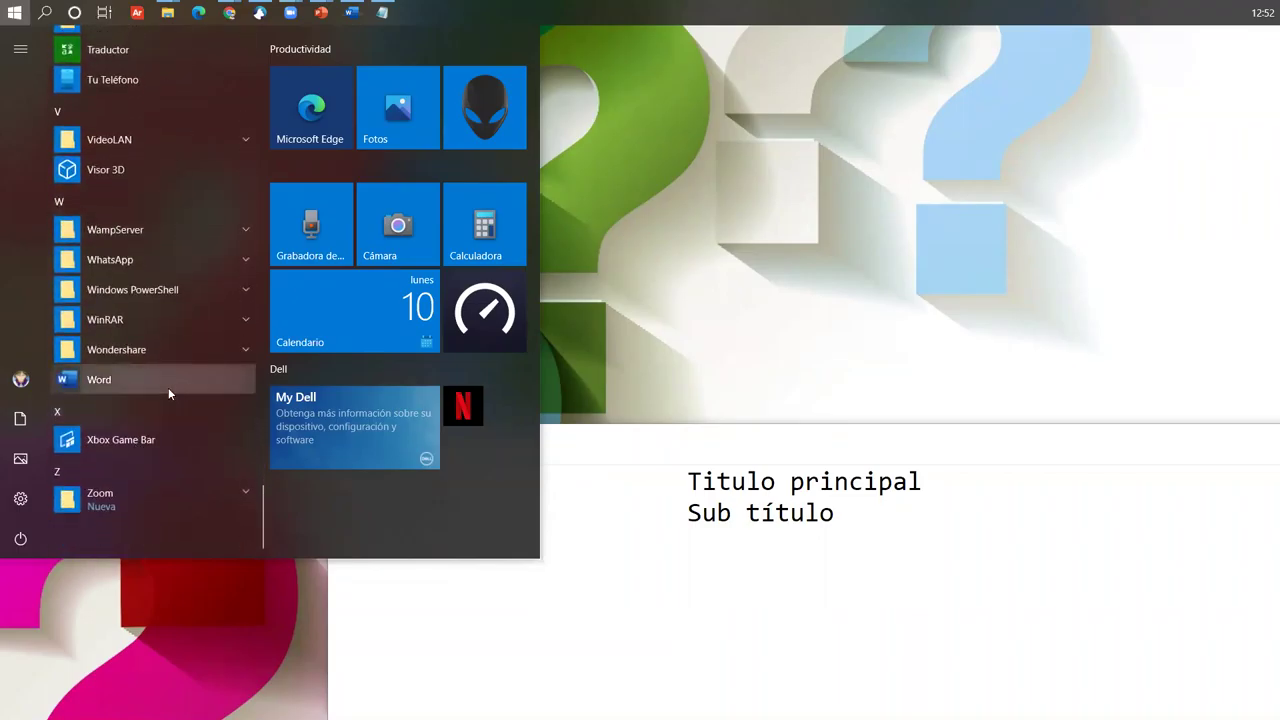
left_click(823, 350)
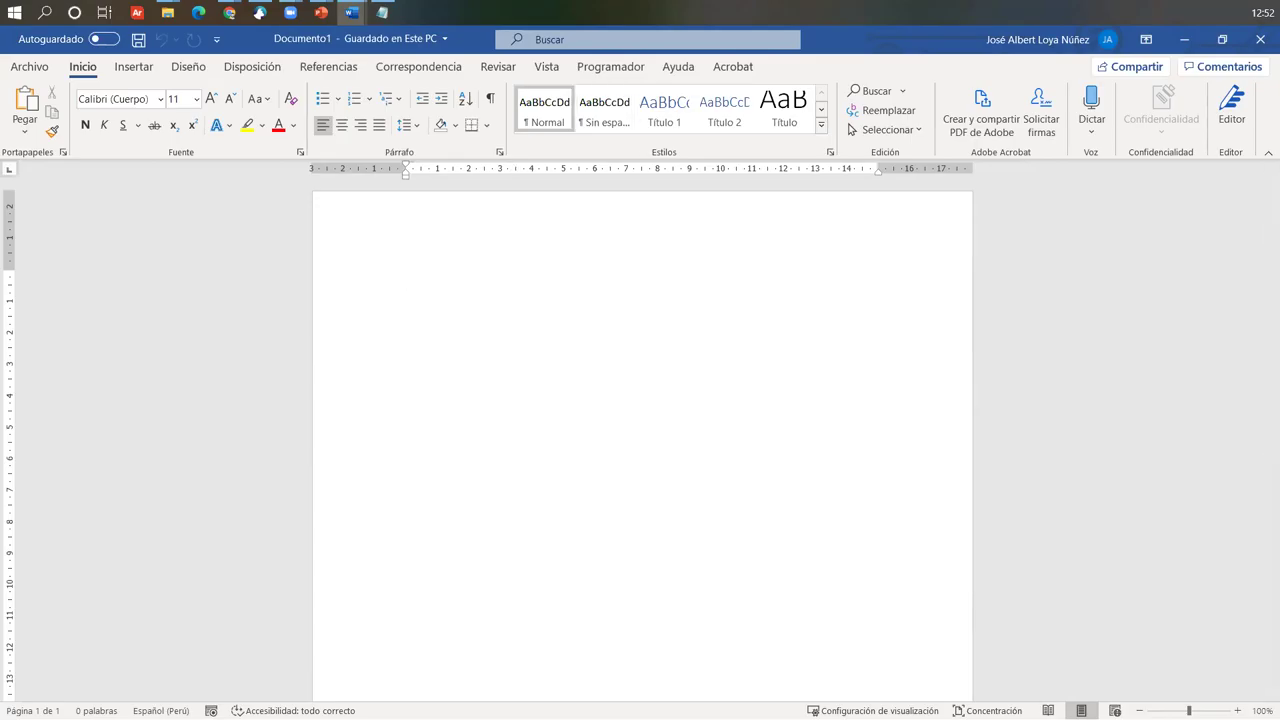
Switch to the Chrome window with Google Drive and search Google for "precio word" in a new tab.
left_click(260, 13)
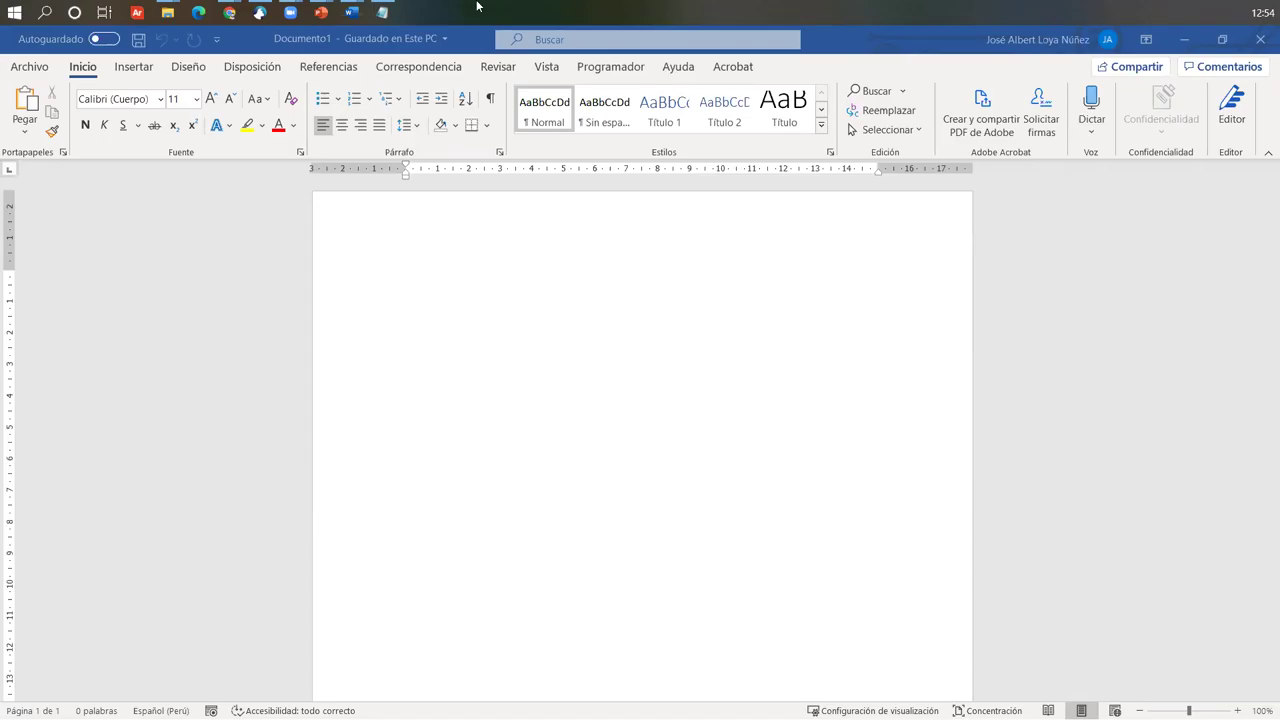
mouse_move(240, 14)
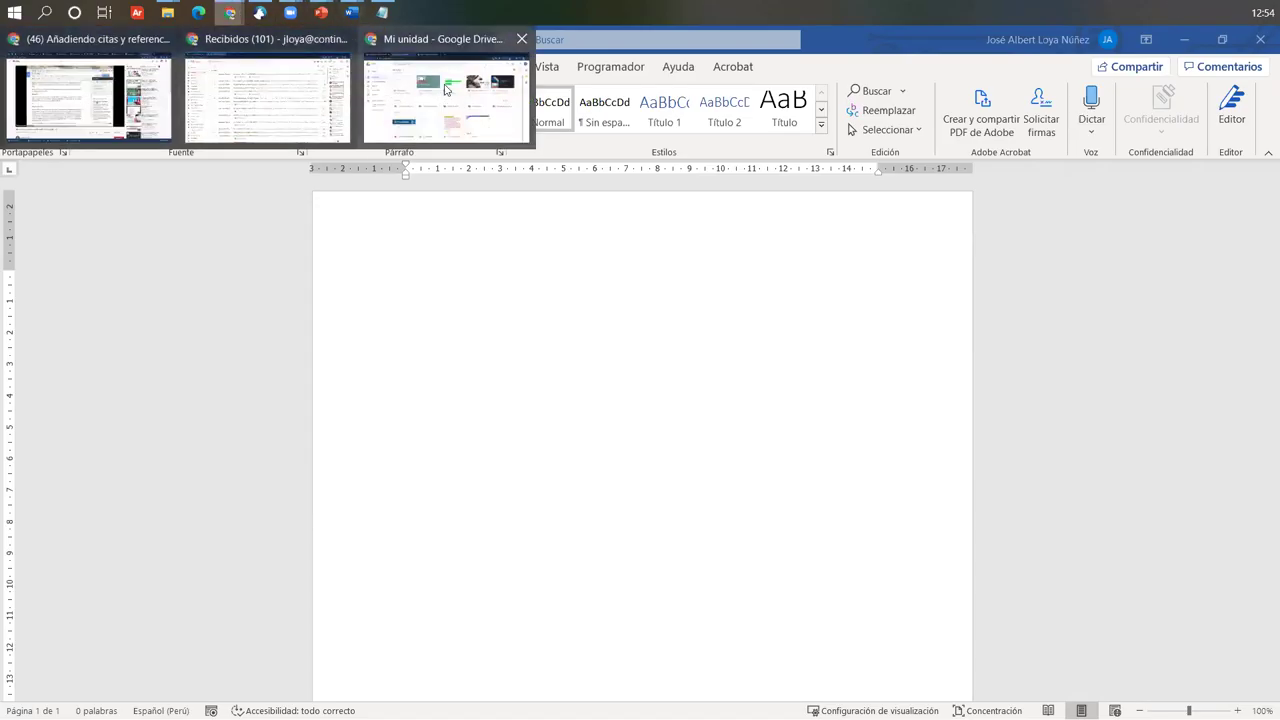
mouse_move(446, 100)
left_click(626, 39)
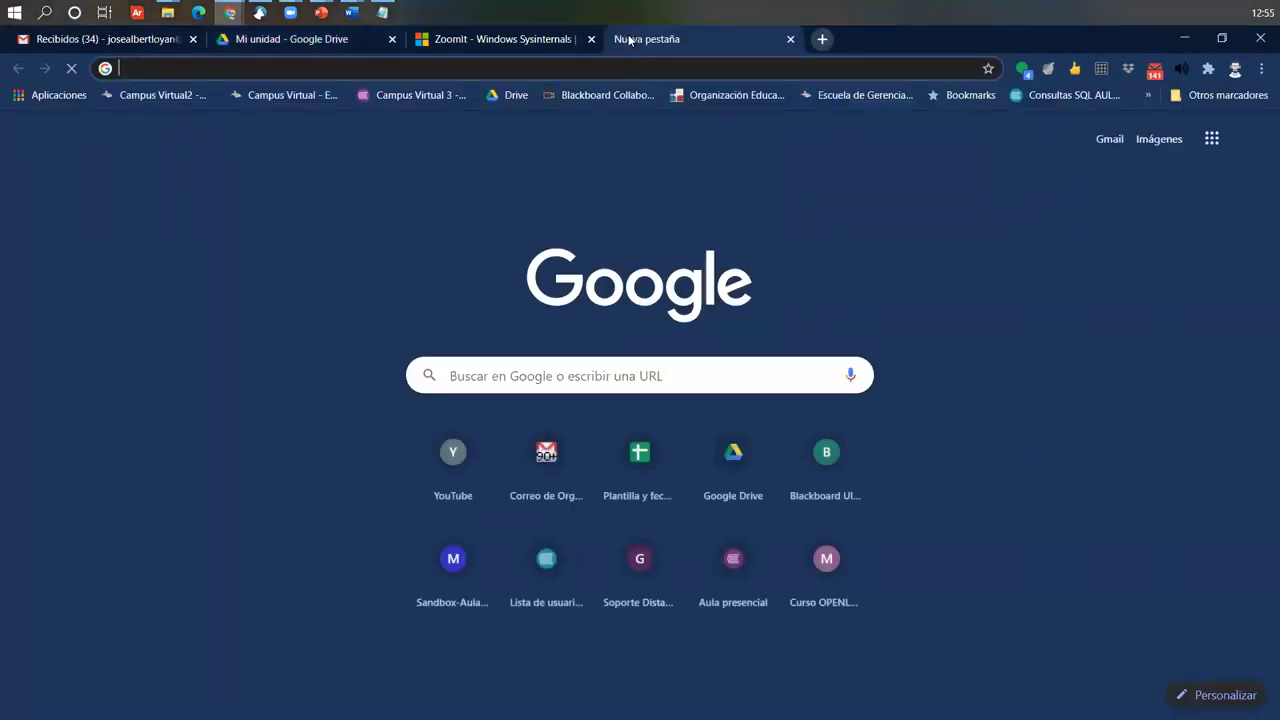
type("precio w")
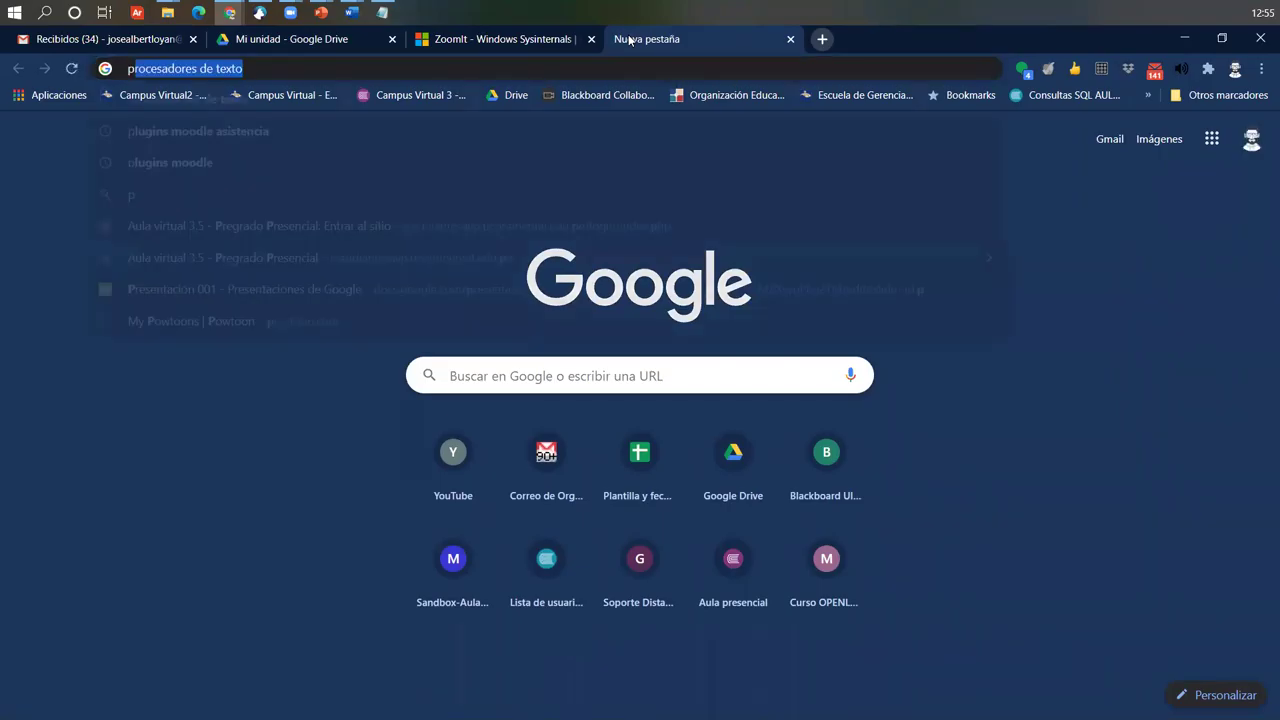
type("ord")
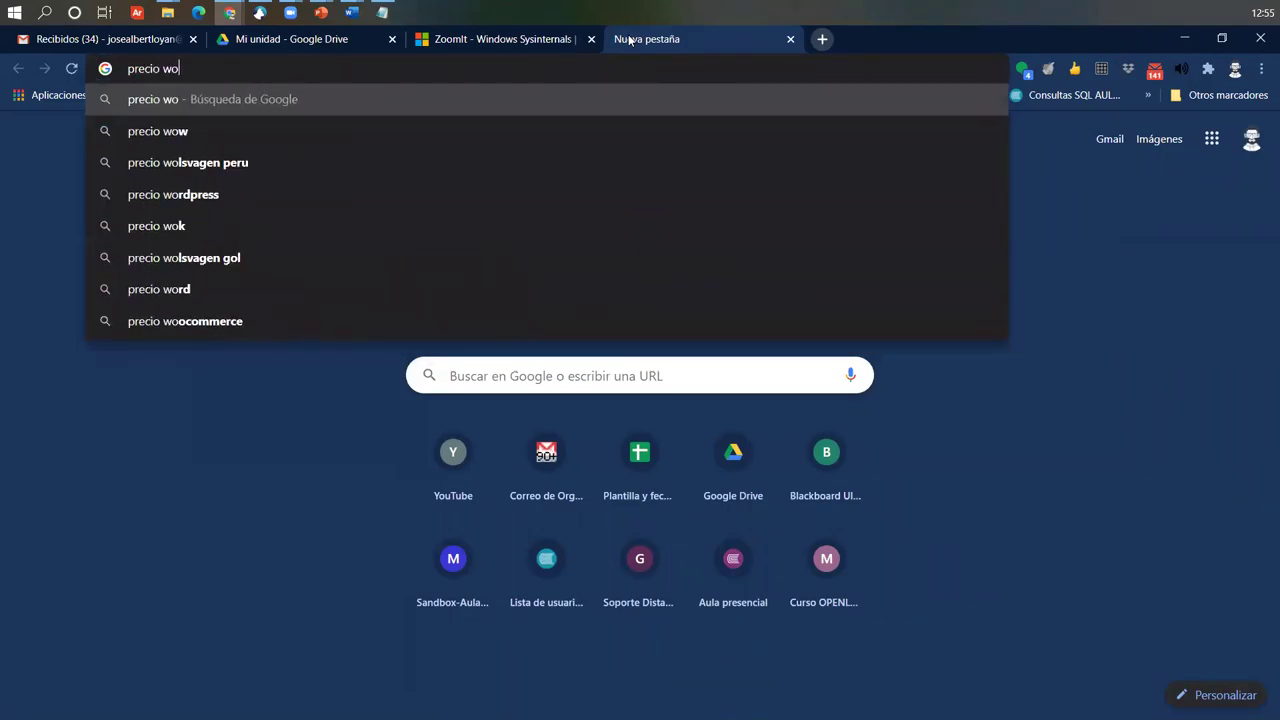
key("Return")
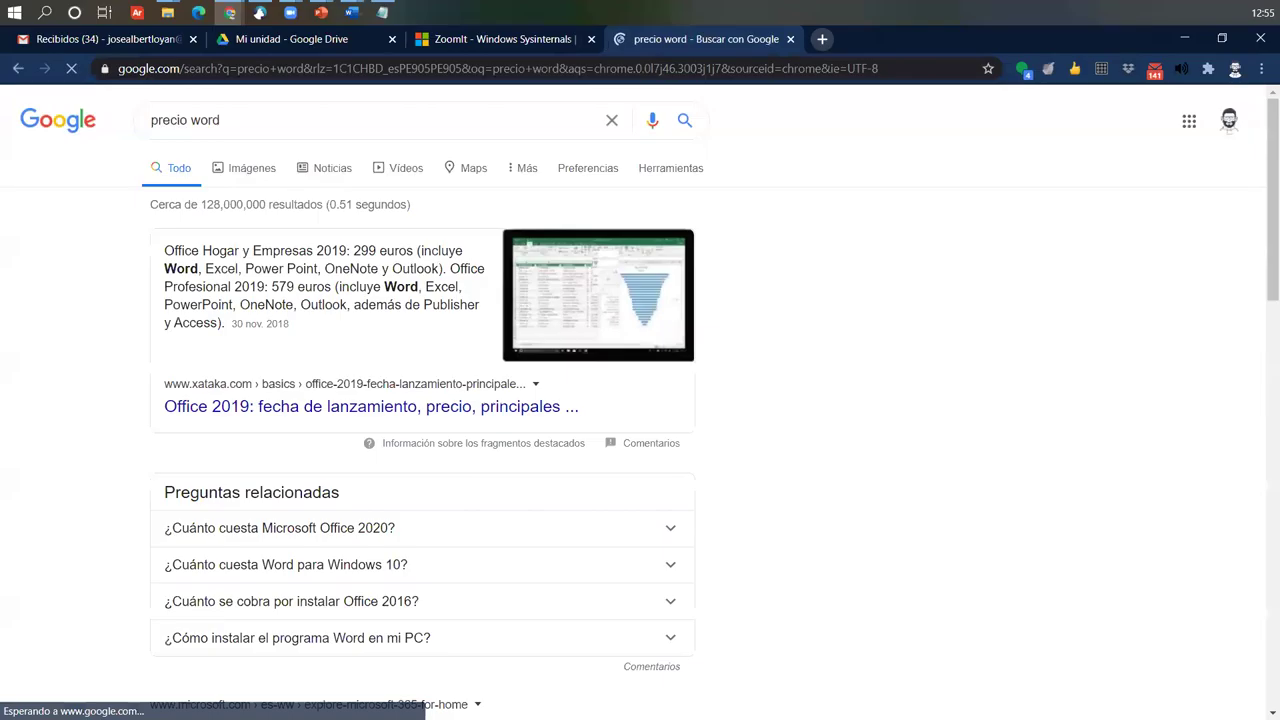
Open the search result "Precio de Microsoft 365 | Microsoft 365 para el hogar" in a separate tab and switch to it.
scroll(395, 440, "down", 2)
scroll(300, 490, "down", 1)
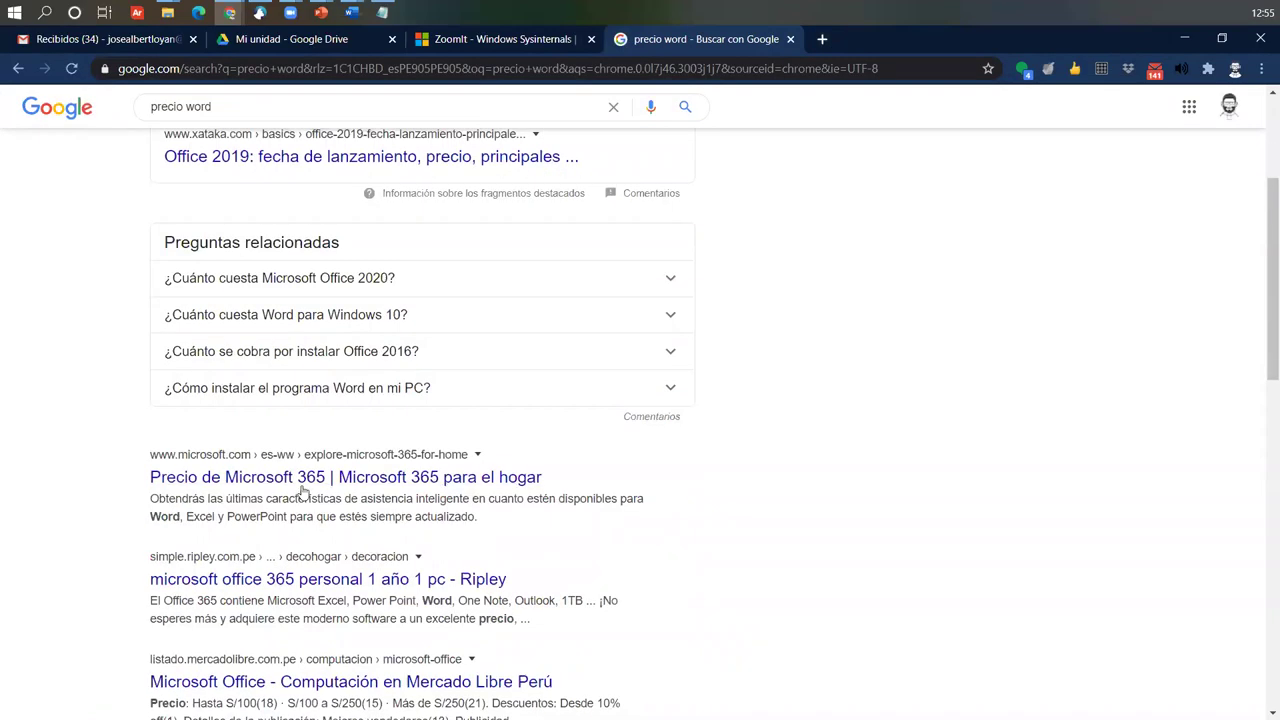
middle_click(302, 480)
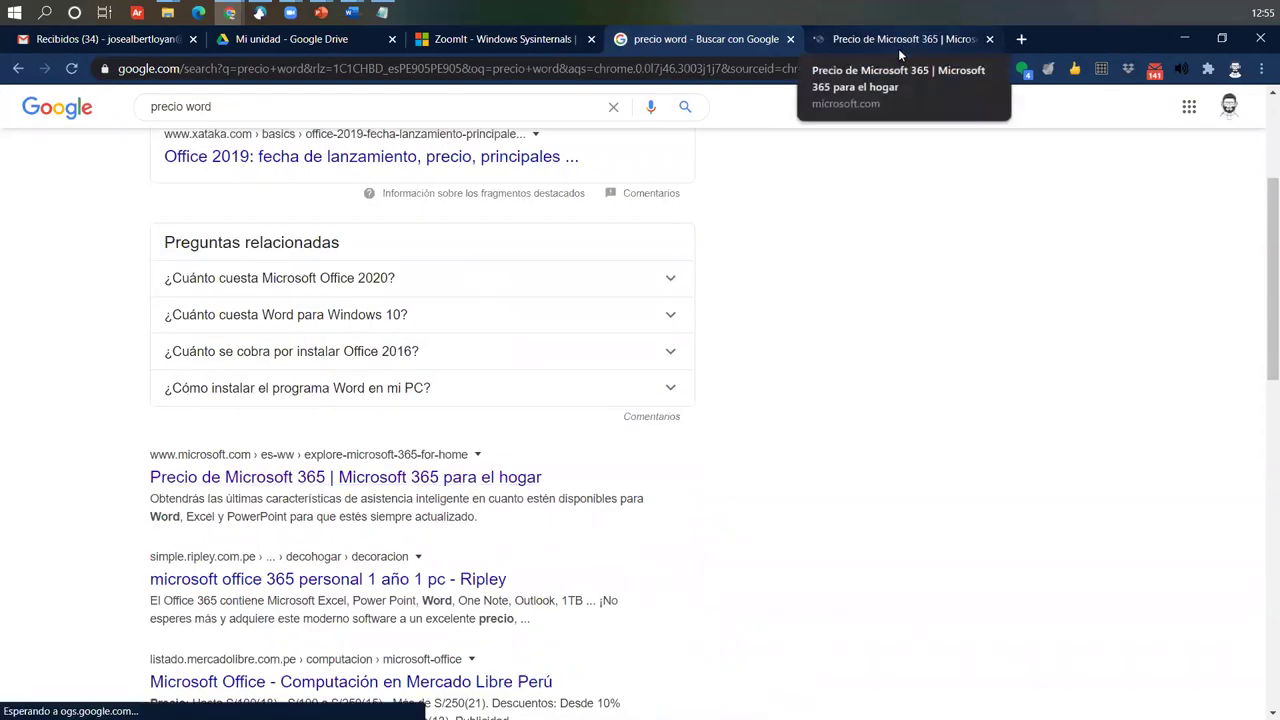
left_click(898, 40)
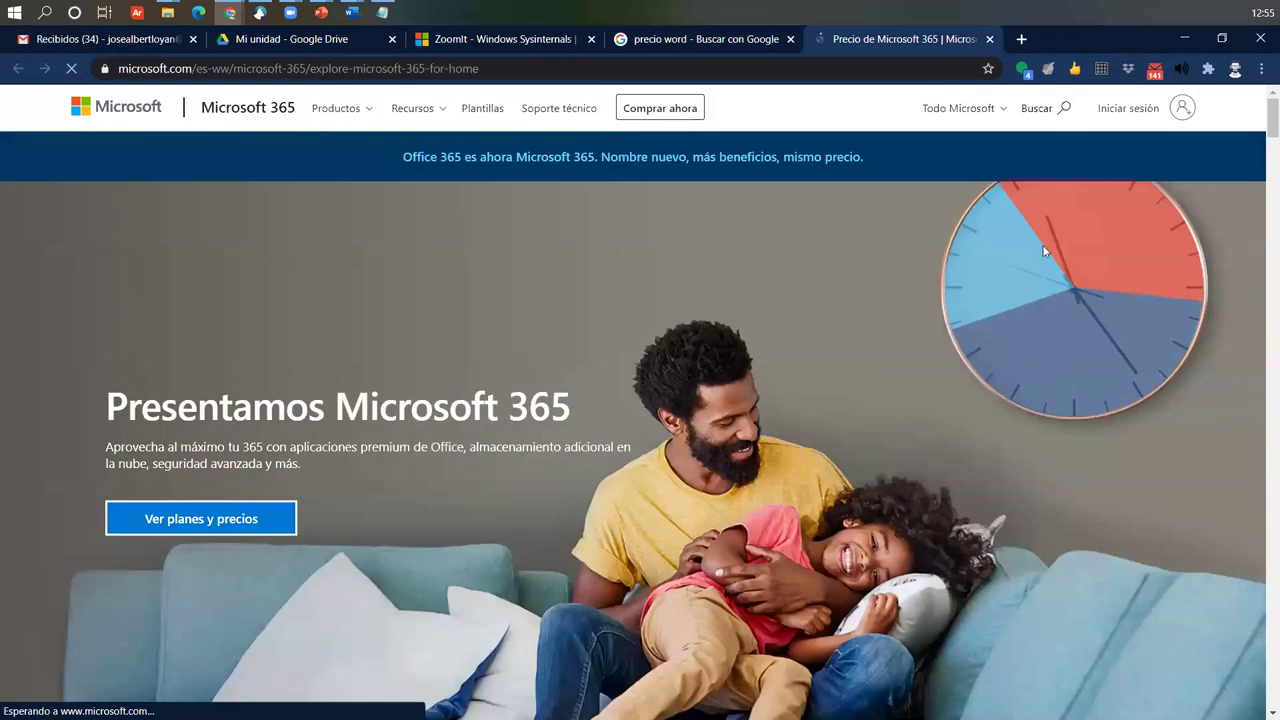
Look over the Microsoft 365 page and open the Planes y precios comparison for home products.
scroll(517, 440, "down", 3)
scroll(517, 441, "down", 4)
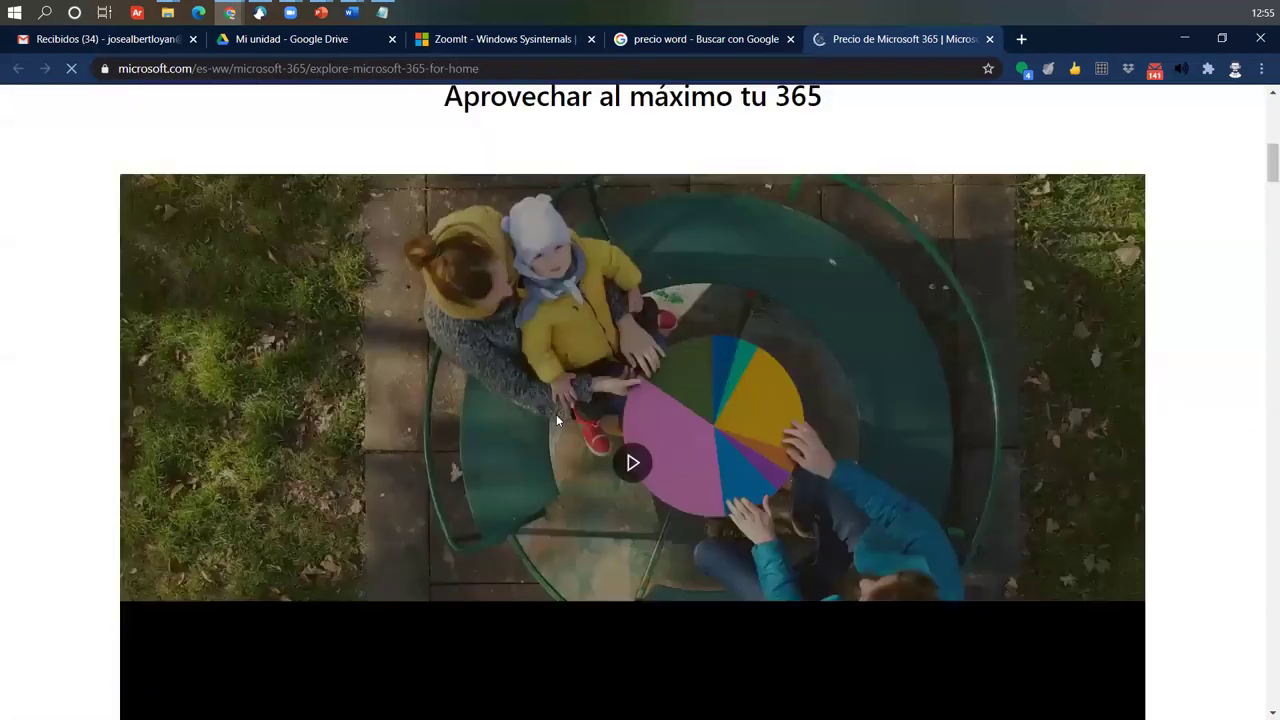
scroll(541, 304, "up", 7)
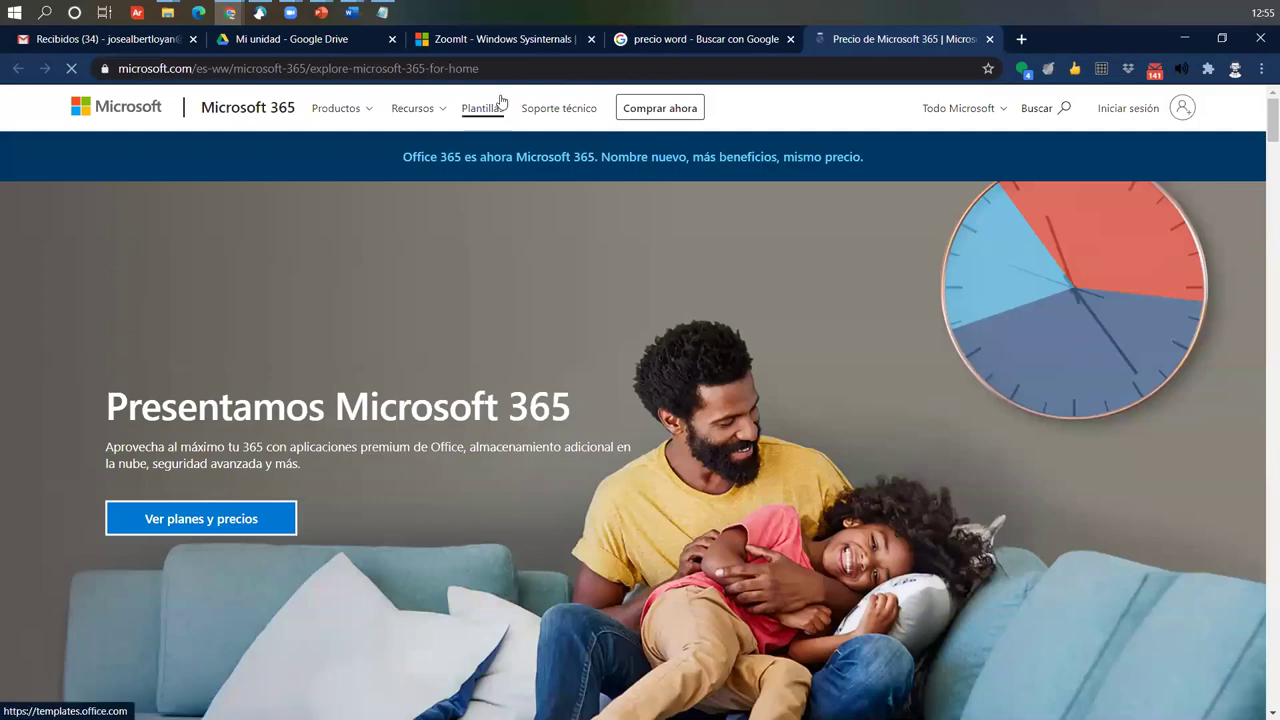
left_click(337, 110)
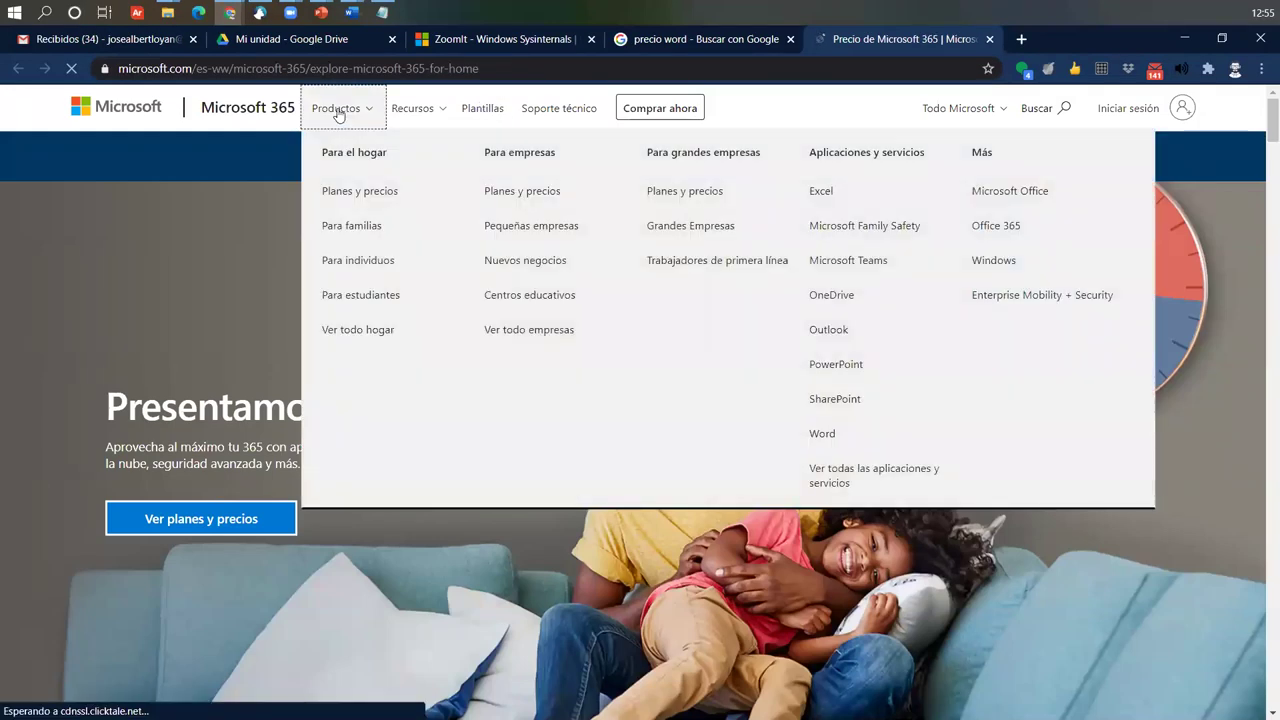
left_click(703, 193)
left_click(360, 192)
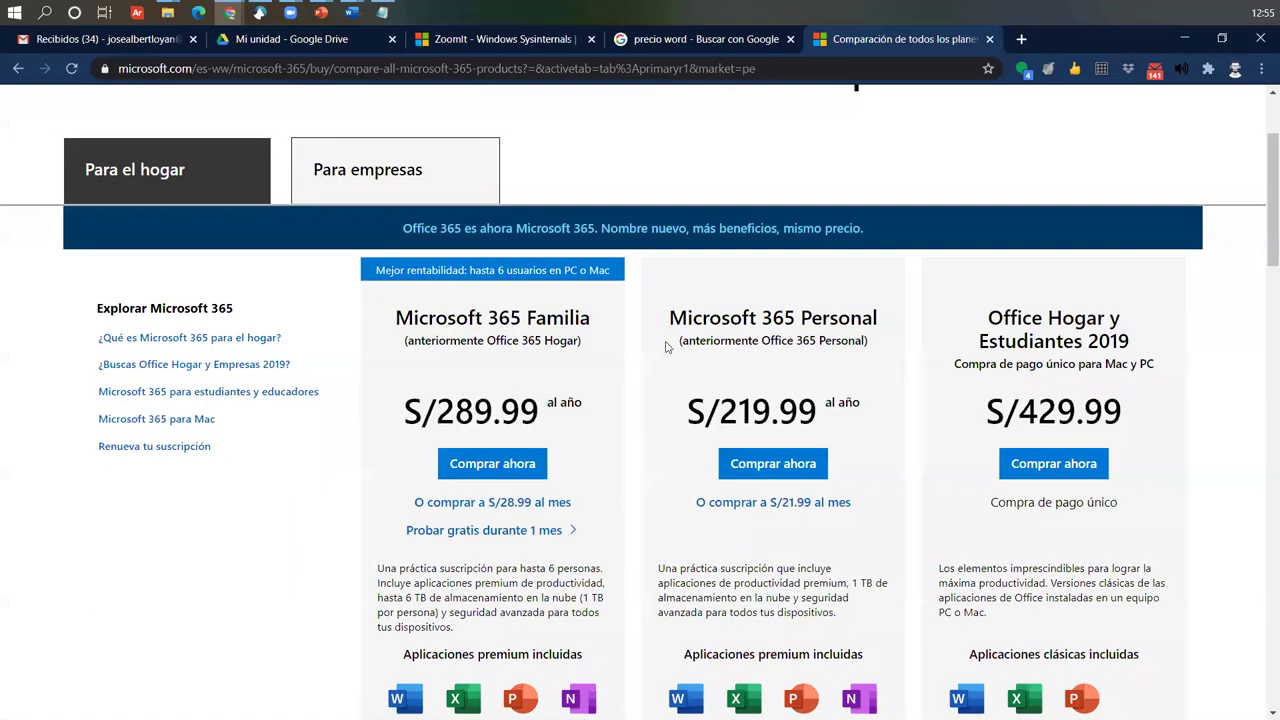
Compare the home plans, check the cart price of Office Hogar y Empresas 2019, and return to the comparison page.
scroll(1040, 465, "down", 1)
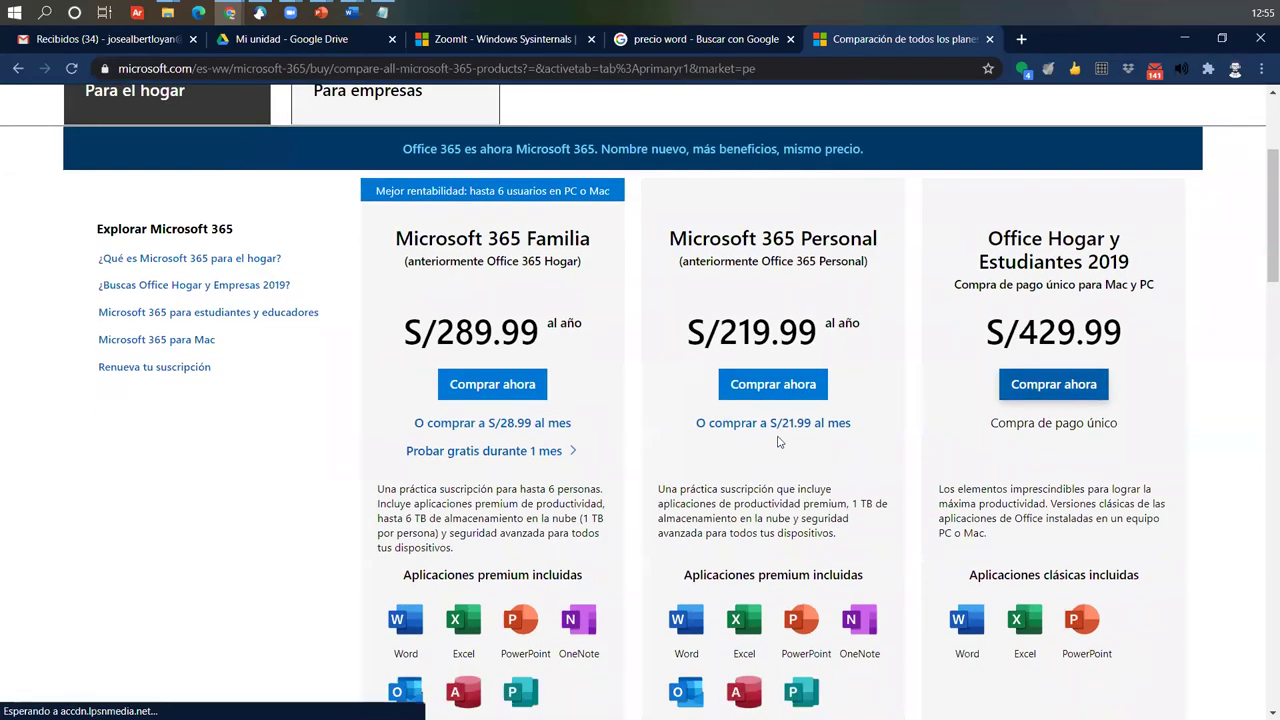
scroll(779, 441, "down", 10)
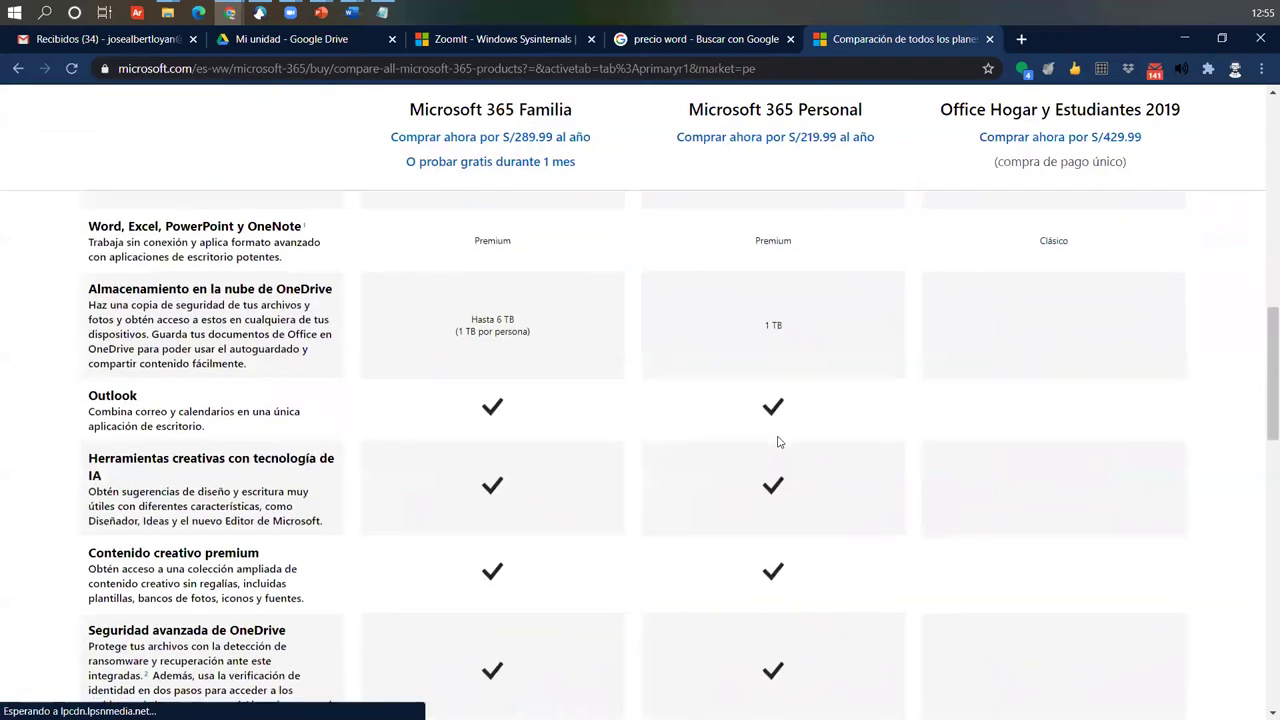
scroll(779, 441, "down", 10)
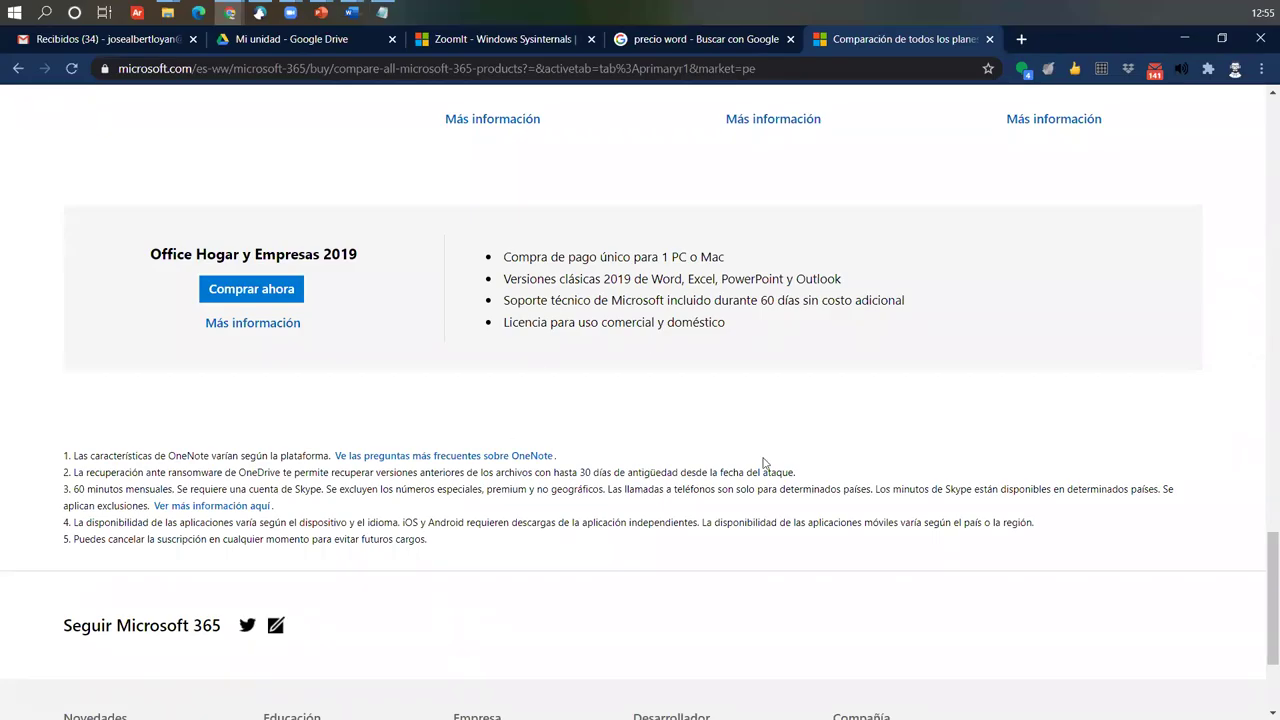
left_click(275, 300)
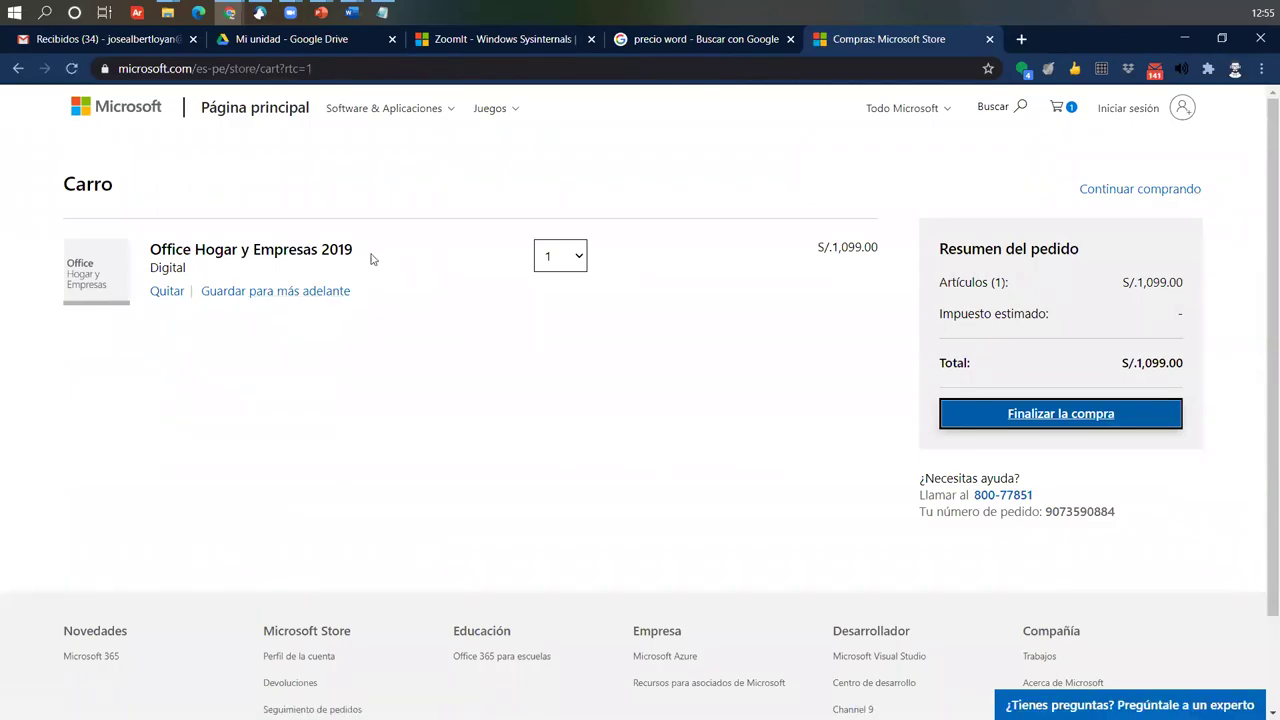
key("alt+Left")
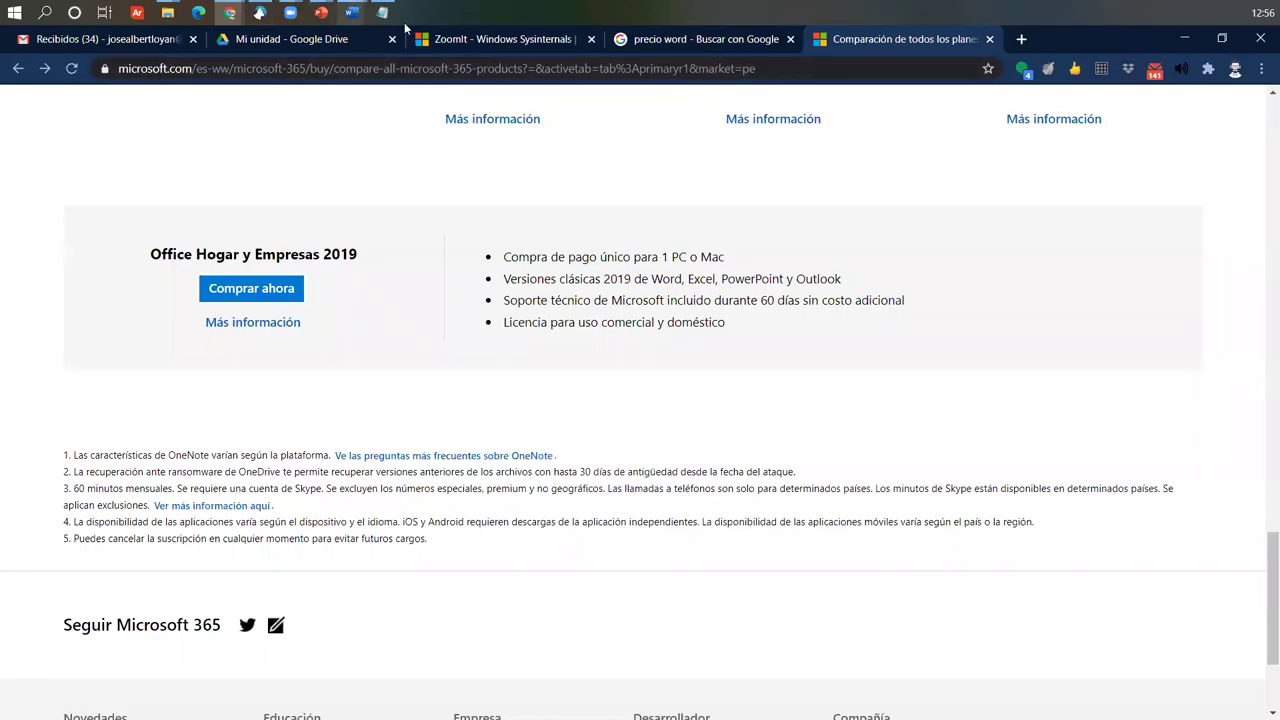
Switch to the blank Word document, review the account's subscription information and return to the document.
mouse_move(351, 12)
left_click(503, 121)
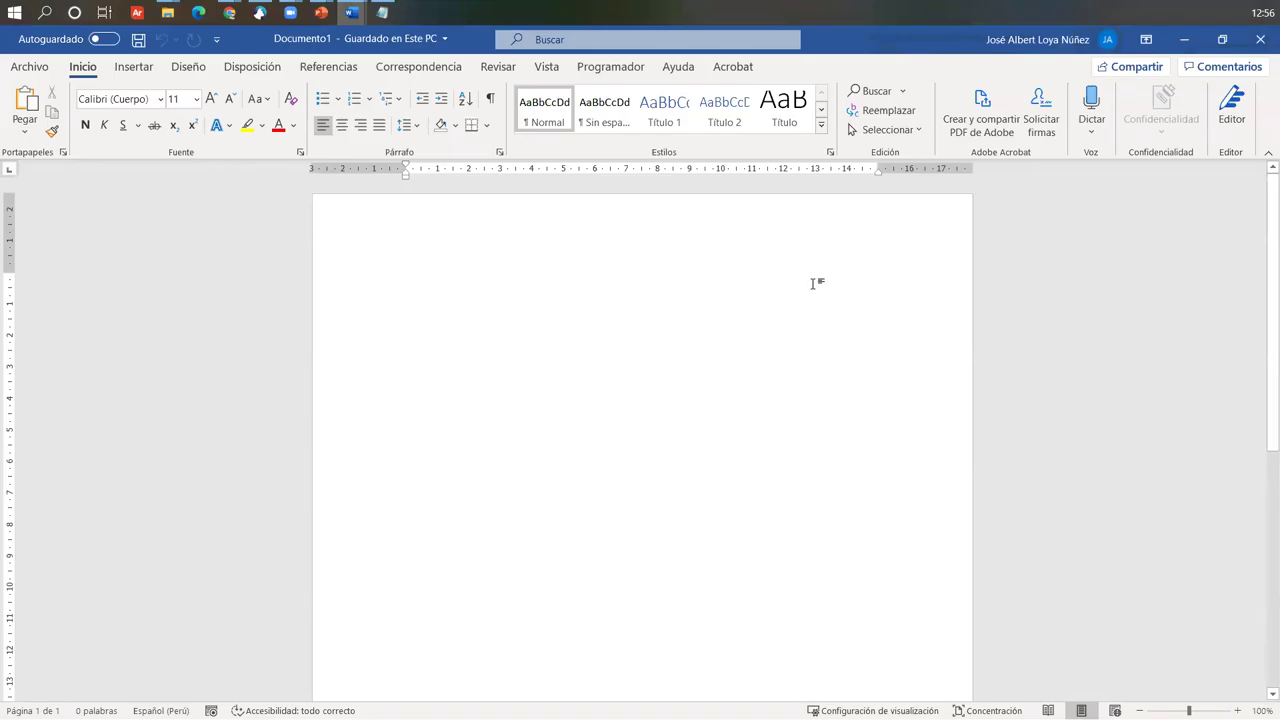
left_click(30, 66)
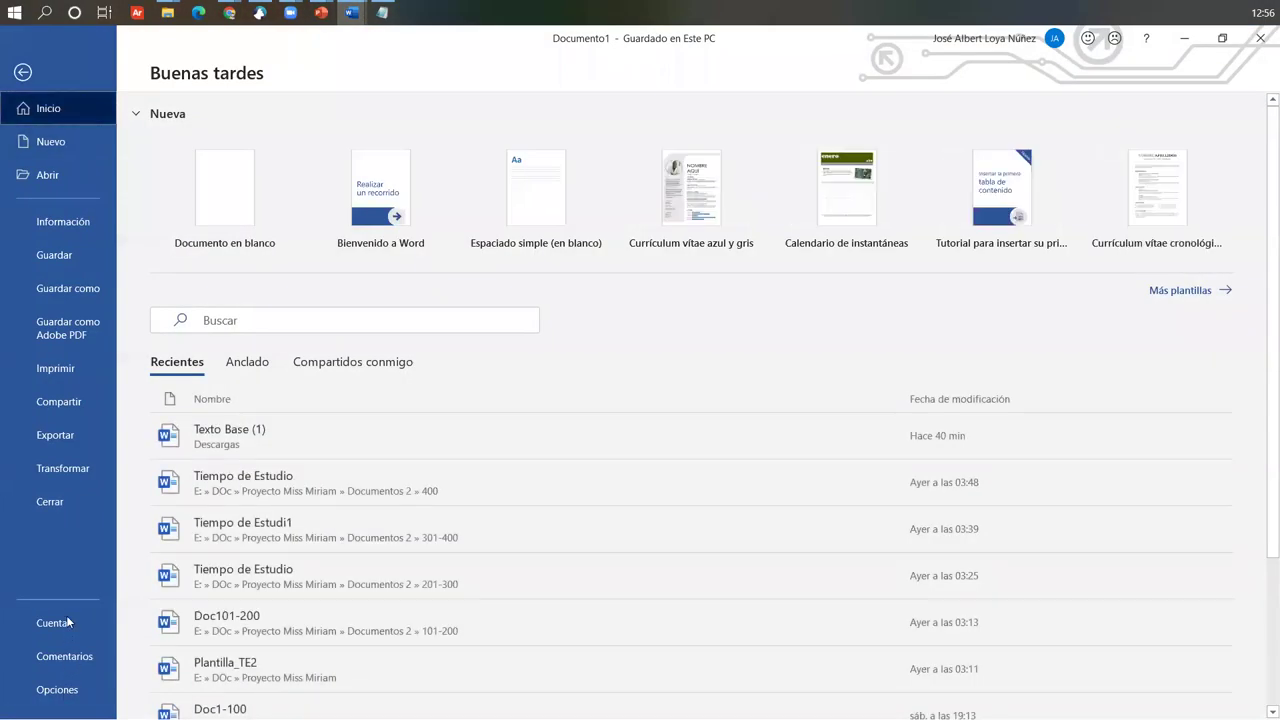
left_click(94, 622)
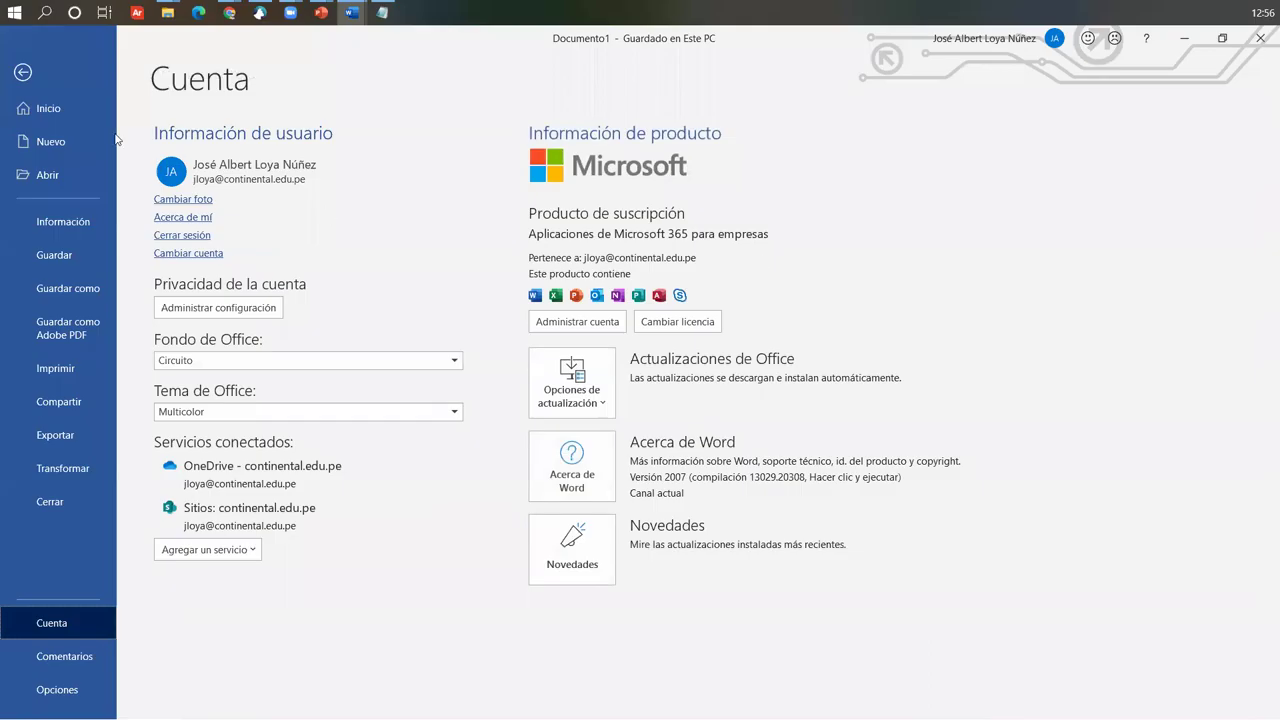
left_click(22, 72)
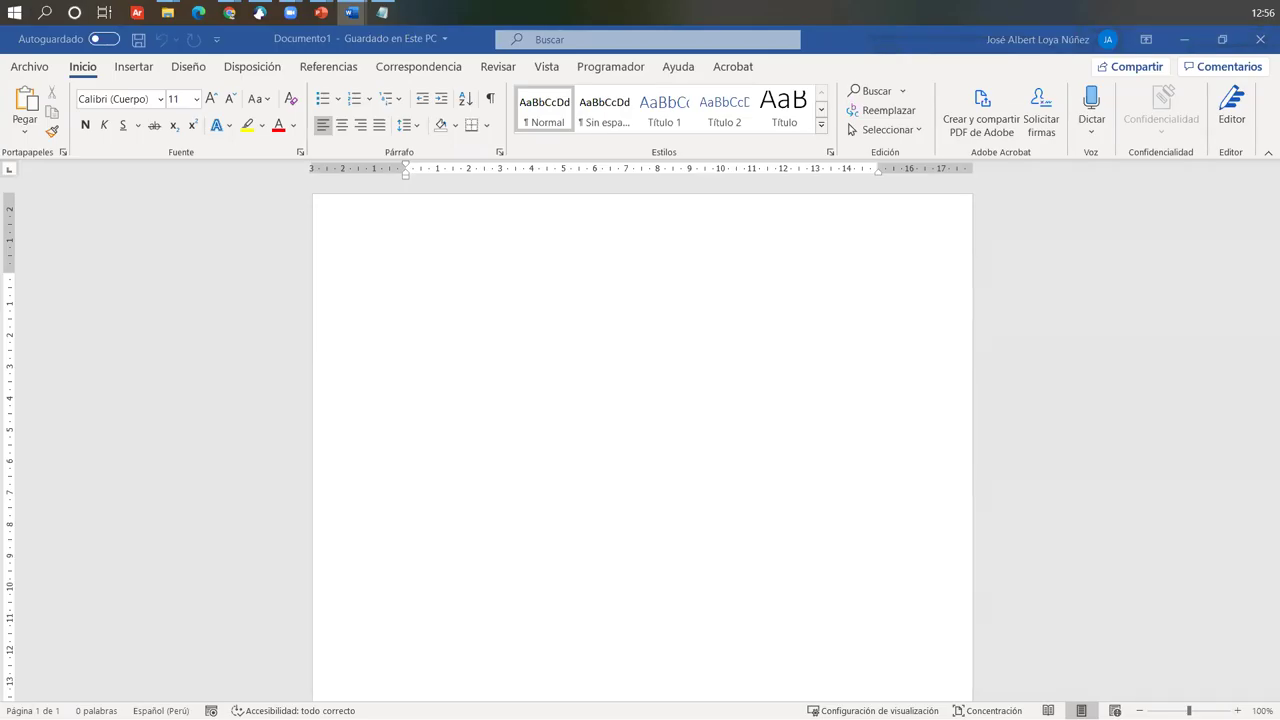
Paste the copied sample text with the Importancia and Servicio al cliente sections into the blank document.
left_click(453, 279)
key("ctrl+v")
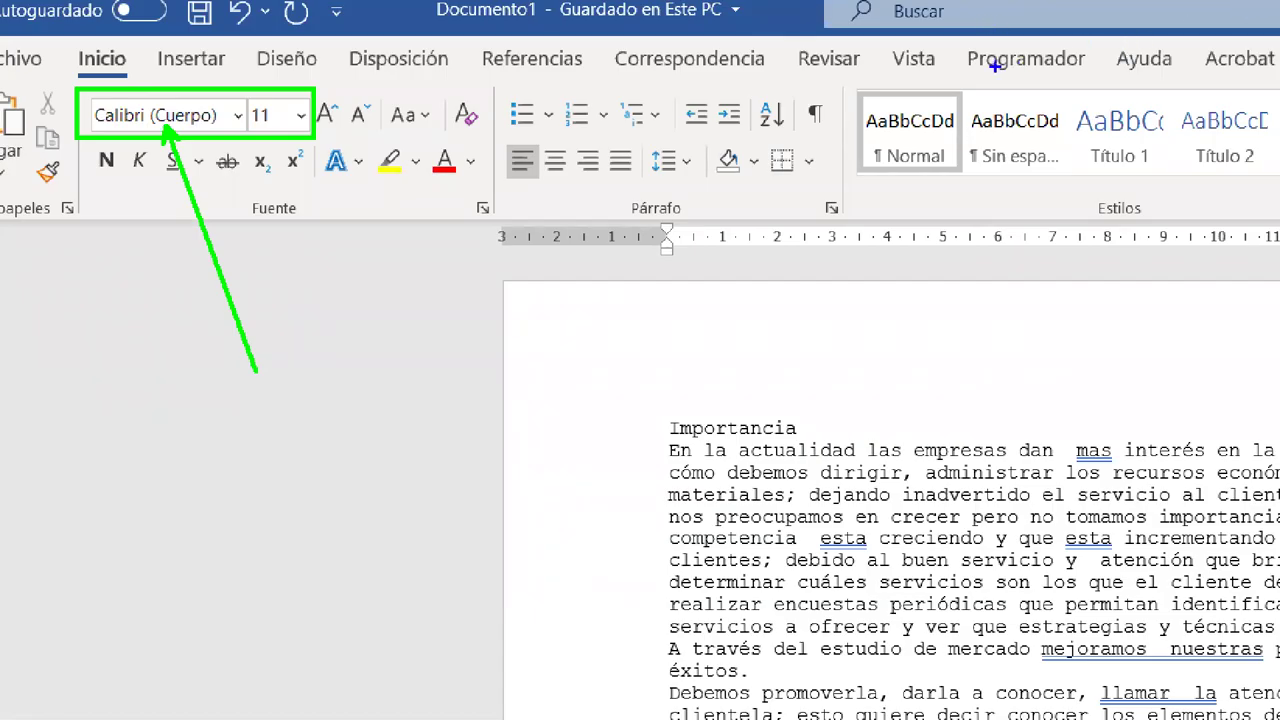
left_click_drag(847, 82, 1277, 190)
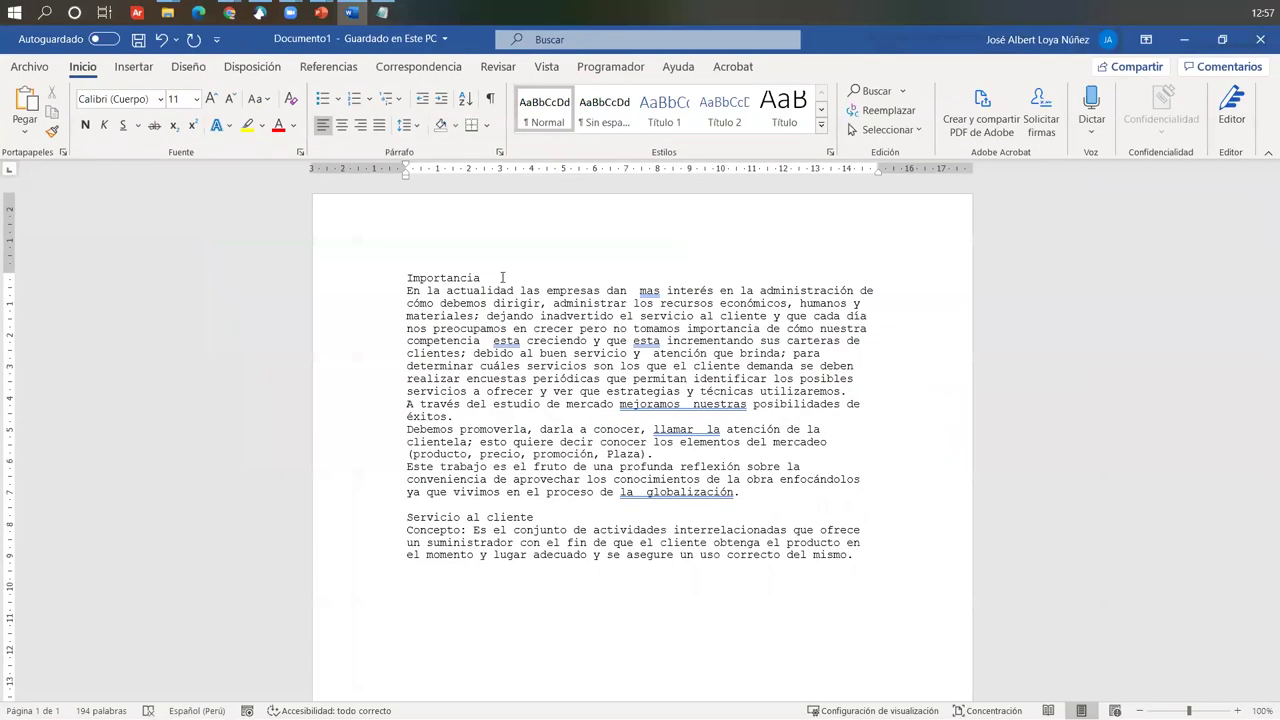
Apply the Título 1 style to the lines "Importancia" and "Servicio al cliente".
double_click(664, 428)
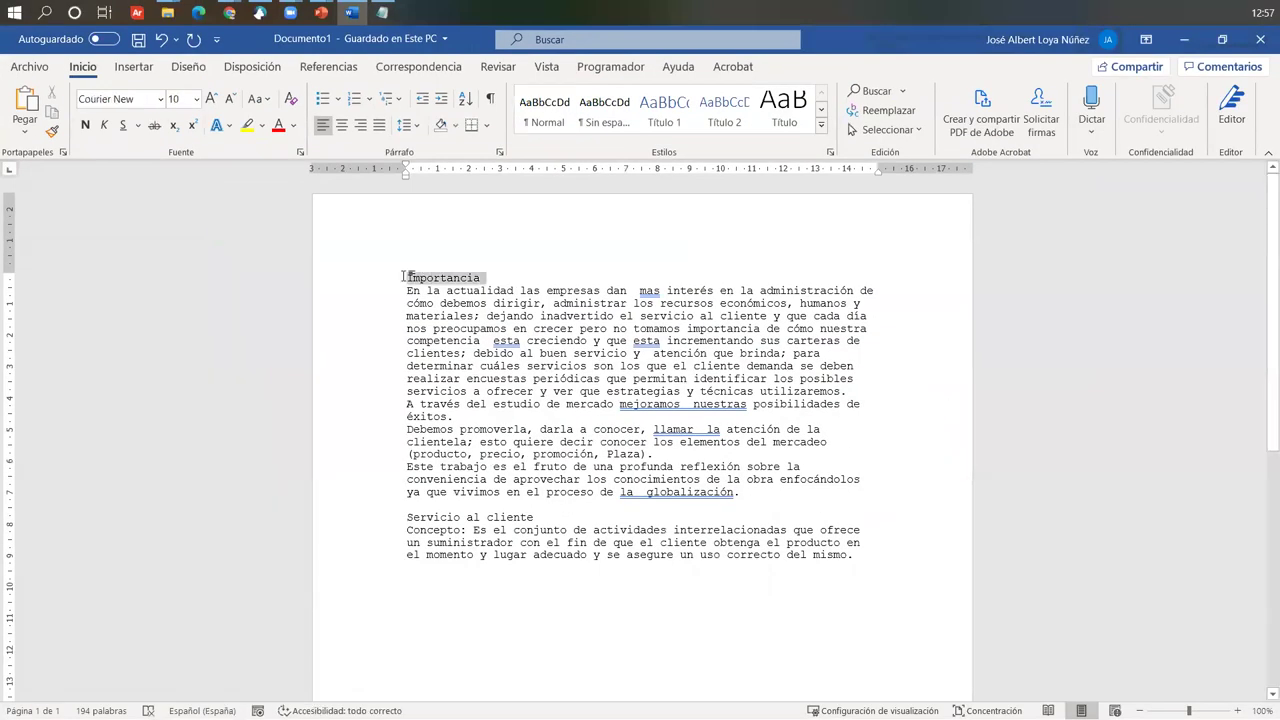
left_click(671, 118)
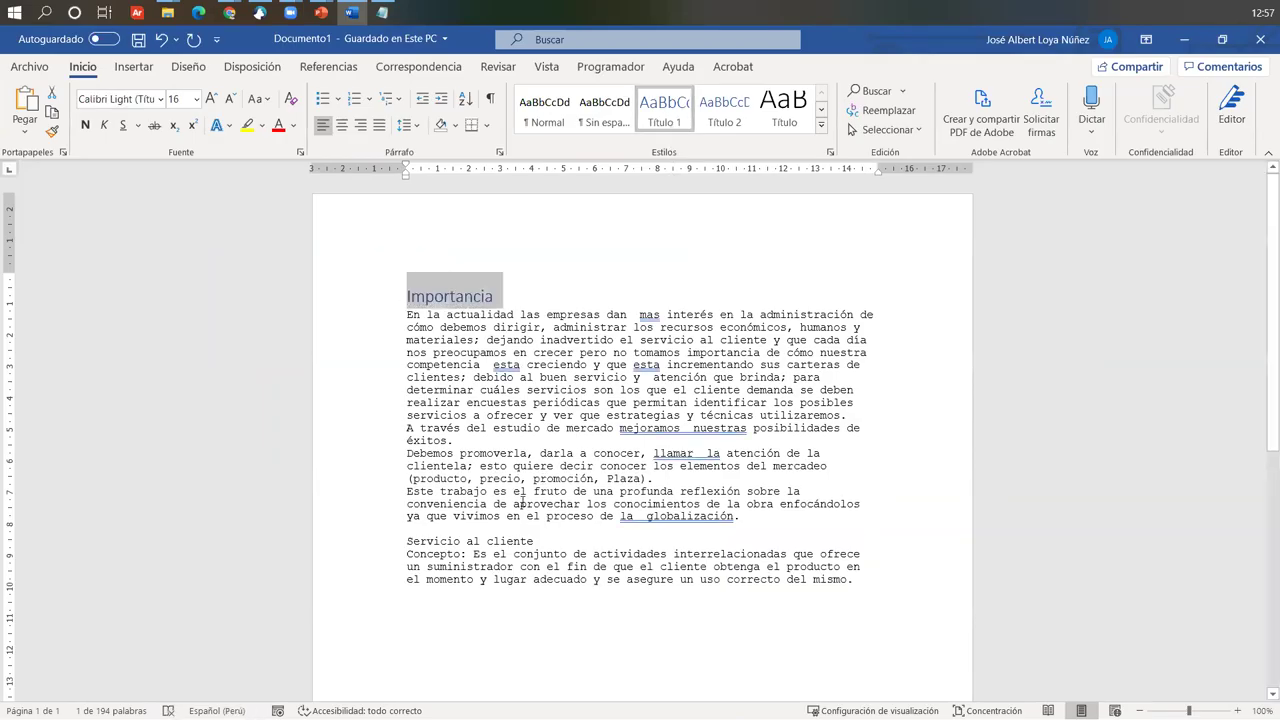
left_click_drag(485, 538, 406, 541)
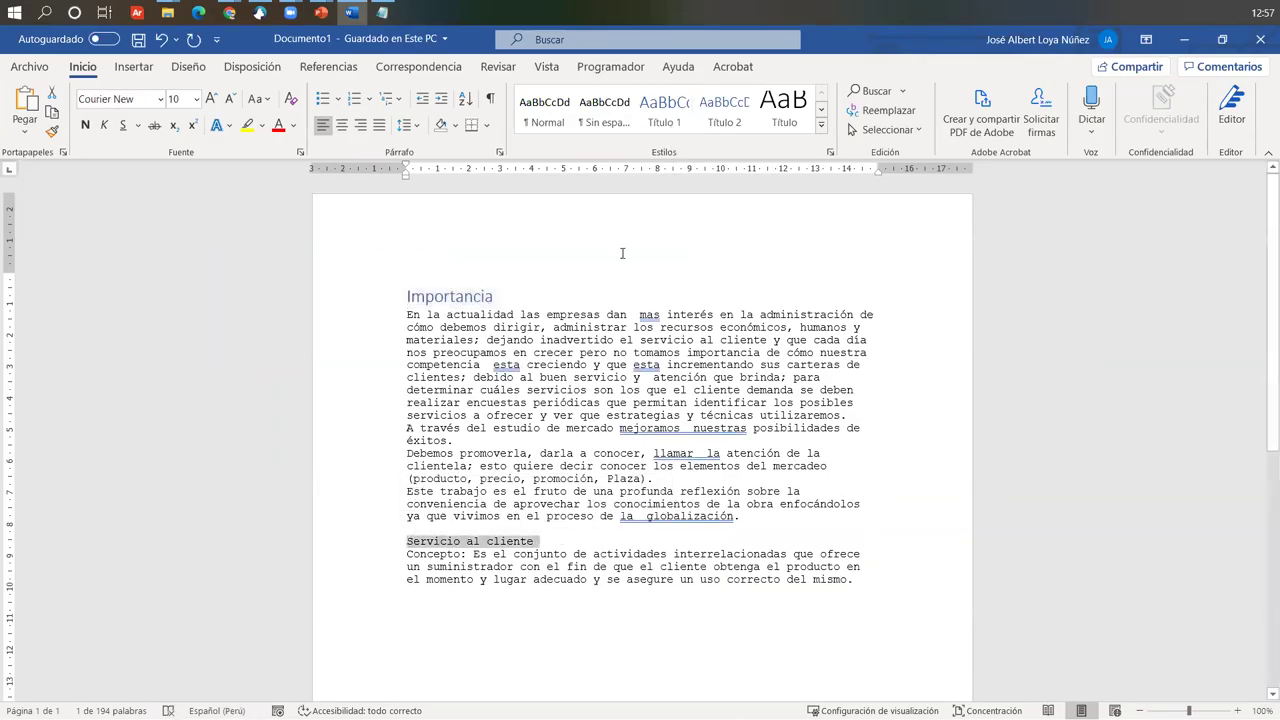
left_click(684, 121)
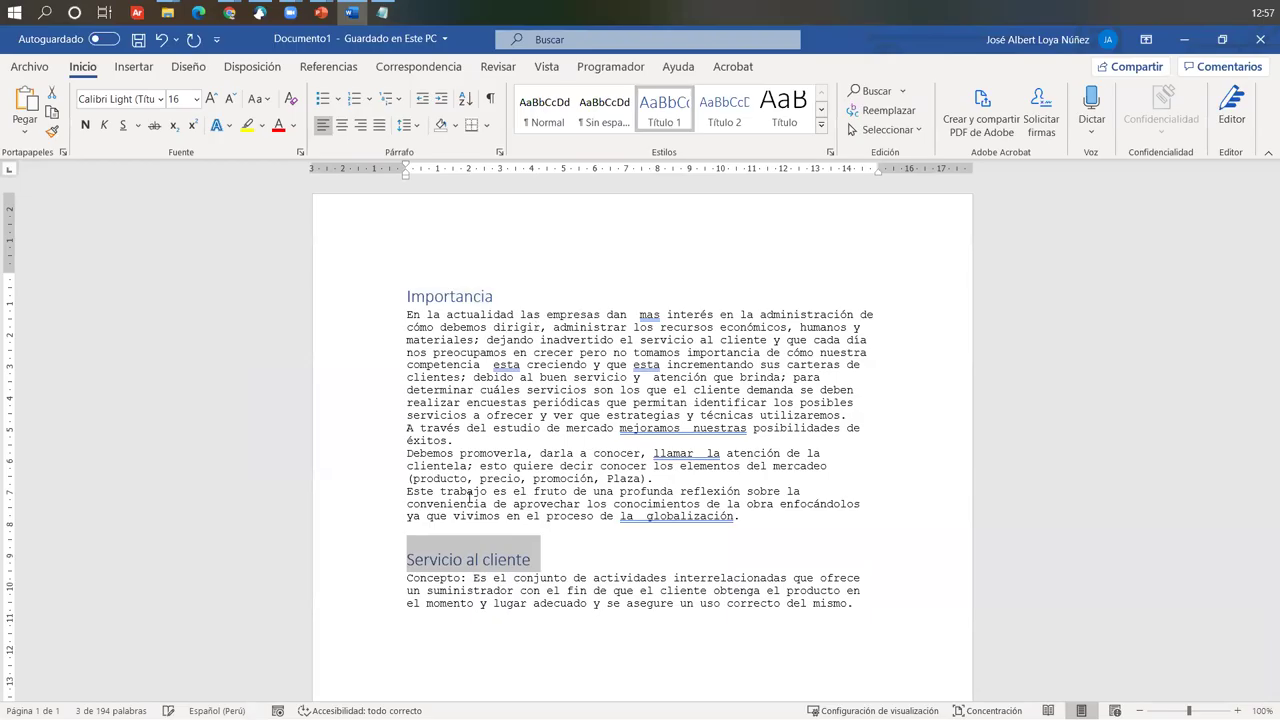
Show the navigation pane listing the document's headings.
left_click(441, 294)
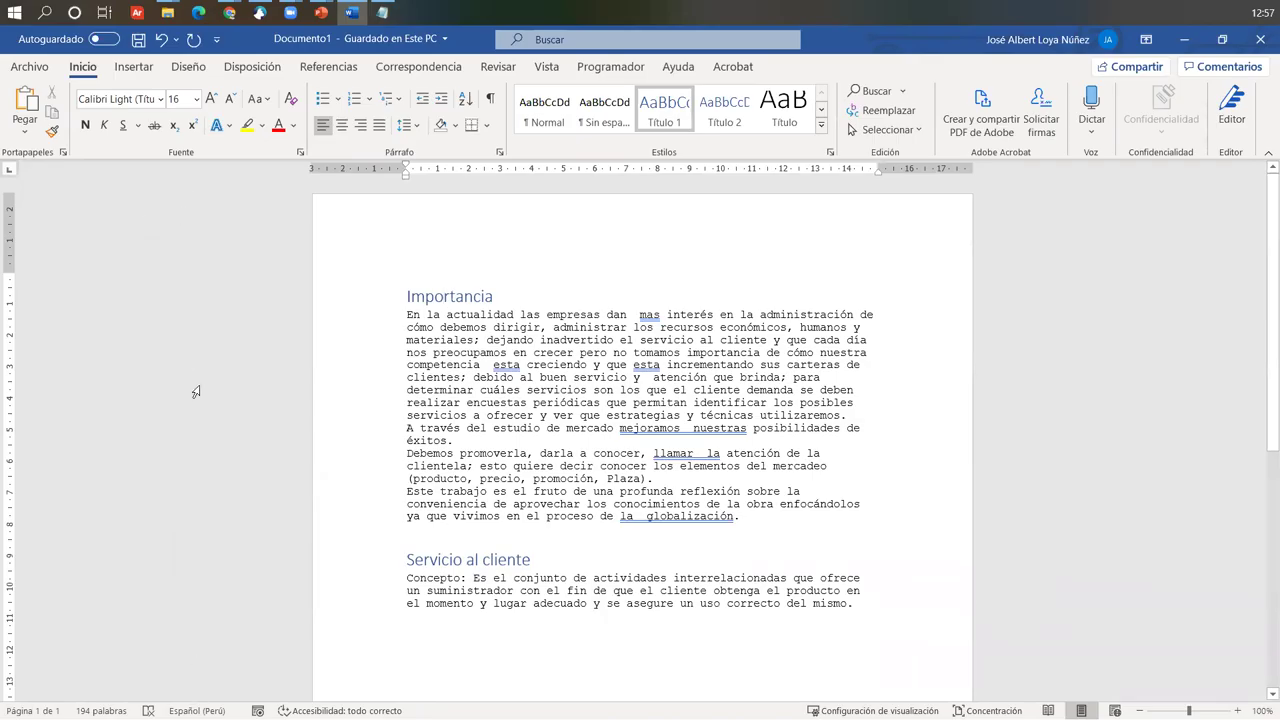
left_click(547, 70)
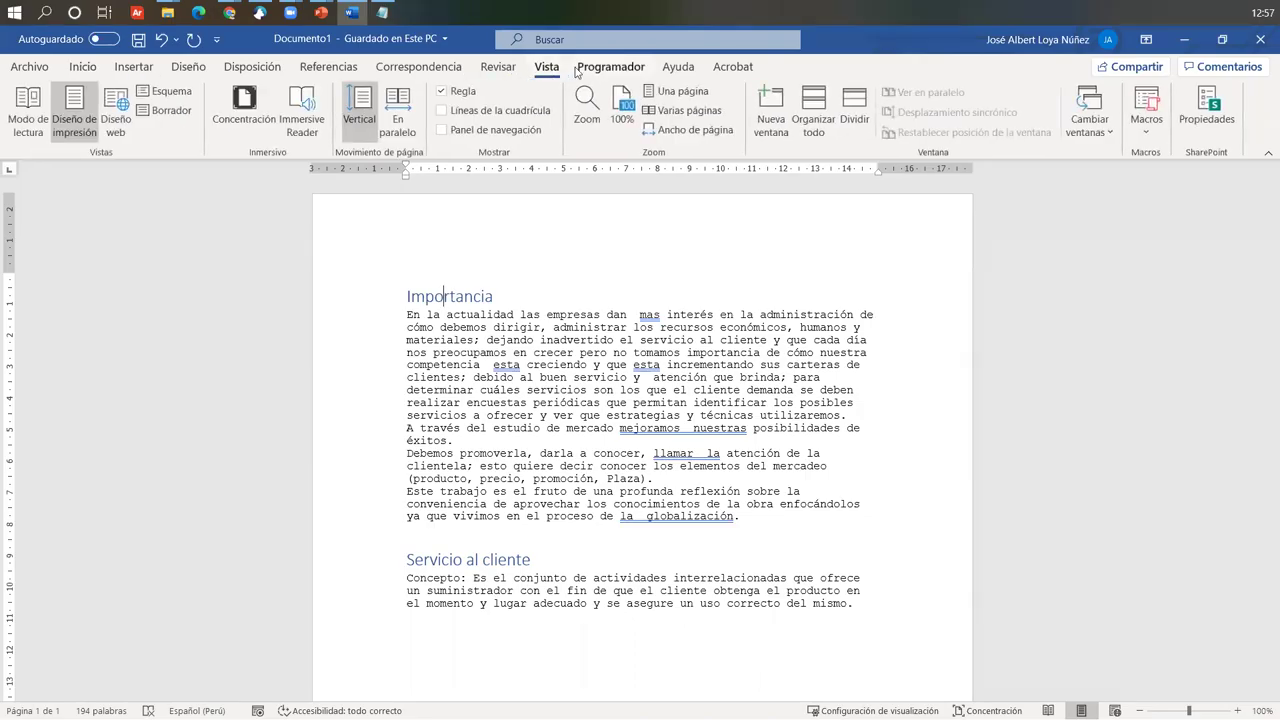
left_click(470, 132)
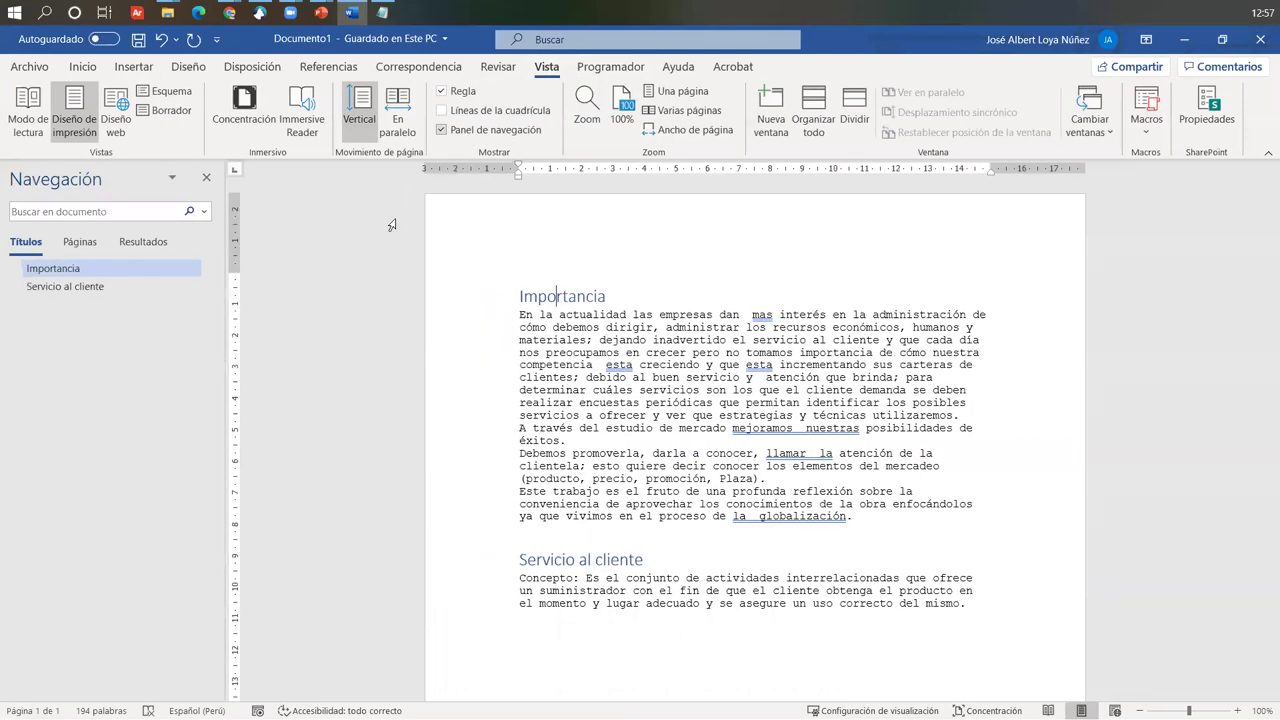
Jump back and forth between the Importancia and Servicio al cliente headings using the heading list, ending at Importancia.
left_click(85, 287)
left_click(73, 270)
left_click(70, 287)
left_click(74, 270)
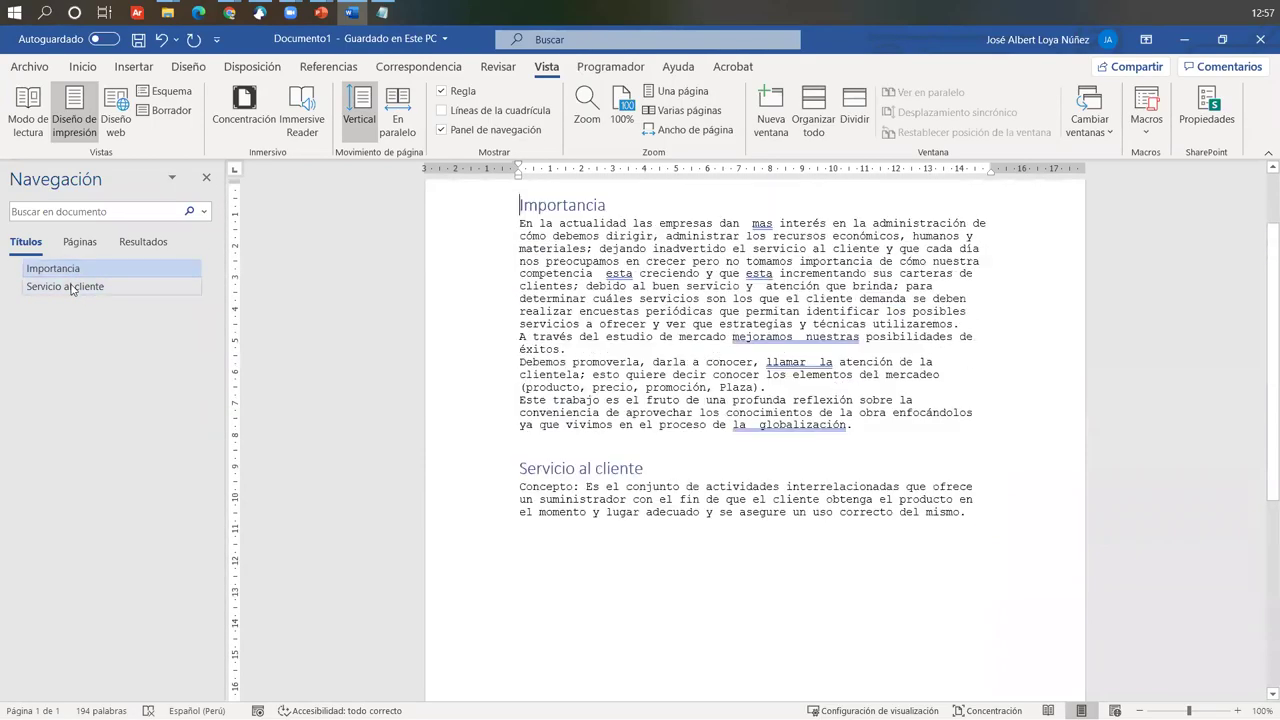
left_click(78, 288)
left_click(76, 270)
left_click(78, 287)
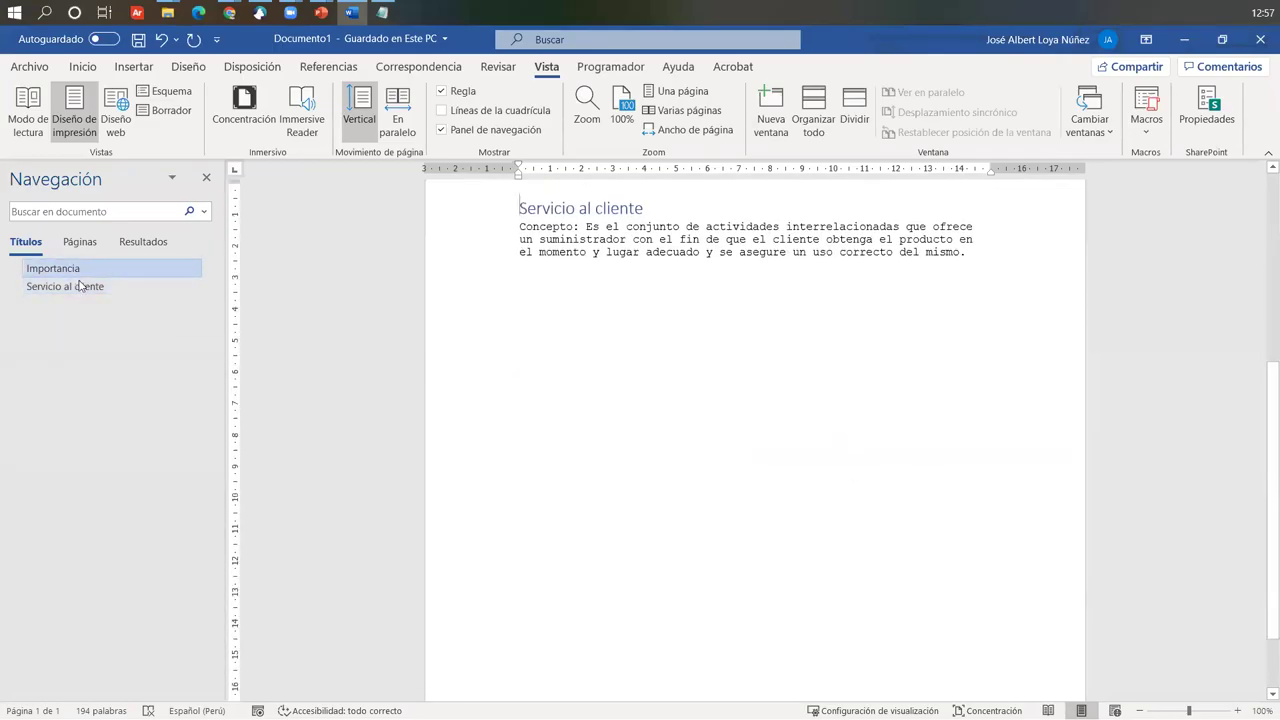
left_click(135, 268)
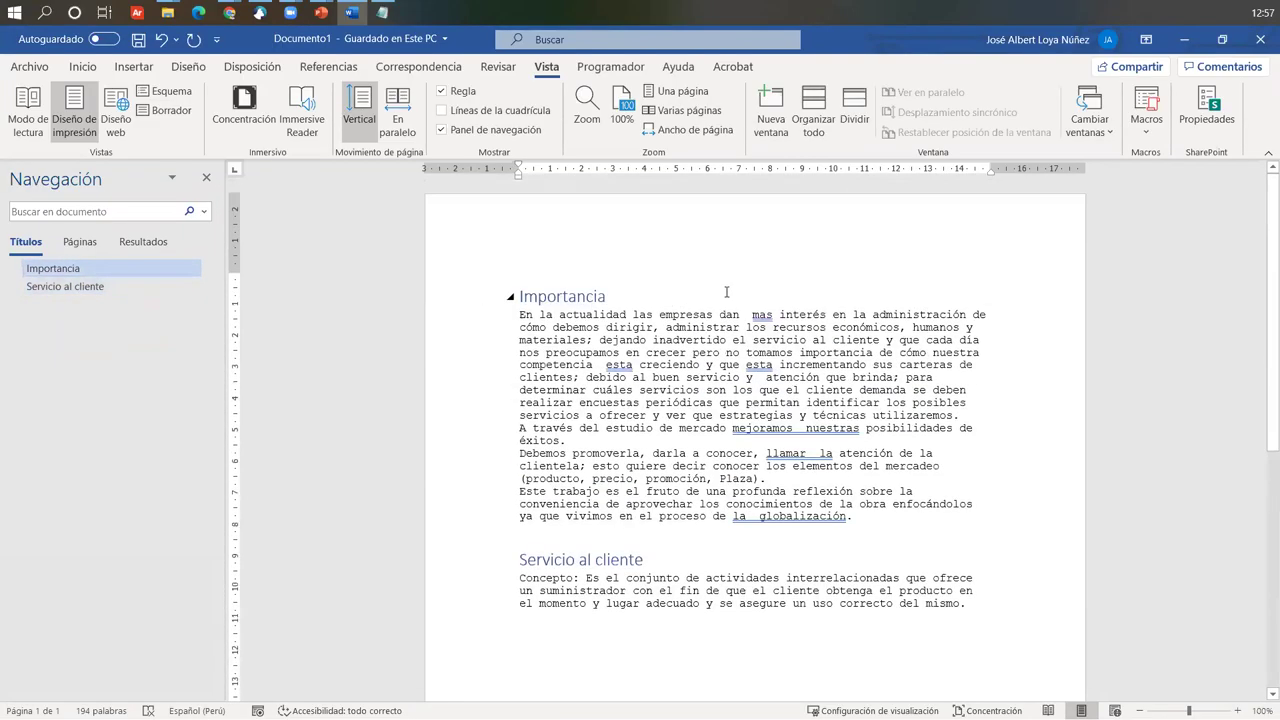
Add an empty paragraph above the Importancia heading and give it the Normal style.
key("Return")
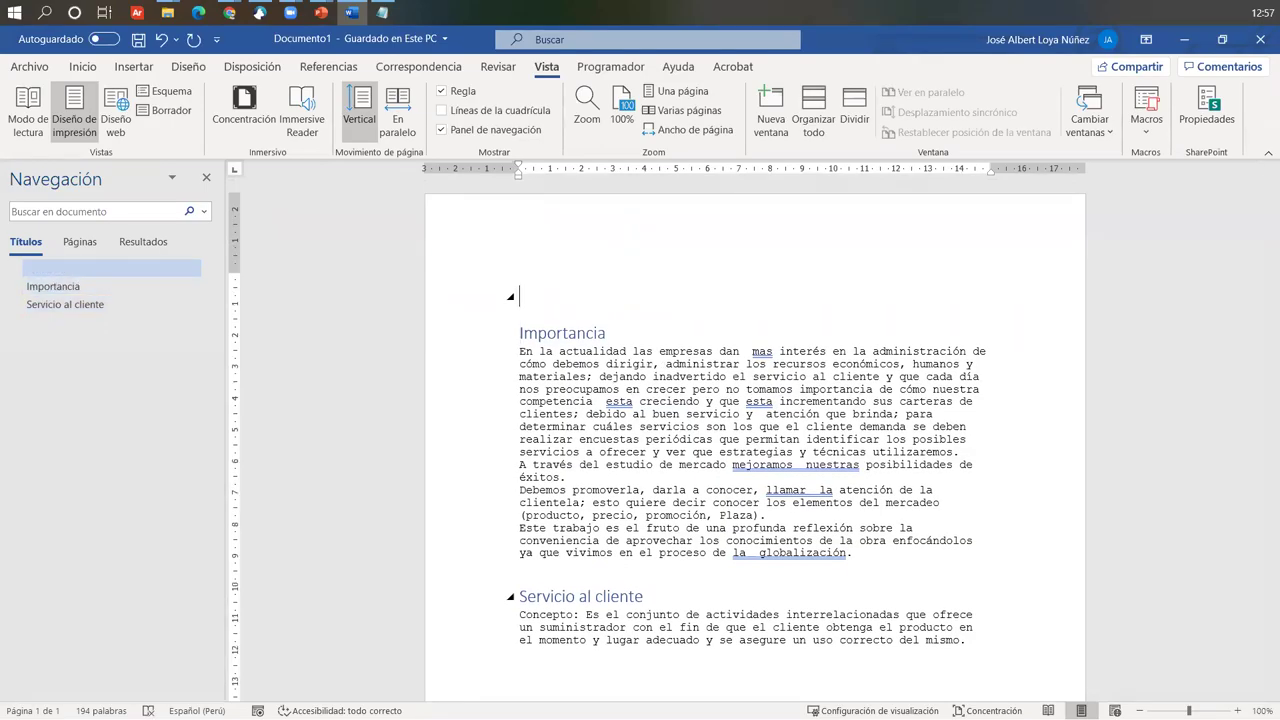
left_click(83, 66)
left_click(541, 108)
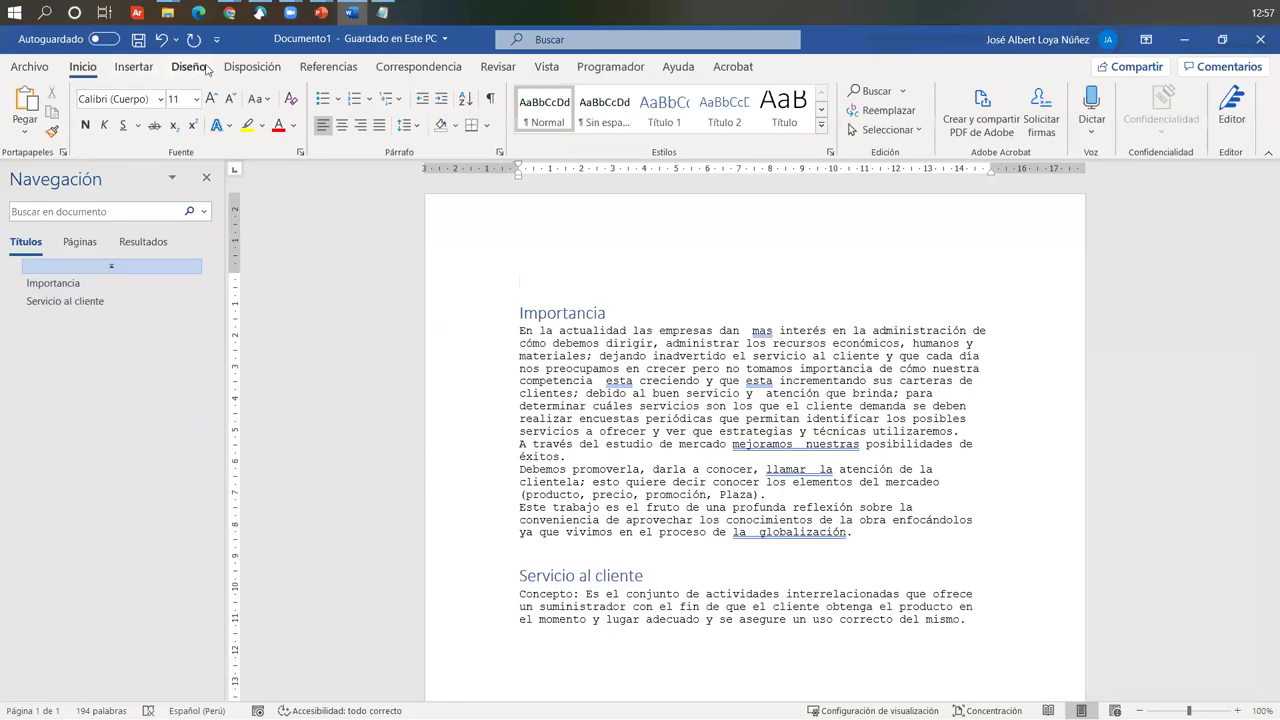
Insert a Tabla automática 1 table of contents in the empty paragraph above the Importancia heading.
left_click(164, 68)
left_click(156, 66)
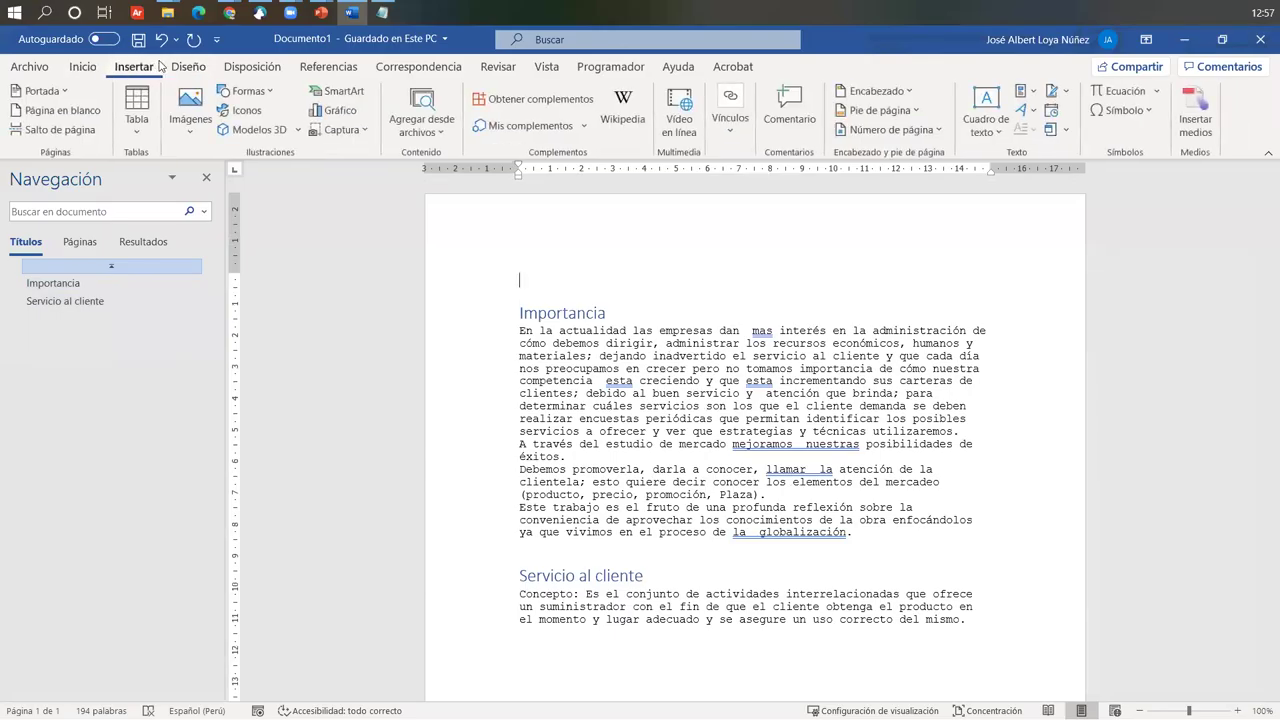
left_click(344, 68)
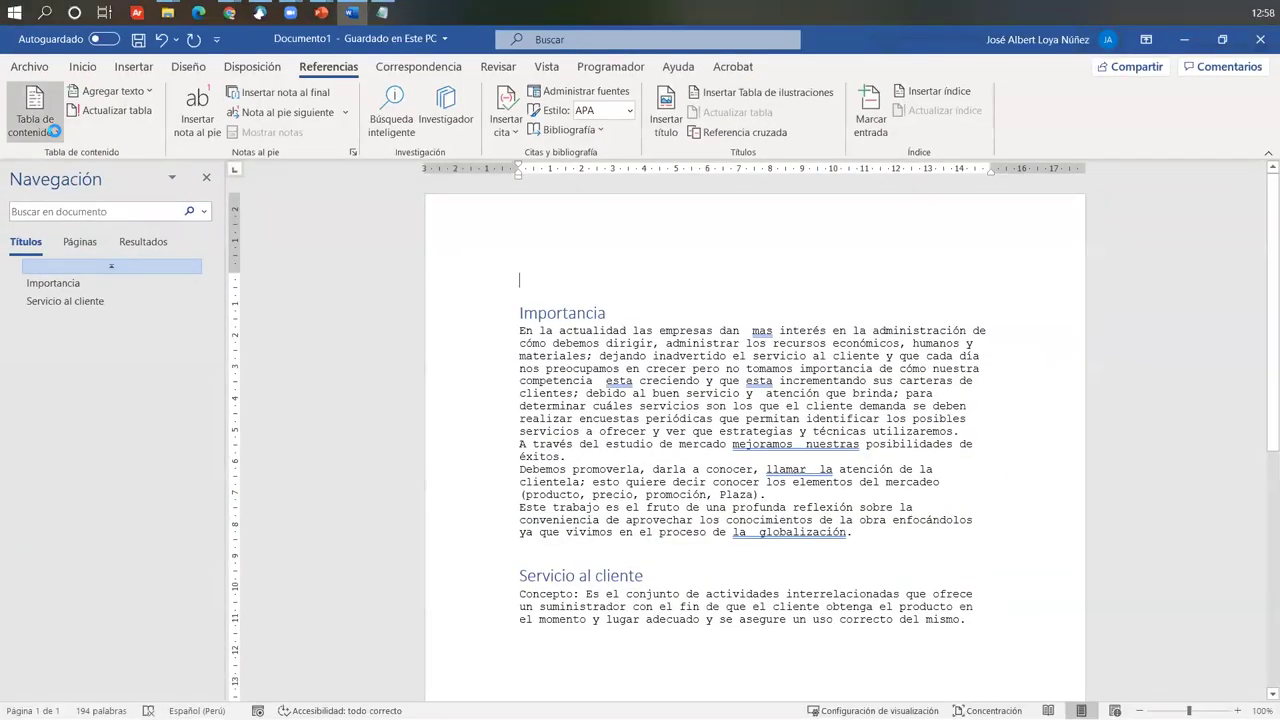
left_click(53, 130)
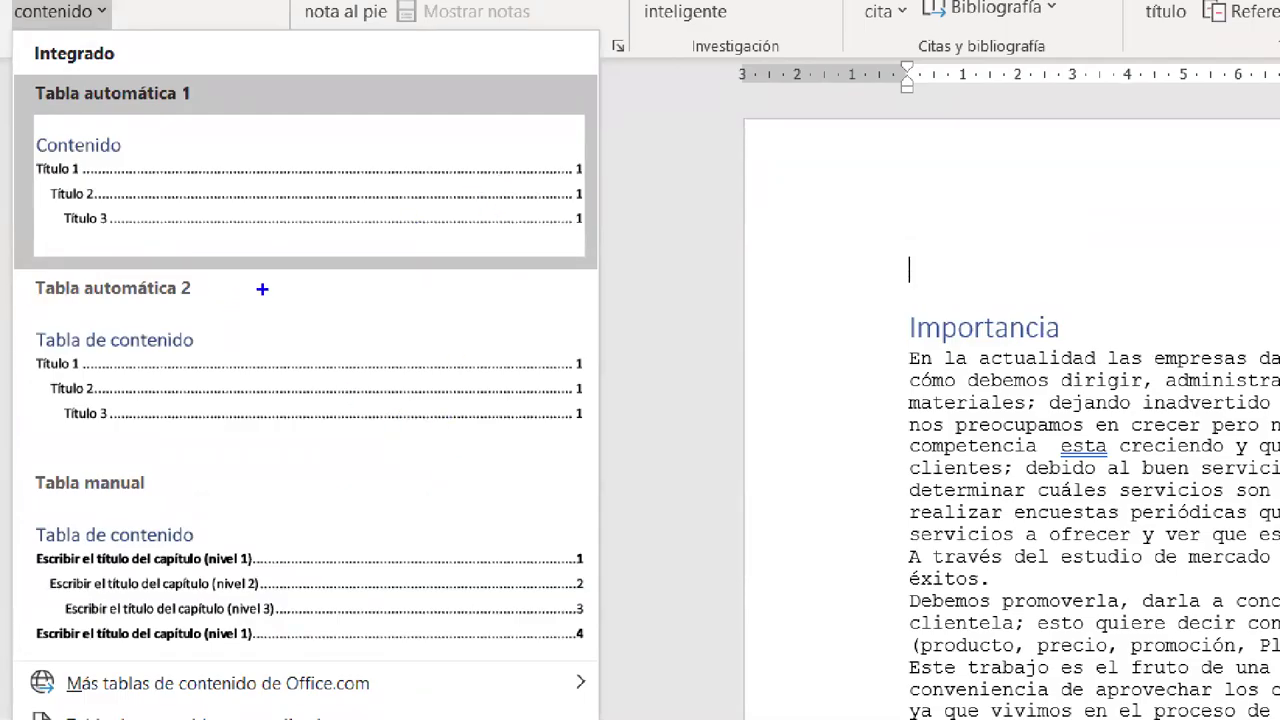
left_click_drag(380, 146, 521, 100)
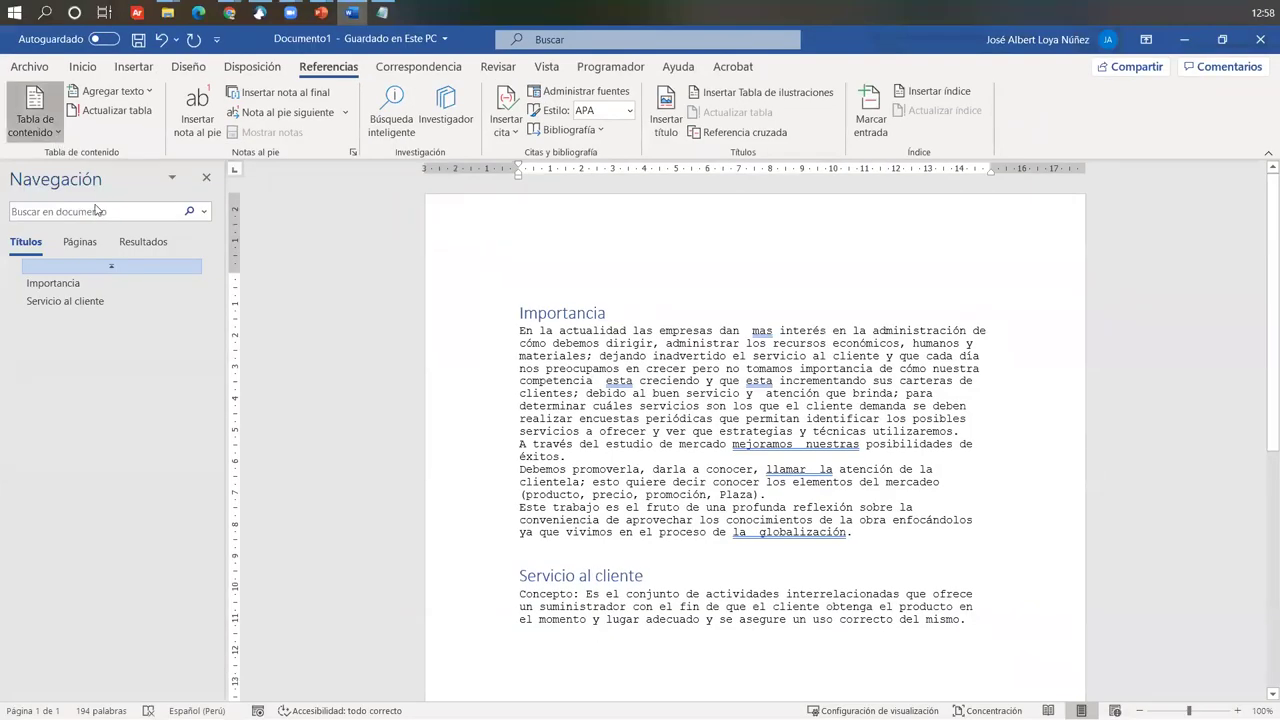
left_click(34, 110)
left_click(109, 224)
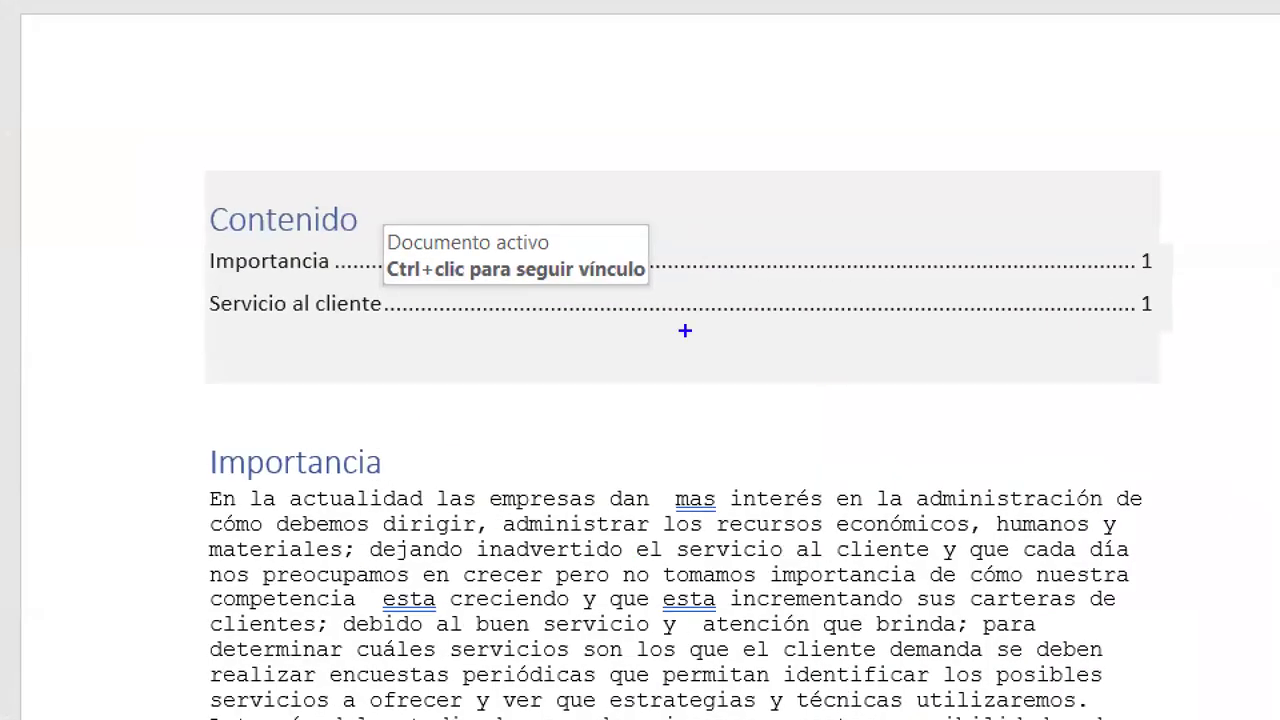
mouse_move(71, 146)
left_mouse_down()
mouse_move(949, 371)
mouse_move(1263, 394)
mouse_move(1165, 395)
left_mouse_up()
mouse_move(785, 328)
left_mouse_down()
mouse_move(1080, 543)
mouse_move(1113, 552)
left_mouse_up()
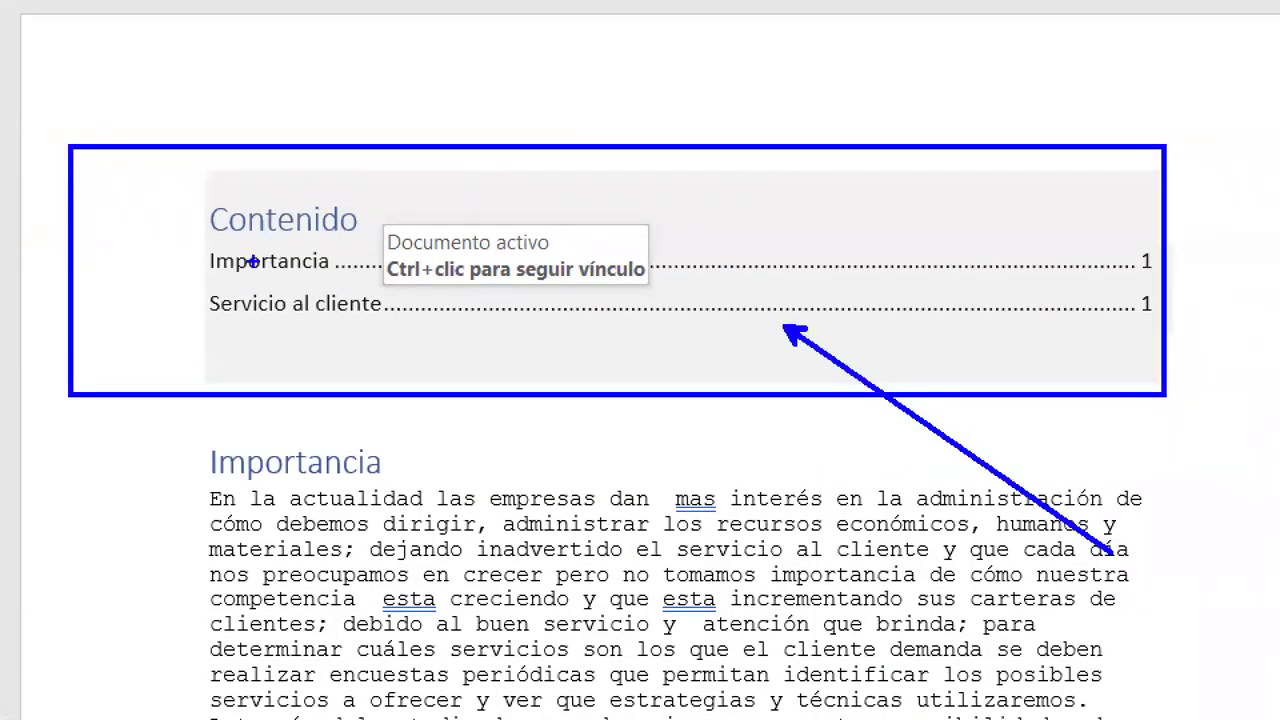
key("Escape")
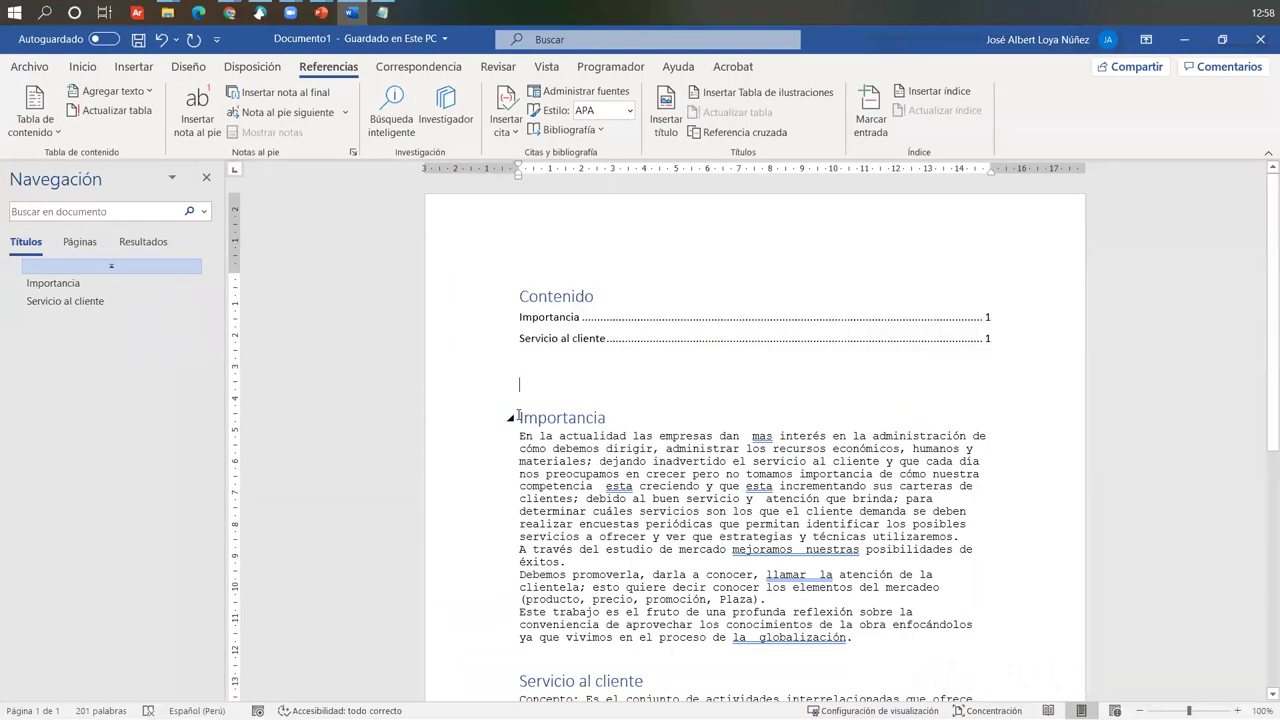
Insert a page break directly before the Importancia heading so the text starts on a new page after the table of contents.
left_click(519, 416)
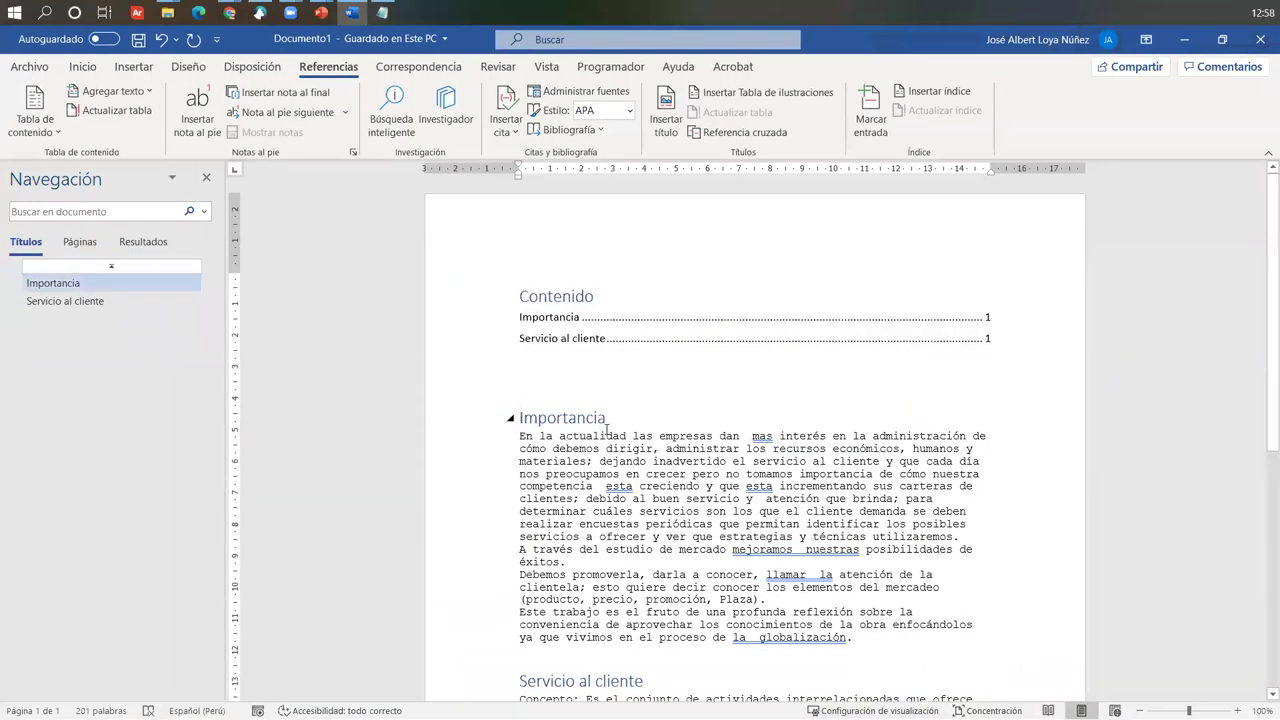
scroll(606, 432, "down", 5)
scroll(696, 340, "up", 4)
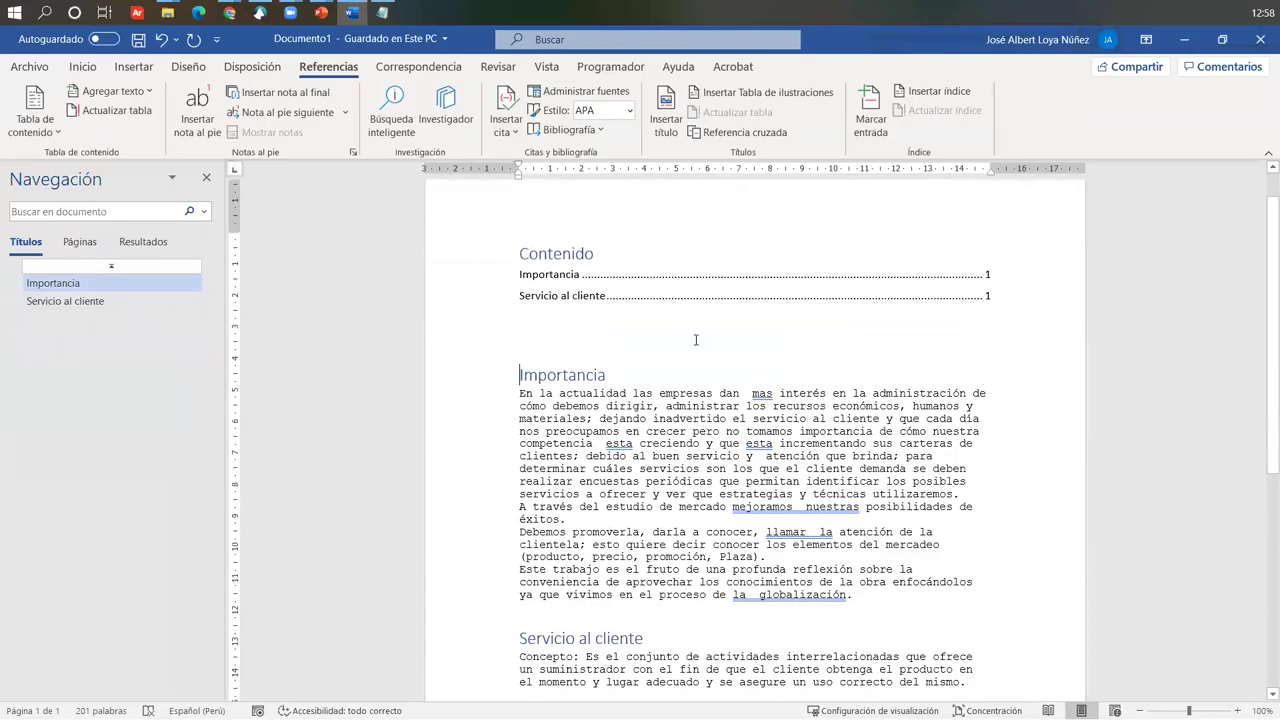
scroll(696, 340, "up", 1)
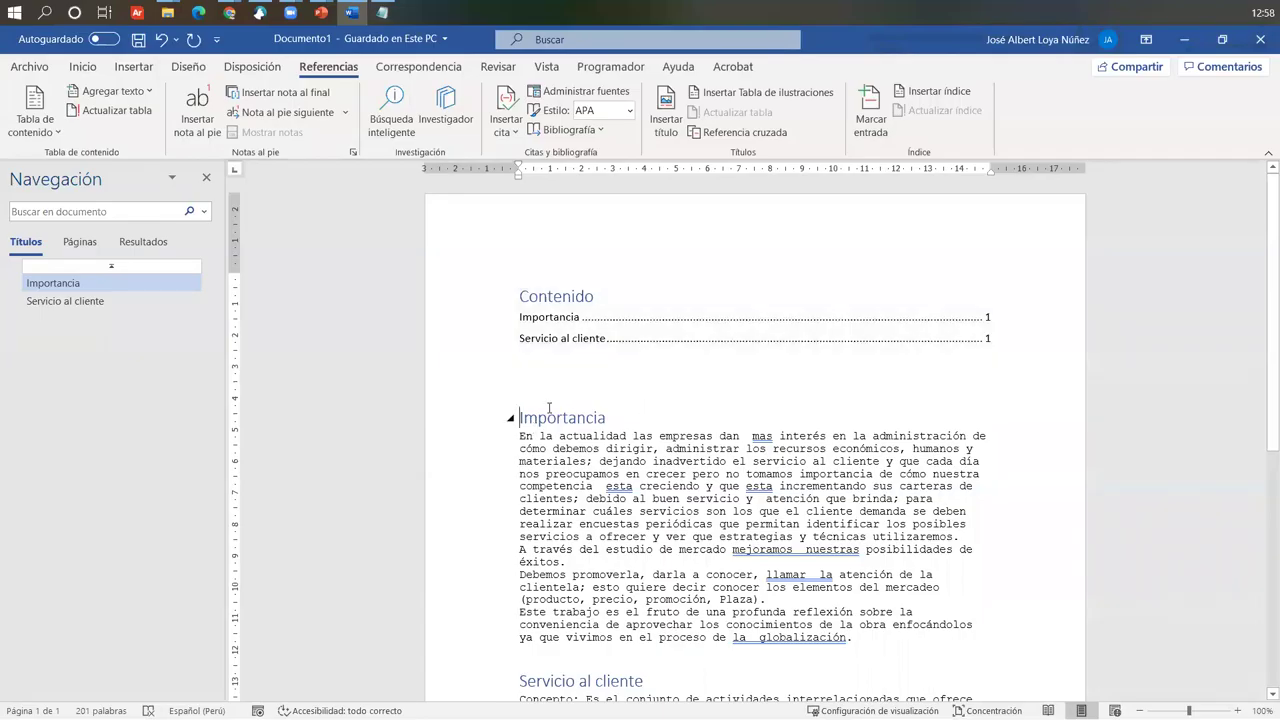
left_click(141, 70)
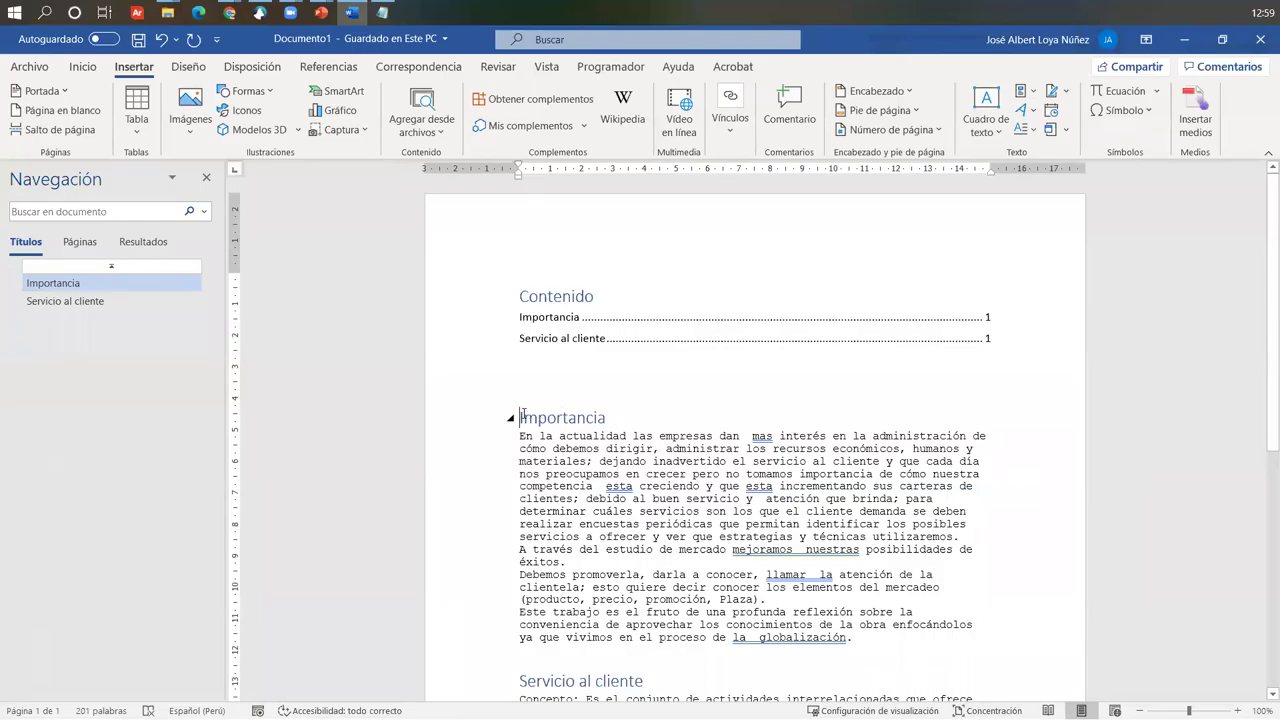
left_click(519, 417)
left_click(58, 129)
scroll(600, 424, "down", 8)
scroll(320, 209, "up", 6)
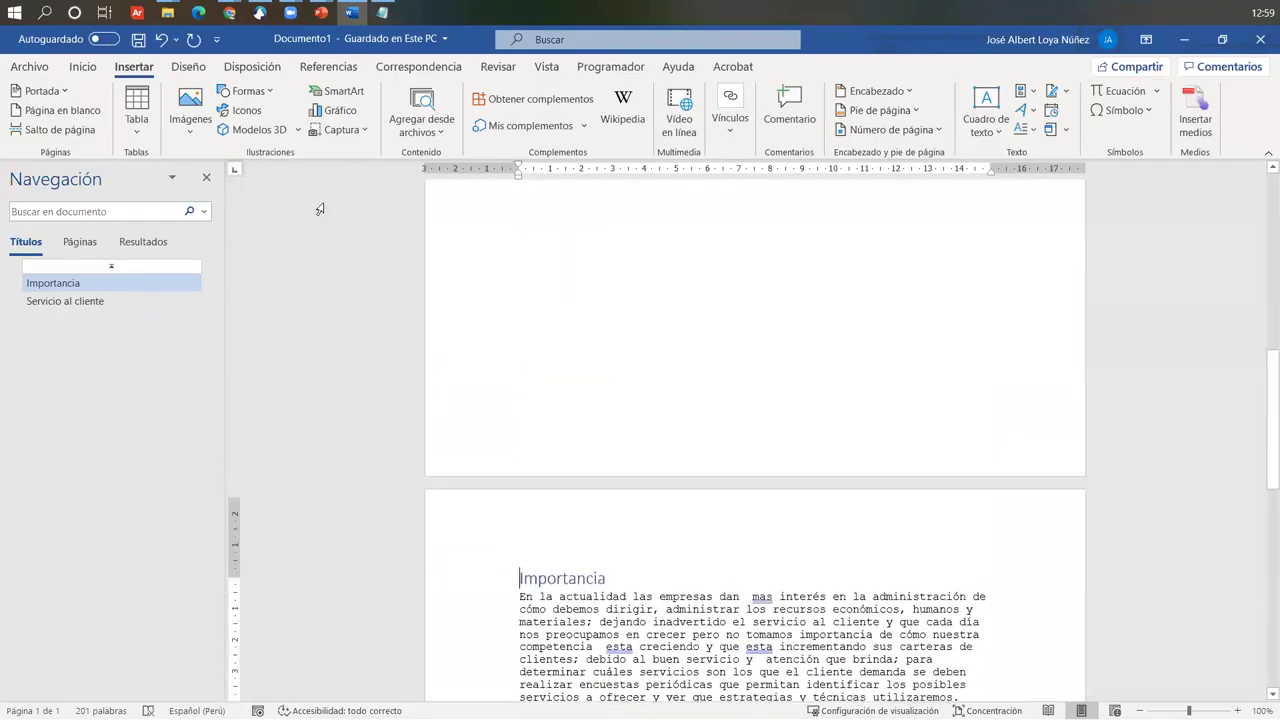
Show the paragraph marks and hidden formatting symbols, and inspect the page break below the table of contents.
left_click(83, 66)
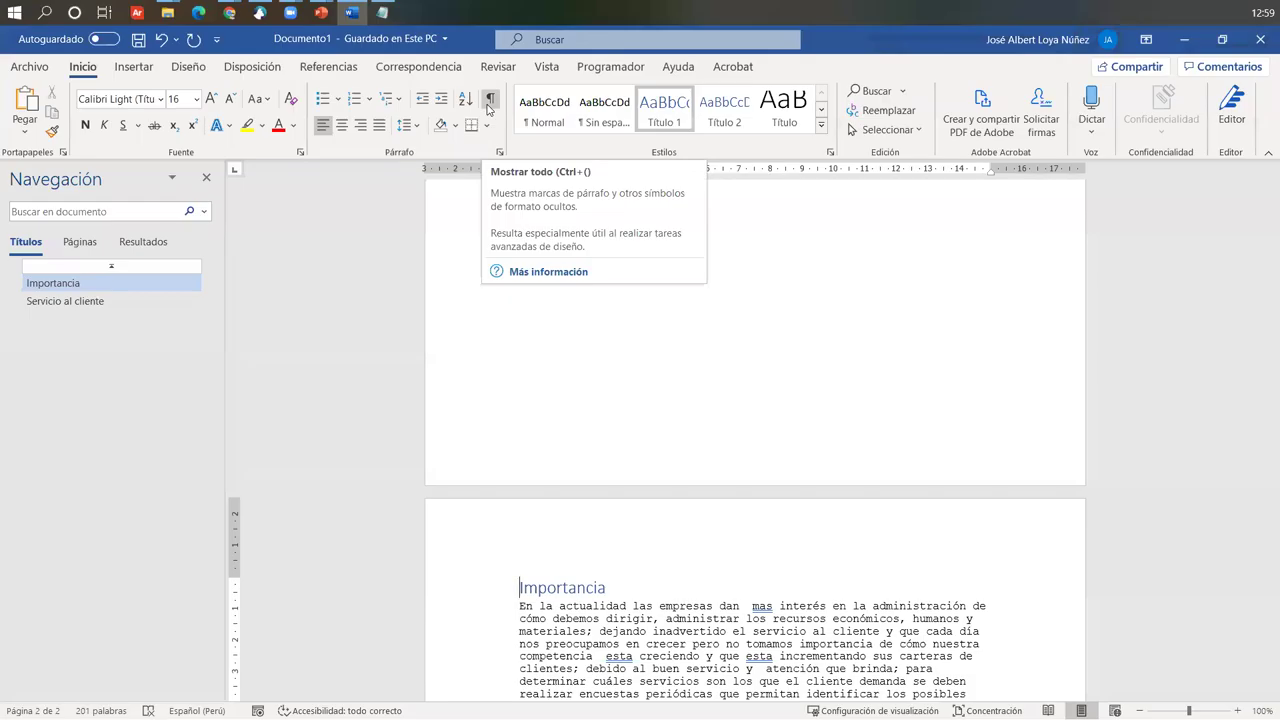
left_click(489, 100)
scroll(800, 386, "up", 4)
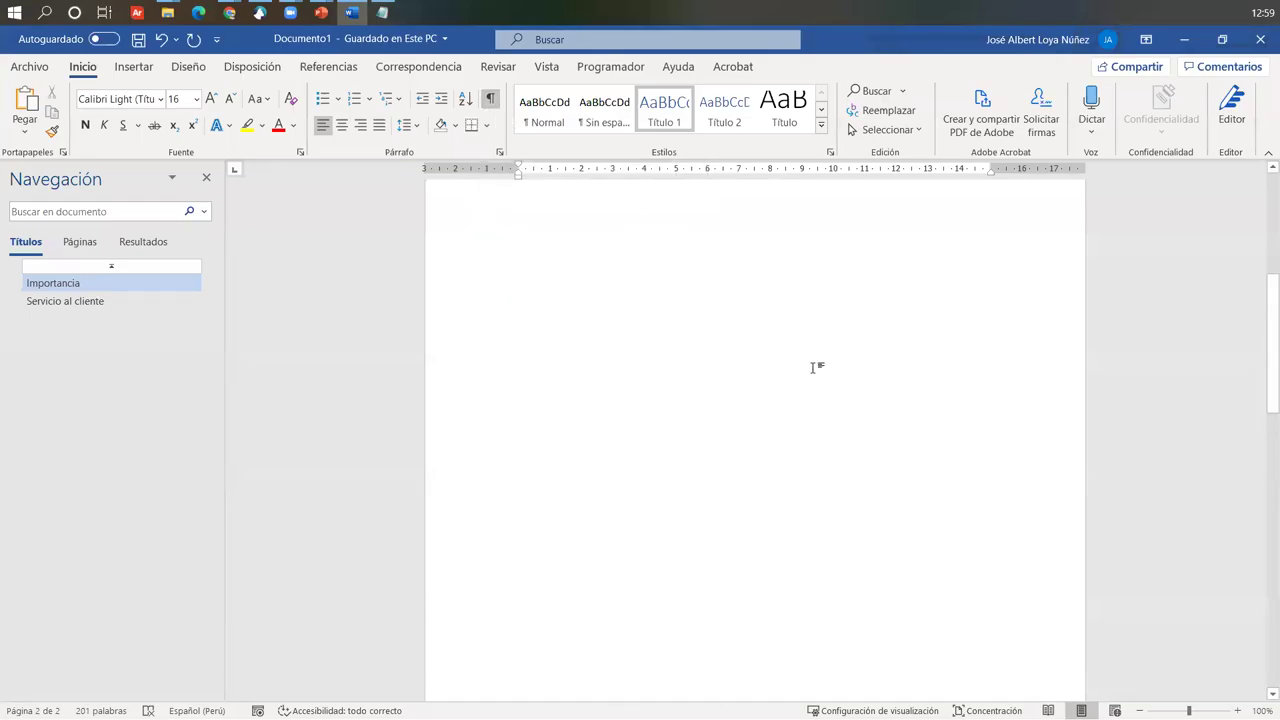
scroll(812, 367, "up", 5)
left_click(532, 391)
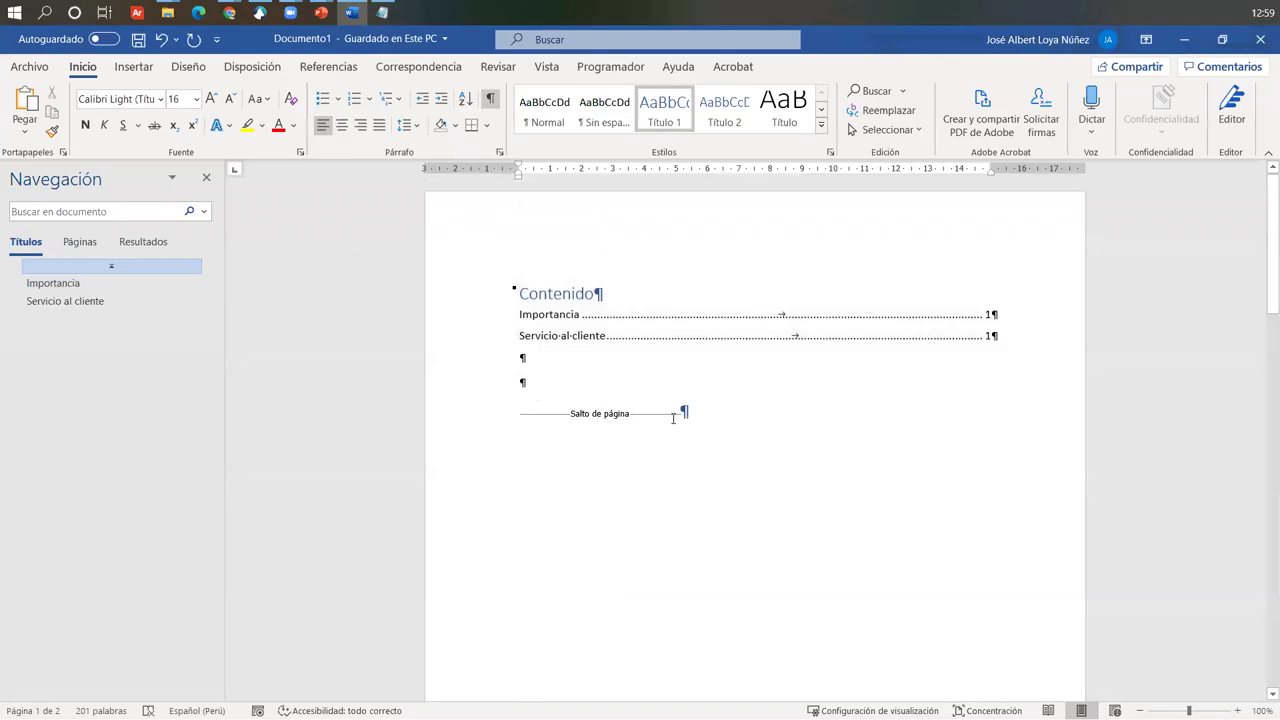
scroll(673, 418, "down", 6)
scroll(733, 470, "down", 3)
scroll(703, 420, "up", 10)
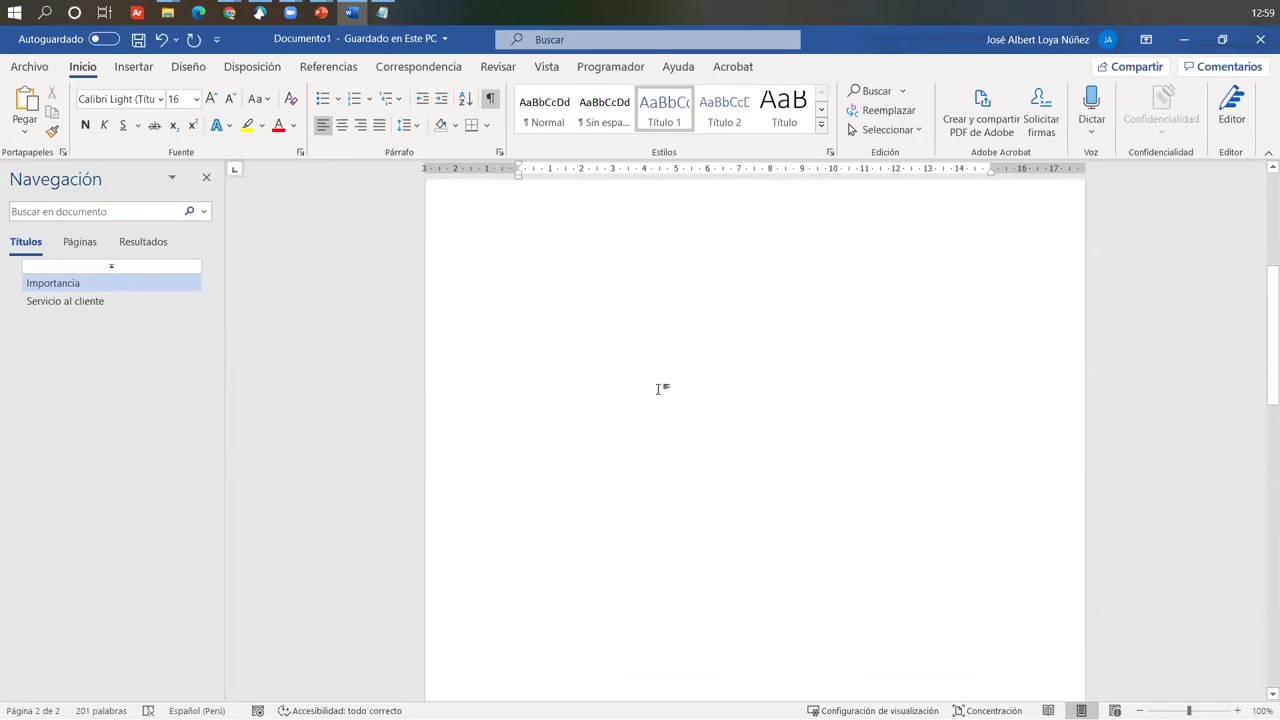
scroll(660, 388, "up", 3)
Add a run of empty paragraphs below the table of contents and delete the page break before the Importancia heading.
left_click(554, 257)
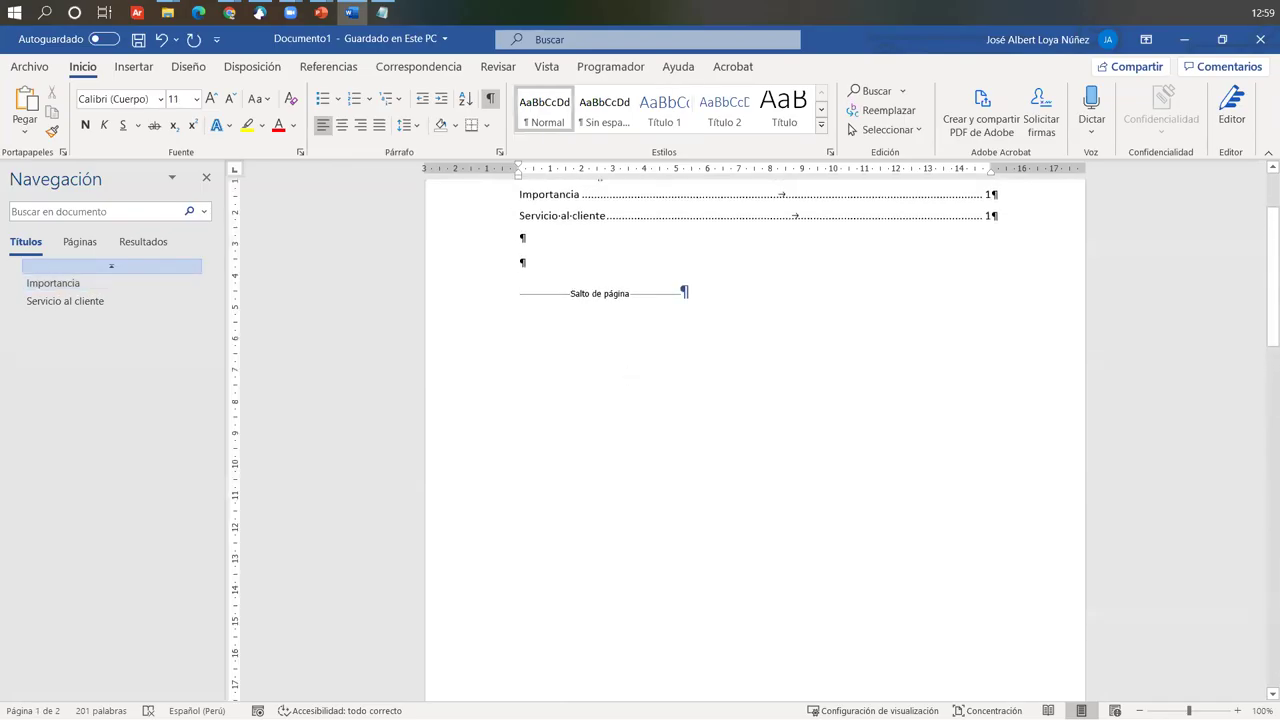
key("Return")
key("Return")
key("Return")
key("Return")
key("Return")
key("Return")
key("Return")
key("Return")
key("Return")
key("Delete")
key("Delete")
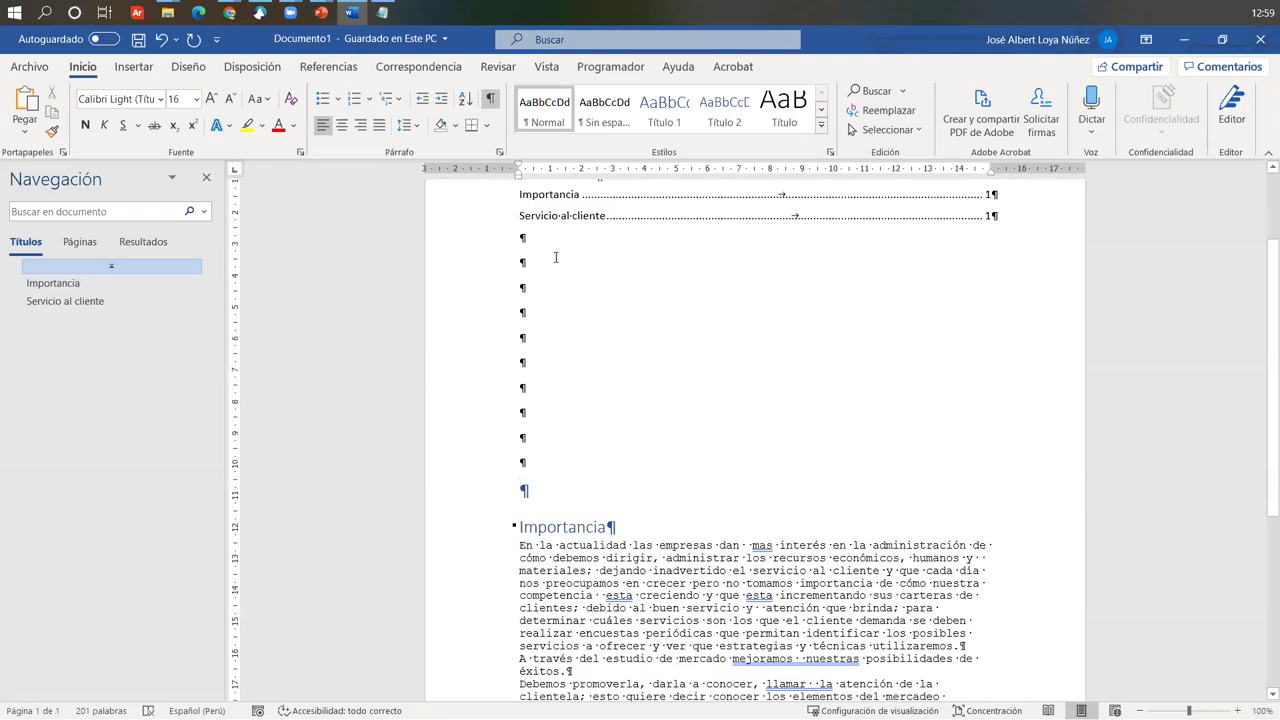
Add more empty paragraphs above the Importancia heading until it moves to the second page.
key("Return")
key("Return")
key("Return")
key("Return")
key("Return")
key("Return")
key("Return")
key("Return")
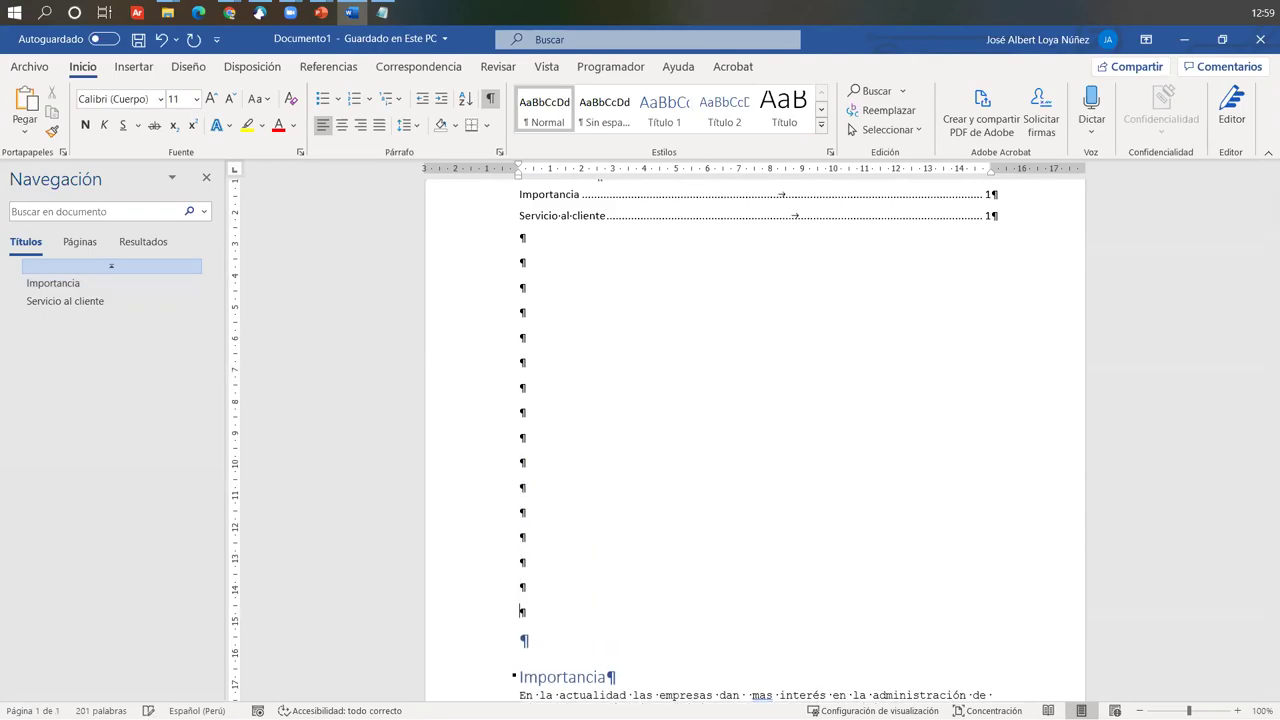
key("Return")
key("Return")
key("Return")
key("Return")
key("Return")
key("Return")
key("Return")
key("Return")
key("Return")
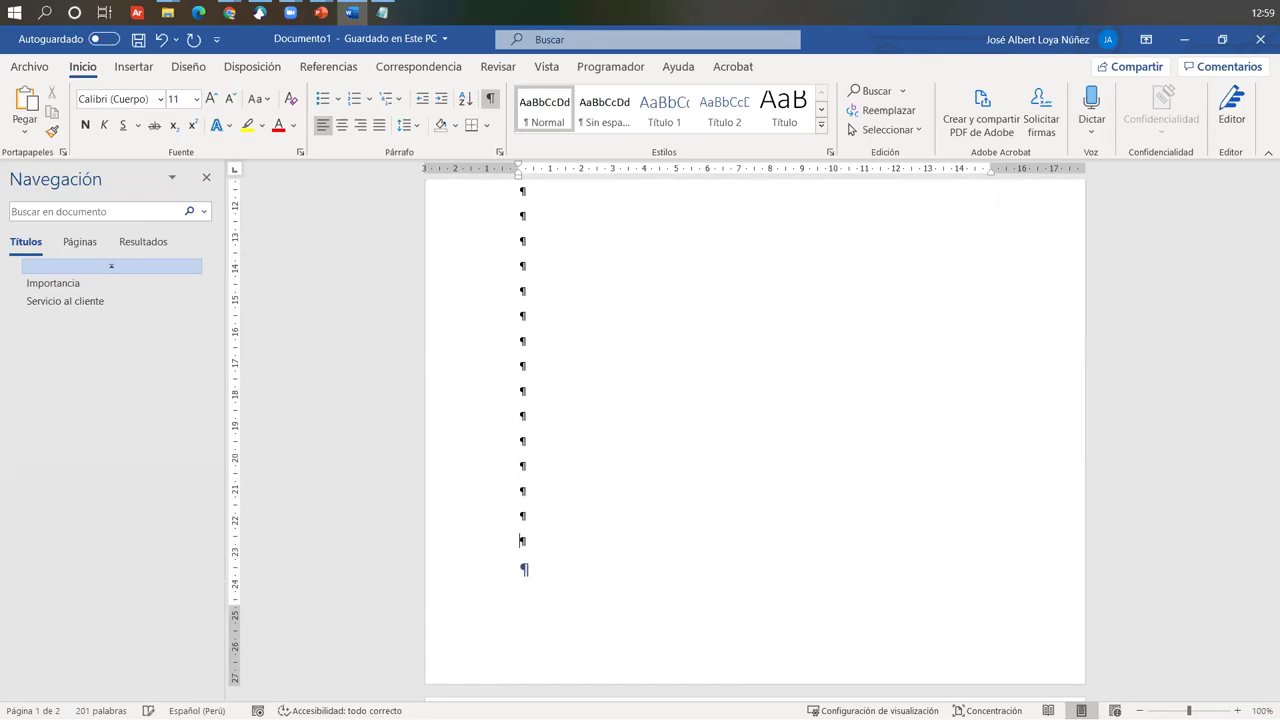
scroll(714, 357, "down", 3)
scroll(583, 314, "up", 5)
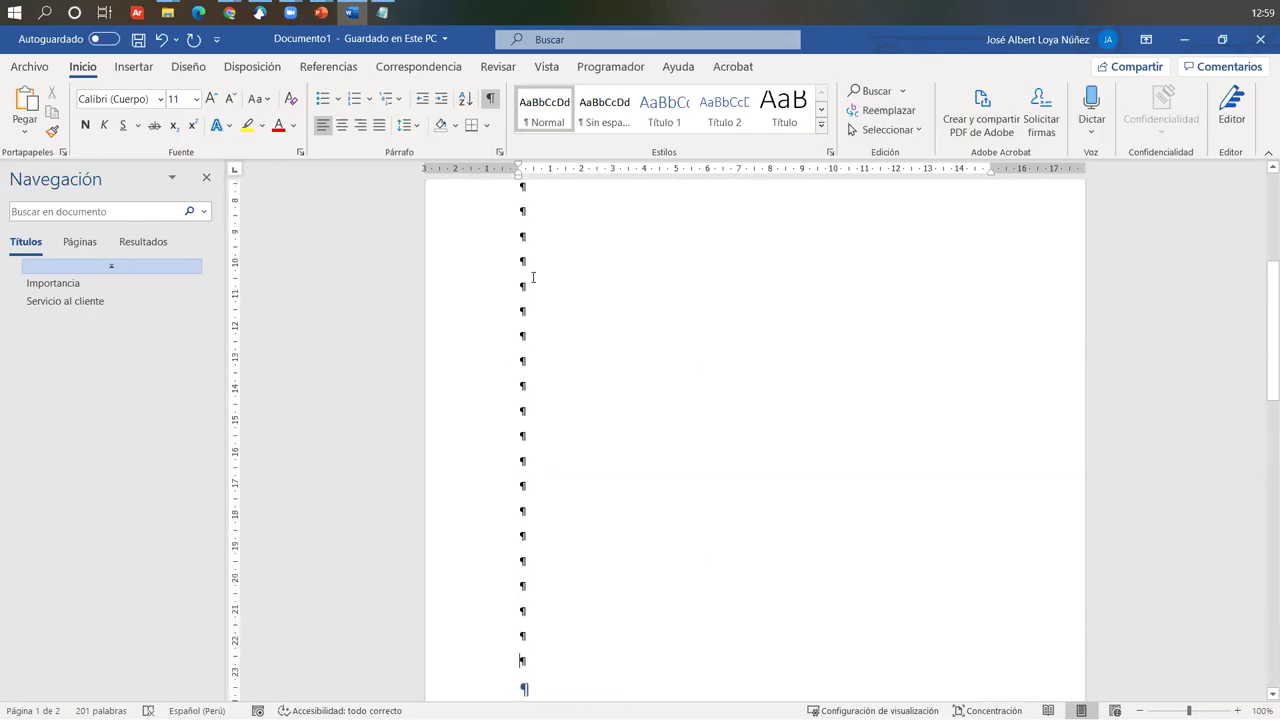
scroll(533, 277, "up", 5)
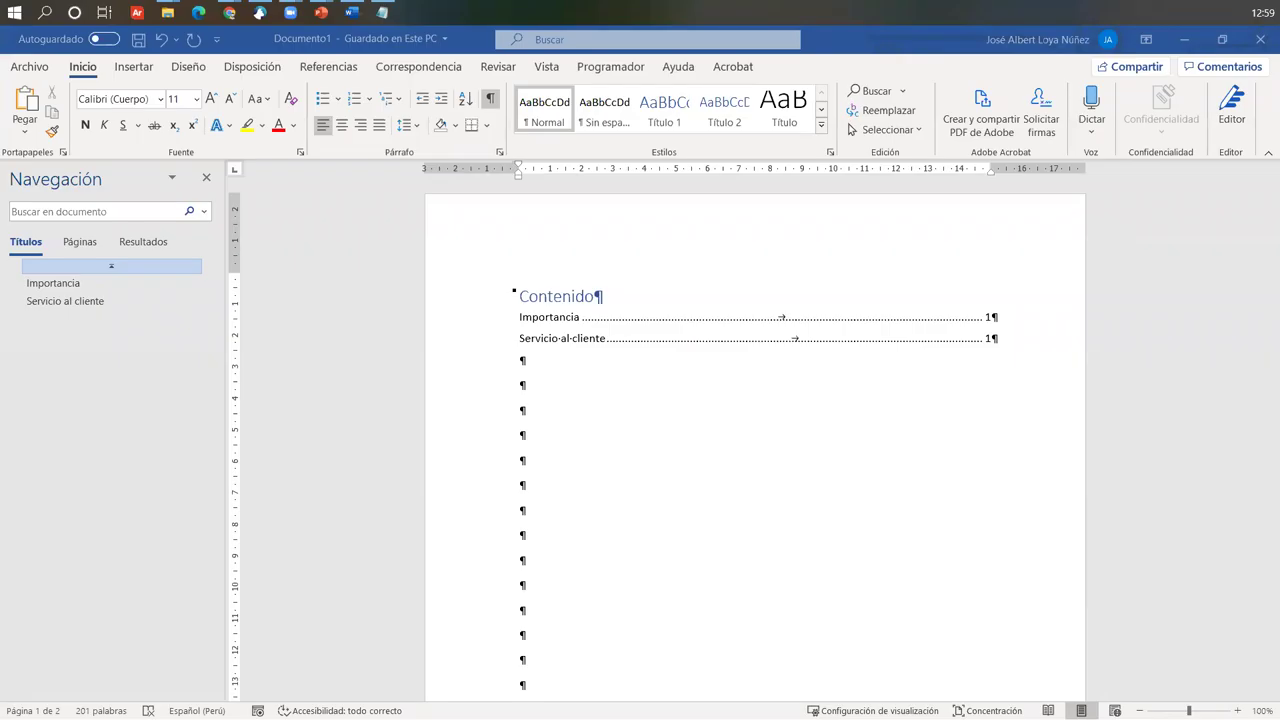
Copy the five numbered footnotes from the Microsoft 365 comparison page in Chrome and paste them below the table of contents in Word.
left_click(230, 12)
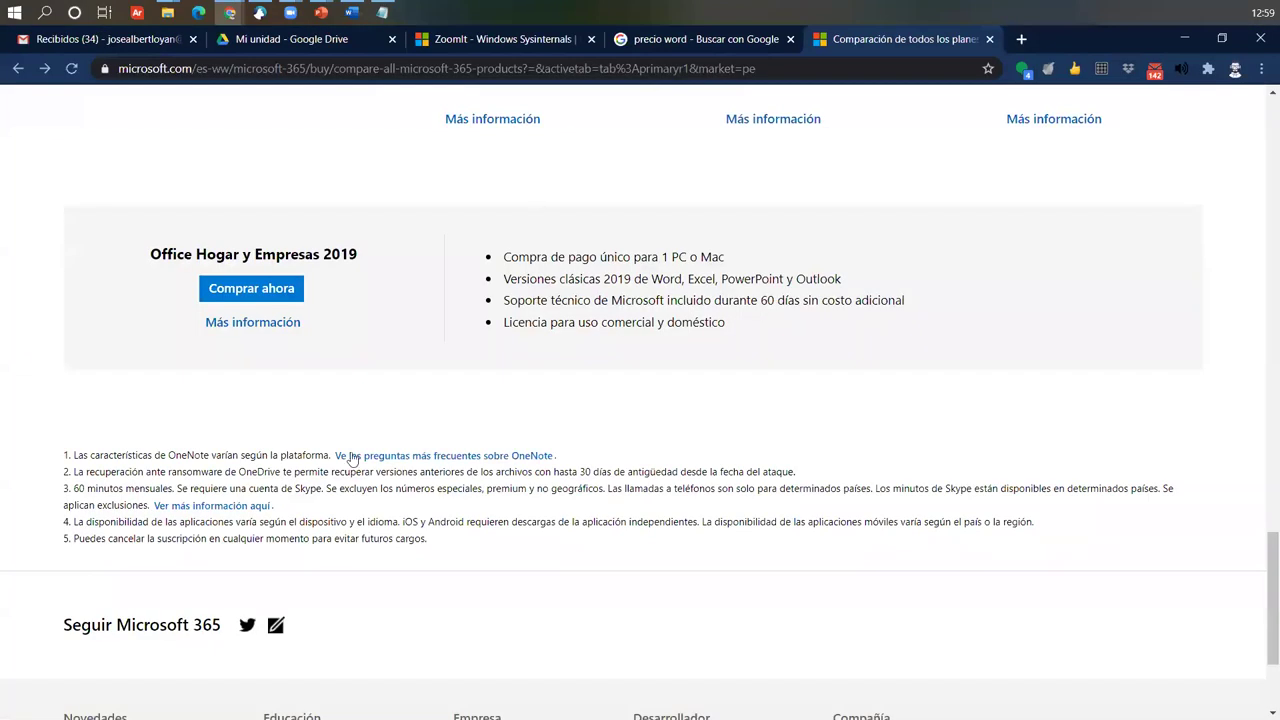
left_click_drag(430, 545, 4, 452)
key("ctrl+c")
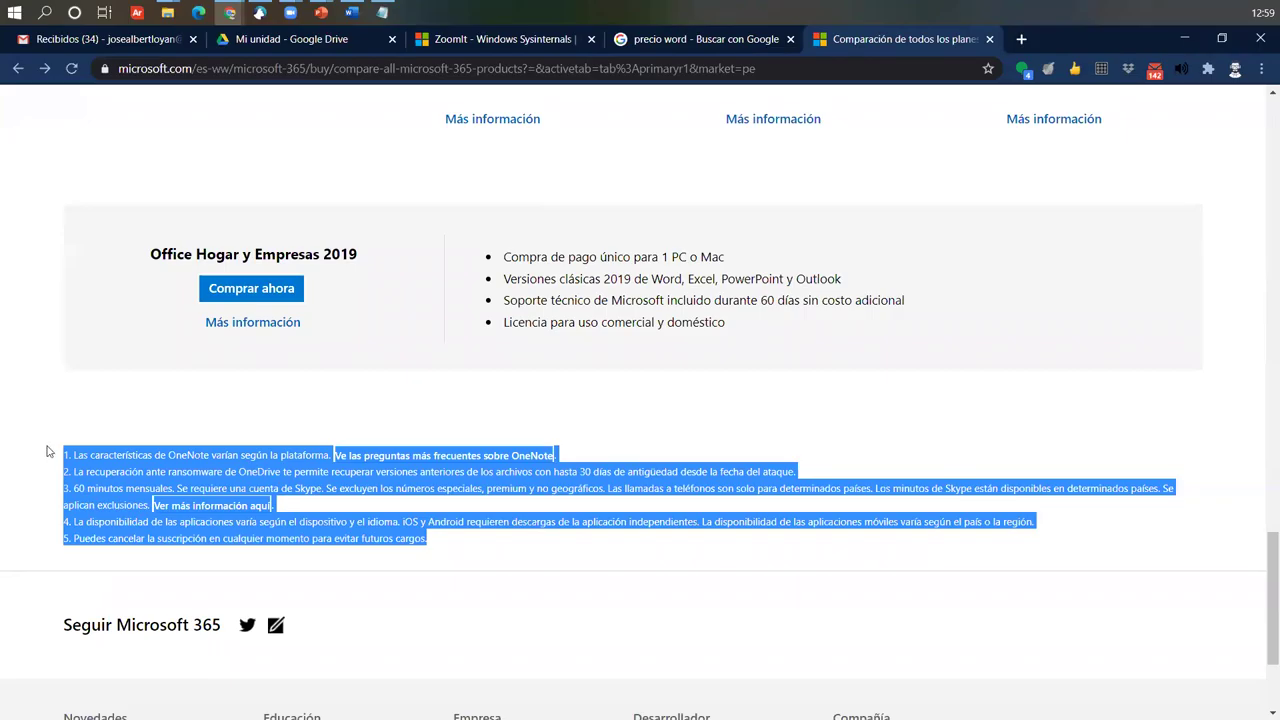
key("alt+Tab")
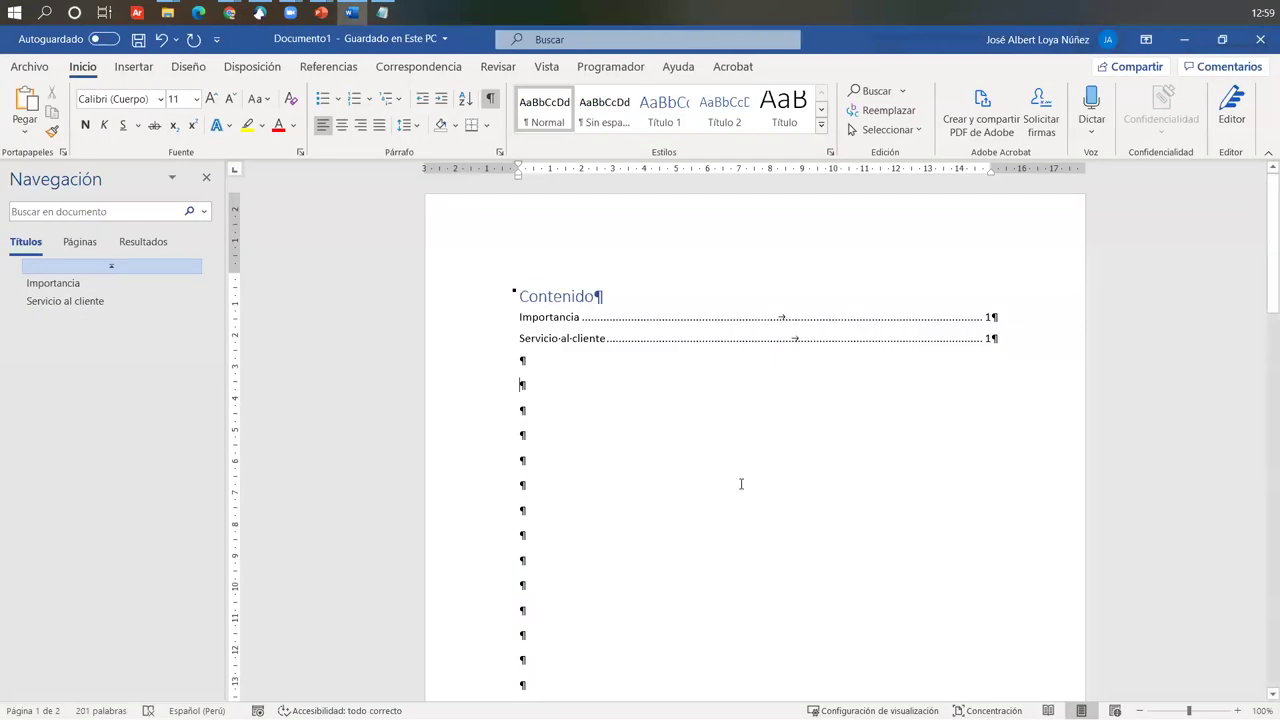
key("ctrl+v")
Remove the empty paragraphs pushed above the Importancia heading on the second page, and undo both the removal and the footnote paste.
scroll(795, 608, "down", 10)
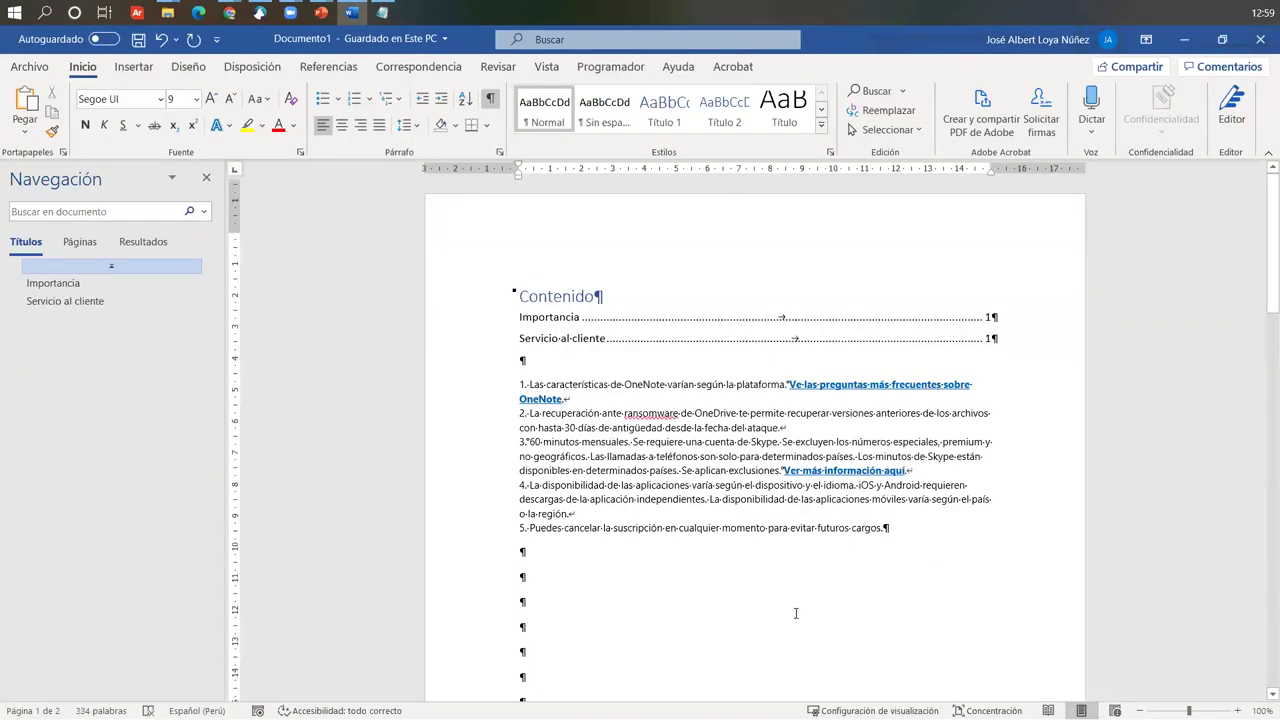
scroll(619, 540, "down", 4)
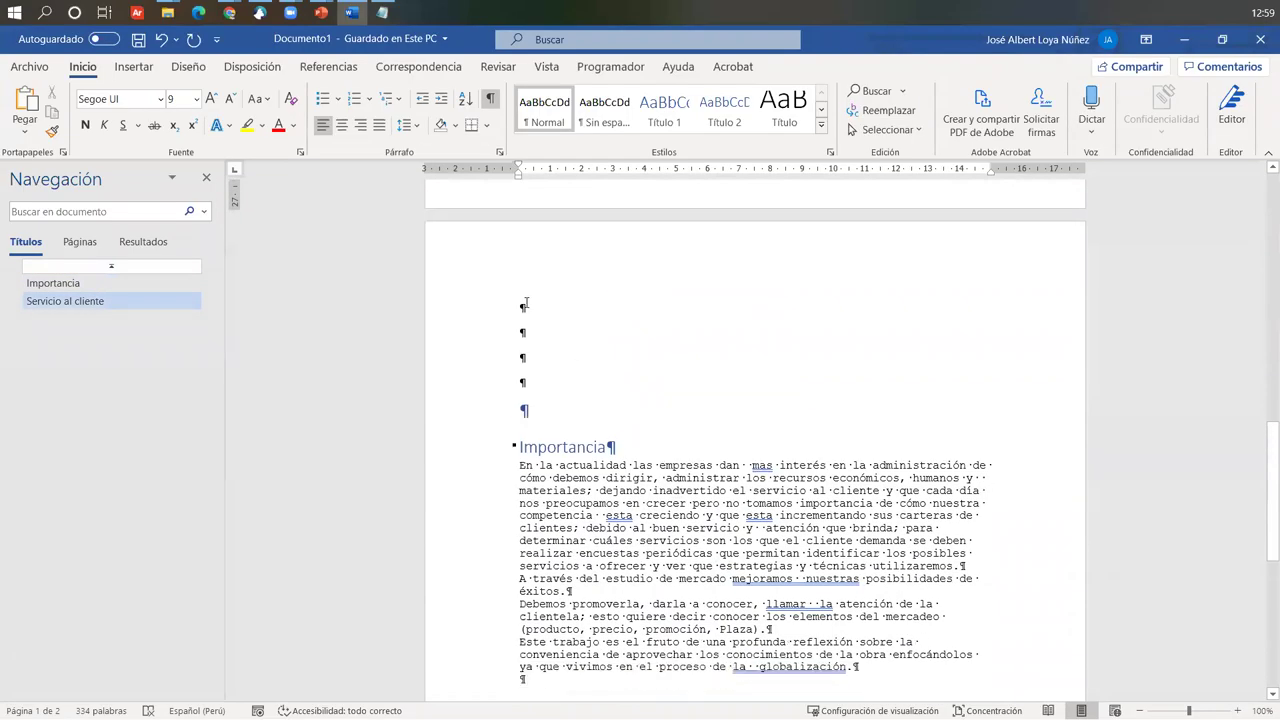
left_click_drag(524, 302, 533, 428)
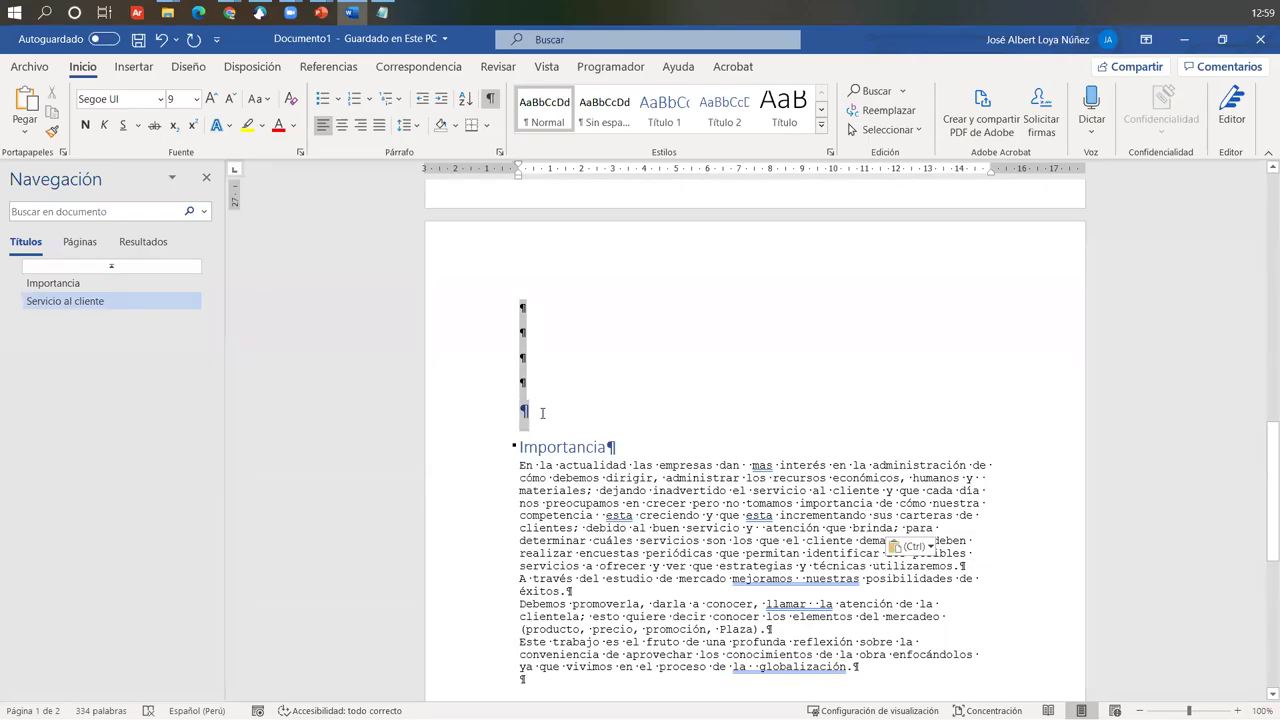
scroll(663, 434, "up", 8)
key("Delete")
scroll(674, 457, "up", 3)
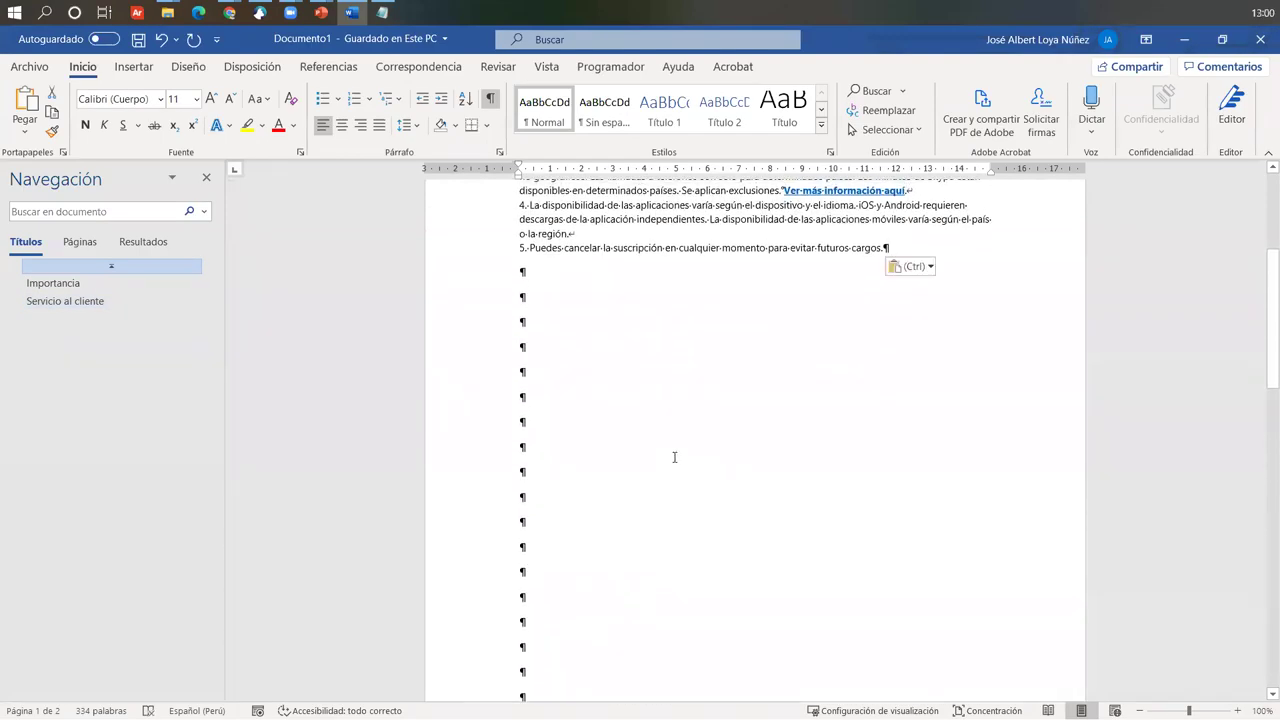
scroll(674, 457, "down", 3)
scroll(613, 558, "down", 10)
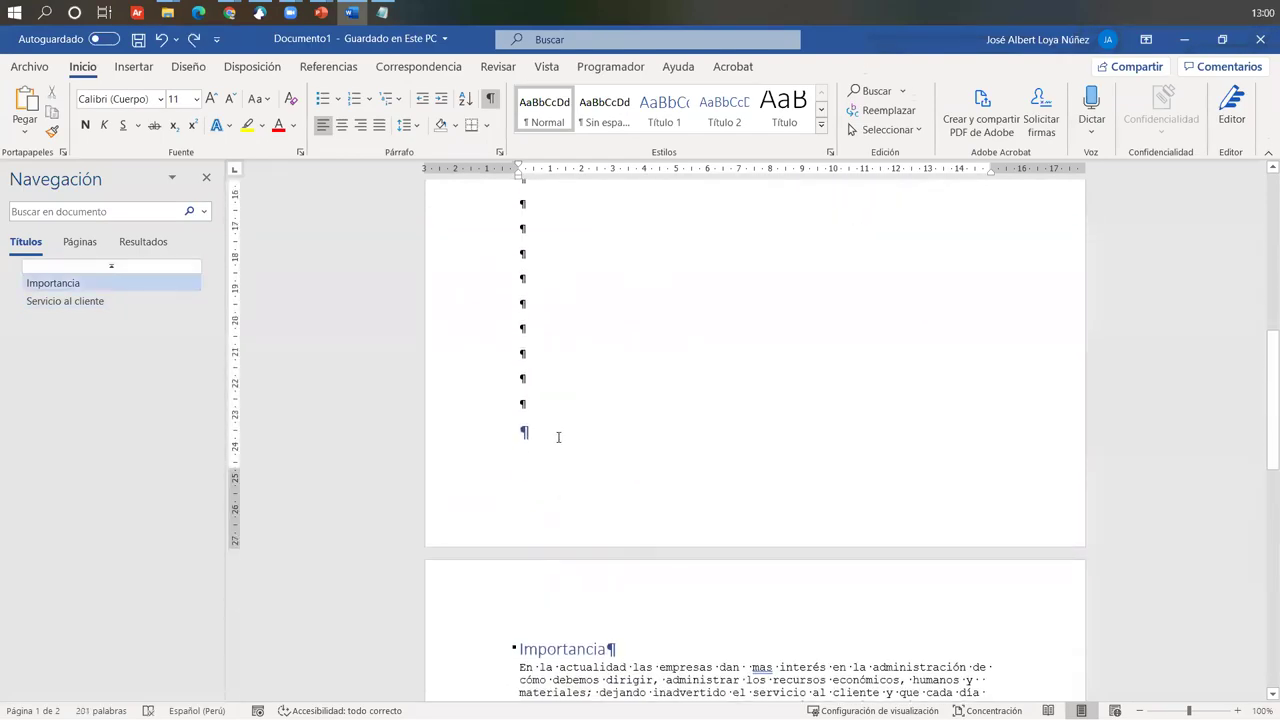
Delete the run of empty paragraphs above the Importancia heading, keeping three below the table of contents.
key("shift+Up")
key("shift+Up")
key("shift+Up")
key("shift+Up")
key("shift+Up")
key("shift+Up")
key("shift+Up")
key("shift+Up")
key("shift+Up")
key("shift+Up")
key("shift+Up")
key("shift+Up")
key("shift+Up")
key("shift+Up")
key("shift+Up")
key("shift+Up")
key("shift+Up")
key("shift+Up")
key("shift+Up")
key("shift+Up")
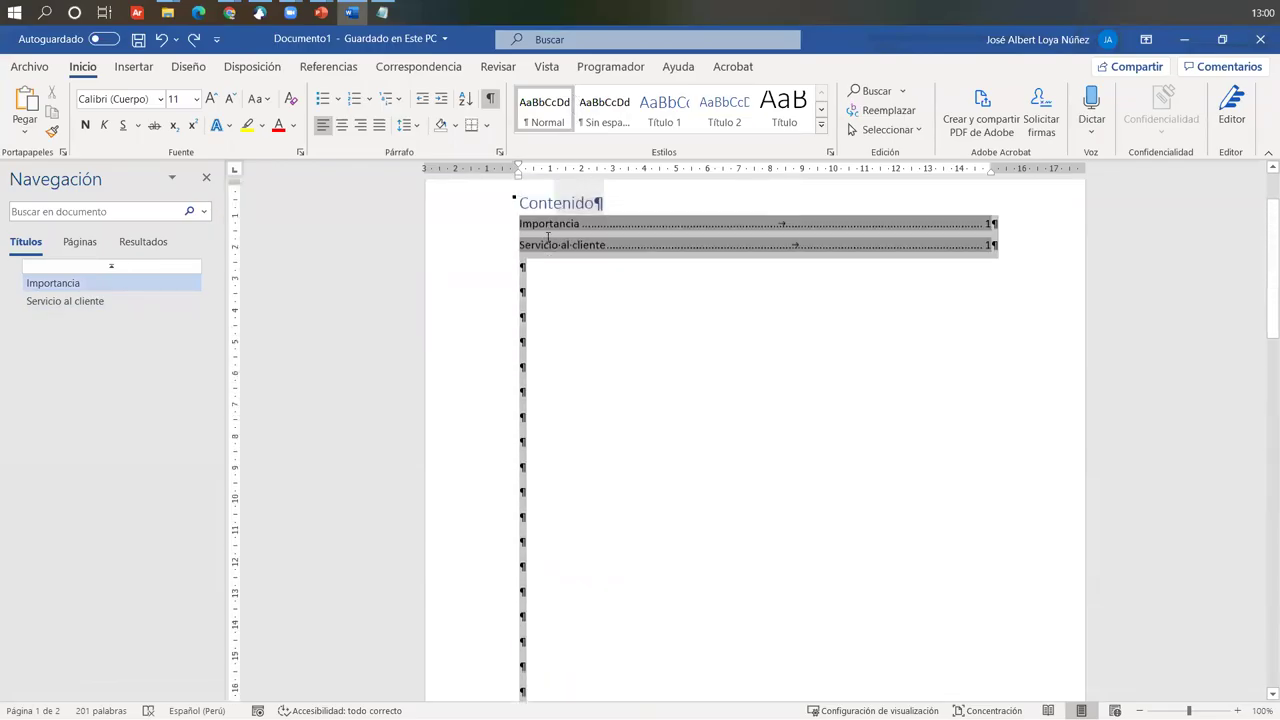
left_click(514, 347, "shift")
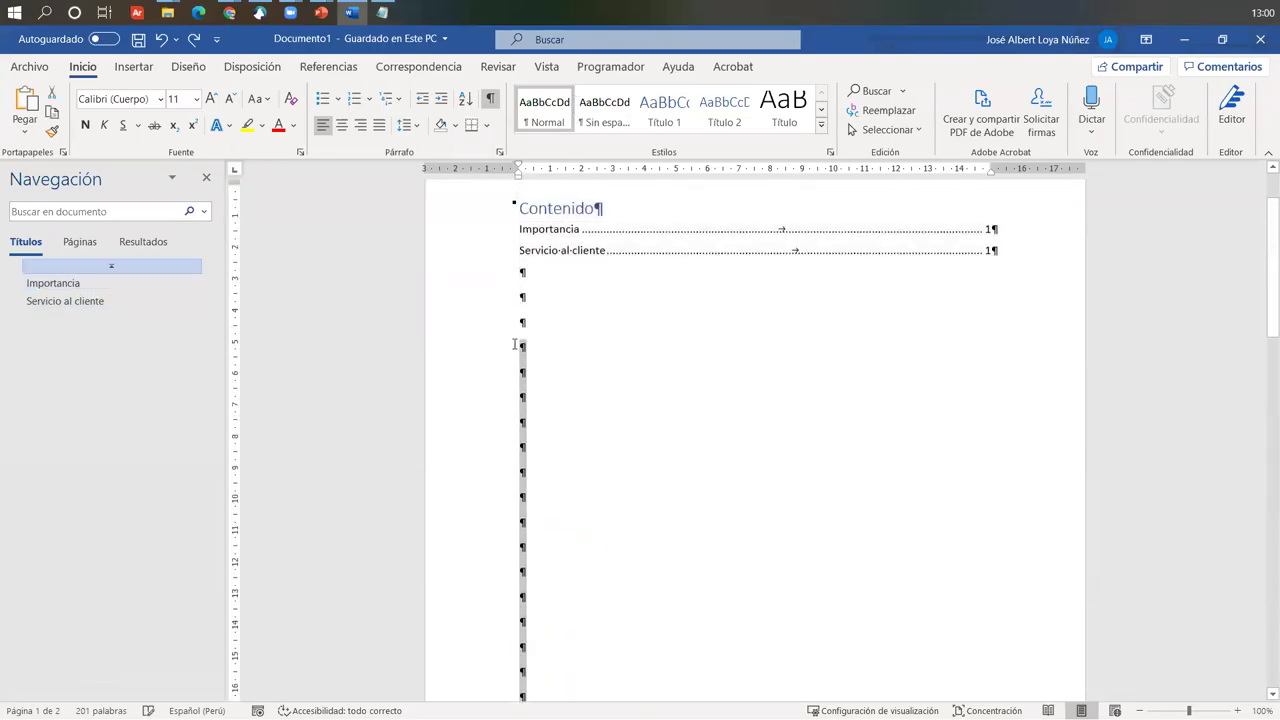
key("Delete")
key("Delete")
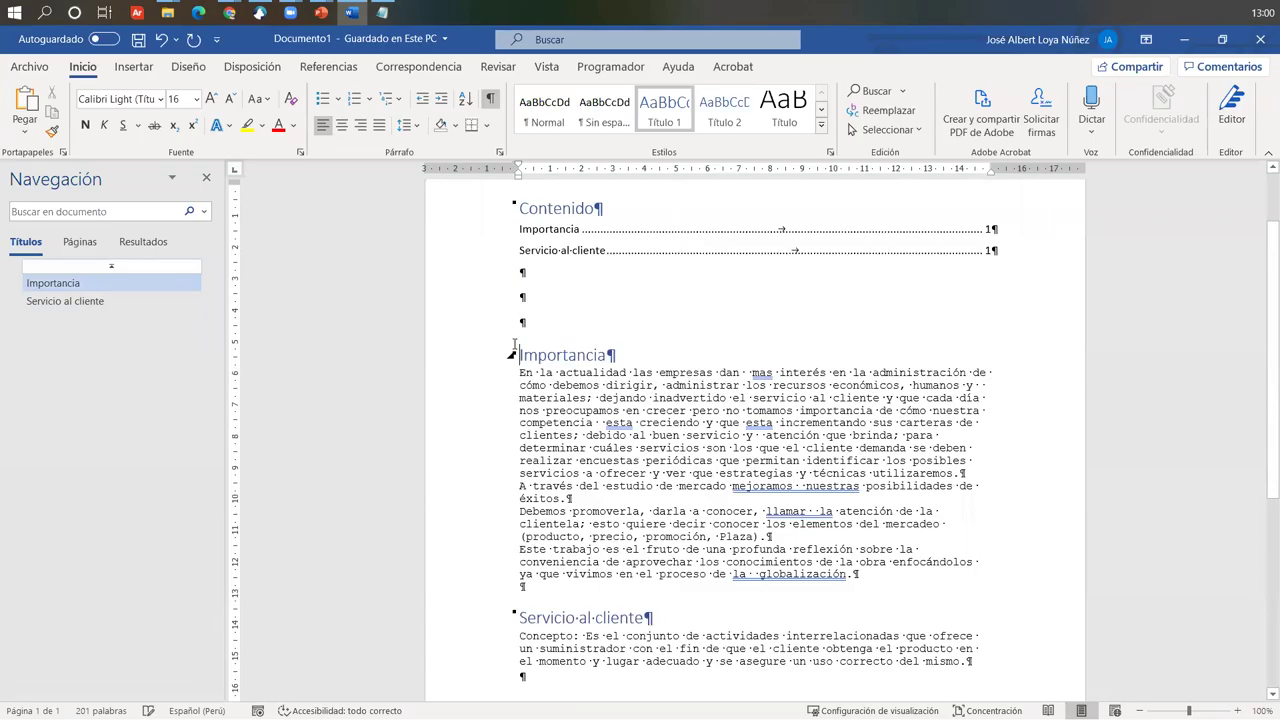
Insert a page break directly before the Importancia heading, below the three empty paragraphs.
key("ctrl+Return")
scroll(514, 343, "down", 2)
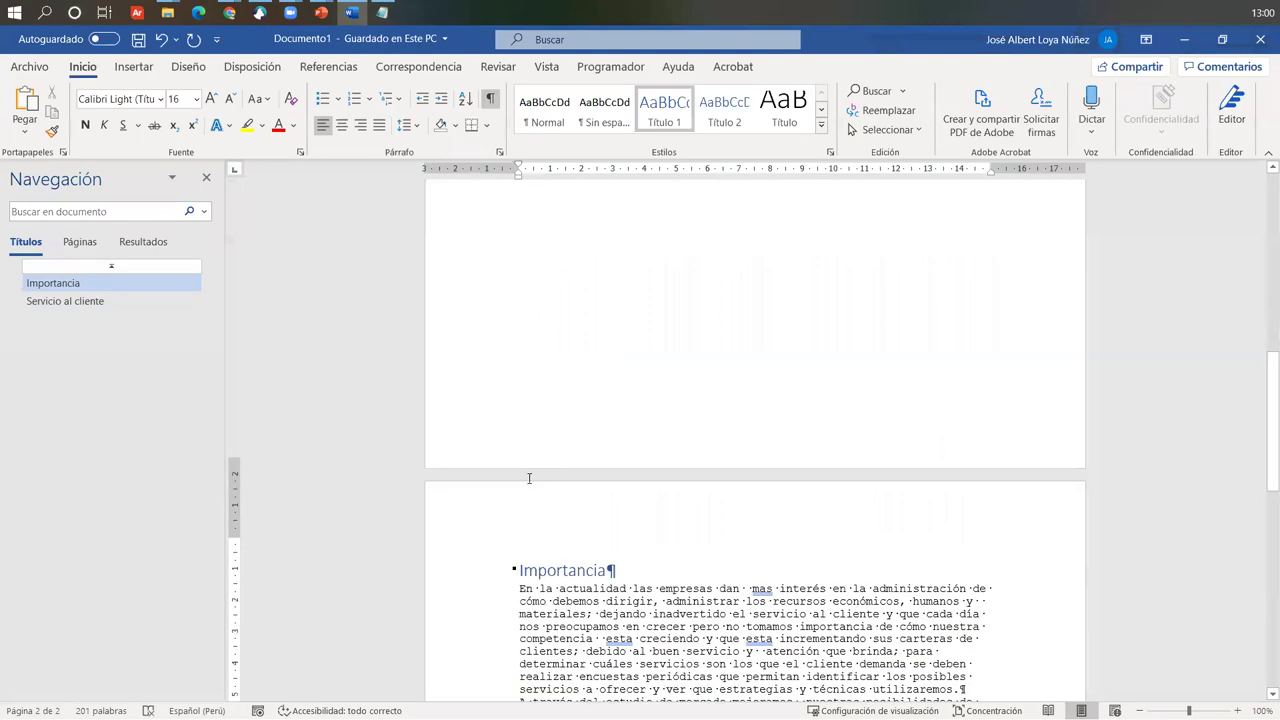
scroll(623, 514, "up", 5)
left_click(629, 510)
scroll(629, 510, "up", 2)
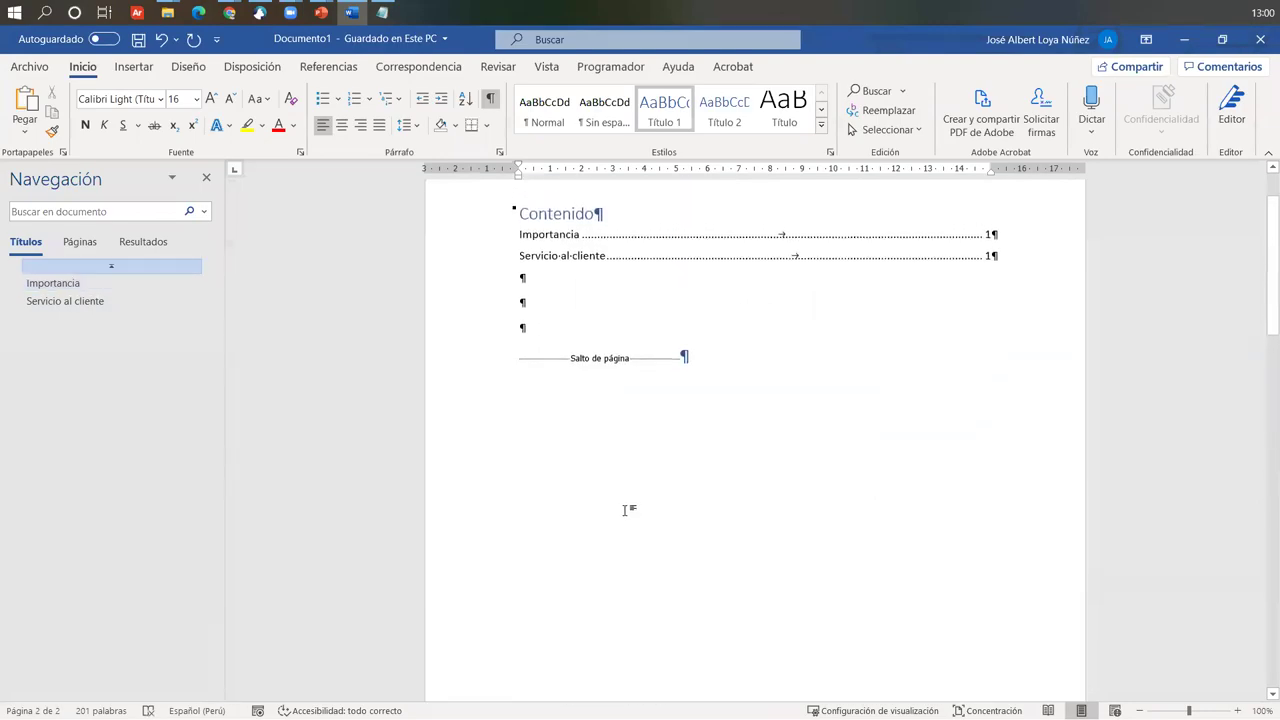
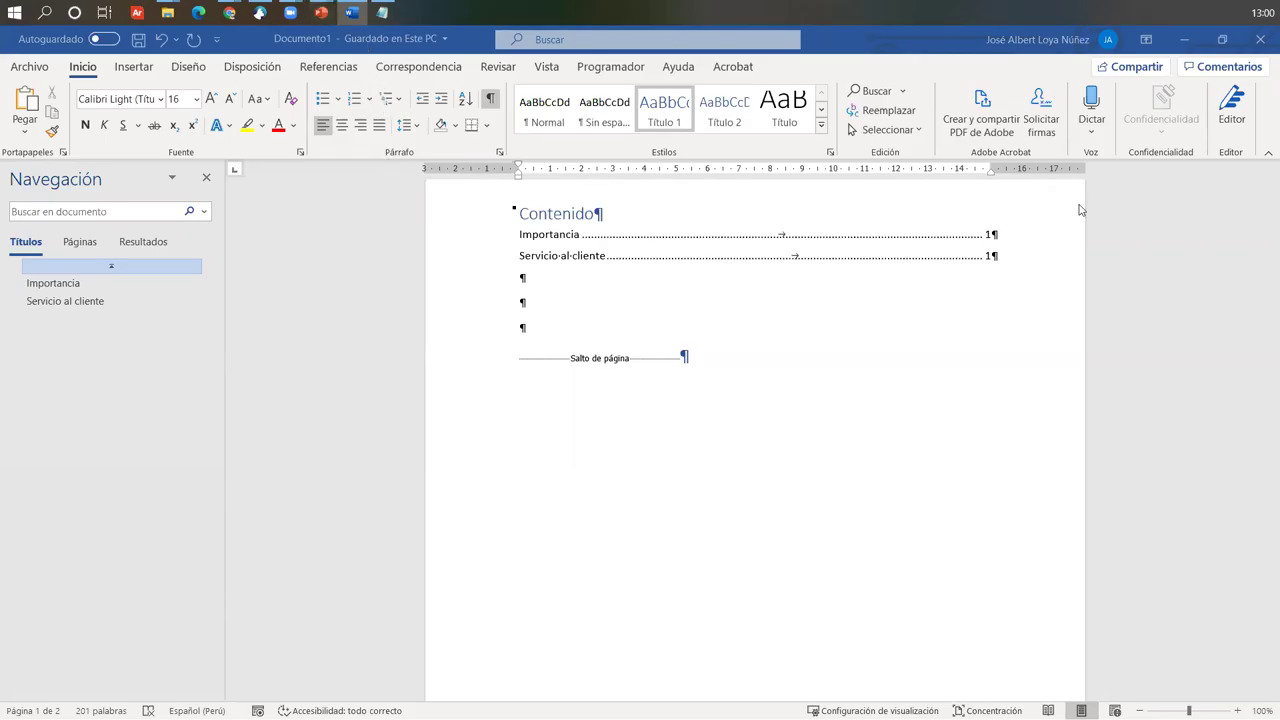
Start voice dictation in the second empty paragraph below the table of contents.
scroll(700, 357, "up", 1)
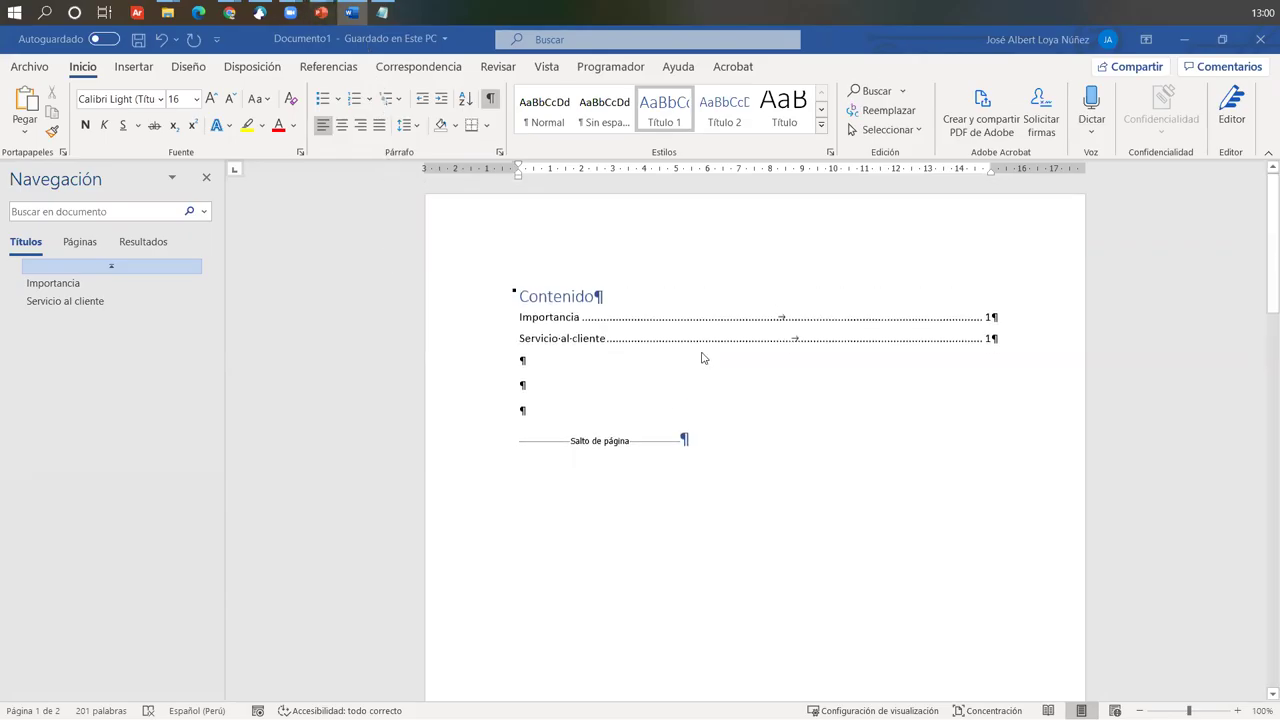
scroll(608, 357, "down", 10)
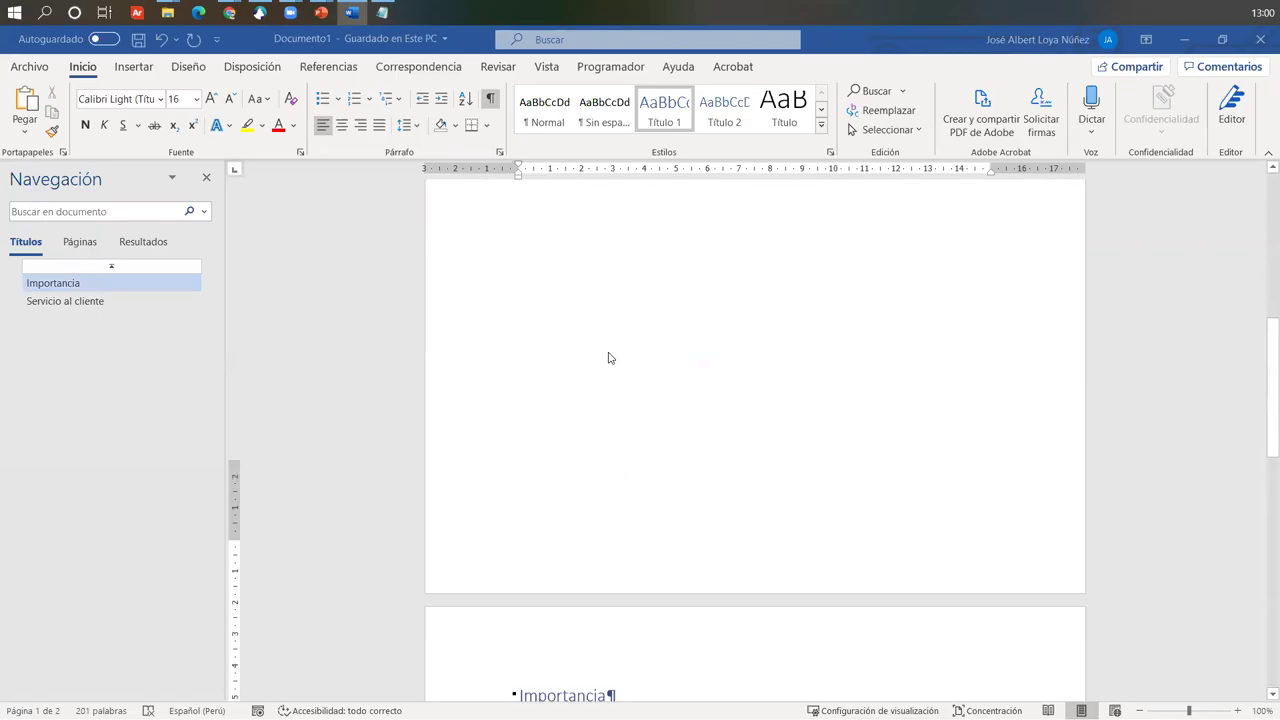
scroll(608, 357, "down", 5)
scroll(608, 357, "up", 10)
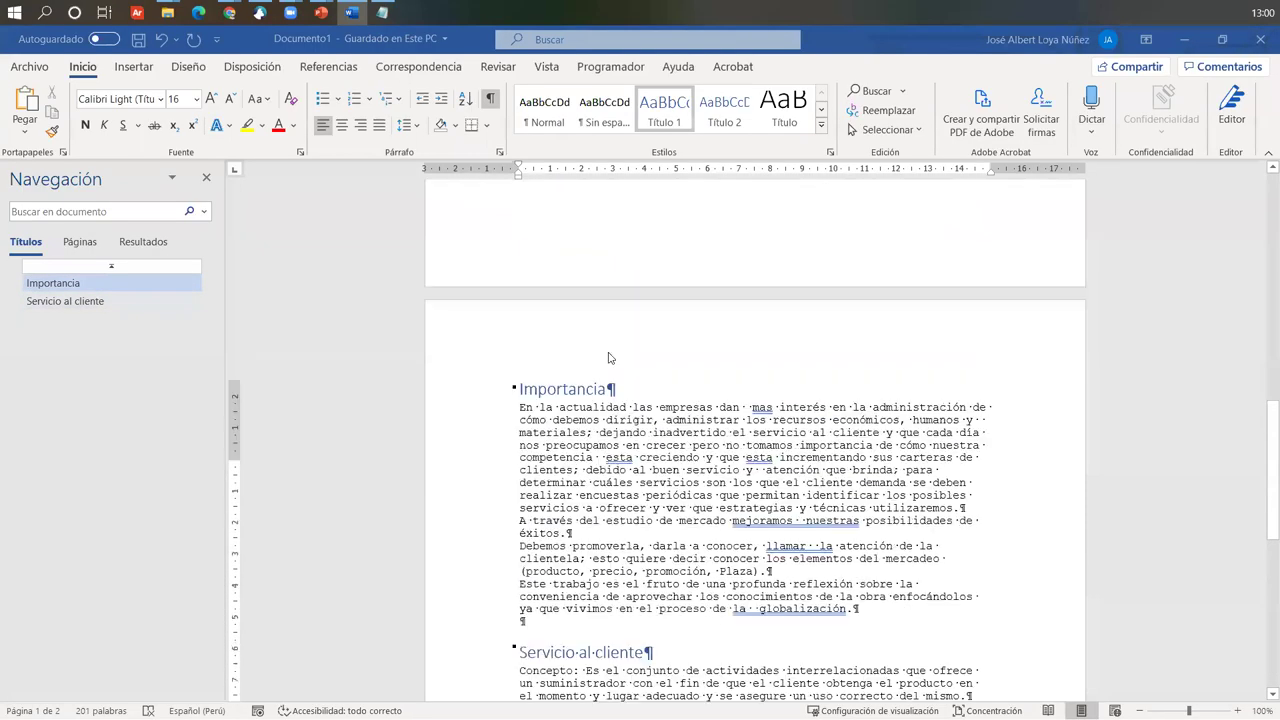
scroll(608, 357, "up", 3)
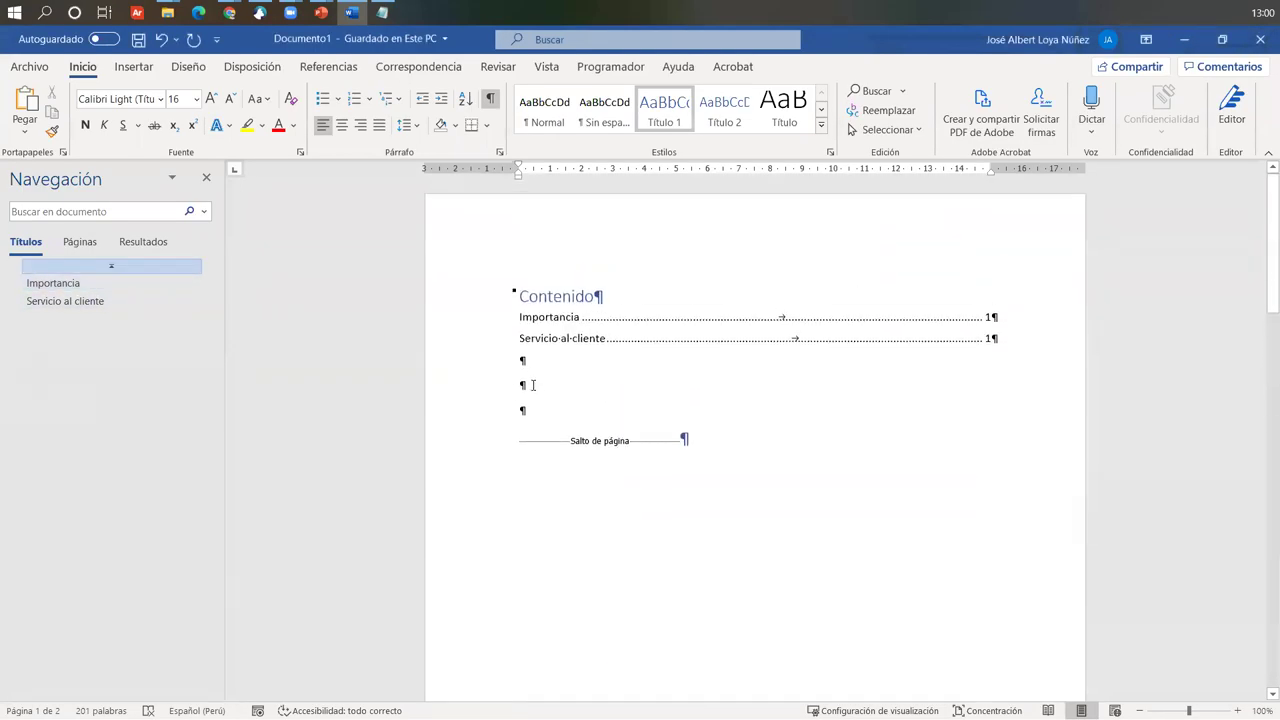
left_click(527, 390)
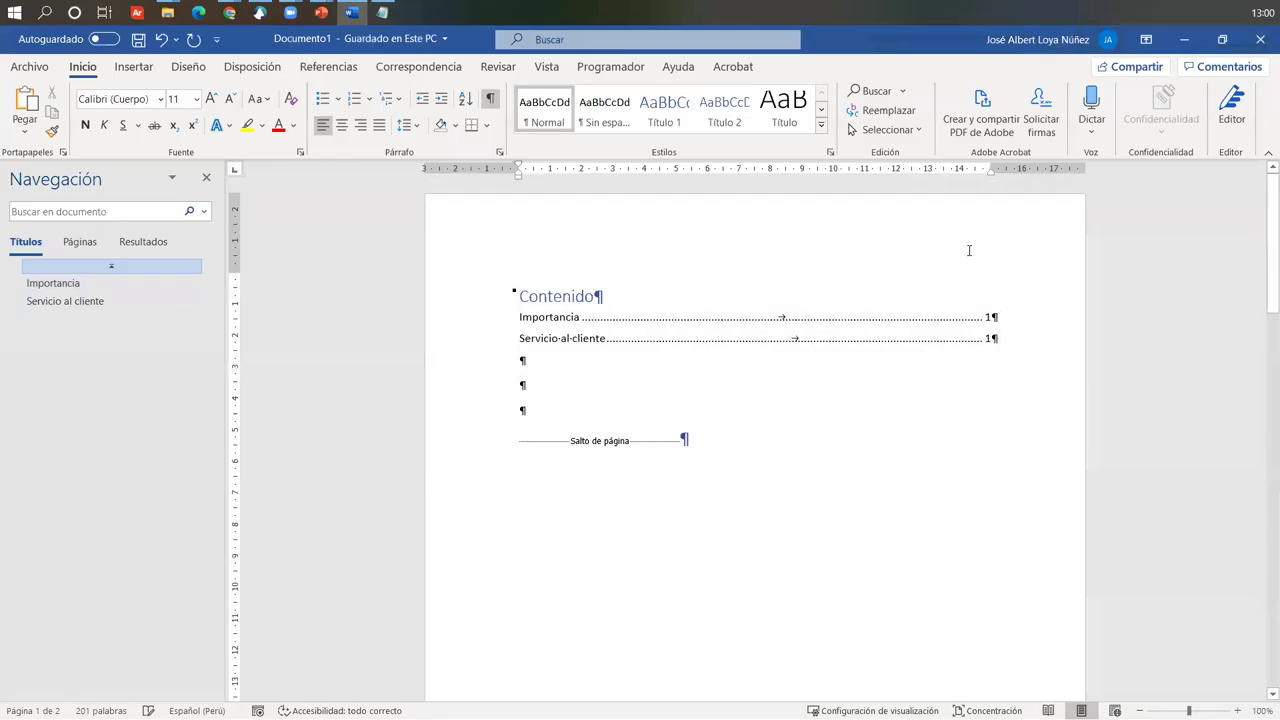
left_click(1094, 130)
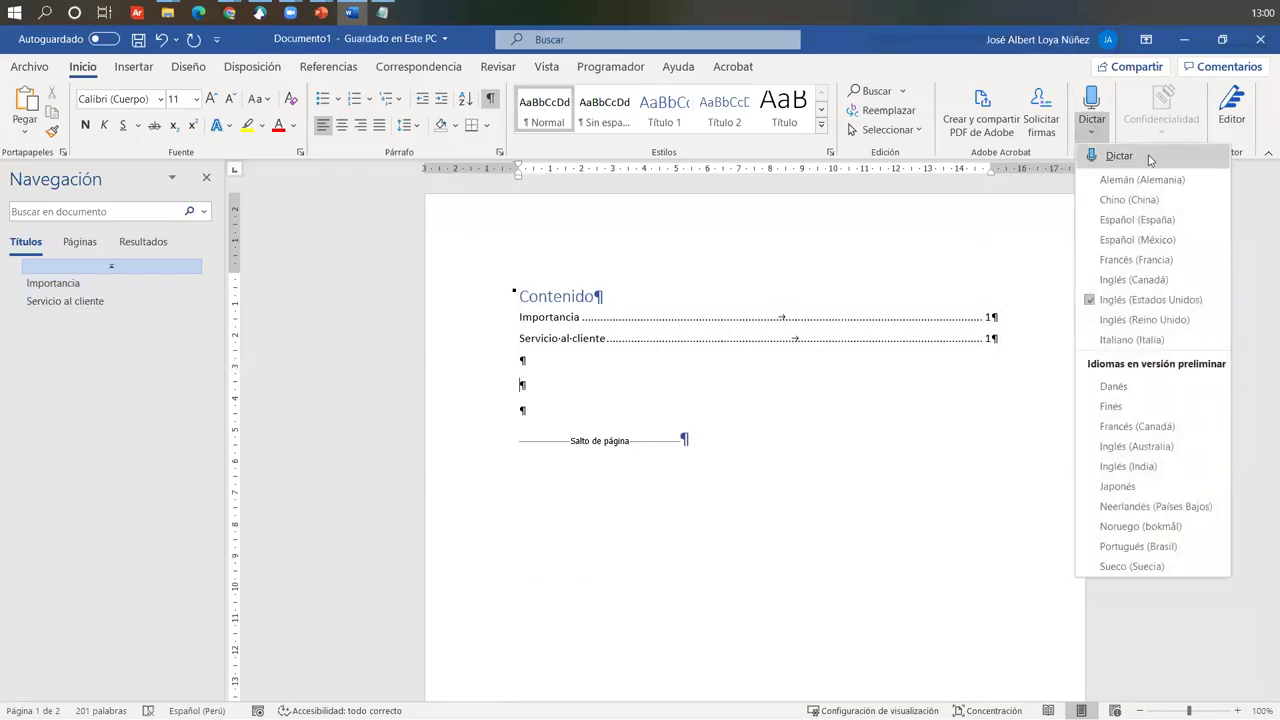
left_click(1118, 156)
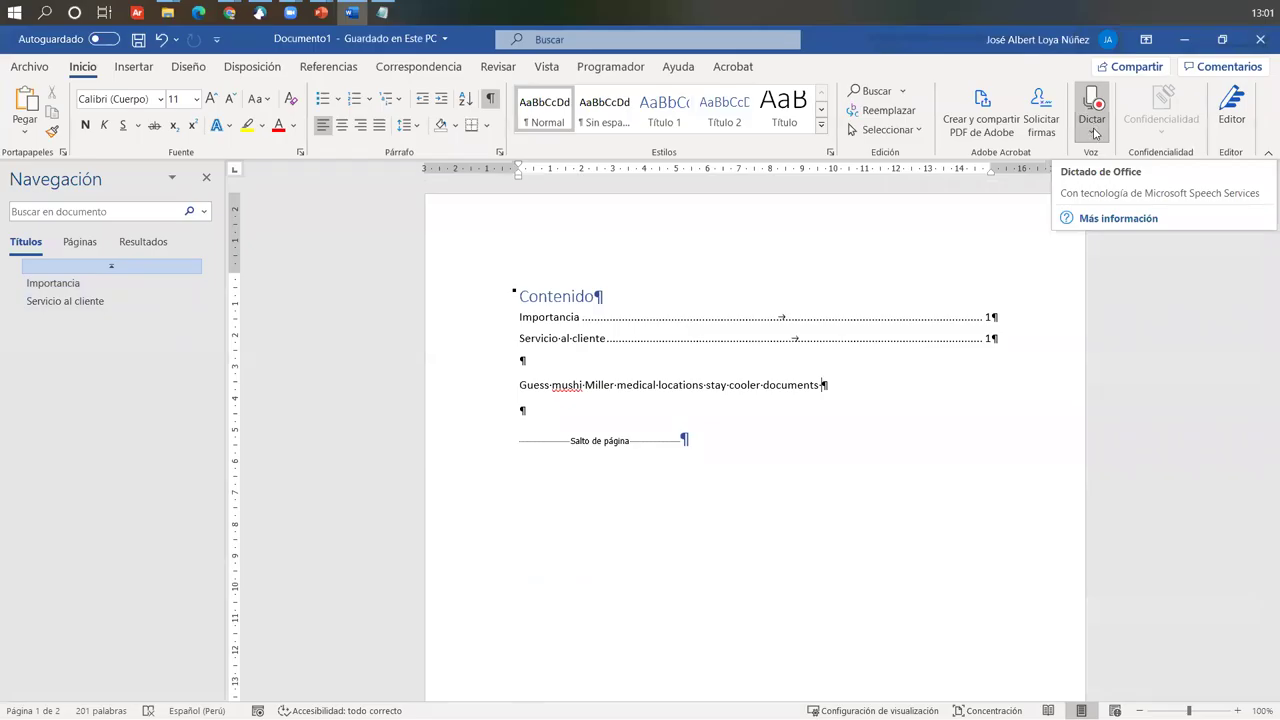
Set the dictation language to Español (España) and return to the document text.
left_click(1090, 140)
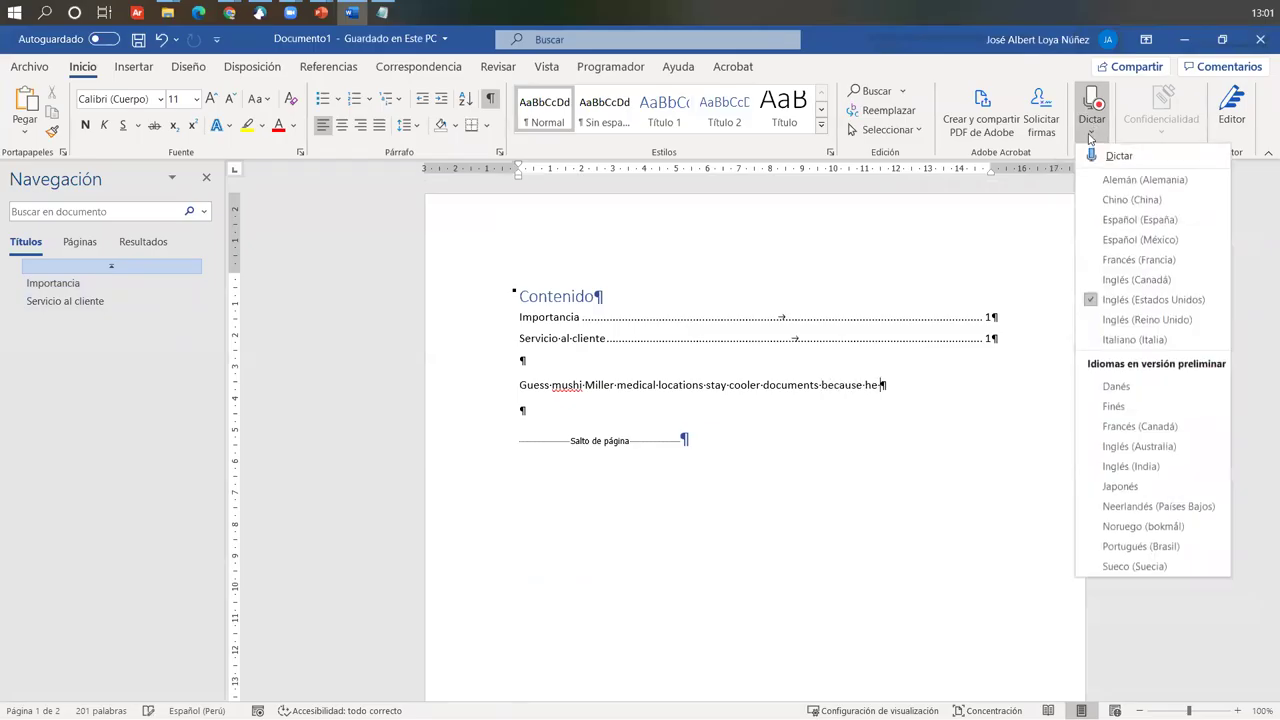
left_click(1136, 220)
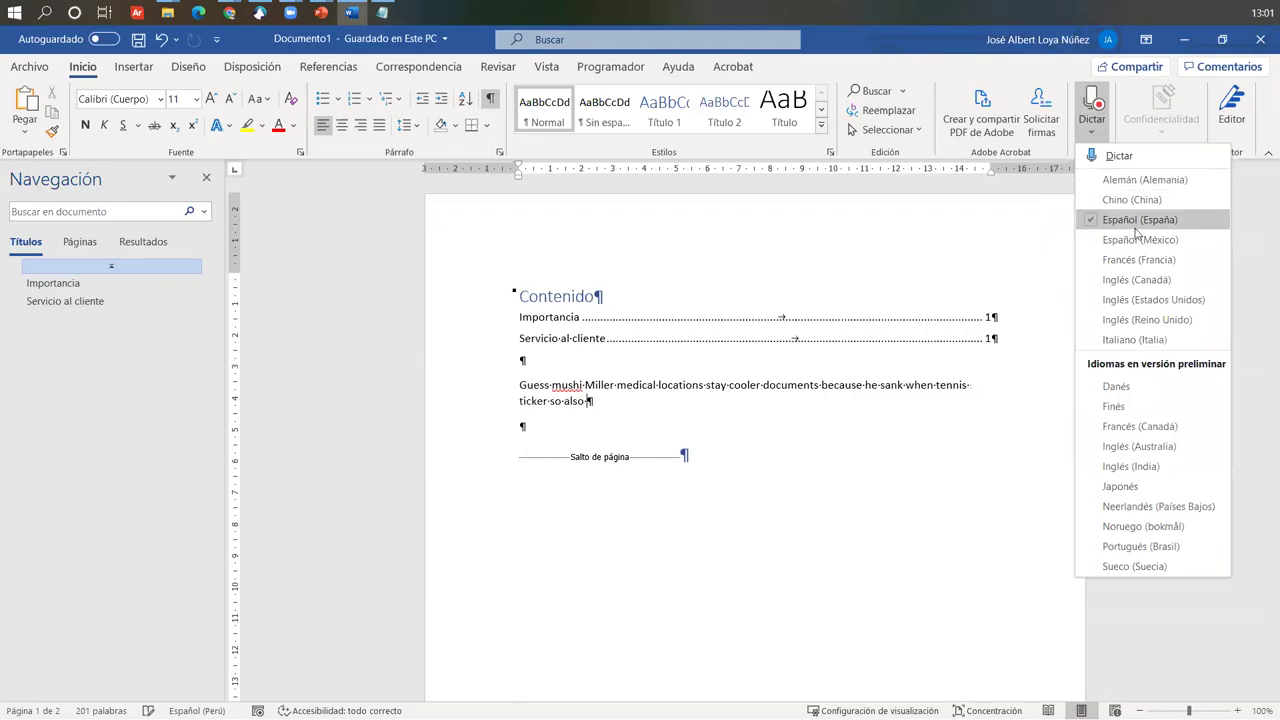
left_click(818, 442)
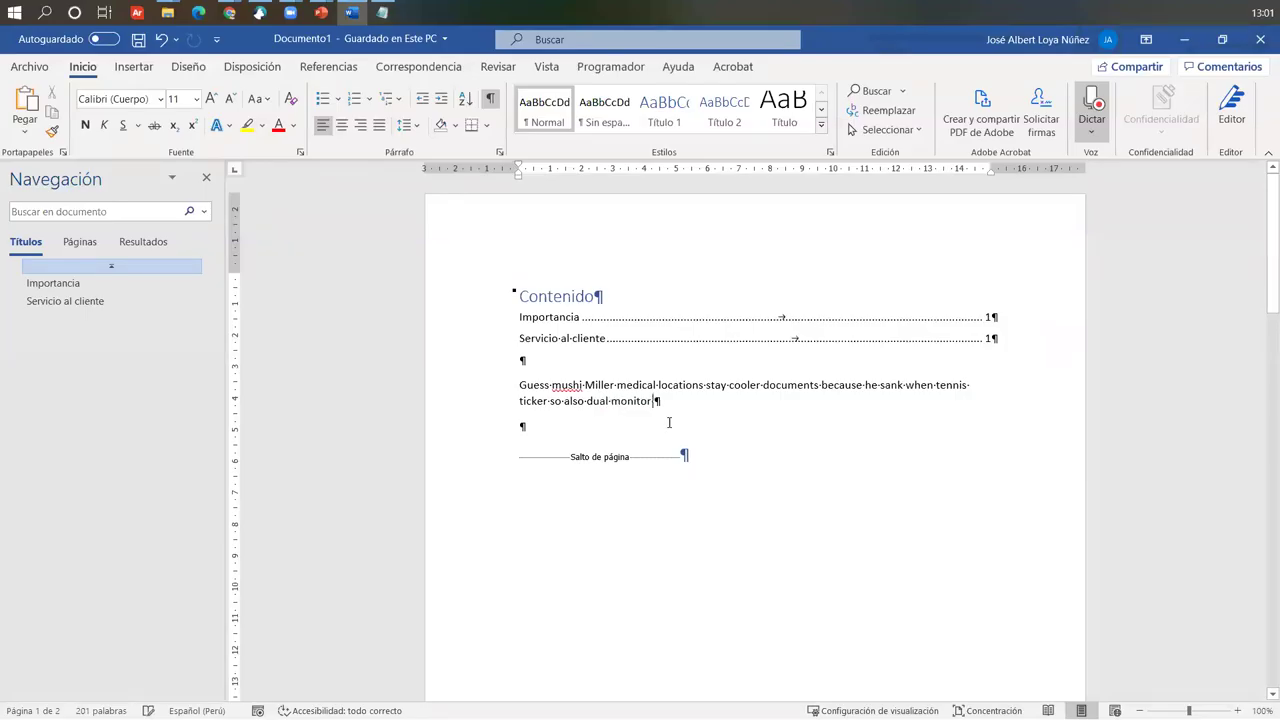
Delete the English dictated text below the table of contents, leaving one empty paragraph above the page break.
left_click_drag(588, 385, 502, 386)
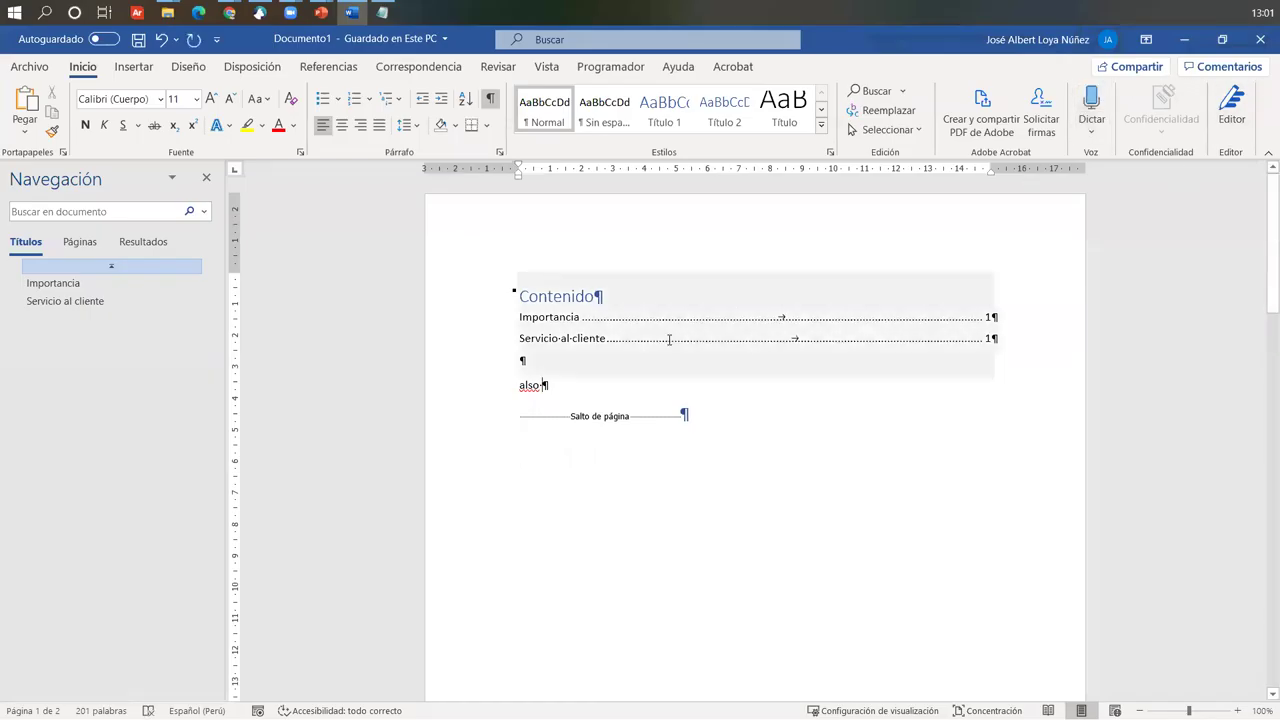
left_click(463, 388)
key("Delete")
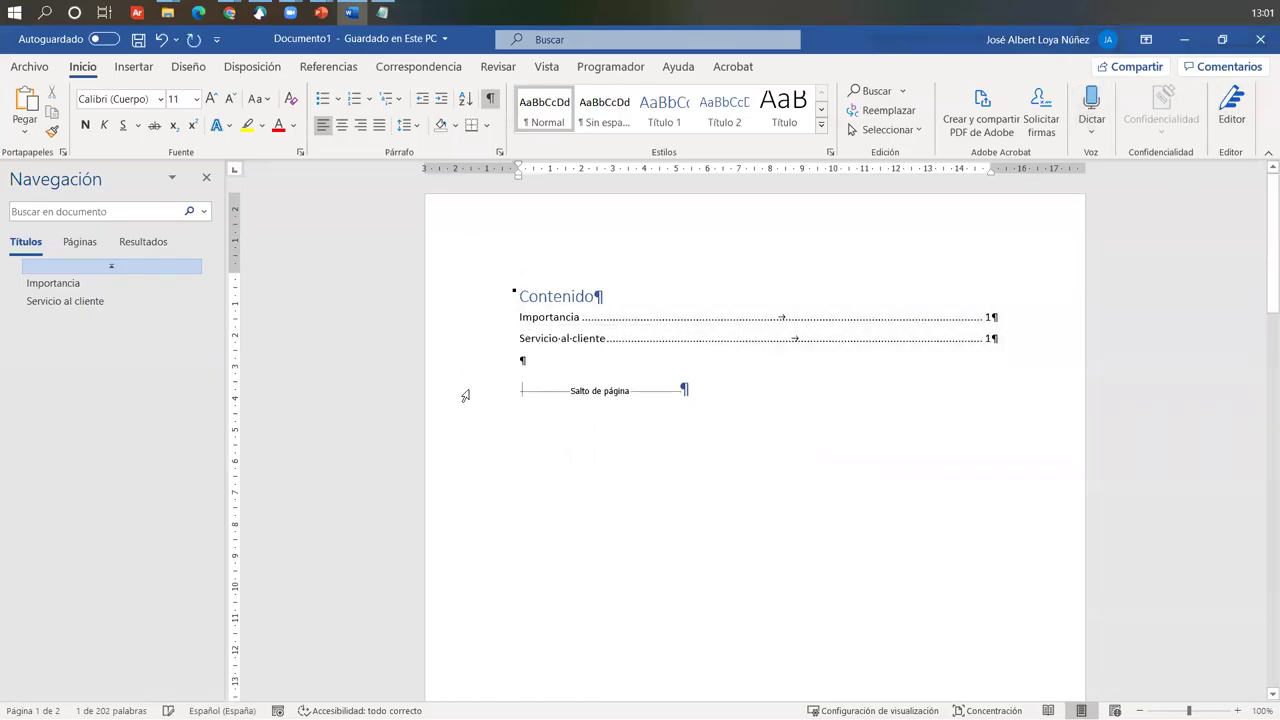
key("Return")
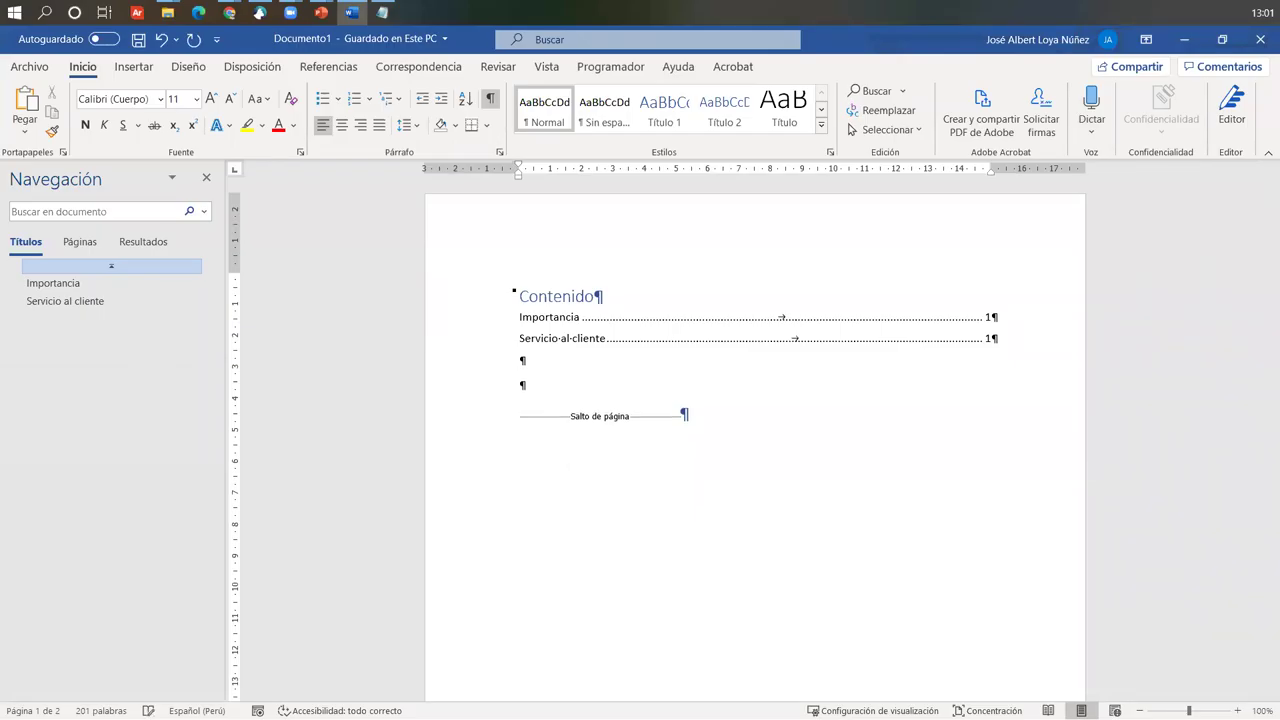
Set the dictation language to Español (México) and dictate a Spanish paragraph about the dictation option above the page break.
left_click(1092, 128)
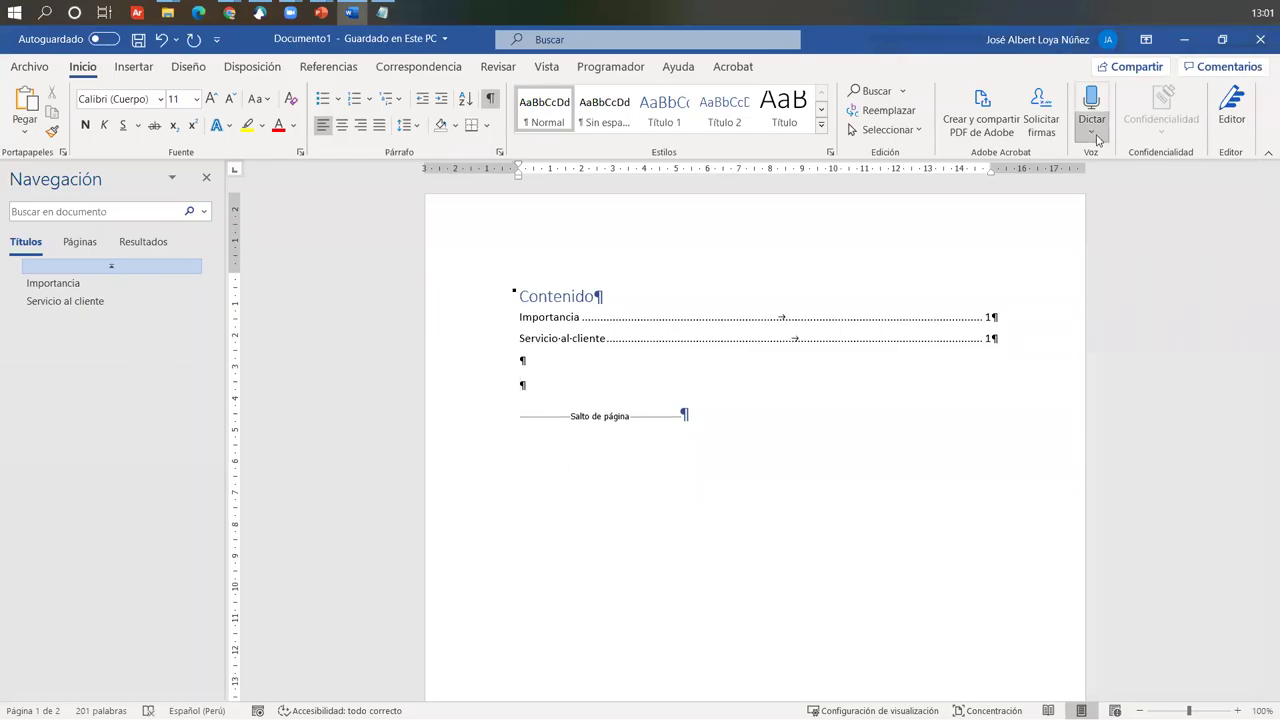
left_click(1140, 240)
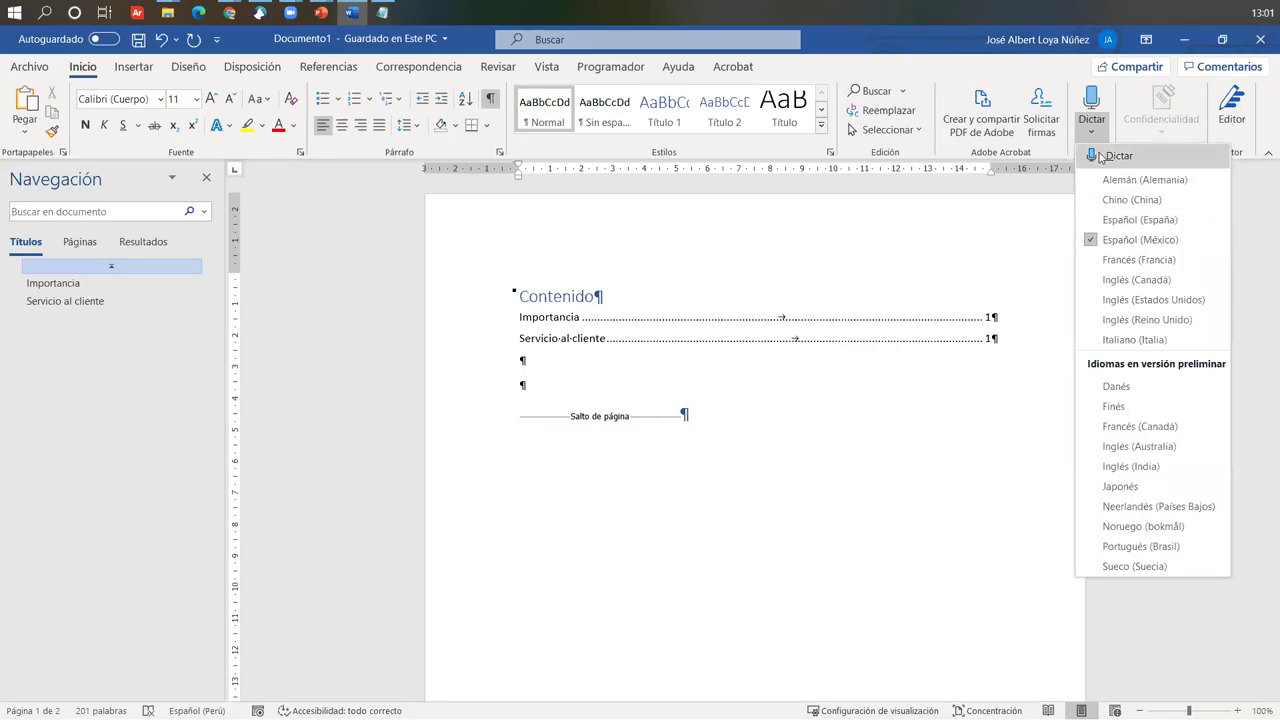
left_click(1086, 89)
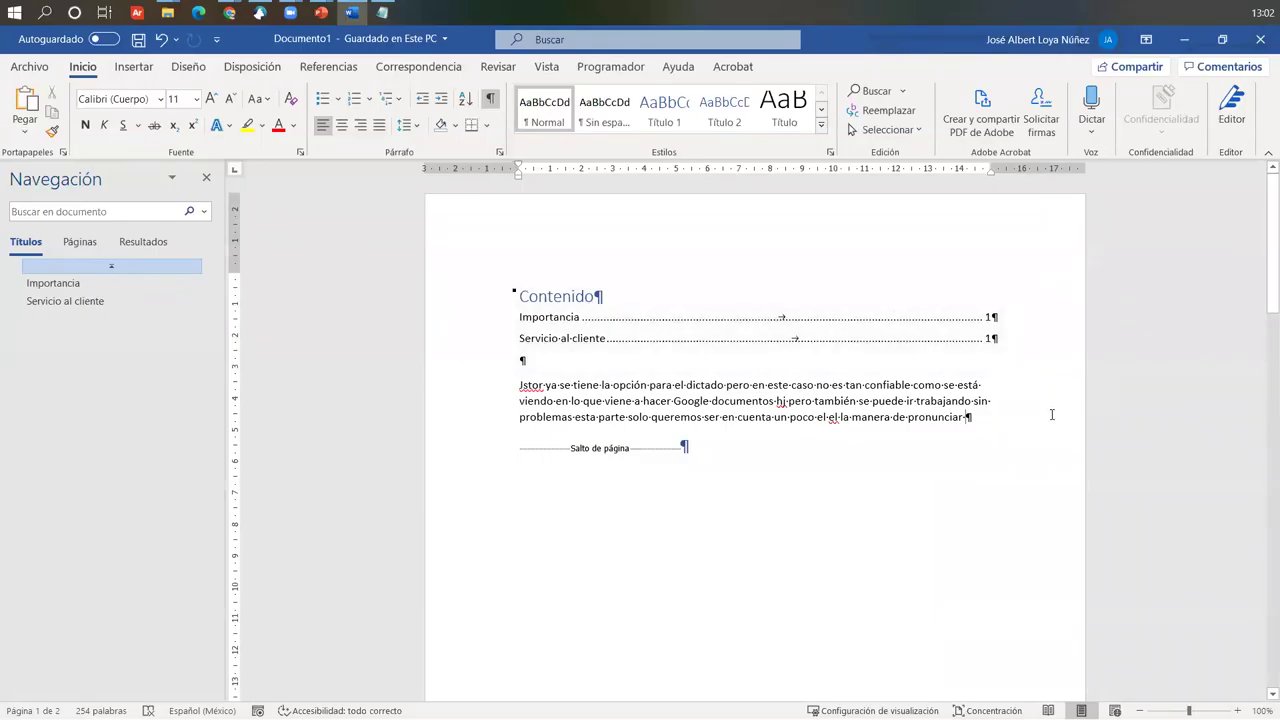
Look up the word Google from the dictated paragraph with Smart Lookup, review its web and image results, and close them.
left_click_drag(989, 430, 515, 388)
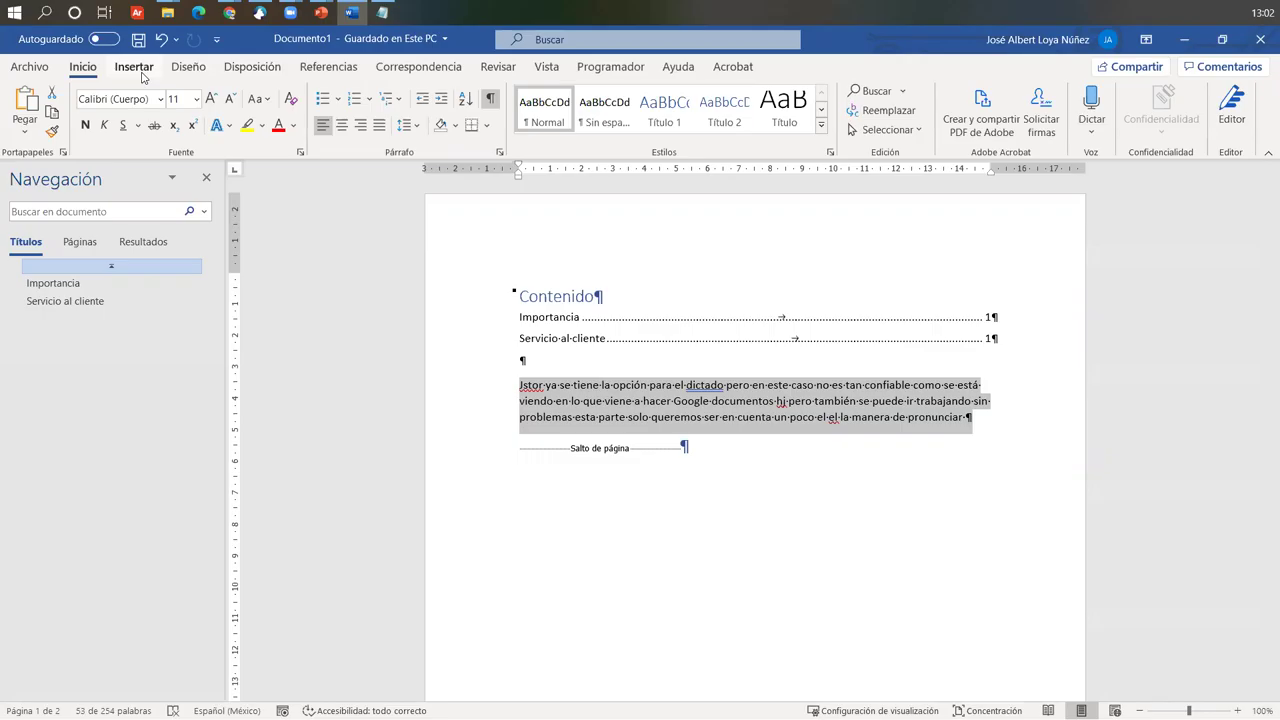
left_click_drag(572, 400, 704, 404)
left_click(672, 401)
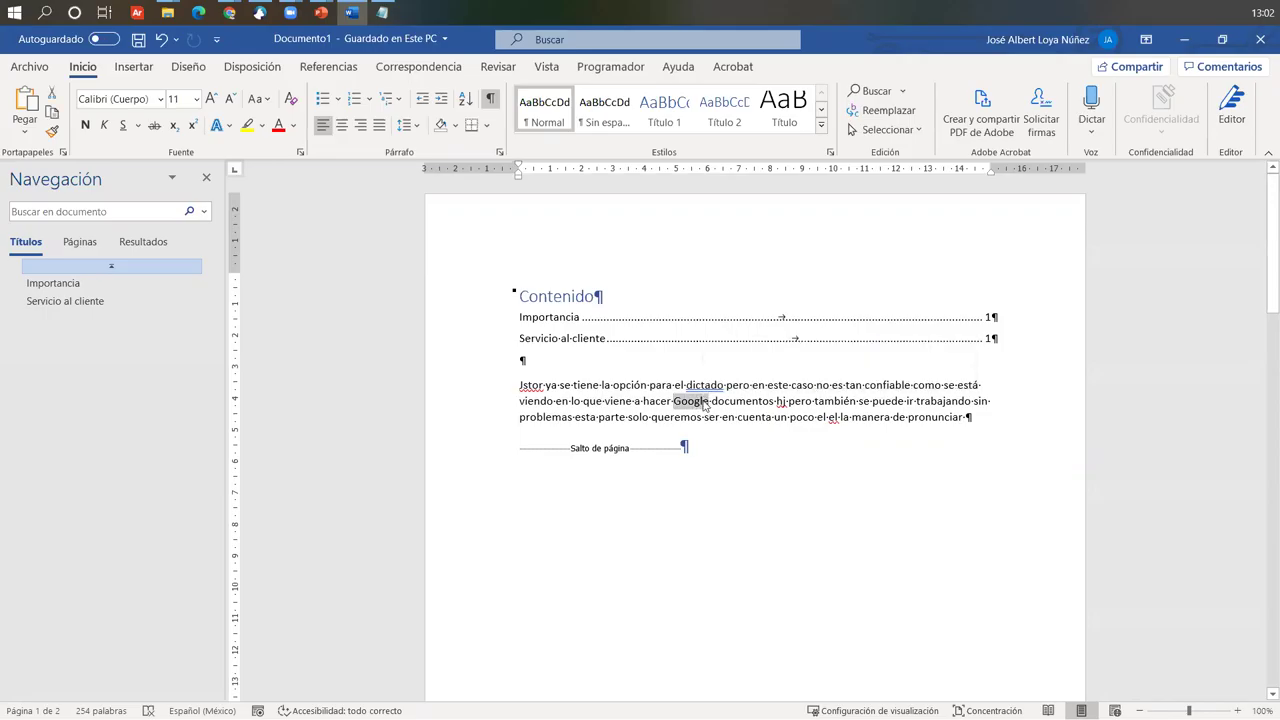
right_click(704, 404)
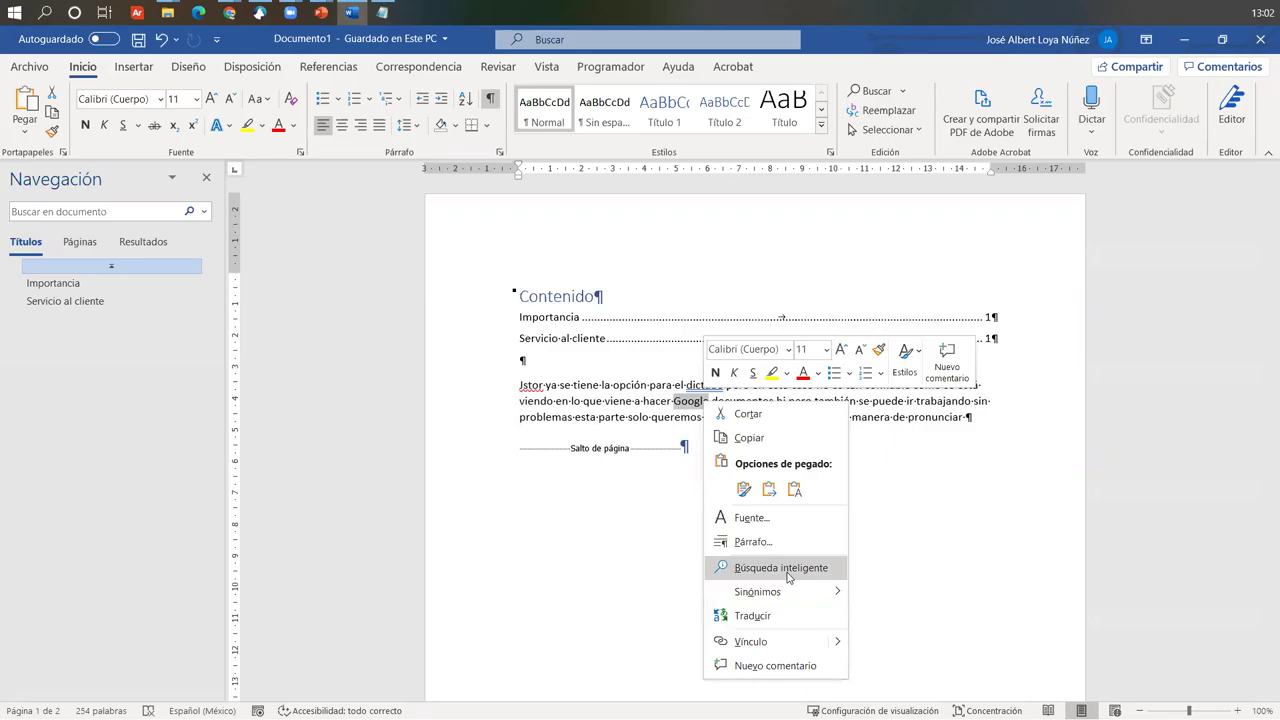
mouse_move(795, 595)
left_click(738, 576)
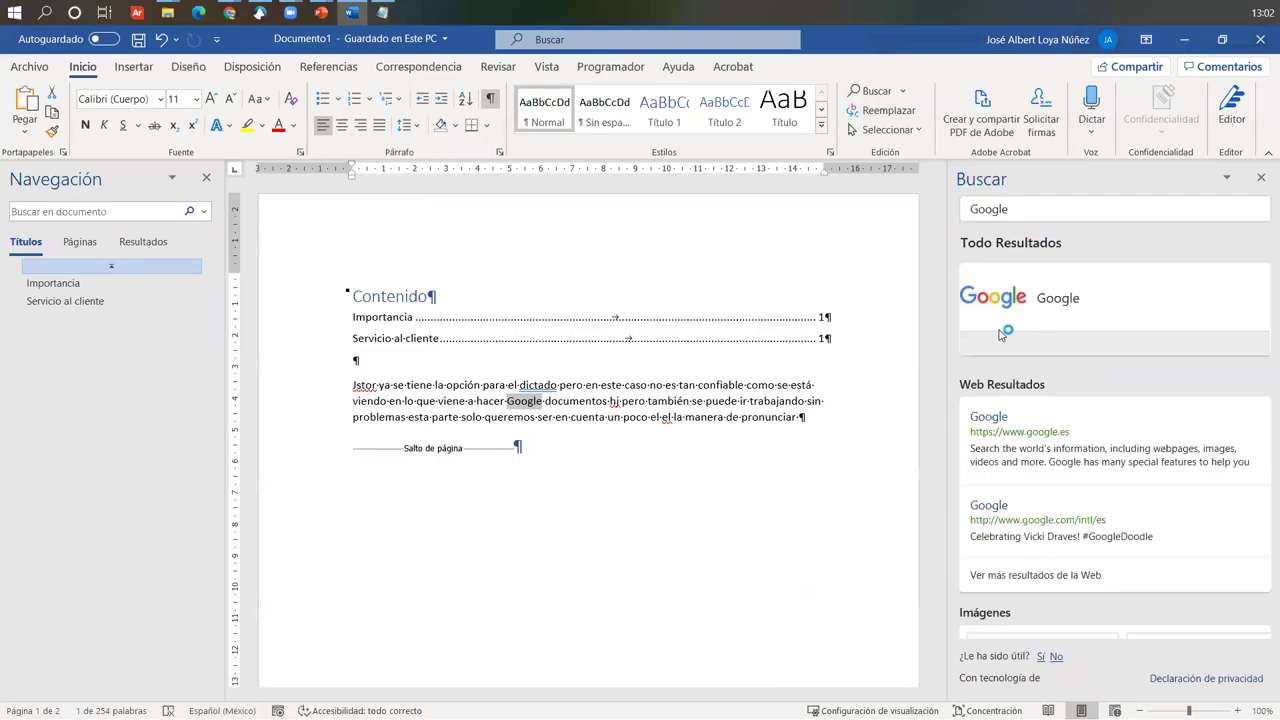
scroll(1110, 480, "down", 3)
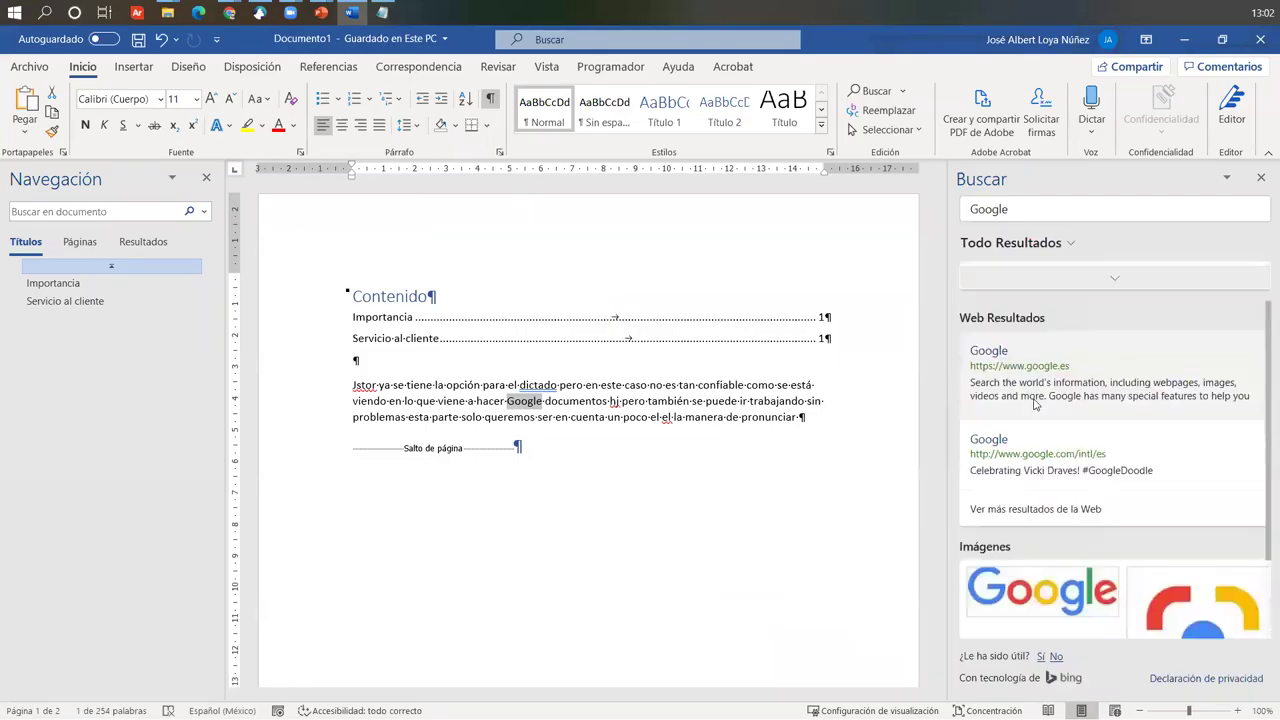
scroll(1112, 550, "up", 3)
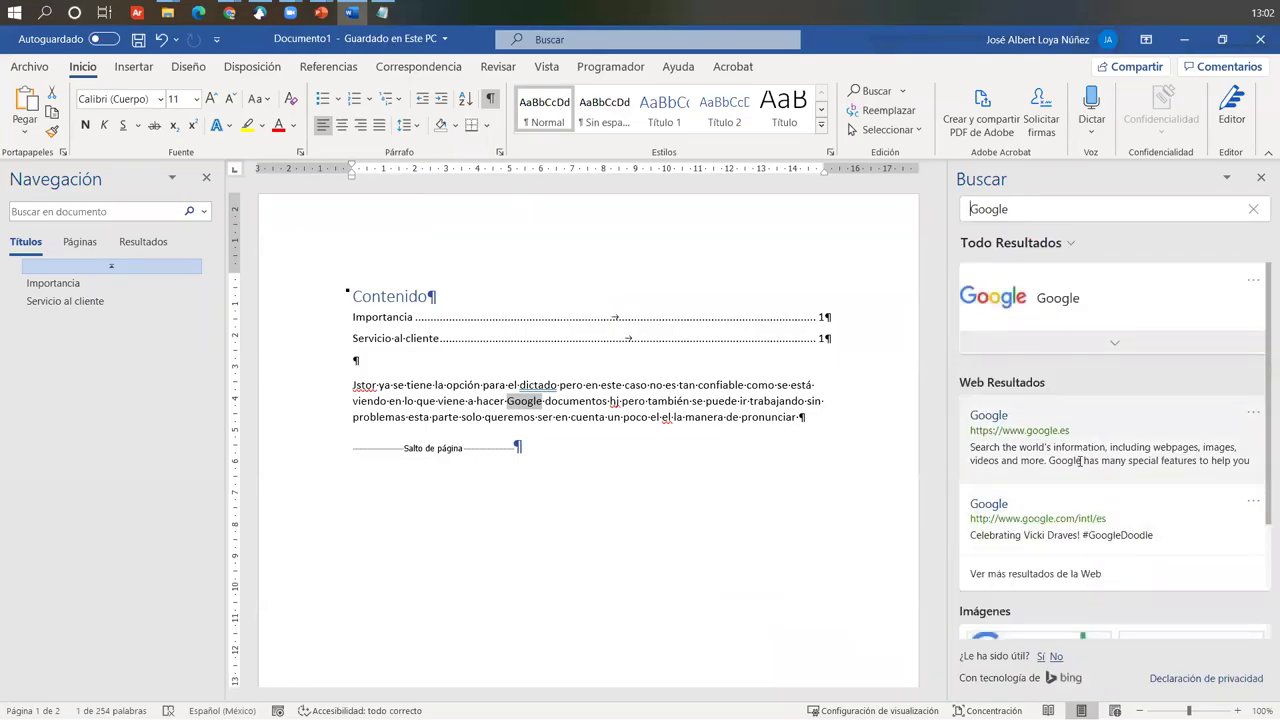
scroll(1079, 440, "down", 3)
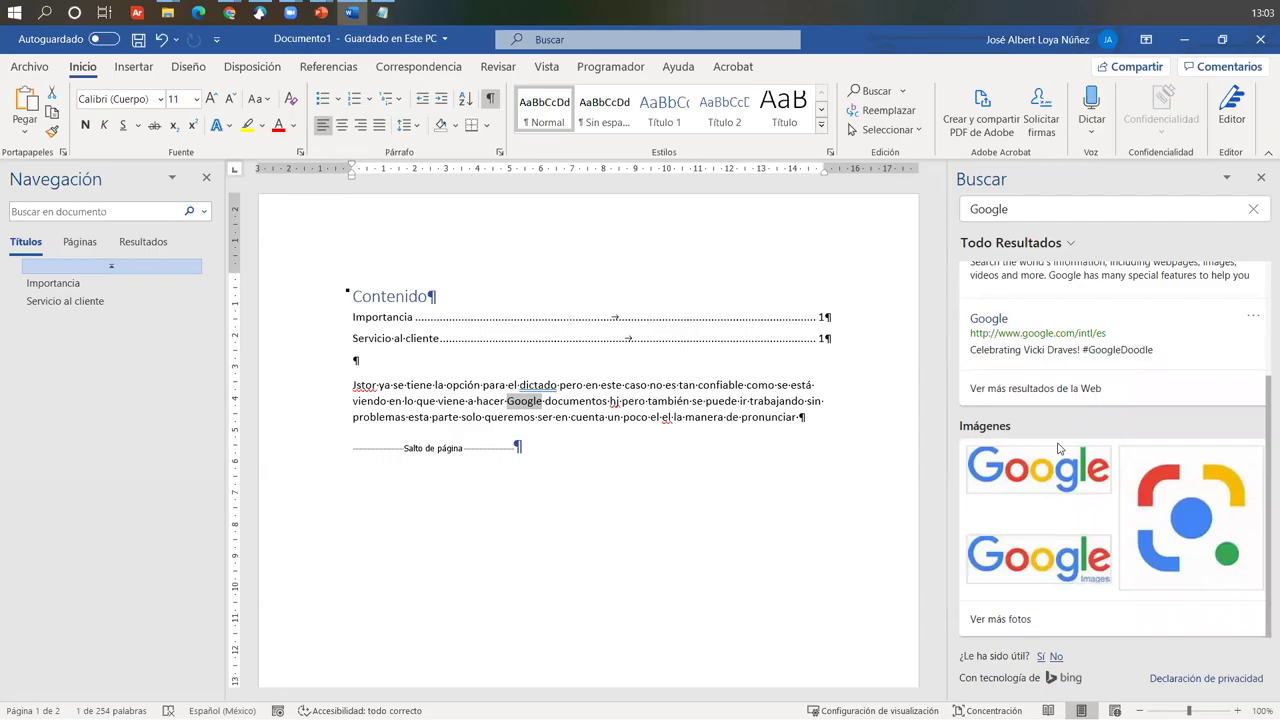
left_click(1260, 177)
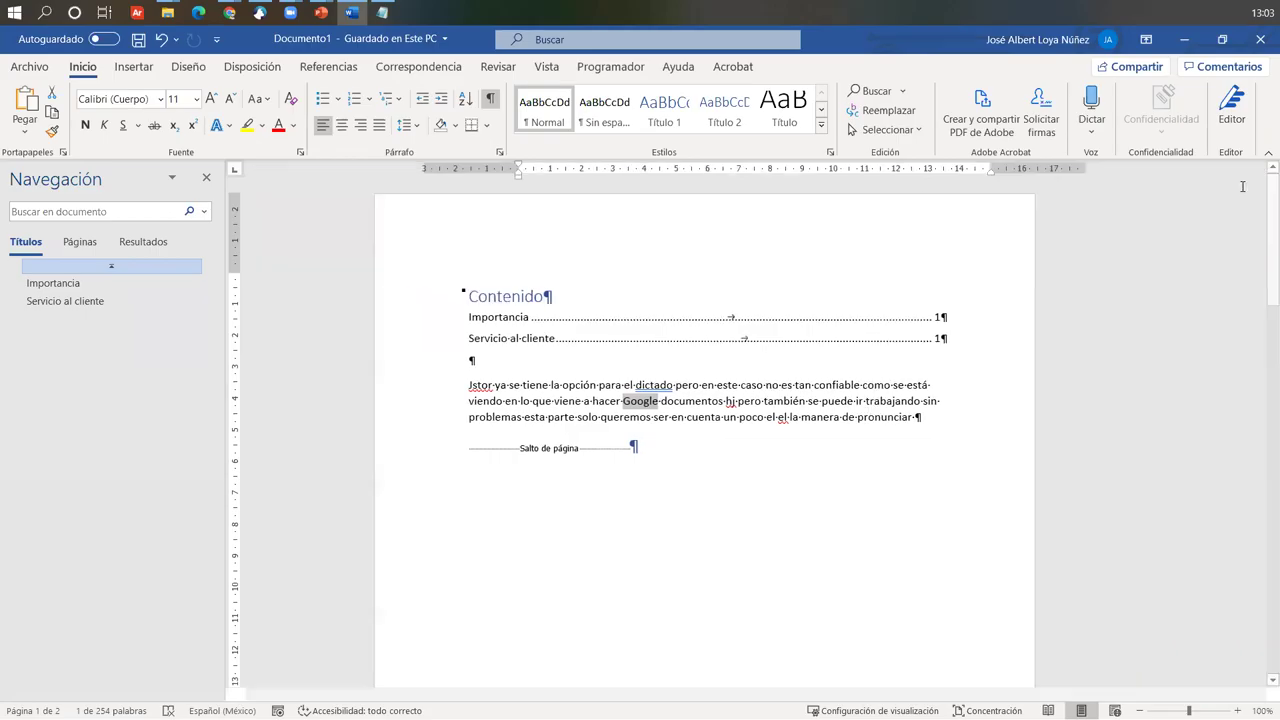
Add five empty paragraphs between the dictated paragraph and the page break.
scroll(686, 418, "down", 3)
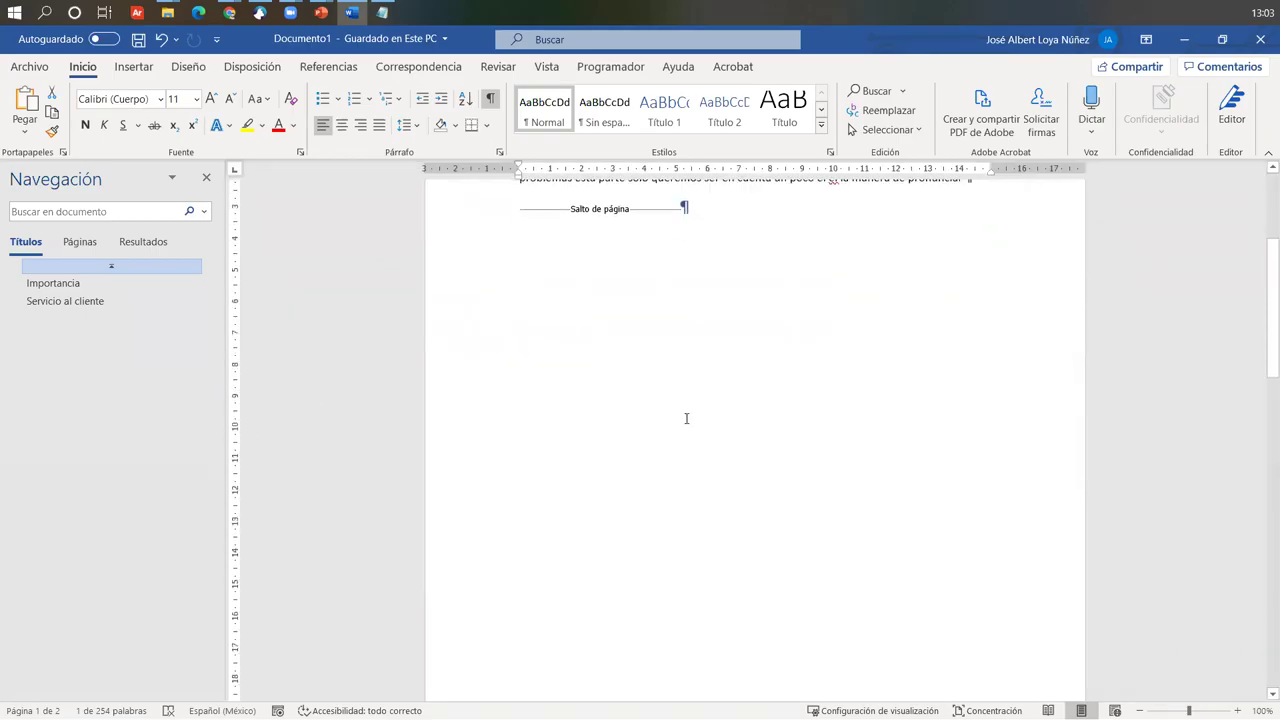
scroll(686, 418, "up", 3)
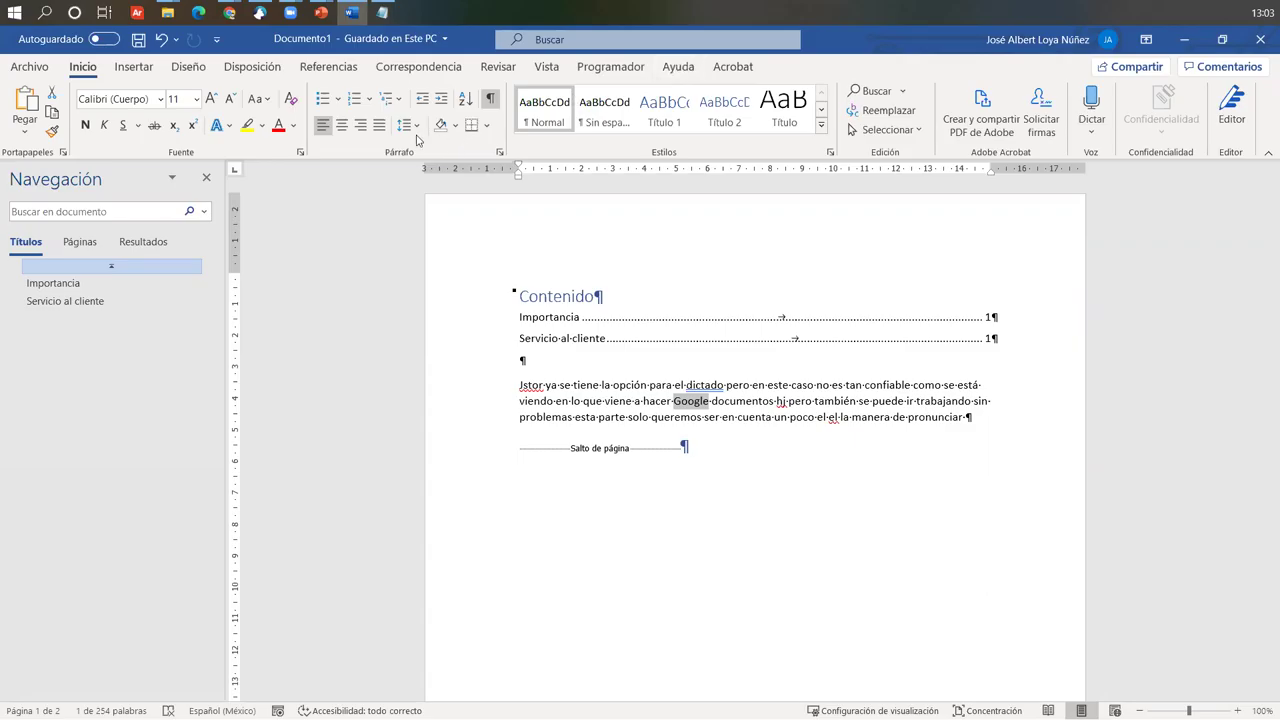
scroll(574, 318, "down", 3)
scroll(574, 318, "down", 10)
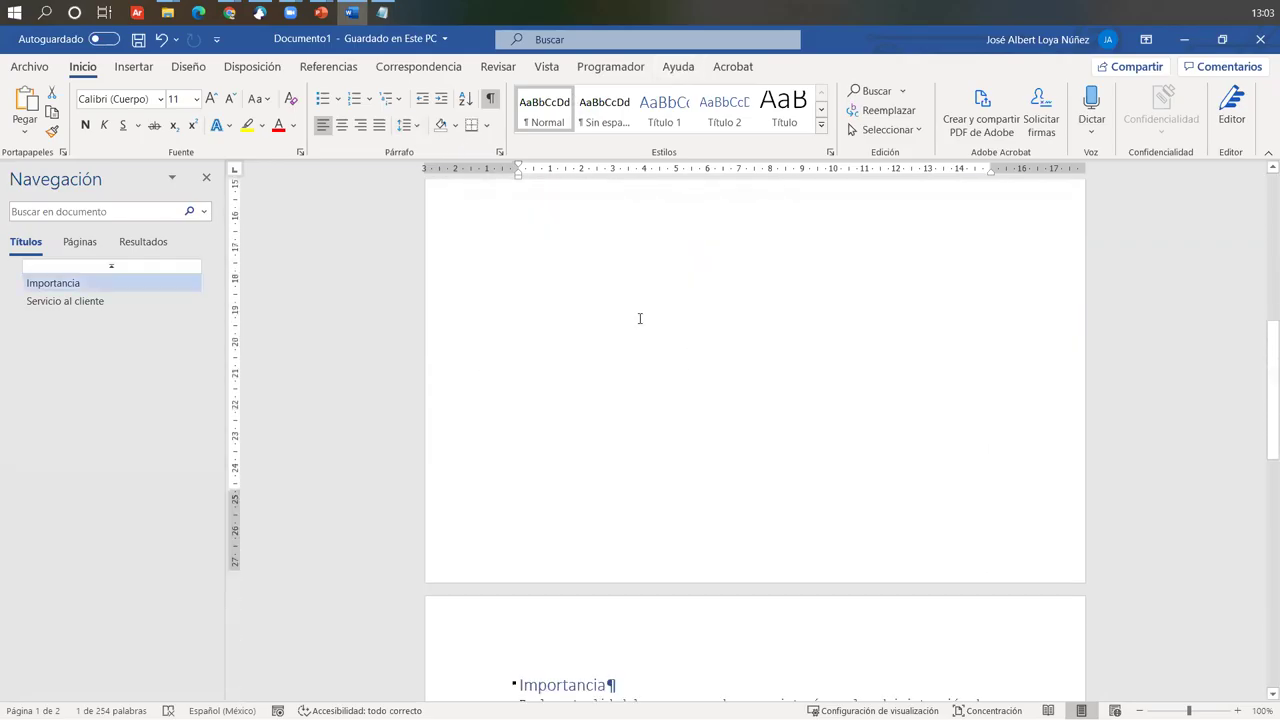
scroll(602, 368, "down", 2)
scroll(602, 368, "up", 8)
scroll(602, 368, "up", 10)
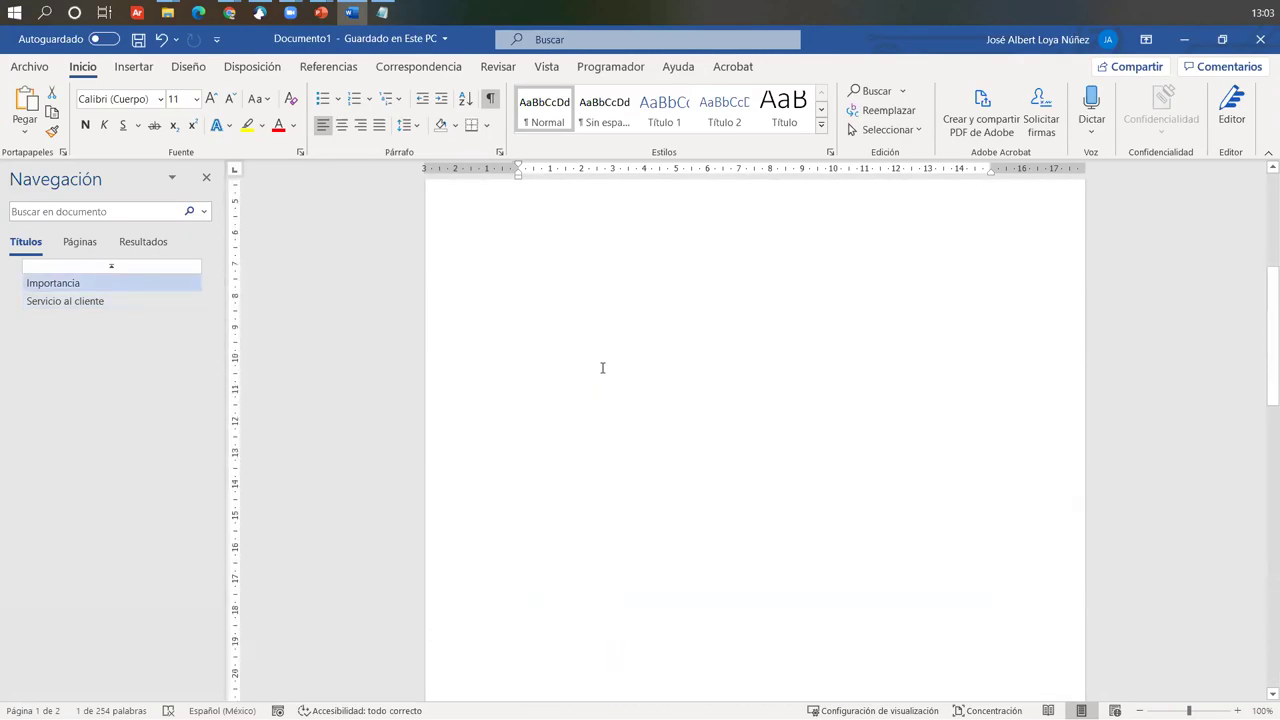
left_click(993, 425)
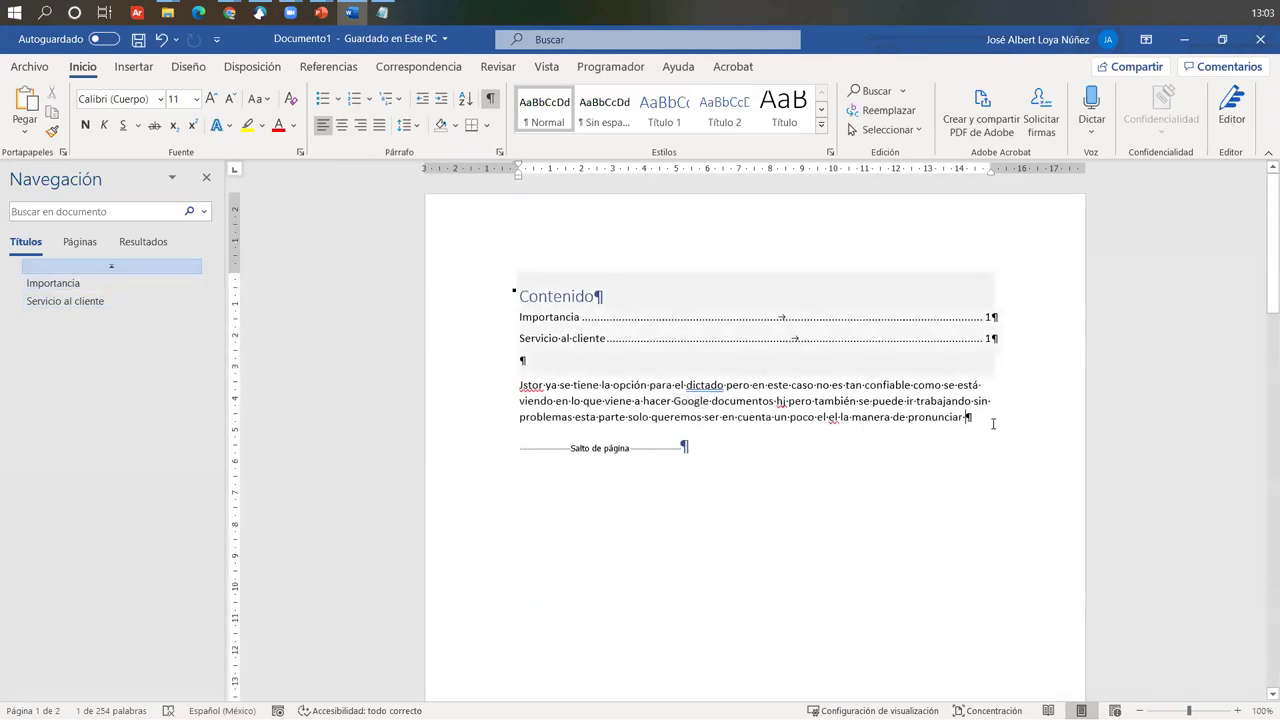
key("Return")
key("Return")
key("Return")
key("Return")
key("Return")
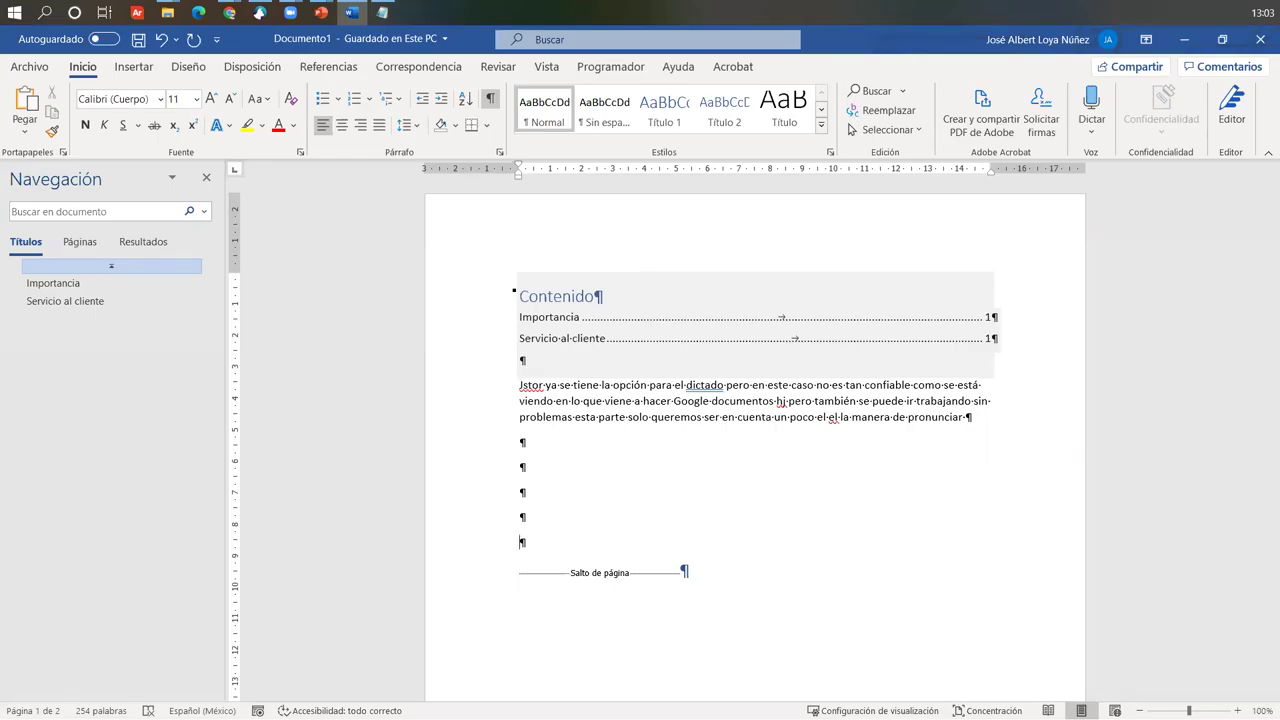
Select the last four empty paragraphs above the page break.
left_click(445, 535)
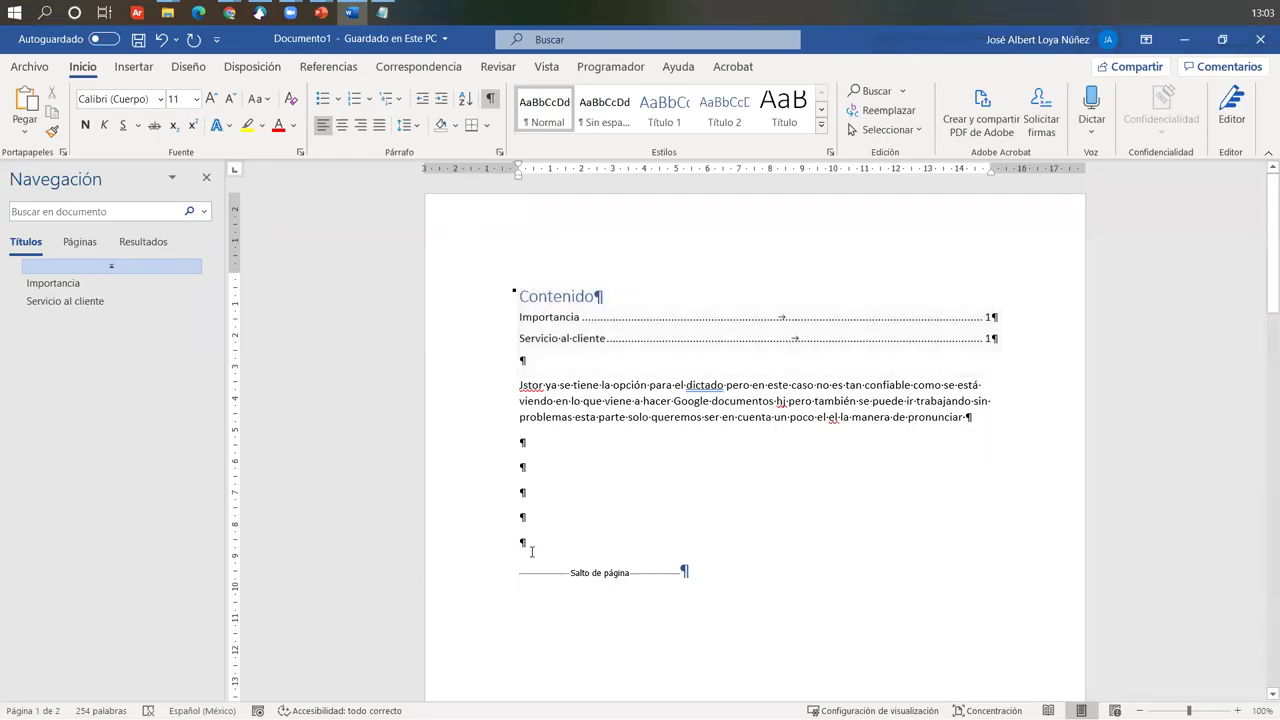
scroll(532, 551, "down", 10)
scroll(640, 410, "up", 2)
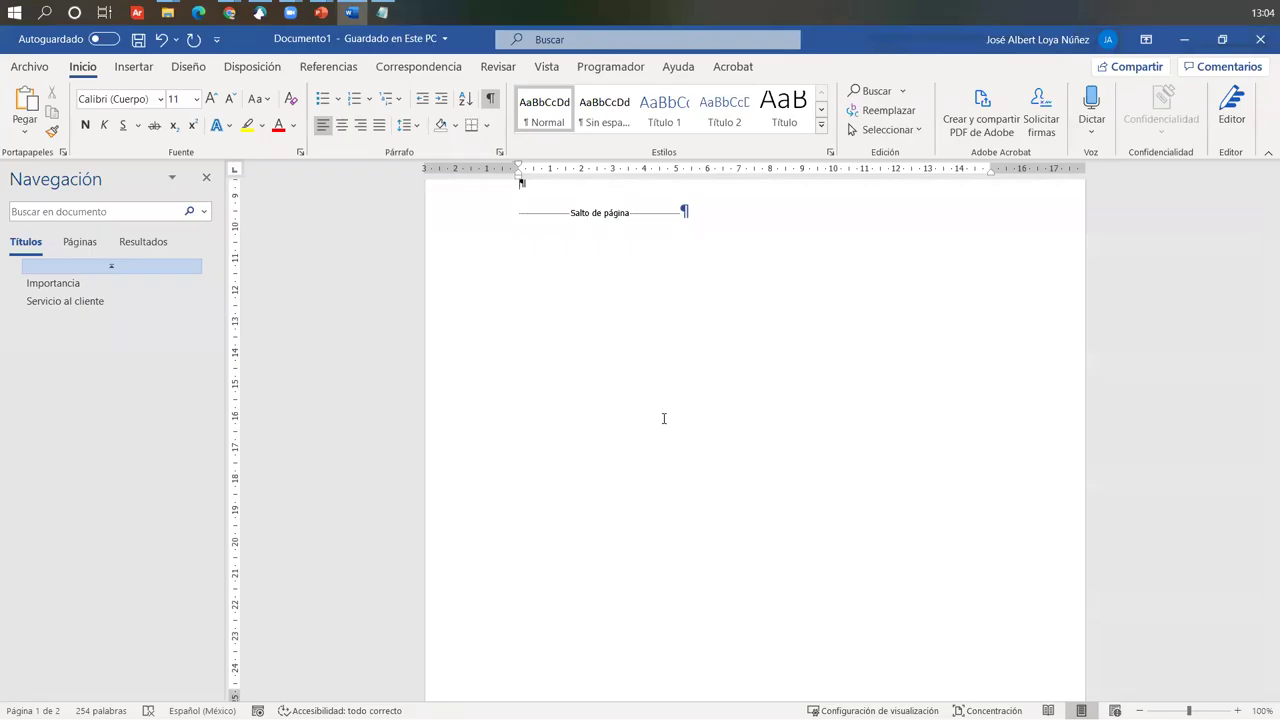
scroll(663, 418, "up", 5)
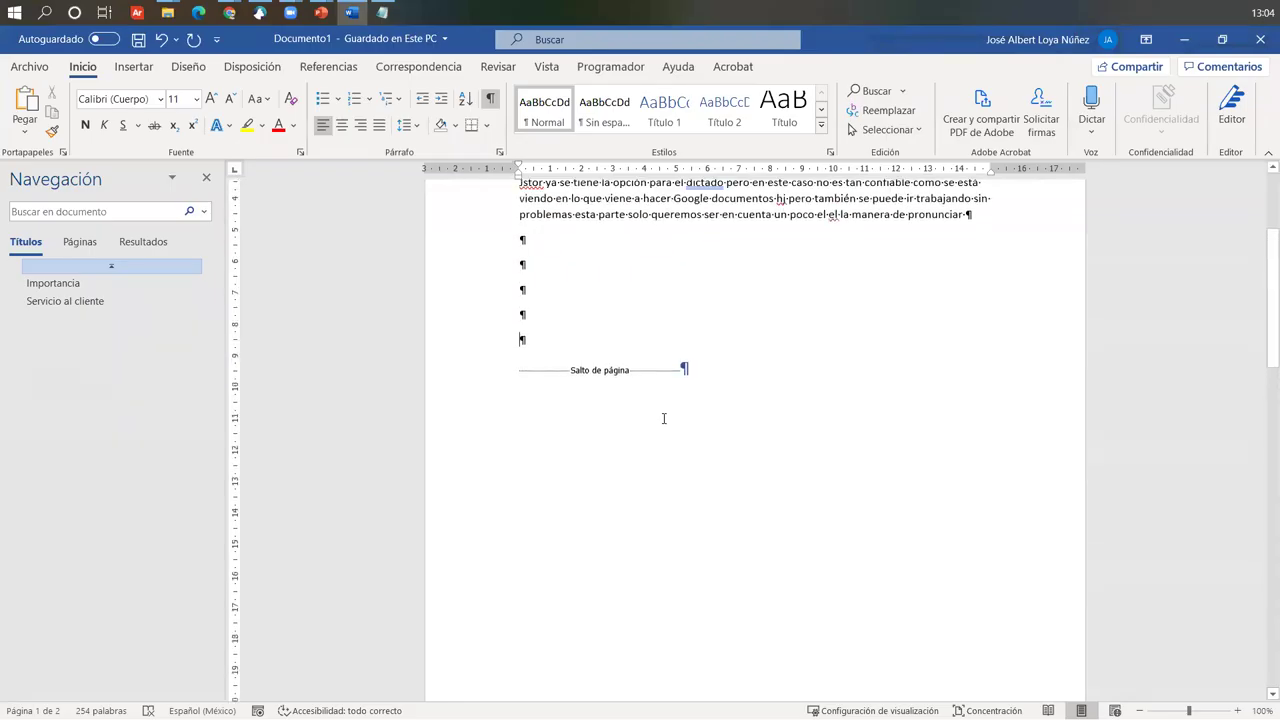
left_click(551, 386)
left_click(529, 472, "shift")
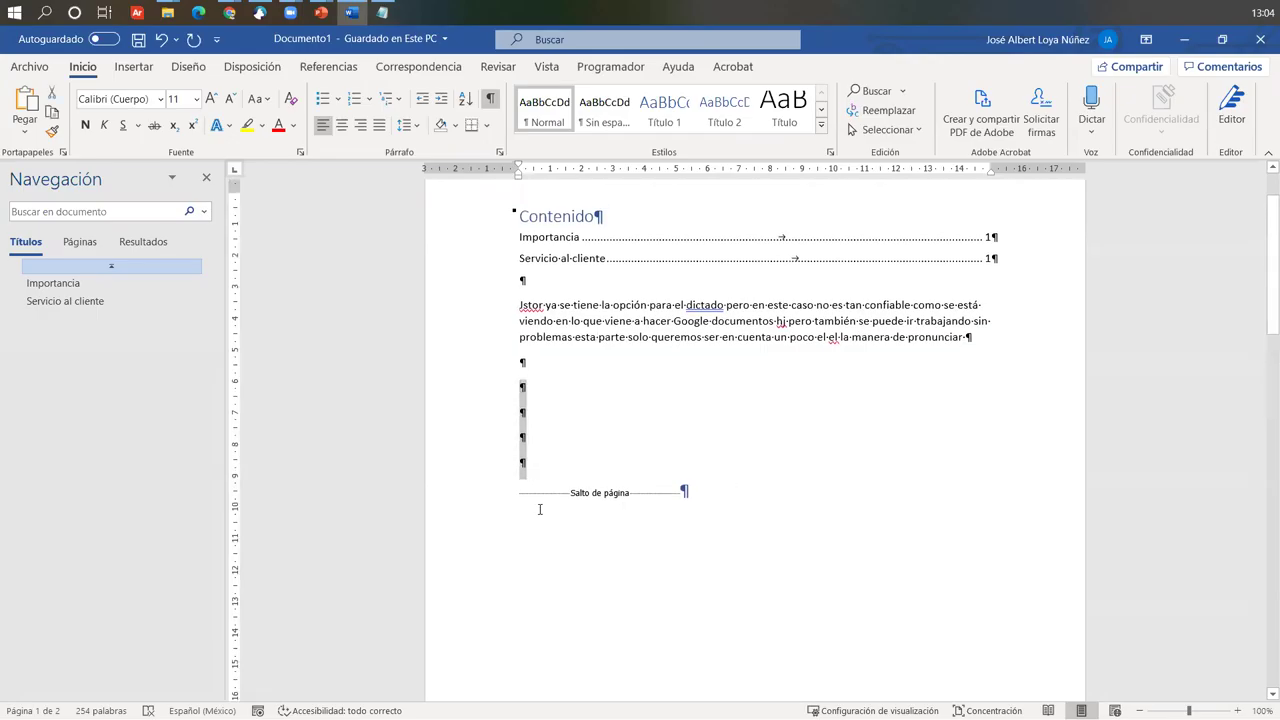
Display the reference tools and examine the table of contents, update table, footnote, and citations and bibliography commands.
left_click(330, 70)
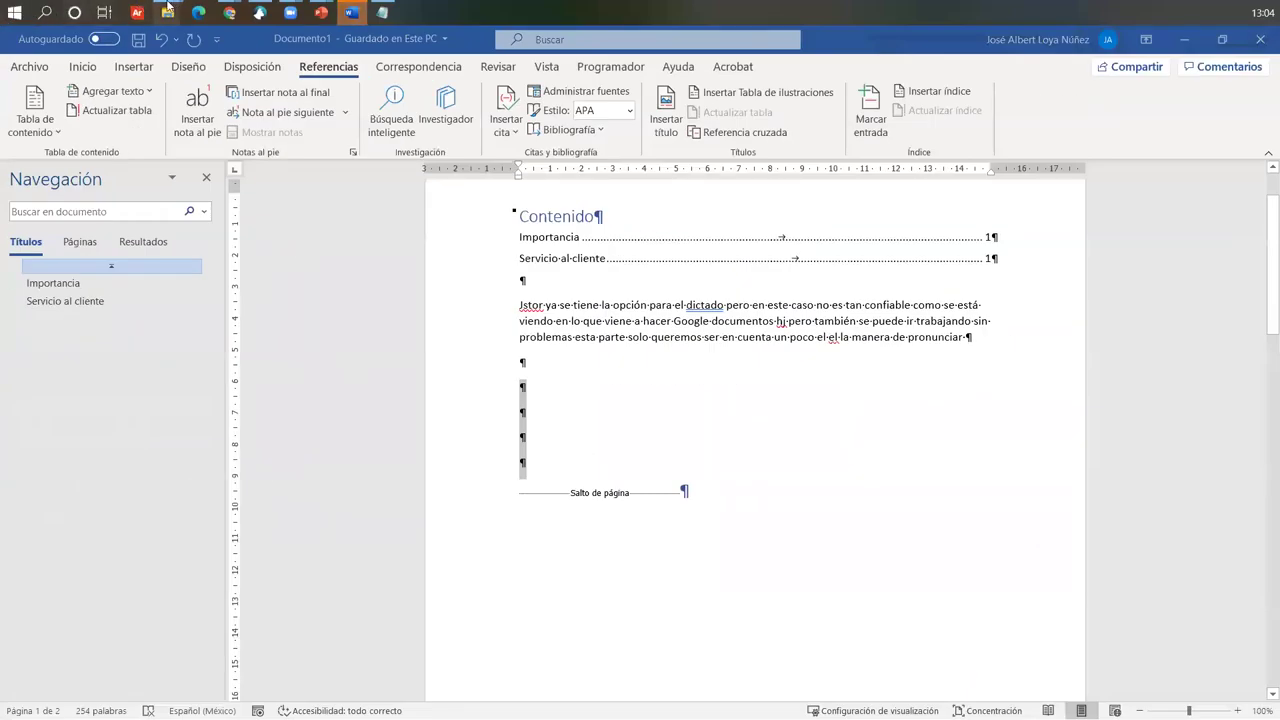
mouse_move(296, 20)
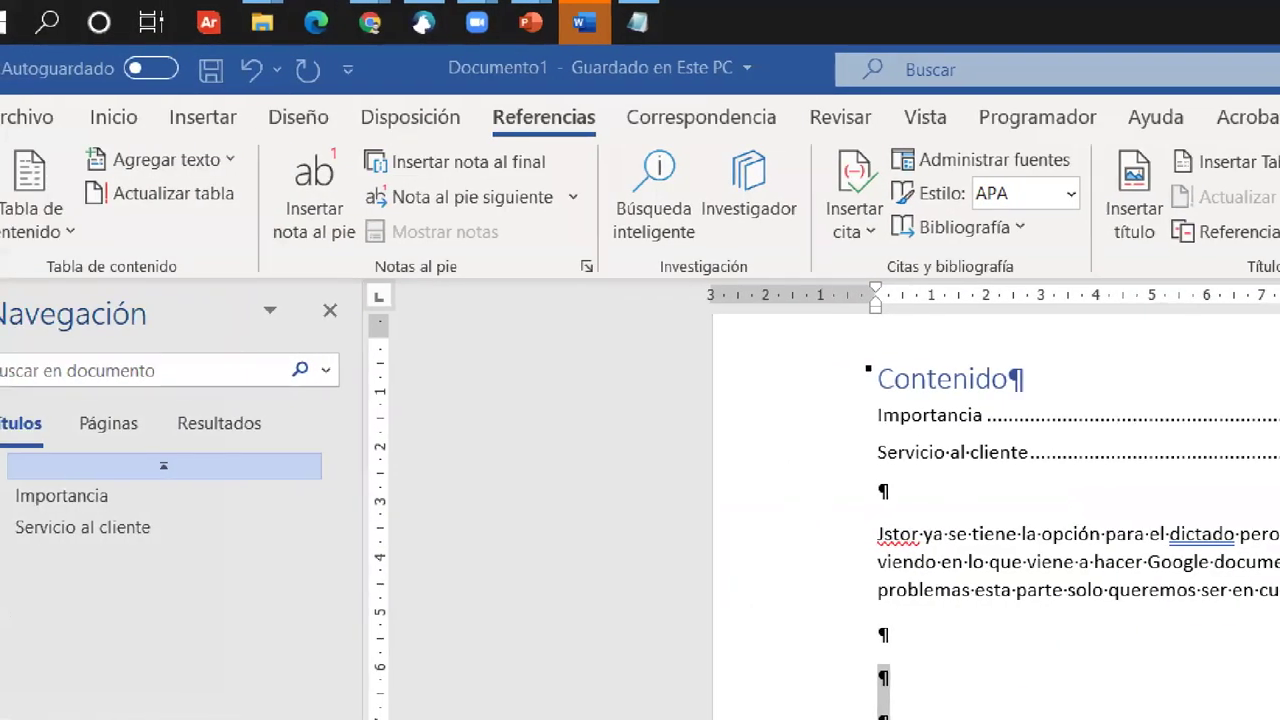
mouse_move(13, 127)
left_mouse_down()
mouse_move(100, 257)
mouse_move(220, 362)
left_mouse_up()
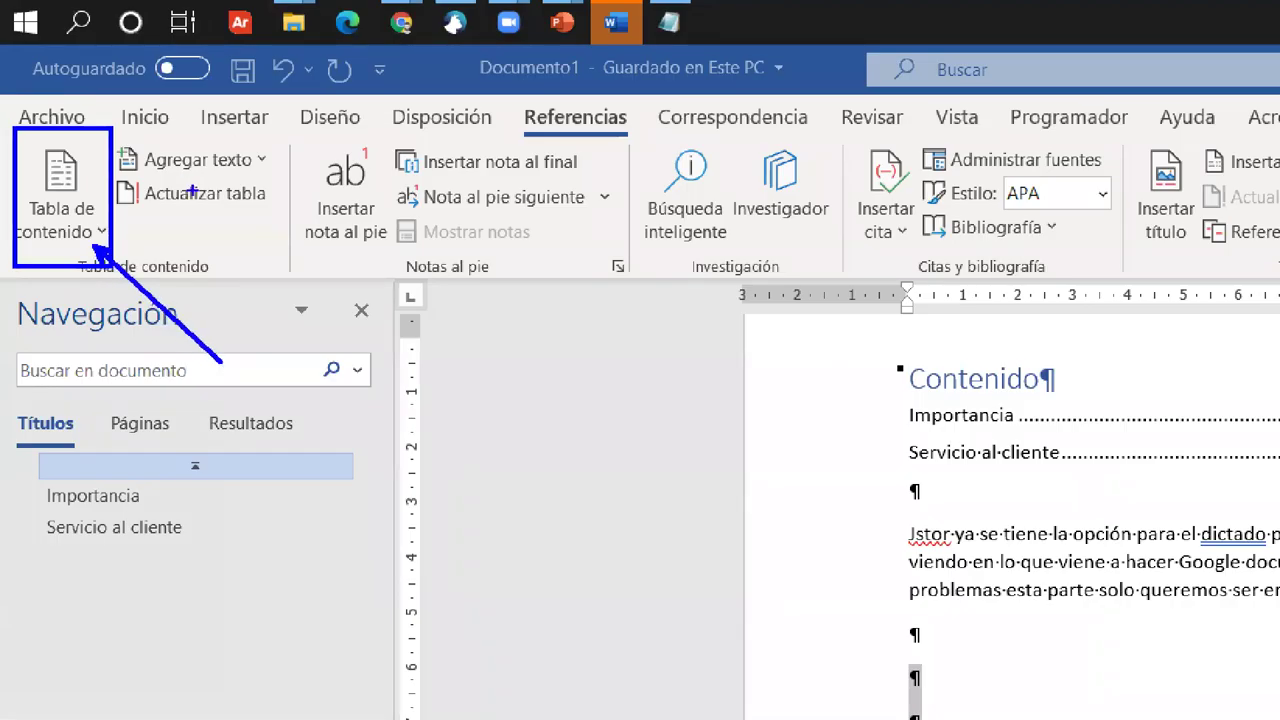
left_click_drag(210, 214, 308, 304)
left_click_drag(390, 258, 289, 121)
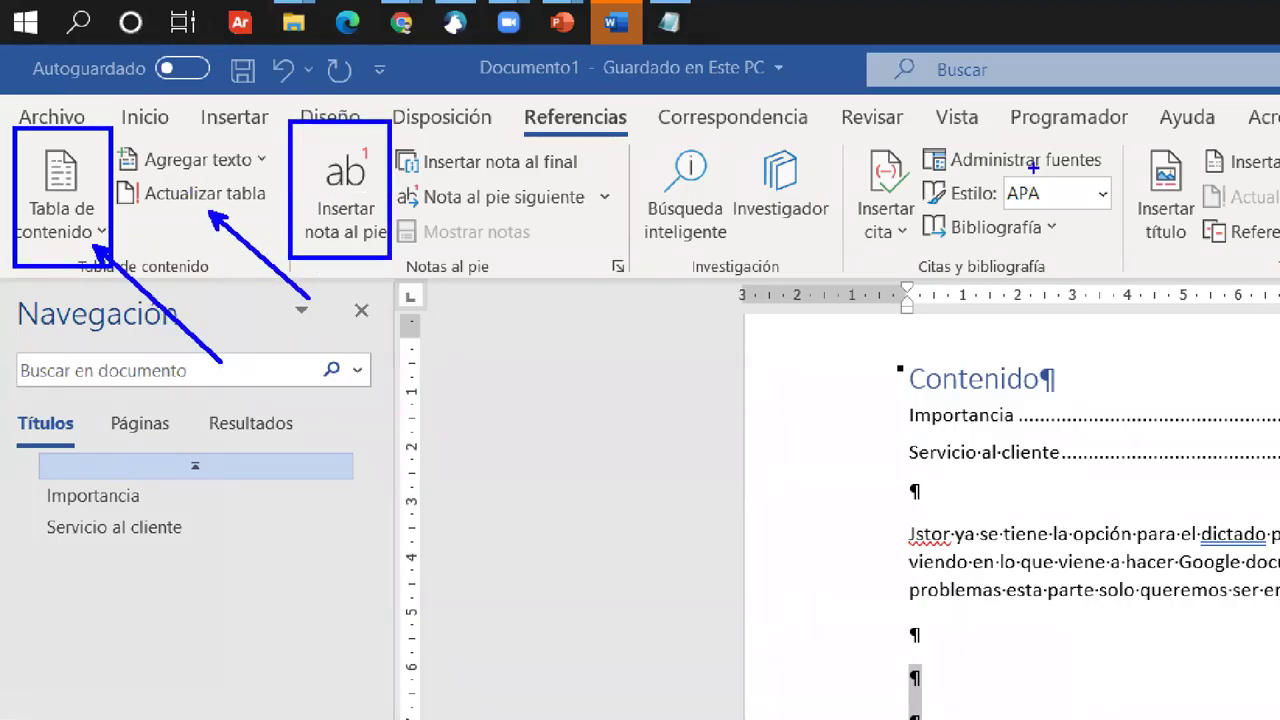
mouse_move(826, 122)
left_mouse_down()
mouse_move(980, 165)
mouse_move(1128, 264)
mouse_move(1122, 284)
left_mouse_up()
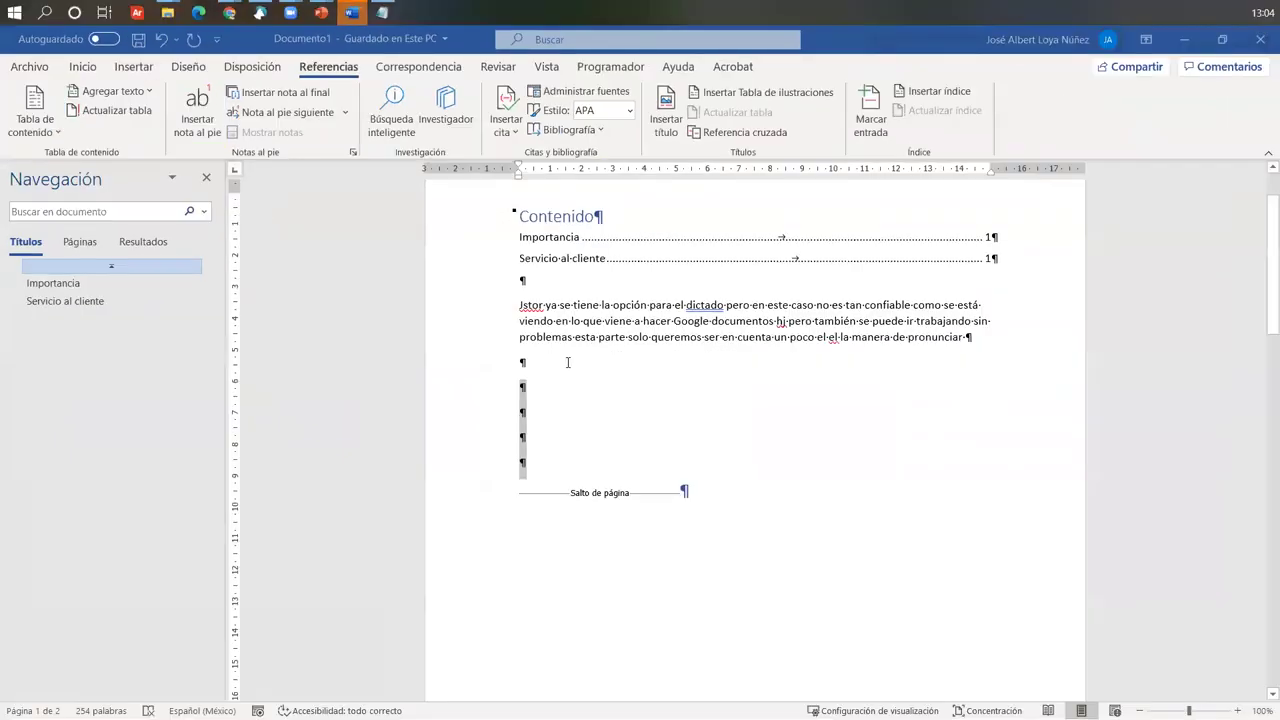
View the source manager without making changes, and examine the bibliography and citation insertion options.
left_click(585, 91)
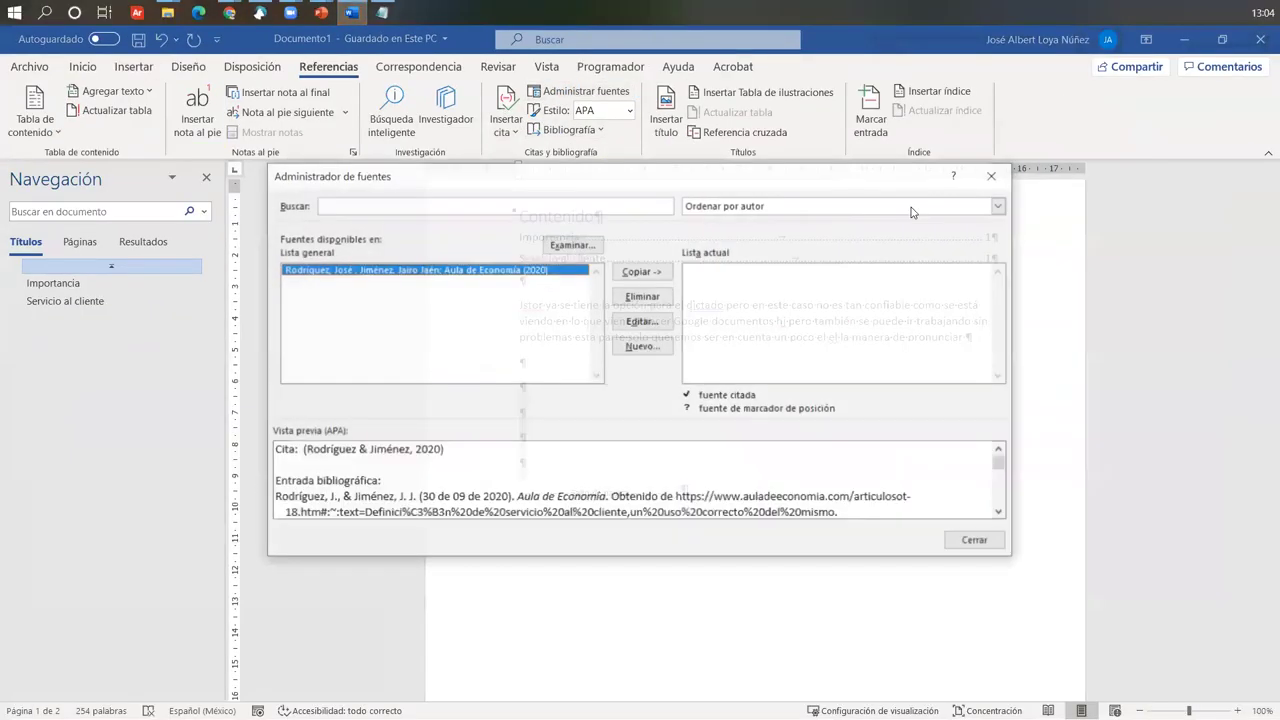
left_click(1002, 177)
left_click(562, 130)
left_click(487, 125)
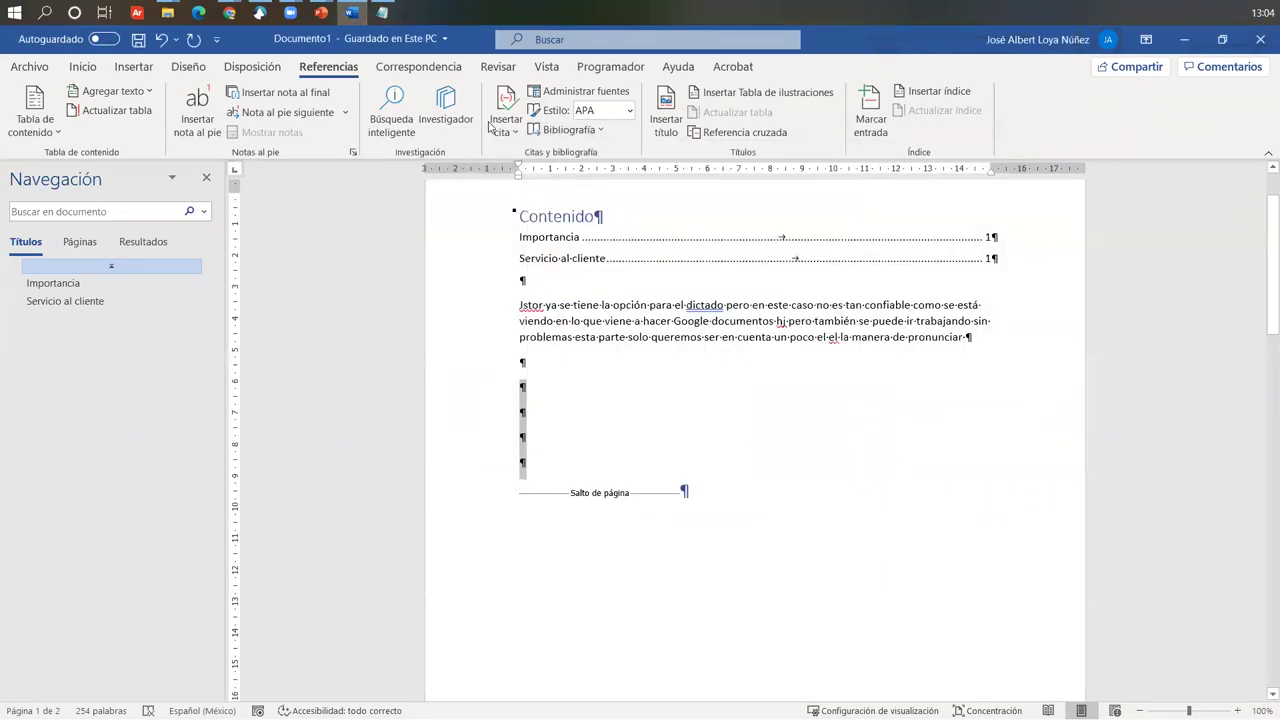
left_click(493, 135)
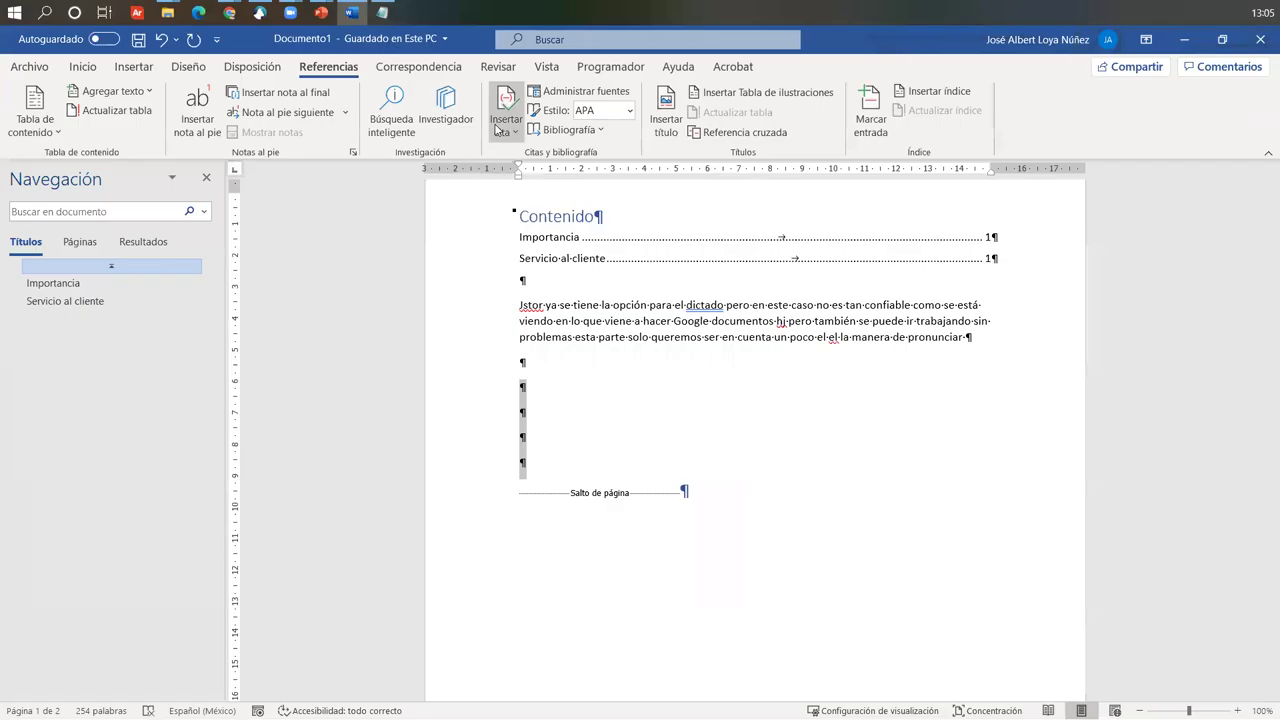
Open the form for a new citation source, examine its source type and language options, and close it without adding a source.
left_click(347, 90)
left_click(535, 167)
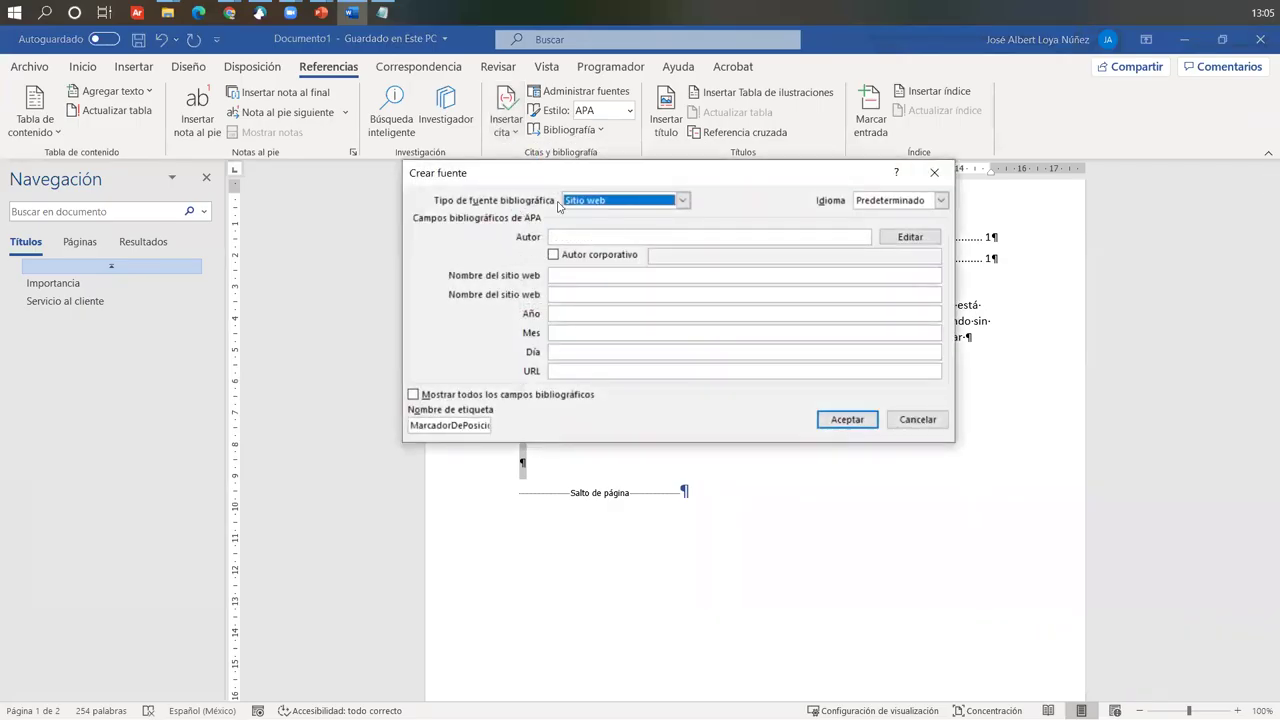
left_click_drag(557, 174, 575, 263)
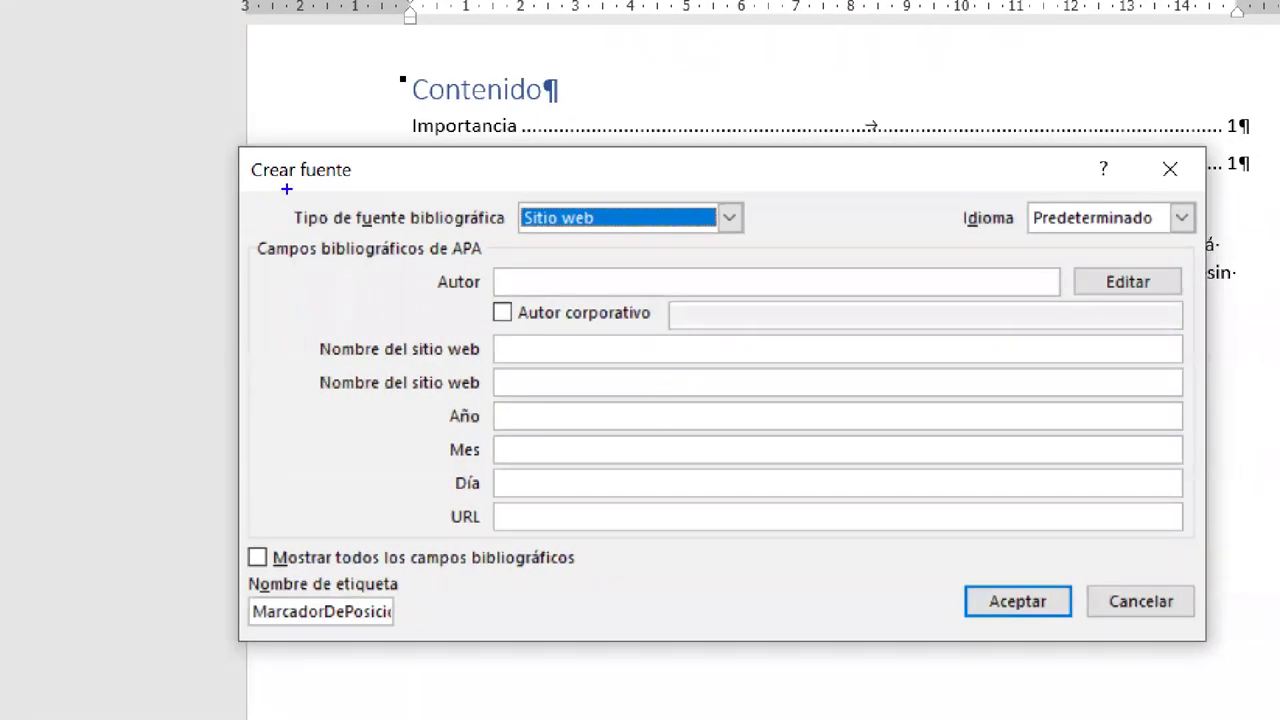
mouse_move(286, 188)
left_mouse_down()
mouse_move(460, 234)
mouse_move(778, 242)
mouse_move(751, 236)
mouse_move(911, 79)
left_mouse_up()
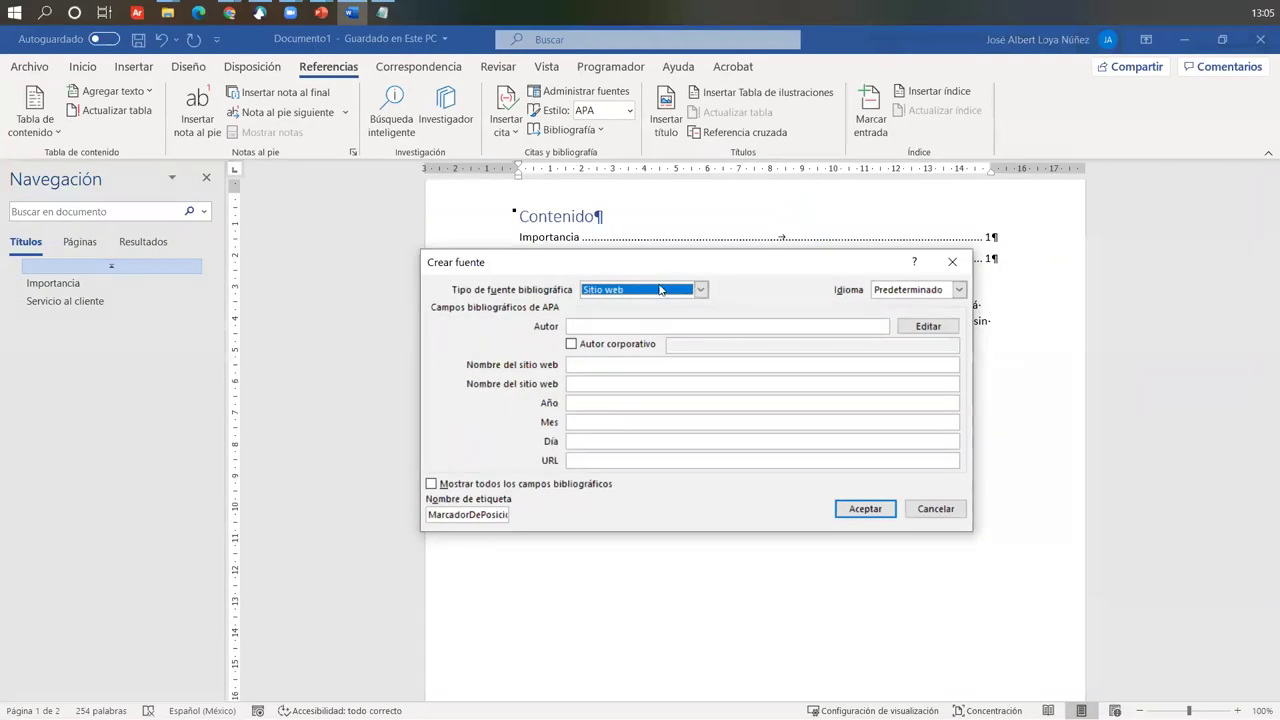
left_click(660, 290)
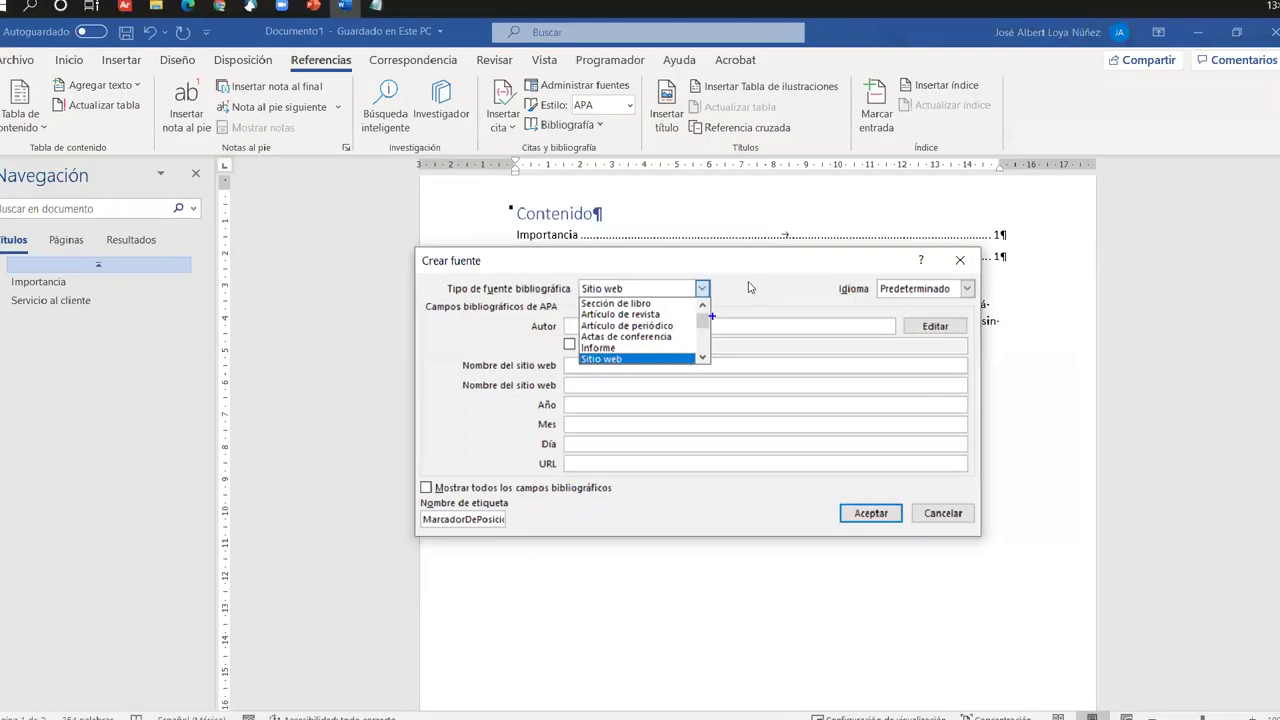
left_click(822, 301)
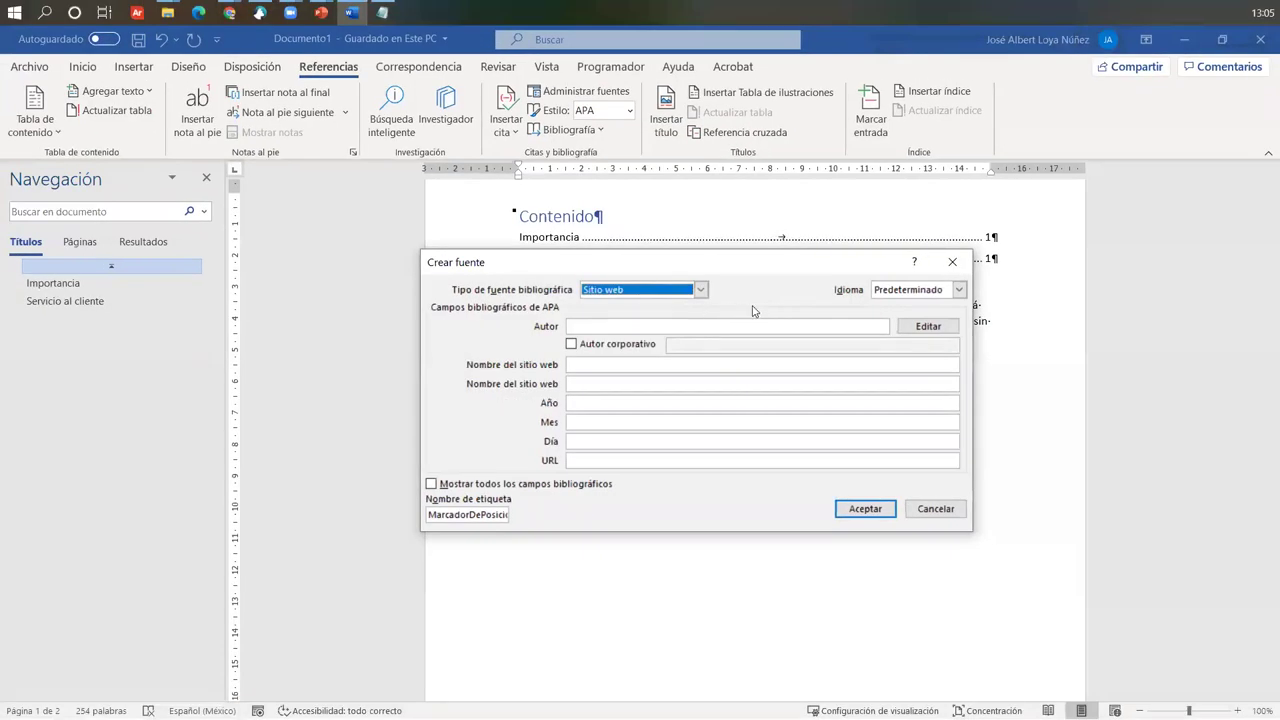
left_click(921, 292)
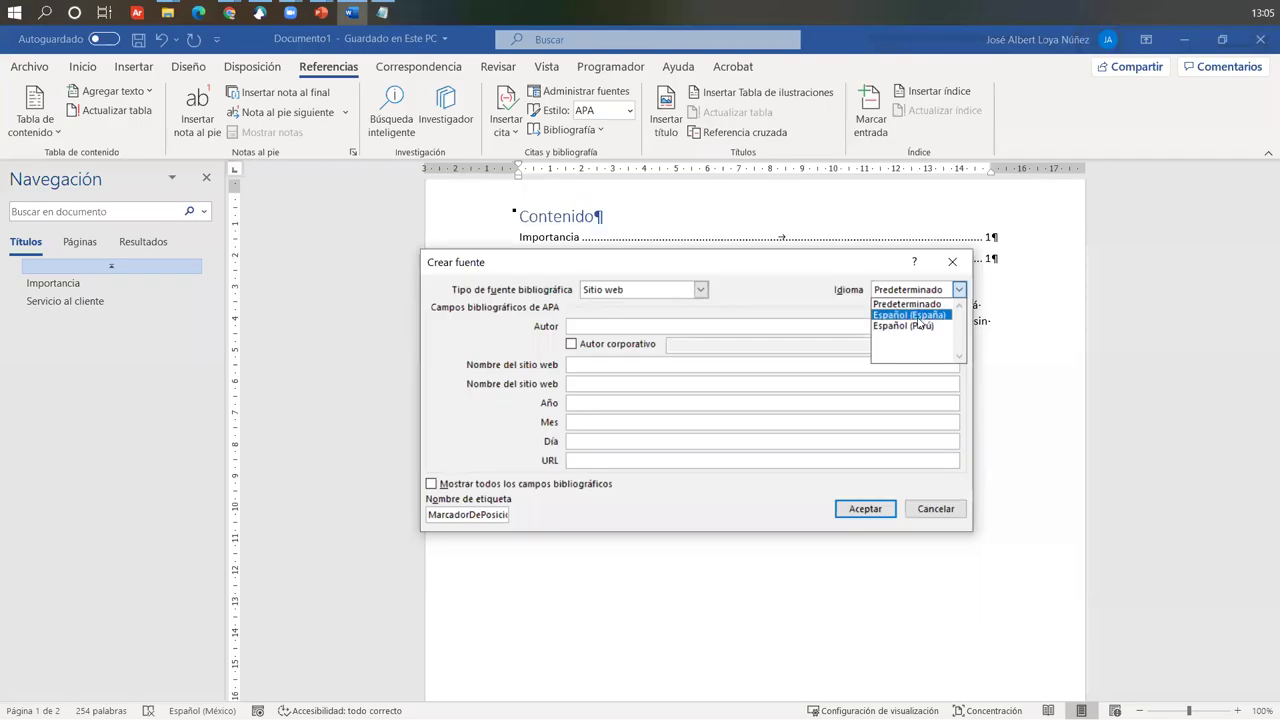
left_click(779, 291)
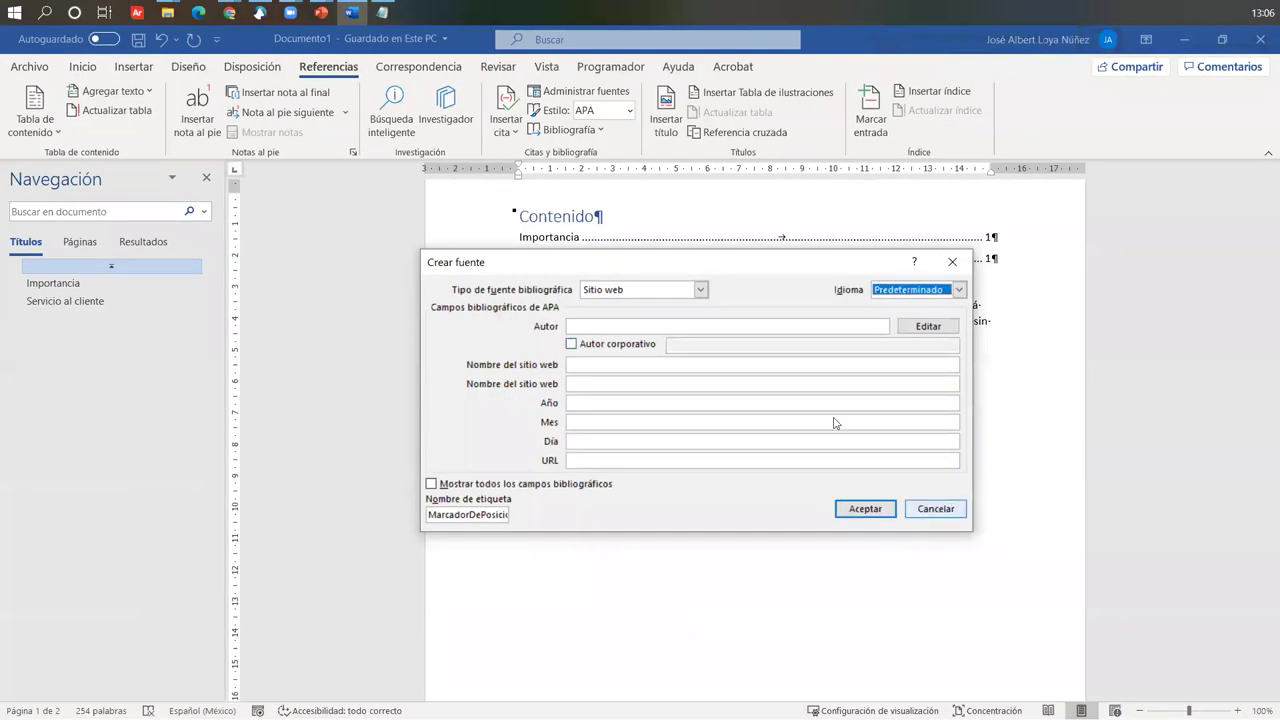
key("Escape")
Set the citation style to IEEE and open the form for a new source.
left_click(629, 110)
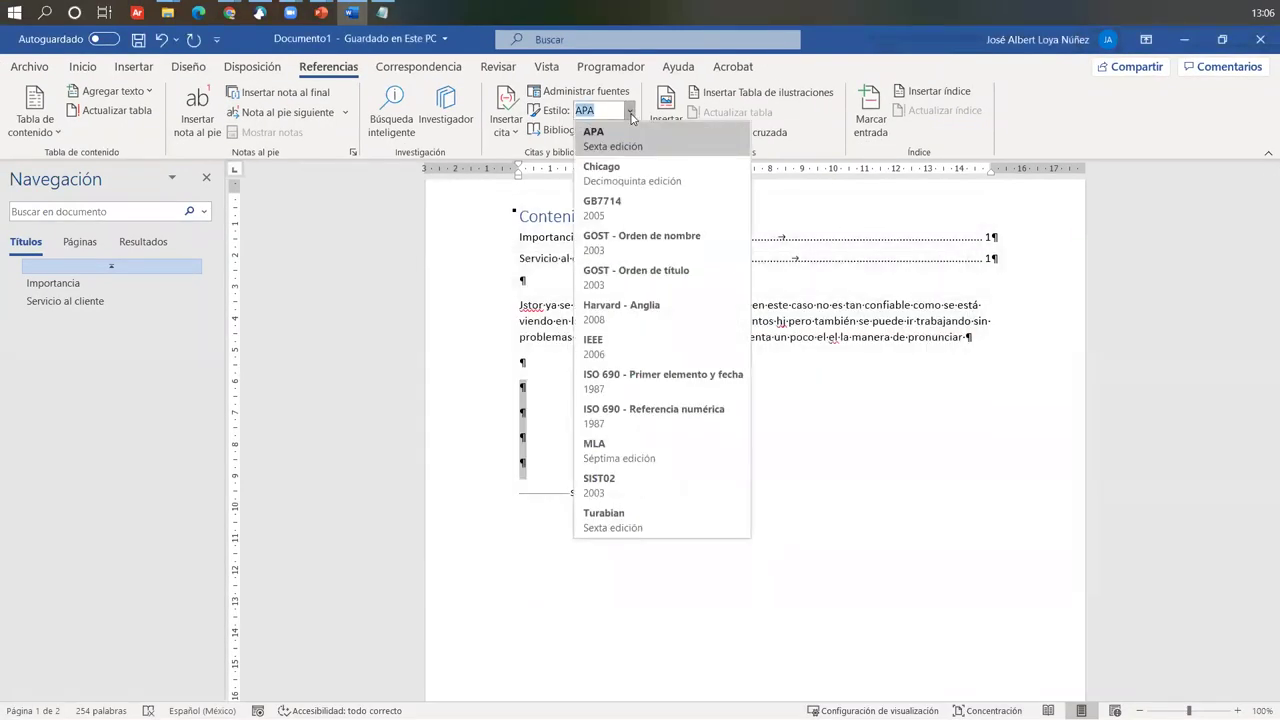
left_click(624, 341)
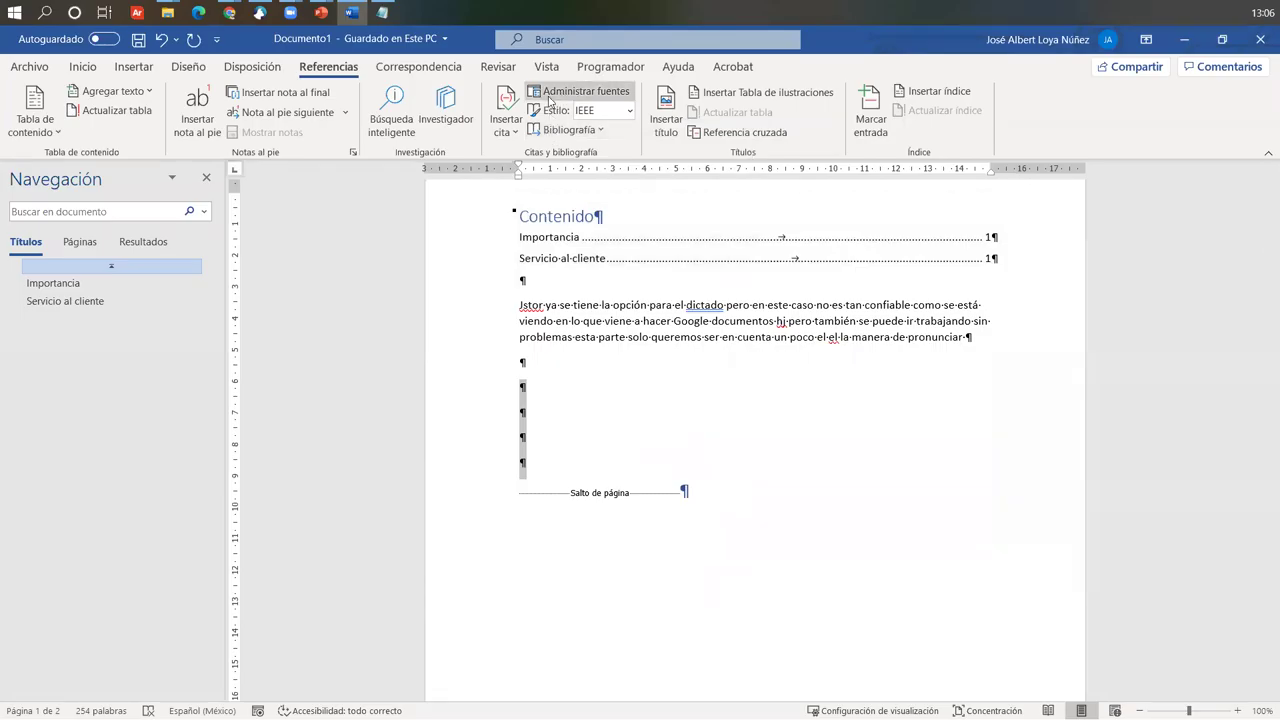
left_click(506, 128)
left_click(560, 160)
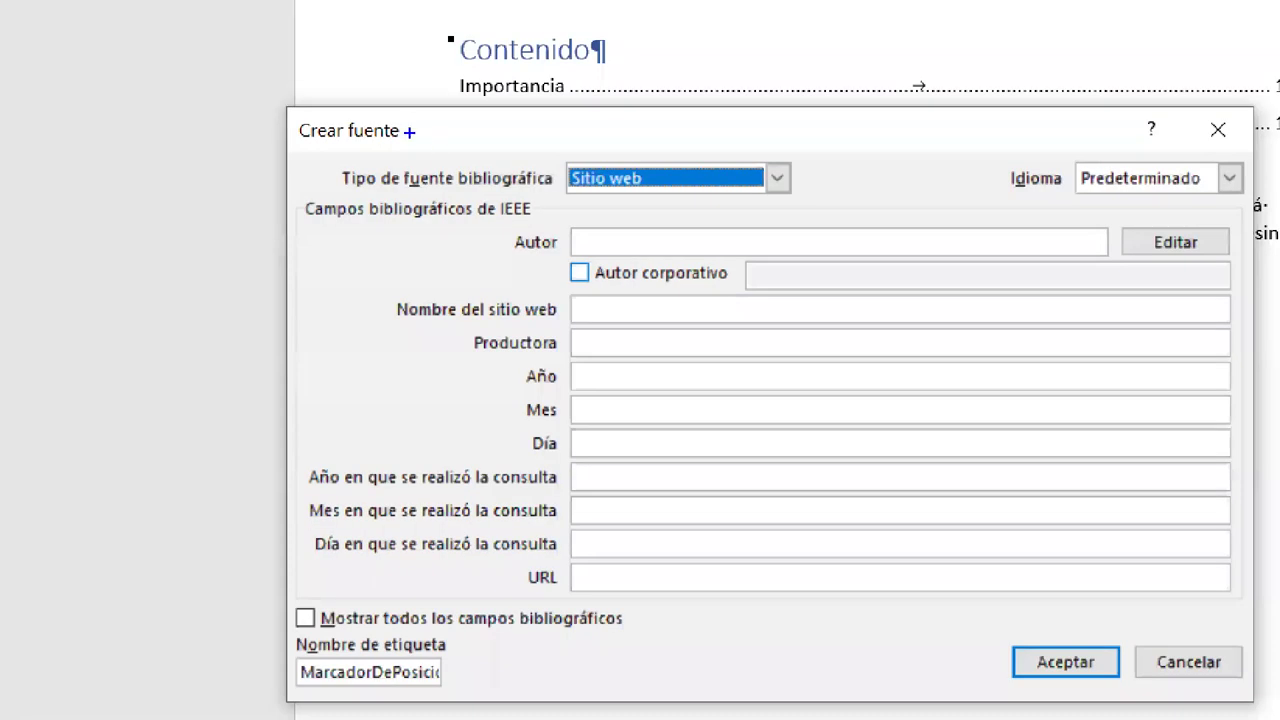
Examine the IEEE website source fields from author to consultation date and URL, and close the form without adding a source.
mouse_move(300, 226)
left_mouse_down()
mouse_move(771, 314)
mouse_move(1215, 531)
mouse_move(1246, 611)
left_mouse_up()
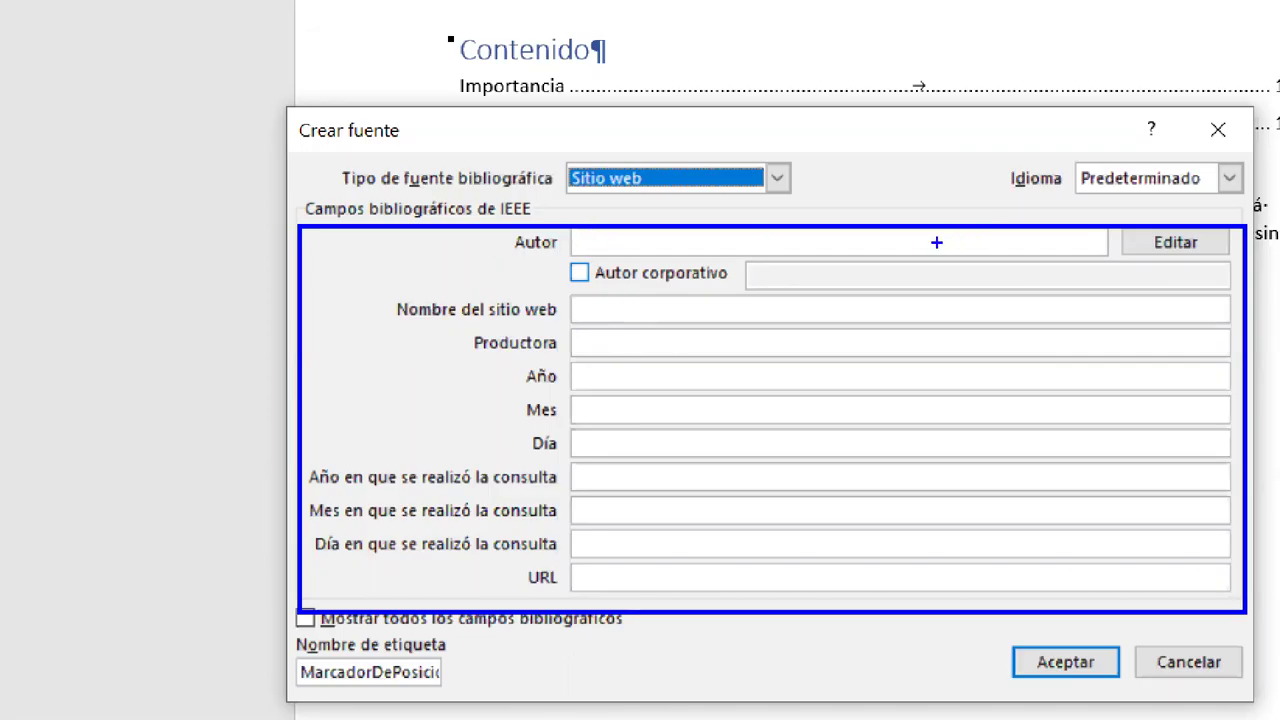
left_click_drag(888, 246, 940, 211)
left_click_drag(622, 316, 688, 283)
left_click_drag(603, 345, 675, 320)
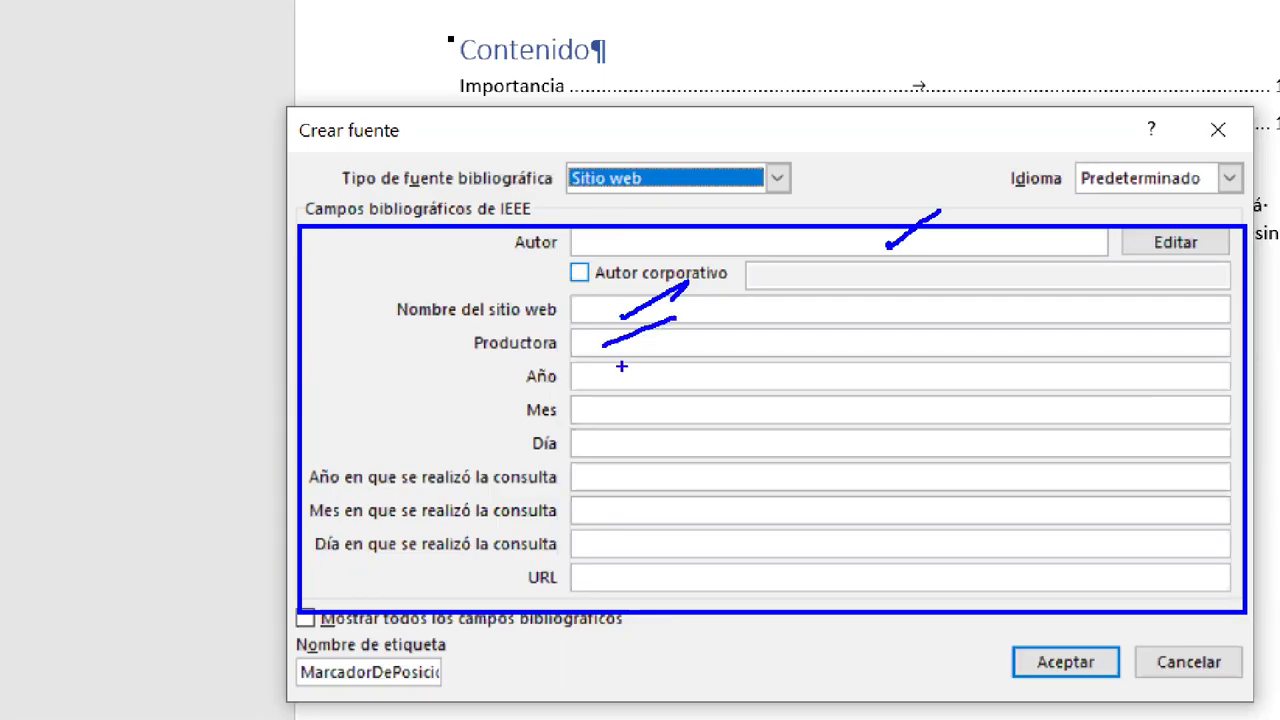
left_click_drag(622, 367, 700, 361)
mouse_move(591, 428)
left_mouse_down()
mouse_move(652, 405)
mouse_move(706, 425)
left_mouse_up()
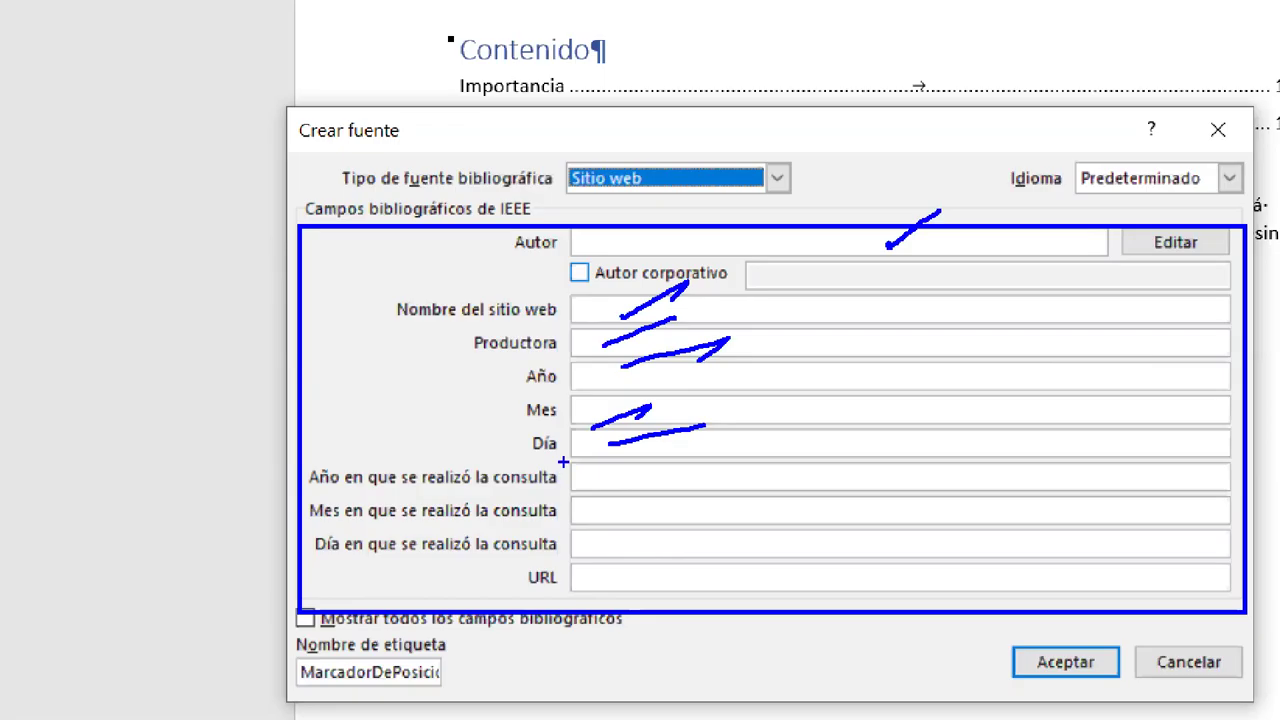
left_click_drag(575, 467, 1042, 546)
key("ctrl+z")
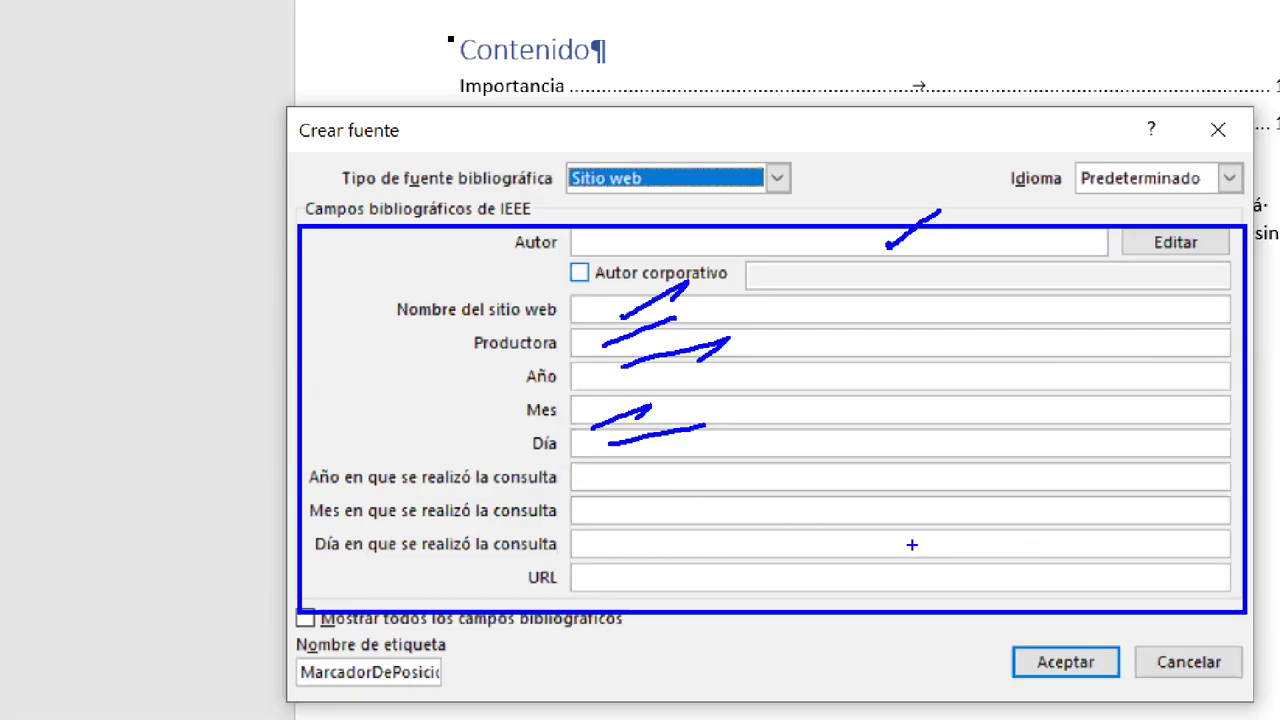
mouse_move(558, 462)
left_mouse_down()
mouse_move(1256, 546)
mouse_move(1233, 543)
left_mouse_up()
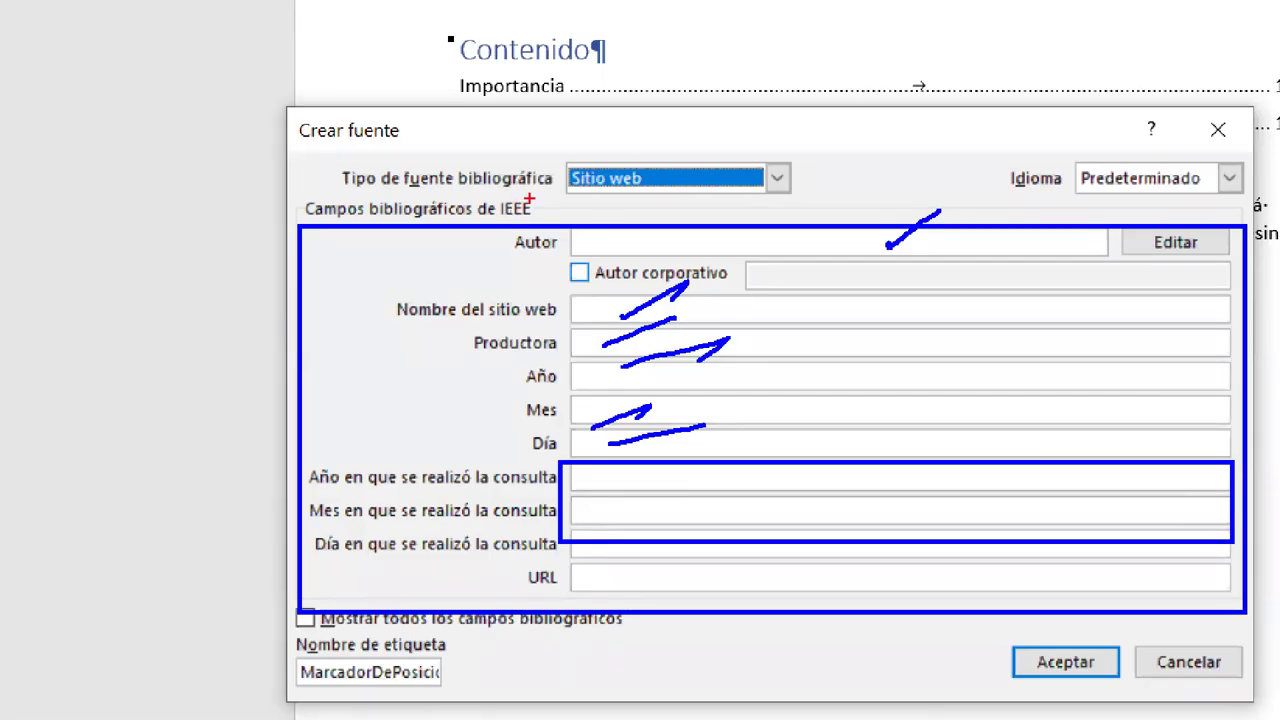
left_click_drag(461, 190, 562, 224)
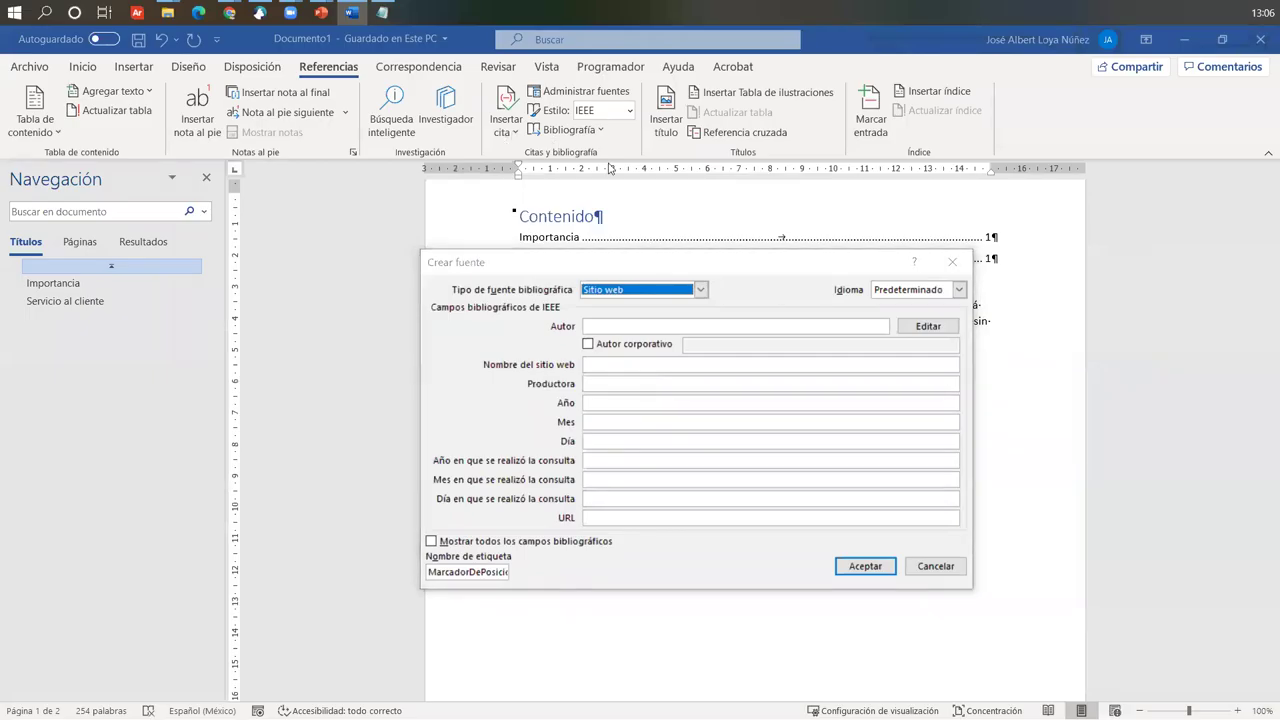
key("Escape")
Switch the citation style to Chicago and view its new source fields without adding a source.
left_click(629, 110)
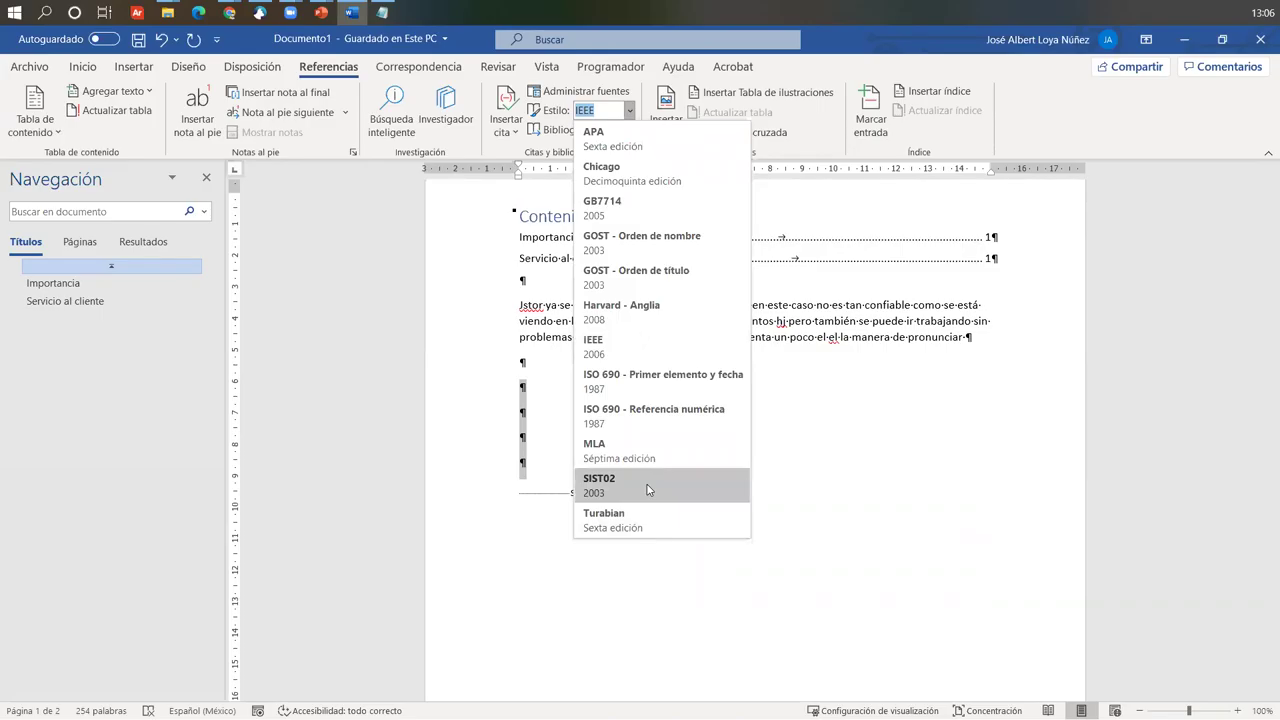
left_click(665, 176)
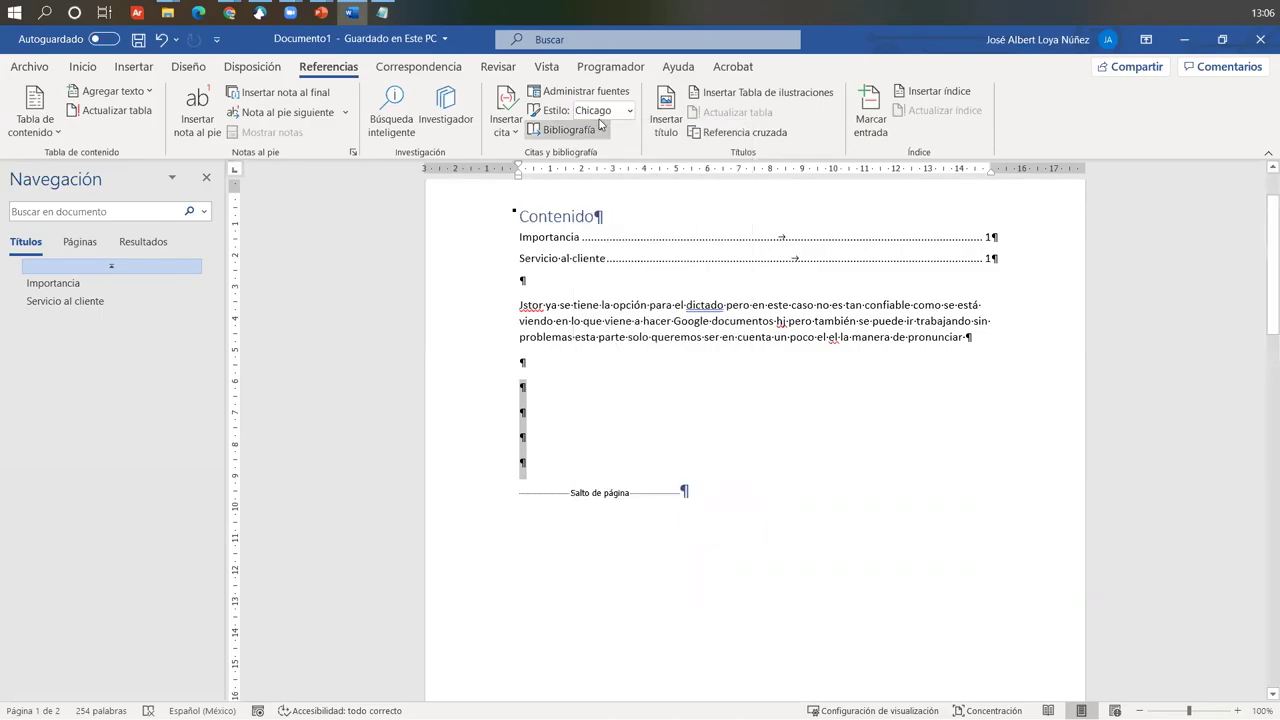
left_click(507, 130)
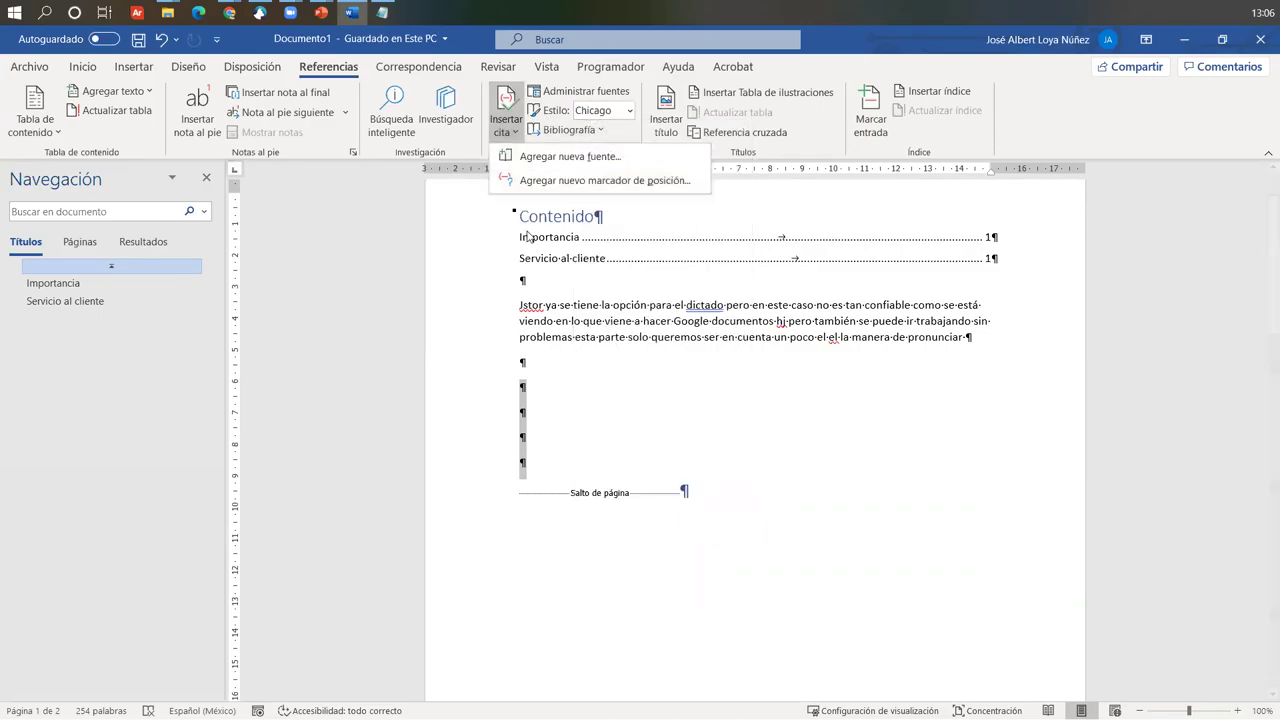
left_click(547, 154)
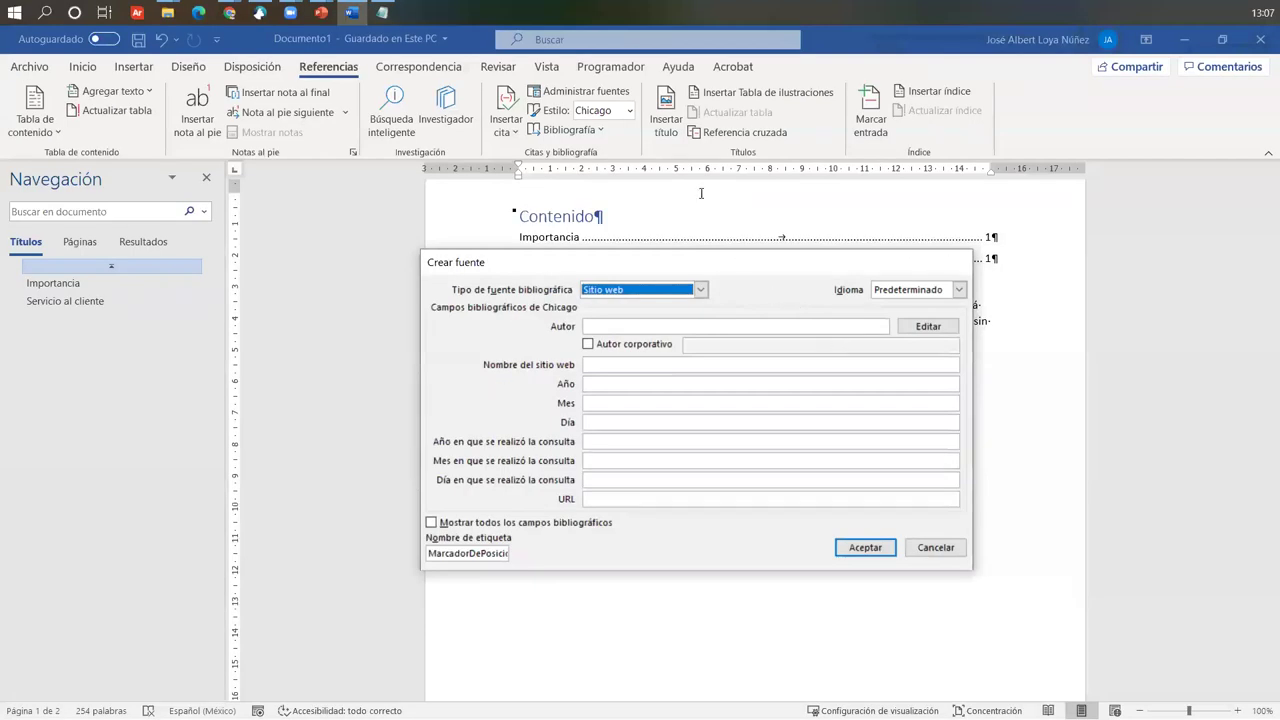
key("Escape")
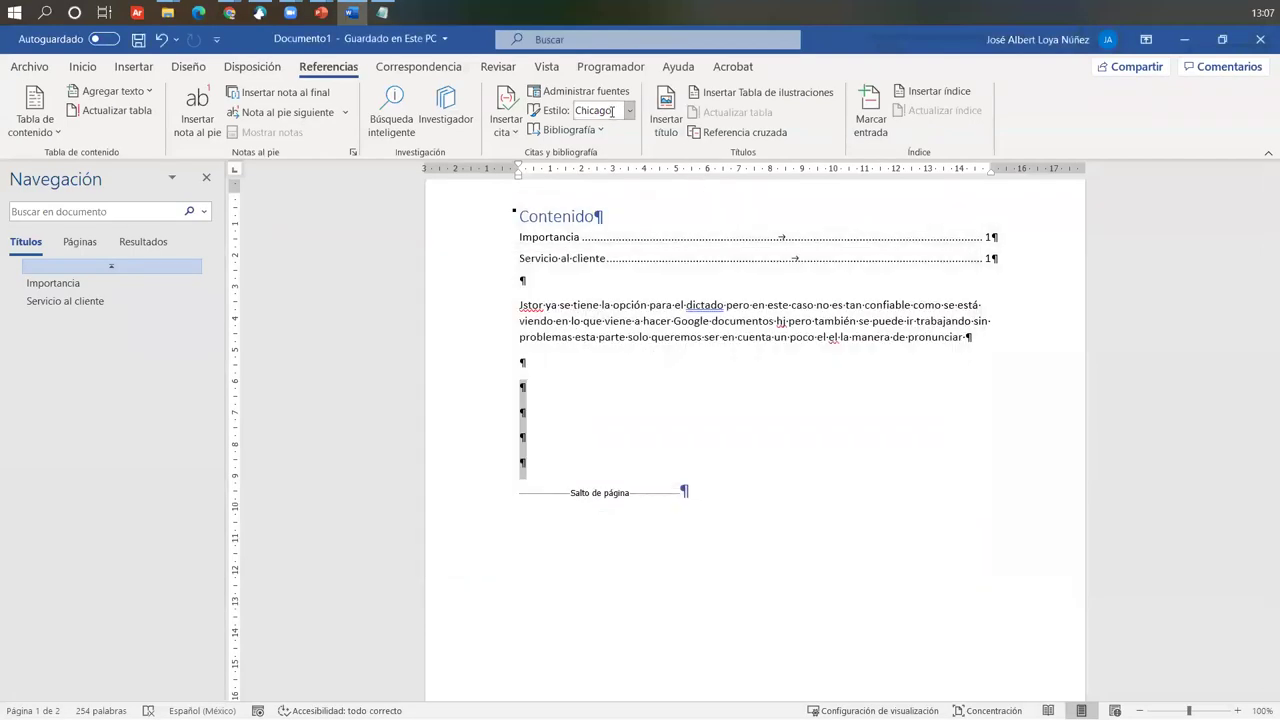
Set the citation style back to APA and view the new source form without adding a source.
left_click(628, 111)
left_click(610, 134)
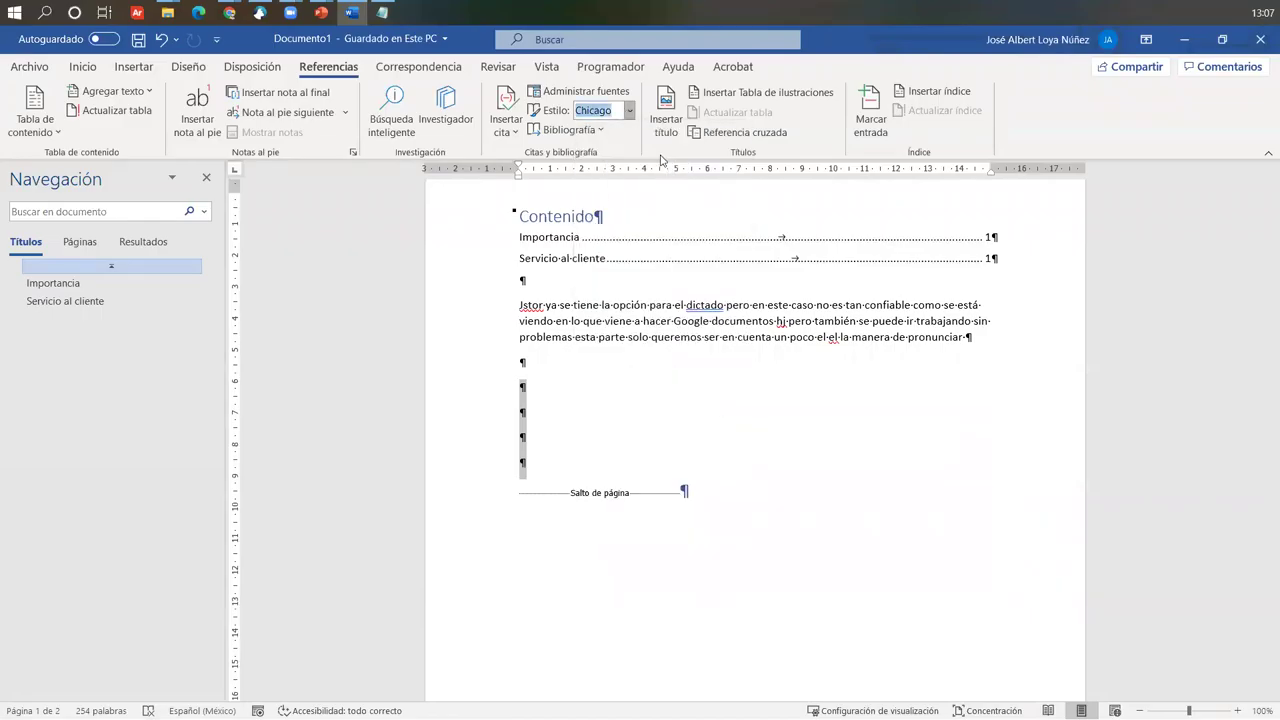
left_click(506, 115)
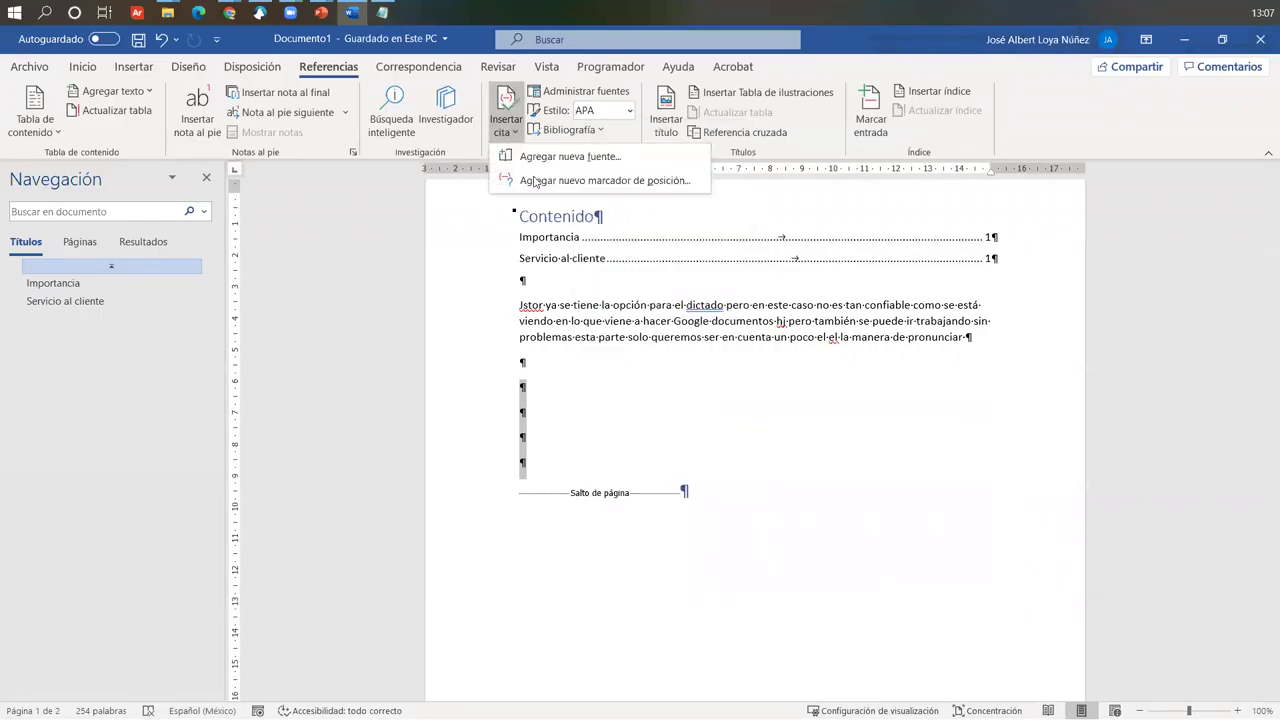
left_click(545, 157)
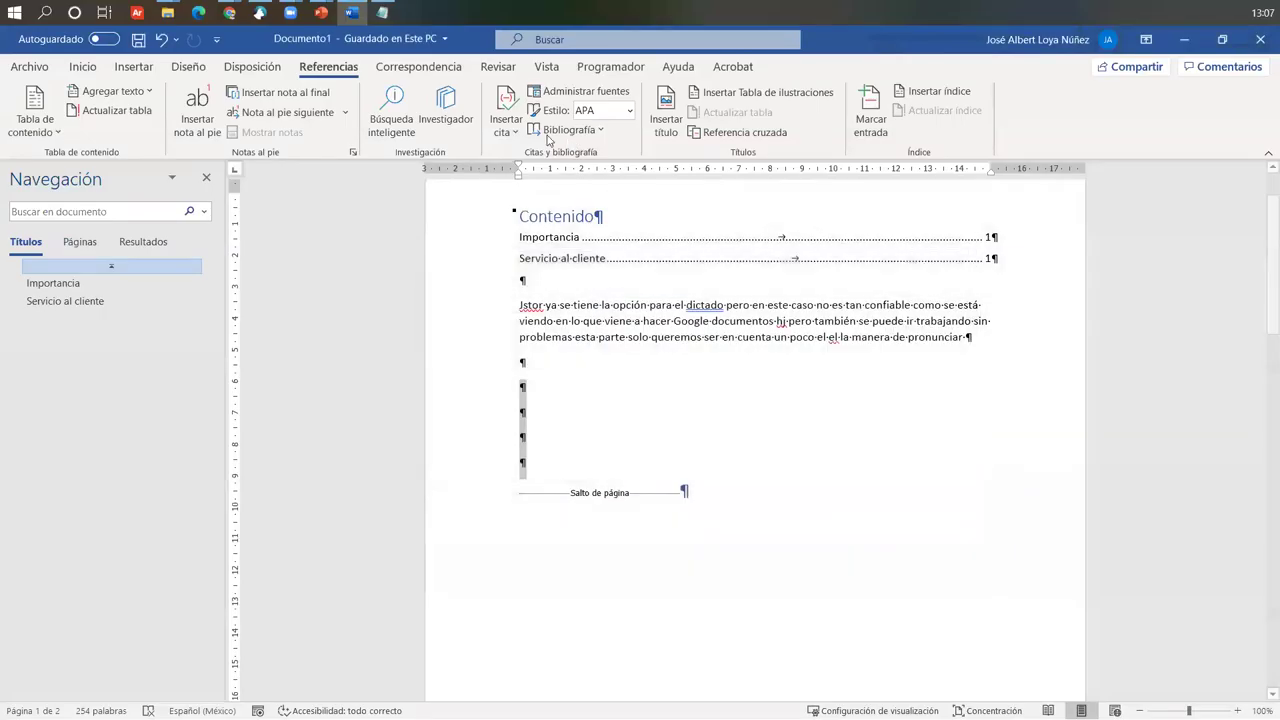
Open the source manager and examine the copy, delete, edit and new commands and the APA citation preview without making changes.
left_click(585, 91)
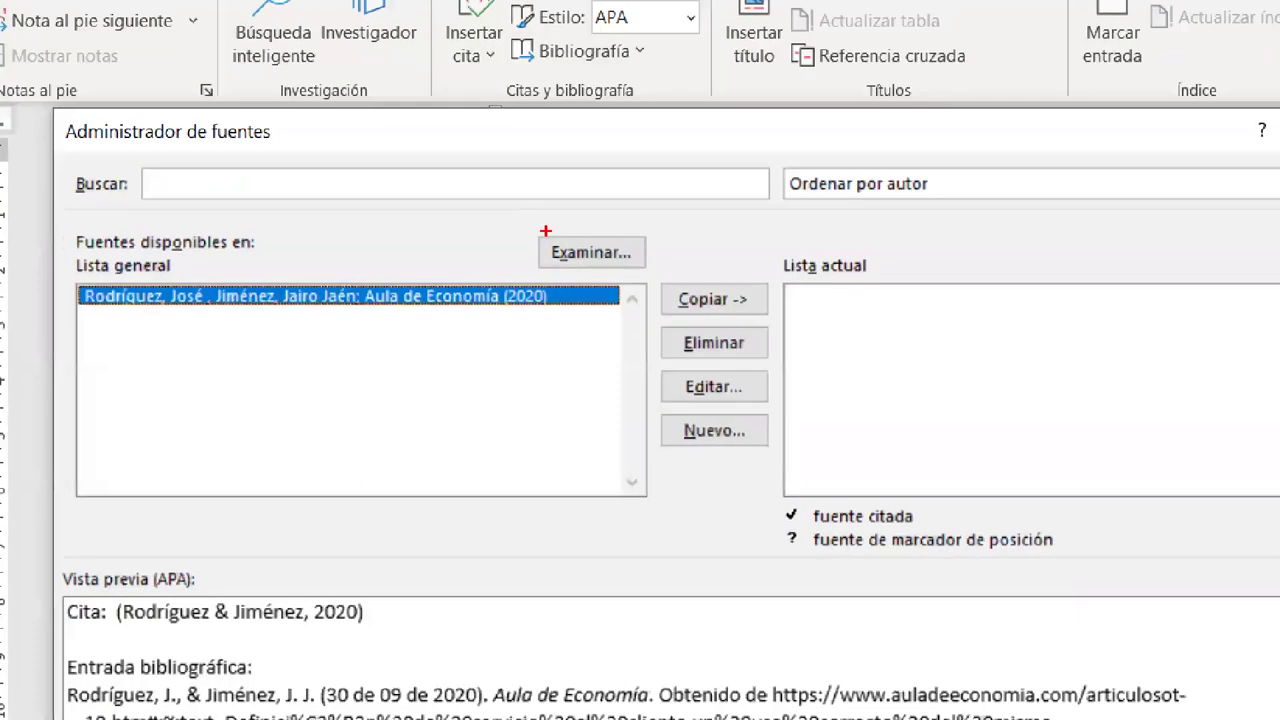
left_click_drag(571, 312, 612, 270)
left_click_drag(537, 352, 636, 314)
mouse_move(532, 408)
left_mouse_down()
mouse_move(546, 438)
mouse_move(684, 358)
left_mouse_up()
mouse_move(576, 450)
left_mouse_down()
mouse_move(578, 464)
mouse_move(704, 398)
left_mouse_up()
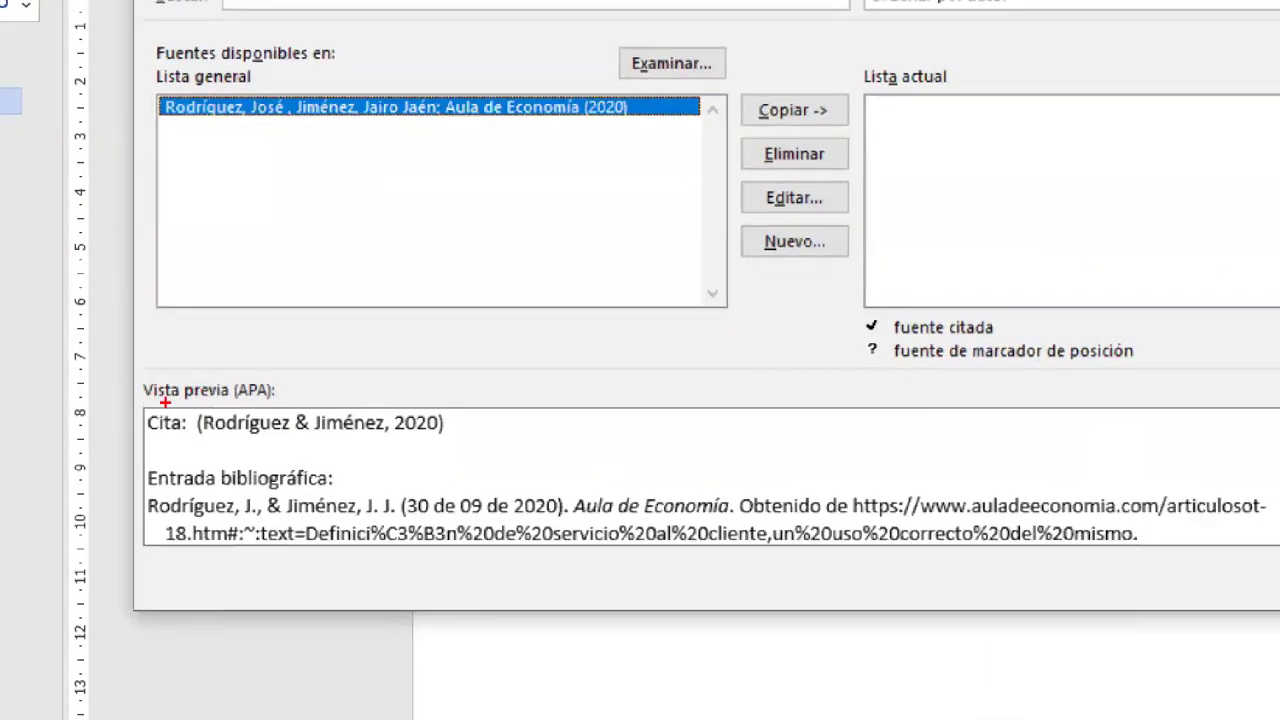
mouse_move(199, 394)
left_mouse_down()
mouse_move(430, 451)
mouse_move(434, 440)
left_mouse_up()
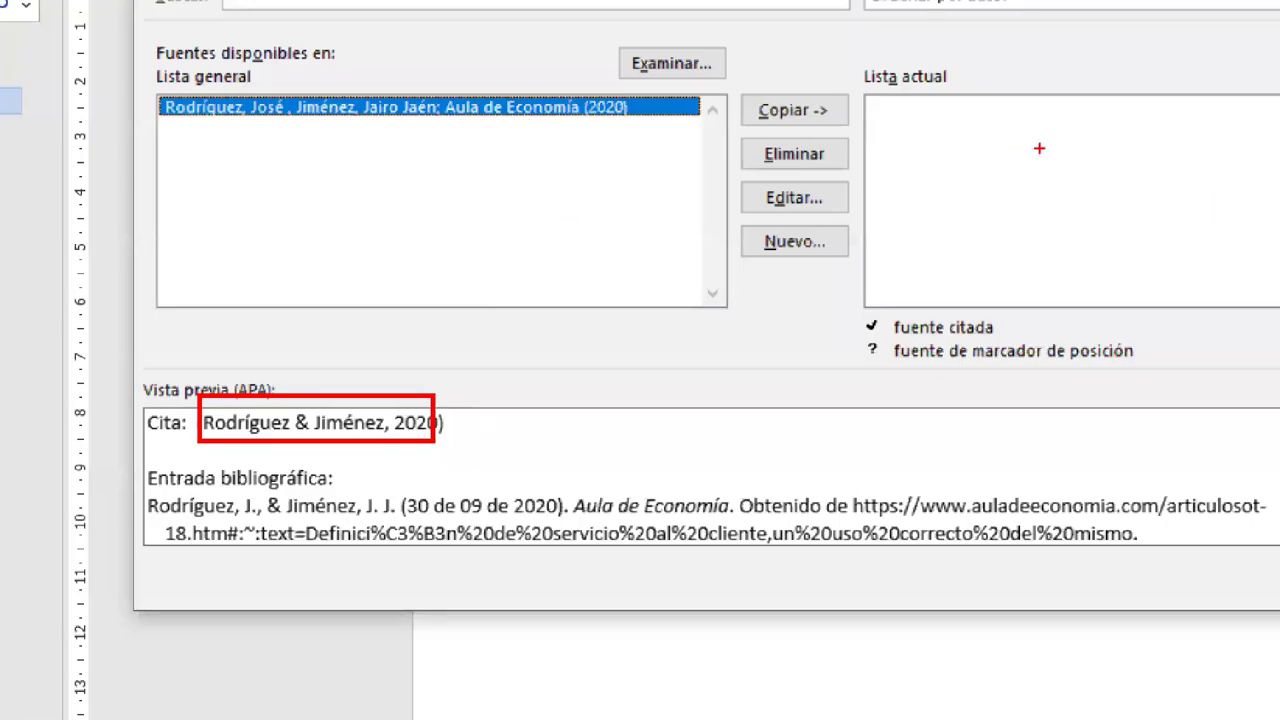
key("Escape")
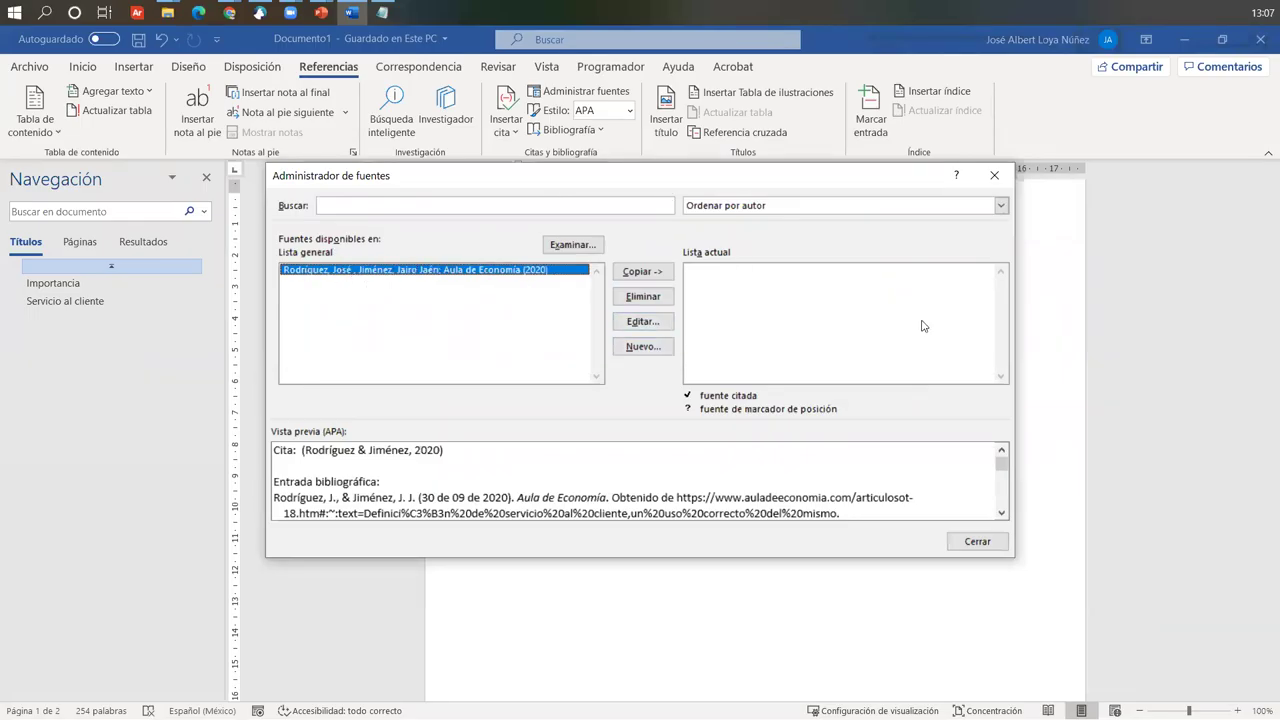
key("Escape")
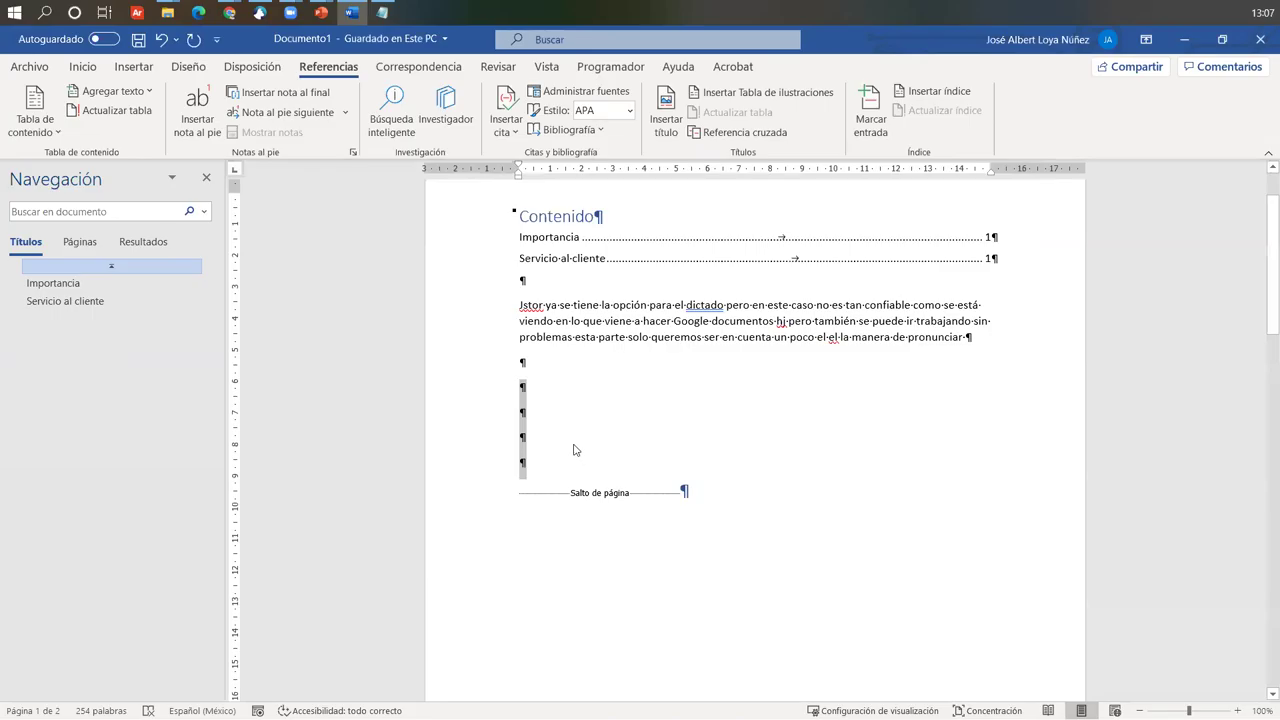
Copy the Aula de Economía (2020) source from the general list to the current list and insert the built-in Bibliografía above the page break.
left_click(507, 124)
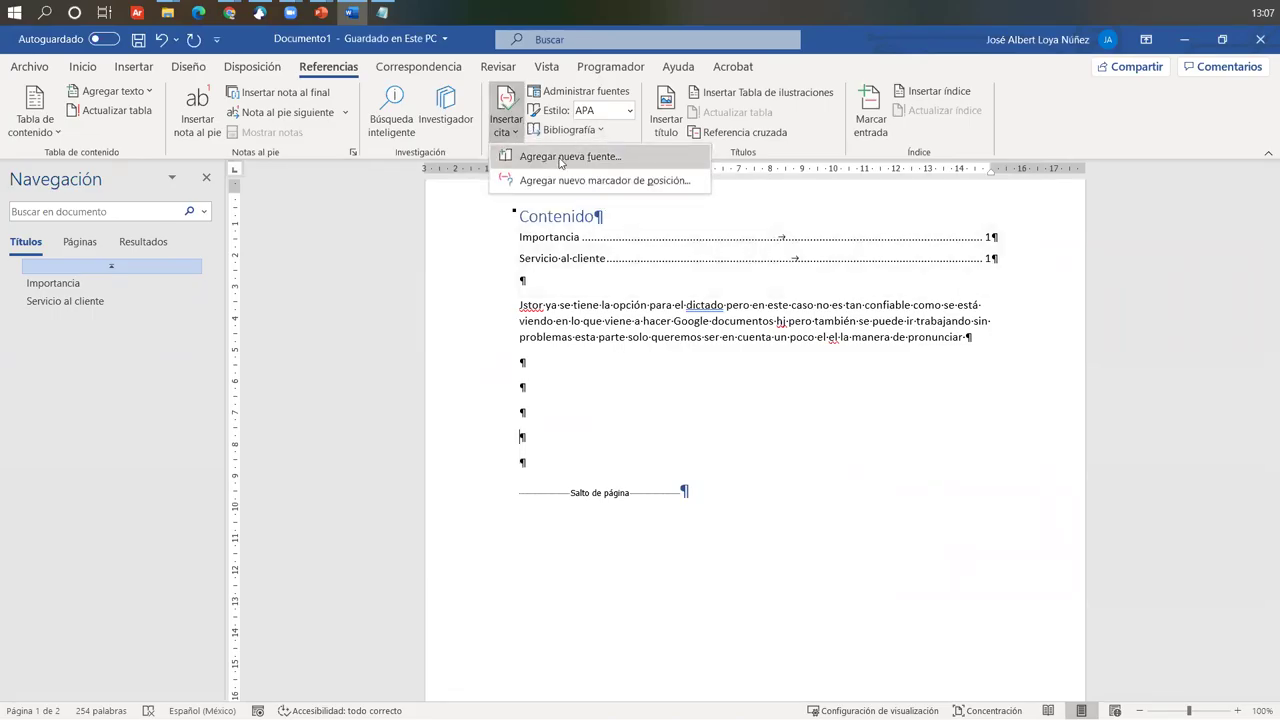
left_click(584, 91)
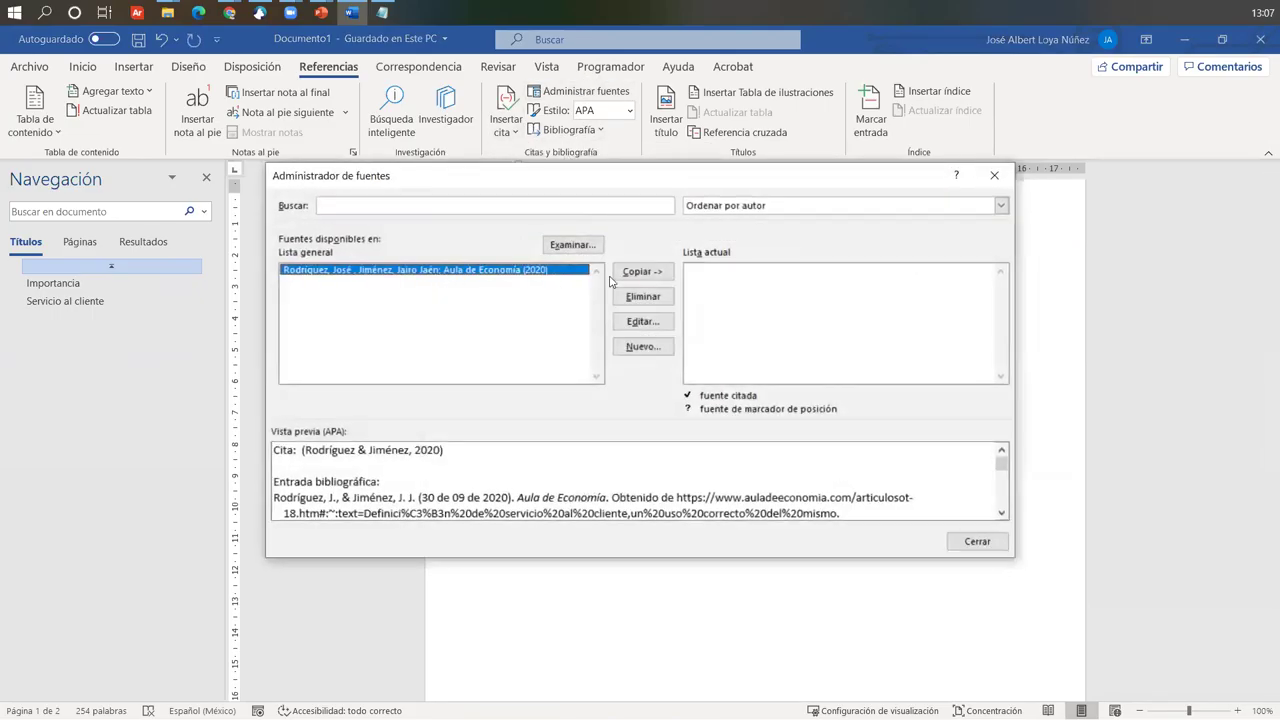
left_click(643, 272)
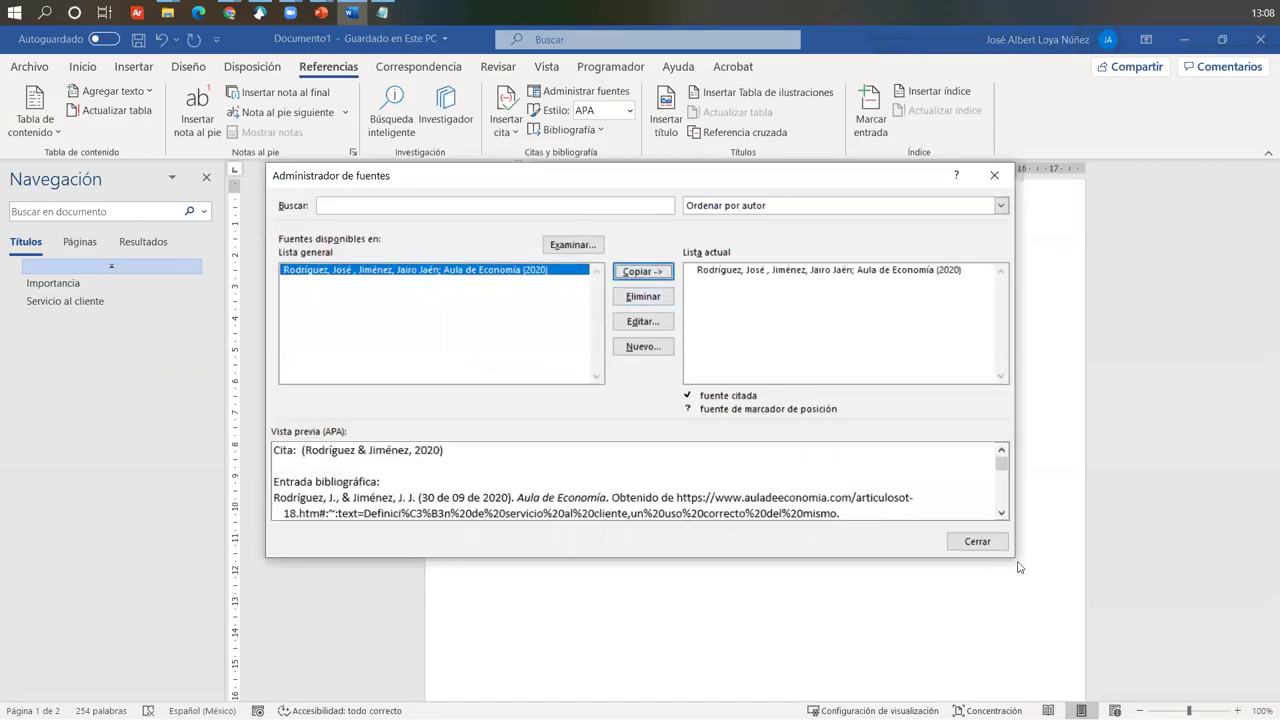
left_click(977, 542)
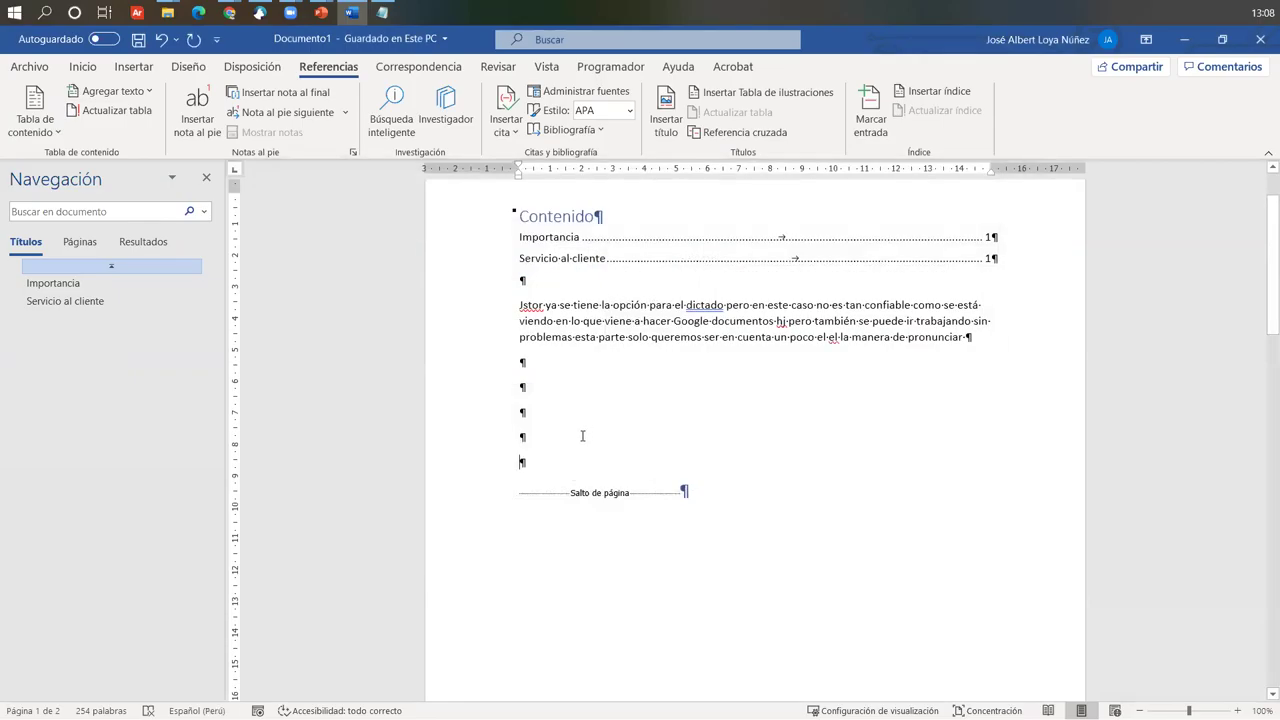
left_click(566, 130)
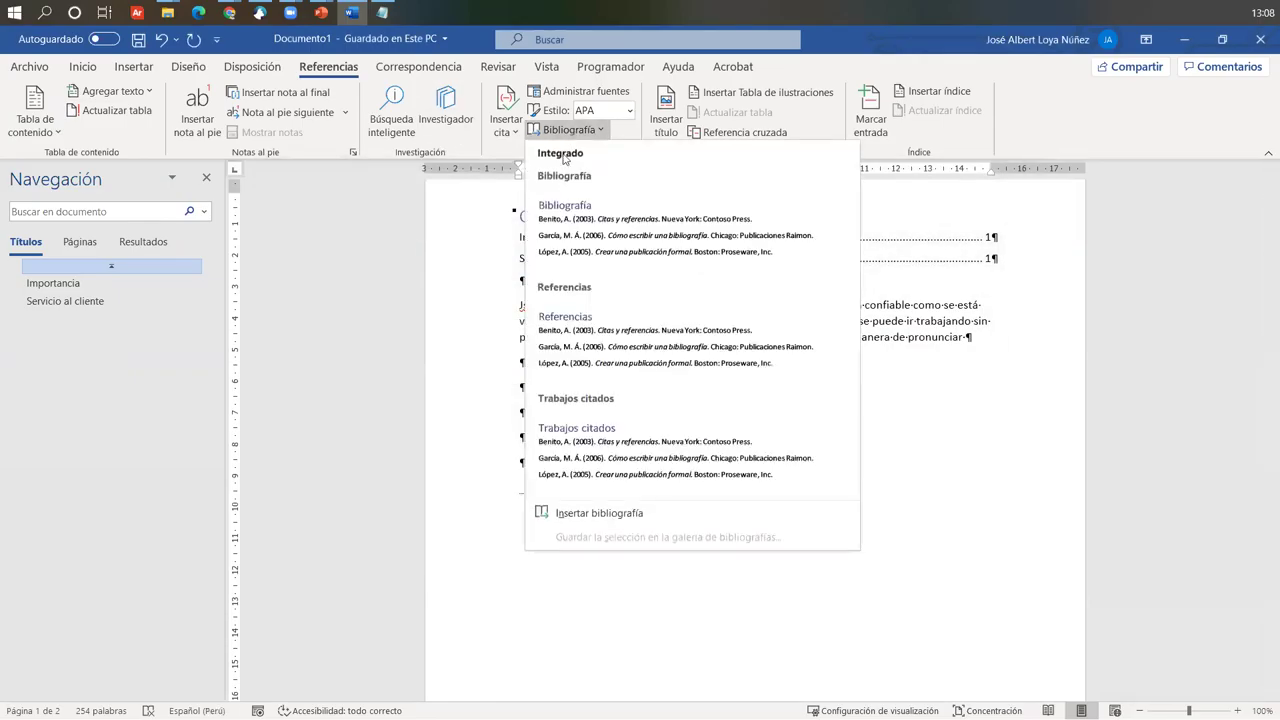
left_click(580, 212)
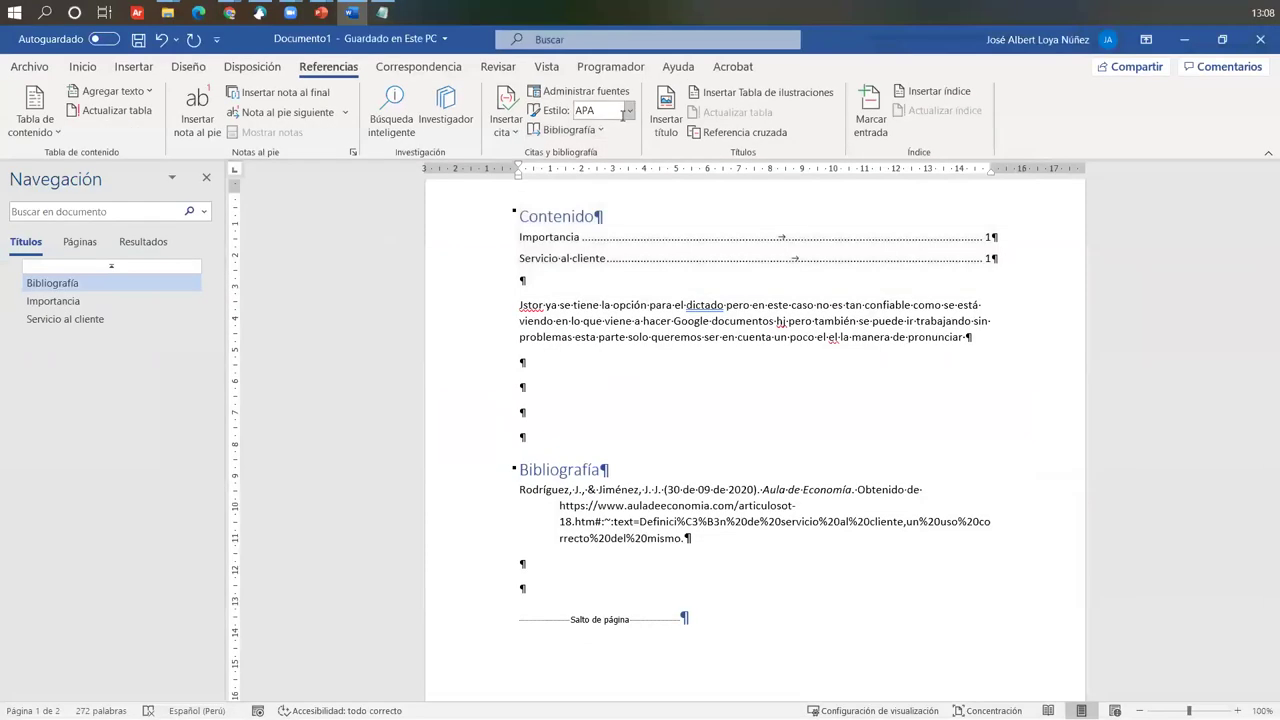
Change the document's citation style to IEEE.
left_click(628, 112)
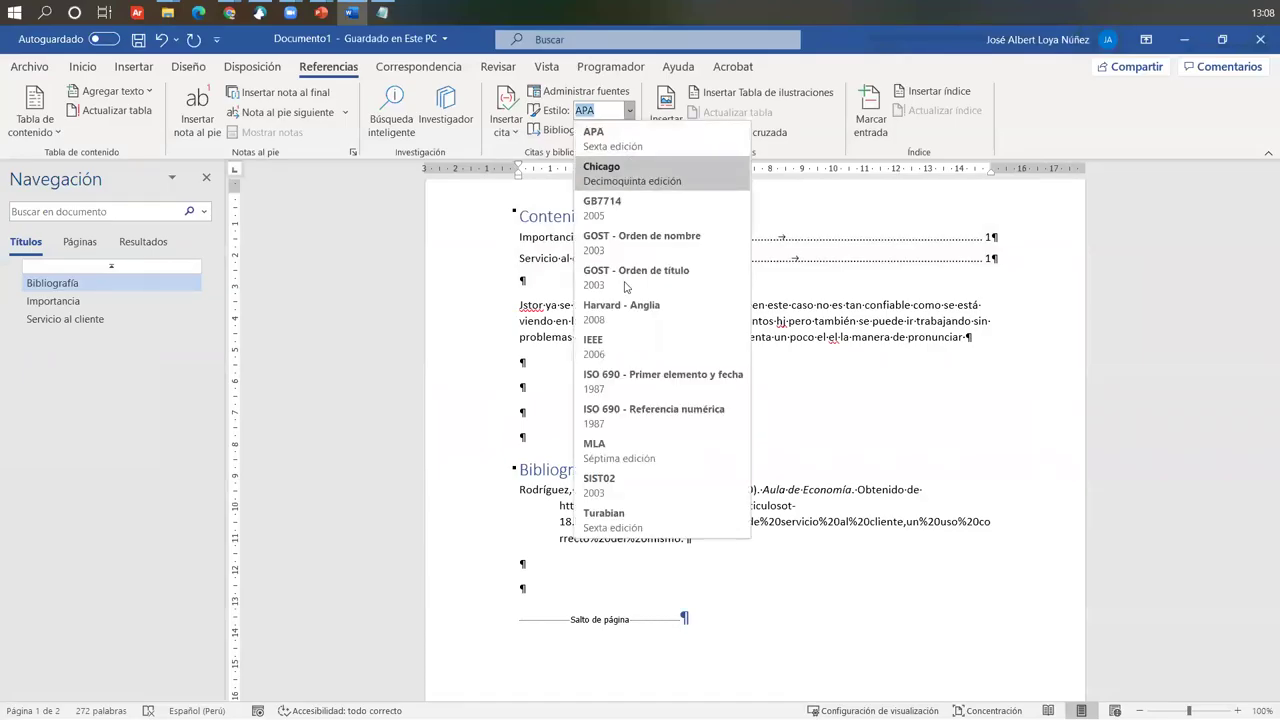
left_click(625, 346)
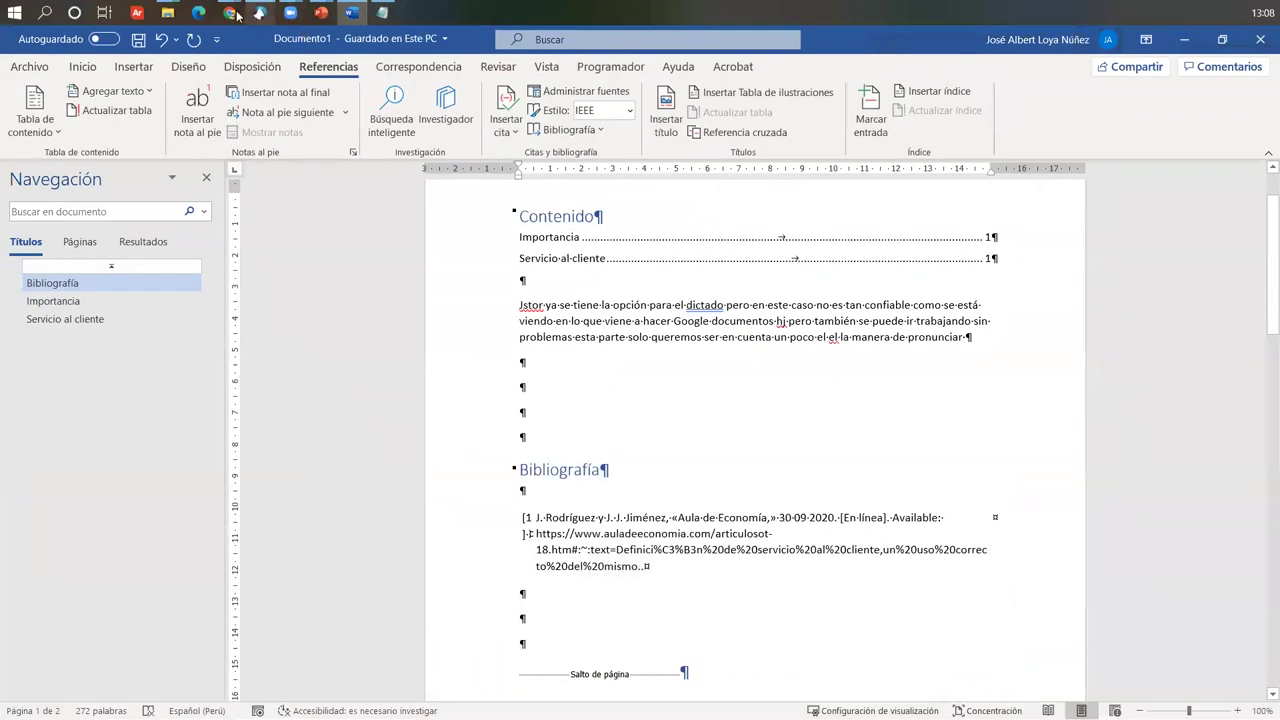
Switch to Chrome, search the web for "estilo apa word" and open the Microsoft support article on APA, MLA and Chicago bibliographies.
mouse_move(237, 14)
left_click(447, 70)
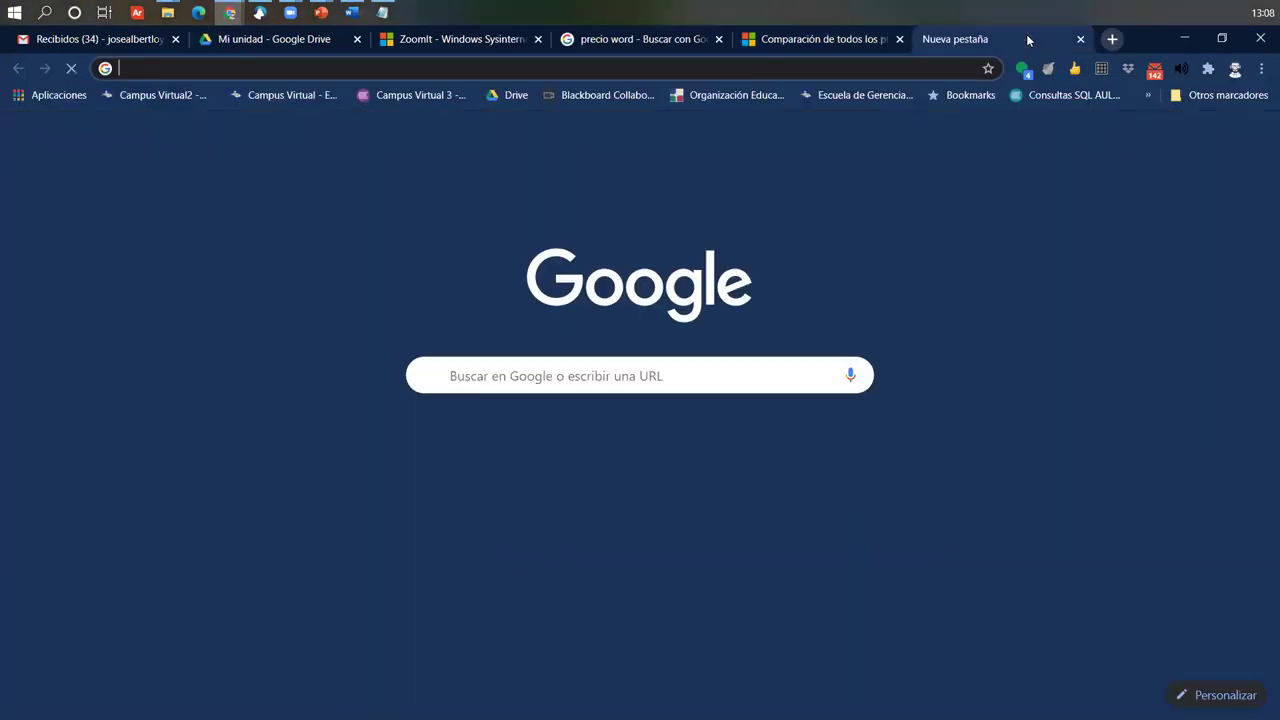
left_click(1022, 39)
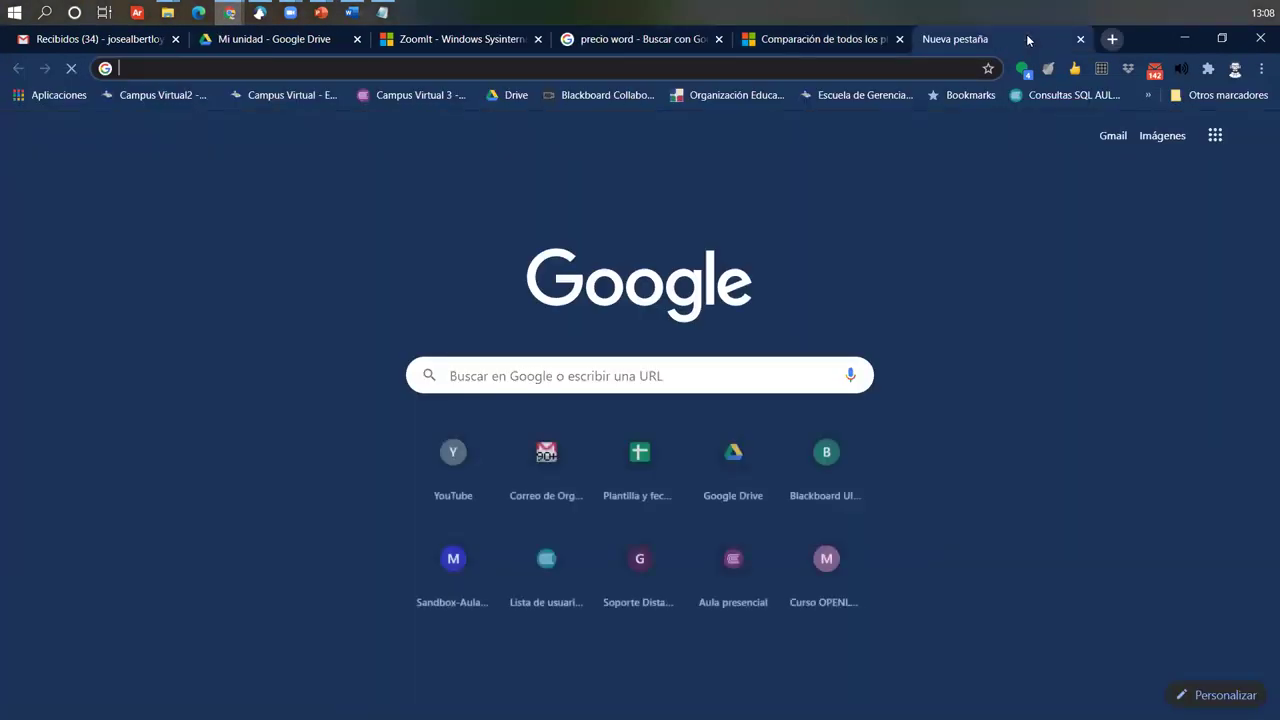
type("estilo app")
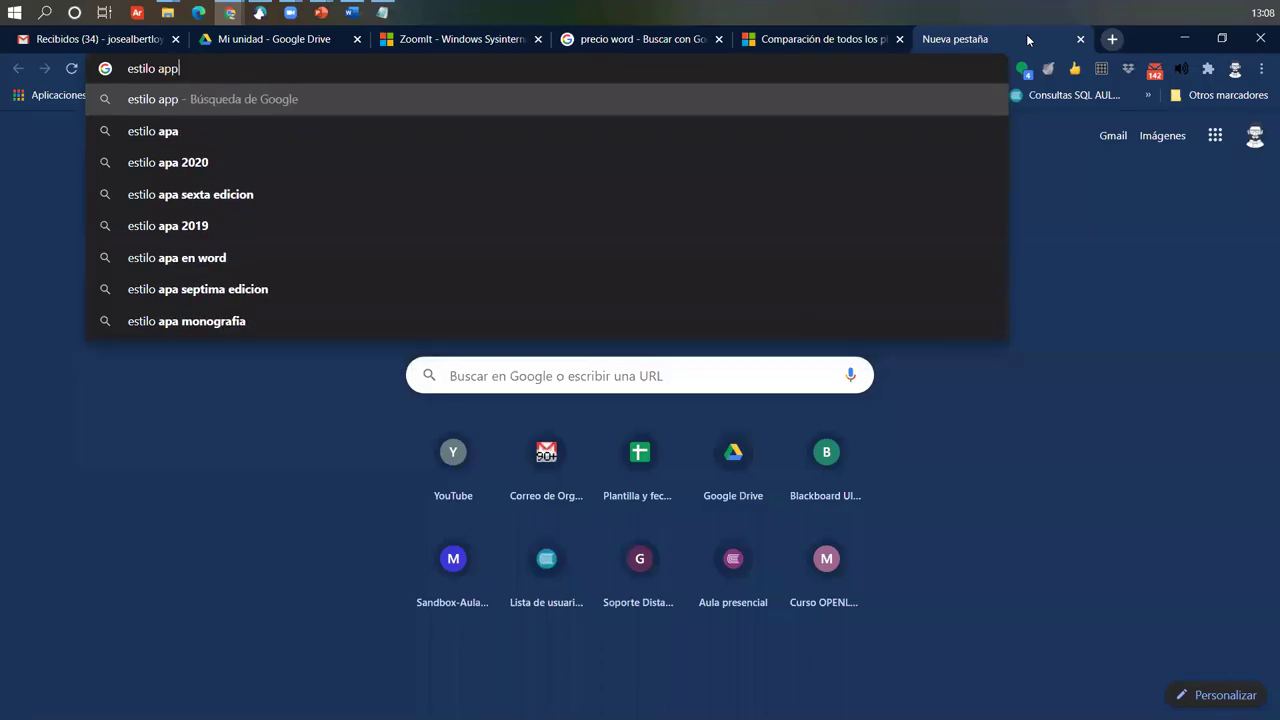
key("BackSpace")
key("BackSpace")
type("pa word")
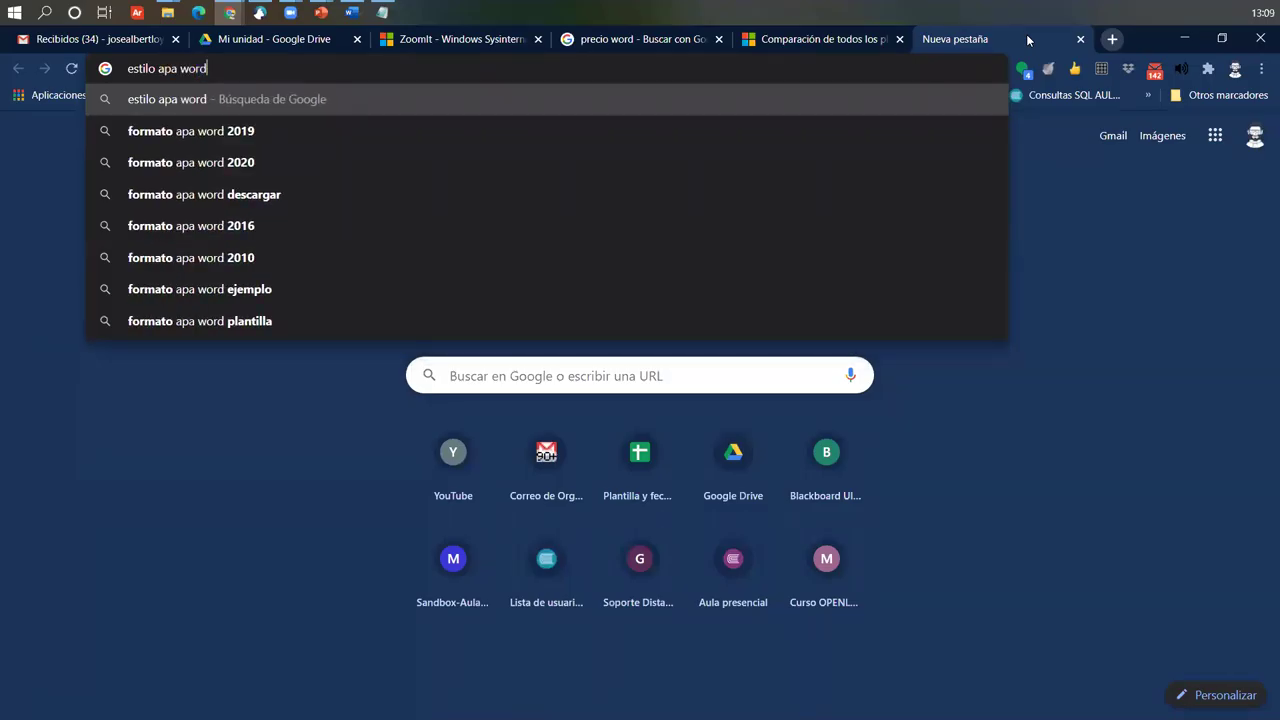
key("Return")
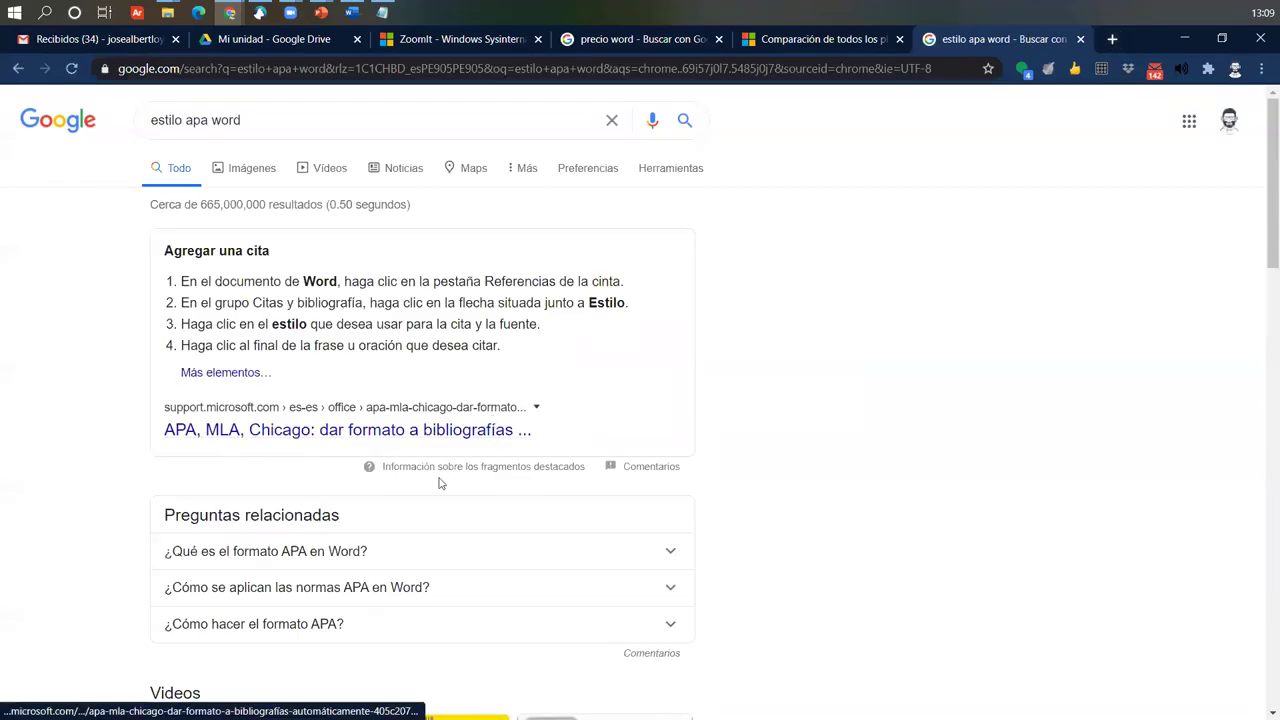
left_click(449, 428)
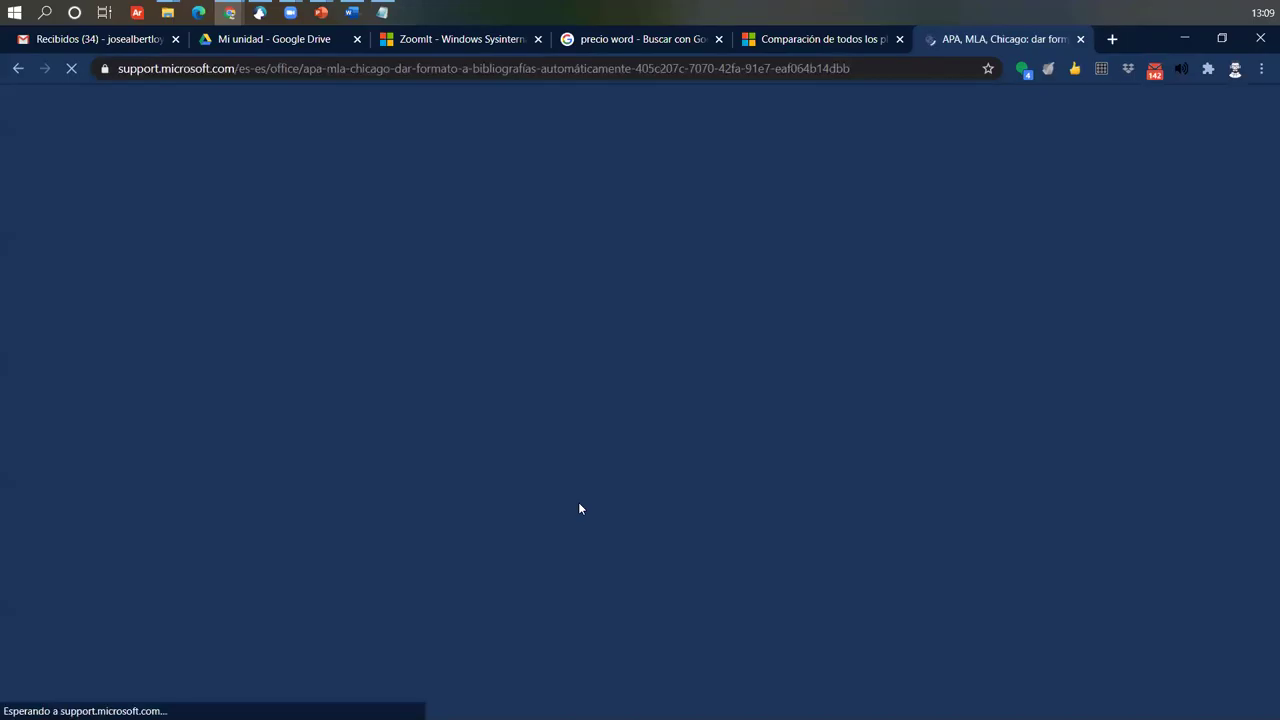
Examine the article's instructions on adding citations and creating bibliographies, comparing the Office 2007-2010 version with the most recent versions.
scroll(578, 509, "down", 1)
scroll(578, 509, "down", 7)
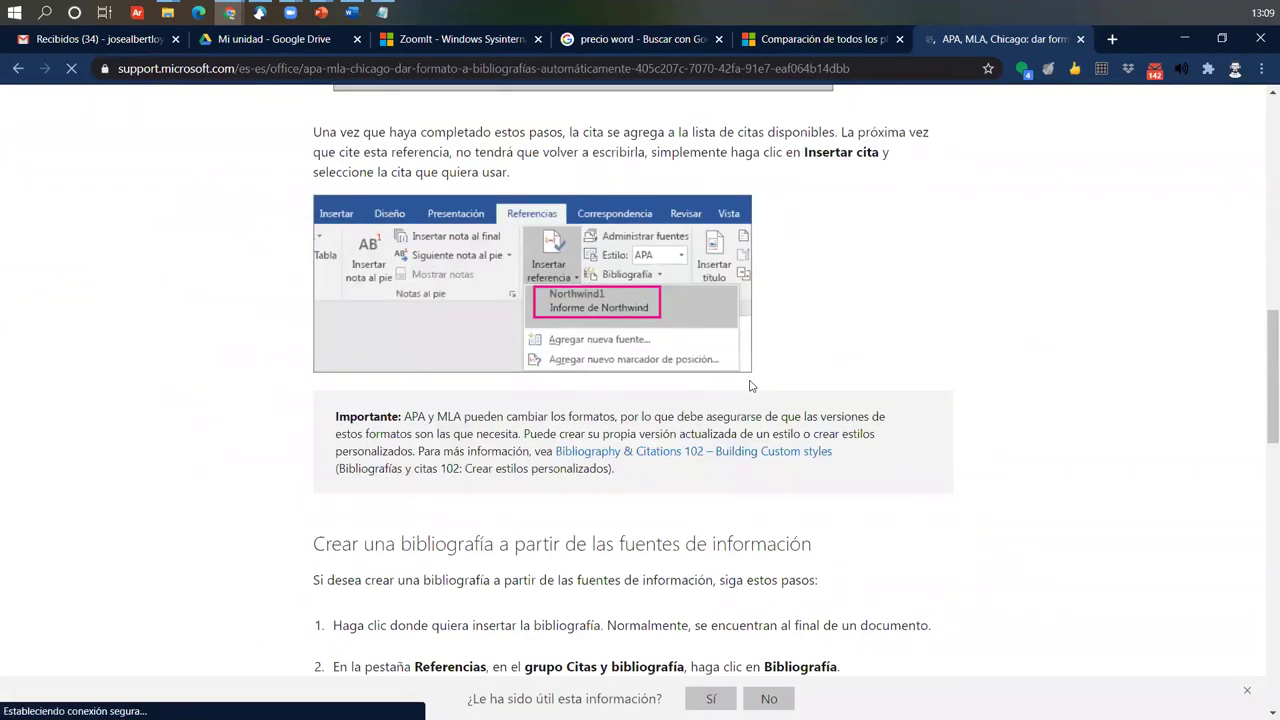
scroll(652, 433, "down", 5)
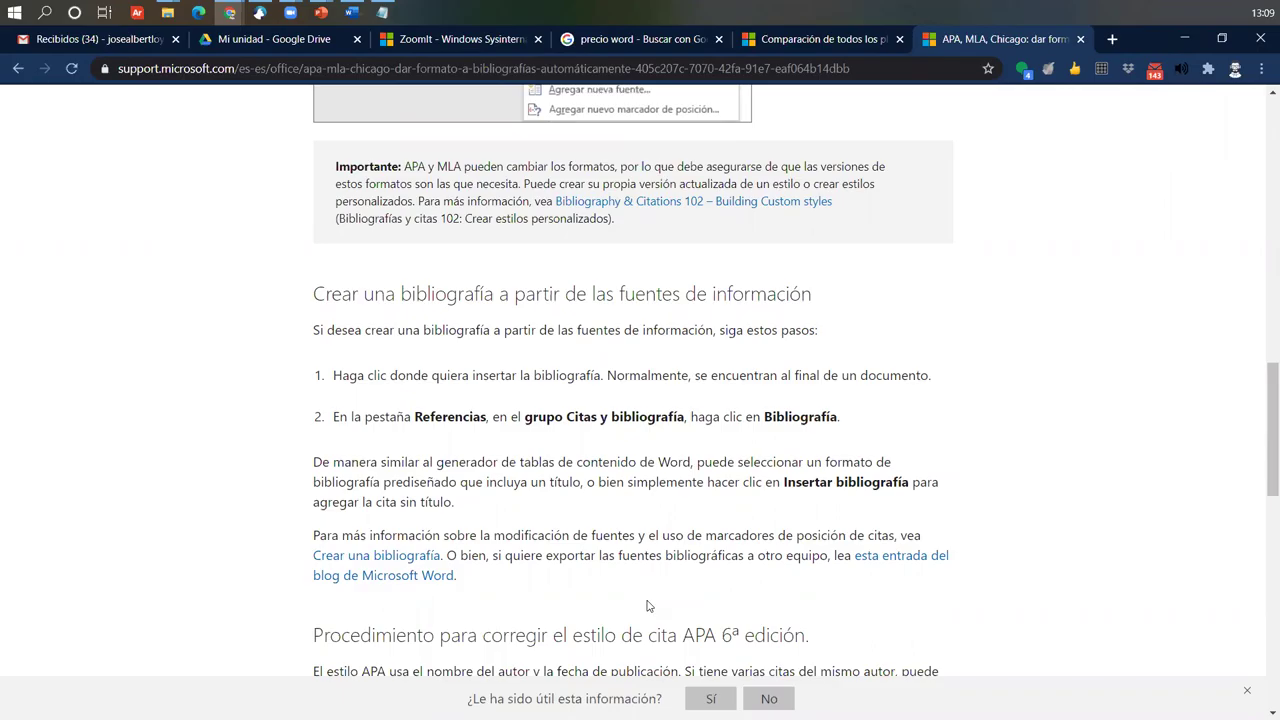
scroll(647, 606, "up", 8)
scroll(805, 525, "down", 1)
scroll(649, 423, "up", 5)
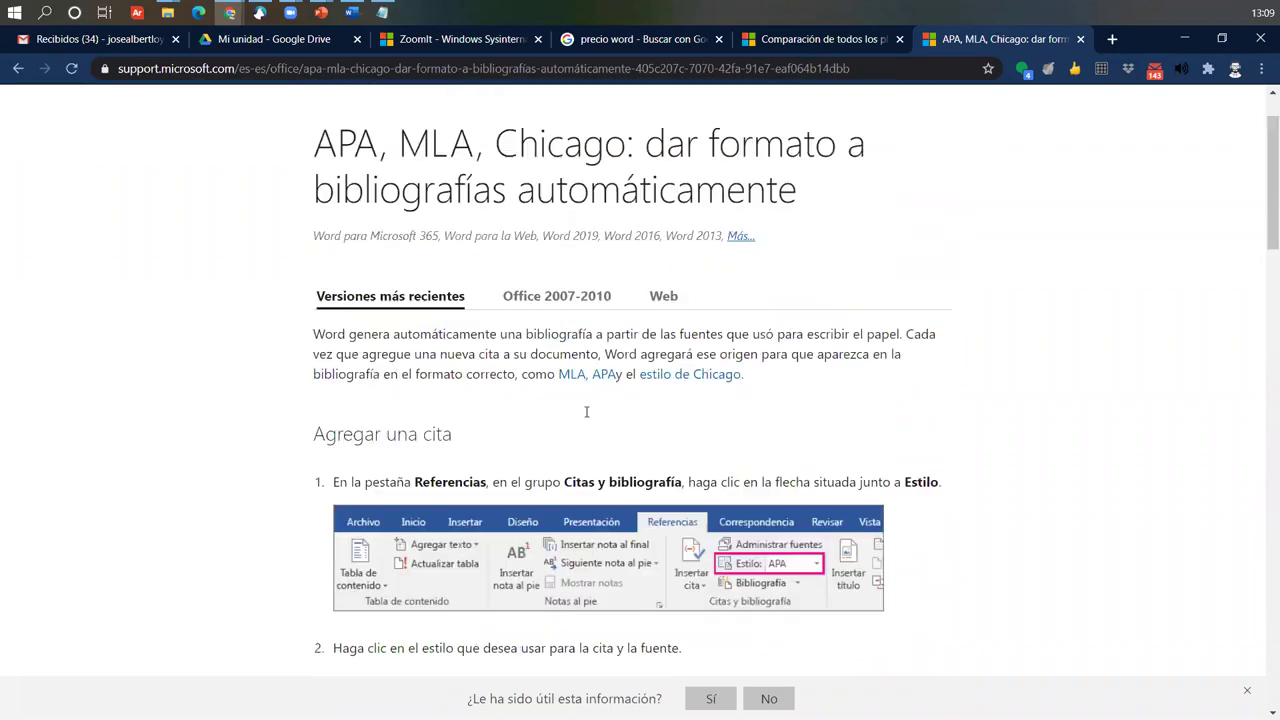
scroll(580, 395, "up", 1)
left_click(568, 377)
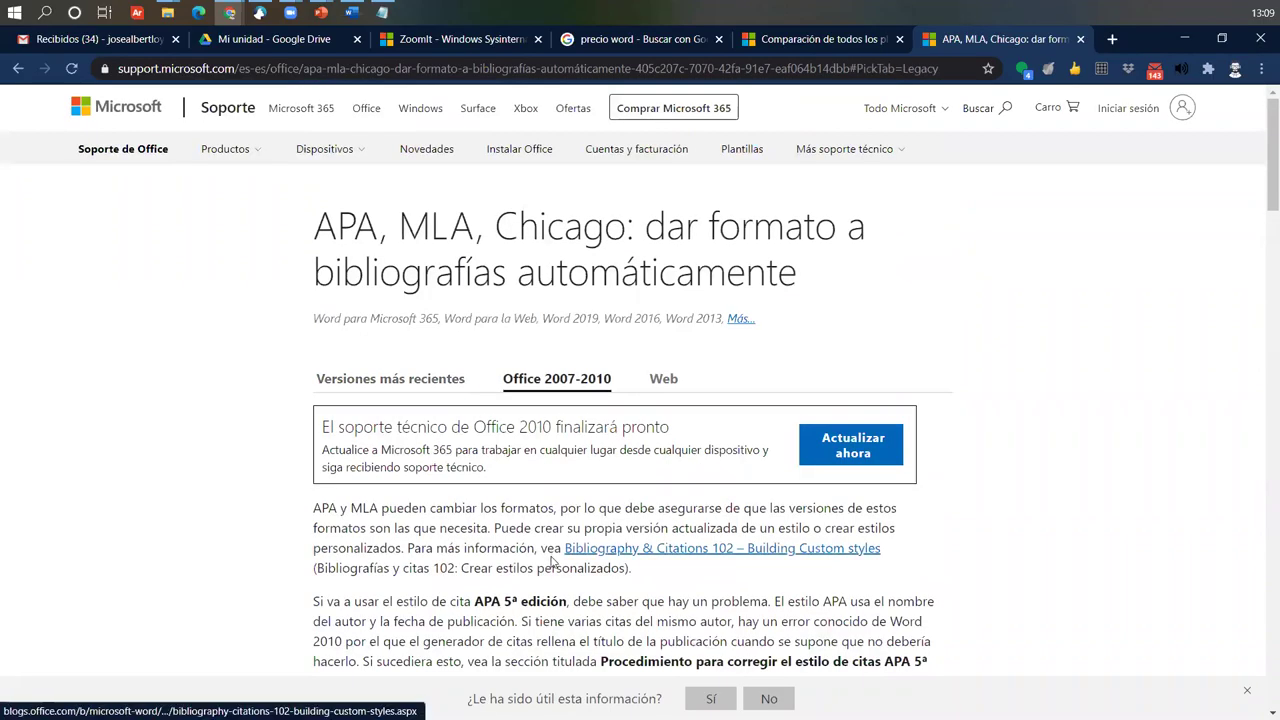
left_click(403, 379)
scroll(714, 477, "down", 4)
scroll(477, 497, "down", 3)
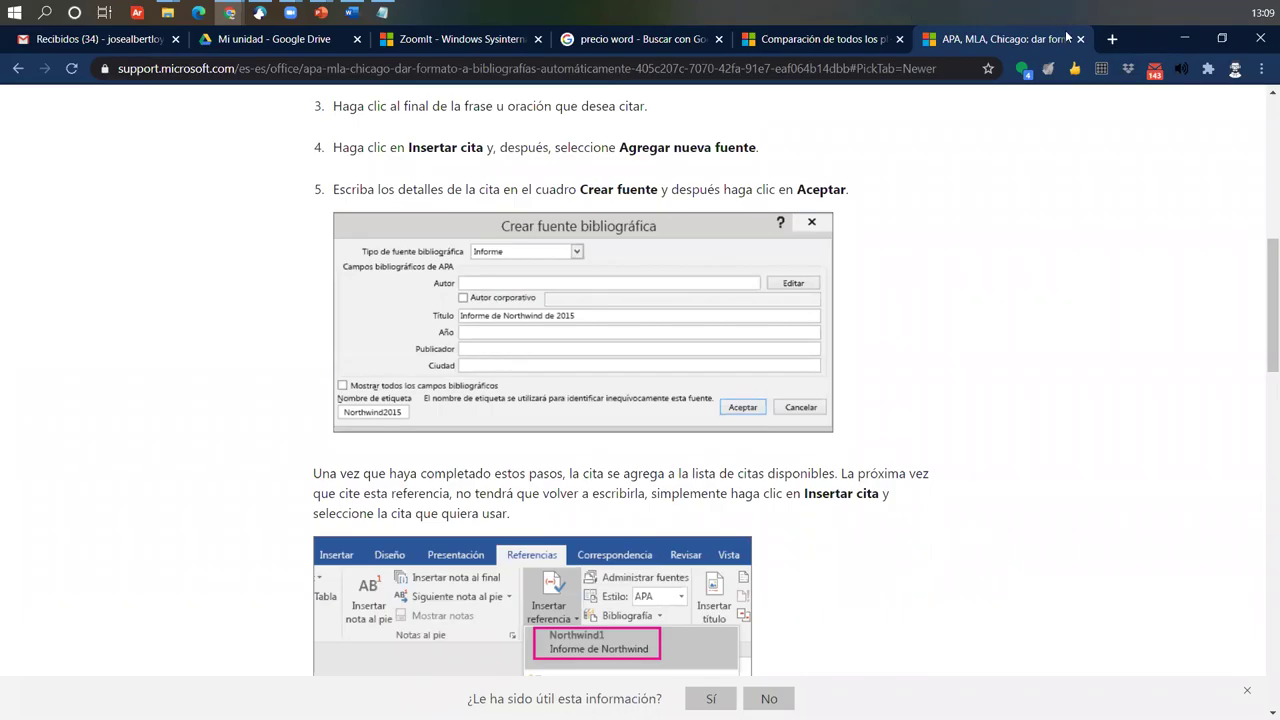
Search for "zotero" in a new browser tab and open the official Zotero website.
left_click(1111, 40)
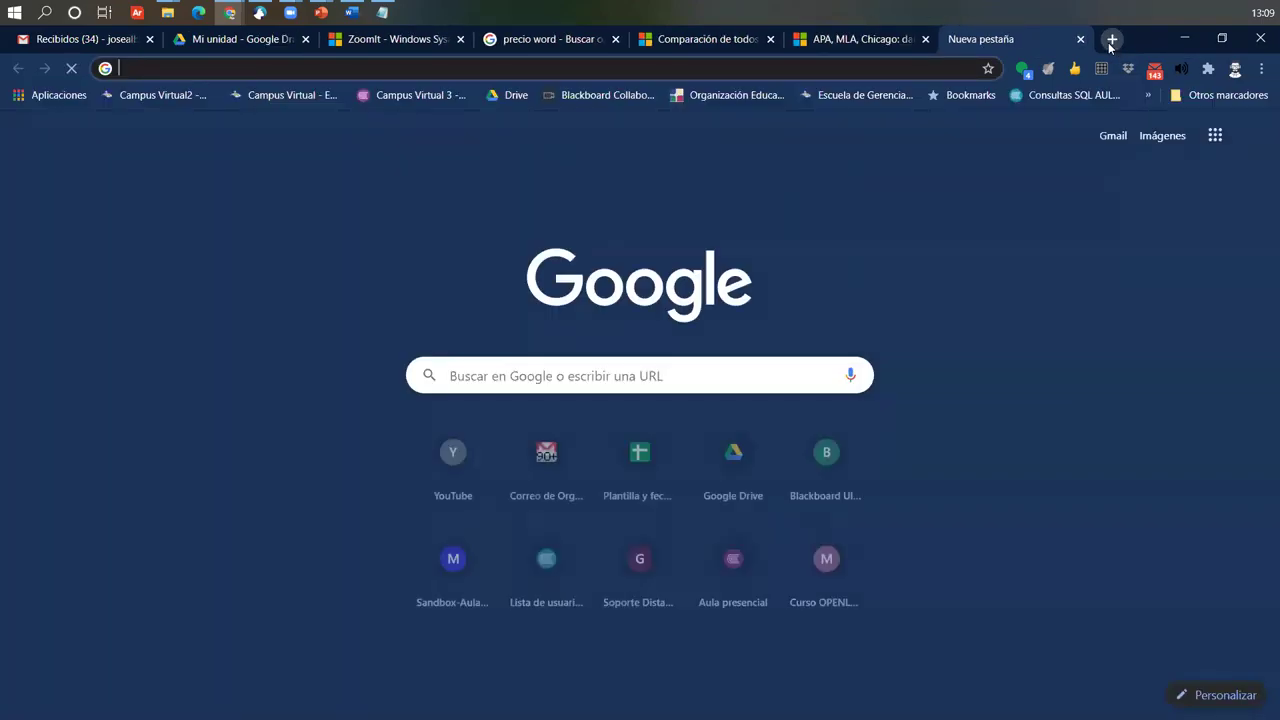
type("zotero")
key("Return")
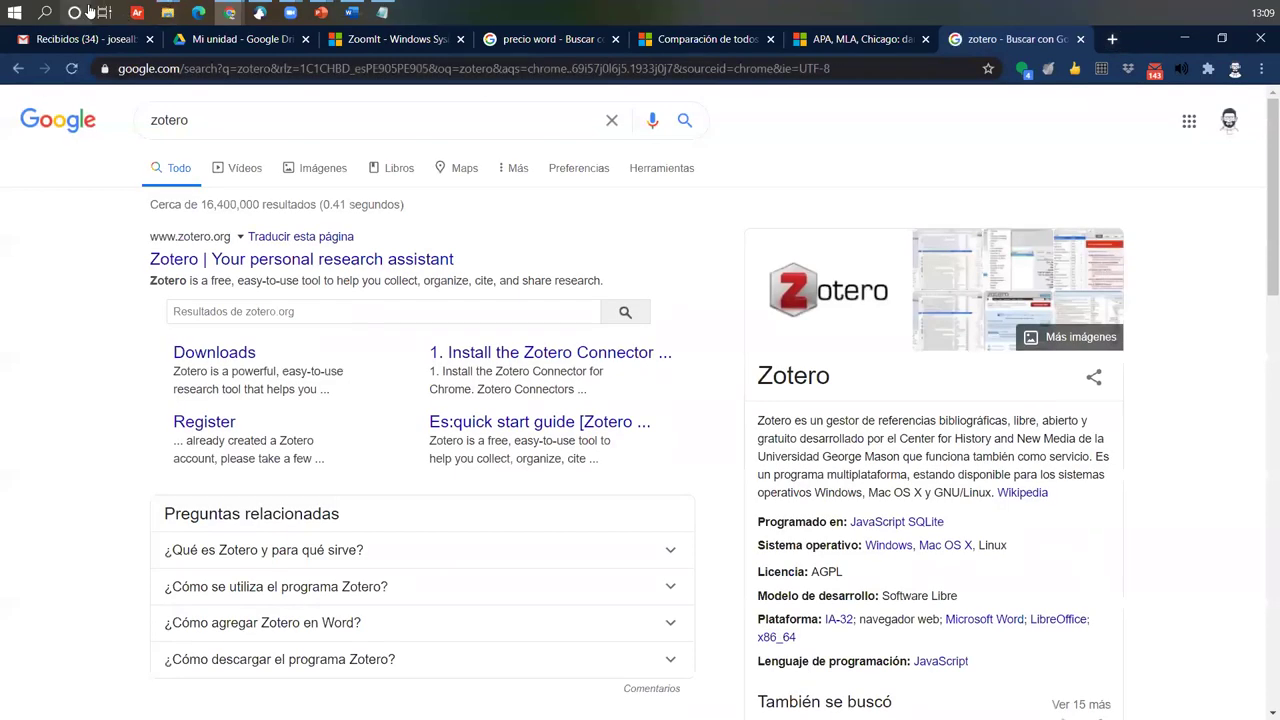
left_click(360, 259)
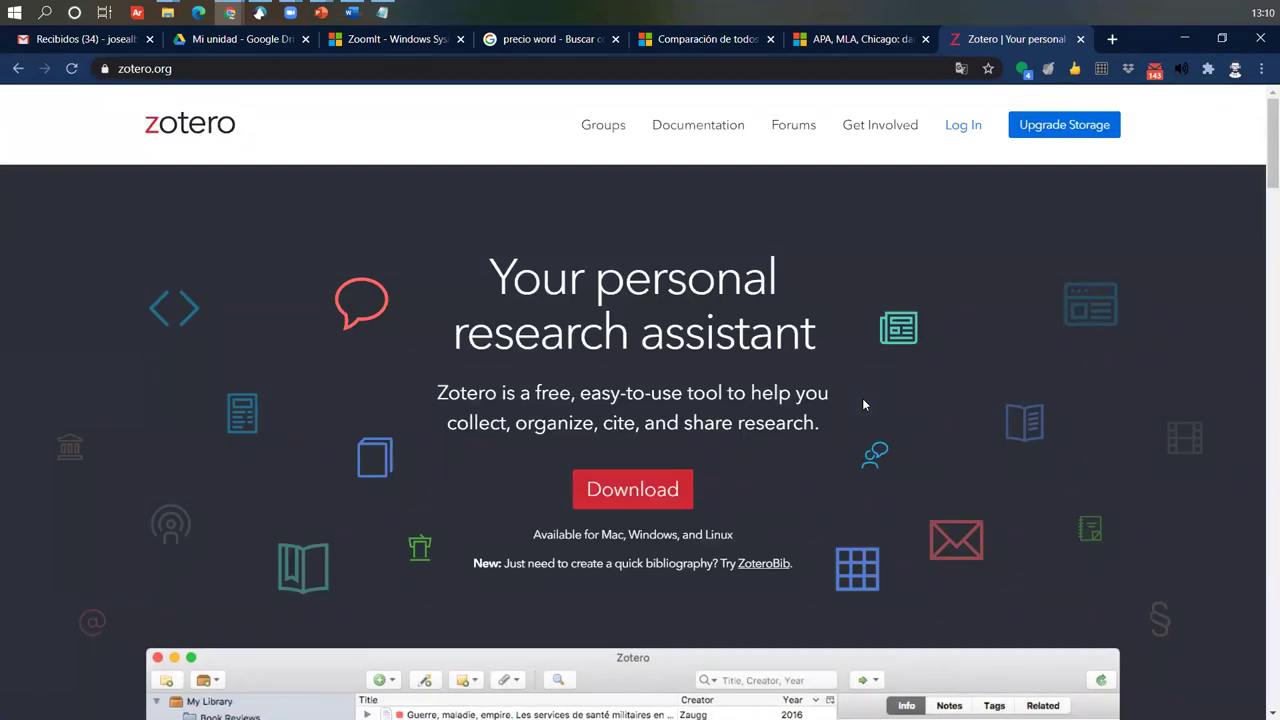
Examine the Zotero home page, including the download option, library example and feature descriptions, briefly checking the Word bibliography.
scroll(726, 423, "down", 2)
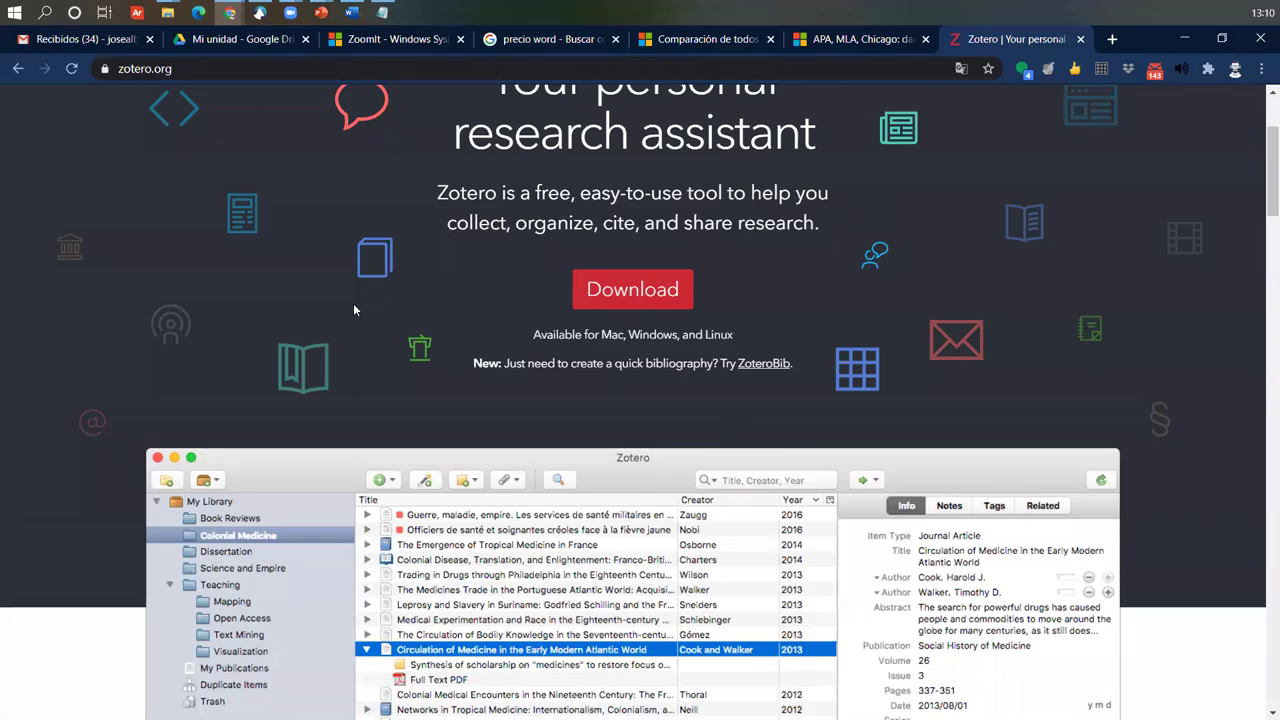
scroll(401, 311, "down", 3)
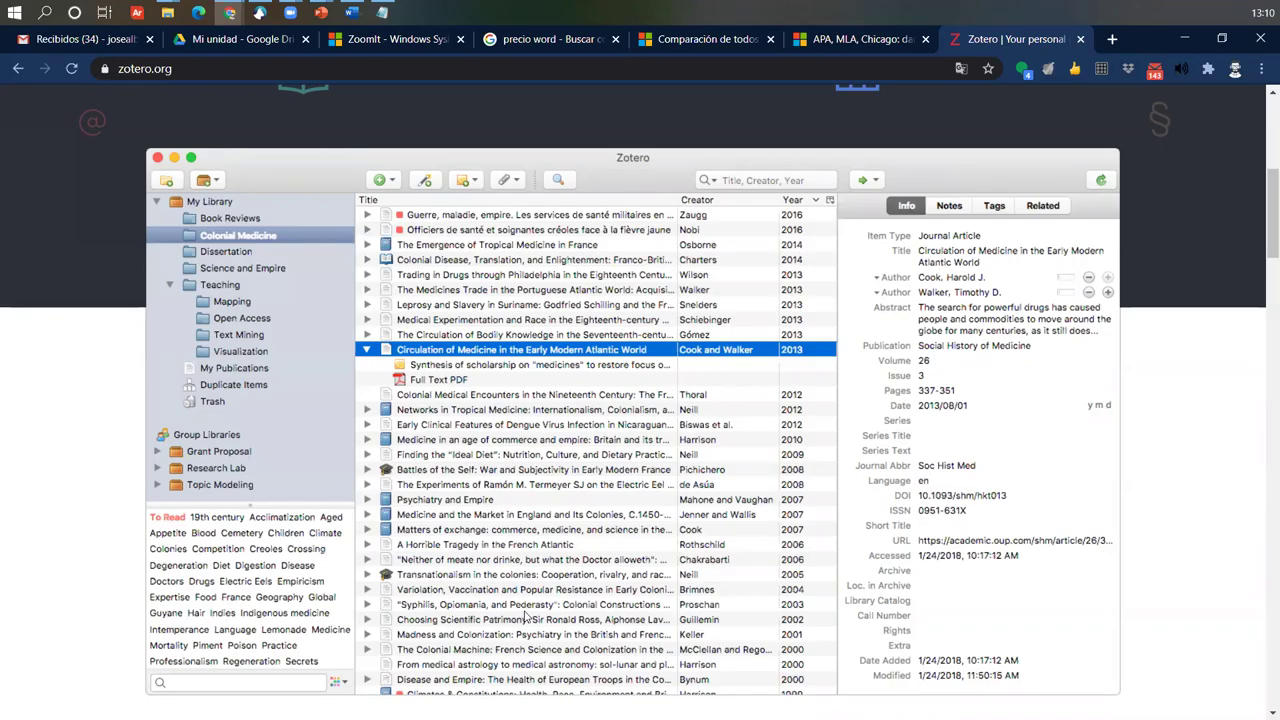
scroll(653, 443, "up", 3)
scroll(782, 173, "up", 2)
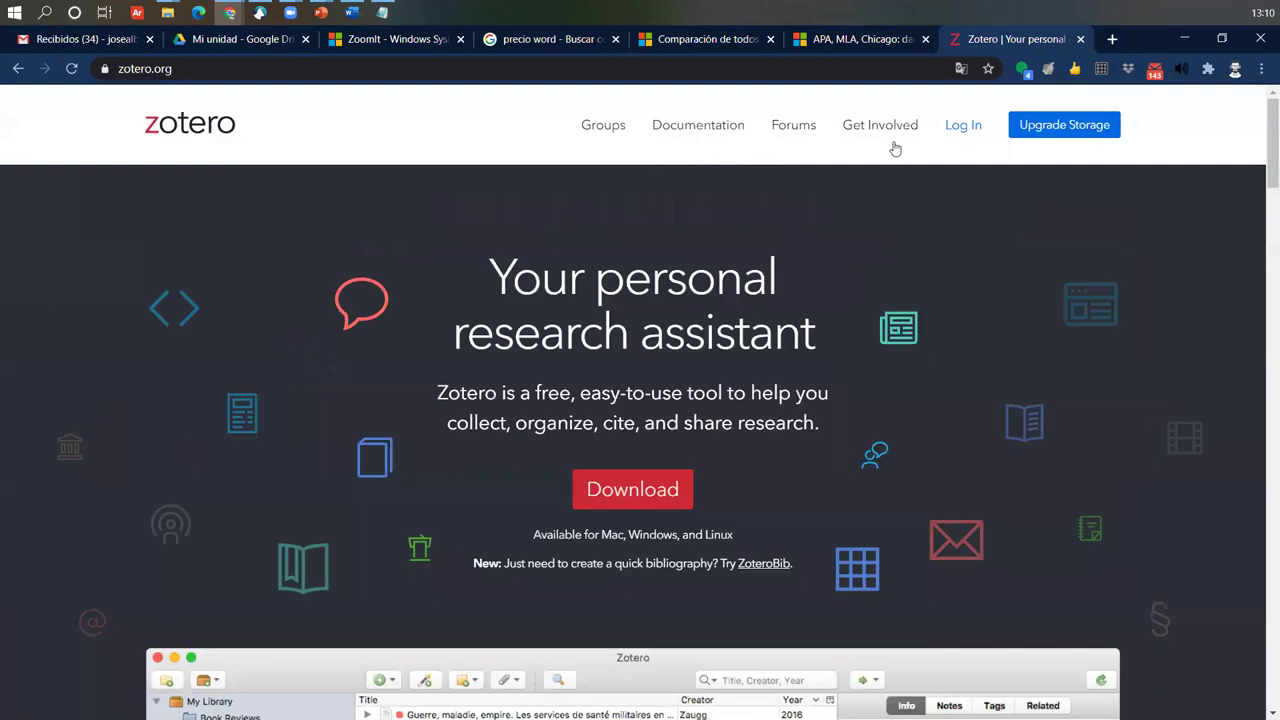
scroll(700, 508, "down", 2)
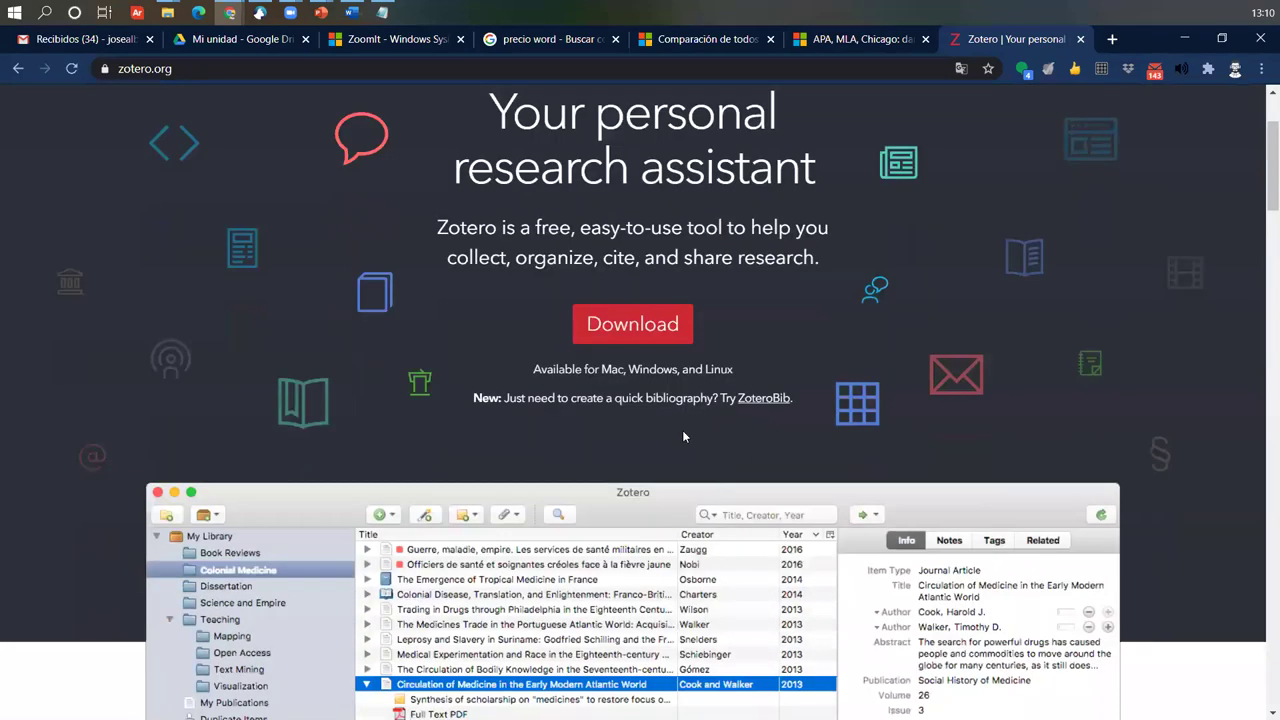
scroll(658, 376, "down", 2)
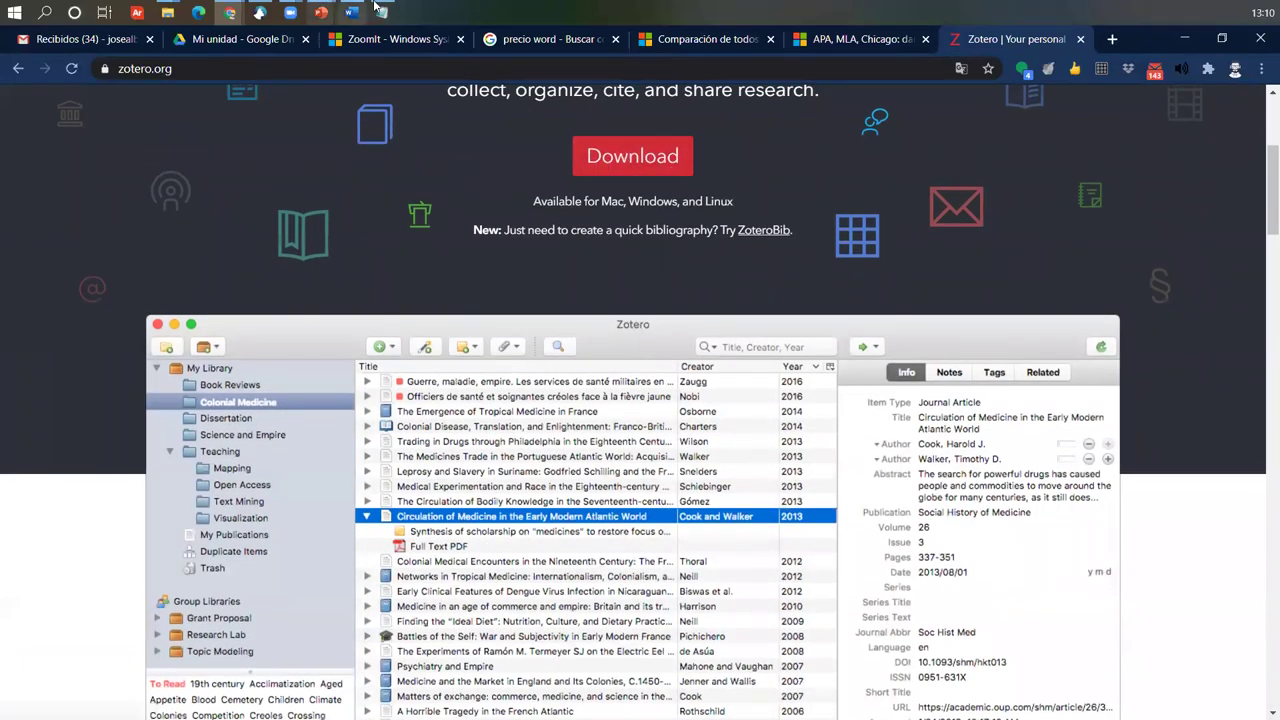
key("alt+Tab")
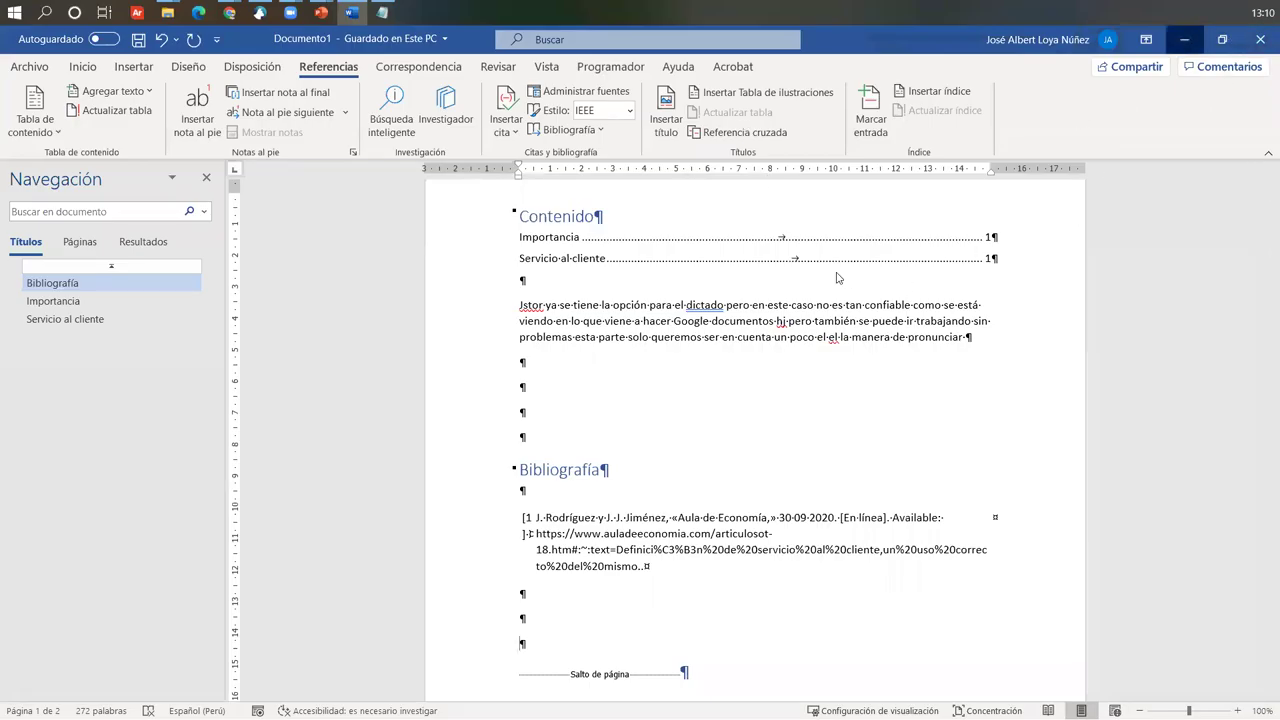
key("alt+Tab")
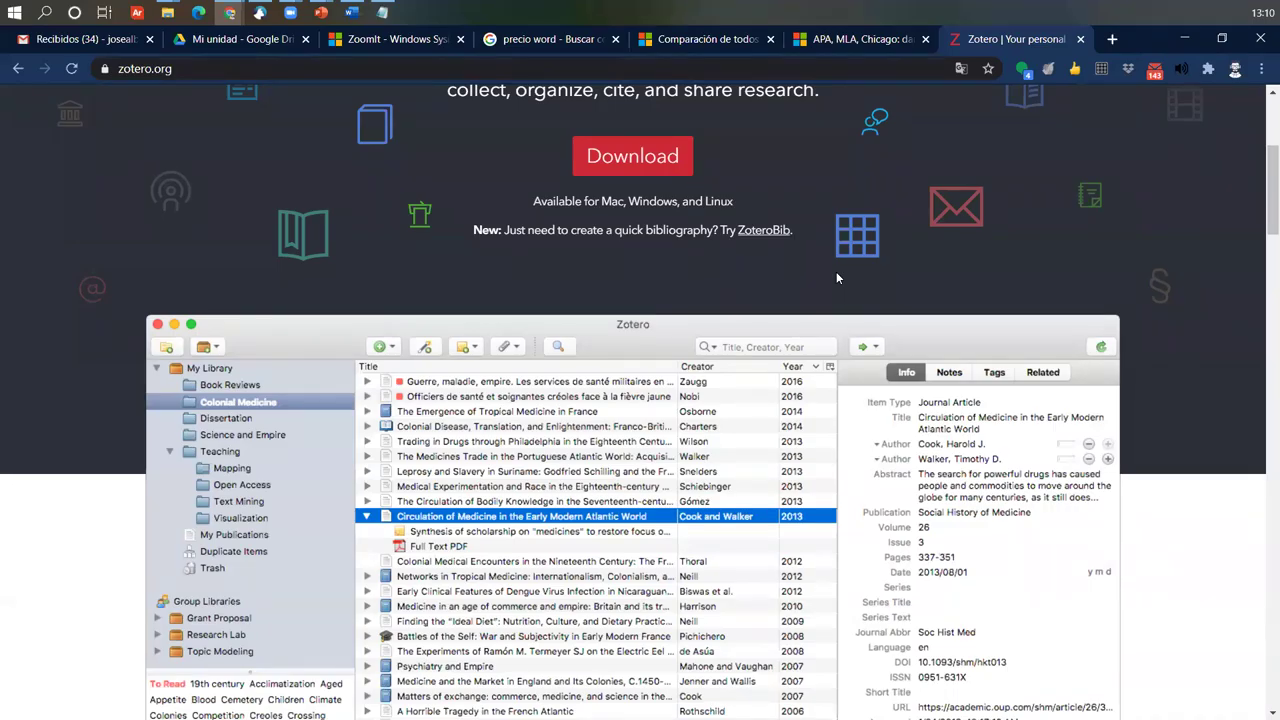
scroll(837, 278, "down", 1)
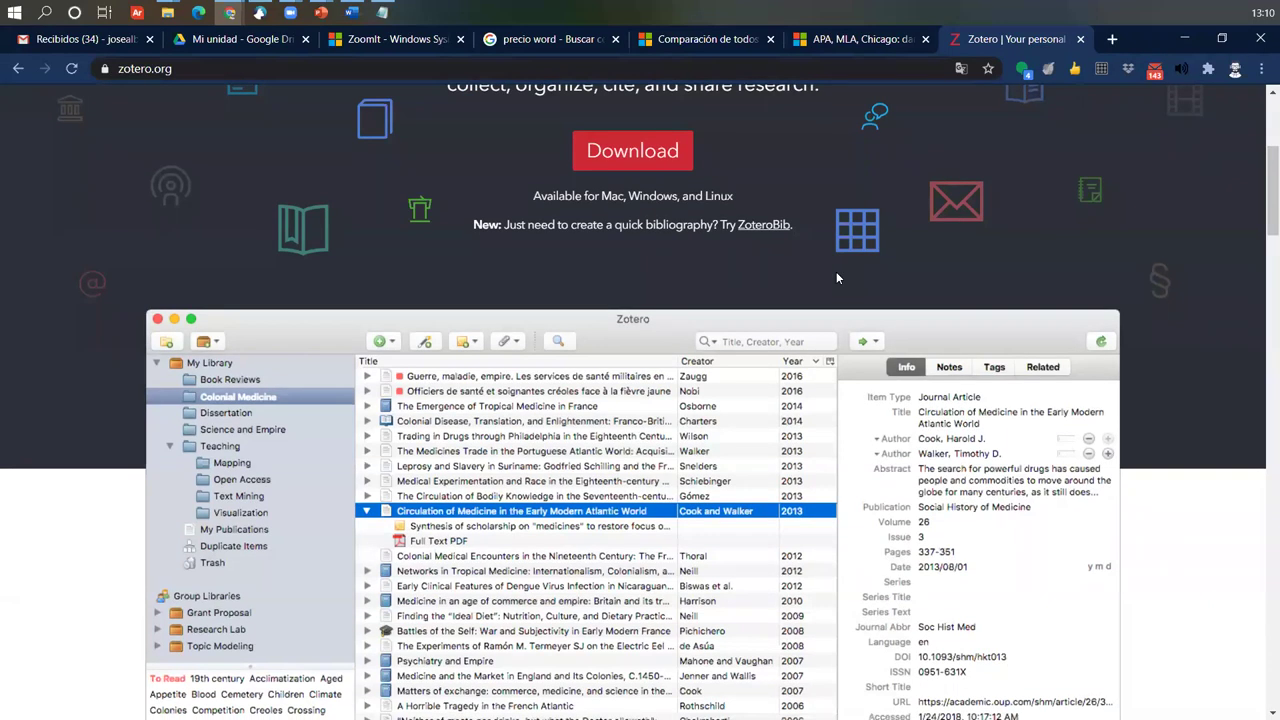
scroll(838, 278, "down", 15)
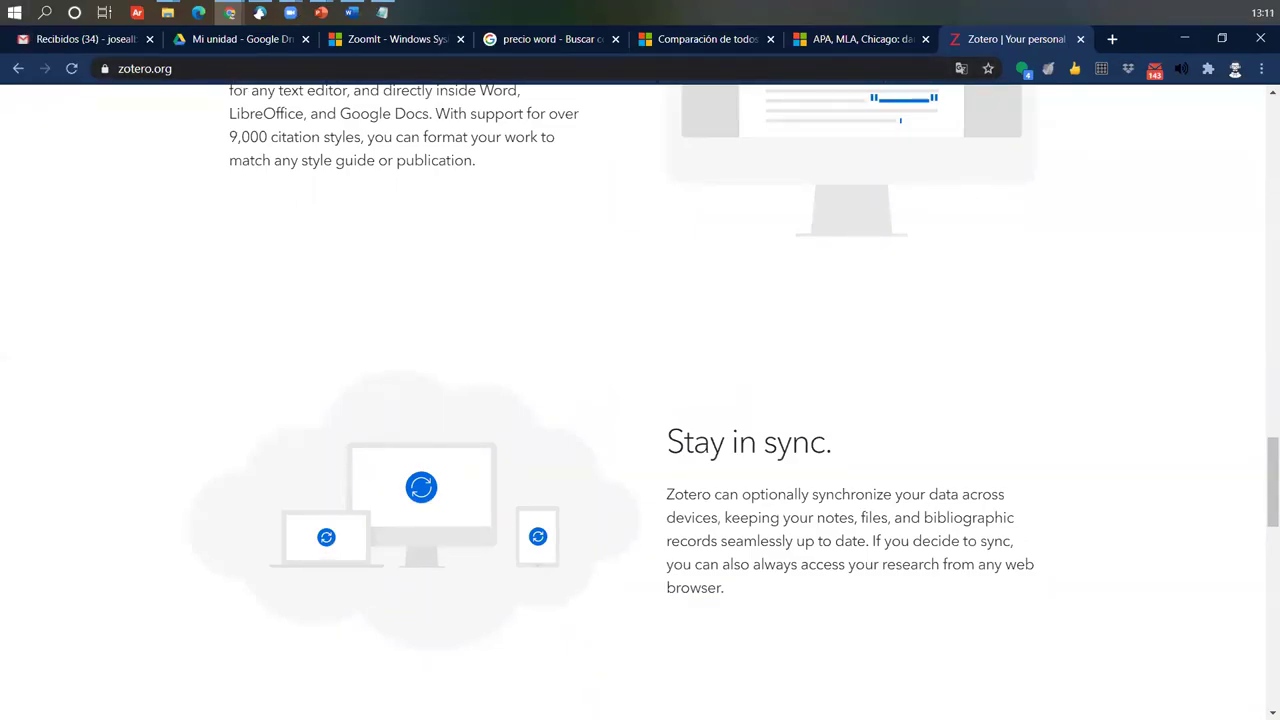
Switch back to Word and view the account page's subscription product information, highlighting the account the licence belongs to.
key("alt+Tab")
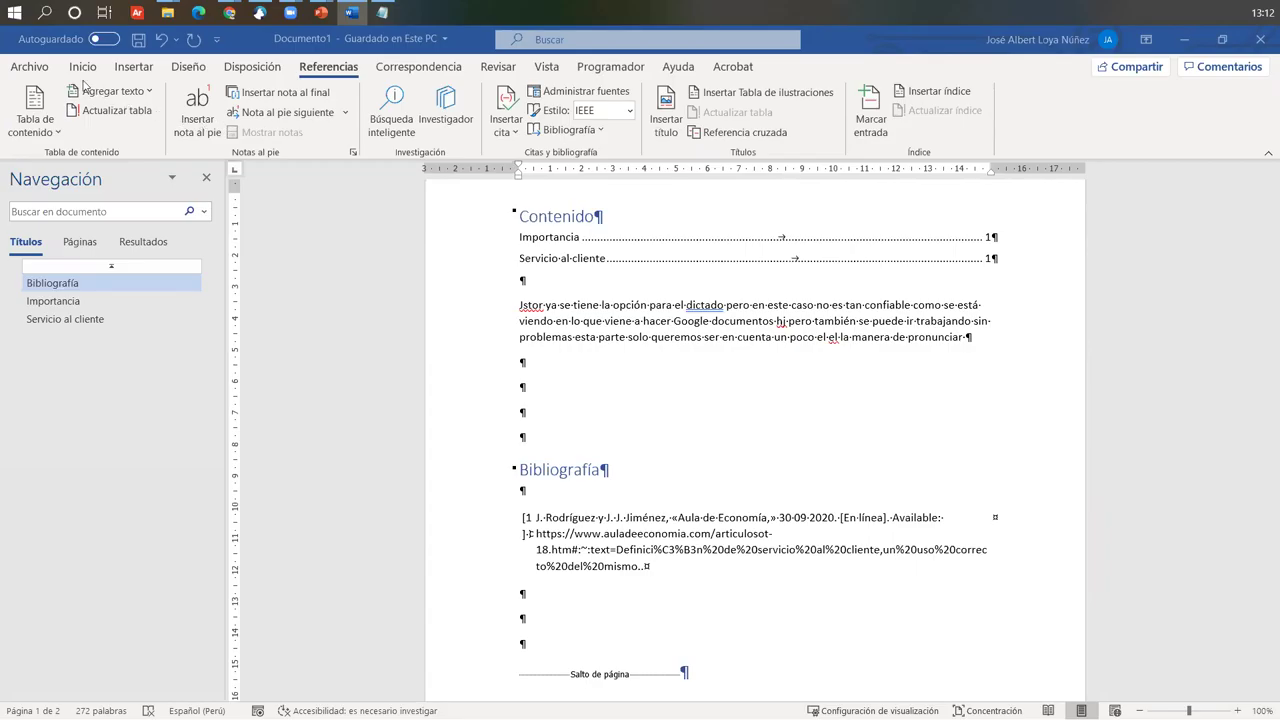
left_click(40, 68)
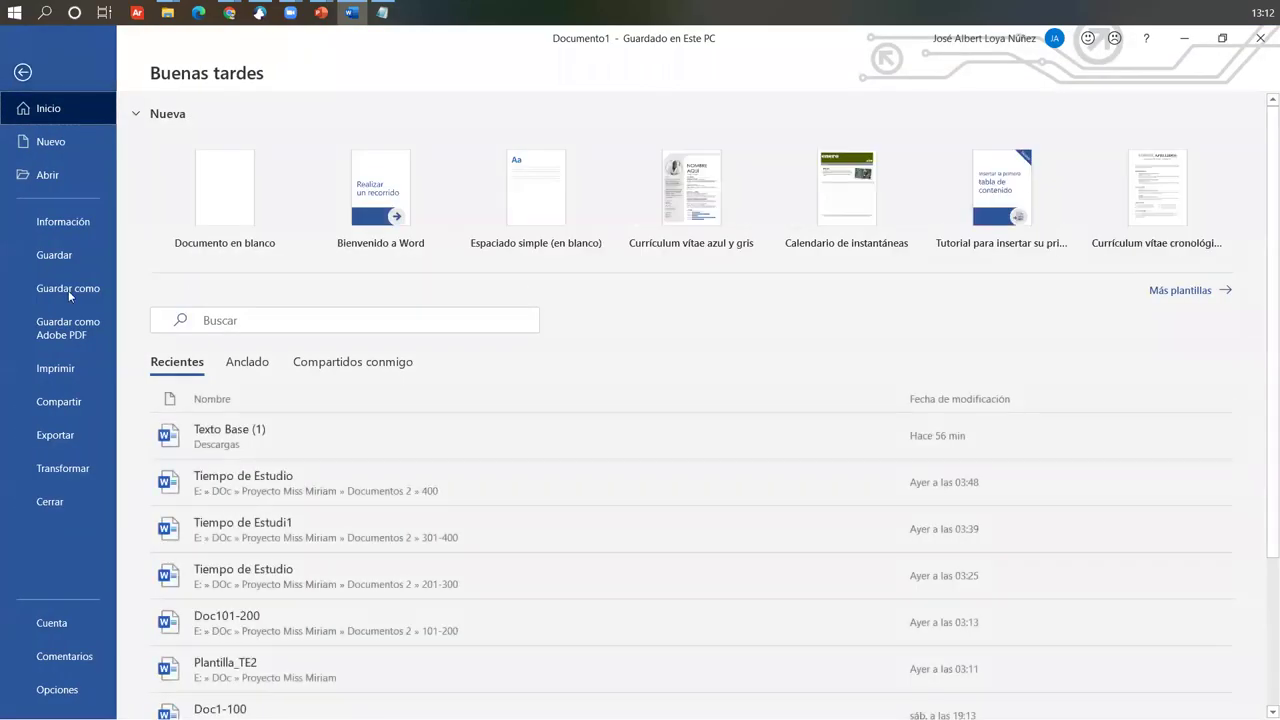
left_click(78, 628)
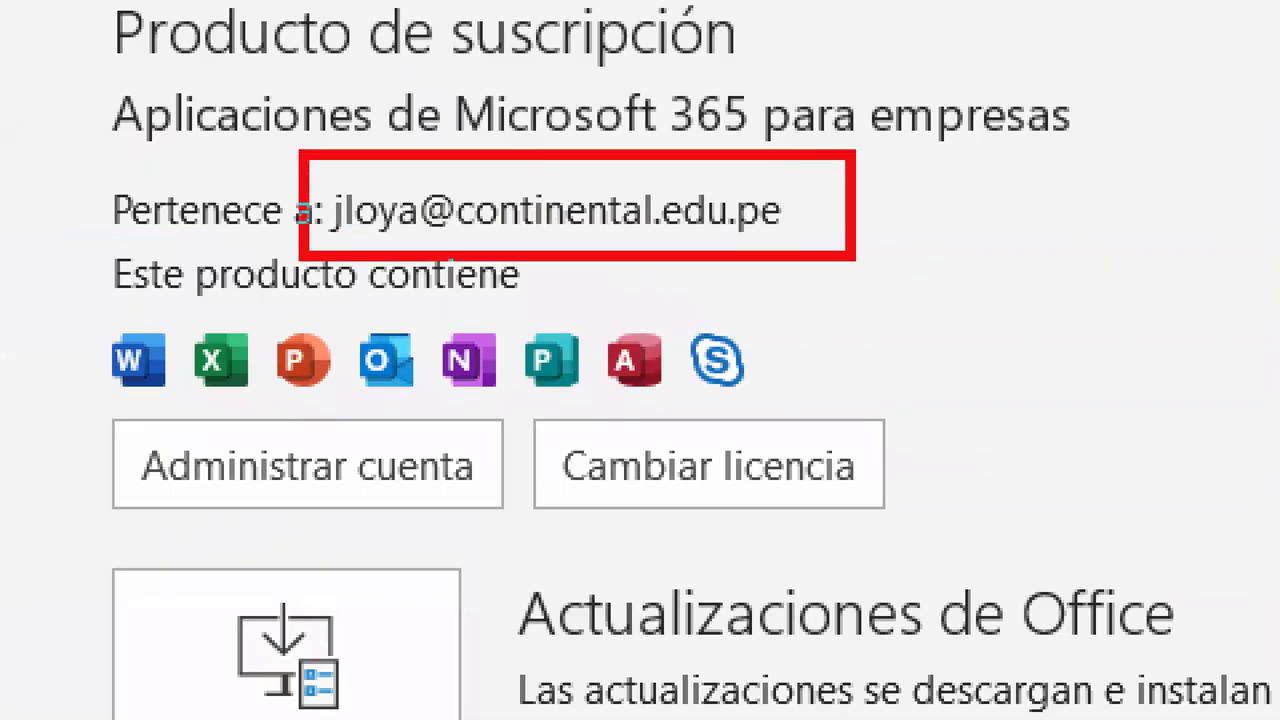
left_click_drag(788, 210, 1040, 290)
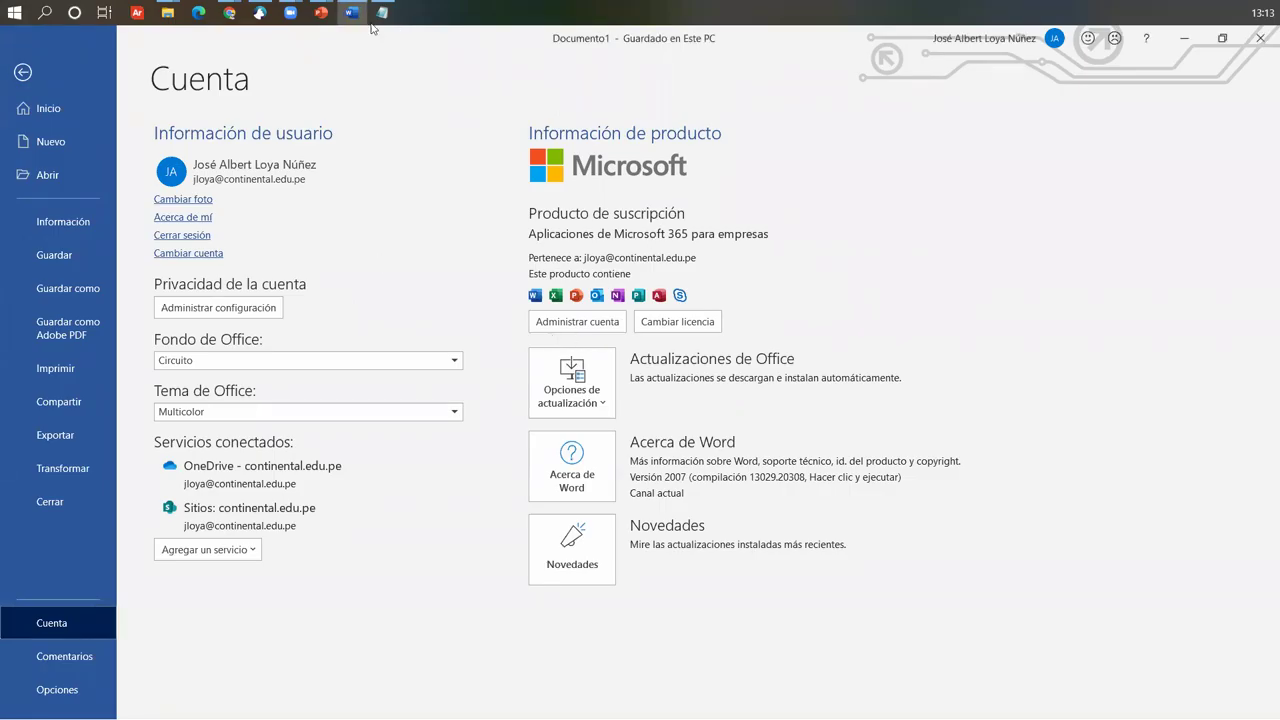
Return to the Chrome window with Zotero and open the personal milaulas.com Moodle site in a new tab.
mouse_move(222, 12)
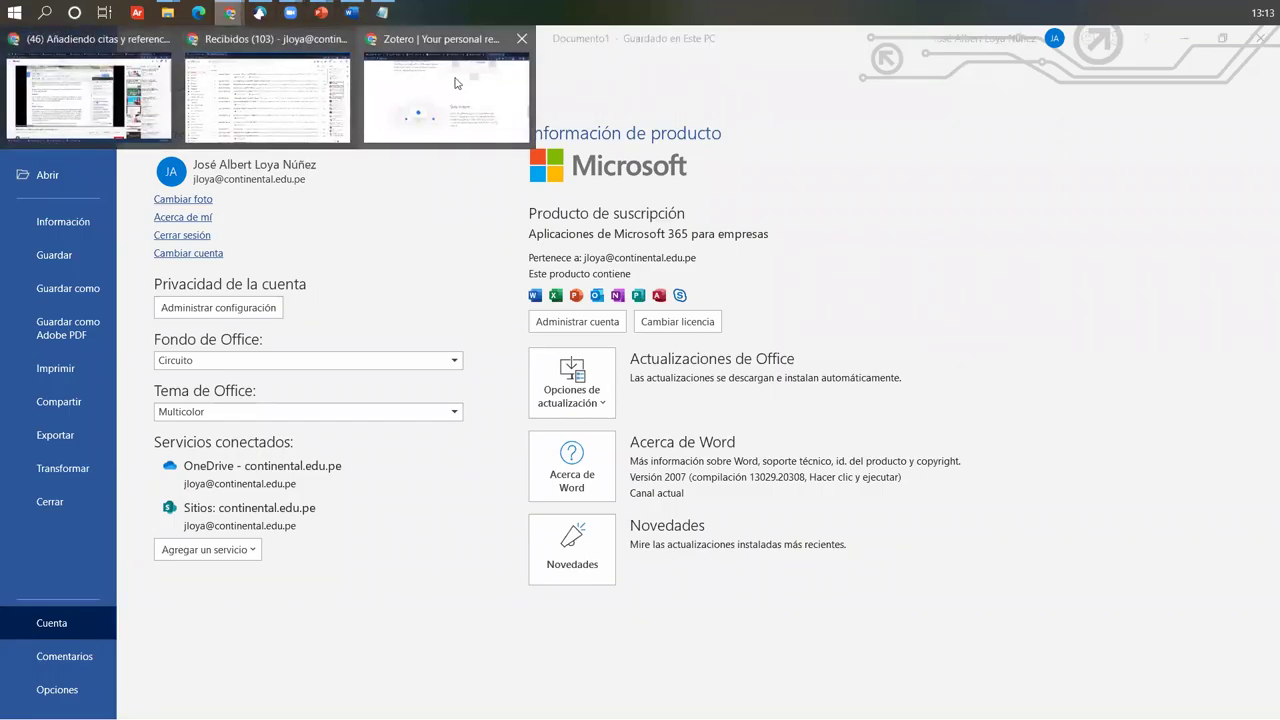
left_click(457, 80)
left_click(1110, 40)
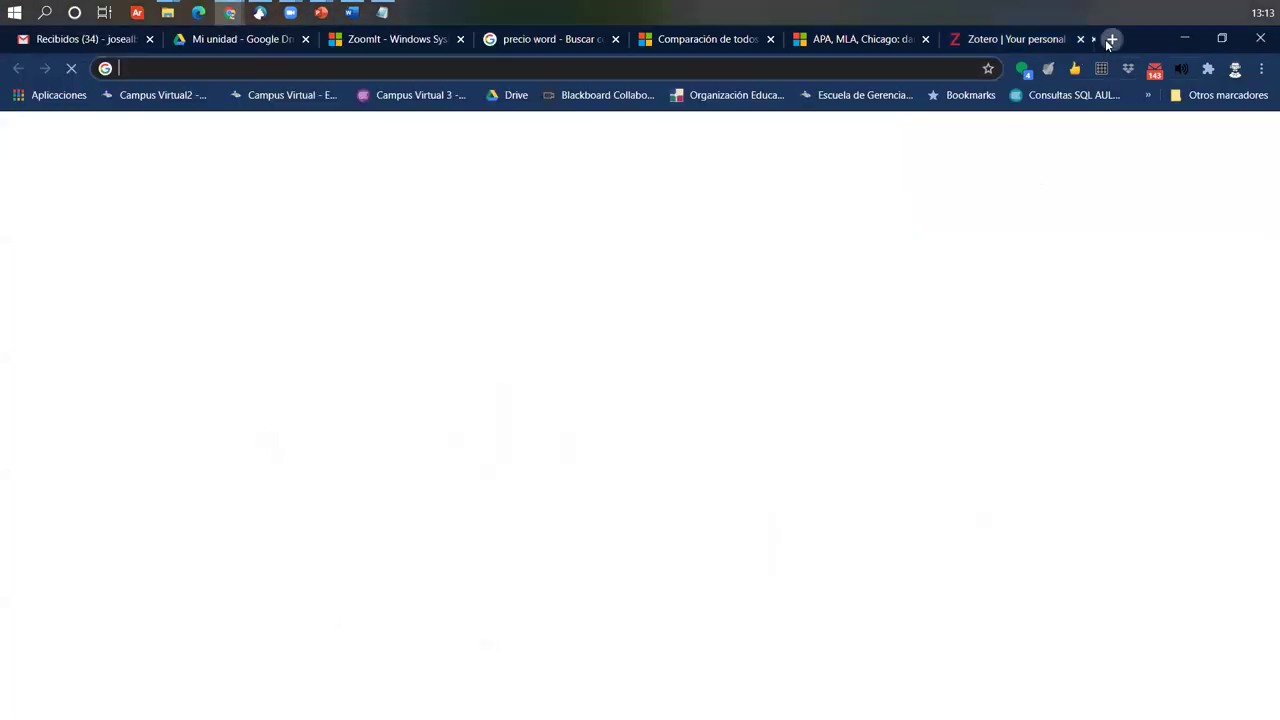
type("jos")
key("Return")
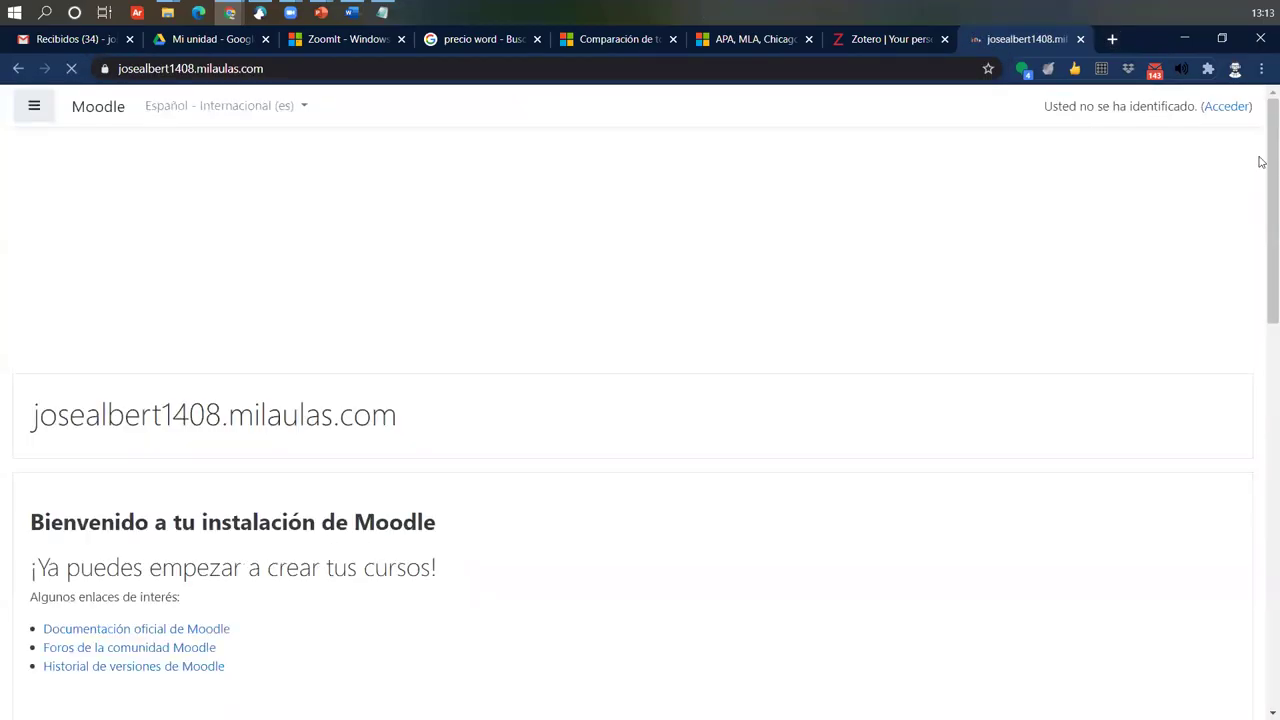
Log in to the Moodle site as admin, entering the account password.
left_click(1214, 110)
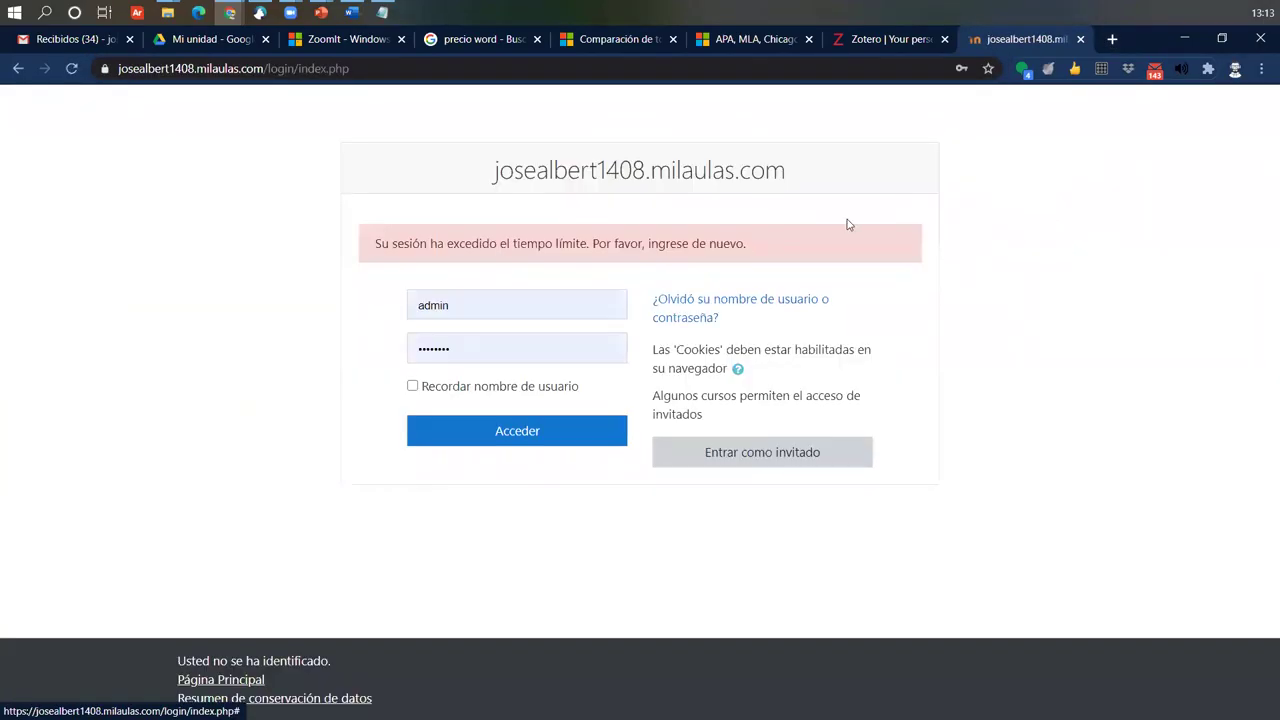
double_click(501, 344)
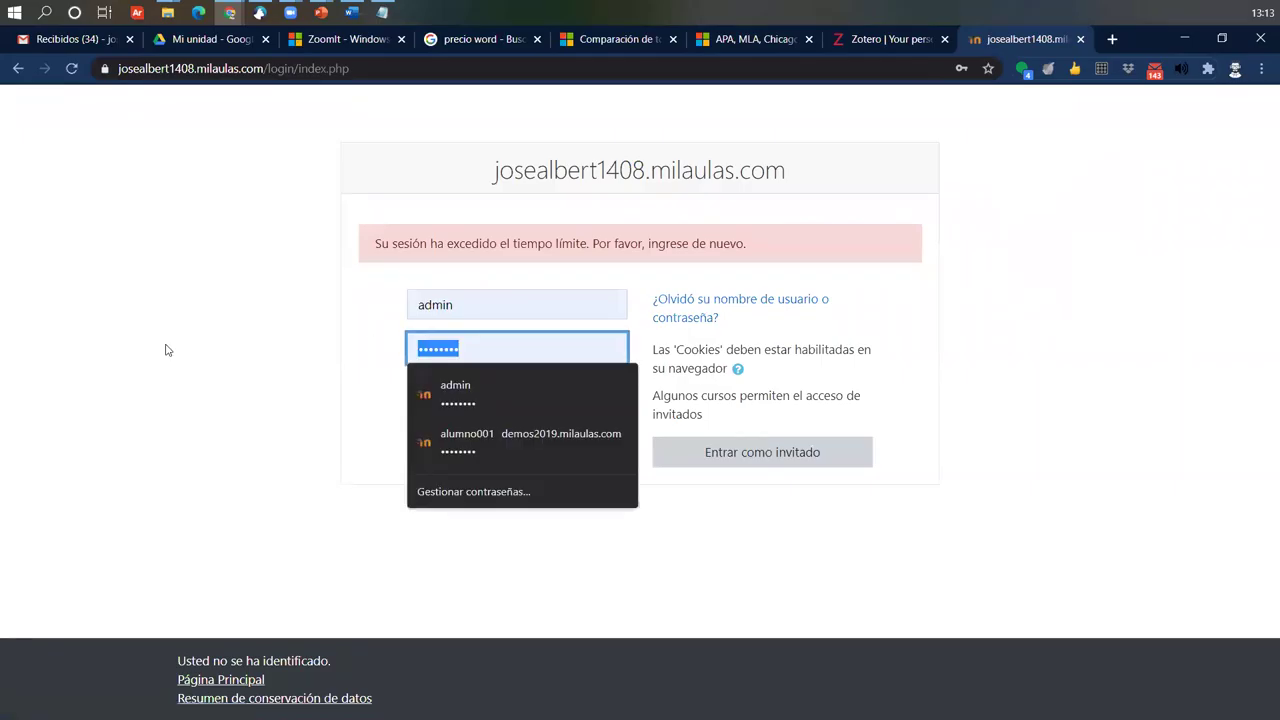
type("••••••••")
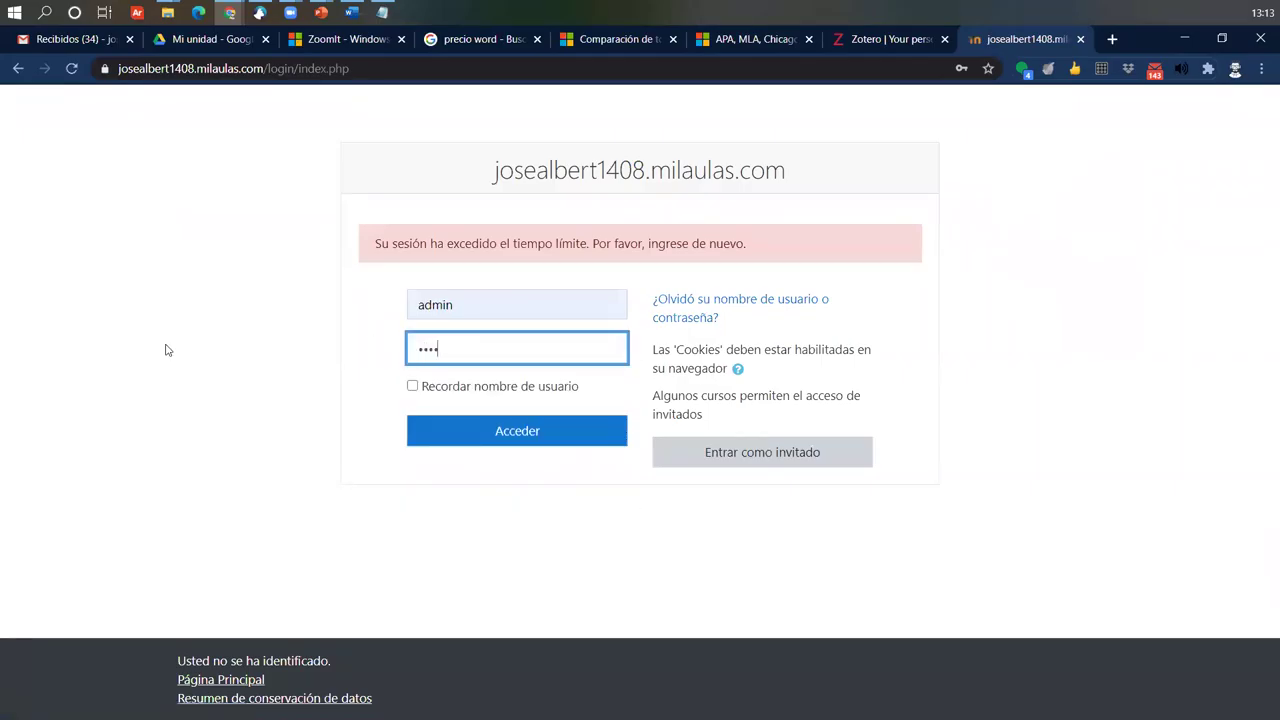
key("Return")
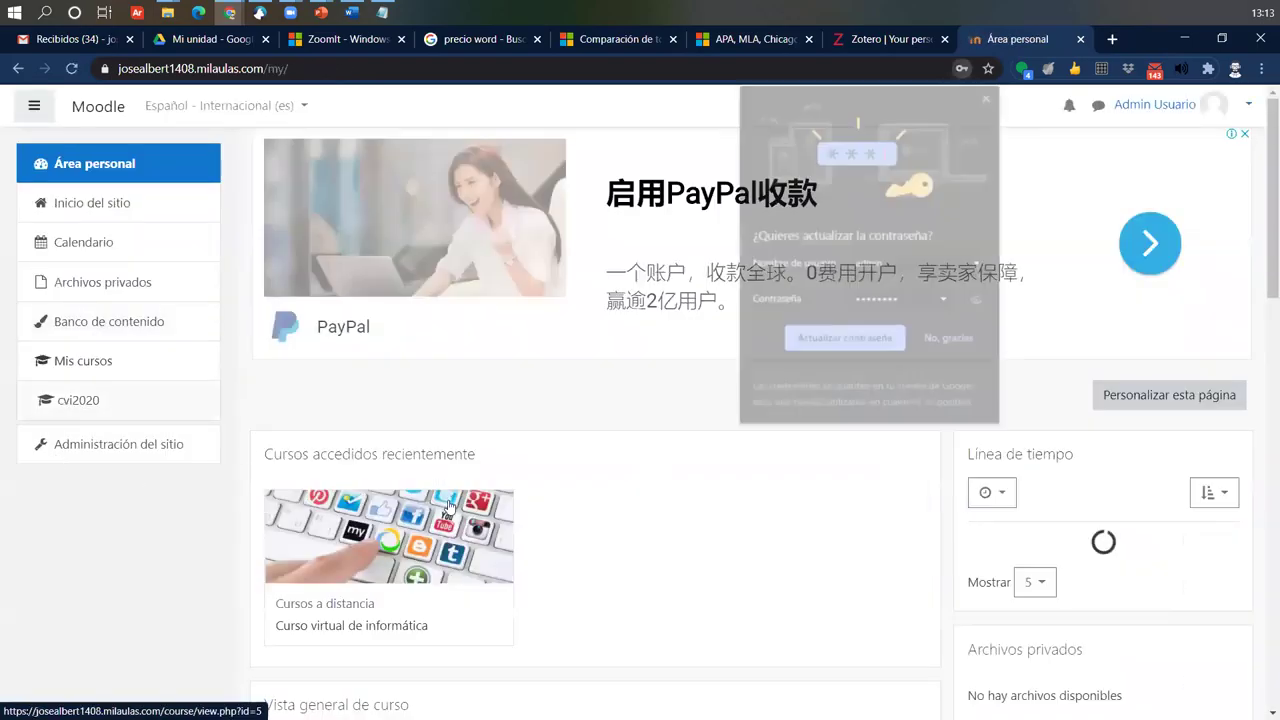
Open the course Curso virtual de informática and look through its resources and activities sections.
scroll(338, 373, "down", 3)
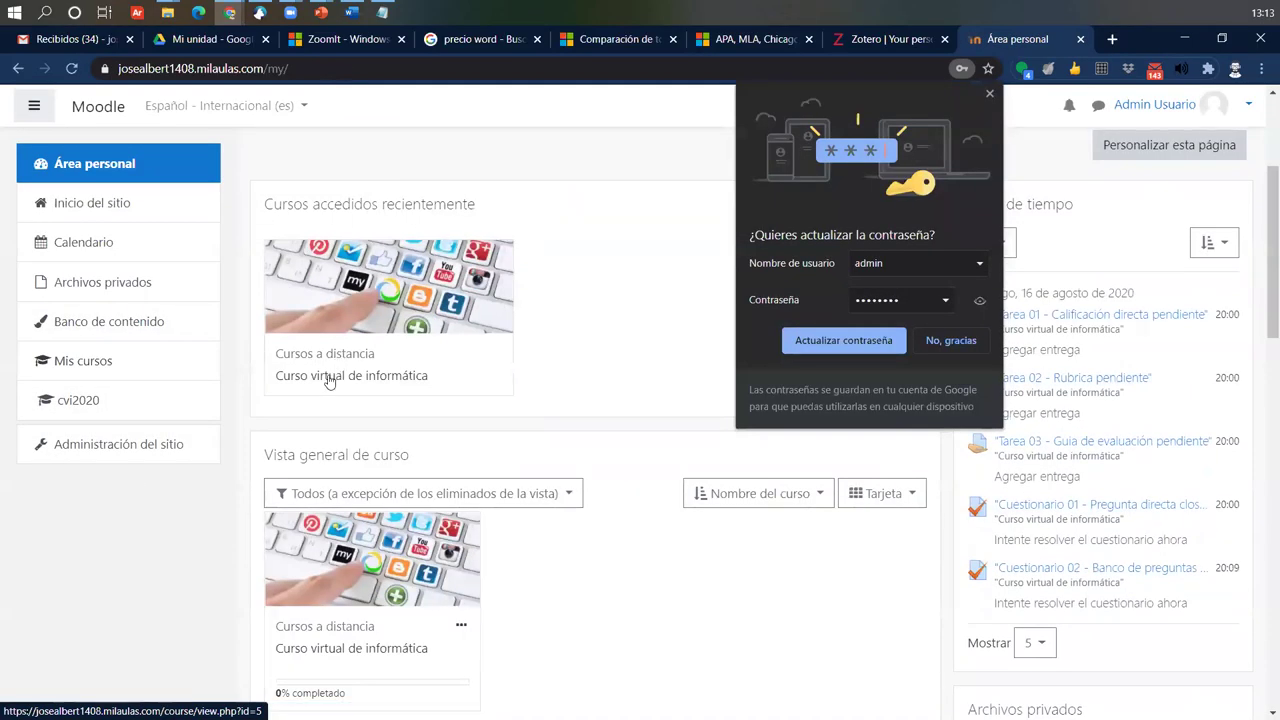
left_click(336, 375)
scroll(617, 477, "down", 10)
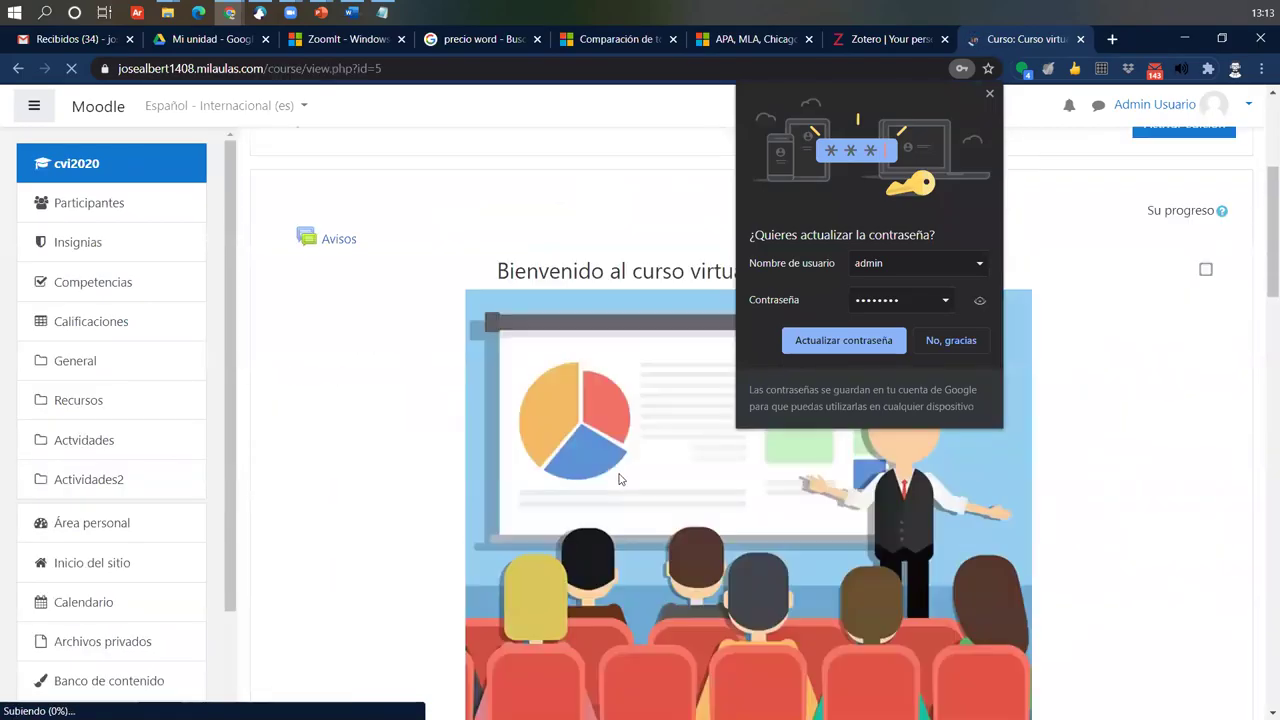
scroll(1260, 600, "down", 10)
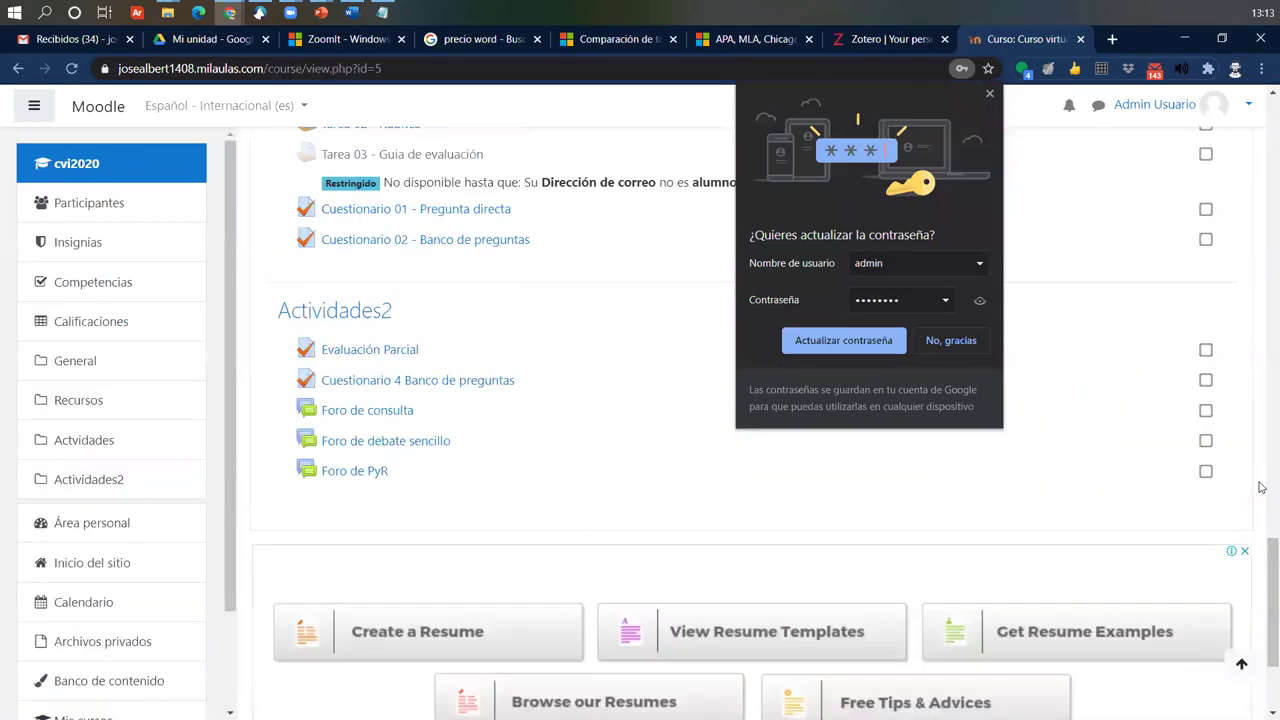
scroll(1260, 540, "up", 5)
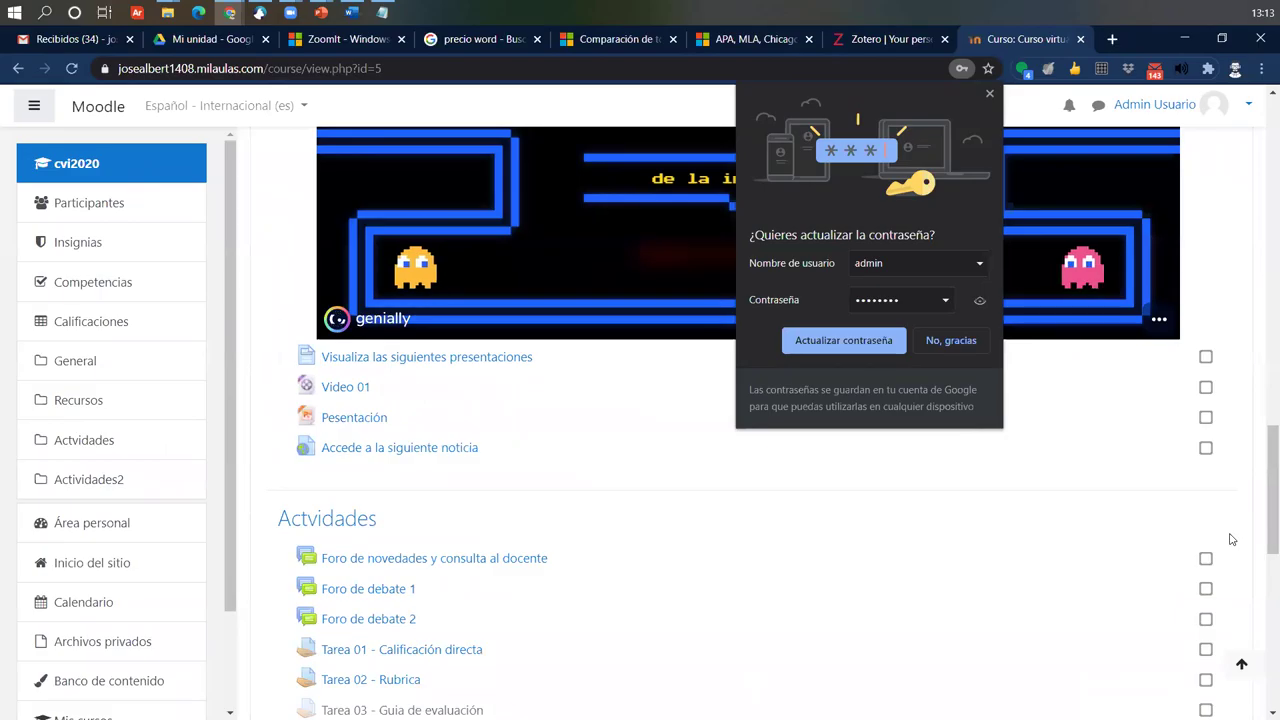
scroll(1260, 560, "down", 5)
scroll(1131, 528, "down", 3)
scroll(1200, 380, "up", 2)
scroll(1240, 204, "up", 3)
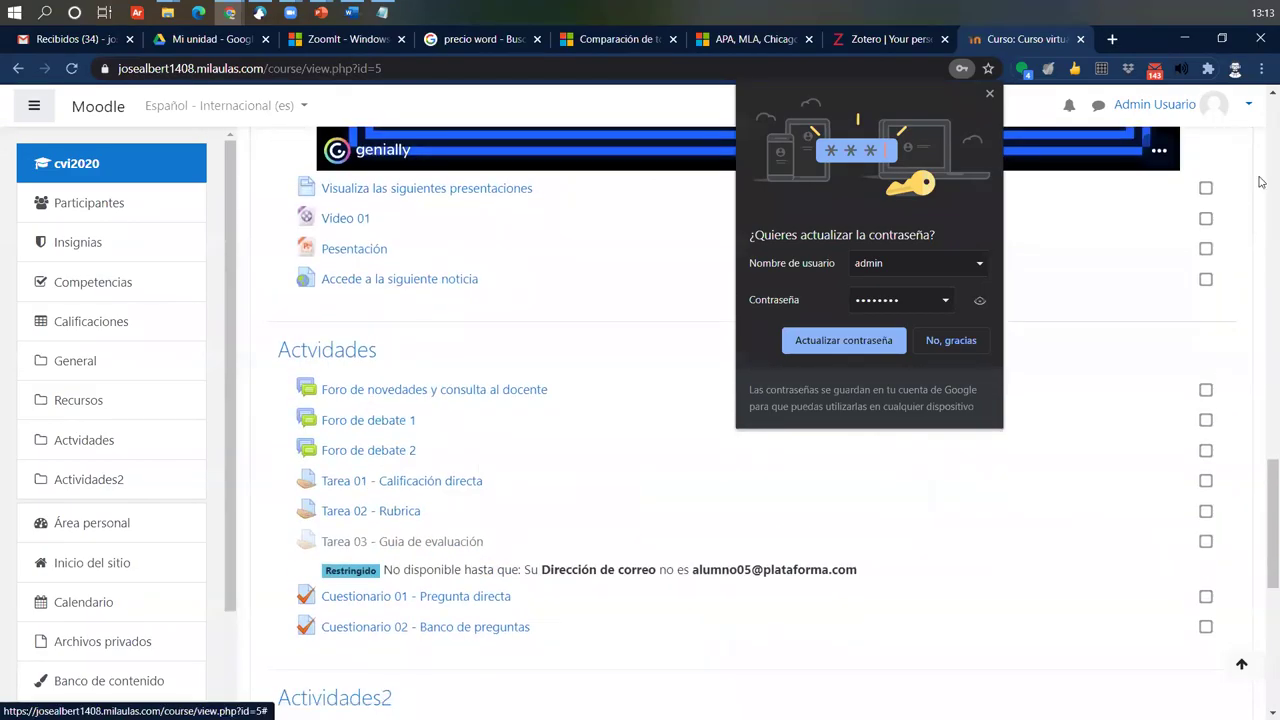
scroll(1257, 371, "up", 5)
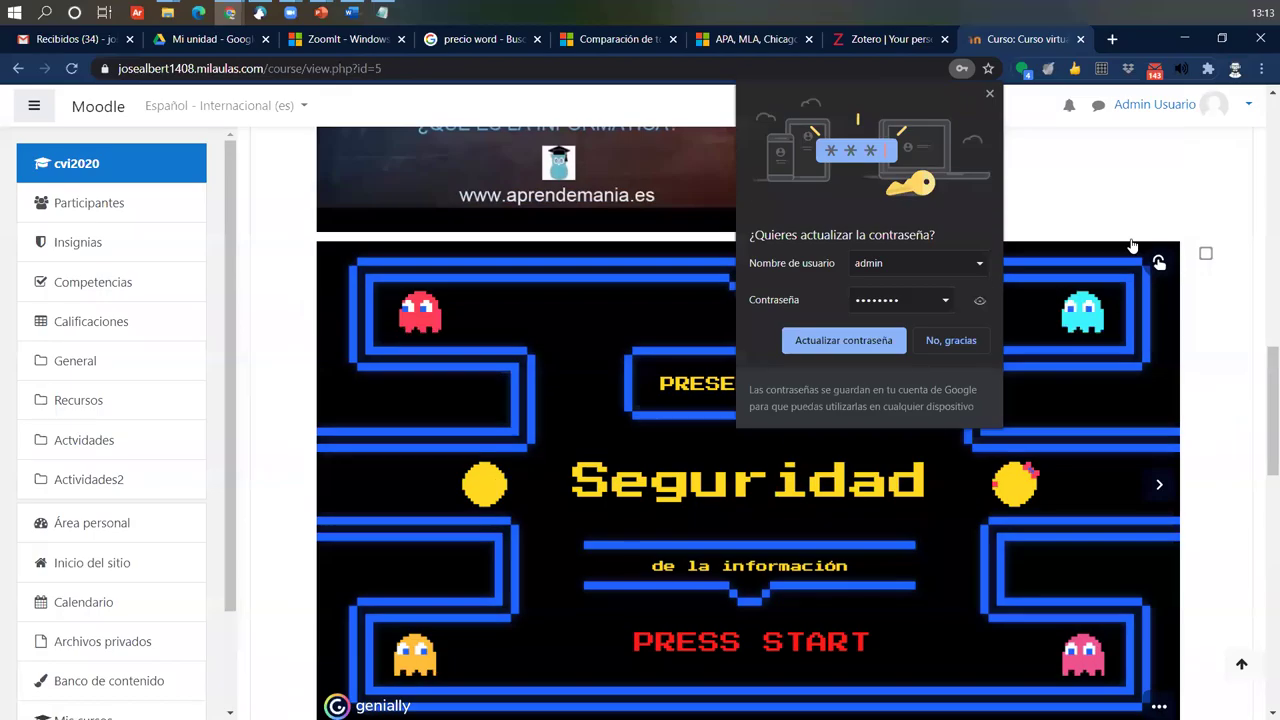
Dismiss the browser's password update prompt and turn on editing for the course.
left_click(989, 93)
scroll(1172, 212, "up", 5)
scroll(1178, 212, "up", 10)
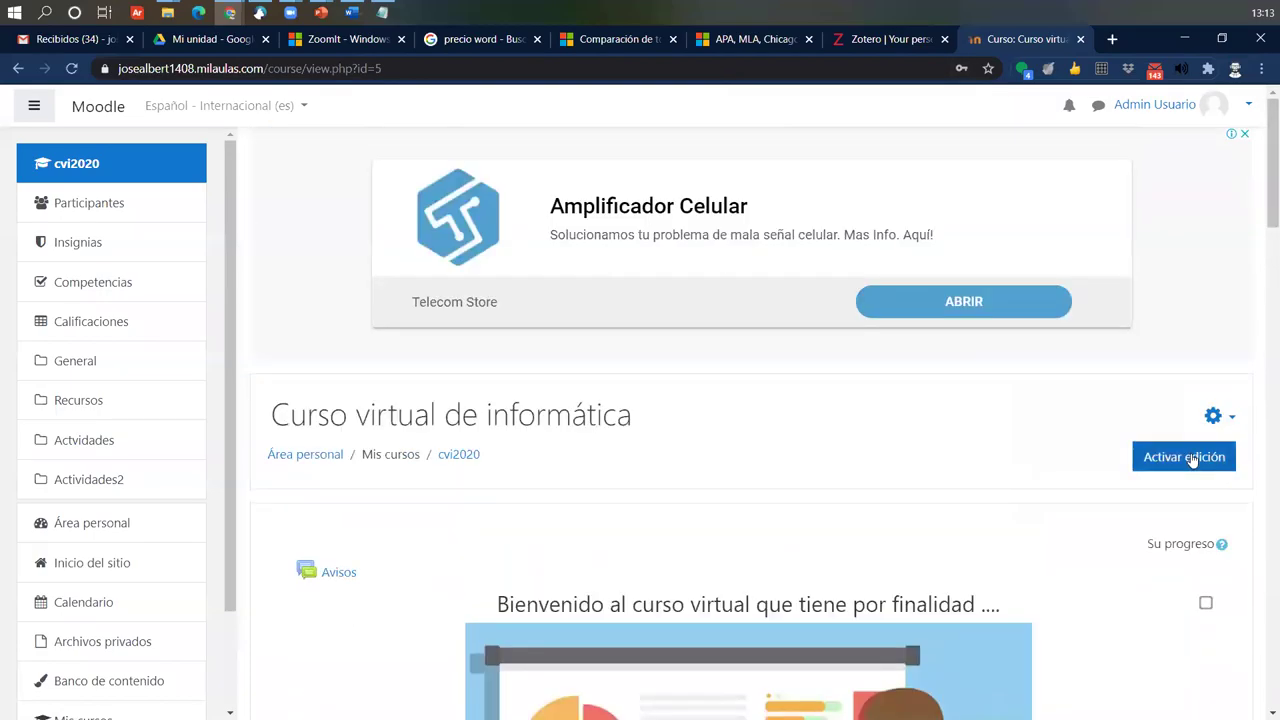
left_click(1184, 457)
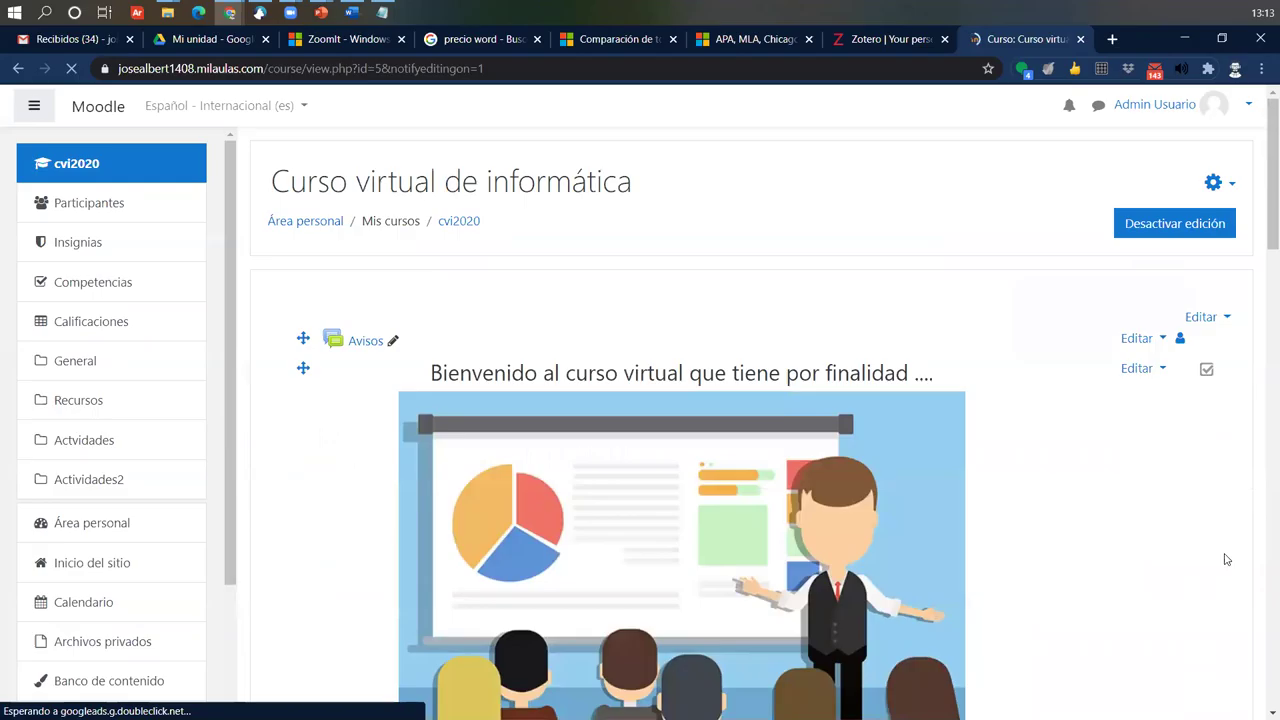
Start a new URL resource in the Actividades2 section and name it "MIra el video".
scroll(1089, 546, "down", 15)
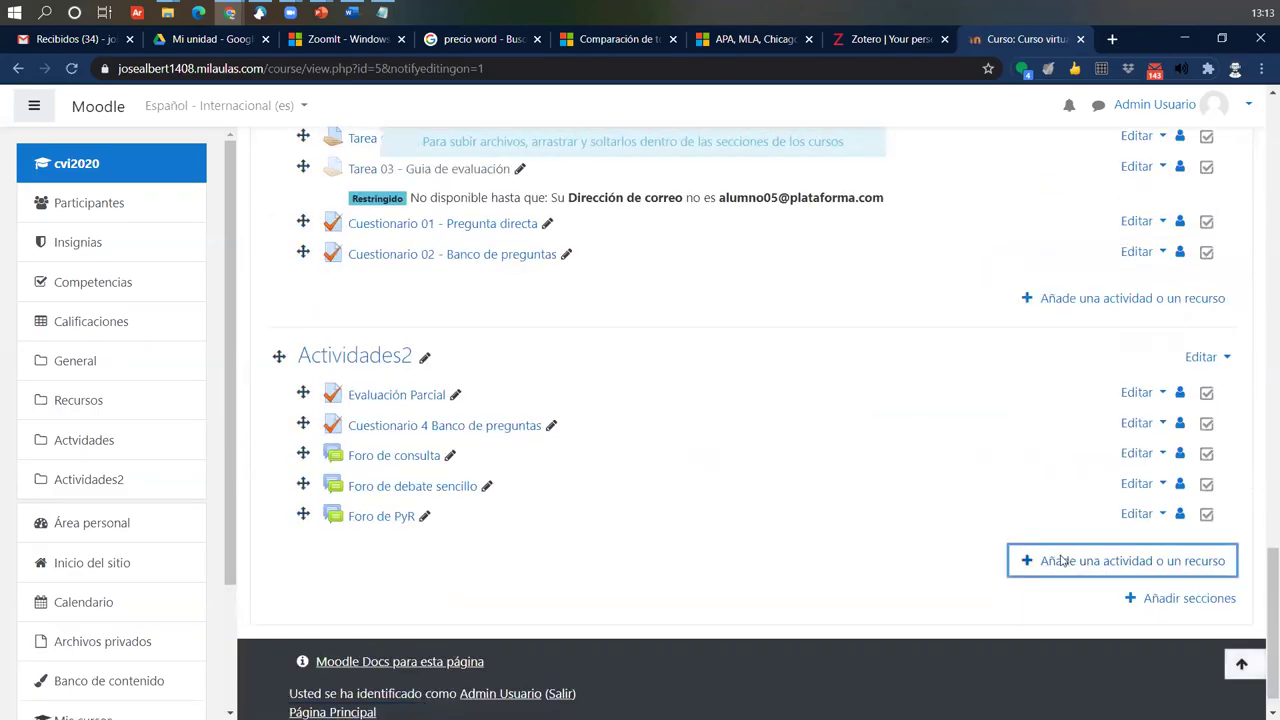
left_click(1066, 561)
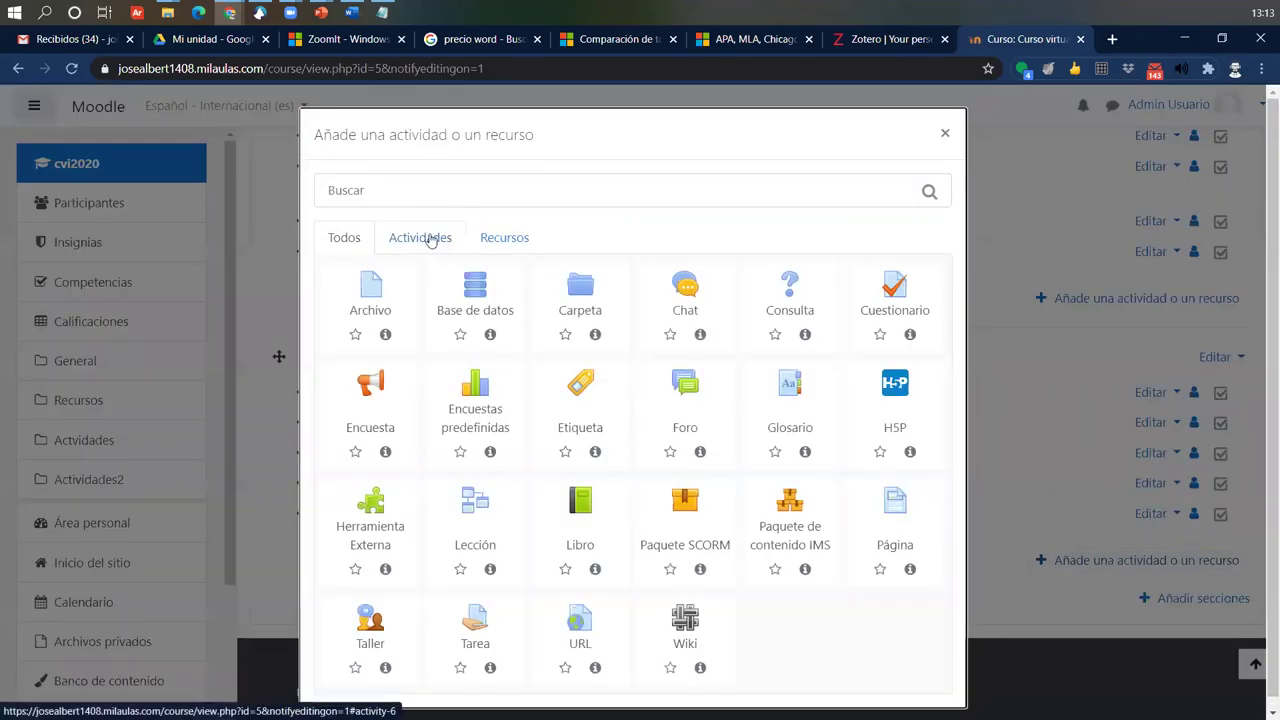
left_click(515, 240)
left_click(375, 420)
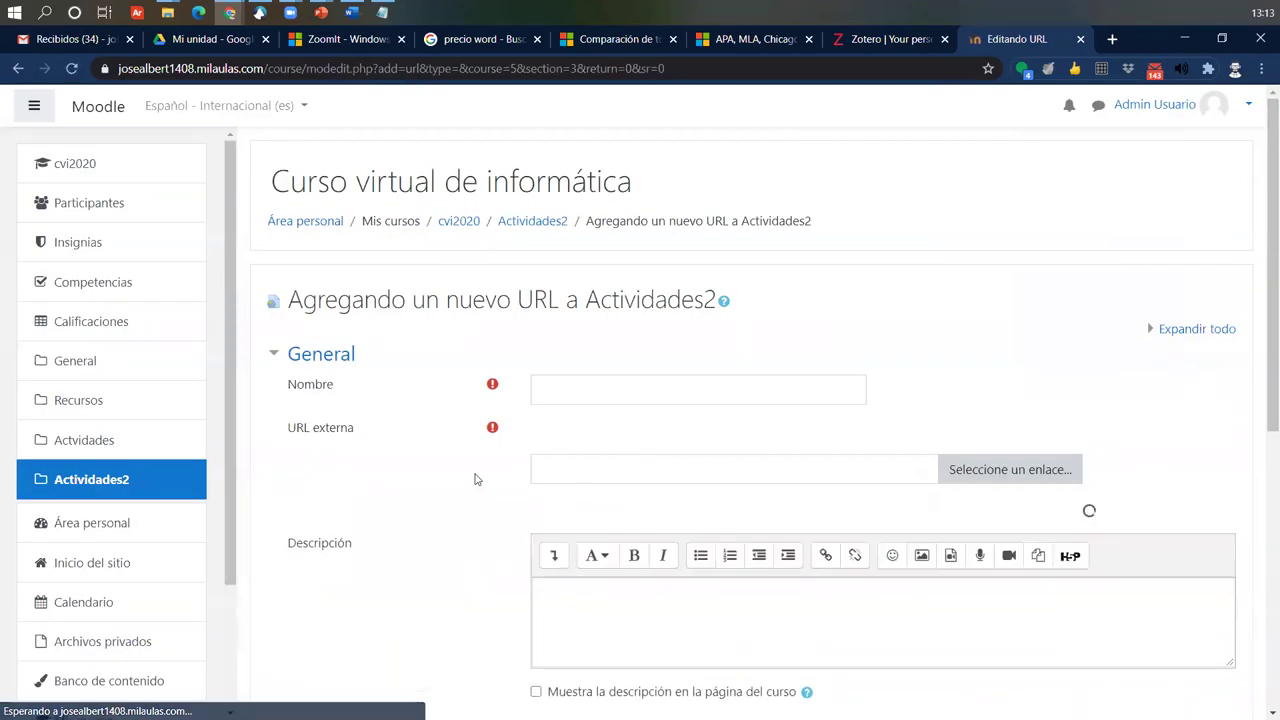
scroll(517, 314, "down", 1)
left_click(586, 304)
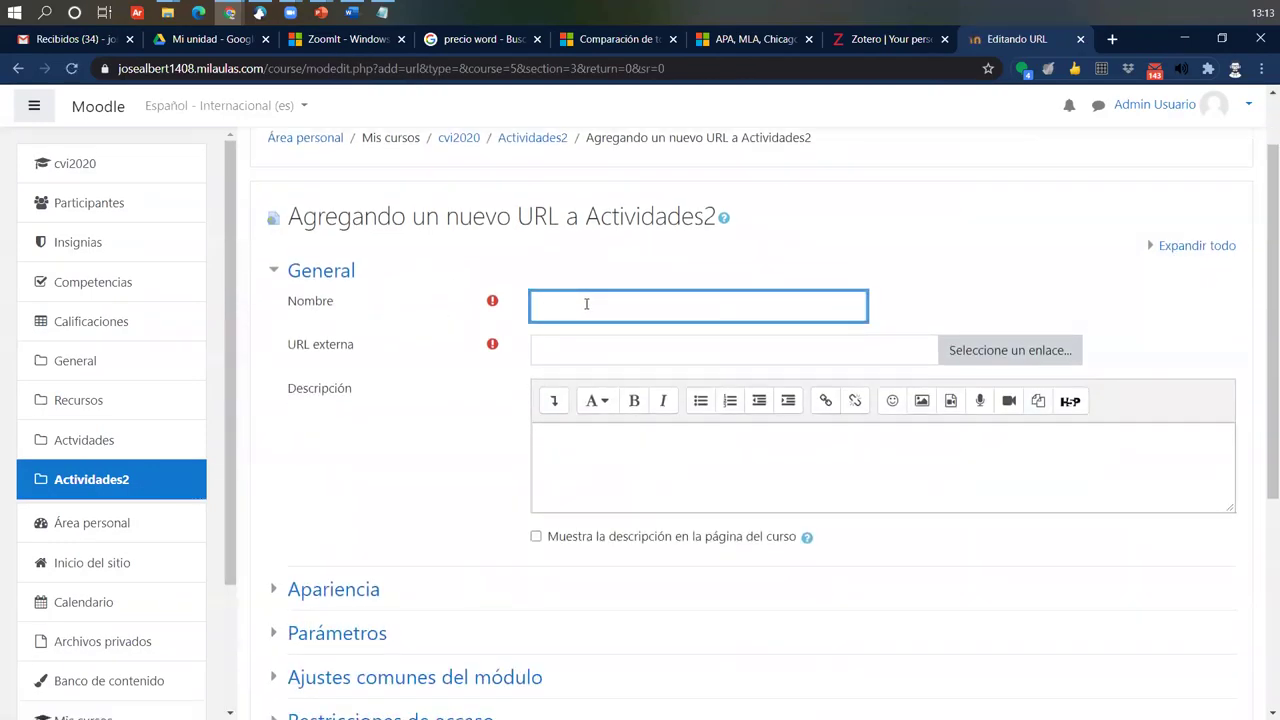
type("MIra el video")
left_click(595, 345)
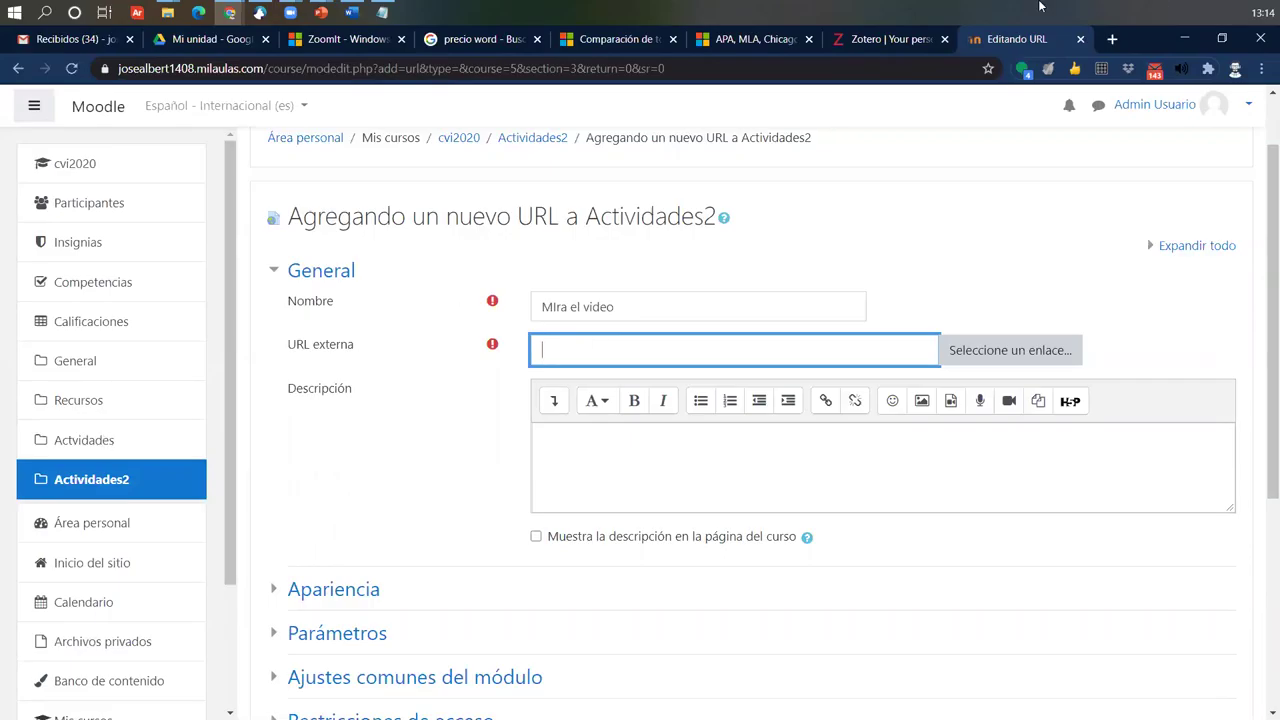
left_click(1112, 40)
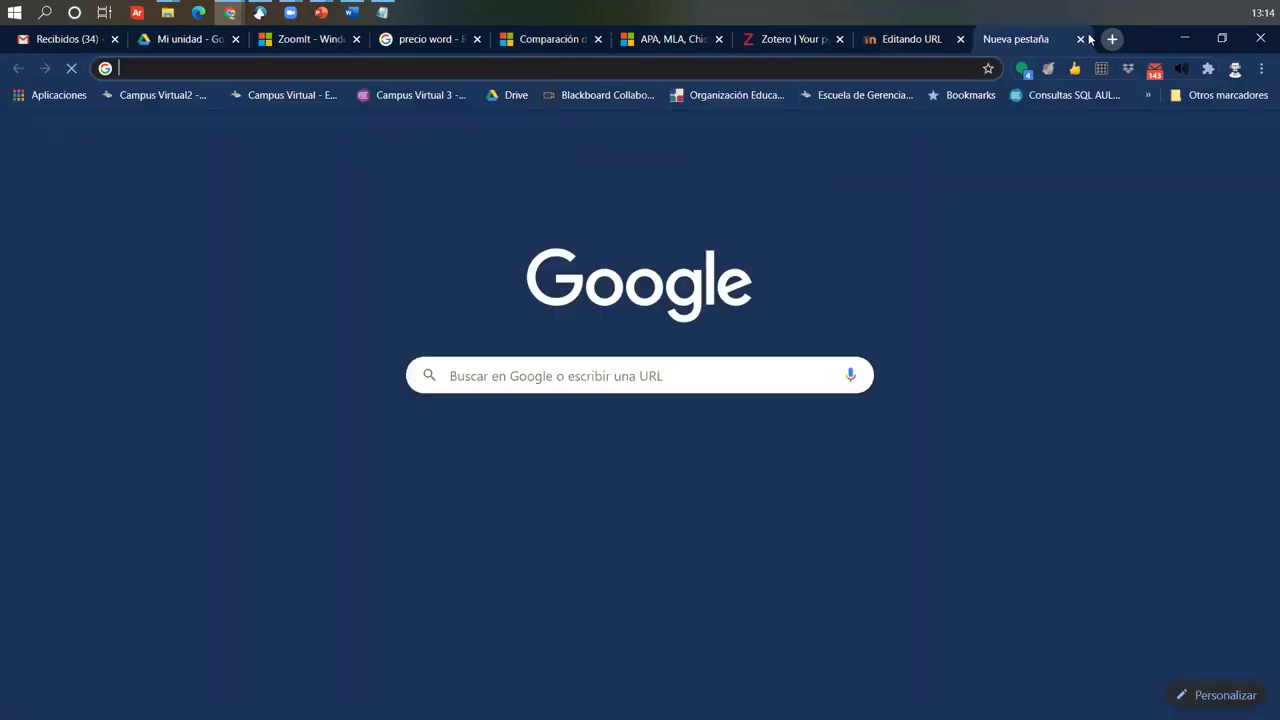
key("ctrl+w")
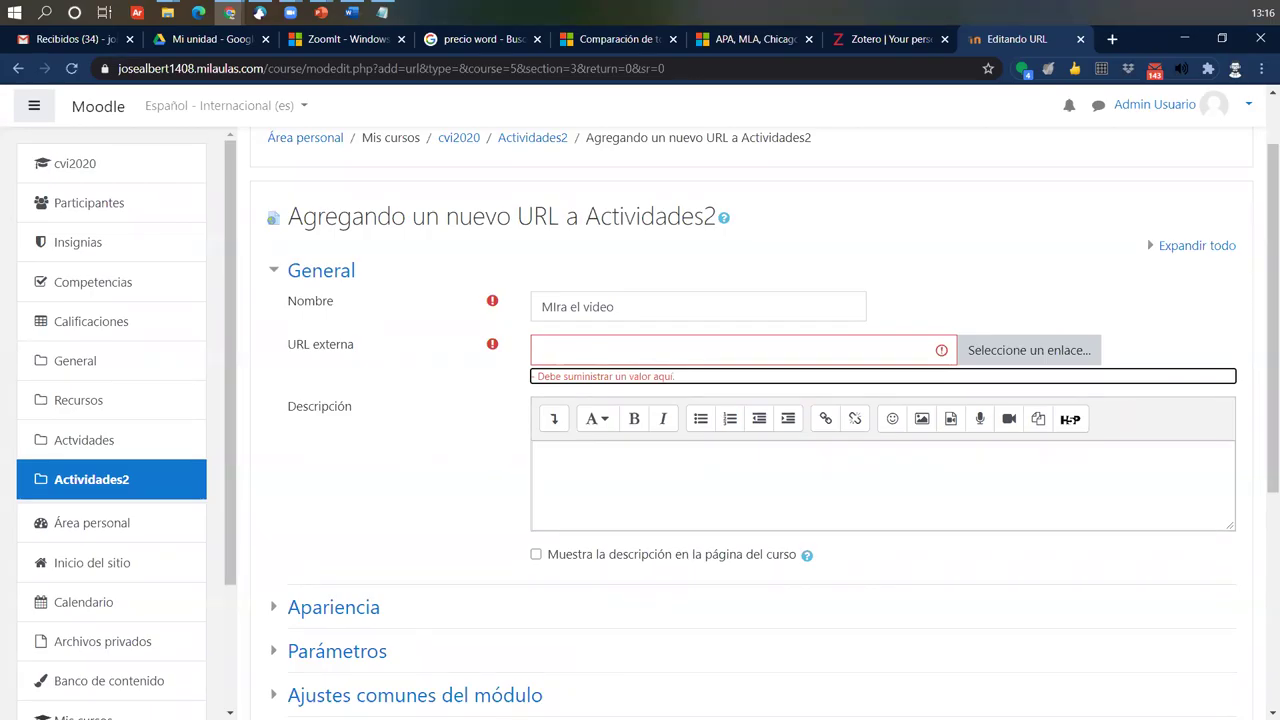
Switch to the other Chrome window, search for "onedrive" in a new tab, and minimise that window.
left_click(230, 12)
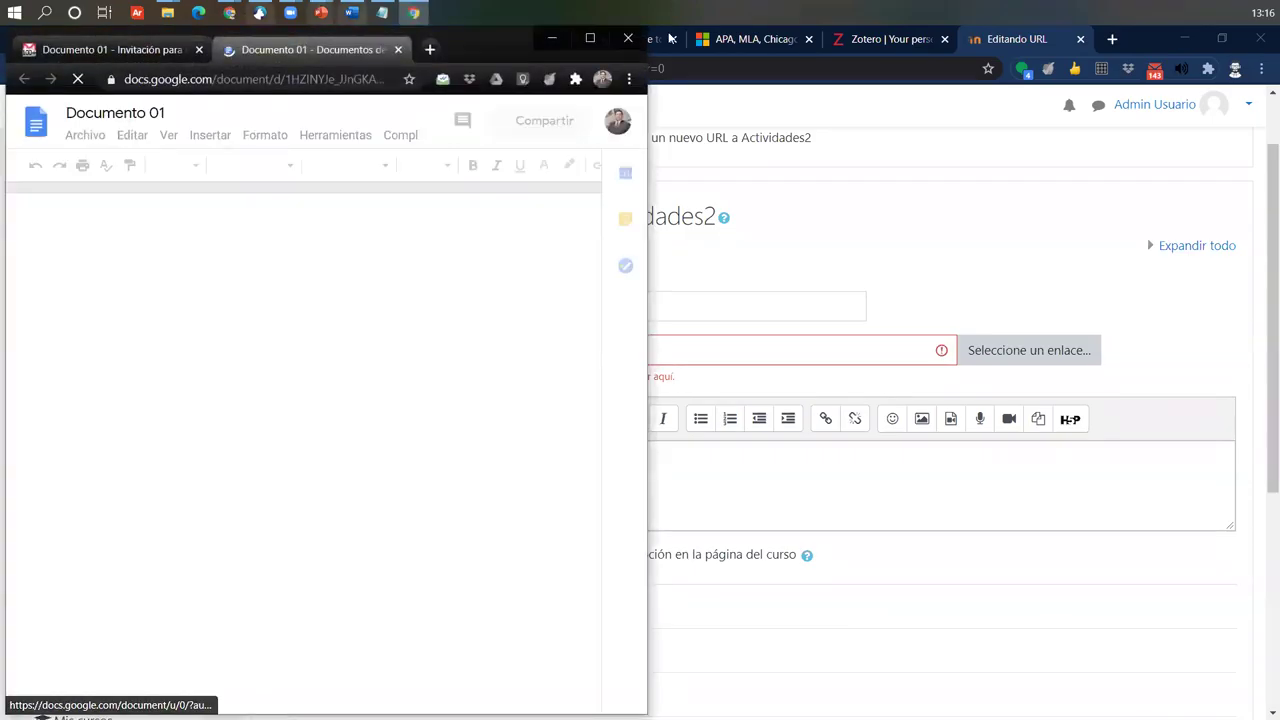
left_click(430, 49)
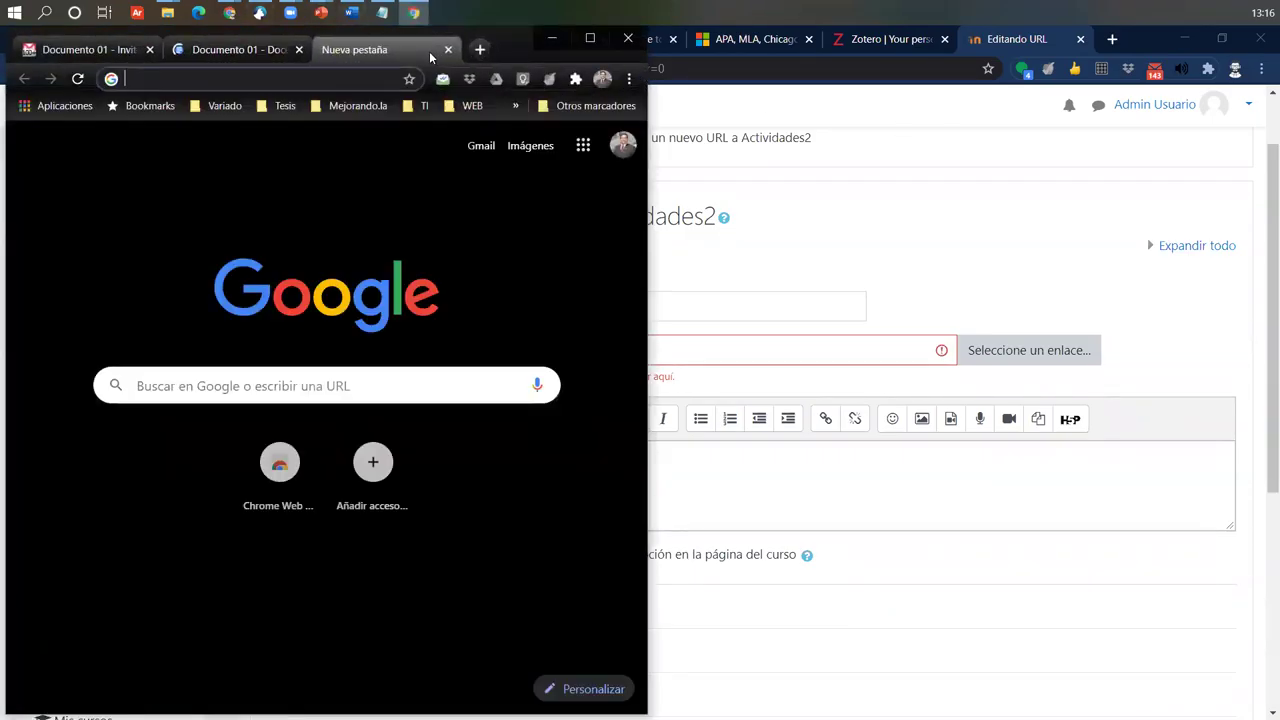
type("onedrive")
key("Return")
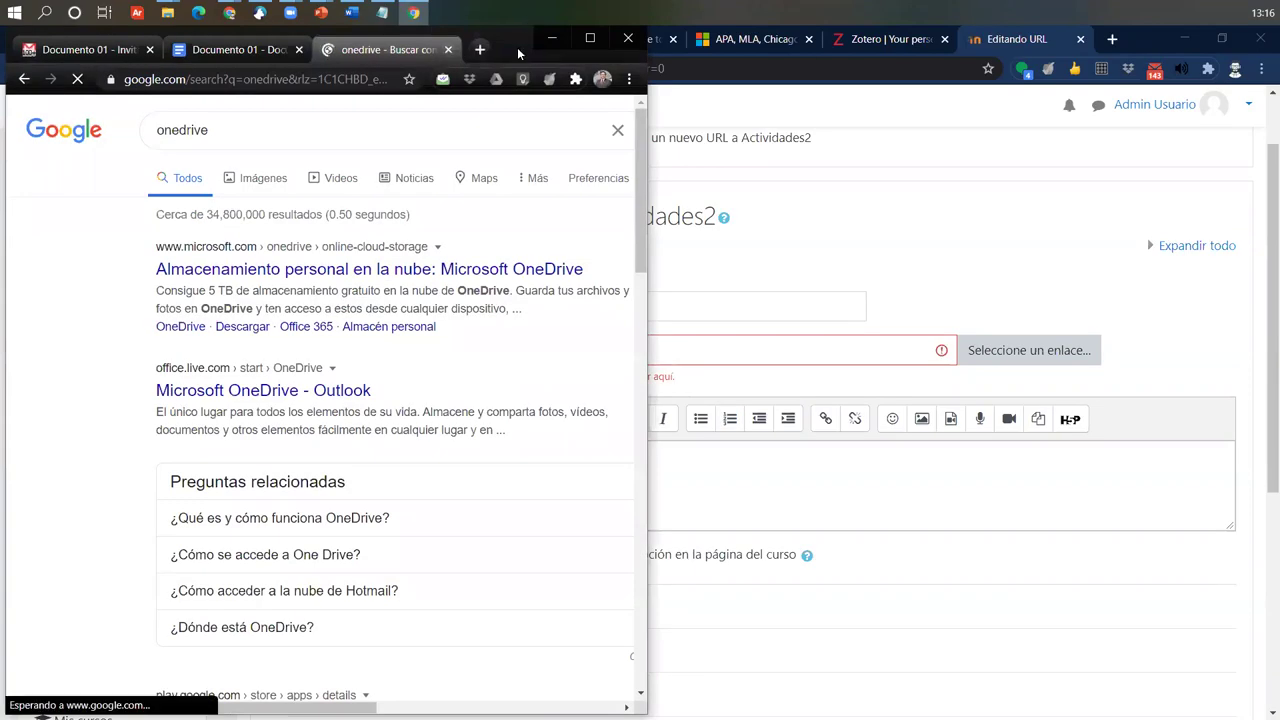
left_click(551, 38)
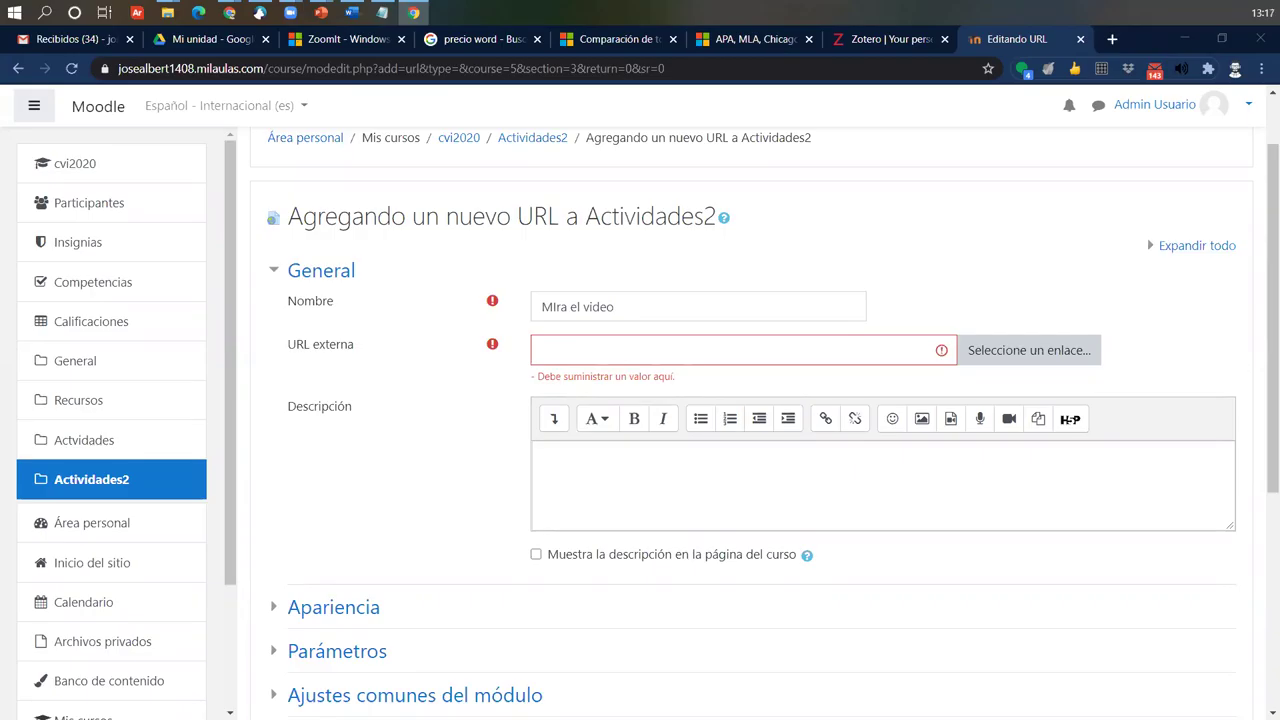
Return to the OneDrive window and open the sharing options for Caso Club de Tenis.xlsx.
key("alt+Tab")
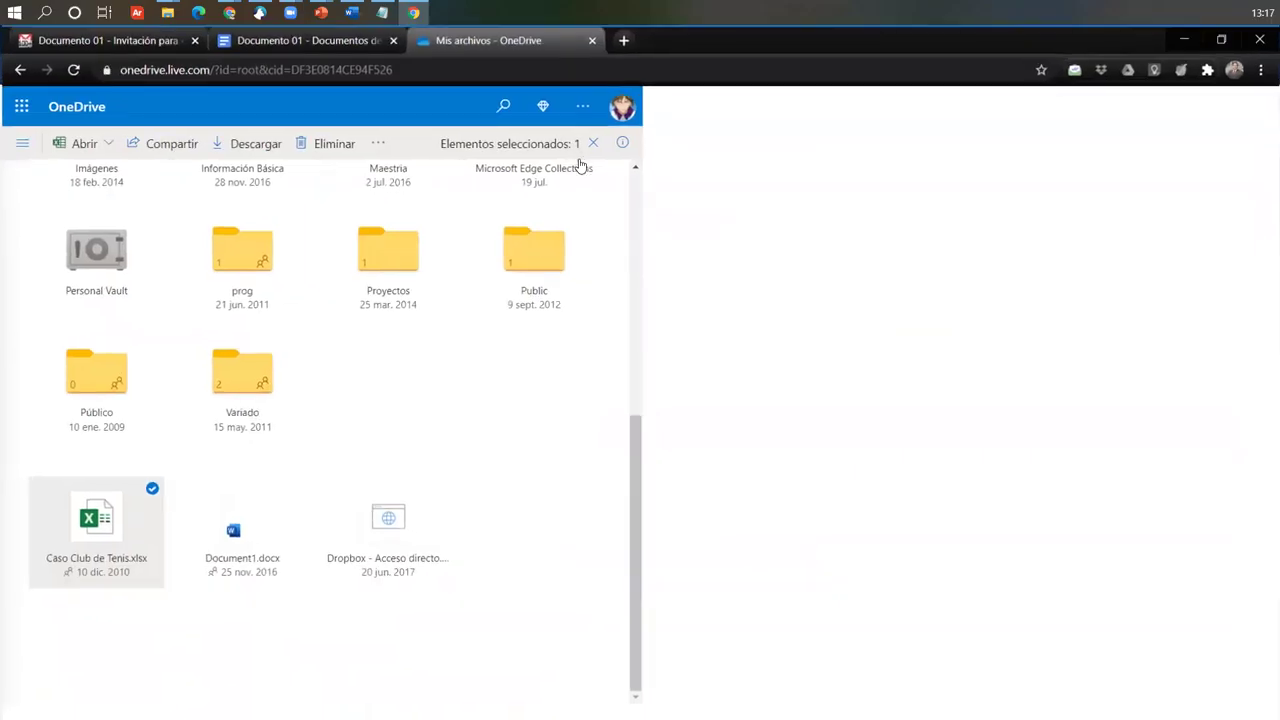
right_click(313, 498)
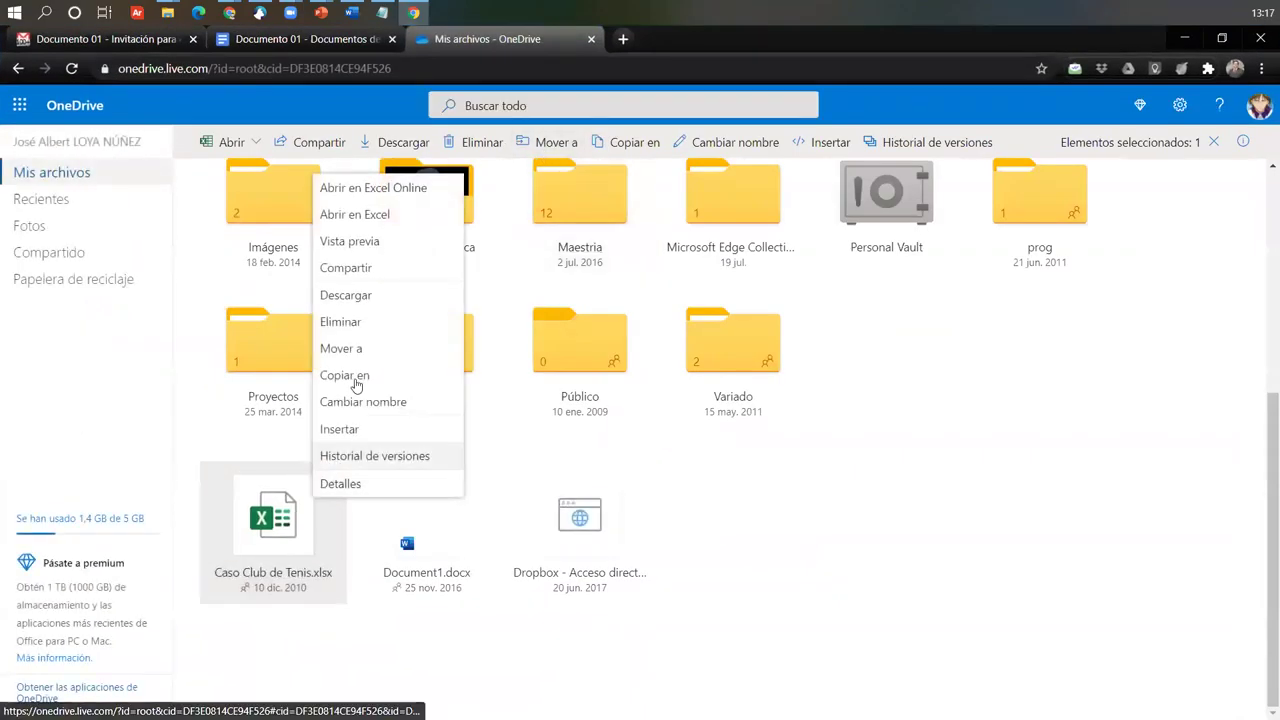
left_click(386, 268)
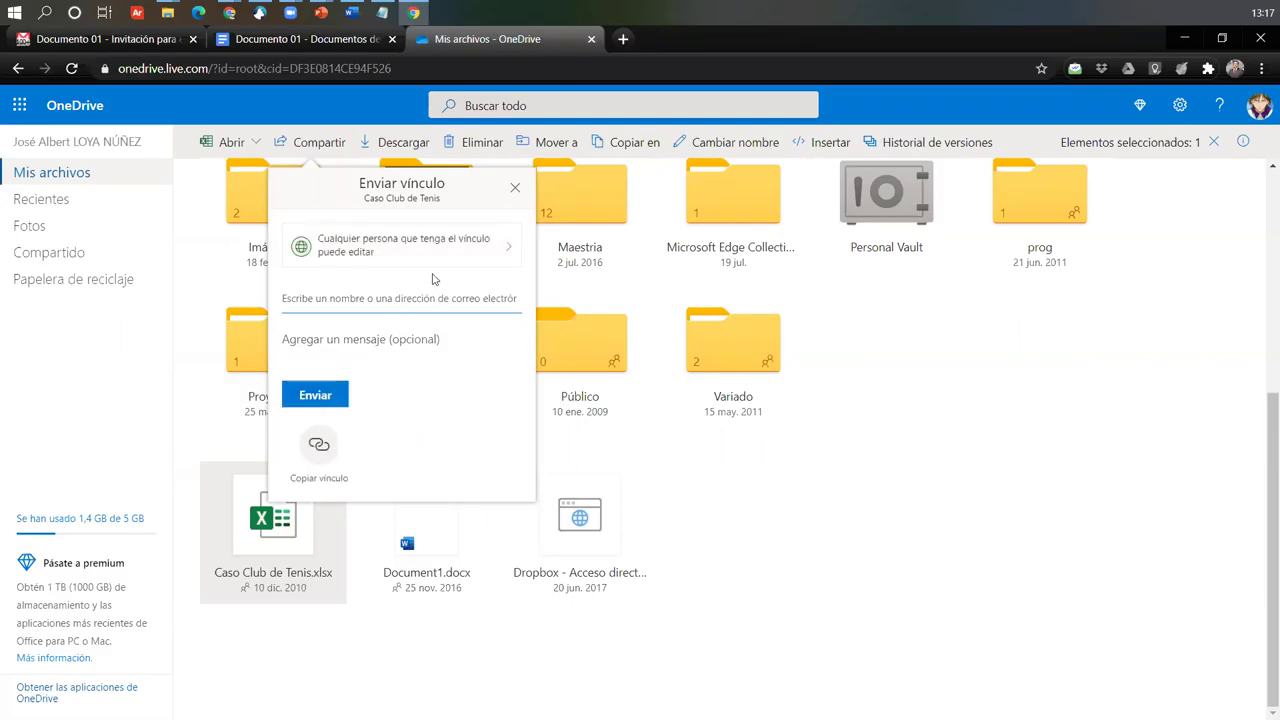
Disallow editing through the anyone-with-the-link share after checking the expiration date option, and copy the sharing link.
left_click(427, 256)
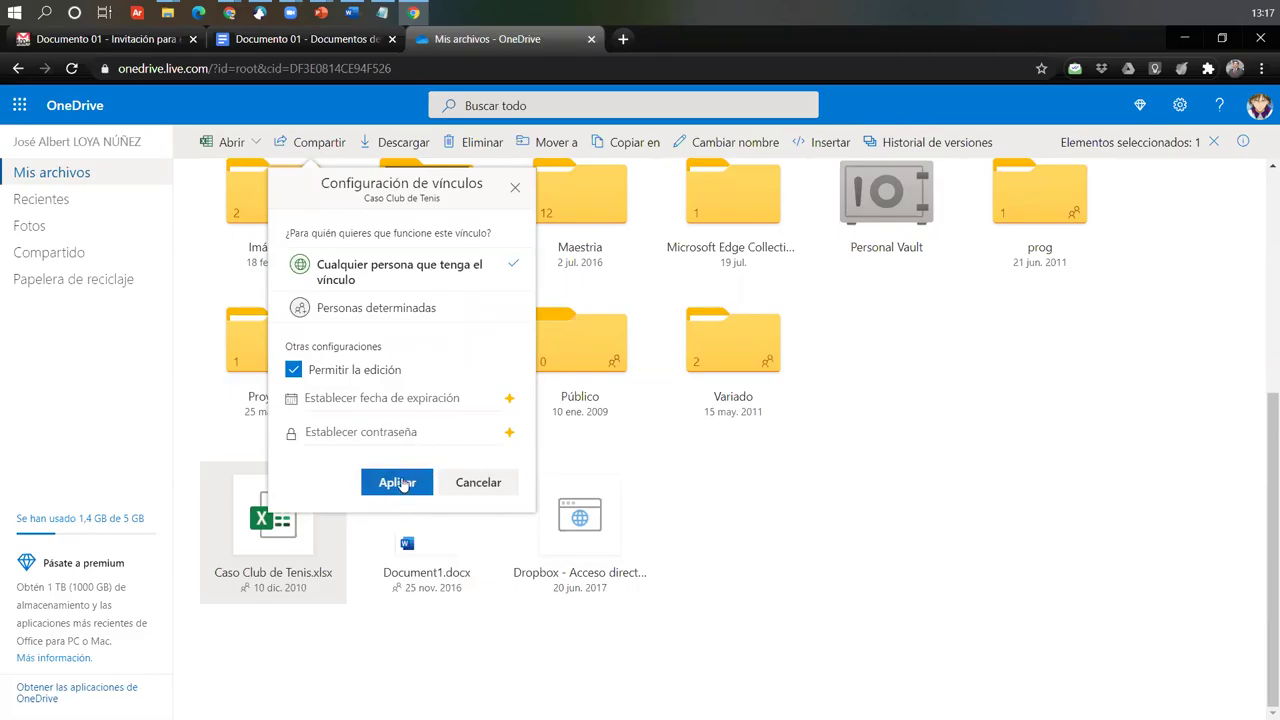
left_click(410, 400)
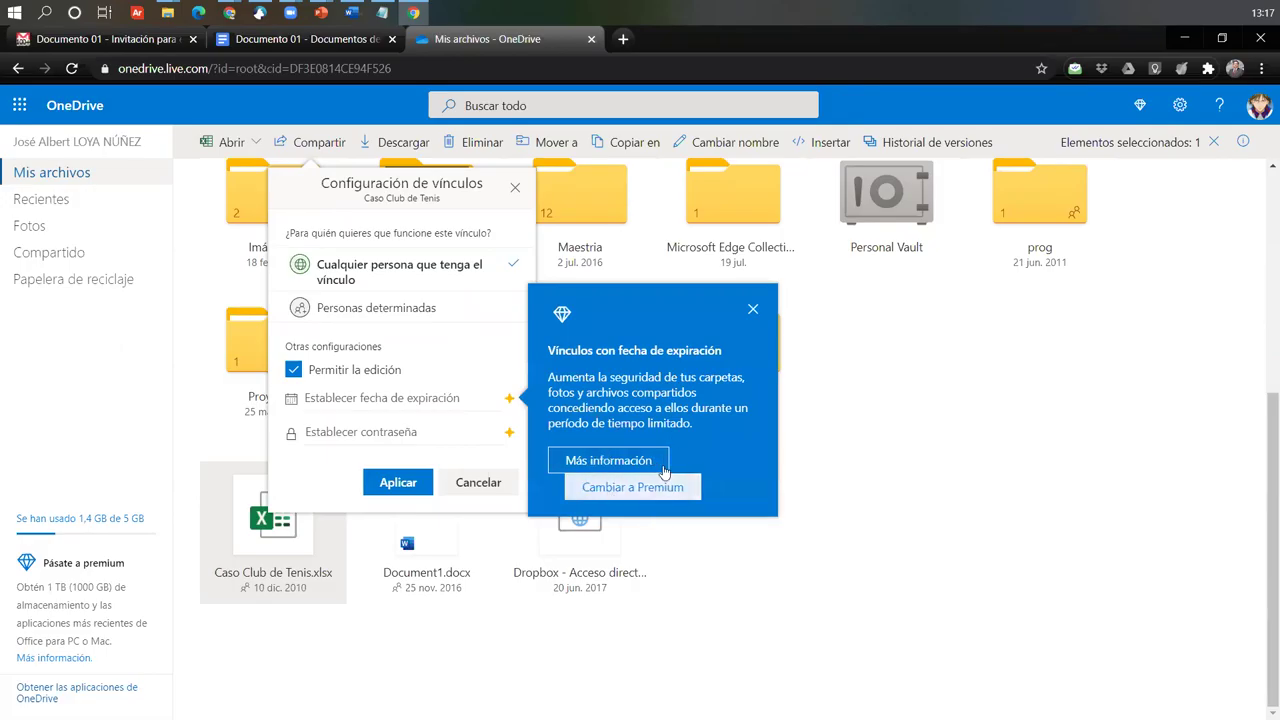
left_click(752, 309)
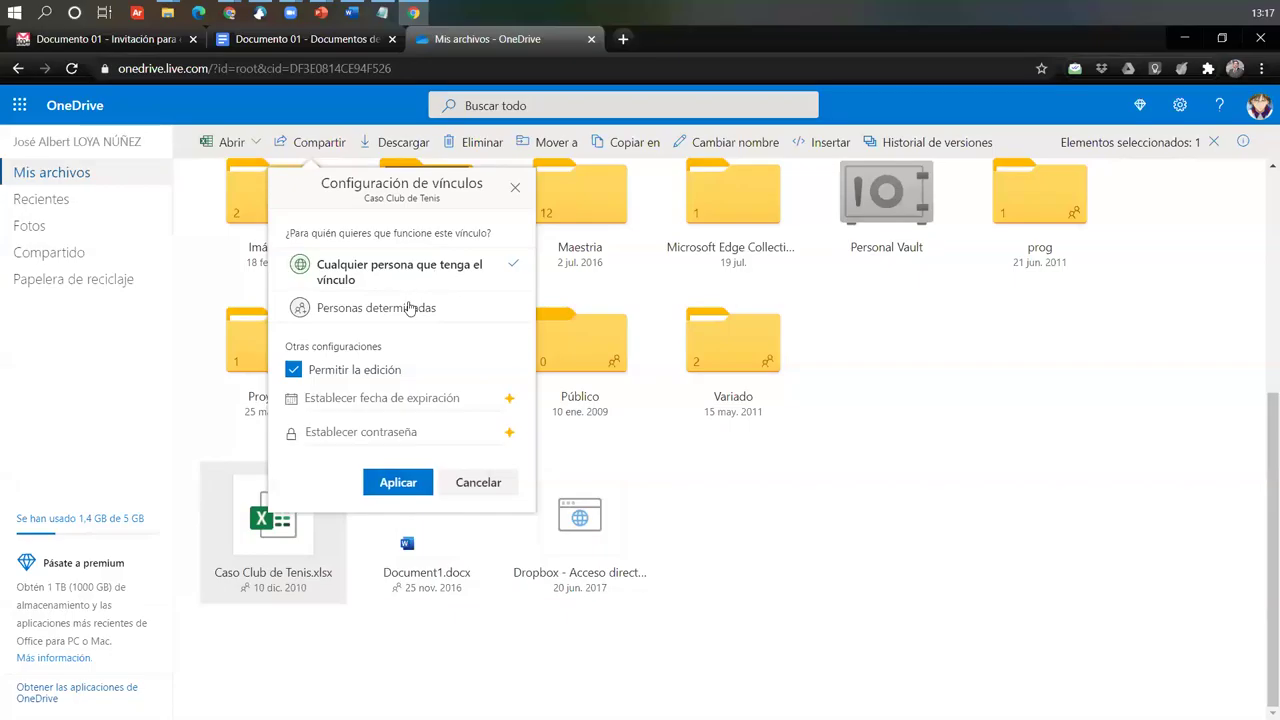
left_click(293, 369)
left_click(397, 483)
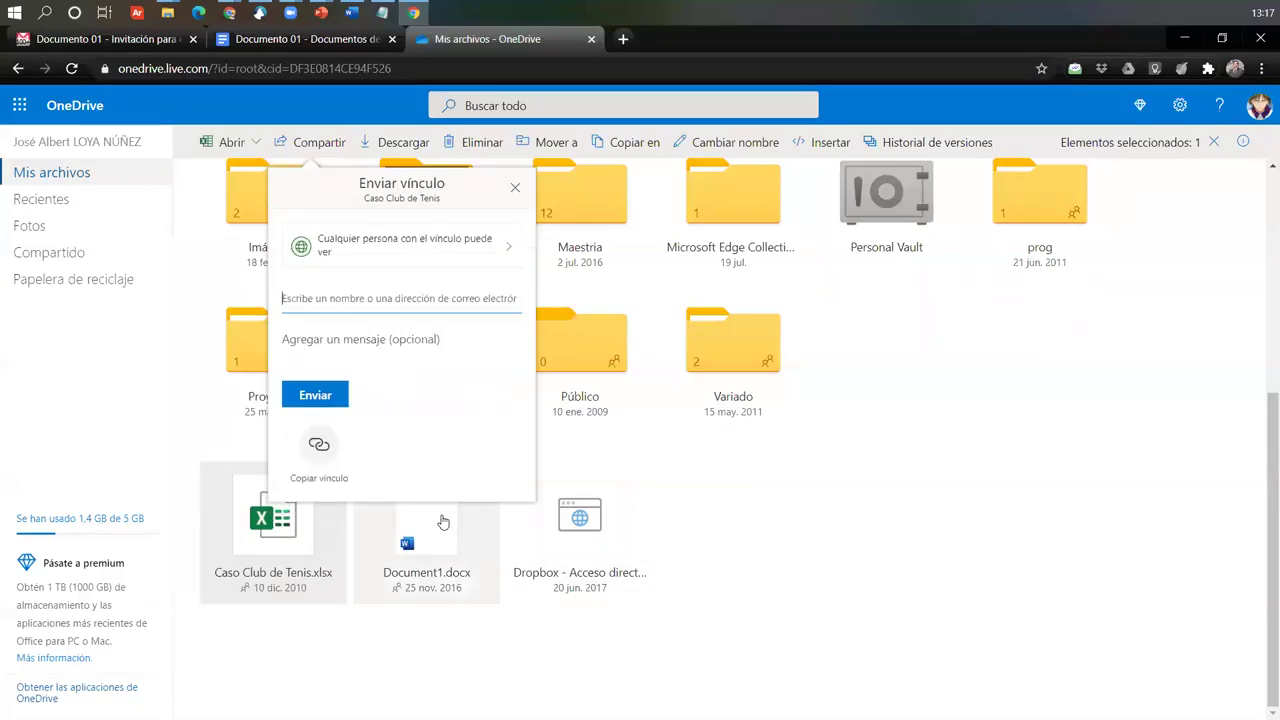
left_click(326, 458)
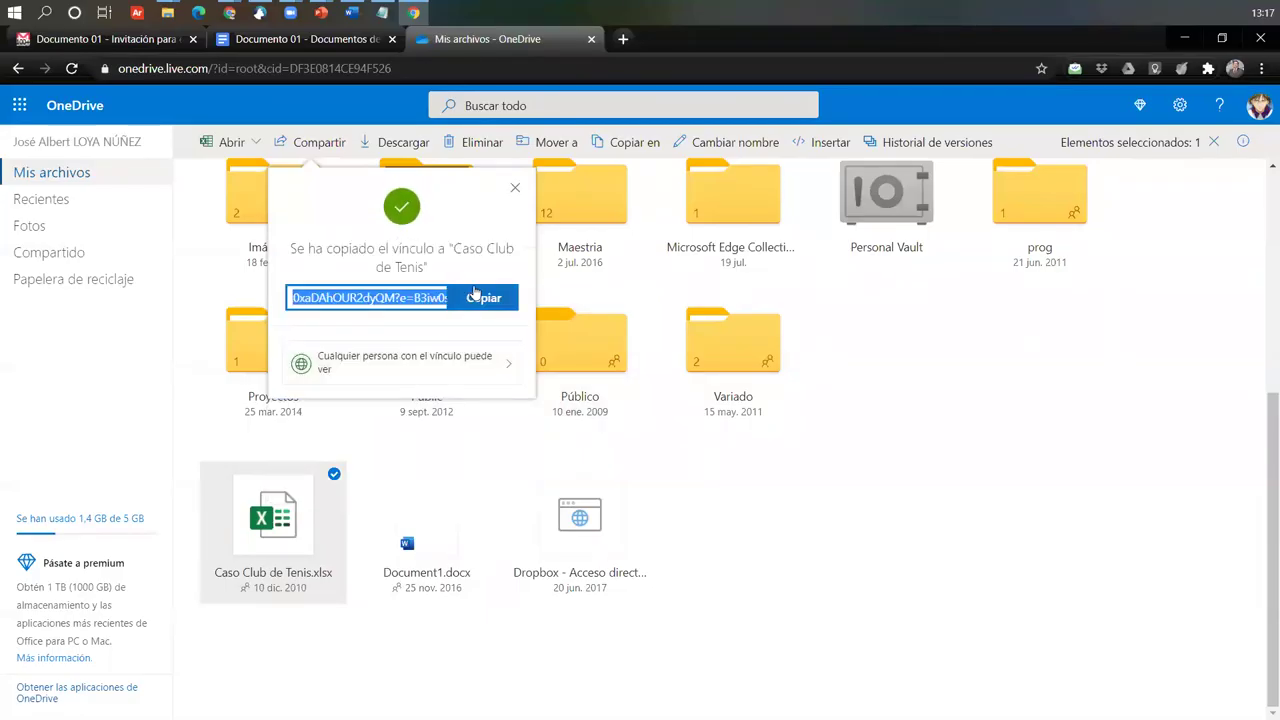
left_click(474, 290)
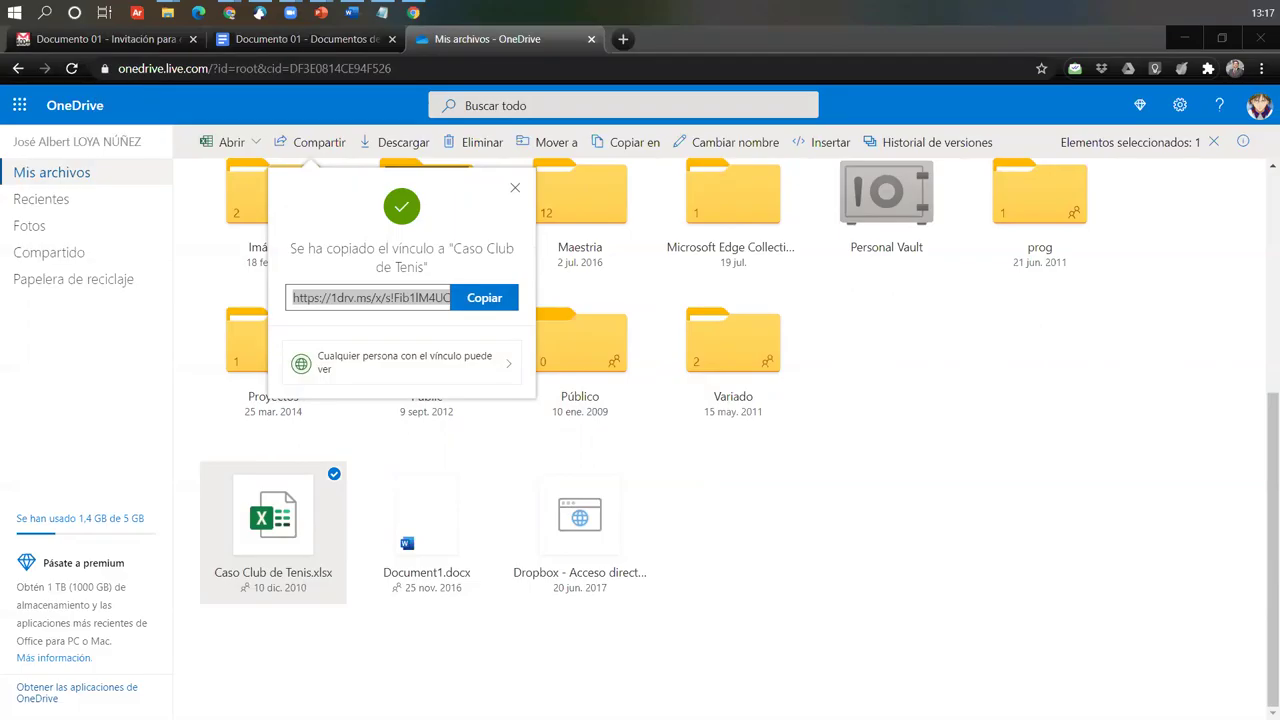
Switch back to Moodle and paste the copied OneDrive link as the resource's external URL.
key("alt+Tab")
left_click(636, 346)
key("ctrl+v")
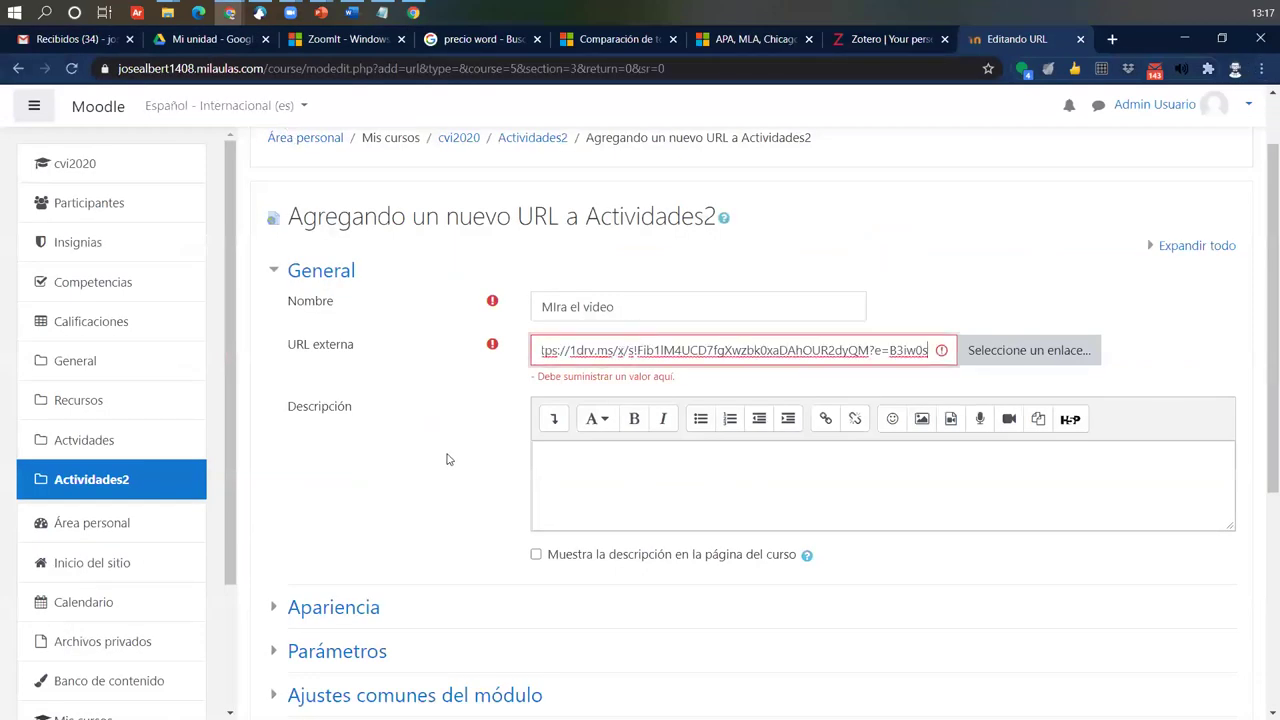
Save the URL resource, returning to the course, and open it to view the shared workbook.
left_click(446, 457)
scroll(606, 389, "down", 4)
left_click(663, 528)
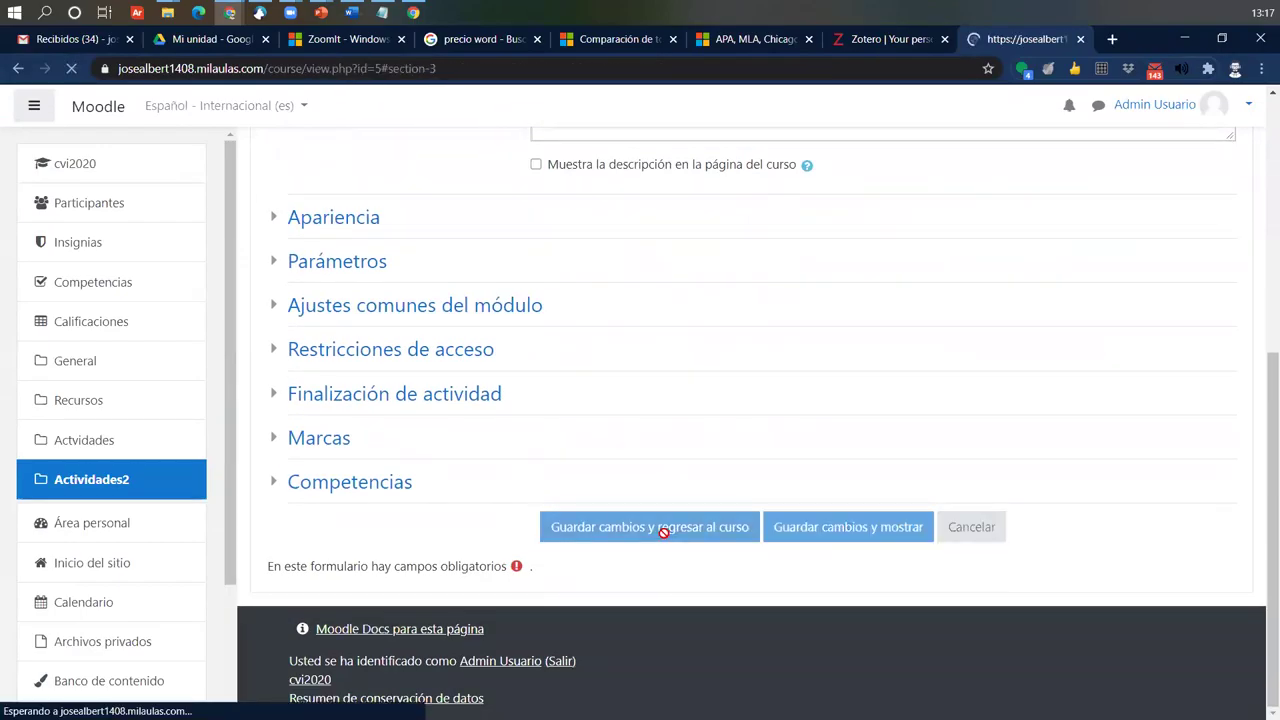
left_click(386, 484)
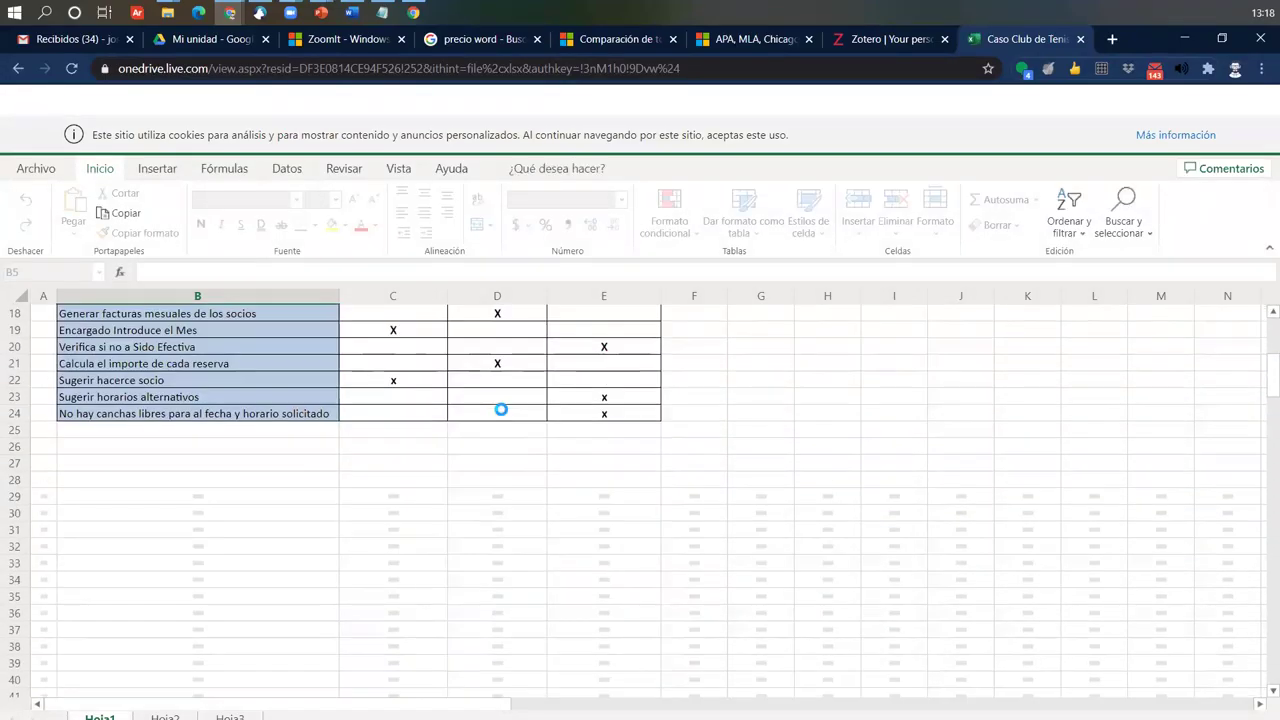
Look through the activity table and the rows beneath it in the shared workbook, and return to the top of the sheet.
scroll(500, 409, "down", 15)
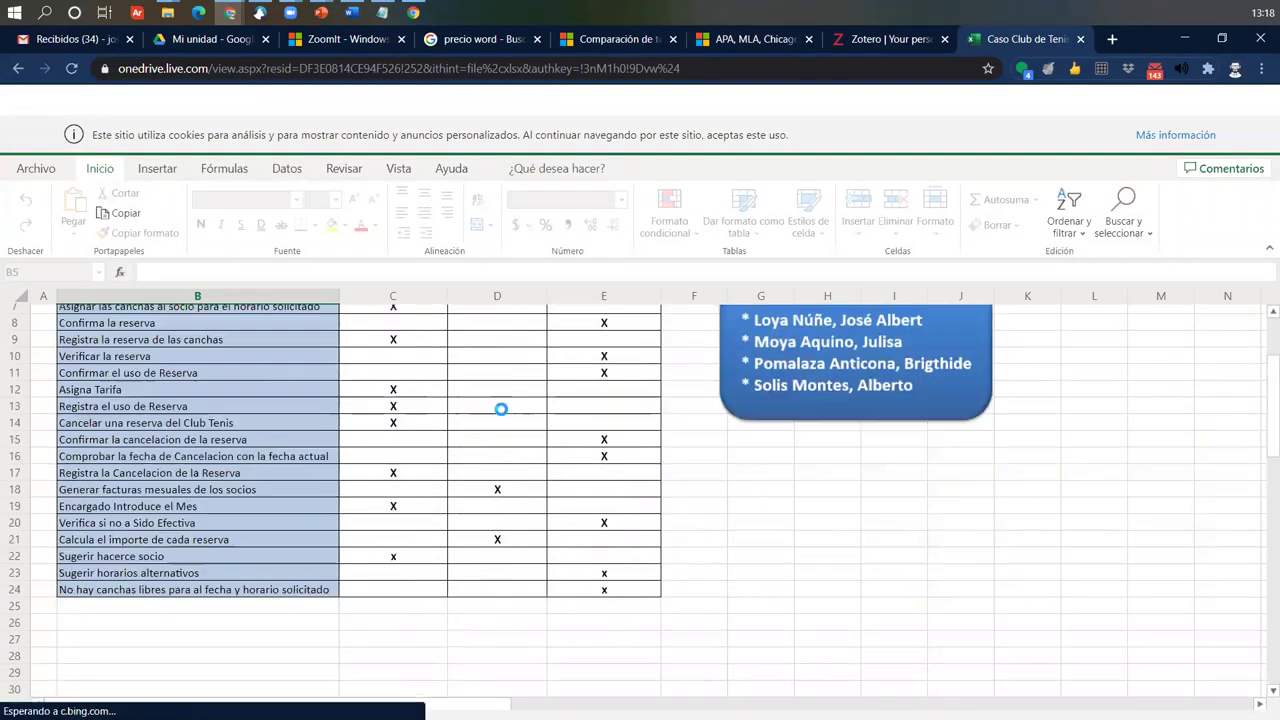
scroll(500, 409, "down", 15)
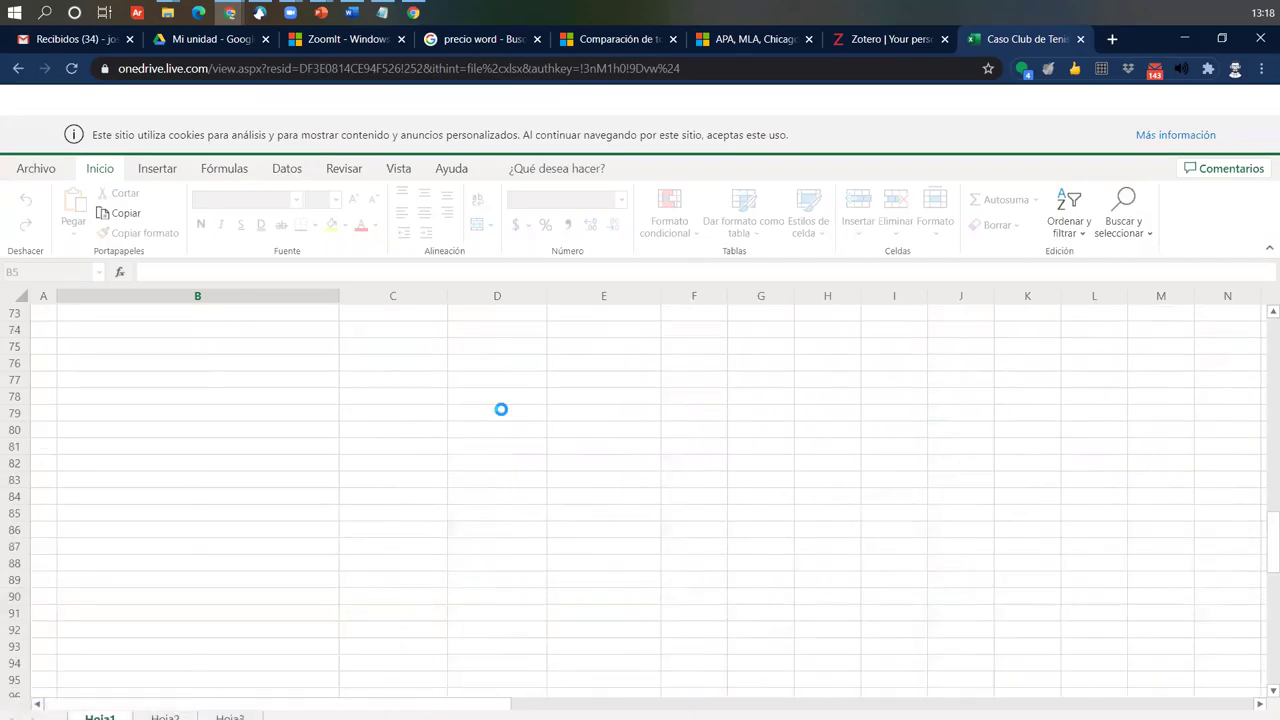
scroll(500, 409, "up", 20)
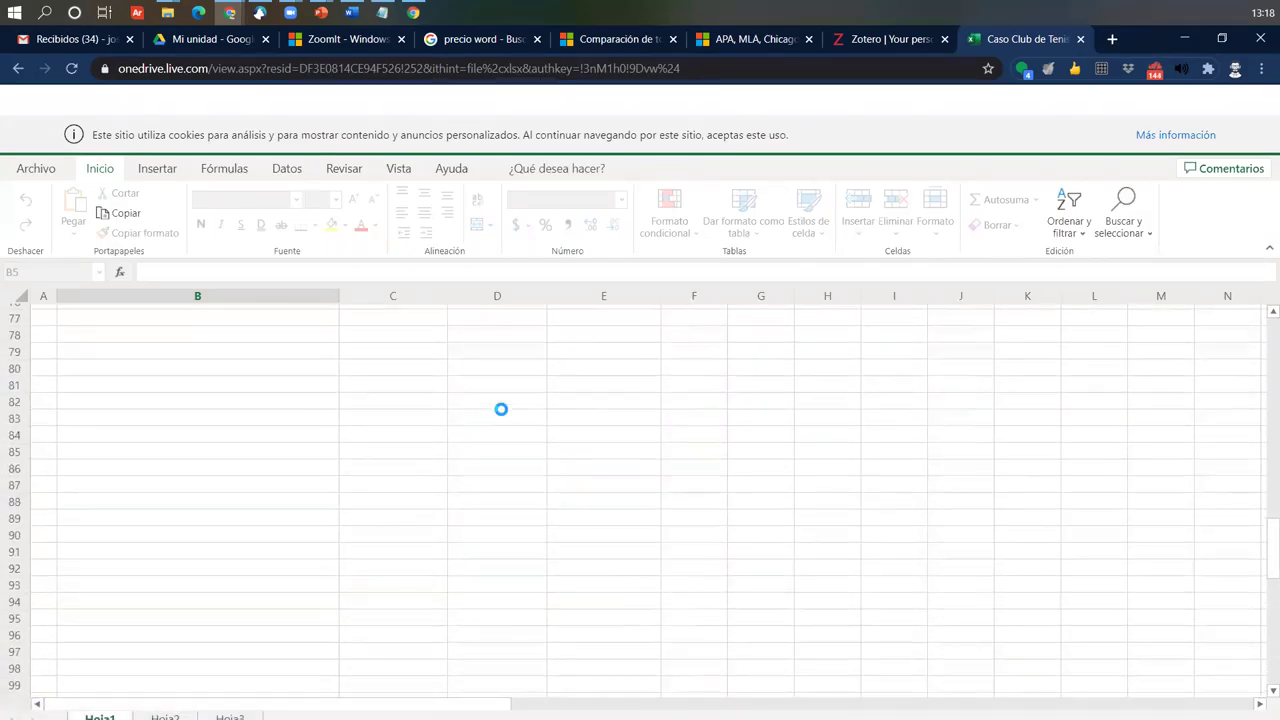
scroll(500, 409, "up", 6)
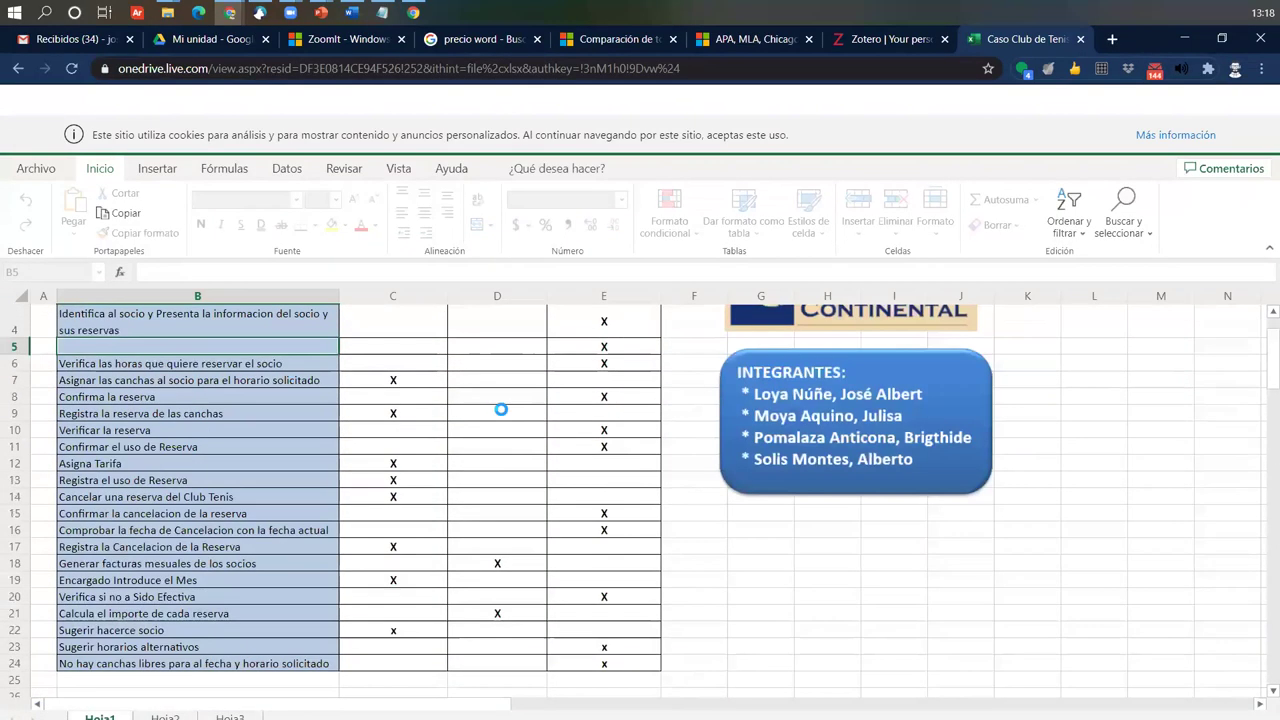
scroll(500, 381, "up", 1)
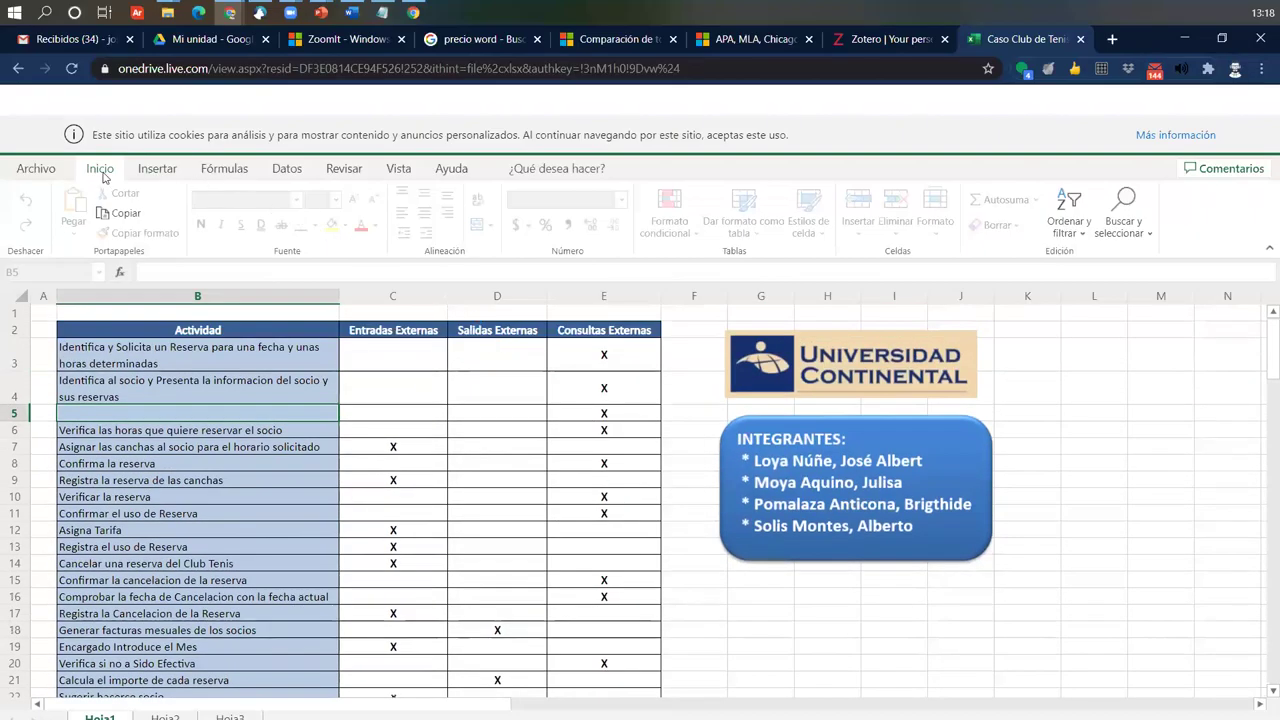
Examine the insert, formula, view, review and data commands and the file options offered in the shared workbook.
left_click(158, 168)
left_click(246, 168)
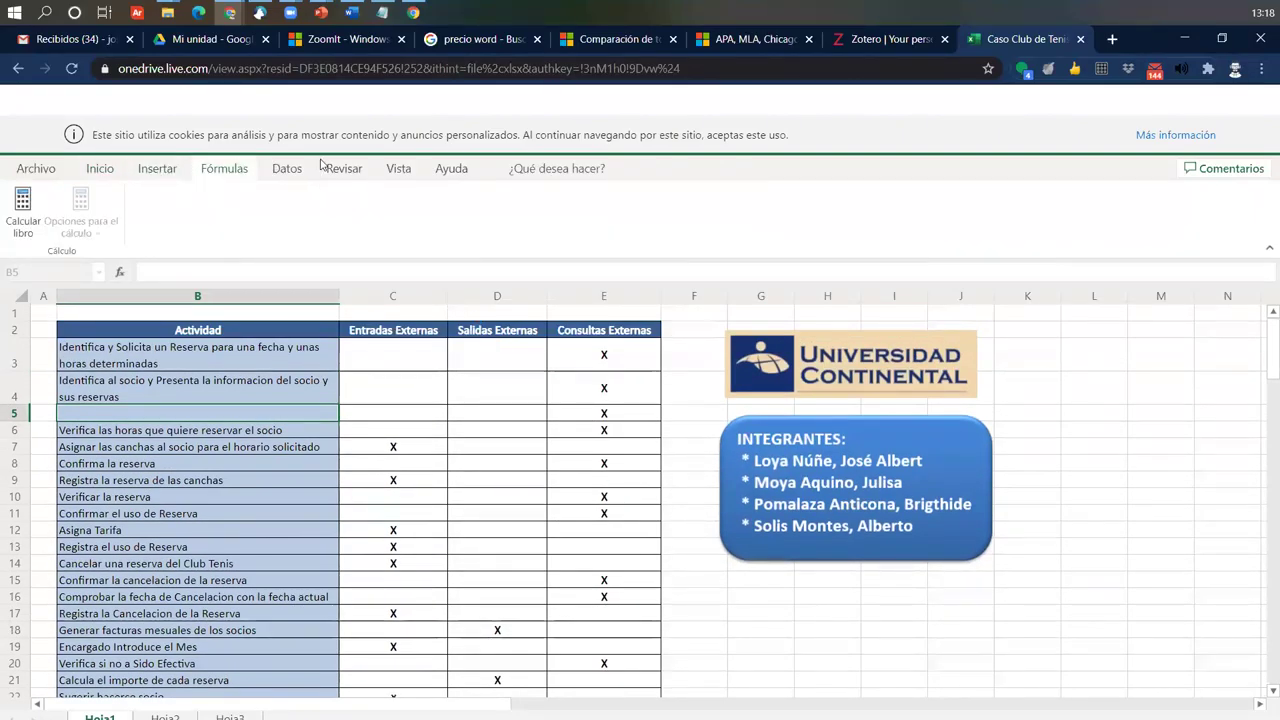
left_click(398, 168)
left_click(330, 170)
left_click(287, 168)
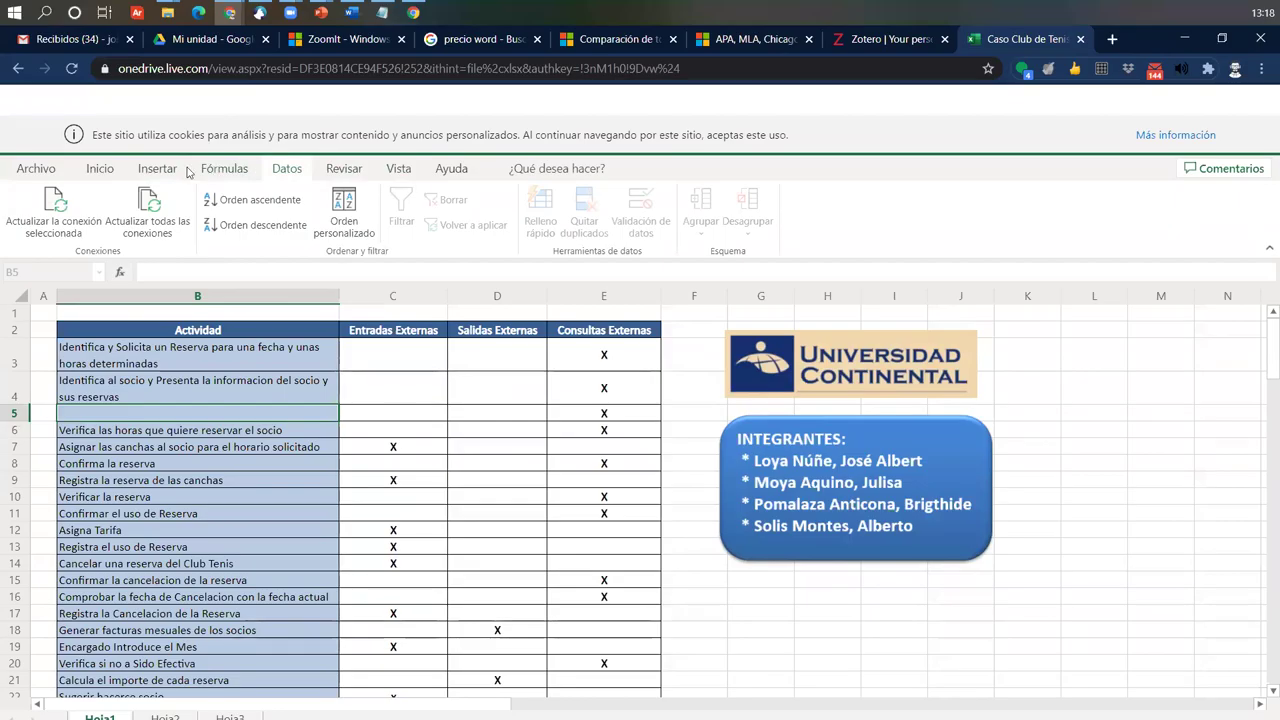
left_click(45, 169)
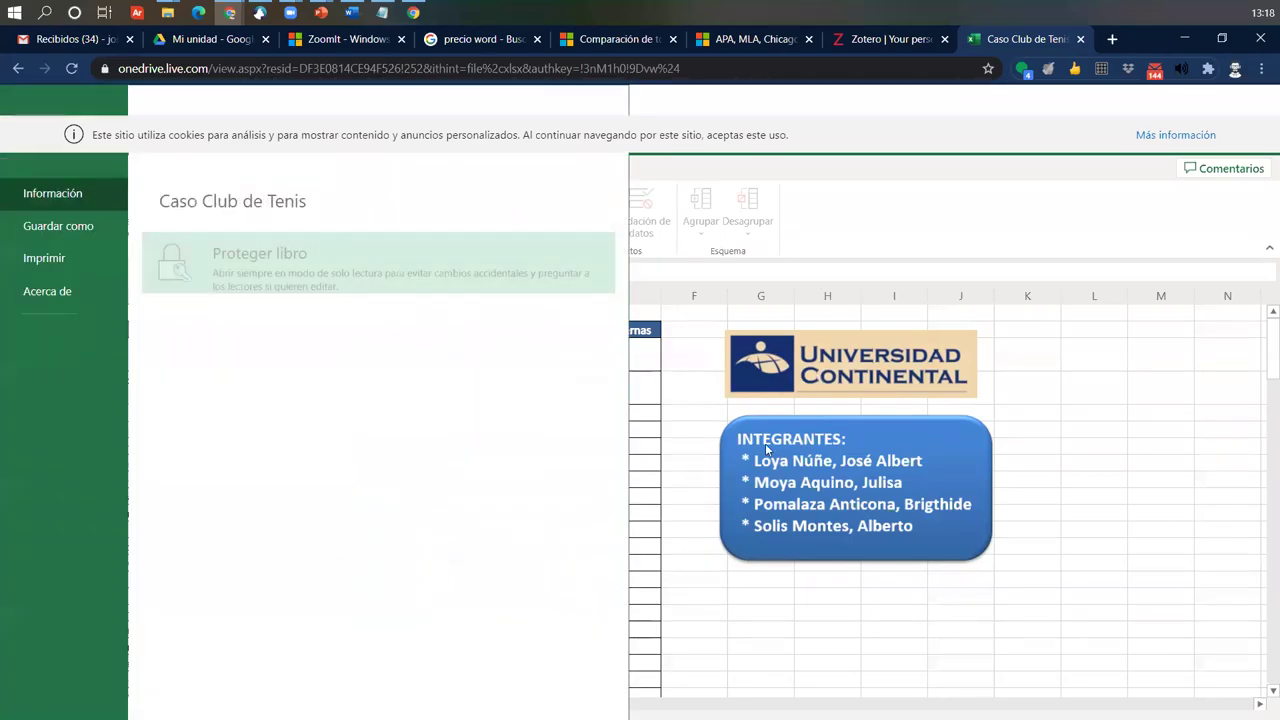
left_click(677, 423)
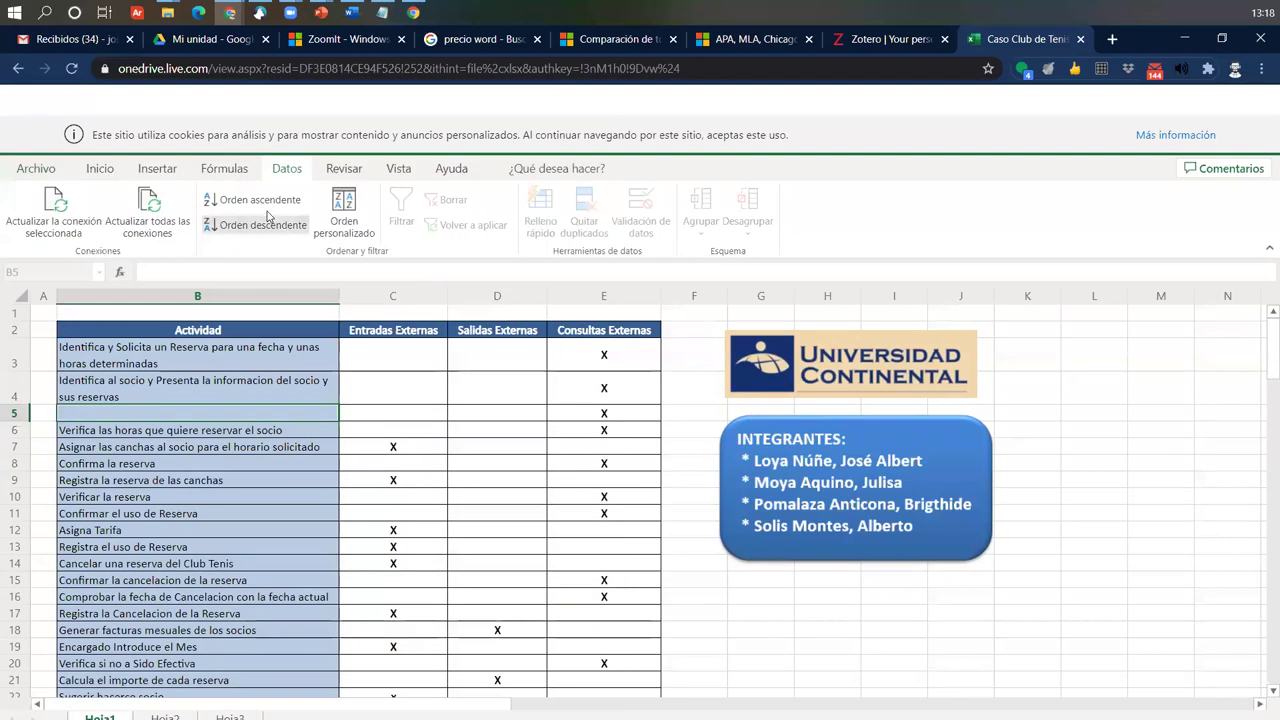
Check each command group of the view-only workbook again, from Inicio through Ayuda, and close the workbook.
left_click(100, 168)
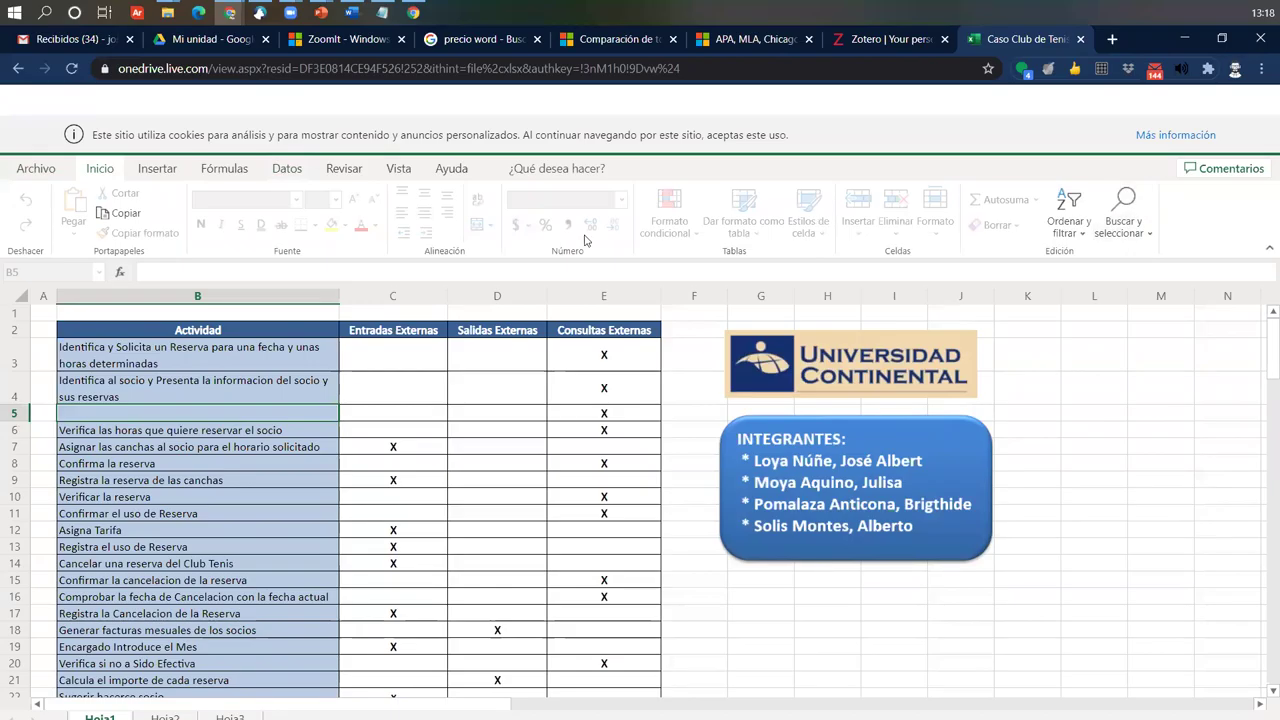
left_click(160, 172)
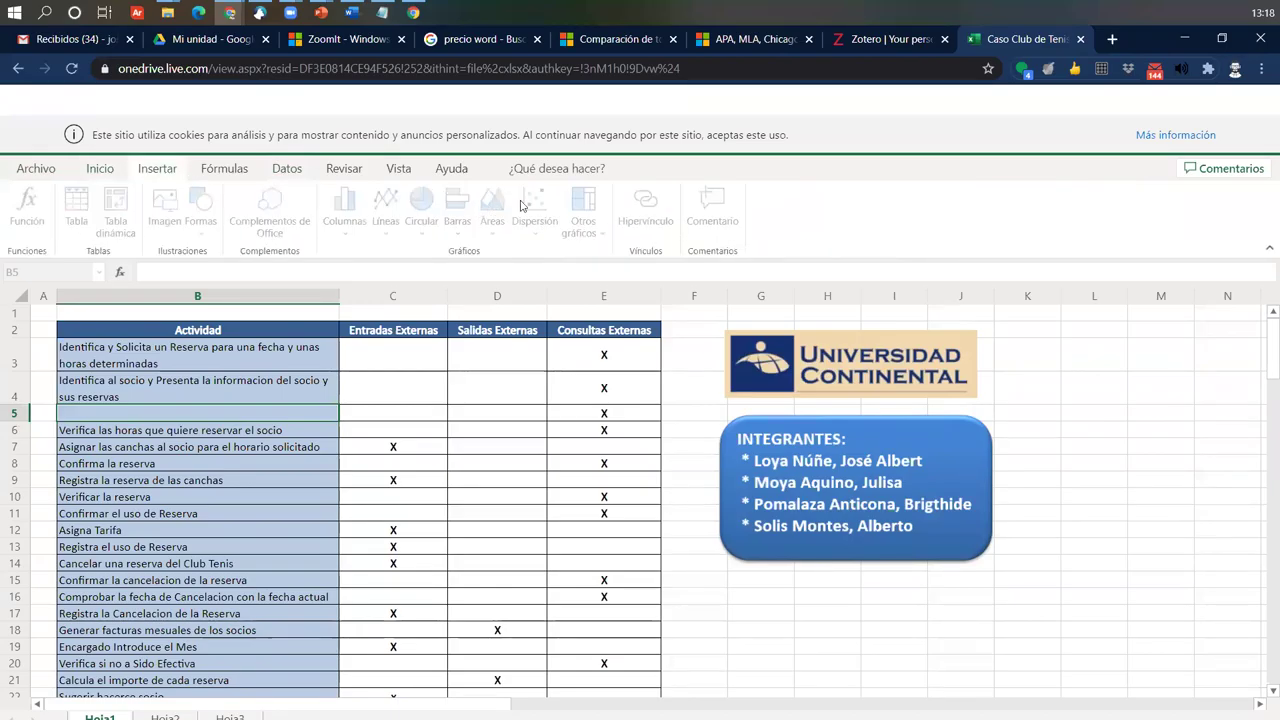
left_click(225, 170)
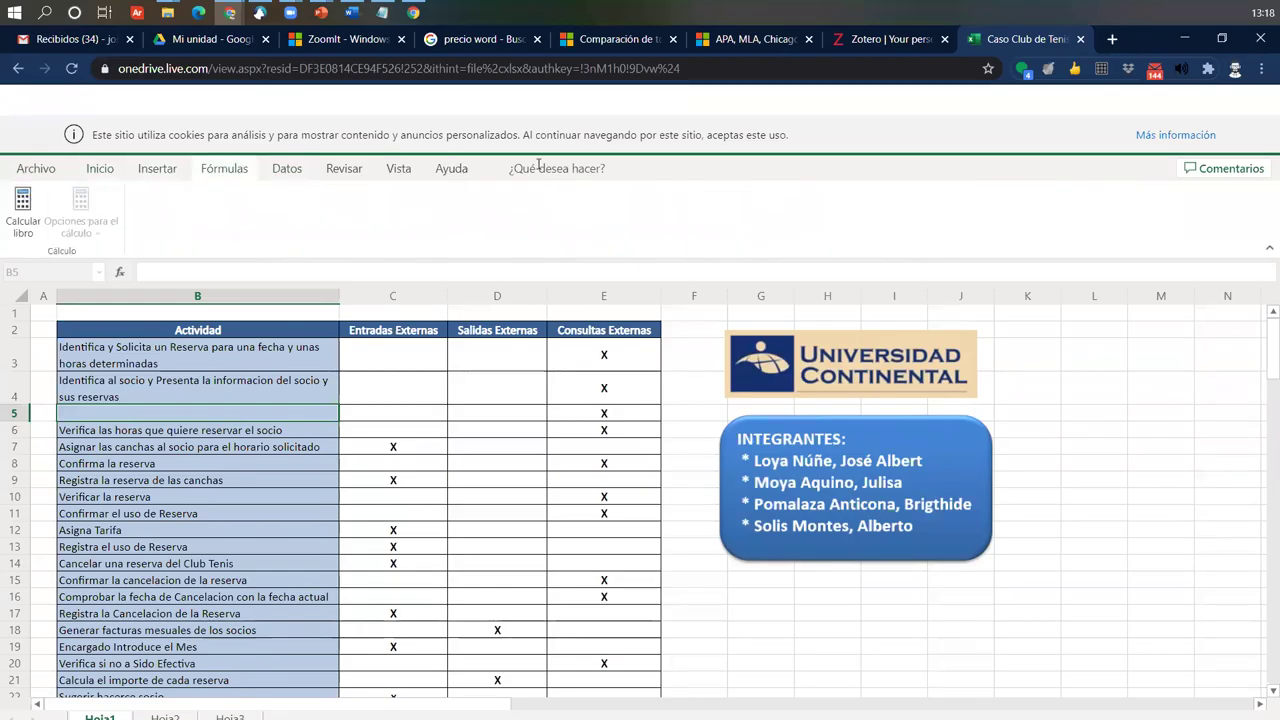
left_click(355, 172)
left_click(284, 172)
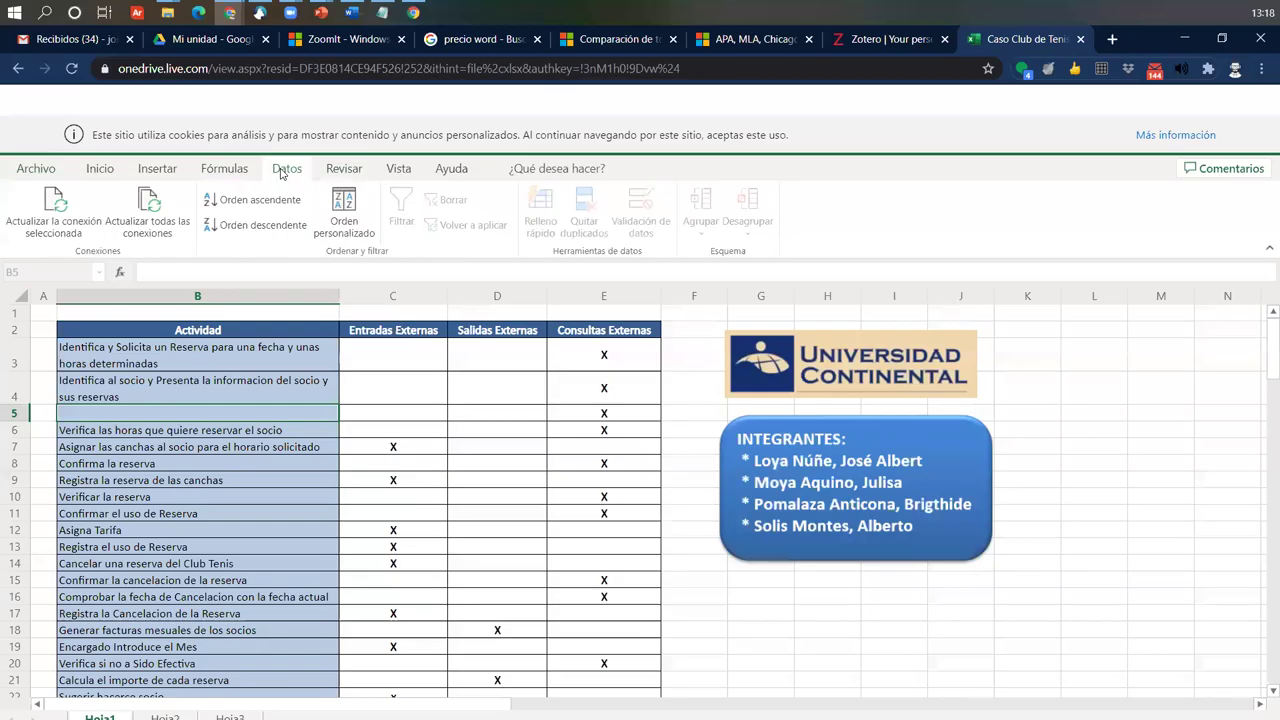
left_click(400, 174)
left_click(345, 170)
left_click(451, 170)
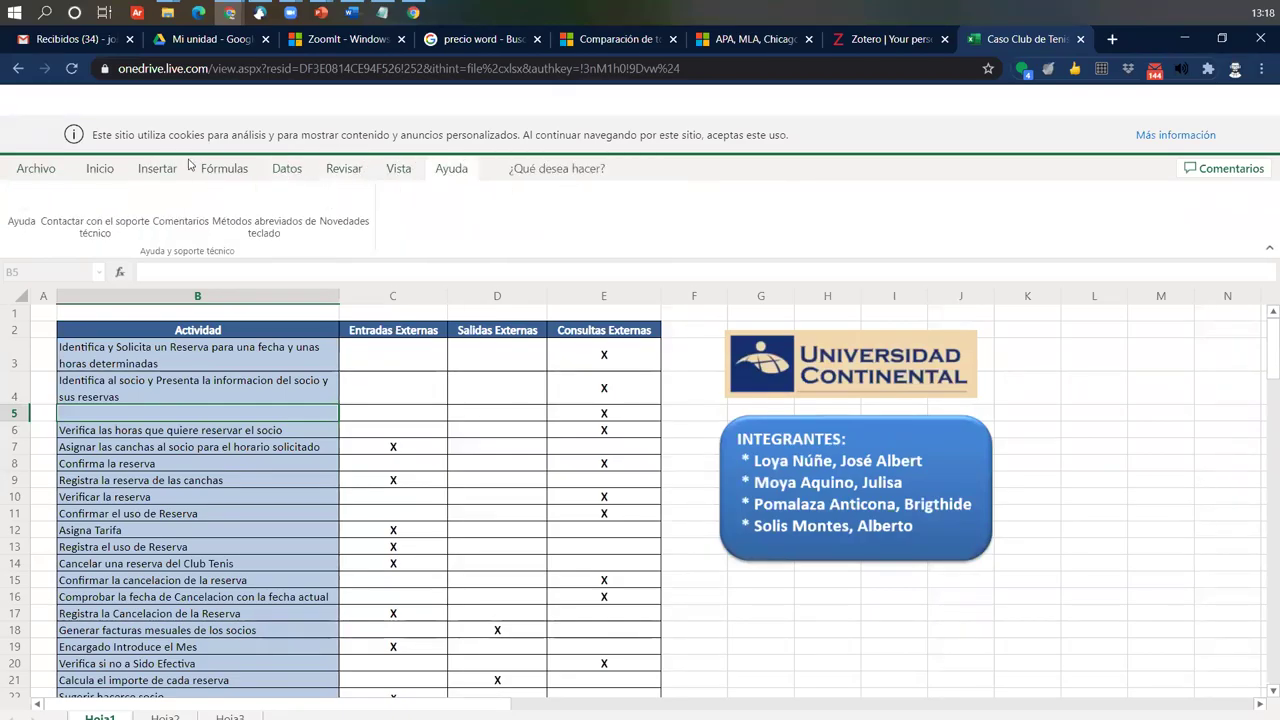
left_click(100, 170)
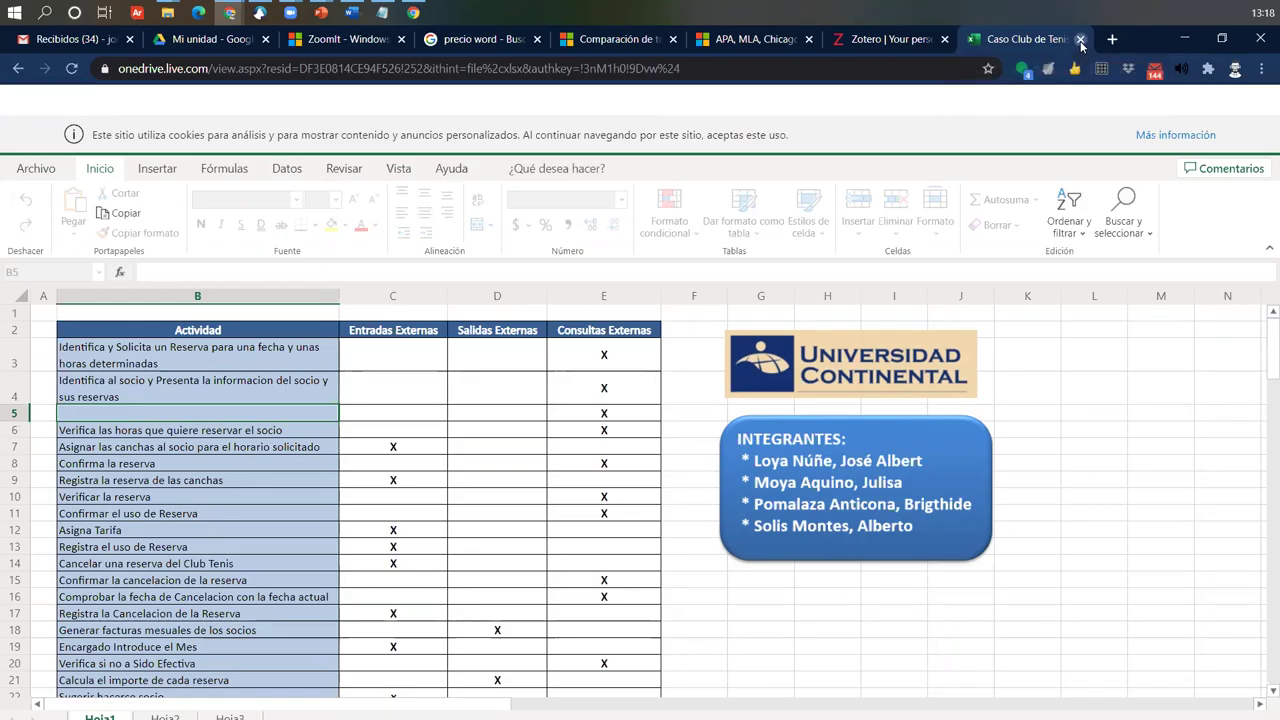
left_click(1080, 40)
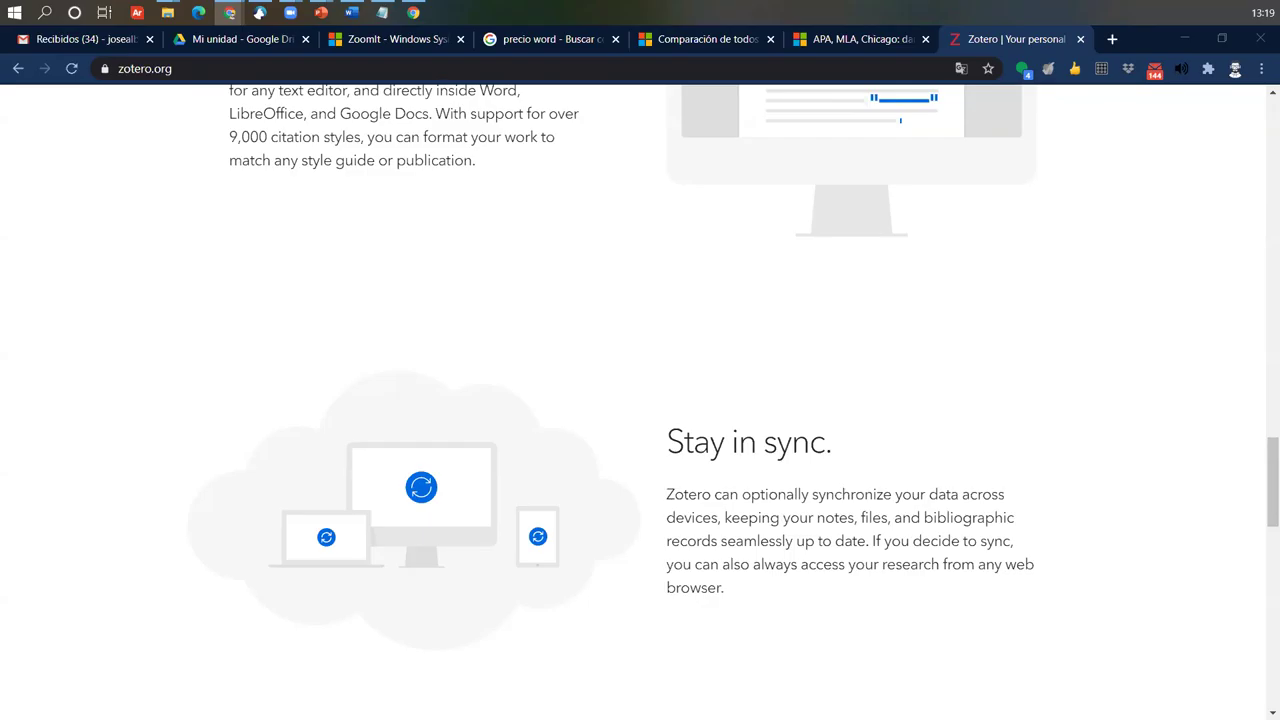
Switch to the Notepad note and replace its contents with the lines Gmail and Outlook (Hotmail).
left_click(382, 12)
key("ctrl+a")
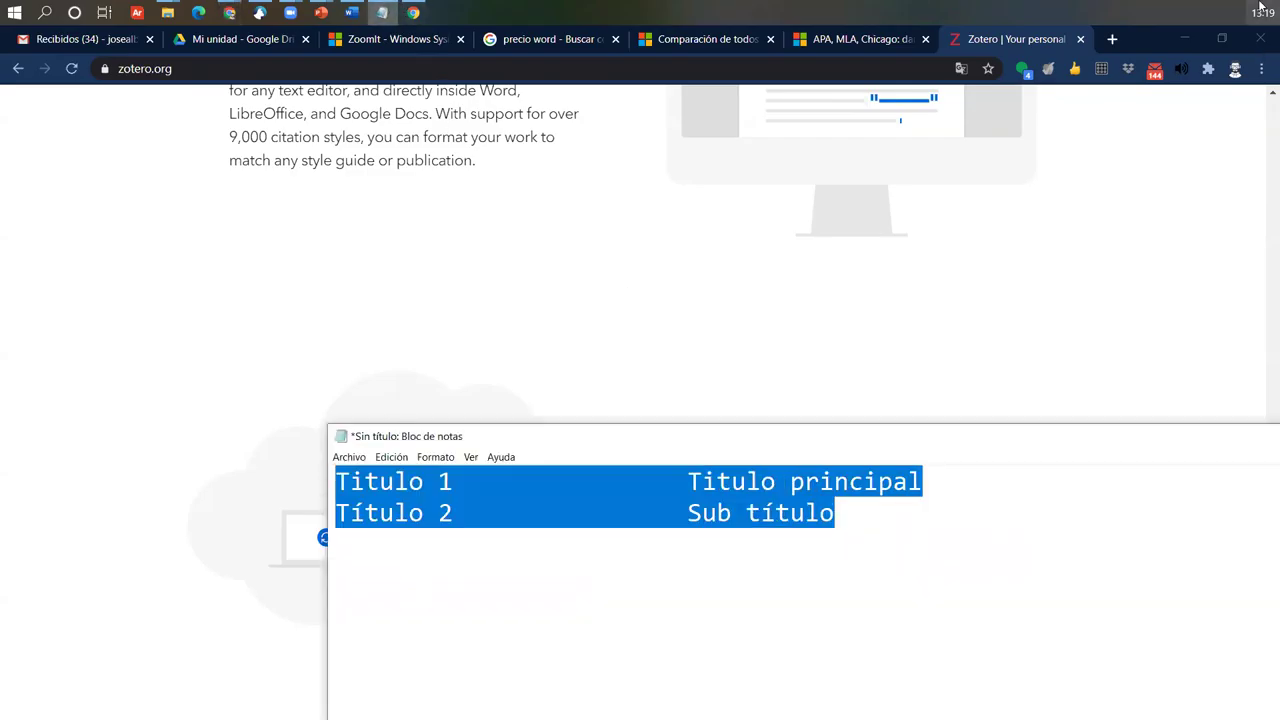
type("Gmail")
key("Return")
type("Out")
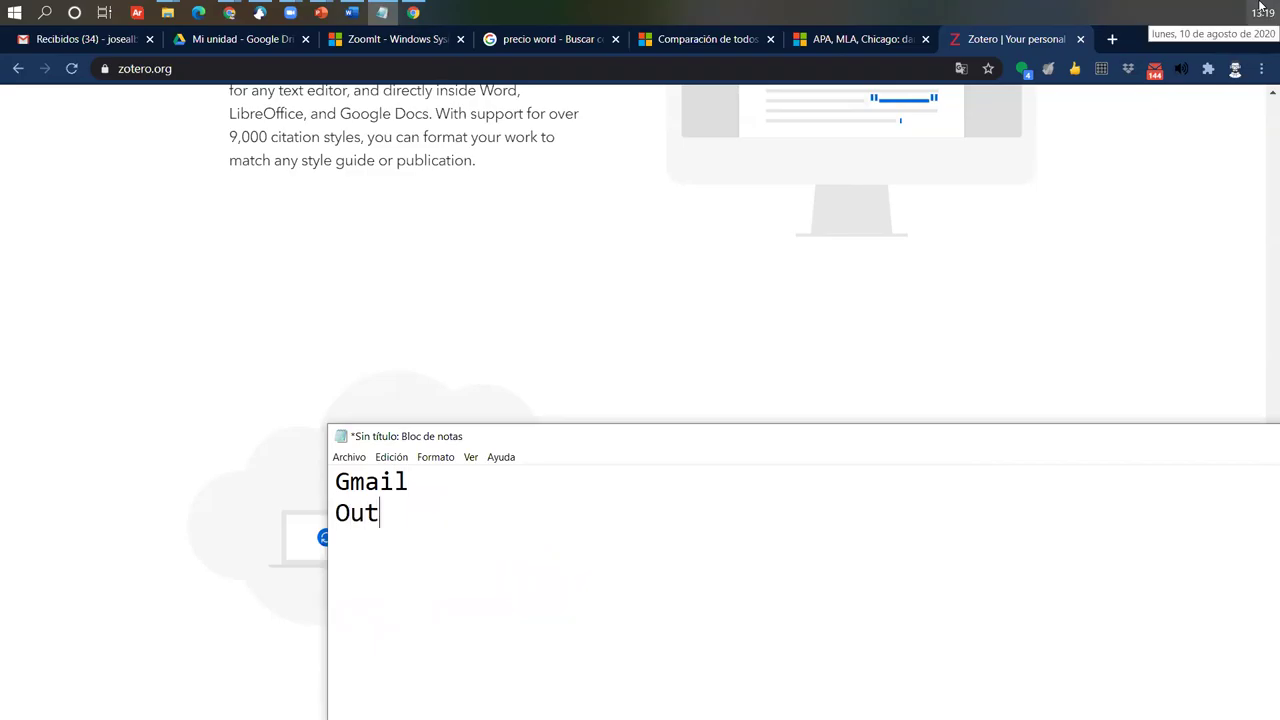
type("look ")
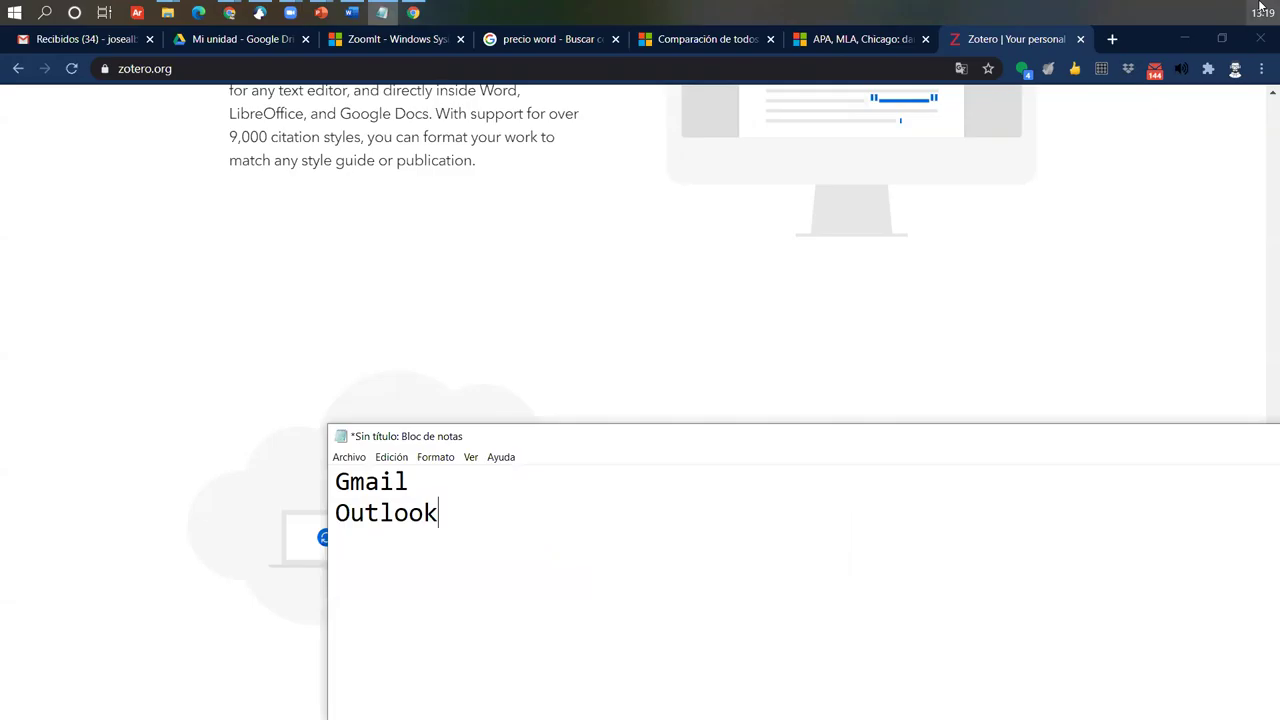
type("()")
key("Left")
type("Hotmaila")
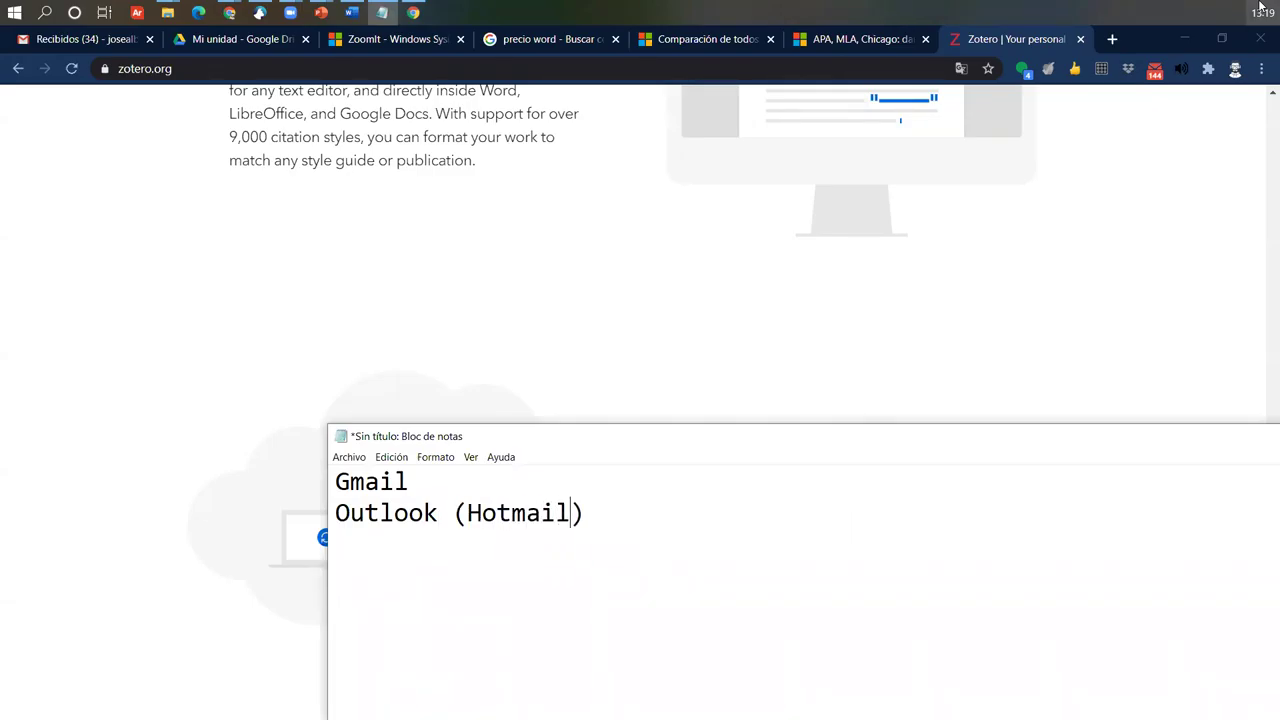
Add Google Drive in a second column beside Gmail.
key("Up")
key("Tab")
key("Tab")
key("Tab")
type("Googl")
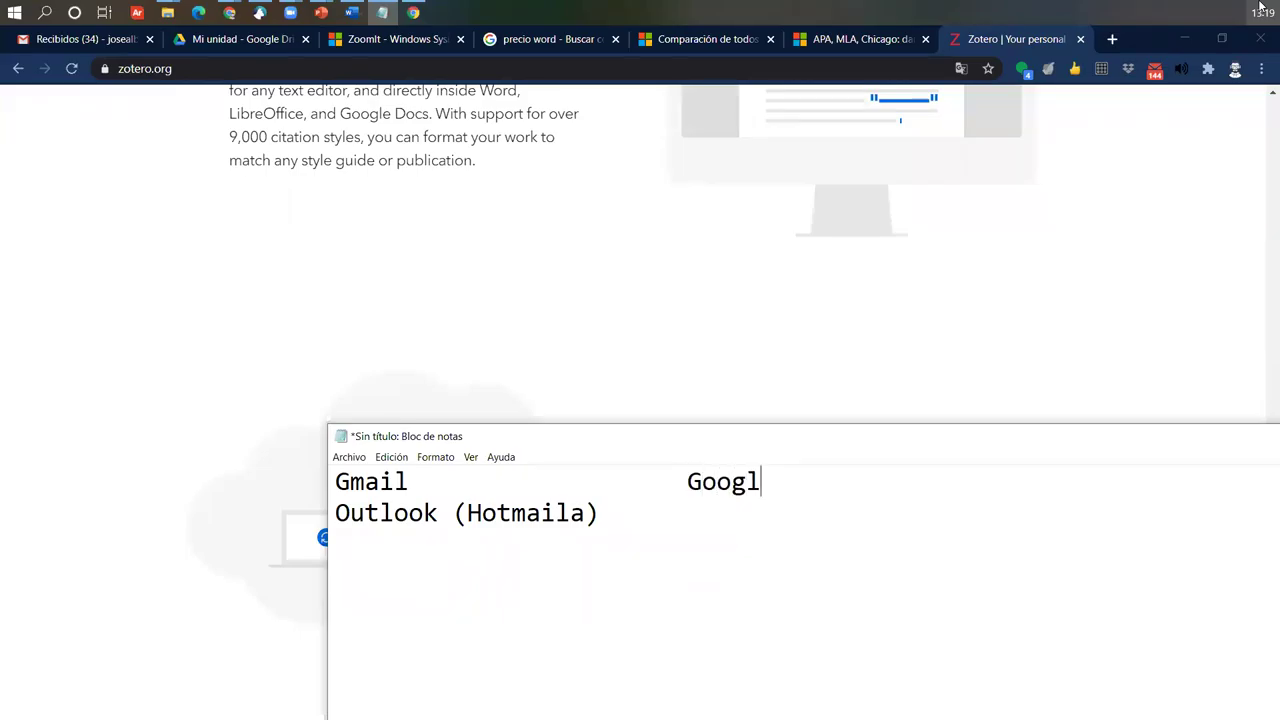
type("e Drive")
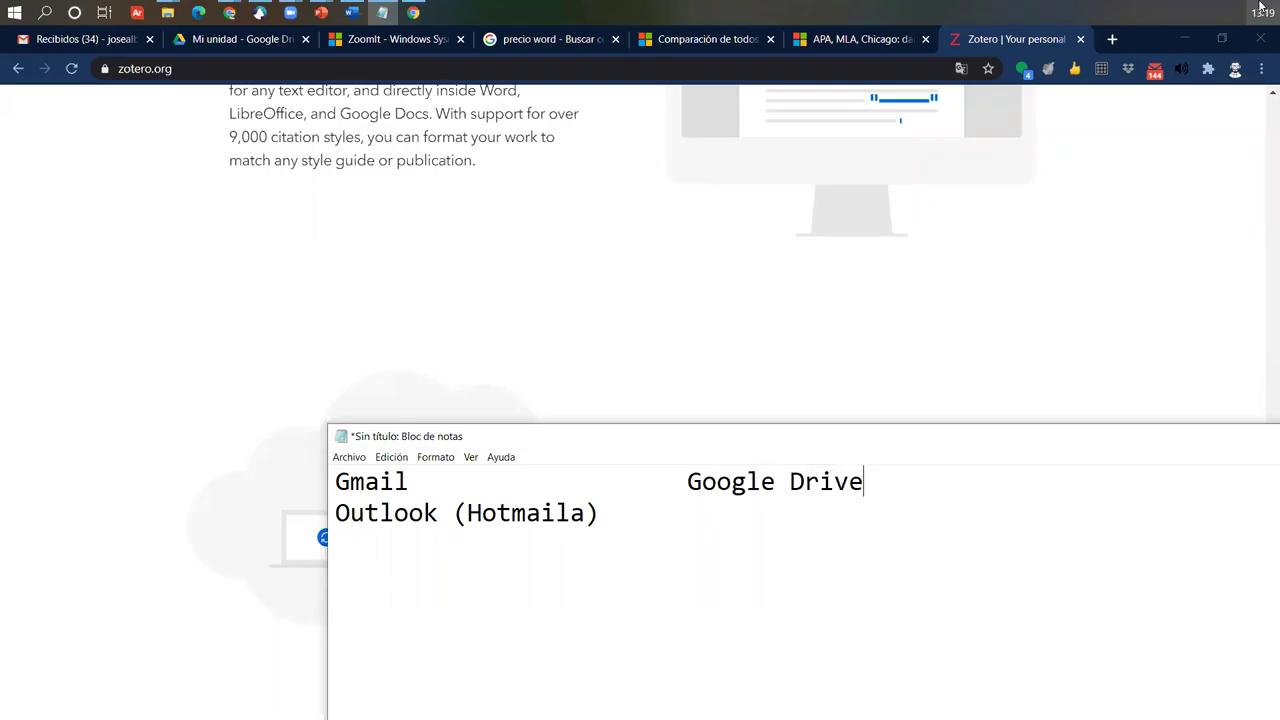
Correct the word Hotmail in the Outlook line and add One Drive beside it, aligned under Google Drive.
key("BackSpace")
key("Tab")
key("BackSpace")
key("End")
key("Tab")
type("ONe D")
key("BackSpace")
key("BackSpace")
key("BackSpace")
key("BackSpace")
type("ne Drive")
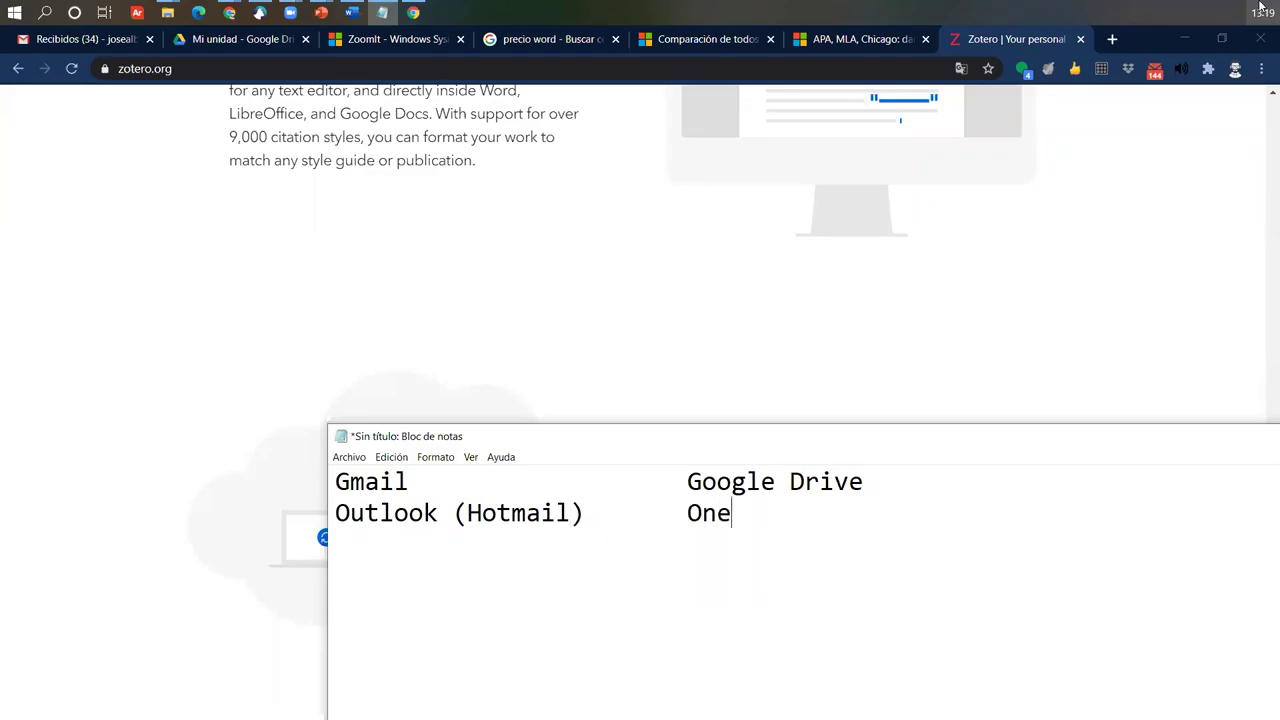
Add Permisos de compartir in a third column on the Google Drive line.
key("Up")
key("Right")
key("Right")
key("Right")
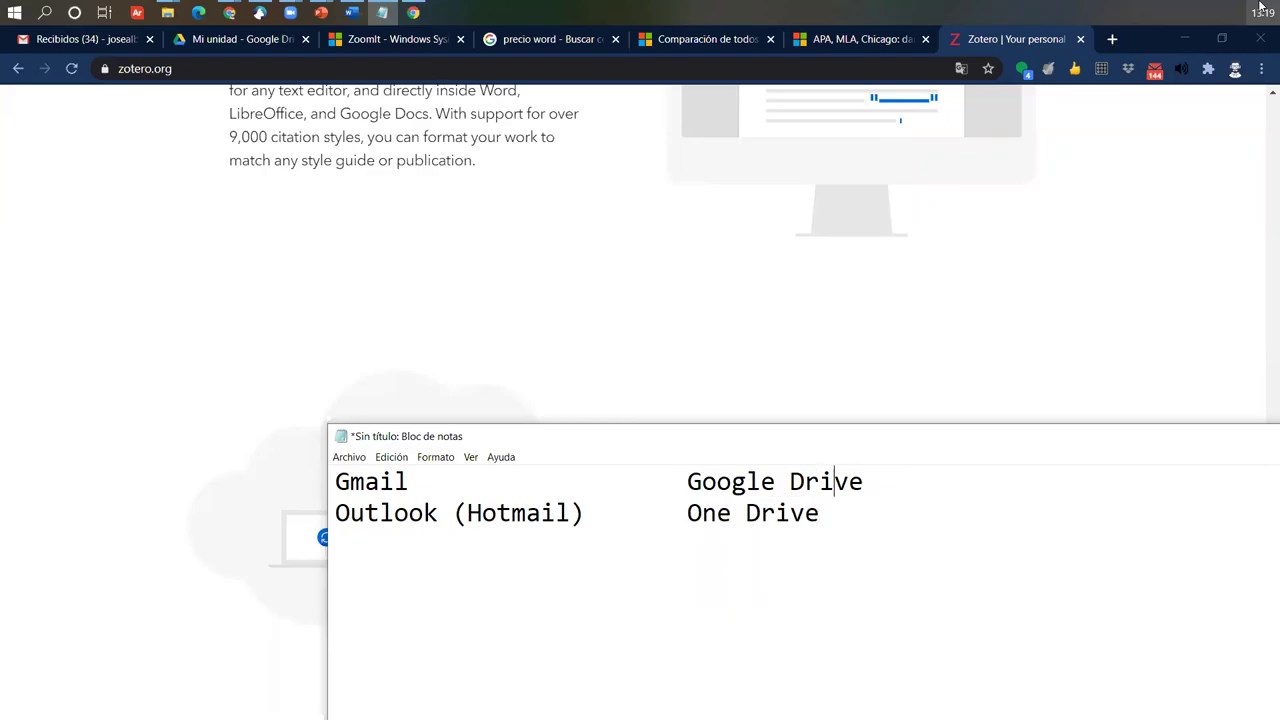
key("Down")
key("Tab")
key("Up")
key("BackSpace")
key("Tab")
type("Permisos de compartir")
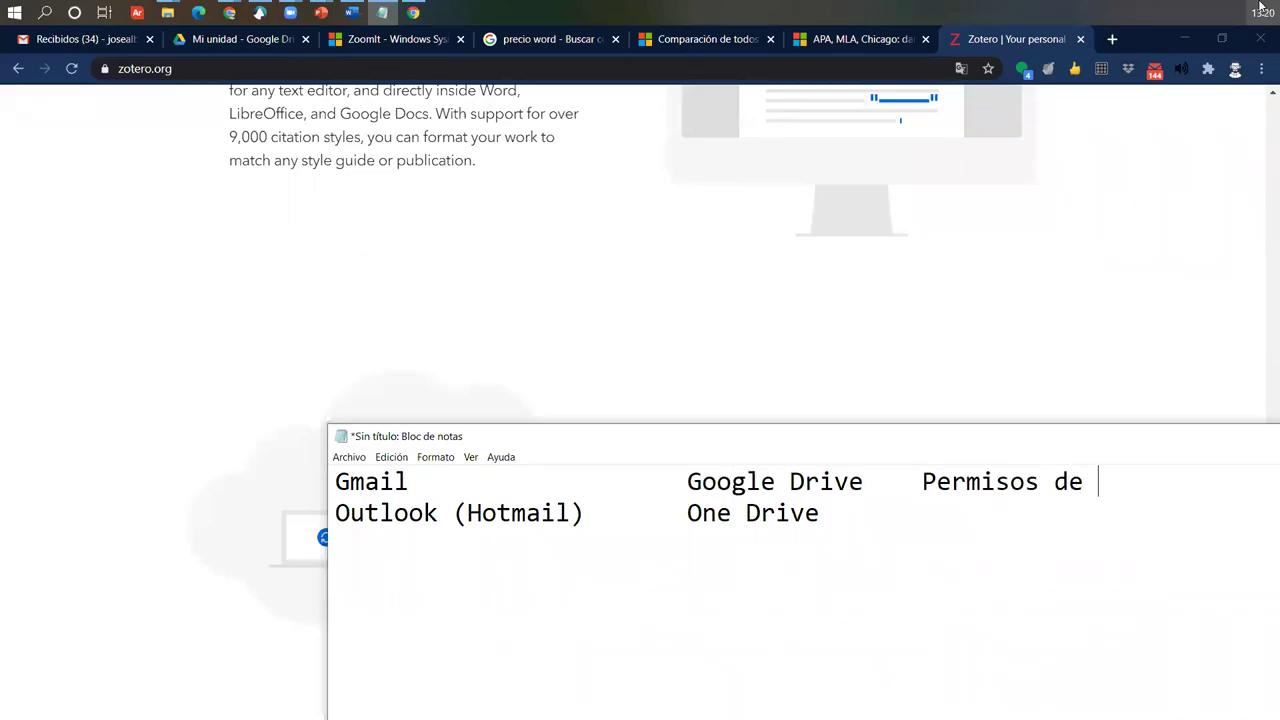
Copy Permisos de compartir from the Google Drive line and paste it beside One Drive.
key("shift+Left")
key("shift+Left")
key("shift+Left")
key("shift+Left")
key("shift+Left")
key("shift+Left")
key("shift+Left")
key("shift+Left")
key("shift+Left")
key("shift+Left")
key("shift+Left")
key("shift+Left")
key("shift+Left")
key("shift+Left")
key("shift+Left")
key("shift+Left")
key("shift+Left")
key("shift+Left")
key("shift+Left")
key("shift+Left")
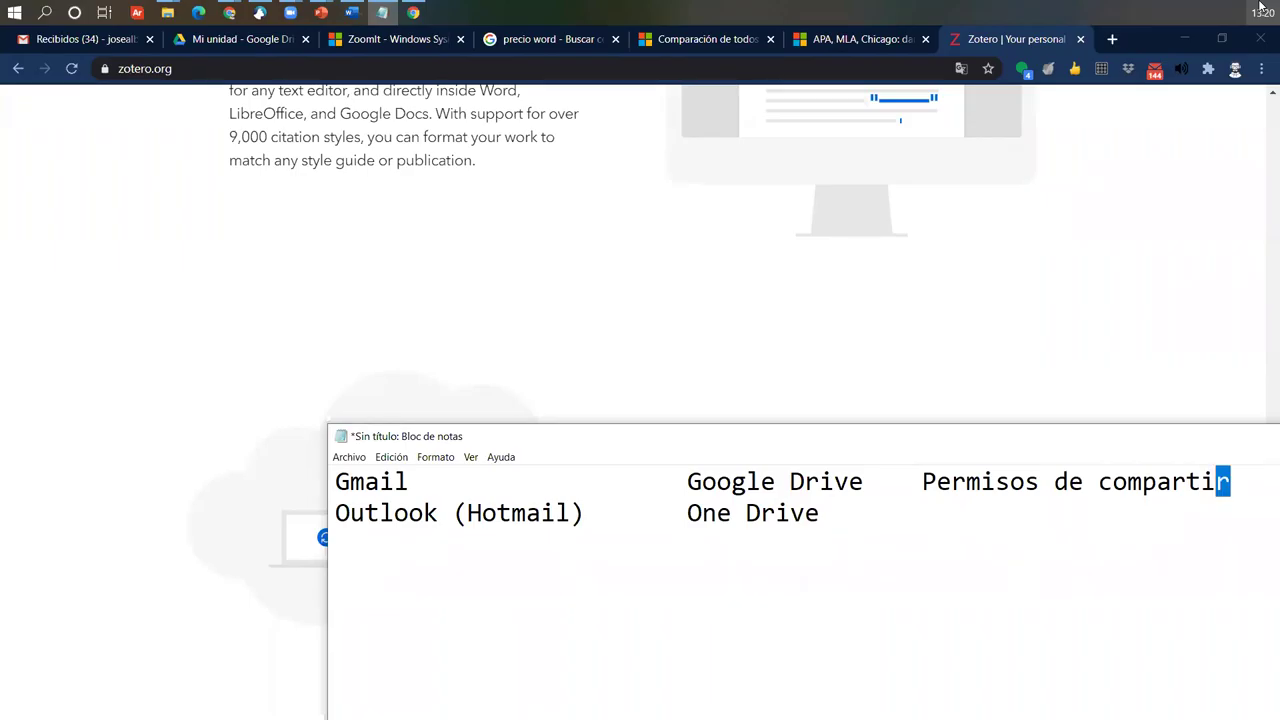
key("ctrl+c")
key("Down")
key("ctrl+v")
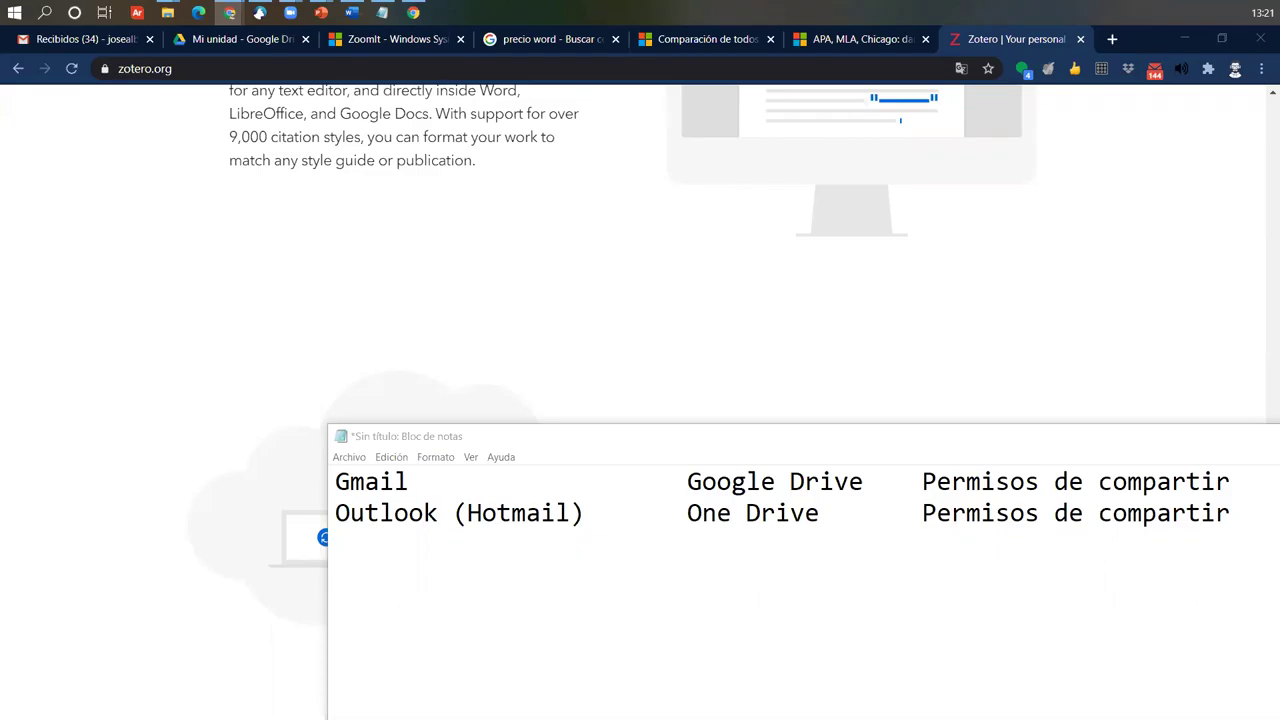
Switch to the OneDrive window, view the signed-in account's details and close them again.
left_click(645, 290)
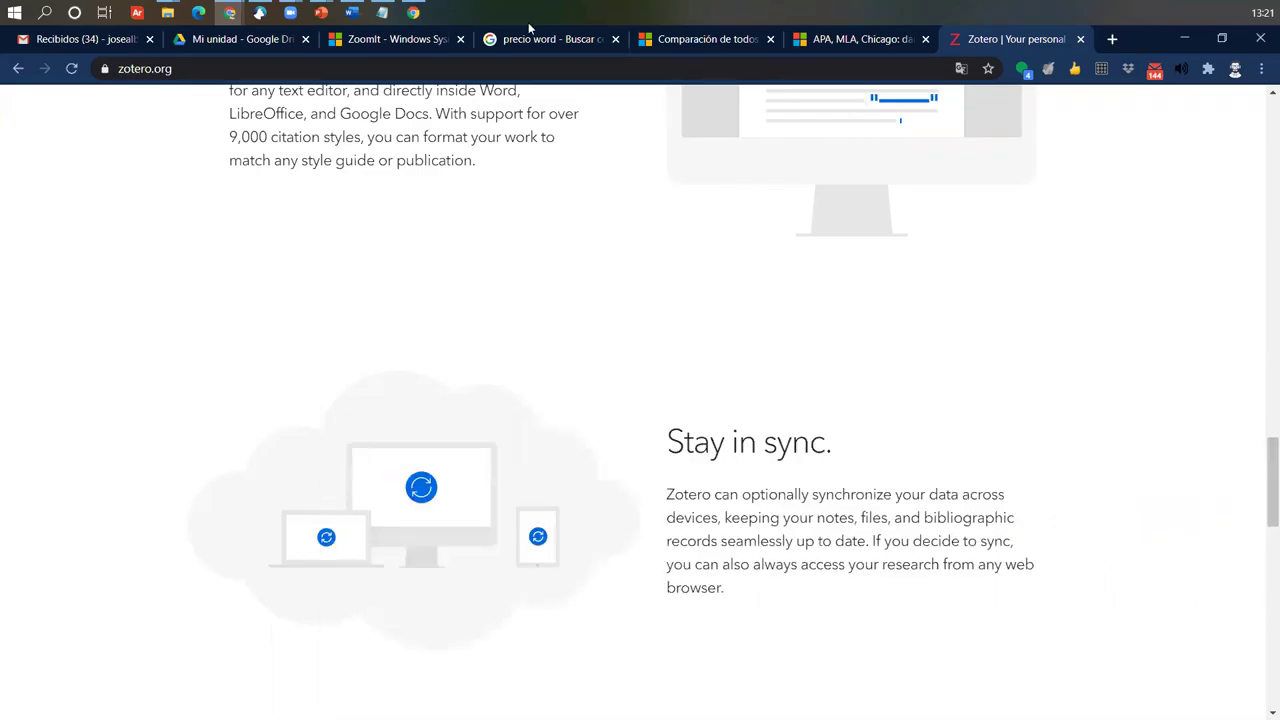
left_click(352, 12)
left_click(352, 12)
left_click(259, 12)
key("alt+Tab")
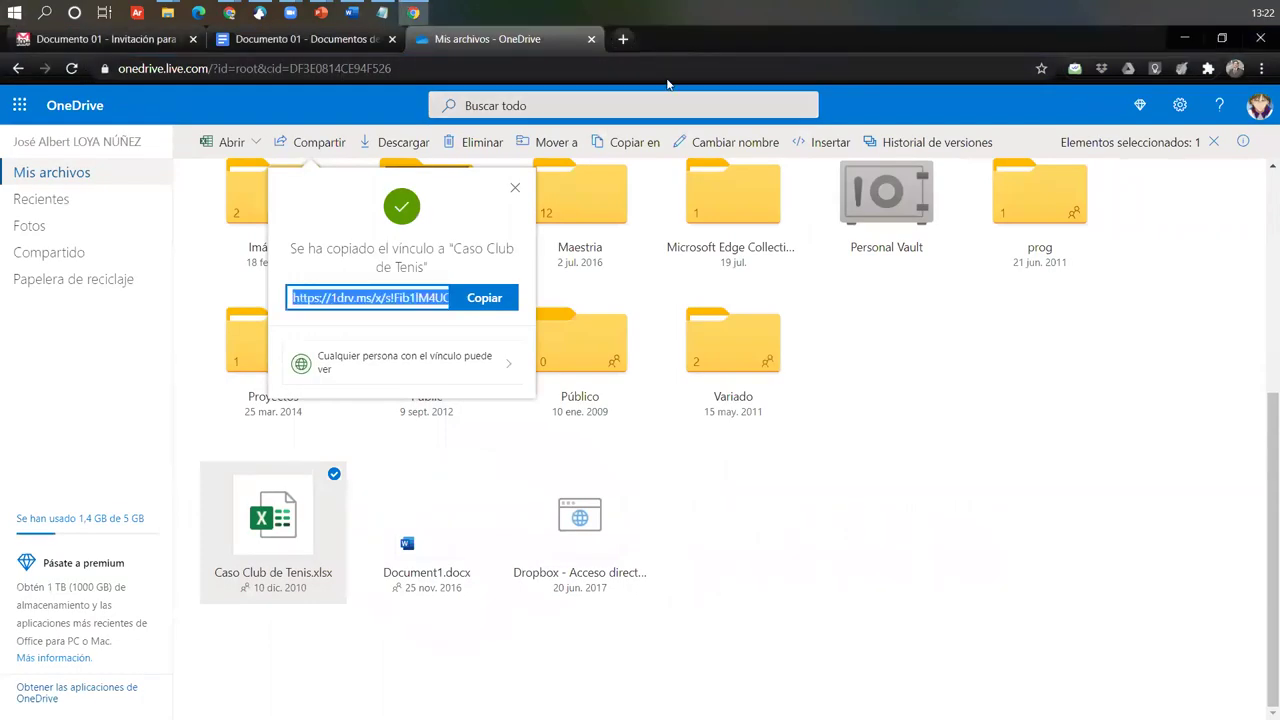
key("alt+Tab")
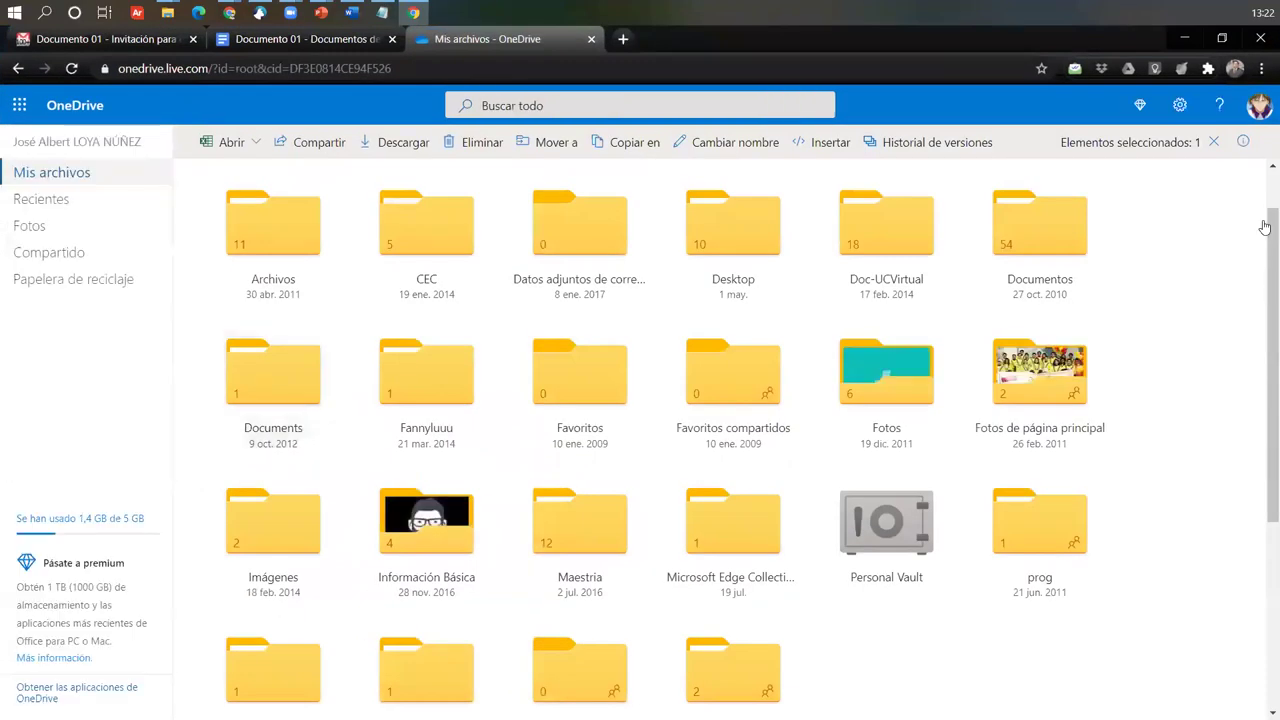
left_click(1259, 105)
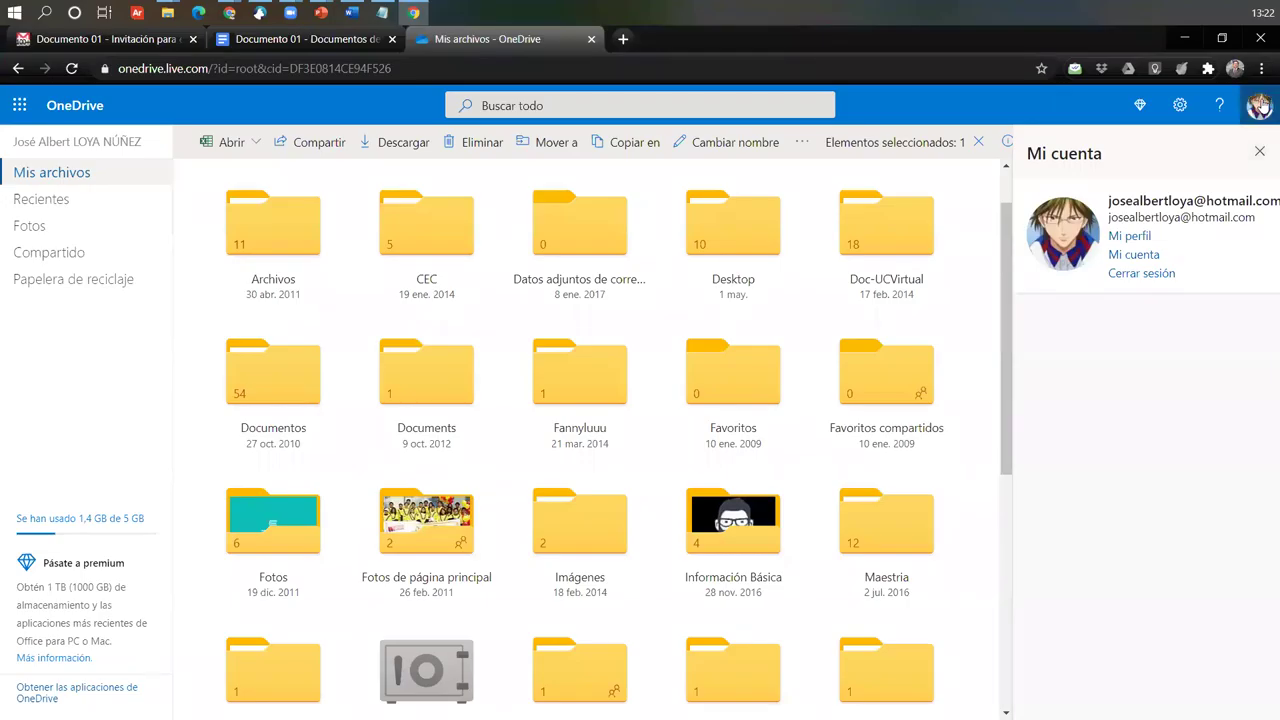
left_click(1259, 105)
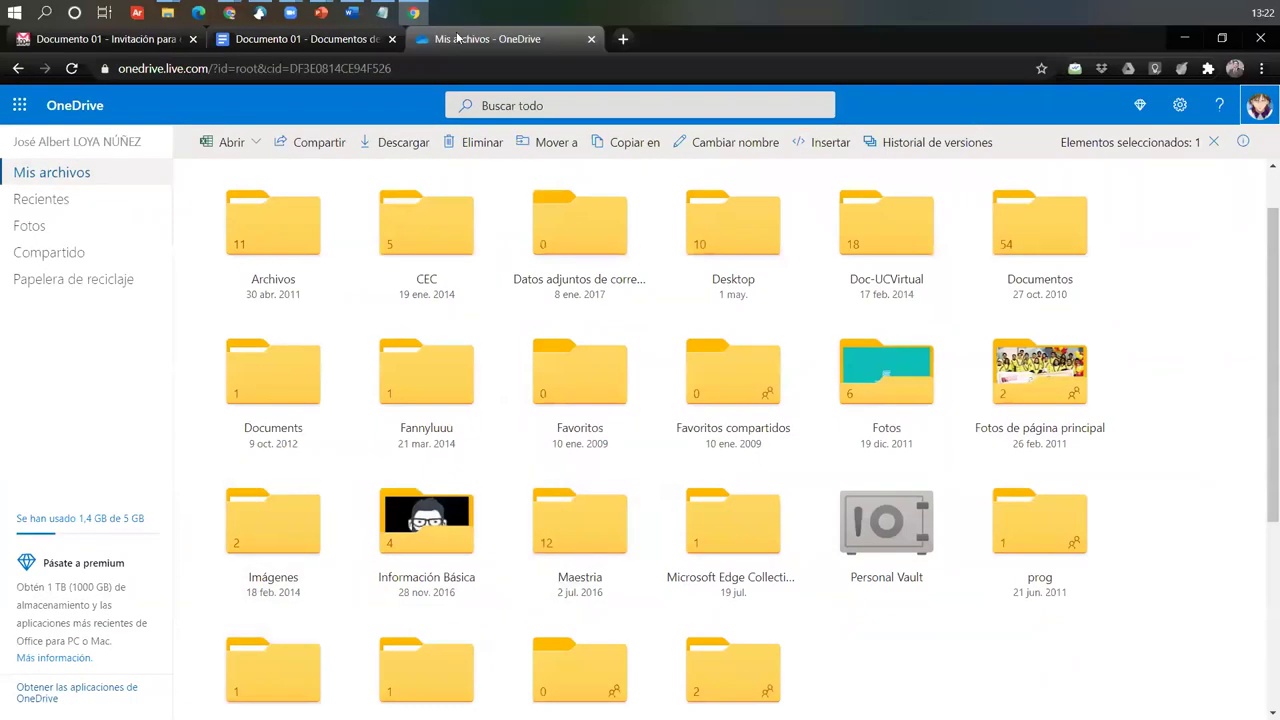
Switch to the Word document, run the Editor's spelling and grammar check, look over its correction categories and close it.
left_click(352, 10)
left_click(24, 66)
left_click(779, 415)
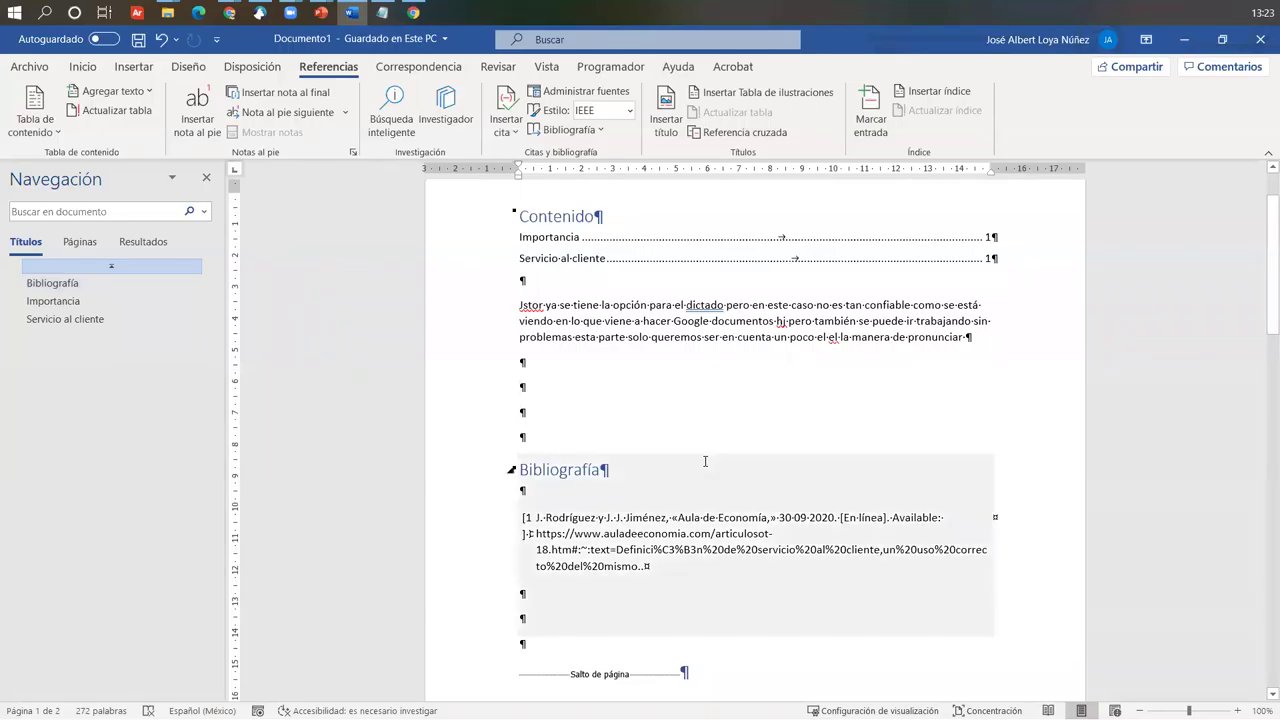
key("F7")
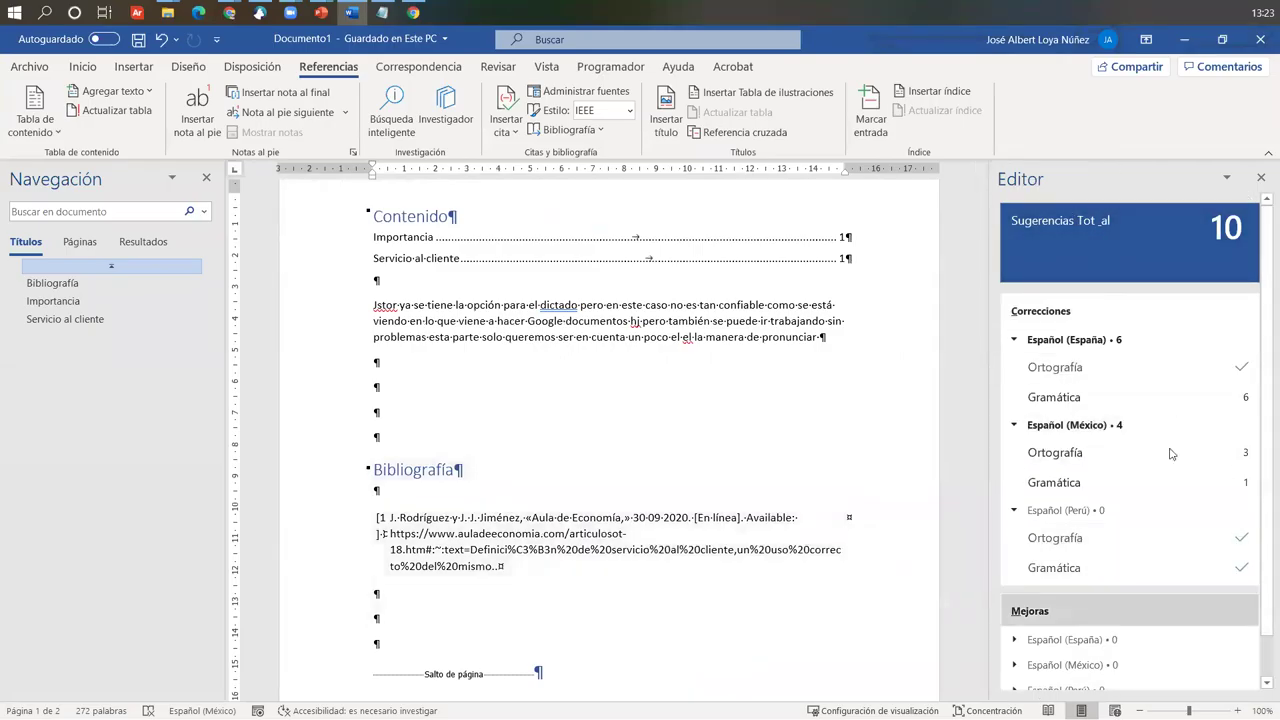
scroll(1112, 600, "down", 2)
scroll(1111, 580, "up", 2)
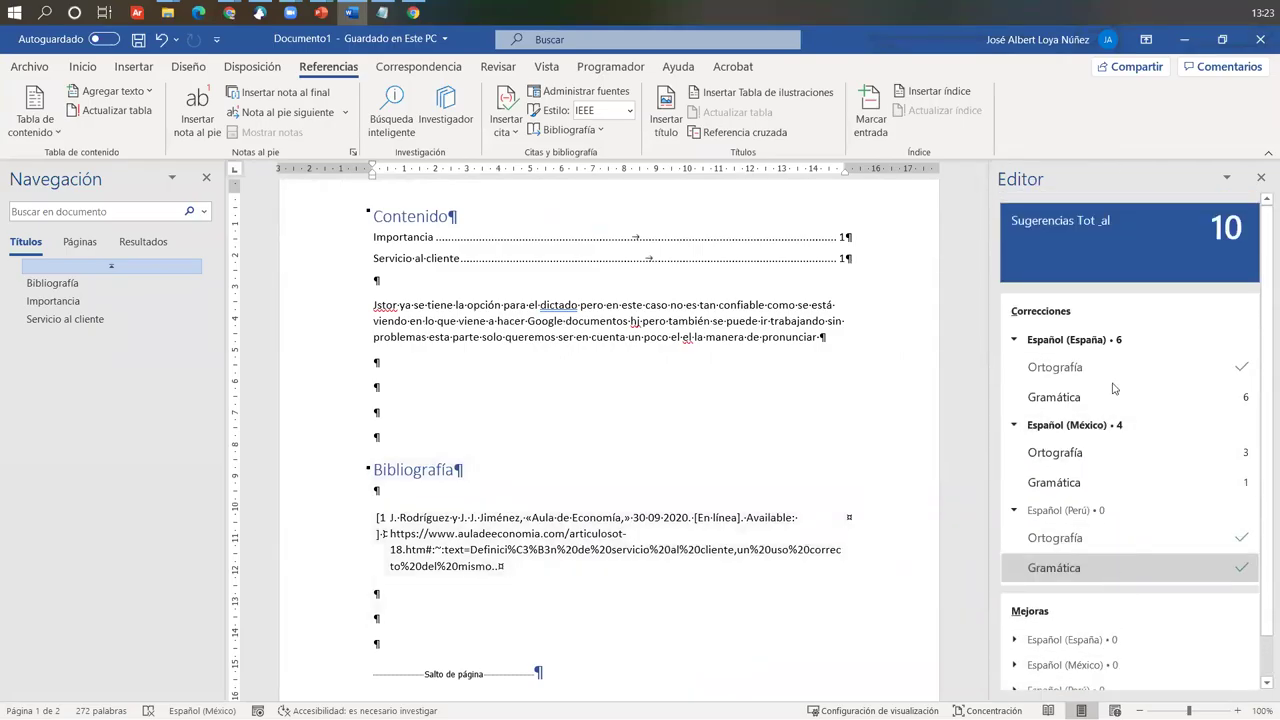
left_click(1261, 177)
left_click(570, 392)
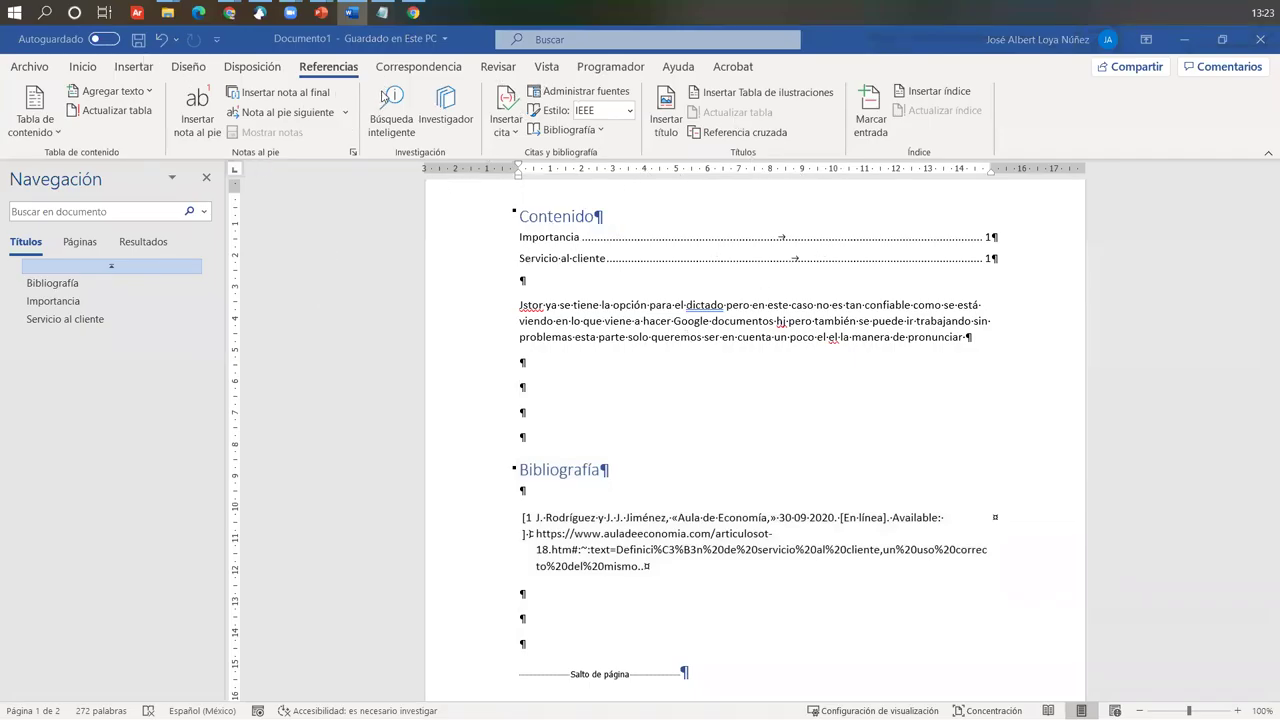
Show the Revisar tools and rerun the Editor check to view its correction categories, and return to the OneDrive window.
left_click(488, 67)
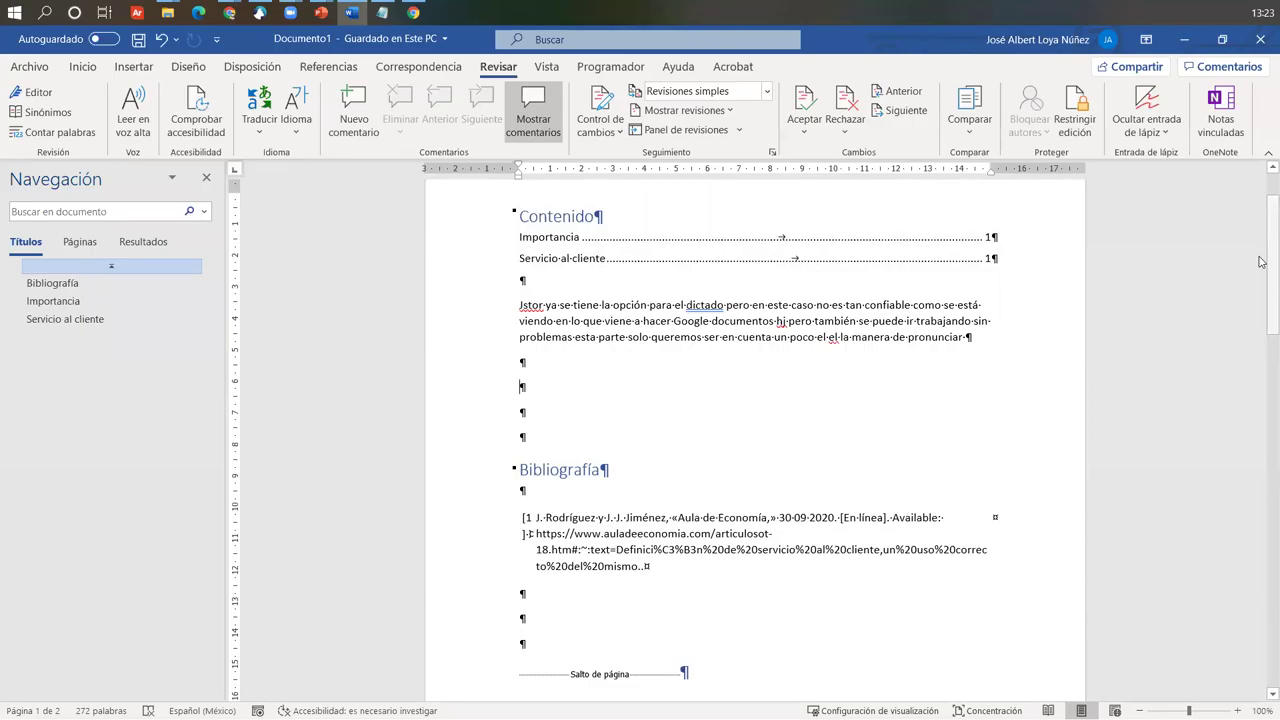
key("F7")
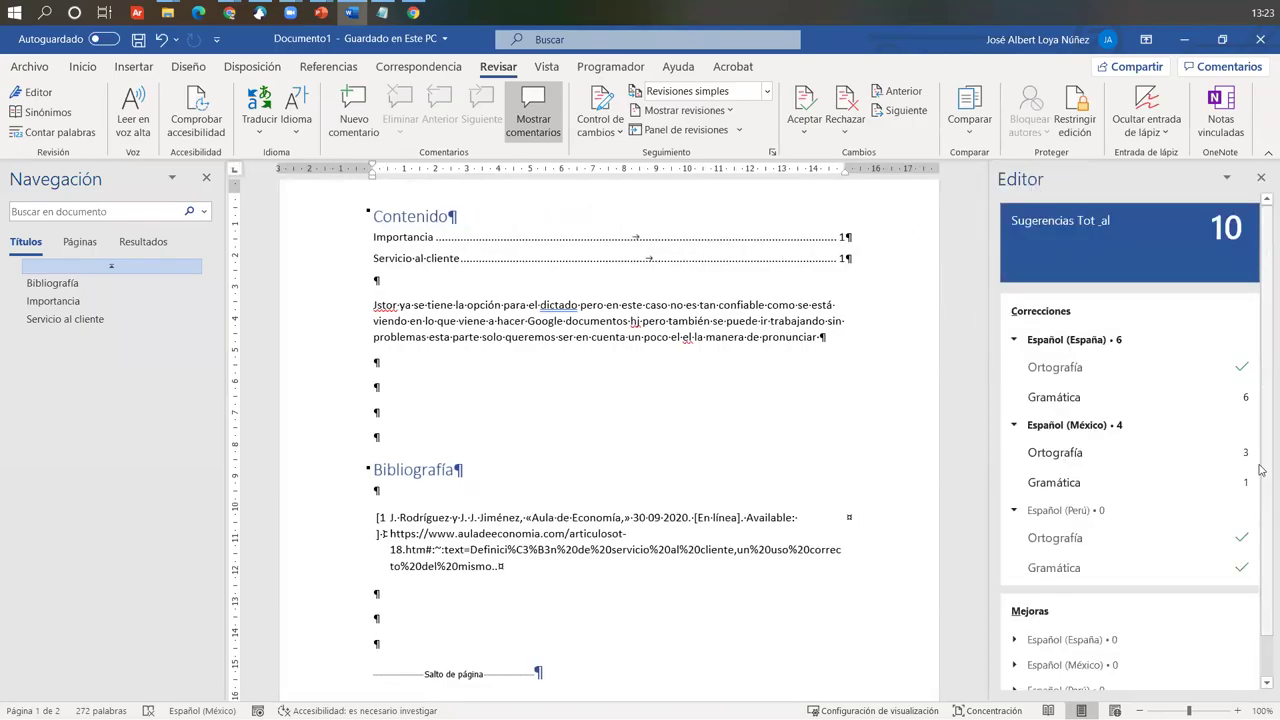
scroll(1230, 480, "down", 1)
scroll(1185, 570, "up", 1)
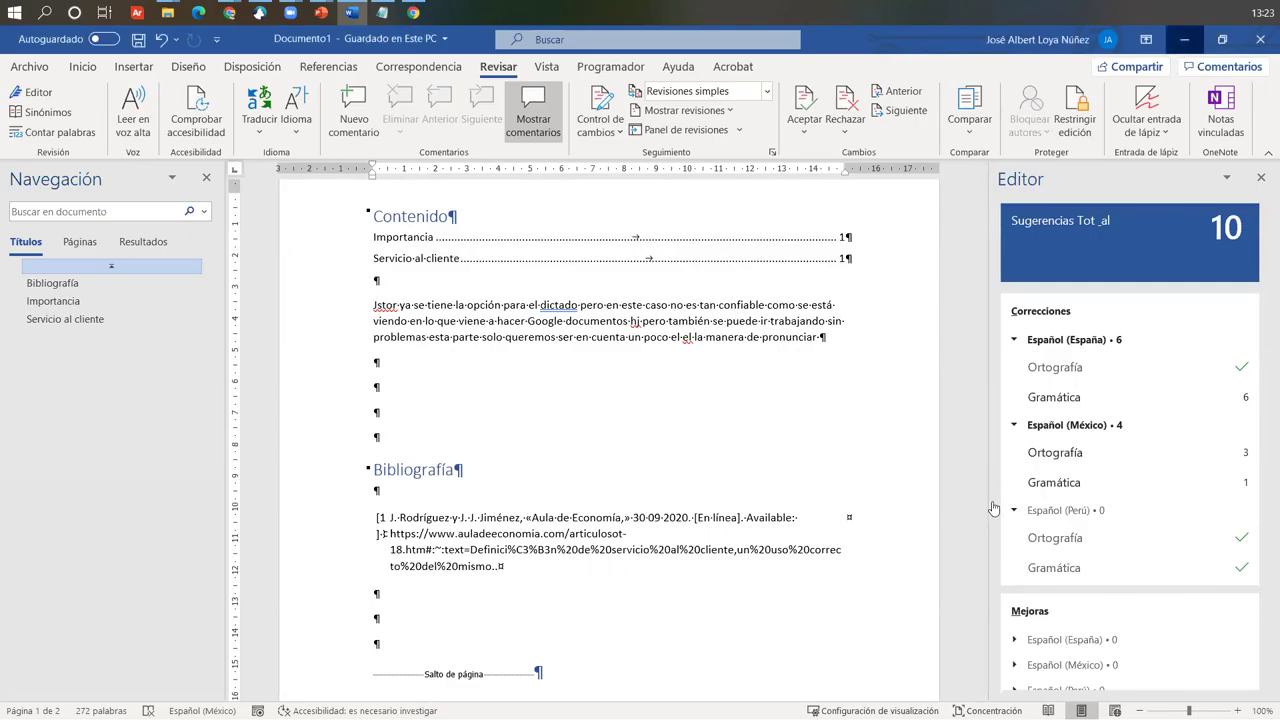
key("alt+Tab")
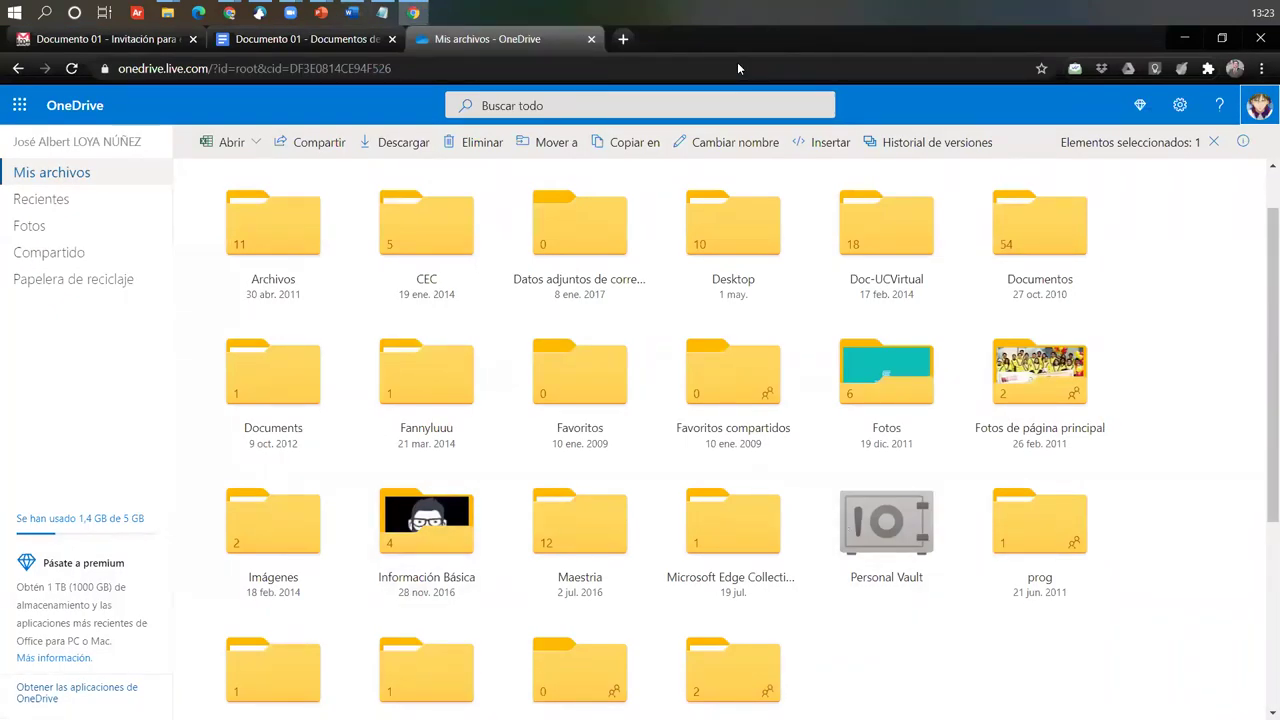